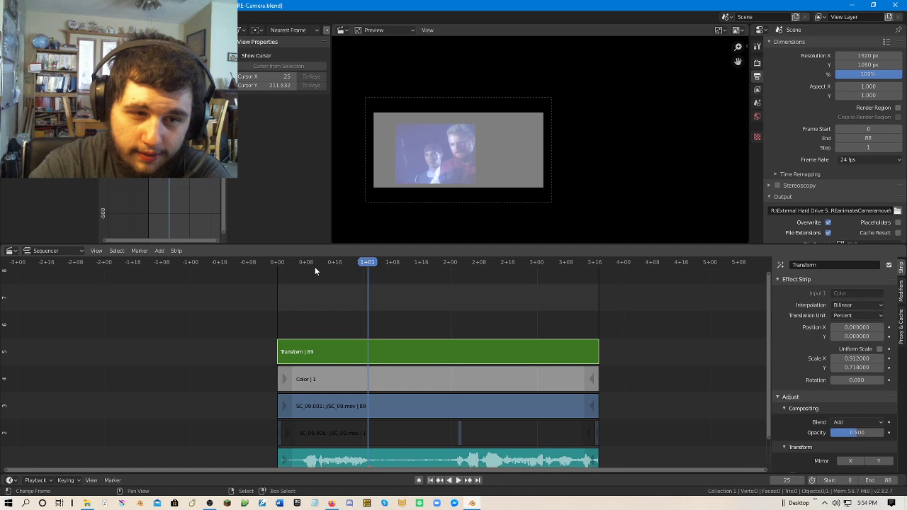
Play the camera-move sequence from frame 0 to review how the footage moves across the grey area.
{"action": "left_click", "coordinate": [284, 280]}
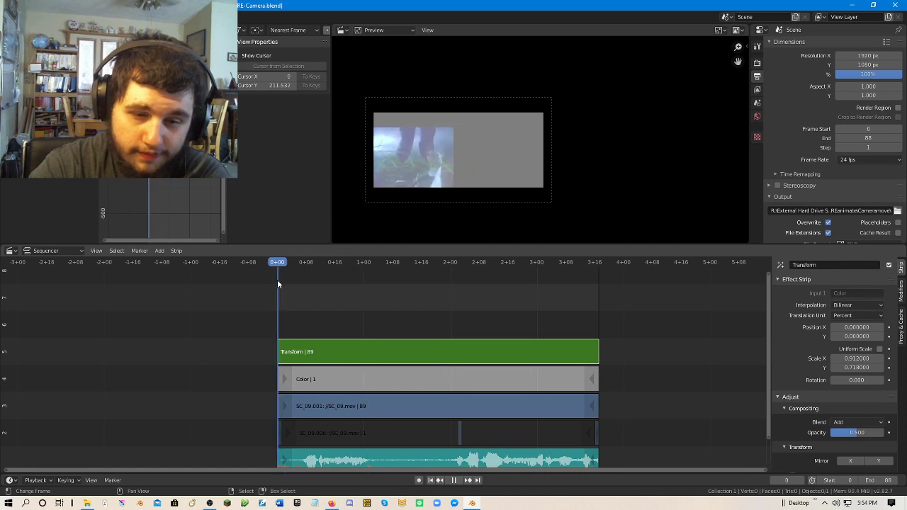
{"action": "key", "text": "space"}
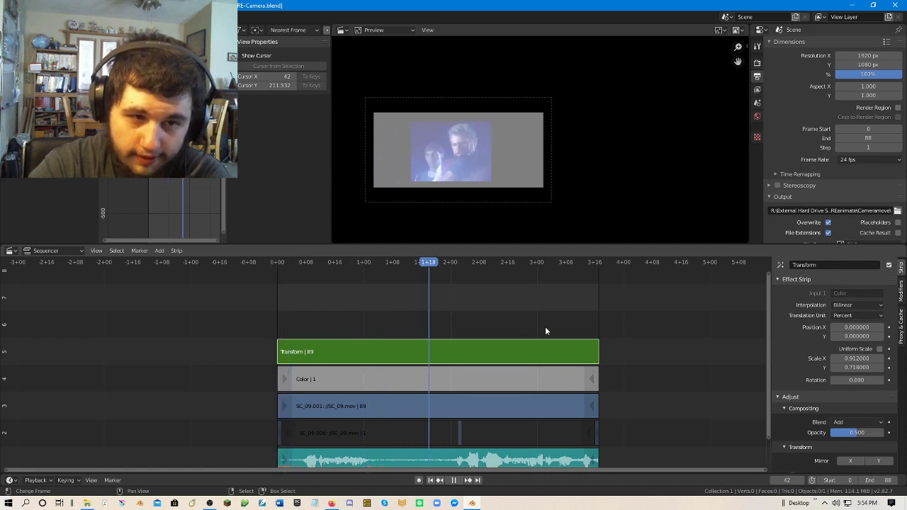
{"action": "key", "text": "space"}
Open FrameRefRE-CameraPan.blend from the REanimate folder without saving the changes to the current file.
{"action": "left_click", "coordinate": [87, 503]}
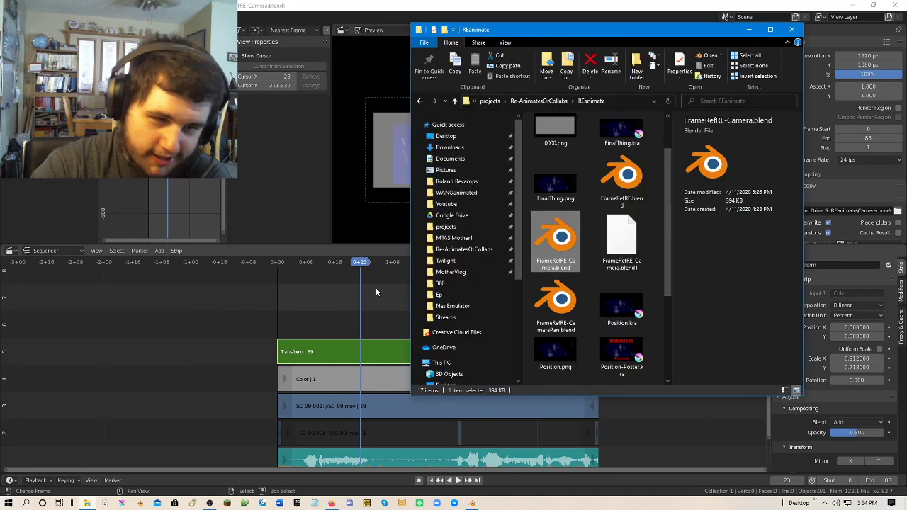
{"action": "left_click_drag", "start_coordinate": [564, 302], "coordinate": [351, 289]}
{"action": "left_click", "coordinate": [352, 290]}
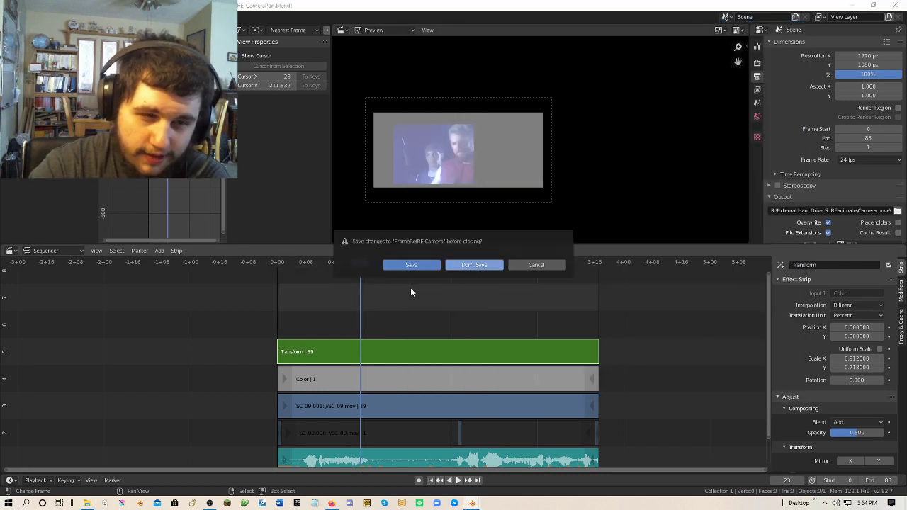
{"action": "left_click", "coordinate": [265, 314]}
Scrub the camera pan from the first frame past the end of the strips and return to frame 0.
{"action": "key", "text": "space"}
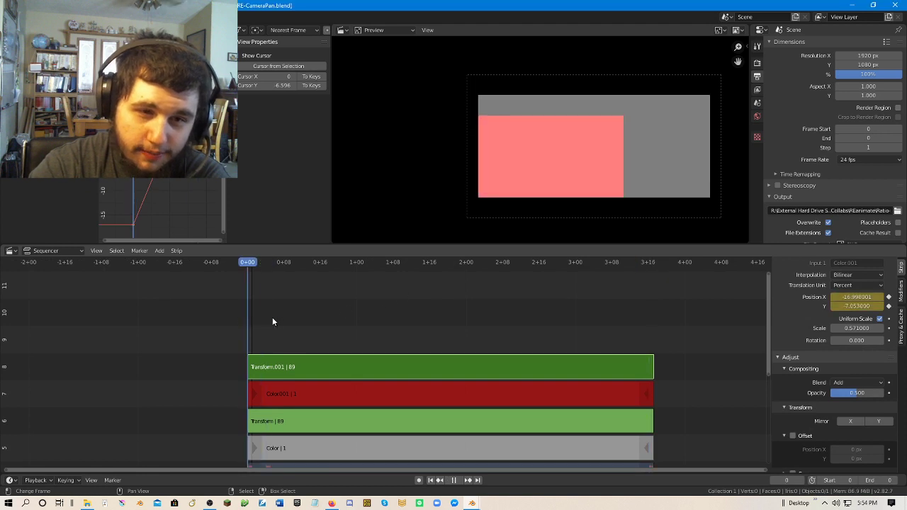
{"action": "left_click_drag", "start_coordinate": [272, 321], "coordinate": [660, 327]}
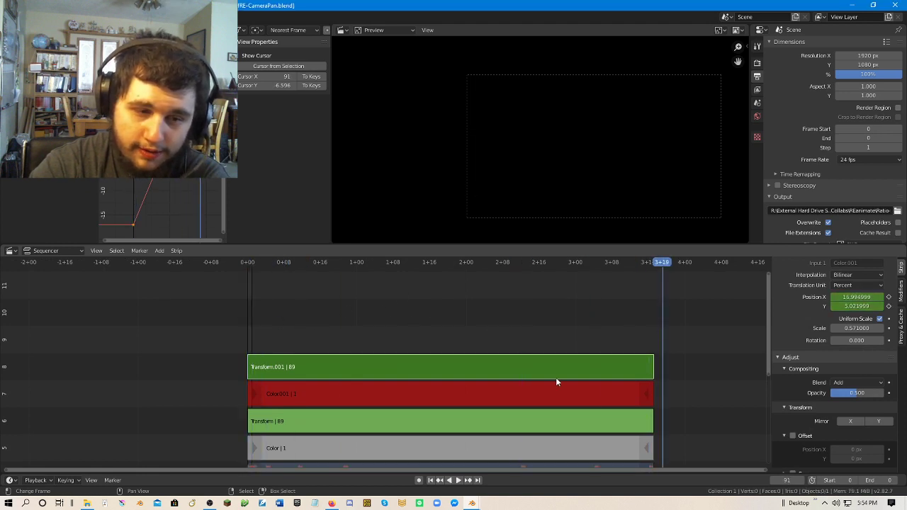
{"action": "left_click_drag", "start_coordinate": [556, 379], "coordinate": [486, 432]}
{"action": "left_click_drag", "start_coordinate": [406, 351], "coordinate": [390, 453]}
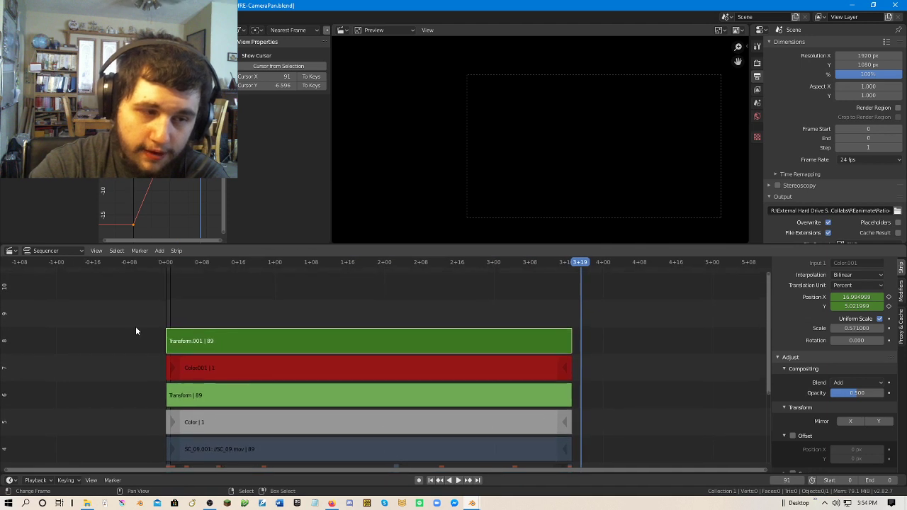
{"action": "left_click", "coordinate": [156, 318]}
Open FrameRefRE.blend from the REanimate folder, discarding the changes to the camera pan file.
{"action": "left_click", "coordinate": [87, 502]}
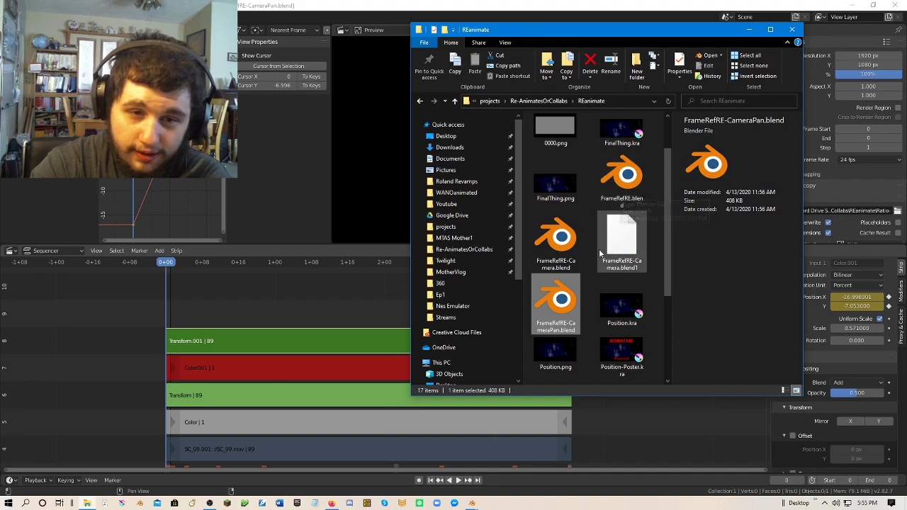
{"action": "left_click", "coordinate": [621, 184]}
{"action": "left_click_drag", "start_coordinate": [342, 288], "coordinate": [619, 228]}
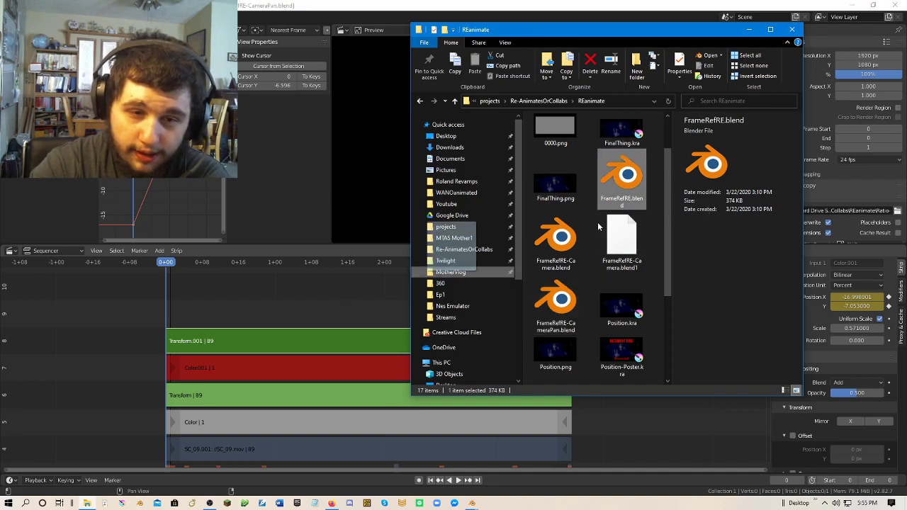
{"action": "scroll", "coordinate": [616, 217], "scroll_direction": "up", "scroll_amount": 1}
{"action": "left_click_drag", "start_coordinate": [296, 294], "coordinate": [297, 295]}
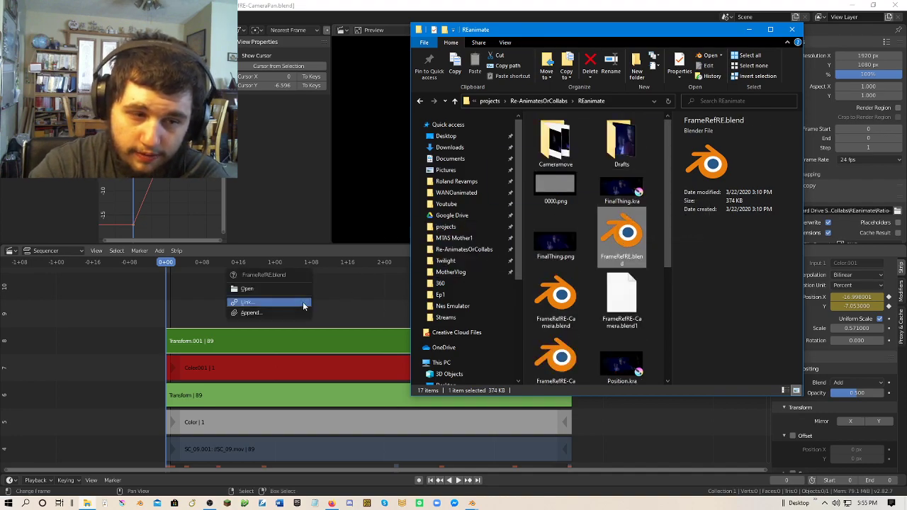
{"action": "left_click", "coordinate": [303, 287]}
{"action": "left_click", "coordinate": [471, 266]}
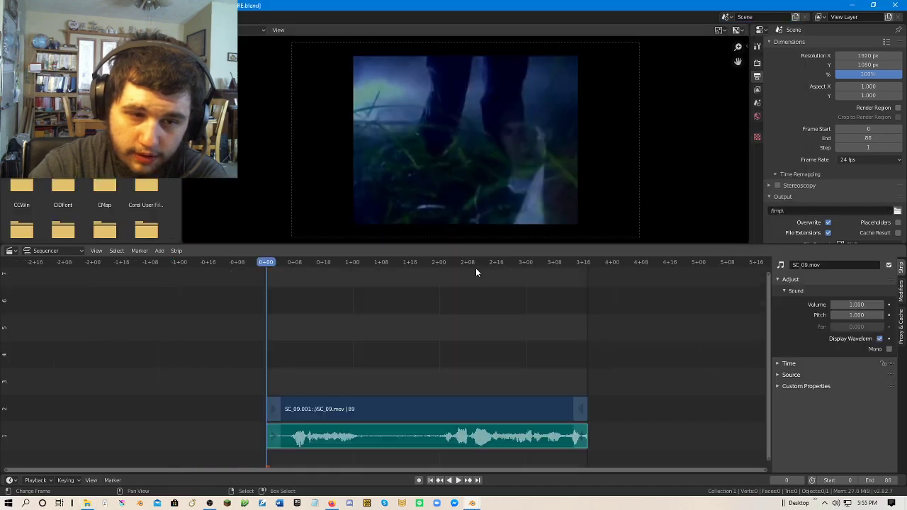
Play the original SC_09.mov reference clip with the whole strip in view, and stop playback.
{"action": "scroll", "coordinate": [419, 340], "scroll_direction": "up", "scroll_amount": 2}
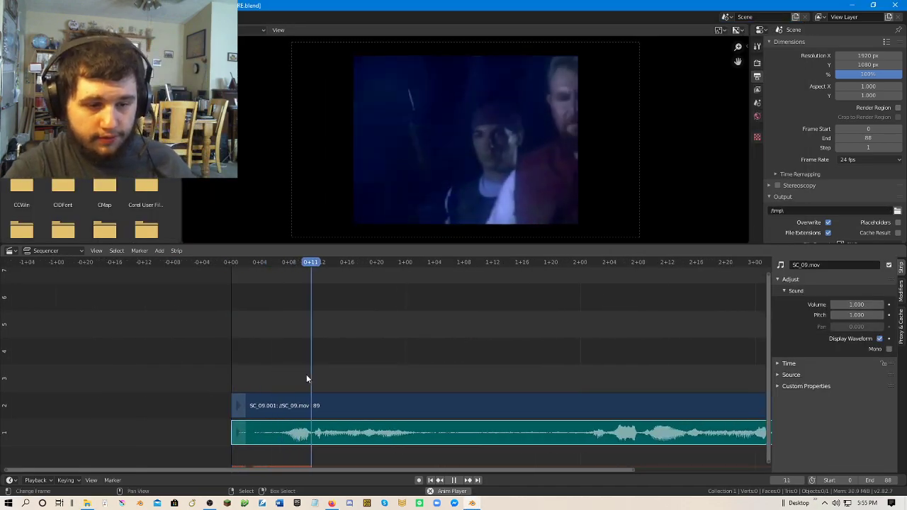
{"action": "key", "text": "Home"}
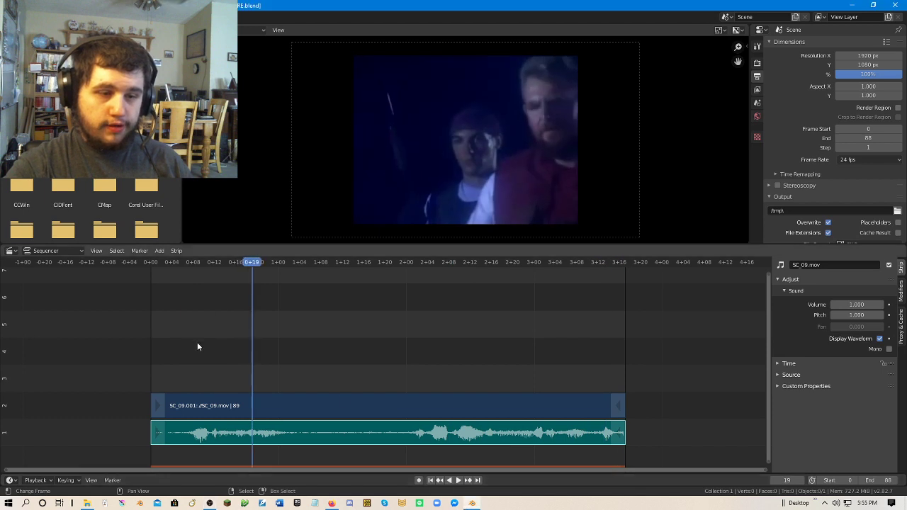
{"action": "key", "text": "Escape"}
Open FrameRefRE-Camera.blend from the REanimate folder without saving the changes to FrameRefRE.
{"action": "left_click", "coordinate": [87, 503]}
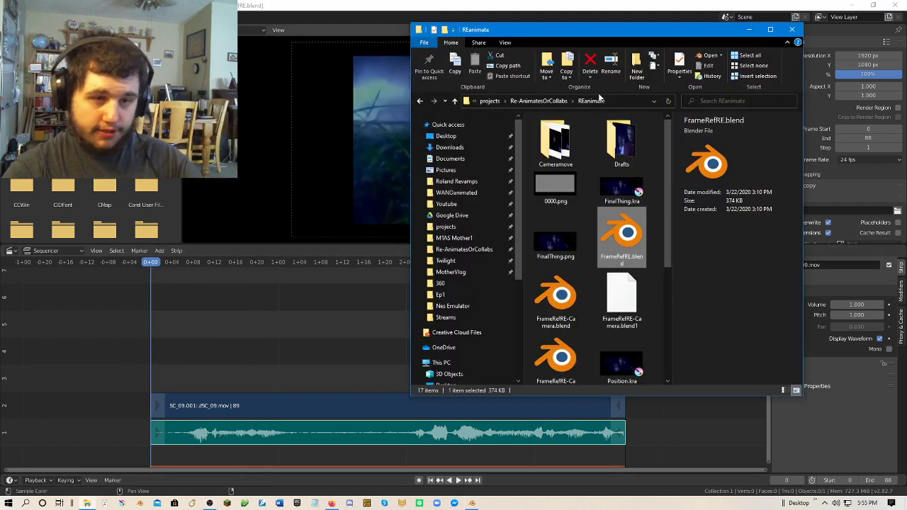
{"action": "left_click", "coordinate": [623, 99]}
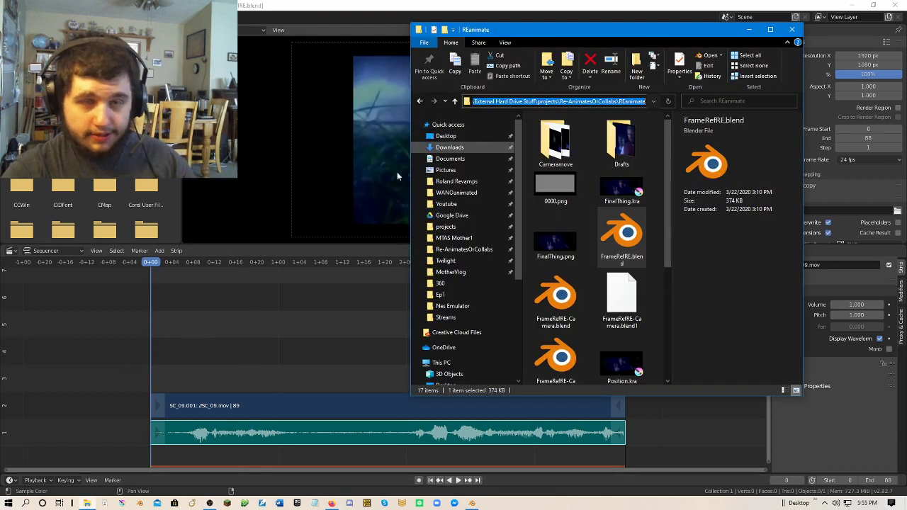
{"action": "left_click", "coordinate": [291, 286]}
{"action": "left_click", "coordinate": [32, 204]}
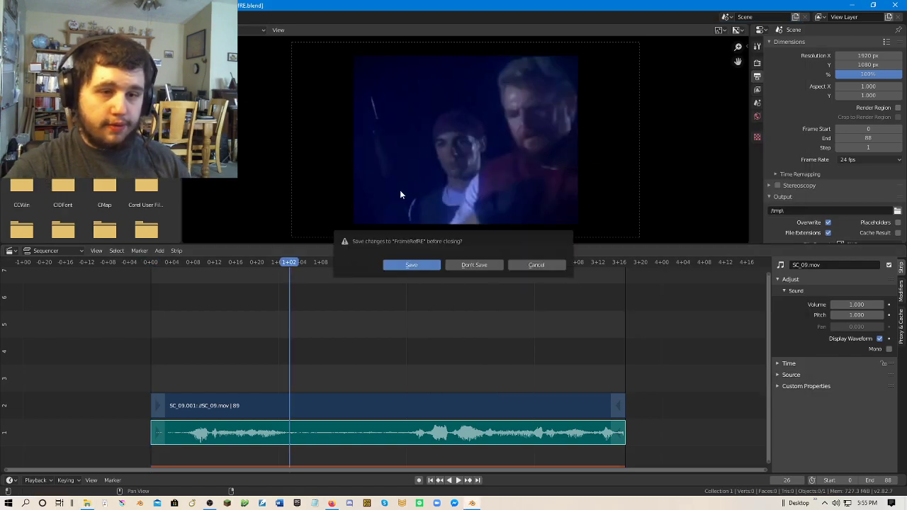
{"action": "left_click", "coordinate": [475, 264]}
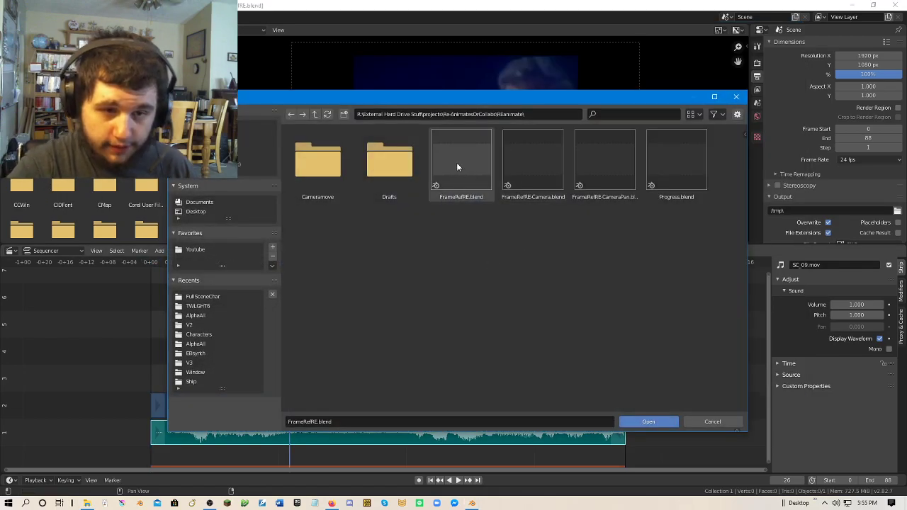
{"action": "left_click", "coordinate": [547, 162]}
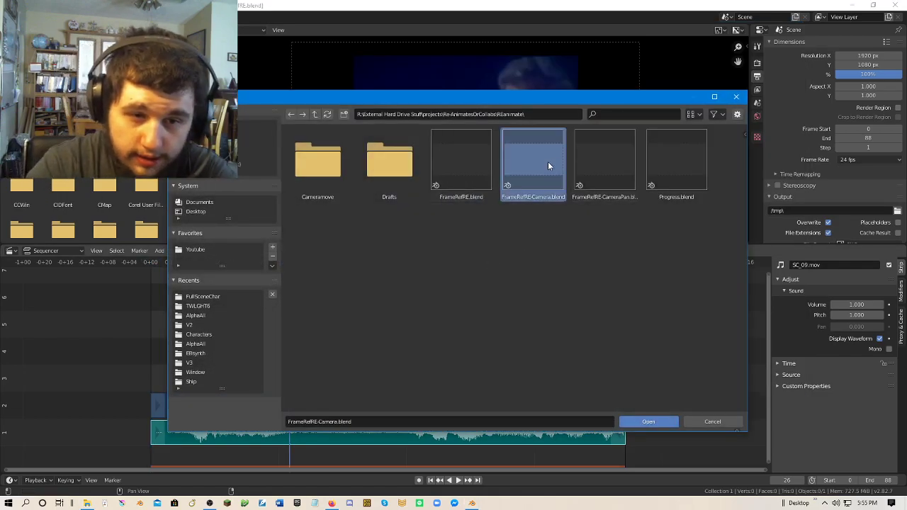
{"action": "left_click", "coordinate": [650, 421]}
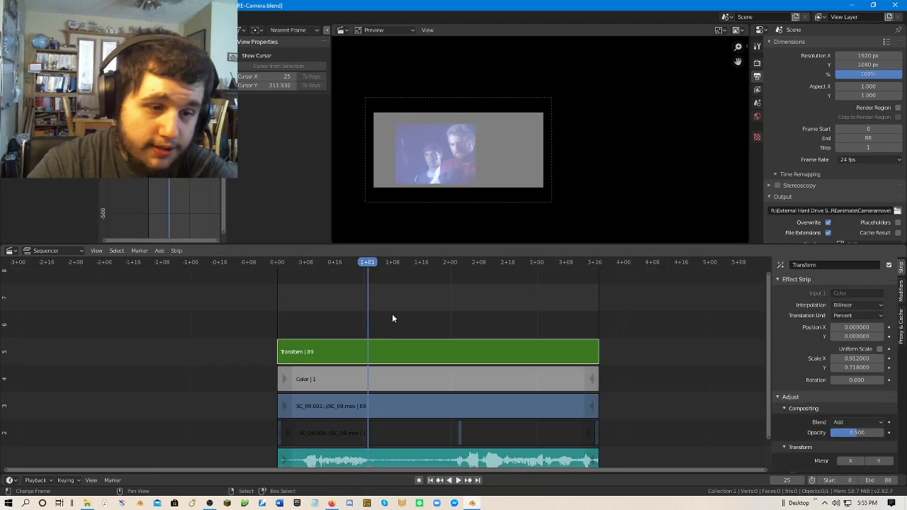
Play the camera-move sequence from frame 0 with the preview enlarged, and stop to examine the tracked footage.
{"action": "left_click_drag", "start_coordinate": [274, 318], "coordinate": [256, 329]}
{"action": "left_click_drag", "start_coordinate": [462, 116], "coordinate": [542, 98]}
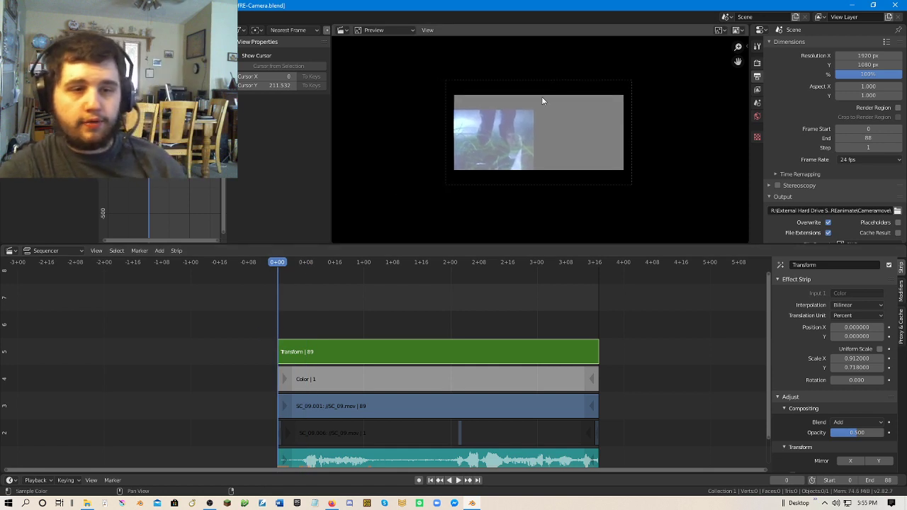
{"action": "scroll", "coordinate": [541, 133], "scroll_direction": "up", "scroll_amount": 6}
{"action": "left_click_drag", "start_coordinate": [561, 149], "coordinate": [531, 150]}
{"action": "left_click_drag", "start_coordinate": [367, 340], "coordinate": [299, 313]}
{"action": "key", "text": "space"}
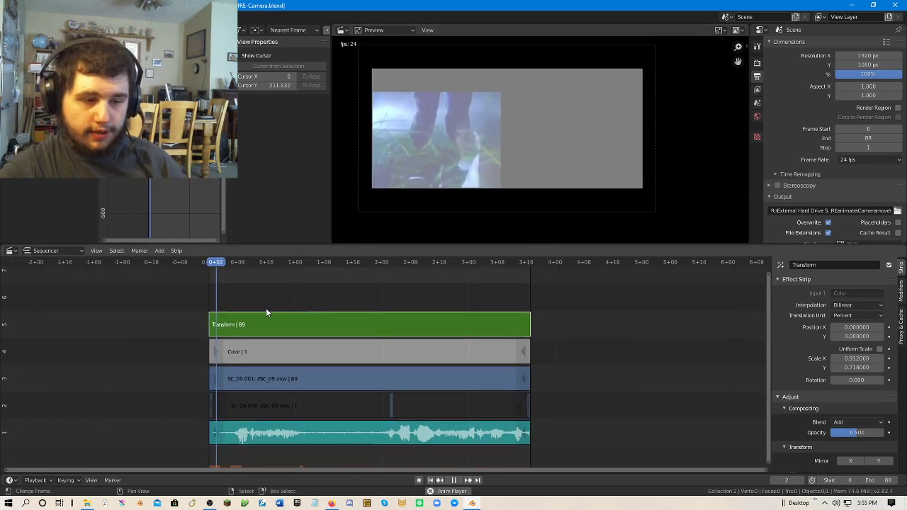
{"action": "left_click", "coordinate": [224, 286]}
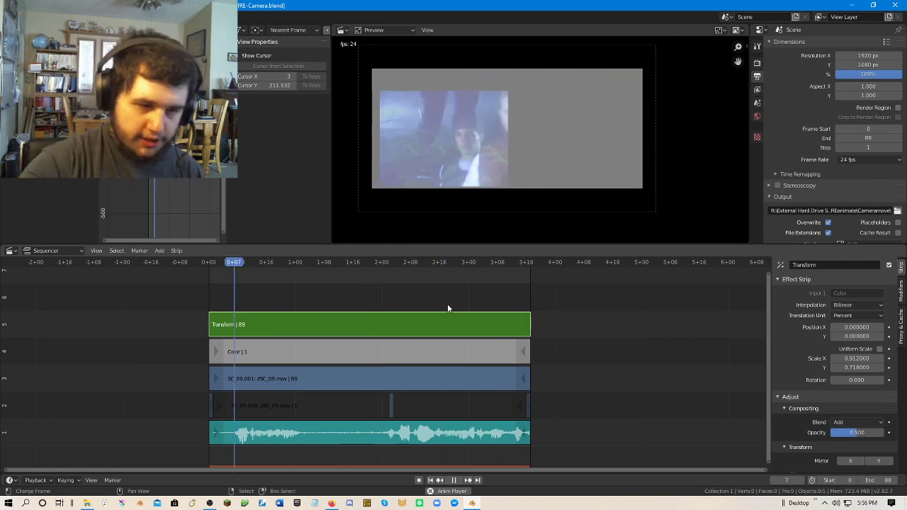
{"action": "key", "text": "space"}
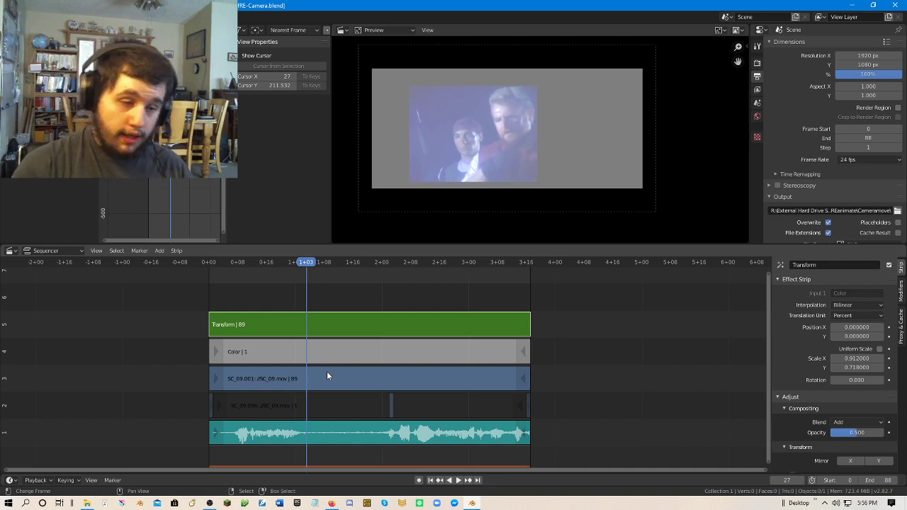
Check the project files in the REanimate folder and open FrameRefRE-CameraPan.blend, discarding the current file's changes.
{"action": "left_click", "coordinate": [86, 504]}
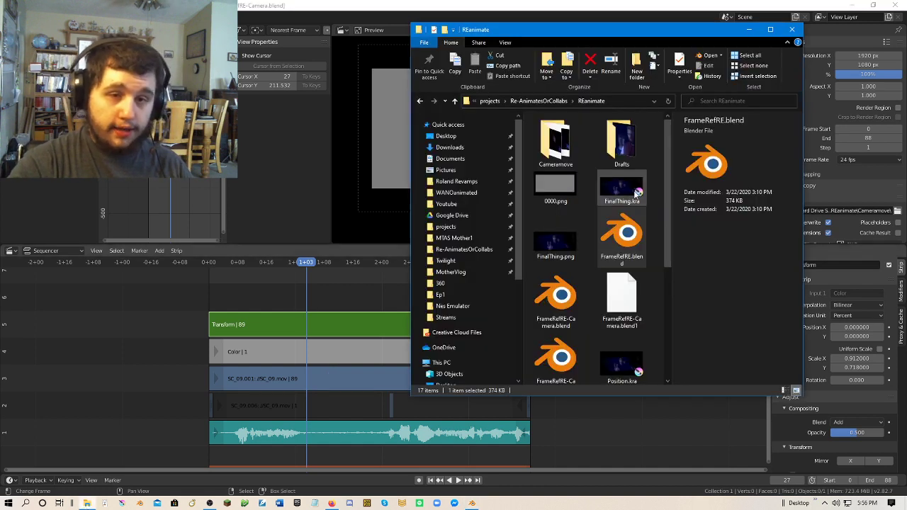
{"action": "scroll", "coordinate": [621, 256], "scroll_direction": "down", "scroll_amount": 3}
{"action": "scroll", "coordinate": [621, 258], "scroll_direction": "up", "scroll_amount": 2}
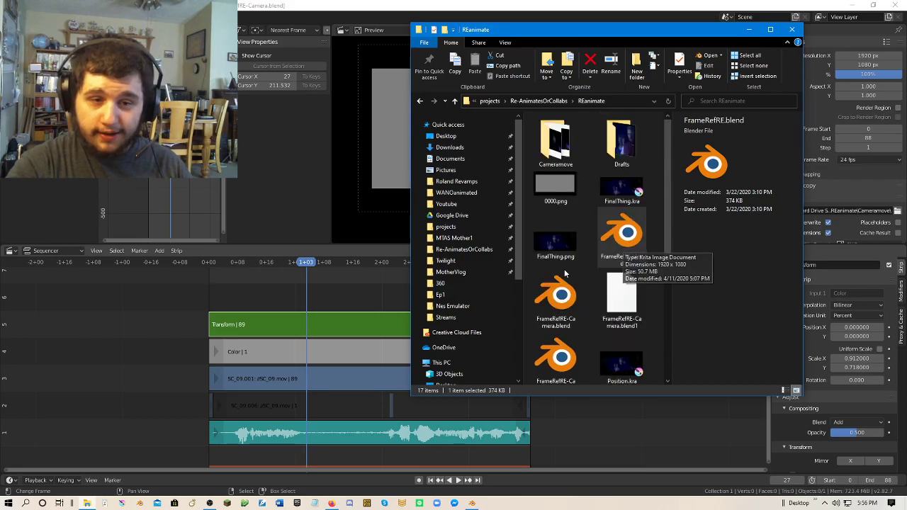
{"action": "scroll", "coordinate": [574, 327], "scroll_direction": "down", "scroll_amount": 2}
{"action": "key", "text": "alt+Tab"}
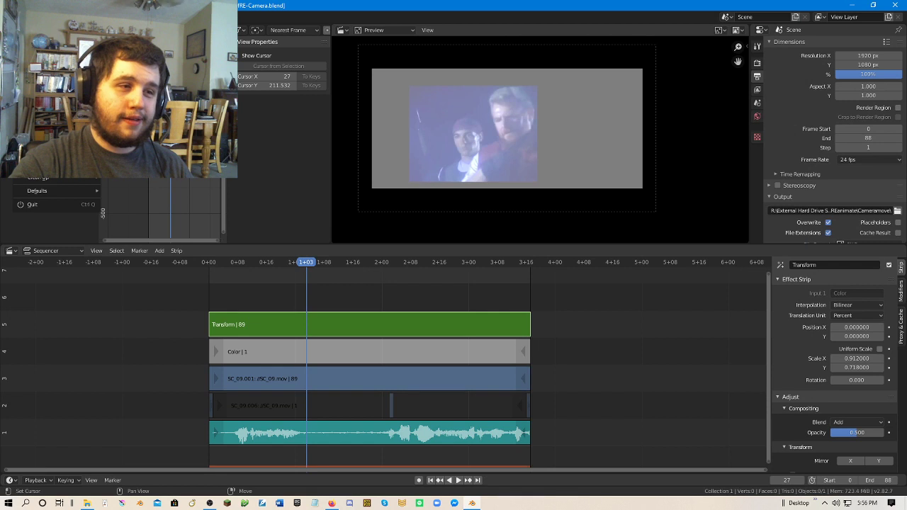
{"action": "key", "text": "ctrl+q"}
{"action": "left_click", "coordinate": [467, 264]}
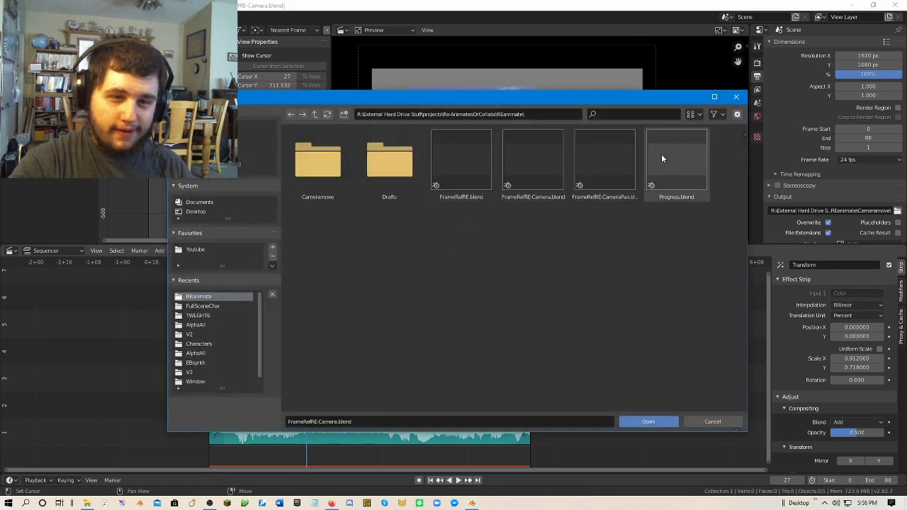
{"action": "left_click", "coordinate": [622, 160]}
{"action": "left_click", "coordinate": [649, 422]}
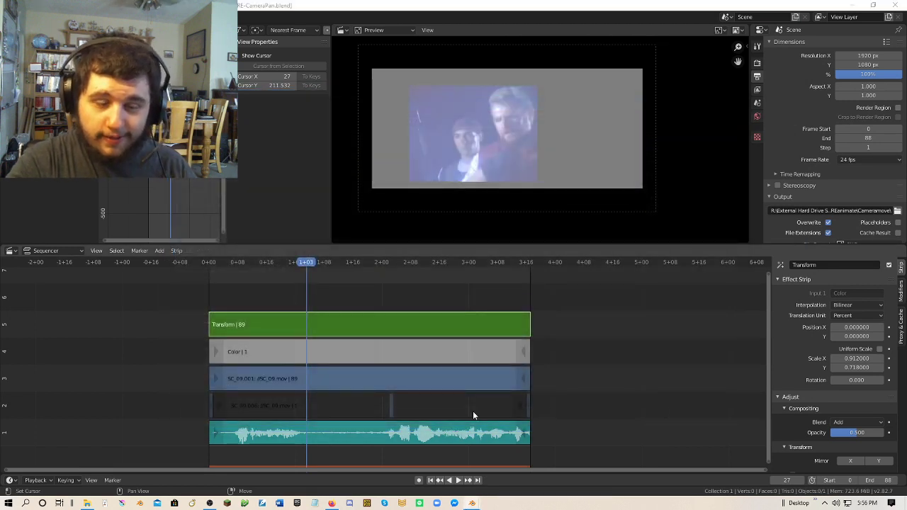
Move the playhead to frame 88 at the end of the strips and set the end frame to 88.
{"action": "left_click_drag", "start_coordinate": [563, 377], "coordinate": [443, 342]}
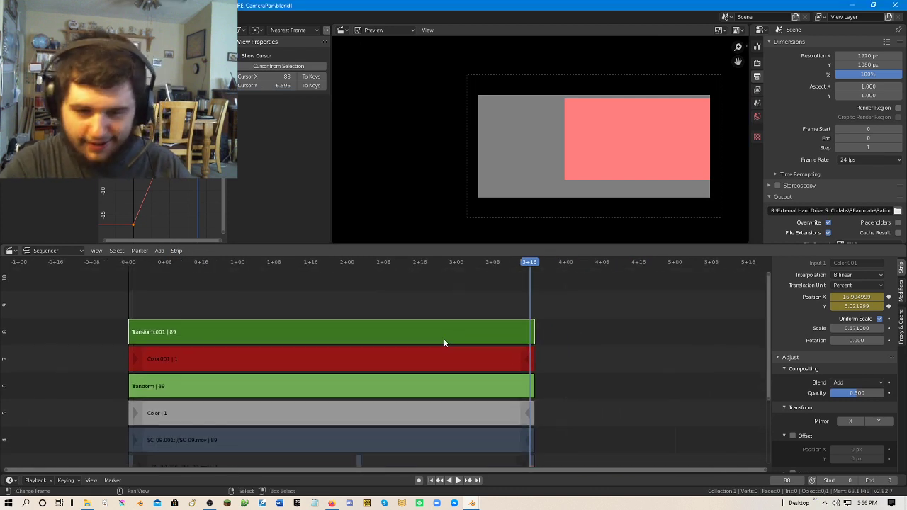
{"action": "key", "text": "Right"}
{"action": "key", "text": "Left"}
{"action": "left_click", "coordinate": [785, 480]}
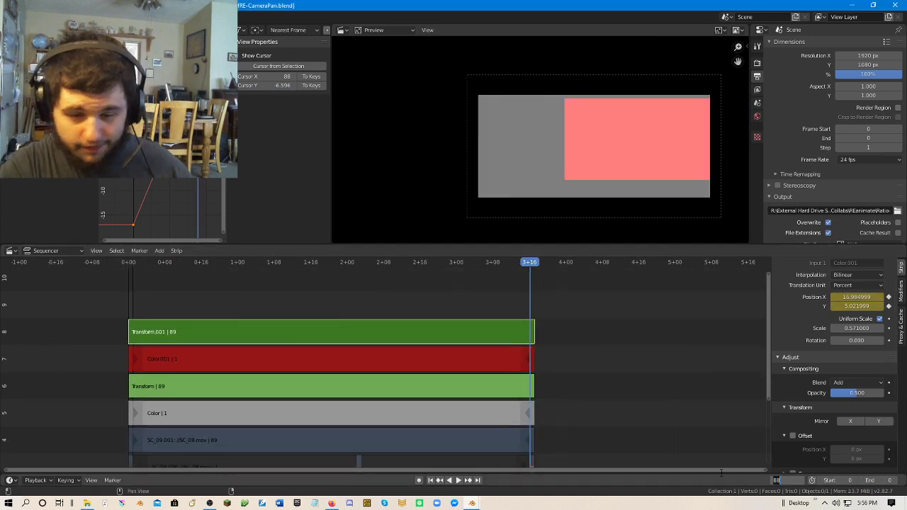
{"action": "left_click", "coordinate": [723, 416]}
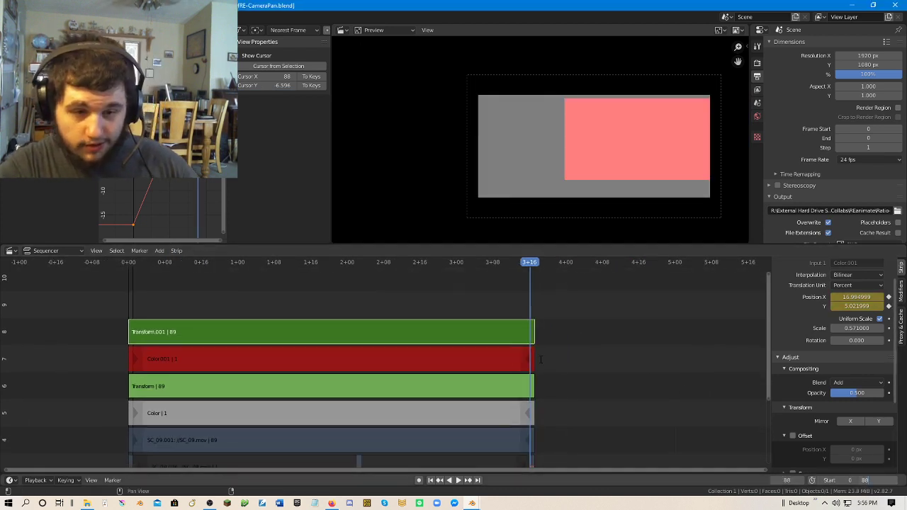
{"action": "key", "text": "Return"}
Unmute the SC_09.mov movie strip in channel 4 so the footage displays under the red frame.
{"action": "left_click_drag", "start_coordinate": [421, 365], "coordinate": [408, 312]}
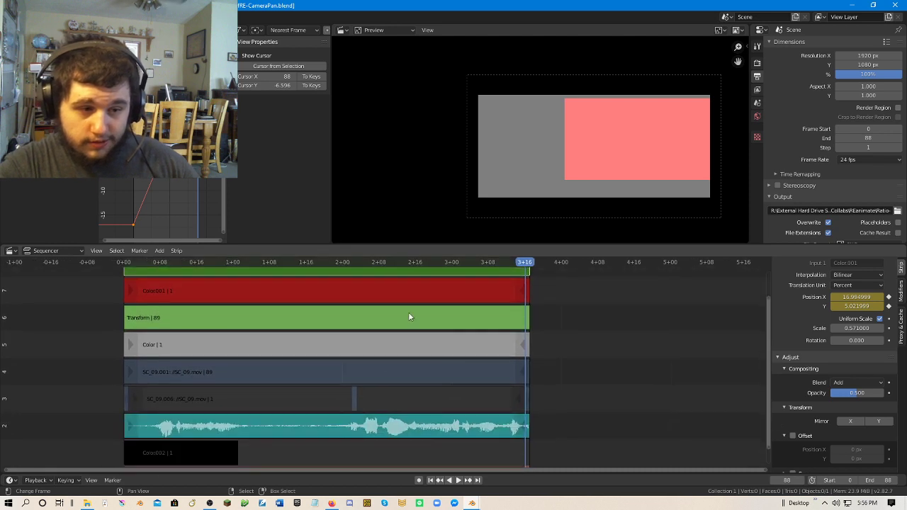
{"action": "left_click", "coordinate": [356, 367]}
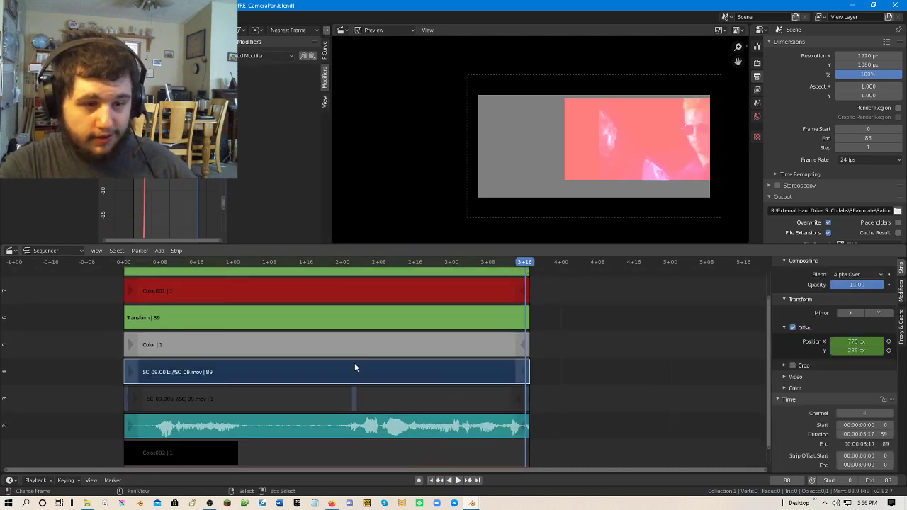
{"action": "left_click_drag", "start_coordinate": [356, 367], "coordinate": [398, 424]}
Step through the opening frames of the pan from frame 0 to compare the footage with the red frame.
{"action": "left_click", "coordinate": [161, 288]}
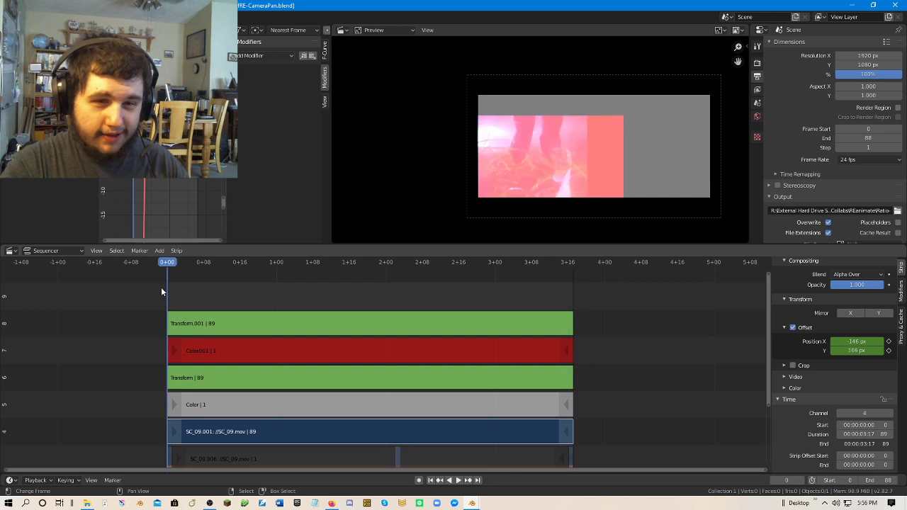
{"action": "key", "text": "Right"}
{"action": "key", "text": "Right"}
{"action": "key", "text": "Right"}
{"action": "key", "text": "Right"}
{"action": "key", "text": "Right"}
{"action": "key", "text": "Right"}
{"action": "key", "text": "Right"}
{"action": "key", "text": "Right"}
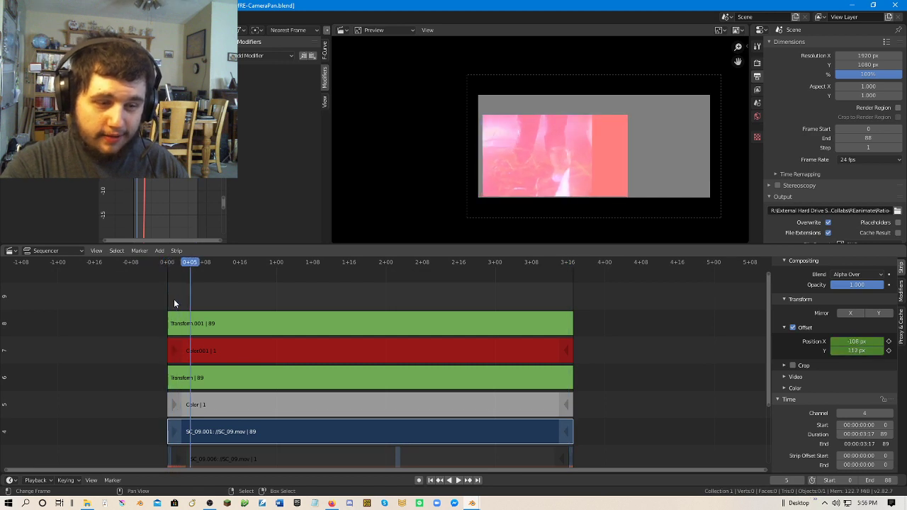
Advance the camera pan from frame 5 to frame 48, comparing the SC_09 footage with the red frame.
{"action": "left_click", "coordinate": [182, 293]}
{"action": "key", "text": "space"}
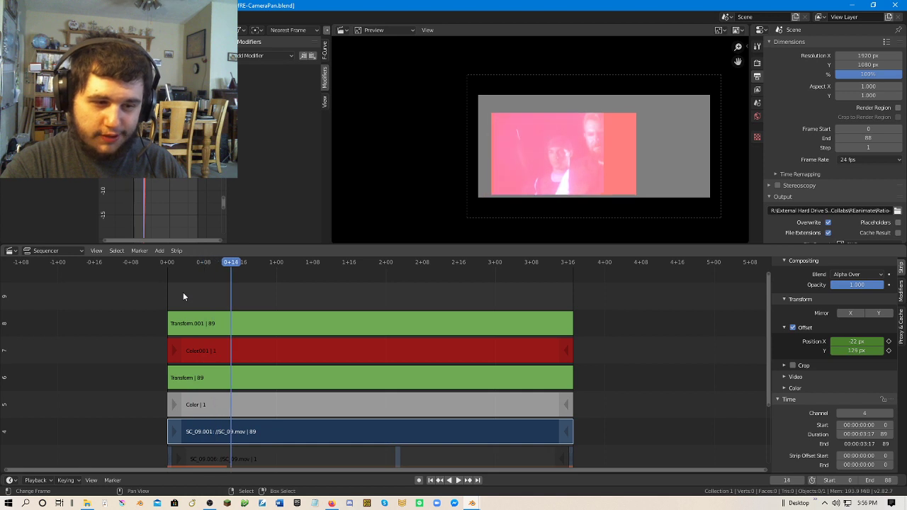
{"action": "left_click", "coordinate": [221, 286]}
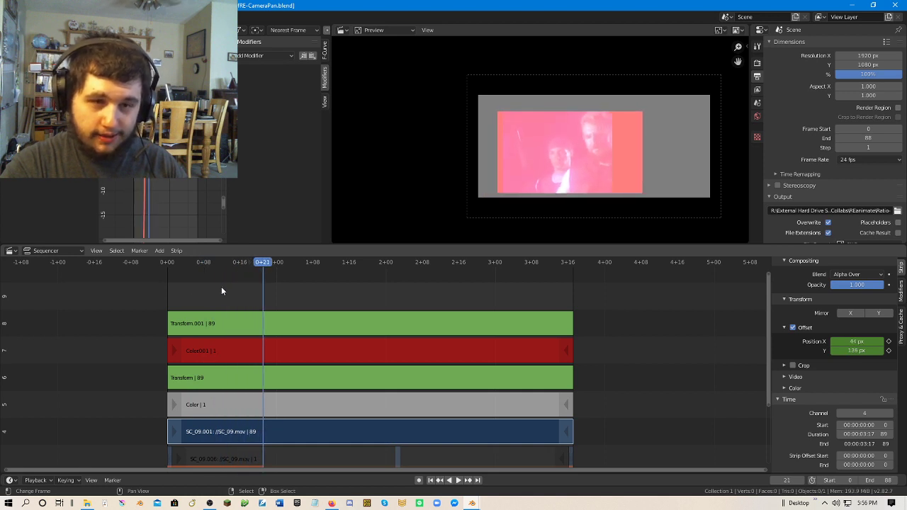
{"action": "left_click", "coordinate": [261, 285]}
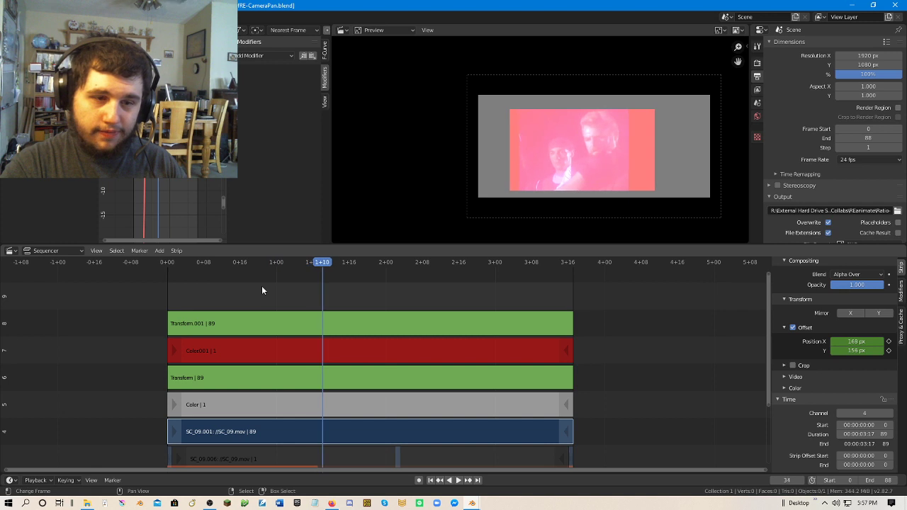
{"action": "left_click", "coordinate": [309, 283]}
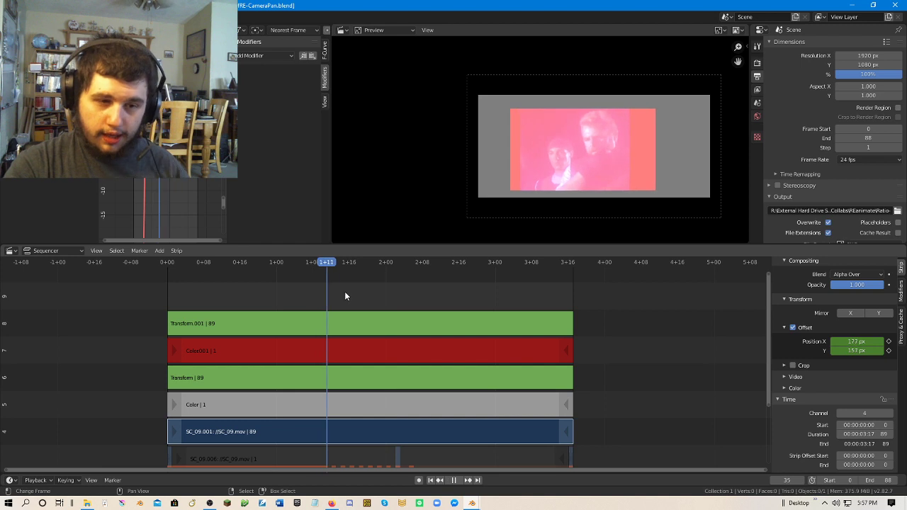
{"action": "key", "text": "space"}
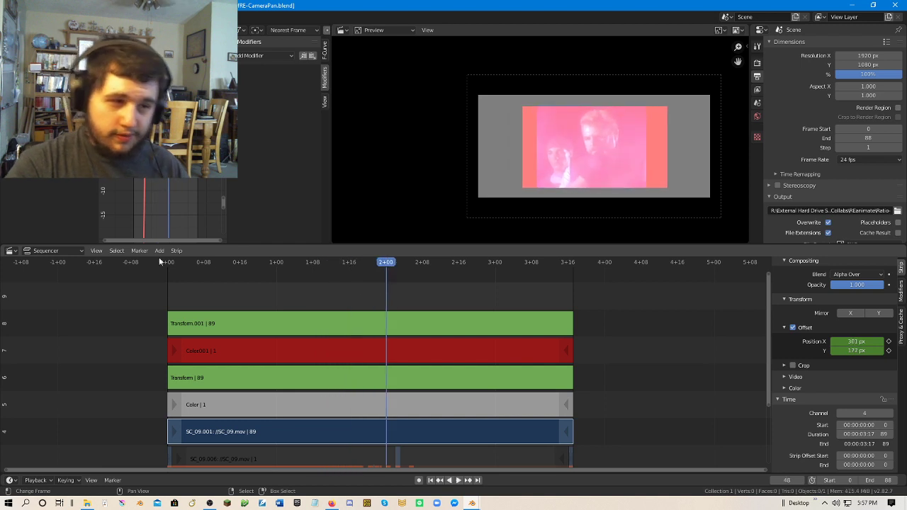
{"action": "left_click", "coordinate": [116, 251]}
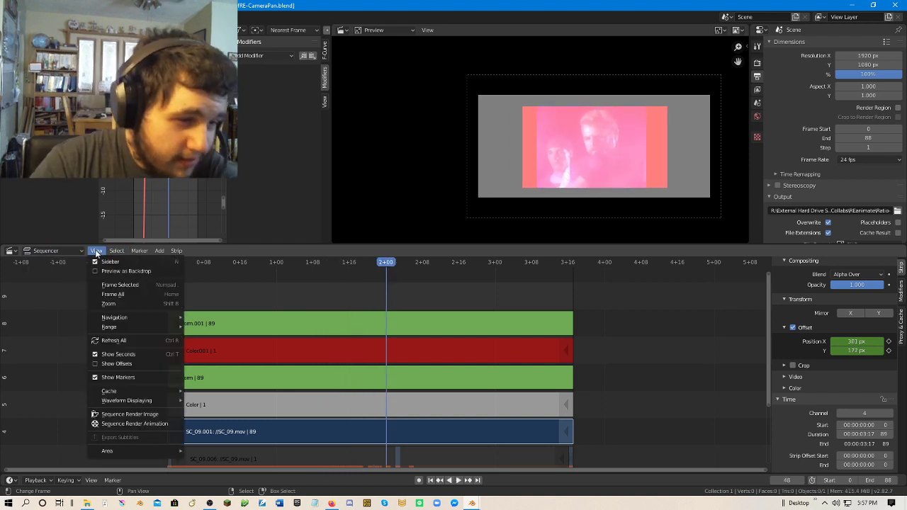
{"action": "mouse_move", "coordinate": [132, 393]}
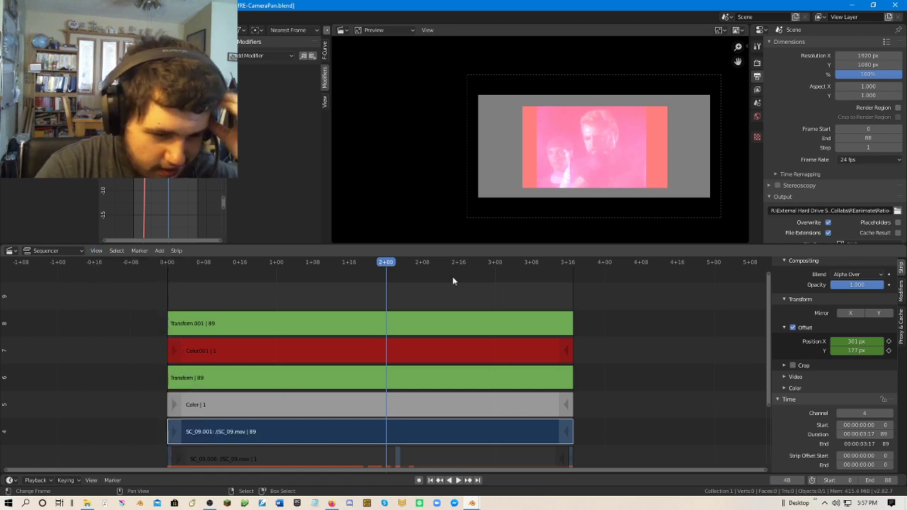
Move on through the second half of the pan to frame 83, checking the footage against the red frame.
{"action": "left_click", "coordinate": [390, 263]}
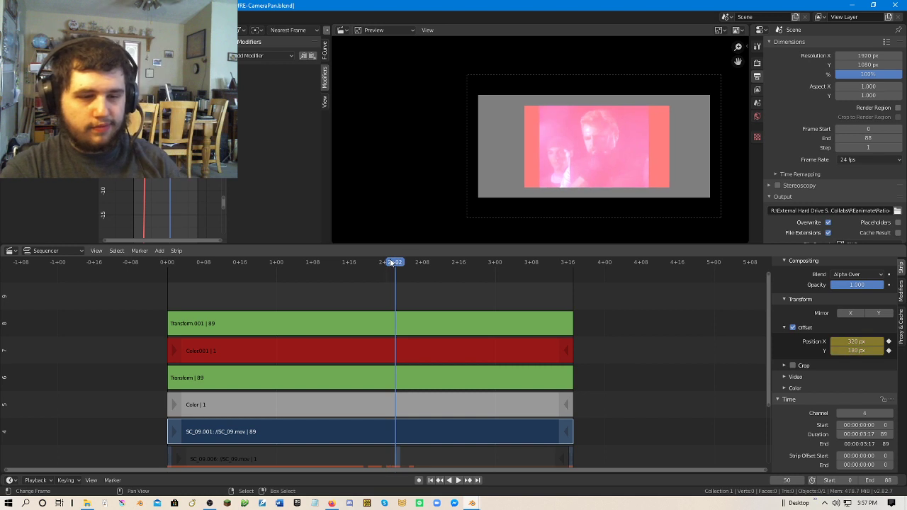
{"action": "left_click_drag", "start_coordinate": [390, 263], "coordinate": [431, 272]}
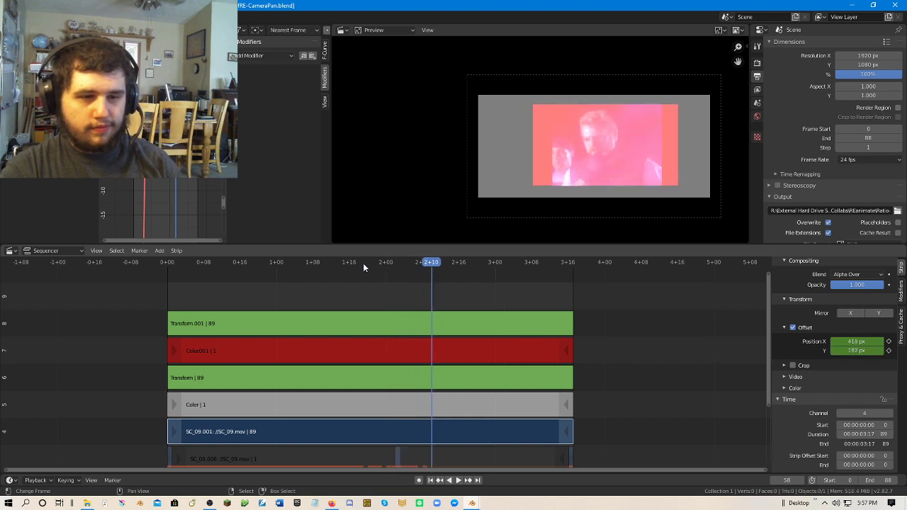
{"action": "key", "text": "space"}
{"action": "left_click", "coordinate": [361, 263]}
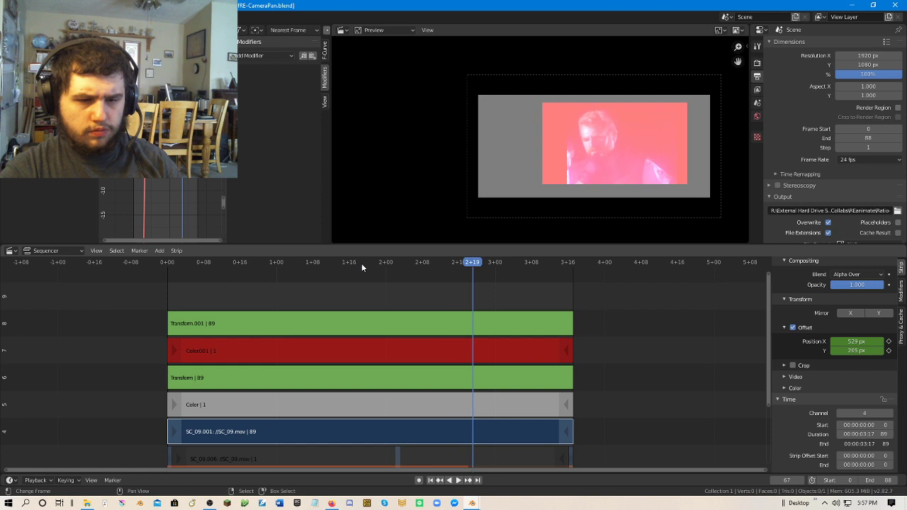
{"action": "left_click", "coordinate": [457, 262]}
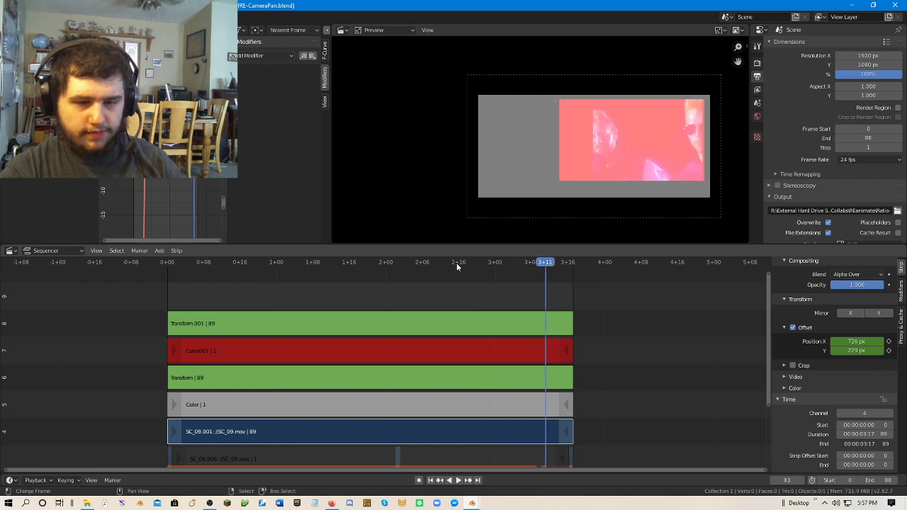
{"action": "left_click", "coordinate": [521, 260]}
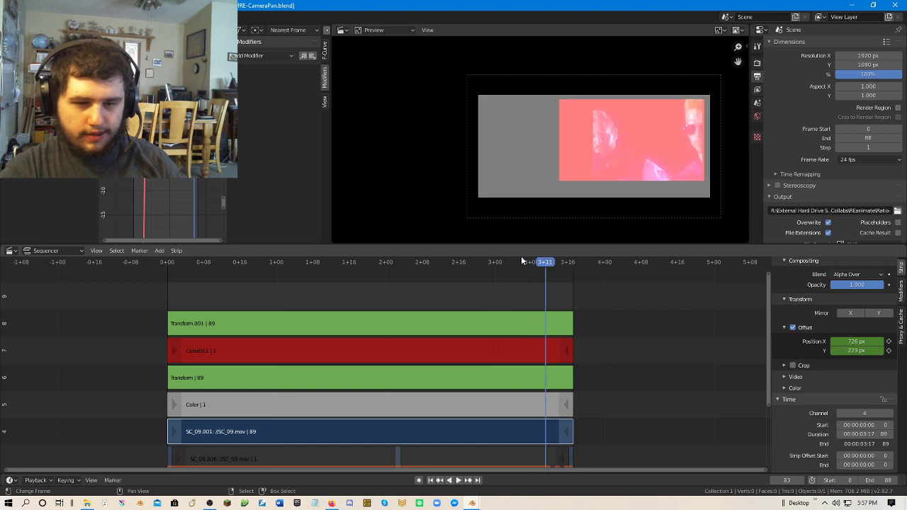
Play the pan from frame 0 with the whole frame in view and stop playback at frame 73.
{"action": "left_click", "coordinate": [162, 263]}
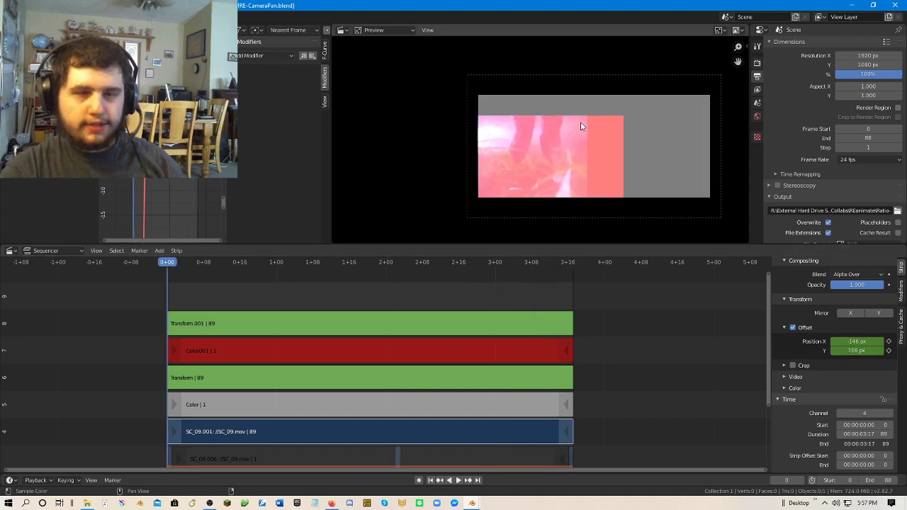
{"action": "key", "text": "space"}
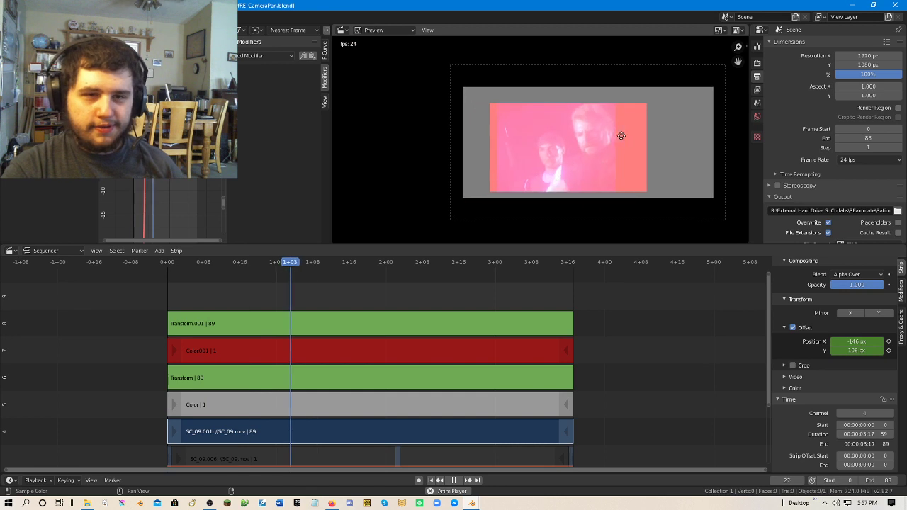
{"action": "left_click_drag", "start_coordinate": [621, 135], "coordinate": [589, 140]}
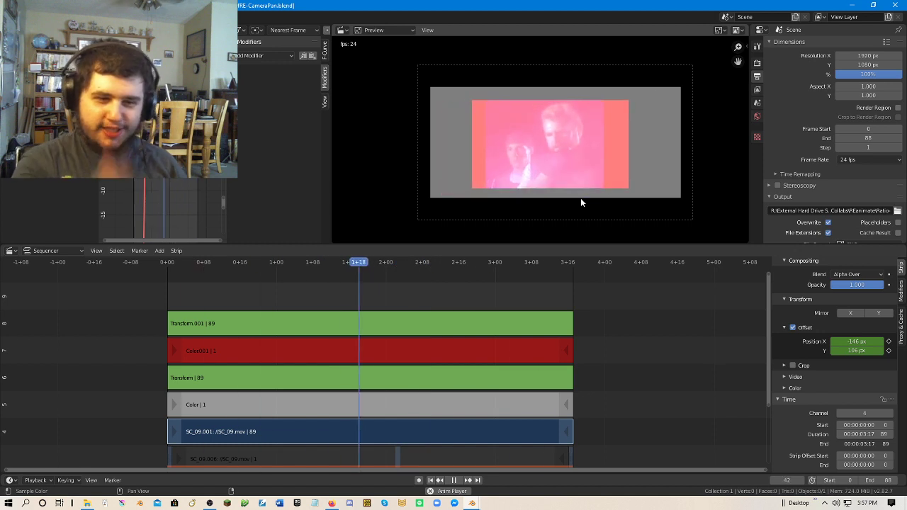
{"action": "left_click", "coordinate": [450, 481]}
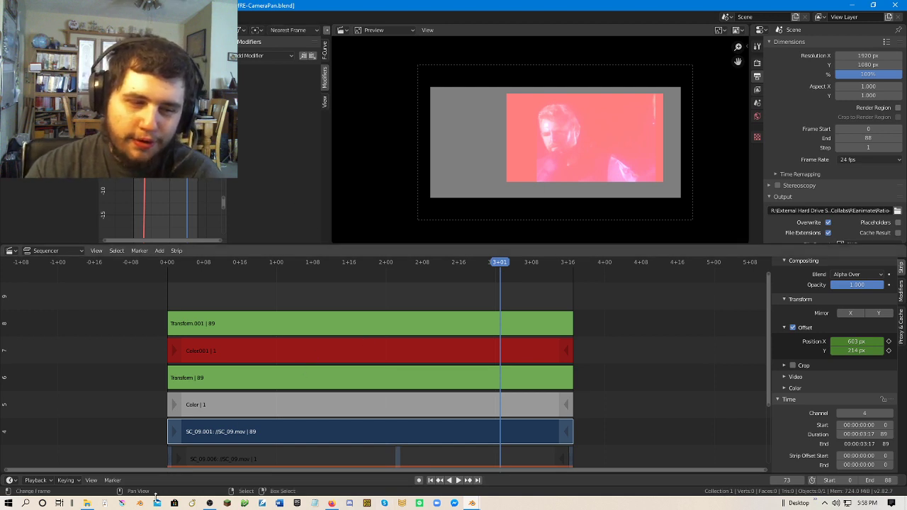
Open RatioThing.txt from the REanimate folder, resize its window to read all the ratio notes, and return to Blender.
{"action": "left_click", "coordinate": [87, 504]}
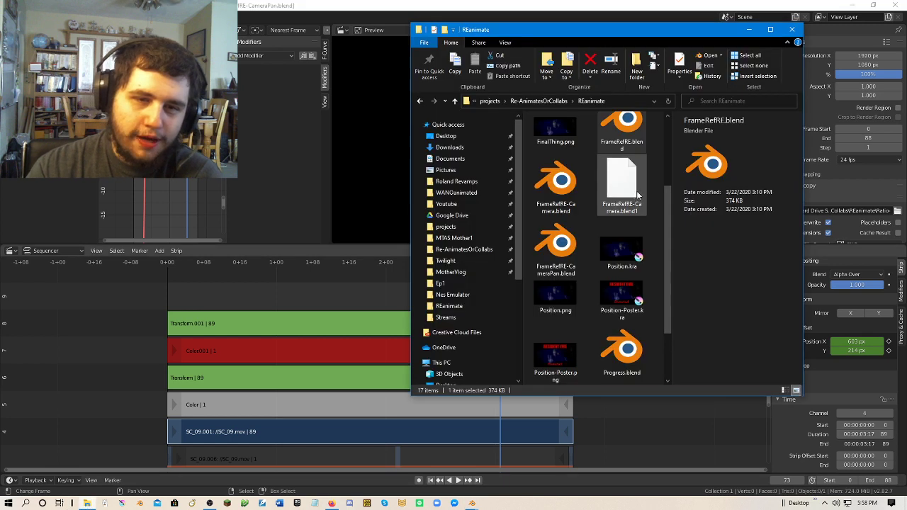
{"action": "scroll", "coordinate": [620, 212], "scroll_direction": "up", "scroll_amount": 2}
{"action": "scroll", "coordinate": [618, 273], "scroll_direction": "down", "scroll_amount": 4}
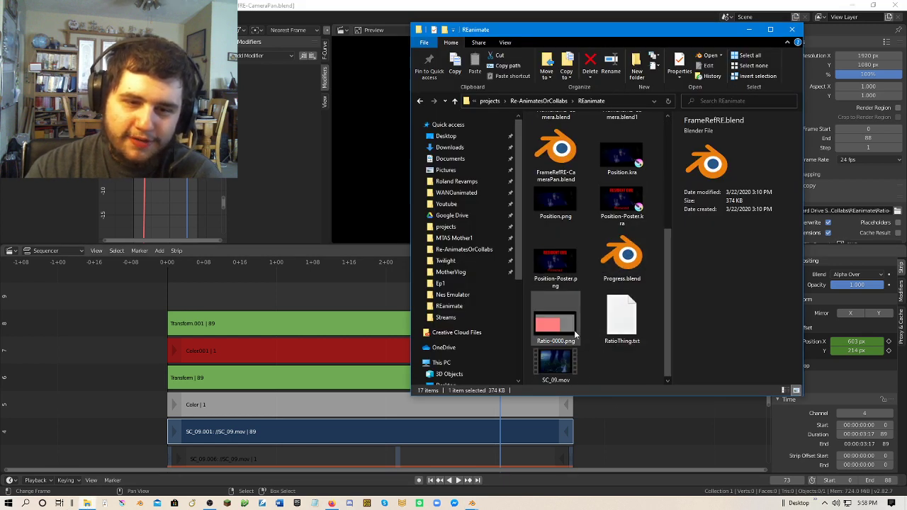
{"action": "left_click", "coordinate": [615, 308]}
{"action": "double_click", "coordinate": [617, 308]}
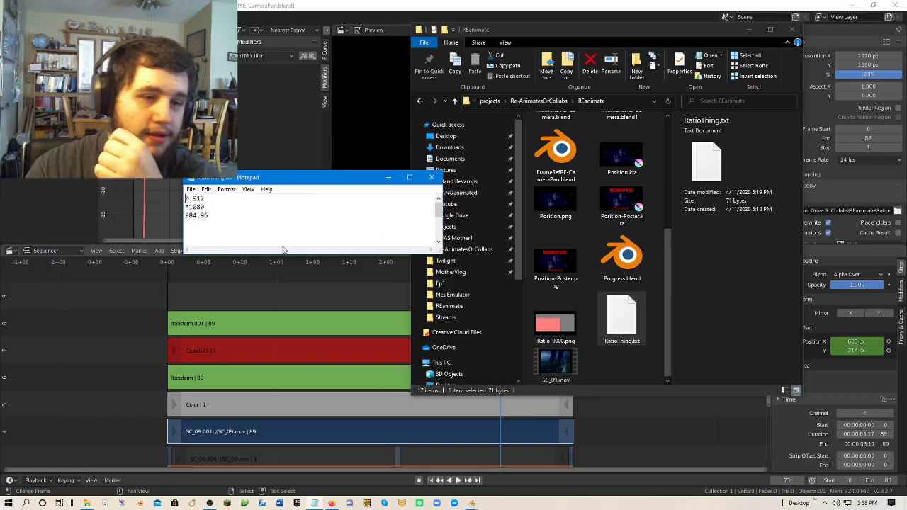
{"action": "left_click_drag", "start_coordinate": [277, 254], "coordinate": [268, 454]}
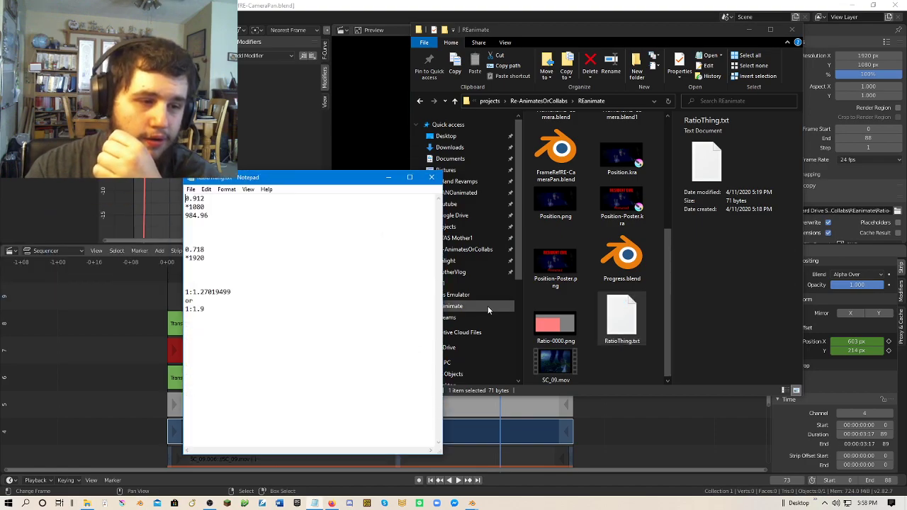
{"action": "left_click_drag", "start_coordinate": [440, 316], "coordinate": [287, 309]}
{"action": "left_click", "coordinate": [233, 274]}
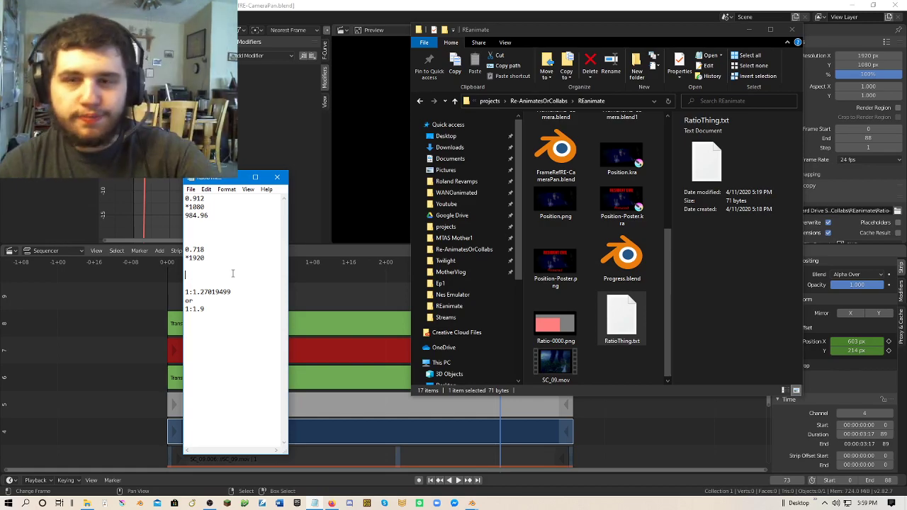
{"action": "left_click", "coordinate": [820, 107]}
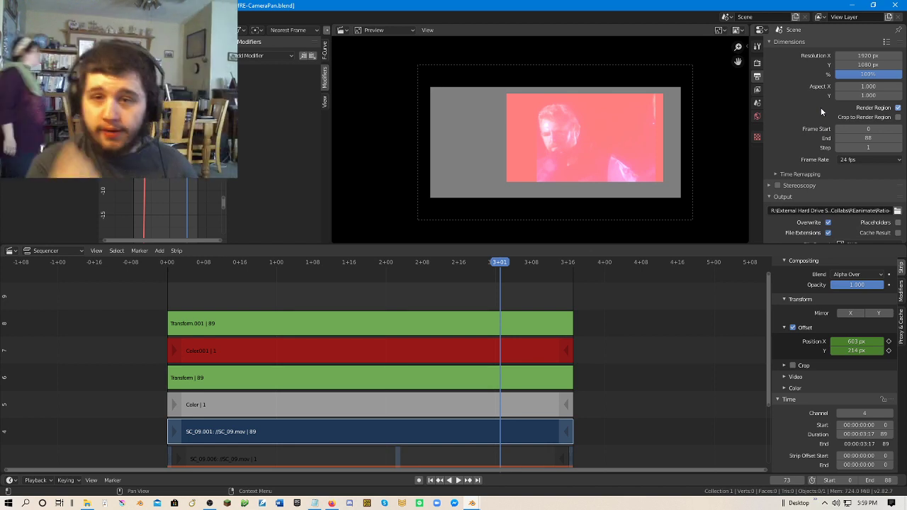
{"action": "mouse_move", "coordinate": [868, 95]}
{"action": "left_mouse_down"}
{"action": "mouse_move", "coordinate": [894, 95]}
{"action": "mouse_move", "coordinate": [868, 95]}
{"action": "left_mouse_up"}
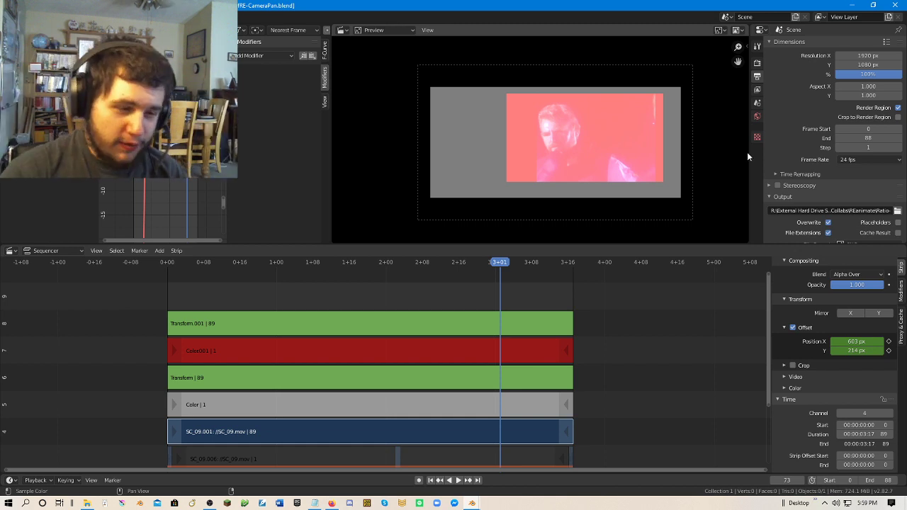
Check the REanimate folder's files and the rendered PNG frames in its Cameramove subfolder.
{"action": "left_click", "coordinate": [87, 503]}
{"action": "scroll", "coordinate": [571, 336], "scroll_direction": "up", "scroll_amount": 5}
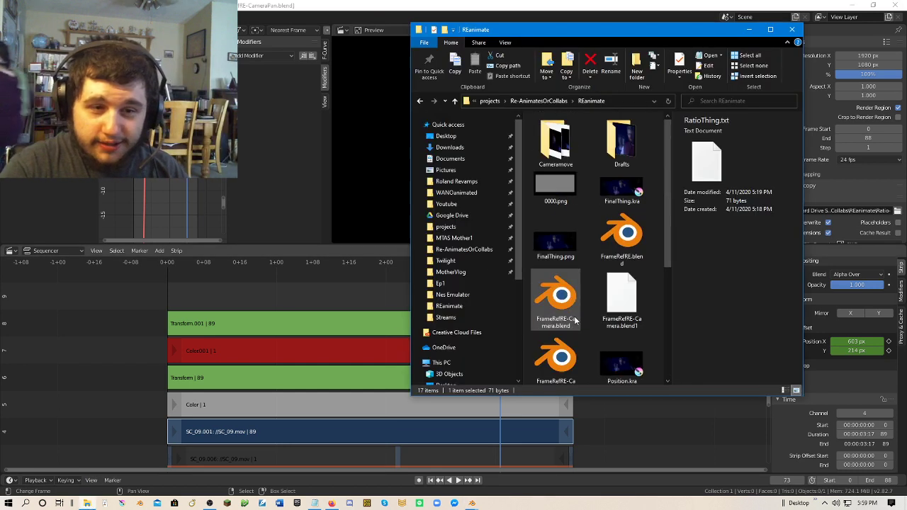
{"action": "scroll", "coordinate": [628, 245], "scroll_direction": "down", "scroll_amount": 5}
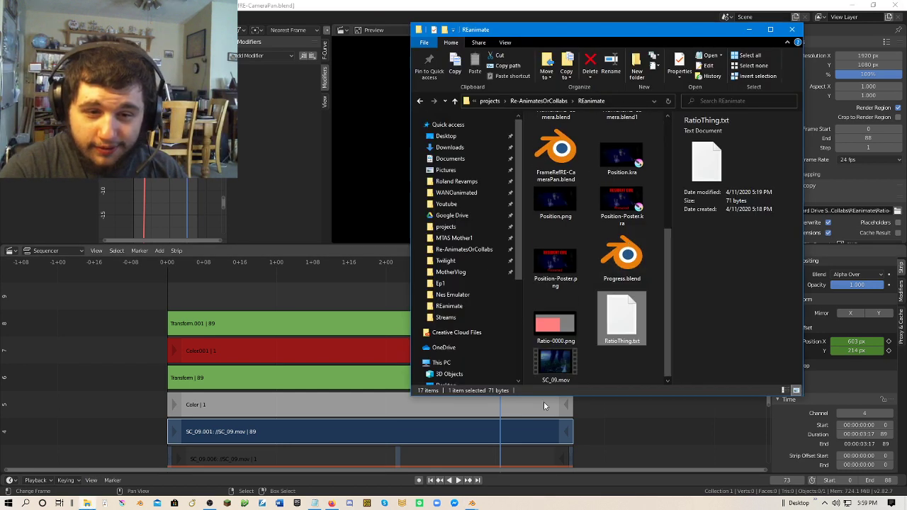
{"action": "scroll", "coordinate": [559, 355], "scroll_direction": "up", "scroll_amount": 5}
{"action": "double_click", "coordinate": [566, 138]}
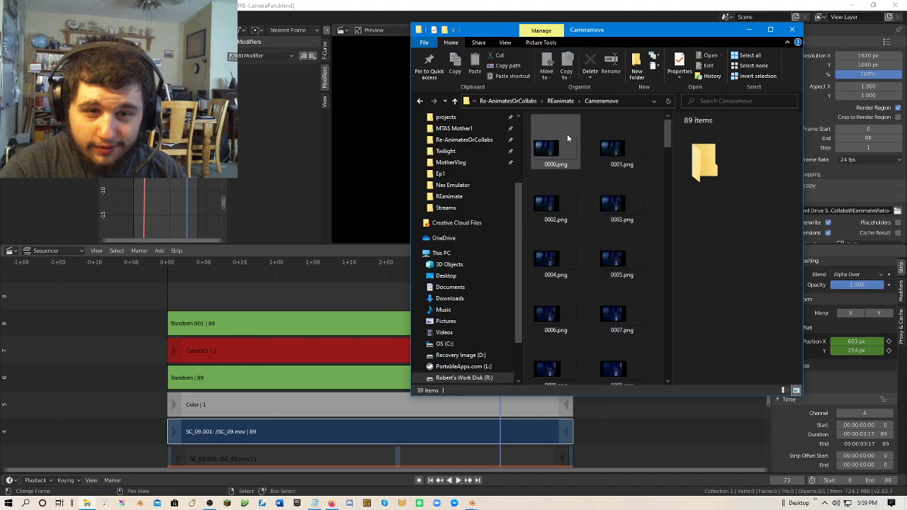
{"action": "scroll", "coordinate": [602, 166], "scroll_direction": "down", "scroll_amount": 15}
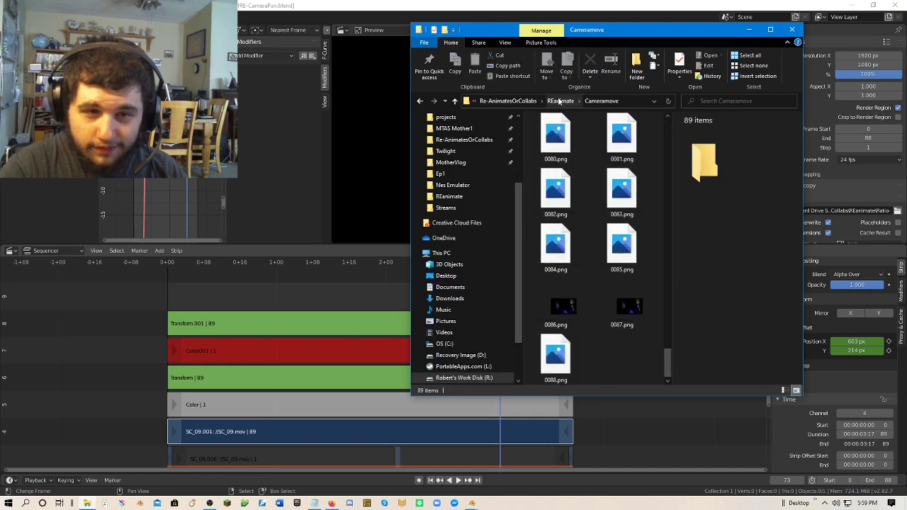
{"action": "key", "text": "alt+Left"}
Play the draft video Progress1-0000-0088.mp4 from the Drafts folder from its start in VLC, then minimize the player.
{"action": "double_click", "coordinate": [616, 141]}
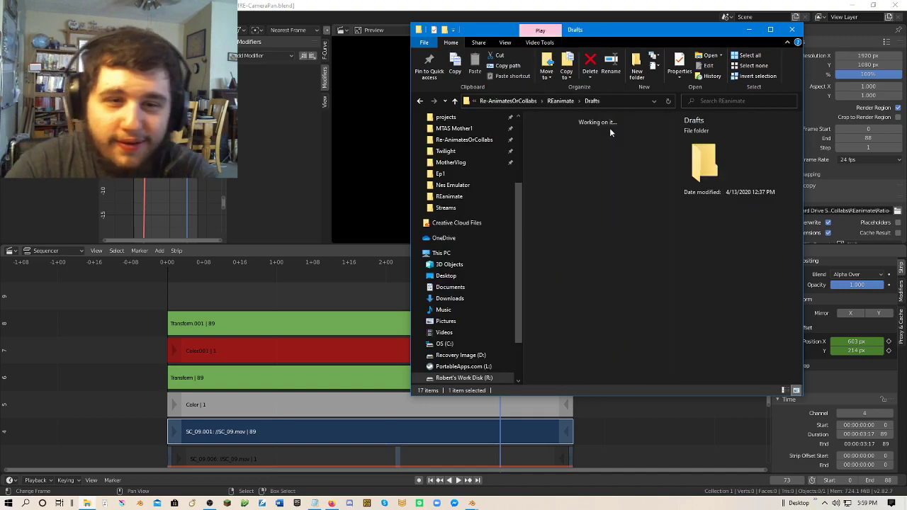
{"action": "left_click", "coordinate": [556, 139]}
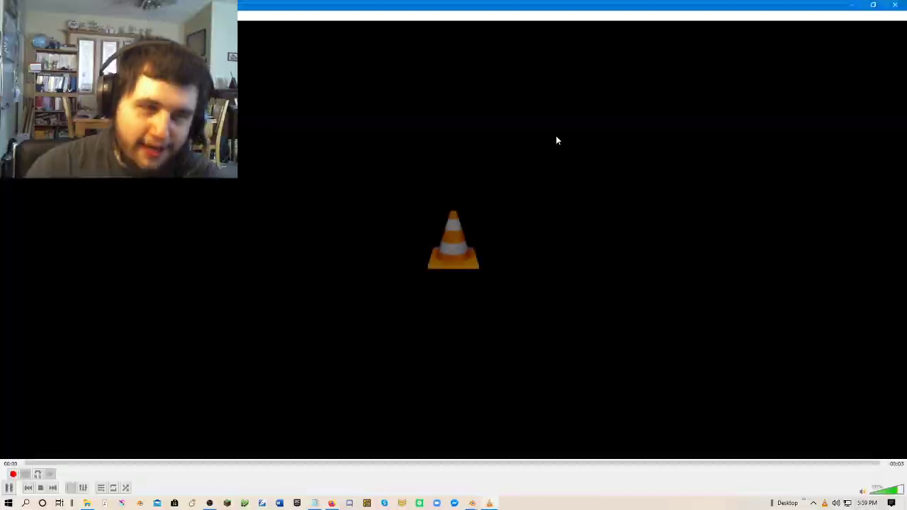
{"action": "left_click", "coordinate": [9, 489]}
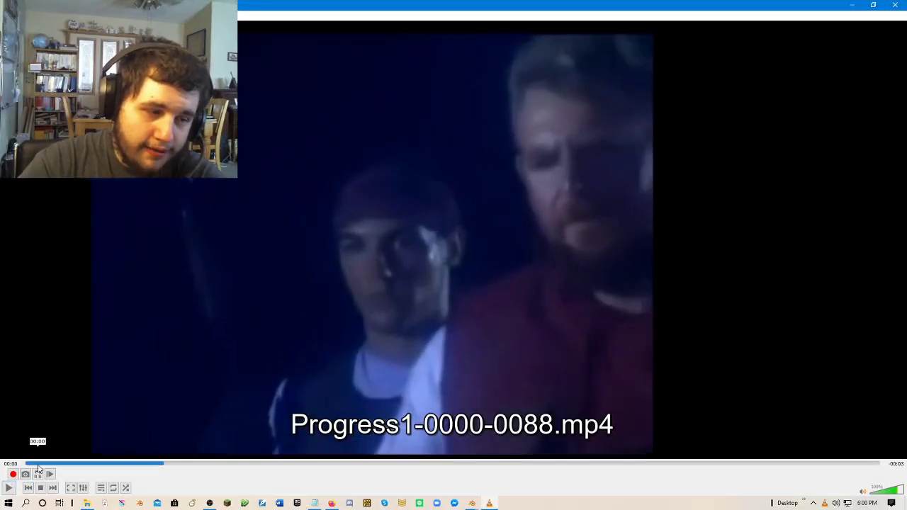
{"action": "left_click", "coordinate": [25, 463]}
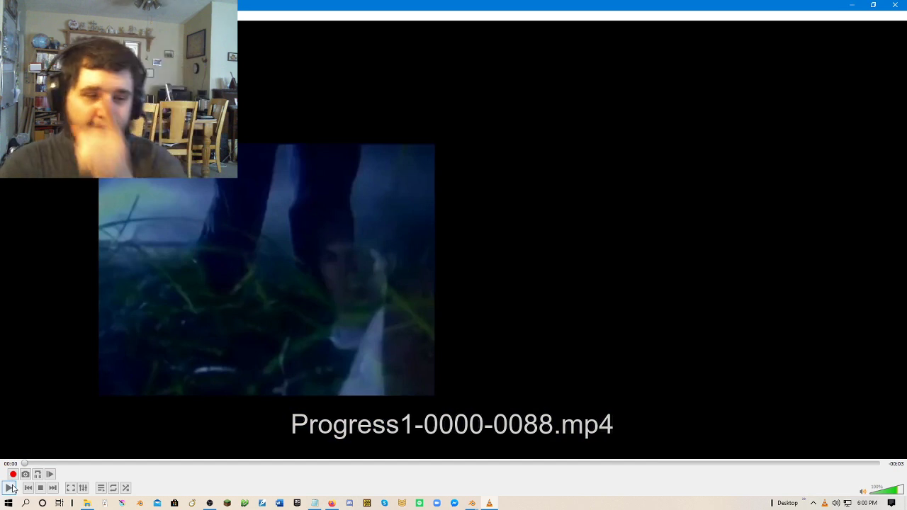
{"action": "left_click", "coordinate": [11, 488]}
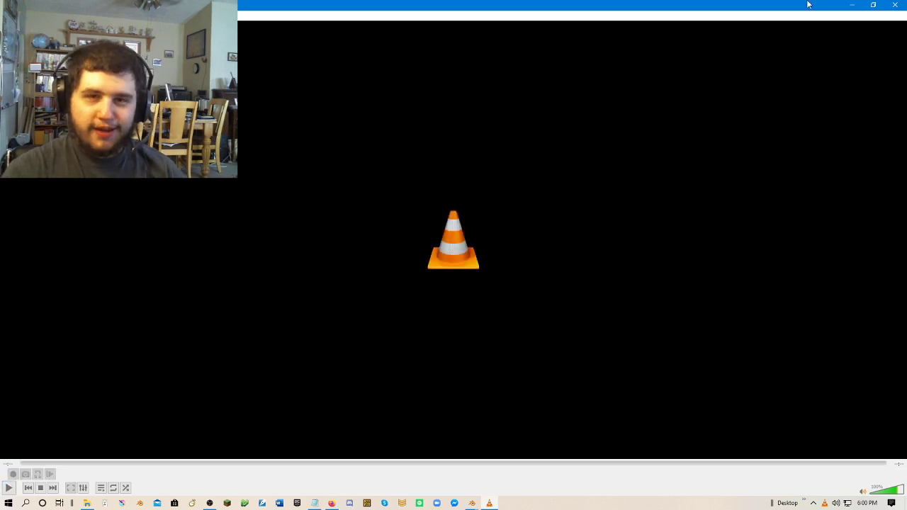
{"action": "left_click", "coordinate": [853, 6]}
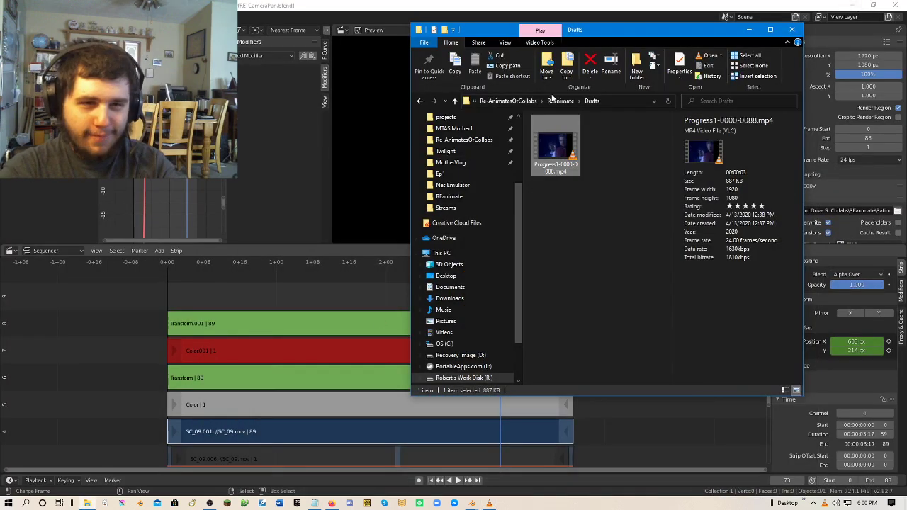
Open the Progress.blend project in Blender without saving the changes to FrameRefRE-CameraPan.
{"action": "left_click", "coordinate": [22, 17]}
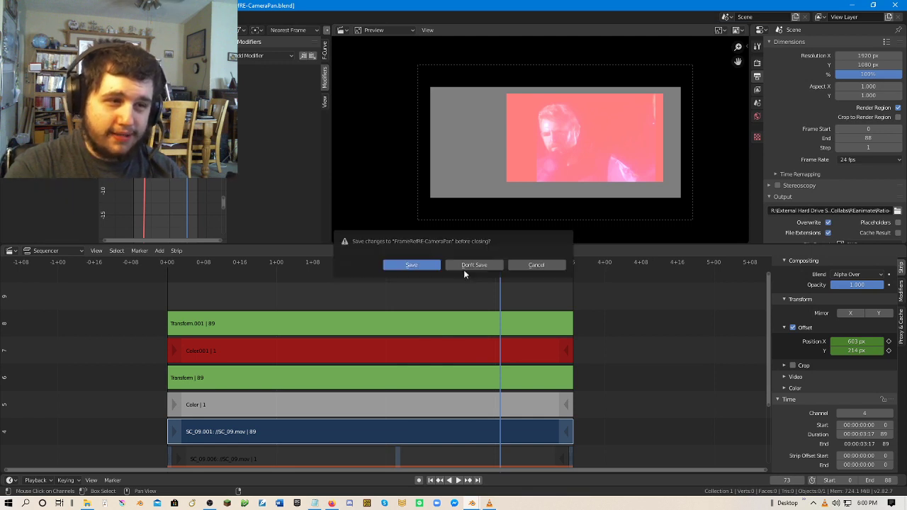
{"action": "left_click", "coordinate": [473, 265]}
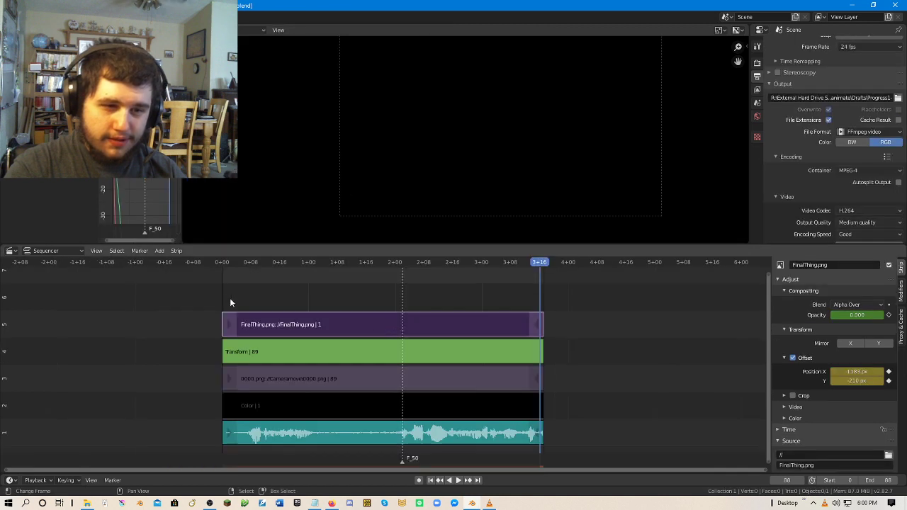
Play the sequence through its loop to frame 24 and check the FinalThing.png strip's opacity and offset.
{"action": "key", "text": "space"}
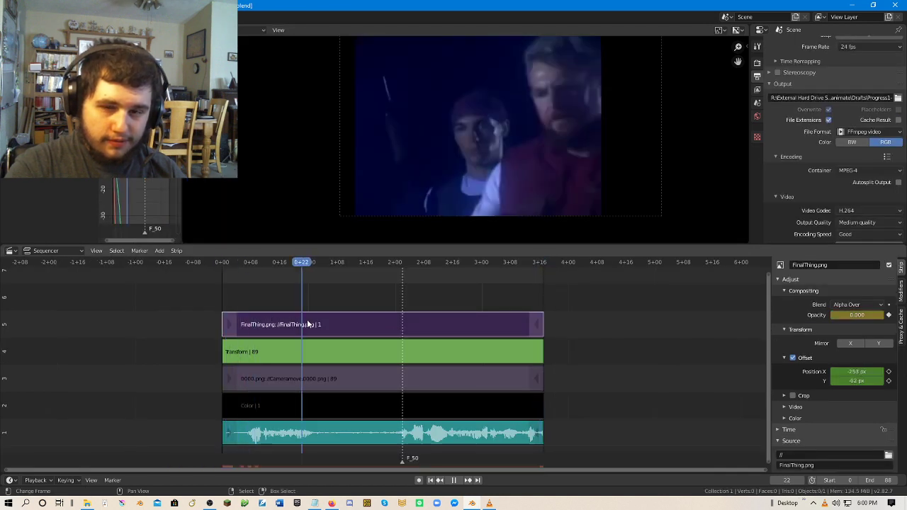
{"action": "left_click", "coordinate": [341, 352]}
{"action": "left_click", "coordinate": [343, 331]}
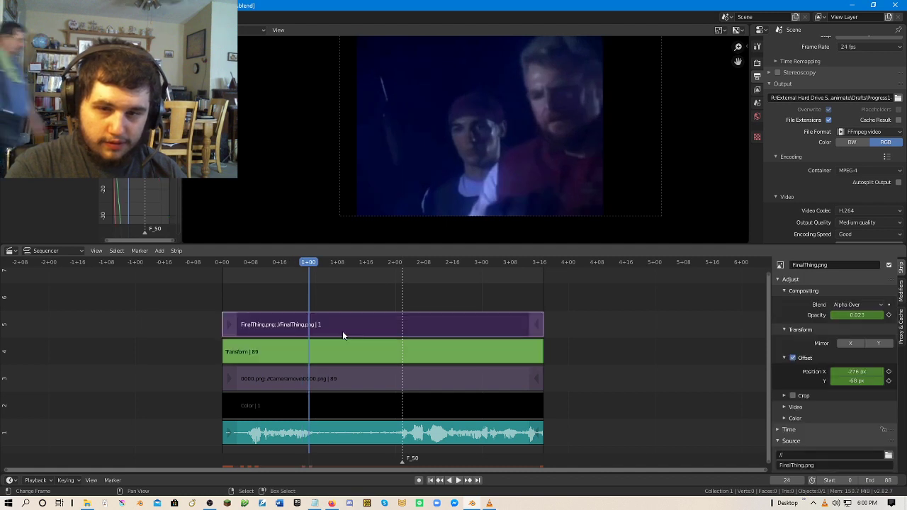
Play the sequence on to frame 46 with the Transform strip selected and clear that strip's opacity keyframes.
{"action": "left_click", "coordinate": [347, 352]}
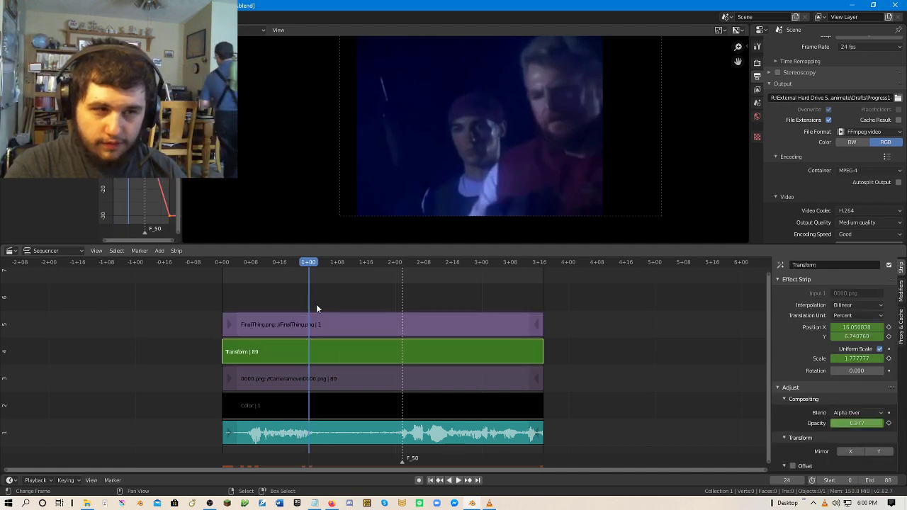
{"action": "key", "text": "ctrl+shift+space"}
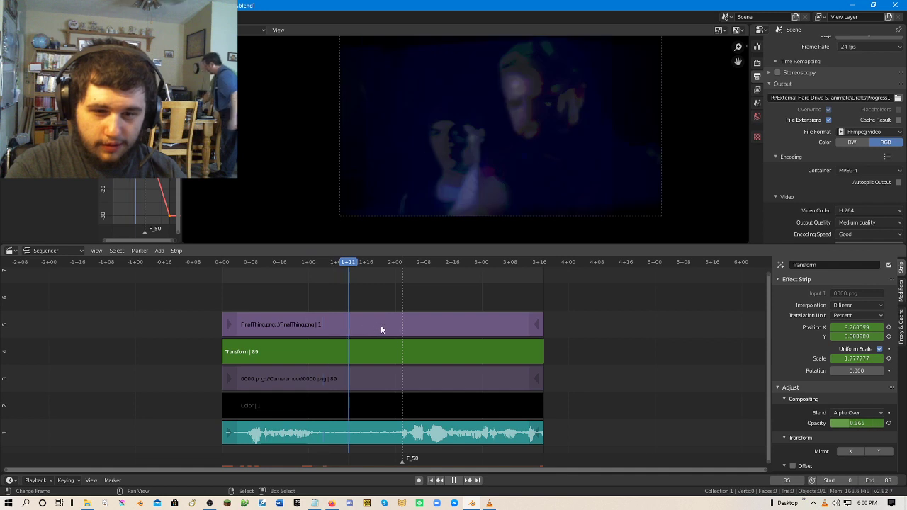
{"action": "key", "text": "space"}
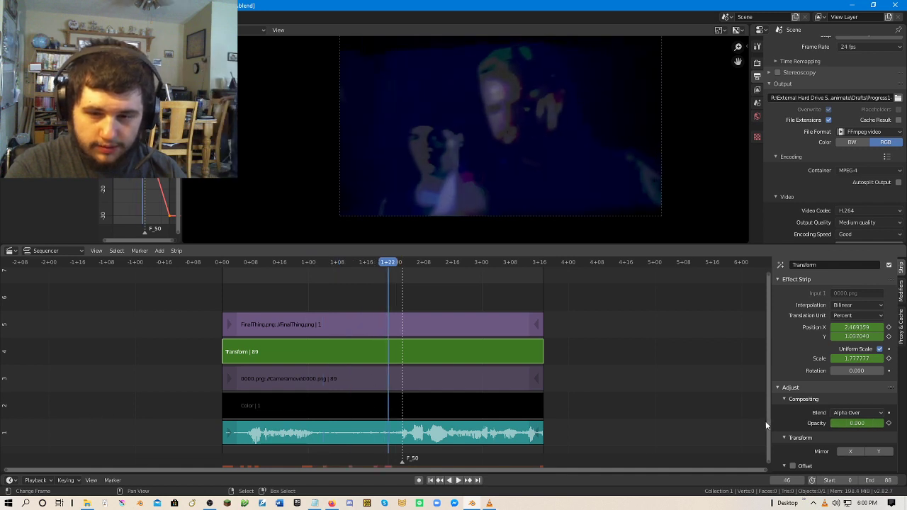
{"action": "right_click", "coordinate": [857, 423]}
{"action": "left_click", "coordinate": [822, 407]}
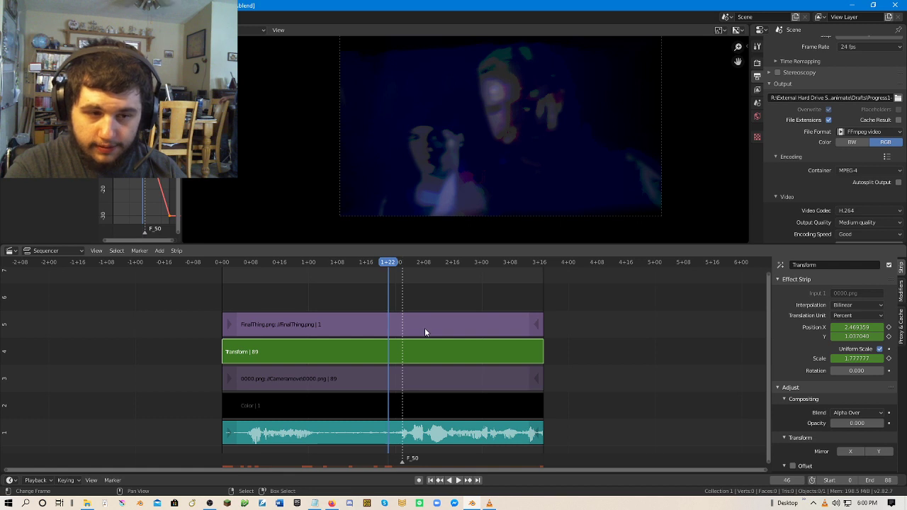
Play the sequence briefly, stop at frame 48 and mute the Transform strip.
{"action": "key", "text": "space"}
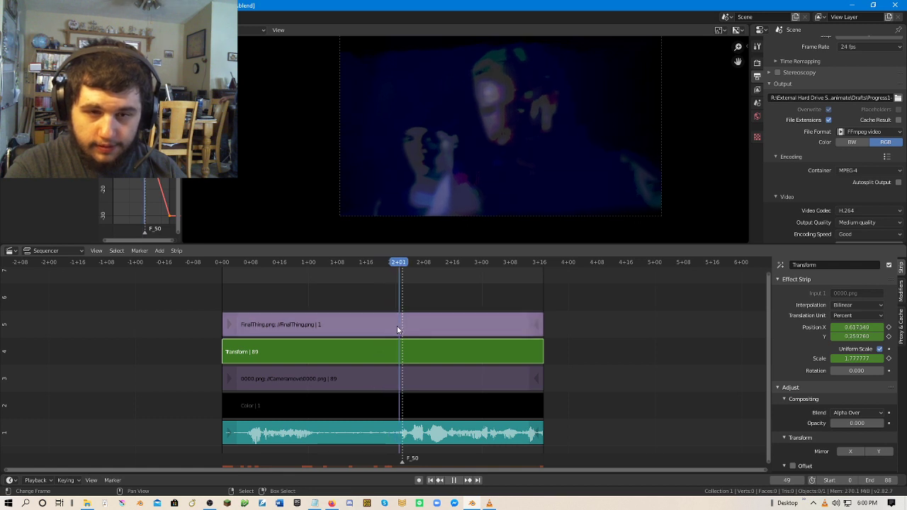
{"action": "key", "text": "space"}
{"action": "left_click", "coordinate": [398, 325]}
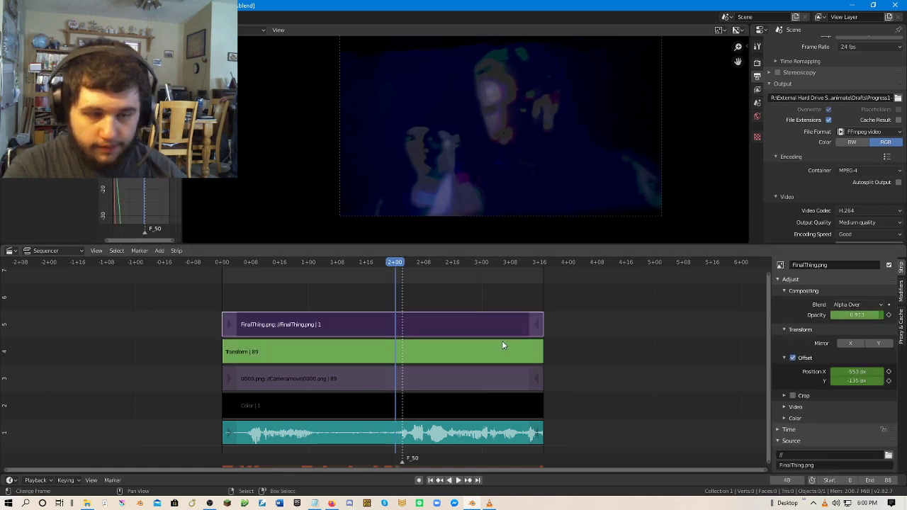
{"action": "left_click", "coordinate": [502, 345]}
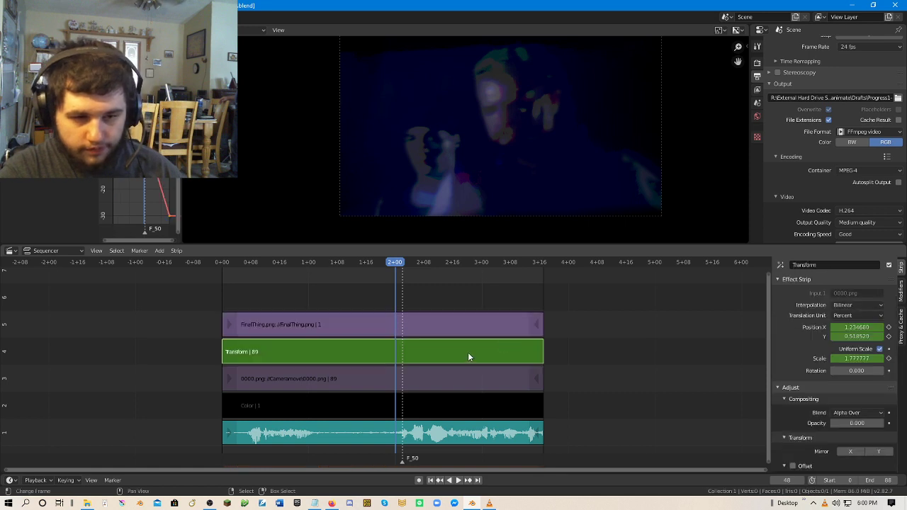
Clear the FinalThing.png strip's opacity keyframes, set its opacity to 1.000, and go back to frame 0.
{"action": "left_click", "coordinate": [467, 326]}
{"action": "right_click", "coordinate": [853, 315]}
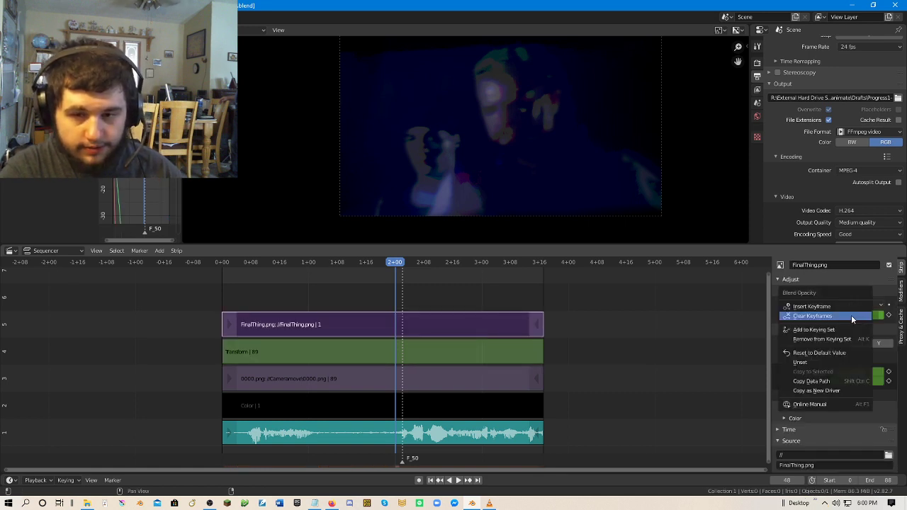
{"action": "left_click", "coordinate": [851, 315]}
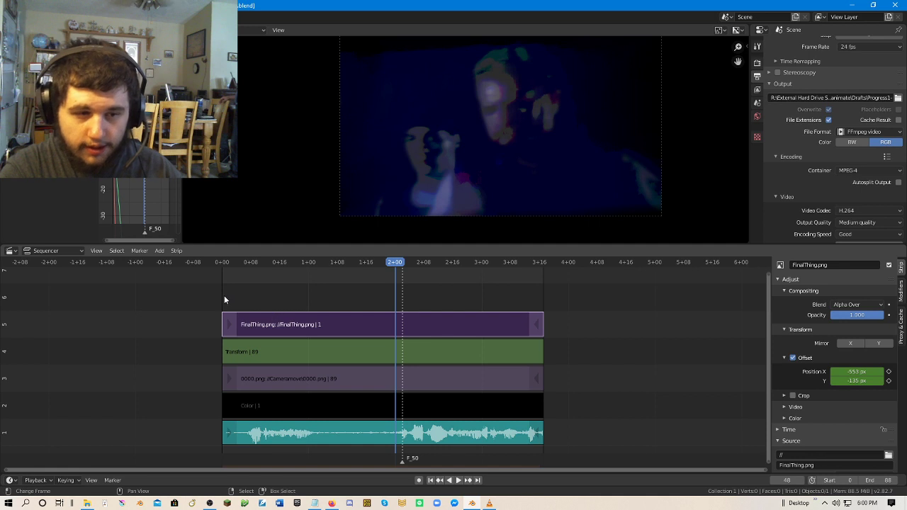
{"action": "key", "text": "shift+Left"}
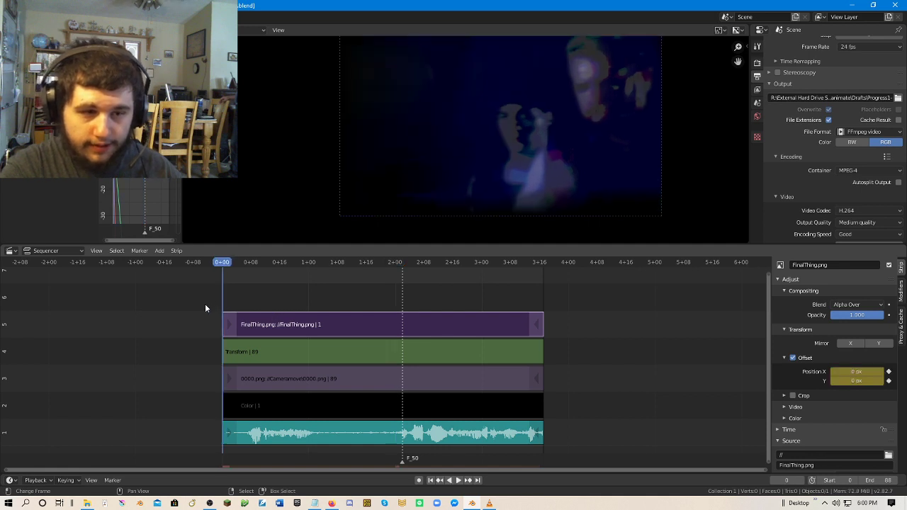
Save the project as a new file named RECamMove.blend in the REanimate folder.
{"action": "key", "text": "ctrl+shift+s"}
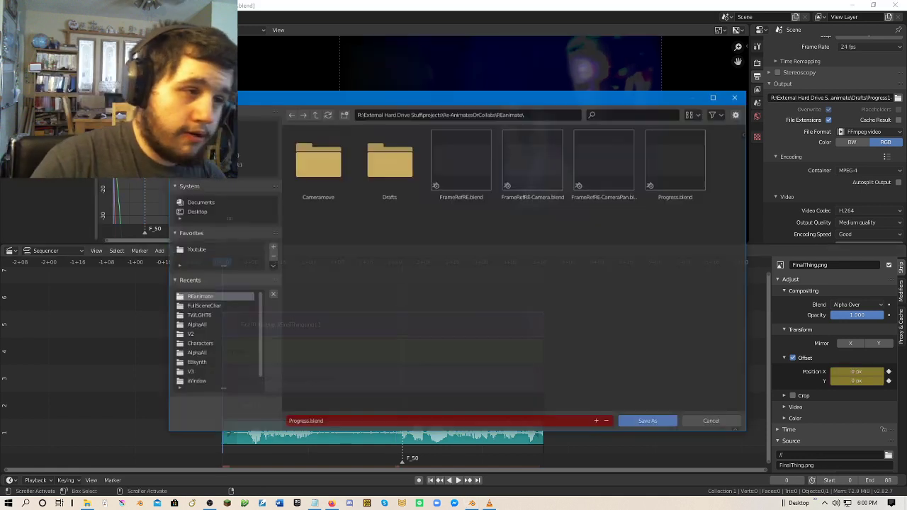
{"action": "left_click", "coordinate": [306, 421]}
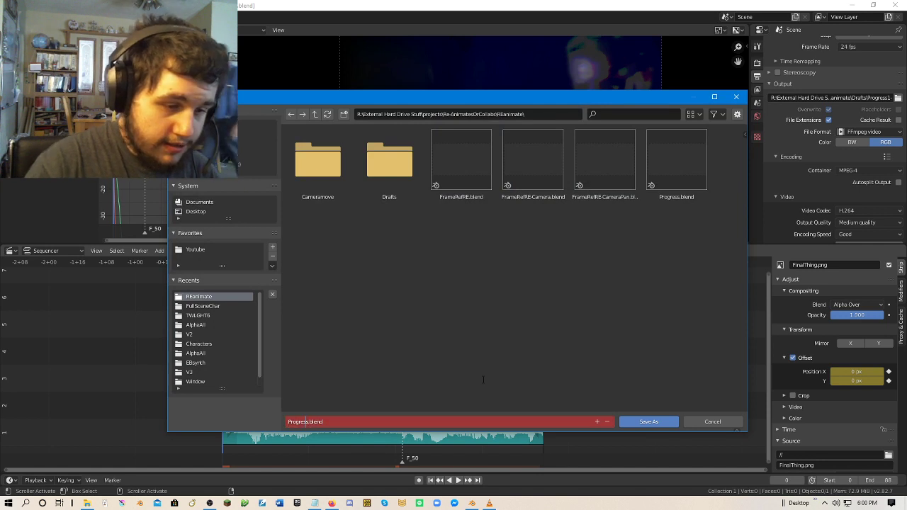
{"action": "type", "text": "-"}
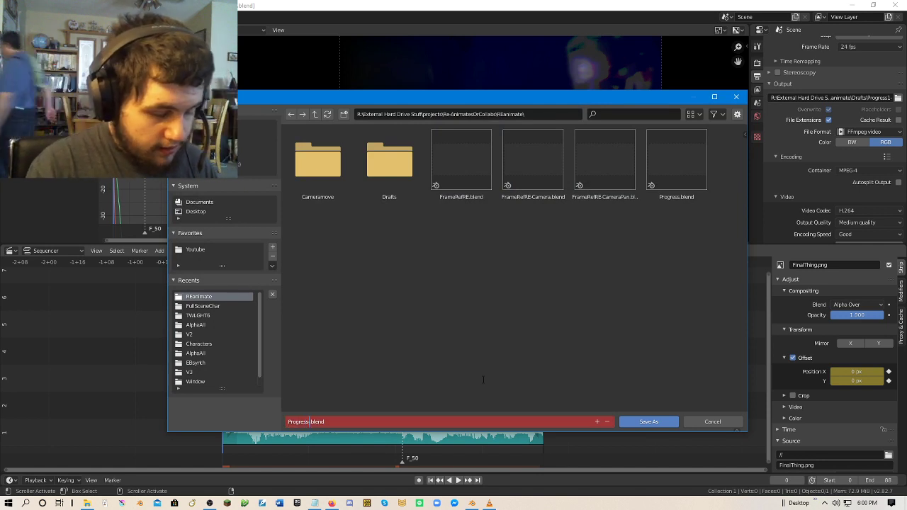
{"action": "key", "text": "BackSpace"}
{"action": "key", "text": "BackSpace"}
{"action": "key", "text": "BackSpace"}
{"action": "key", "text": "BackSpace"}
{"action": "key", "text": "BackSpace"}
{"action": "key", "text": "BackSpace"}
{"action": "key", "text": "BackSpace"}
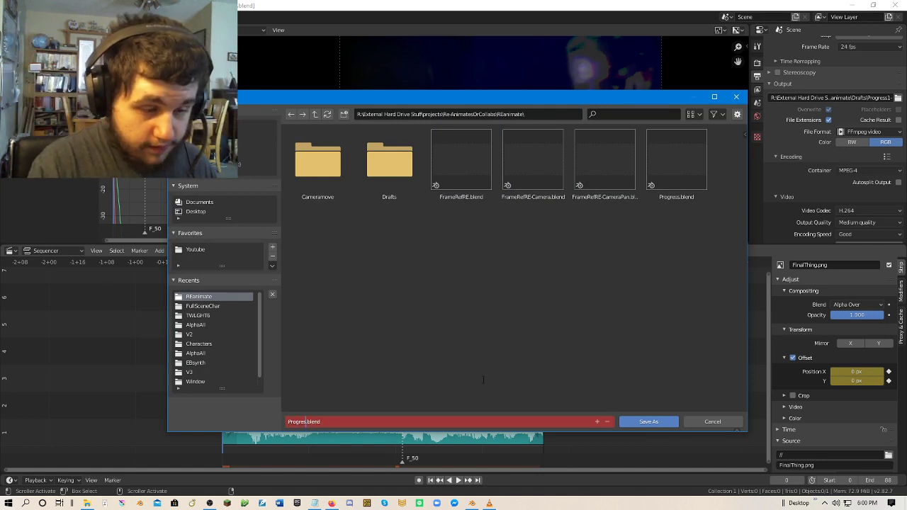
{"action": "key", "text": "BackSpace"}
{"action": "type", "text": "RE"}
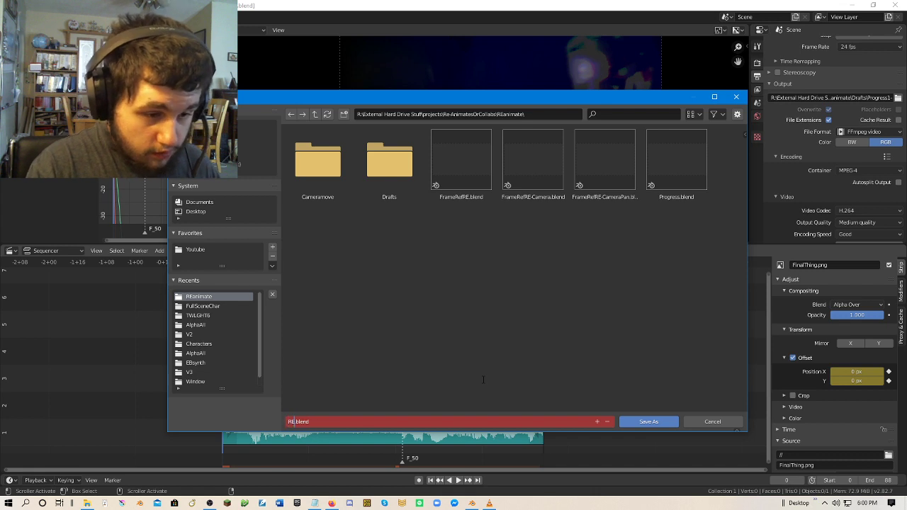
{"action": "type", "text": "CamMov"}
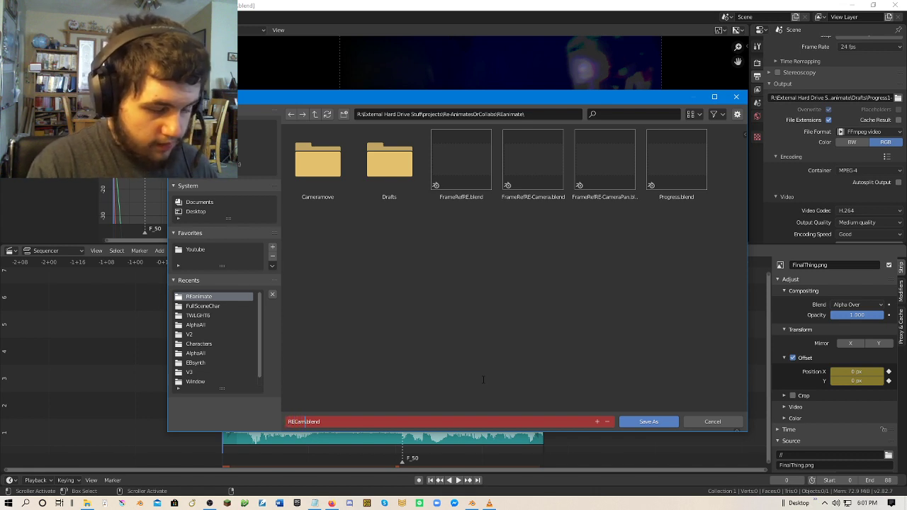
{"action": "type", "text": "e"}
{"action": "key", "text": "Return"}
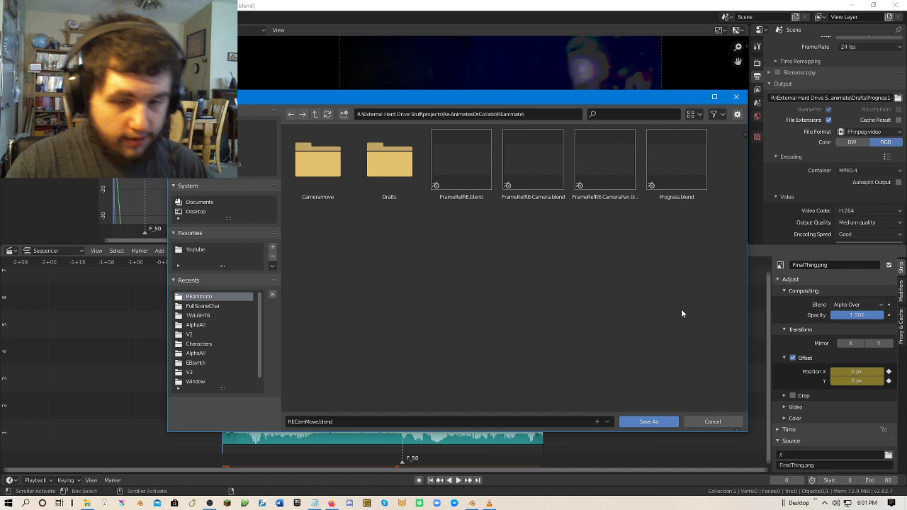
{"action": "left_click", "coordinate": [663, 423]}
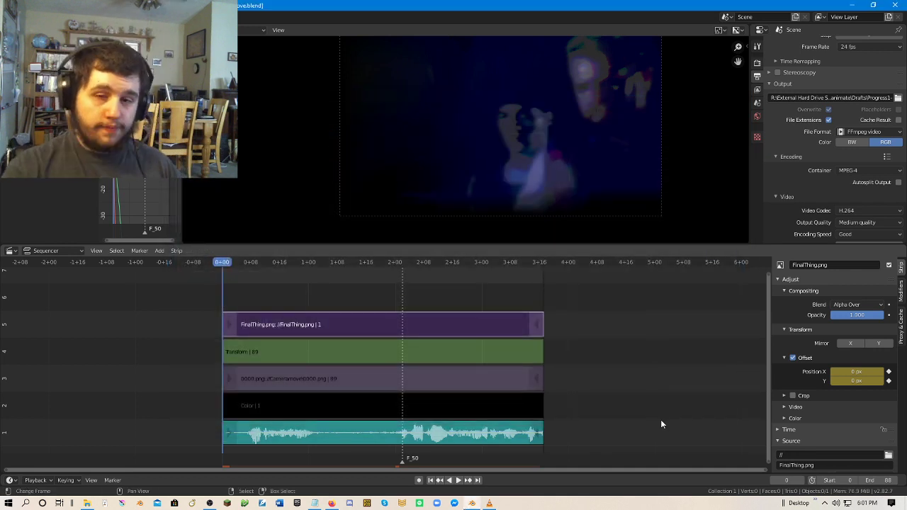
Play the FinalThing.png pan through to frame 87 and check the muted Transform strip's settings.
{"action": "scroll", "coordinate": [661, 397], "scroll_direction": "down", "scroll_amount": 1}
{"action": "key", "text": "space"}
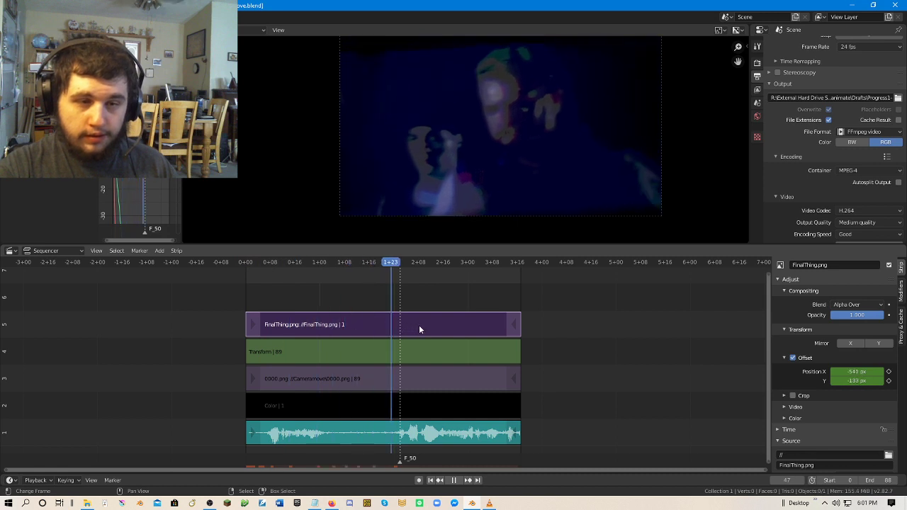
{"action": "key", "text": "space"}
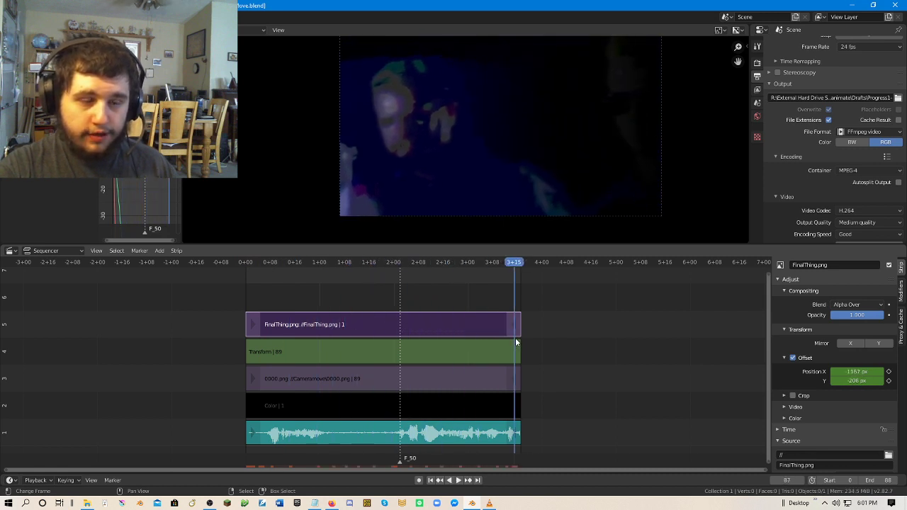
{"action": "right_click", "coordinate": [468, 354]}
{"action": "right_click", "coordinate": [433, 384]}
{"action": "right_click", "coordinate": [451, 357]}
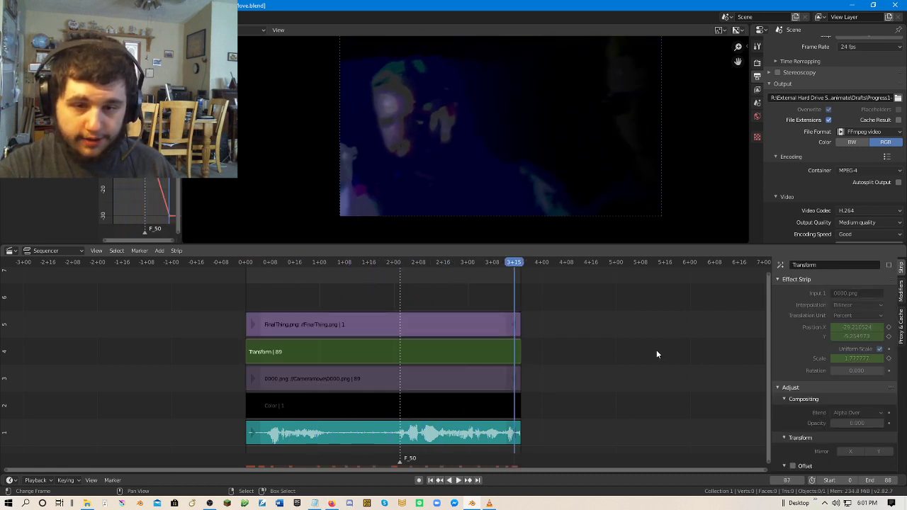
Mute the FinalThing.png strip, unmute the 0000.png image sequence strip and play its footage.
{"action": "left_click", "coordinate": [333, 324]}
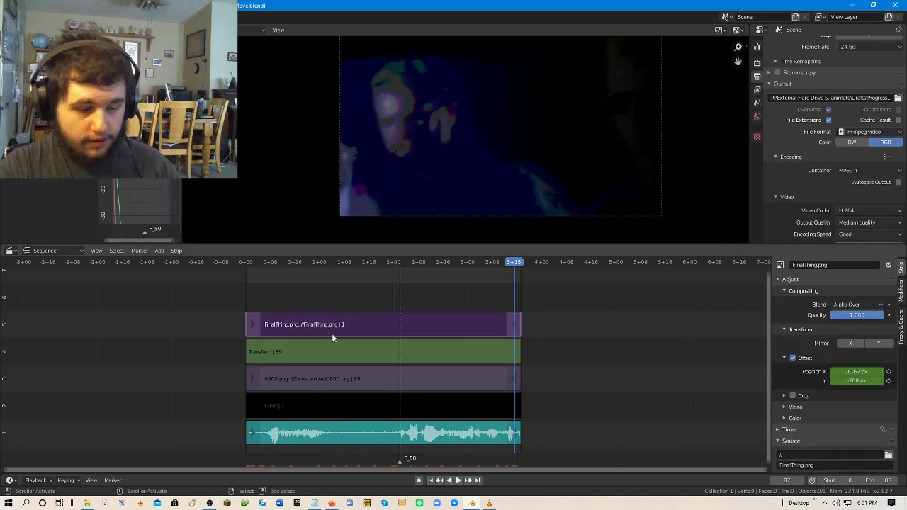
{"action": "left_click", "coordinate": [327, 355]}
{"action": "left_click", "coordinate": [298, 372]}
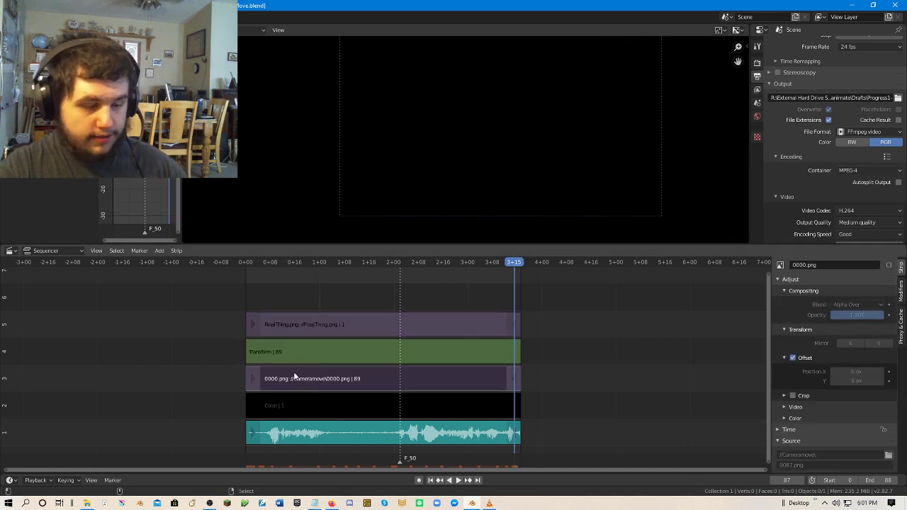
{"action": "key", "text": "space"}
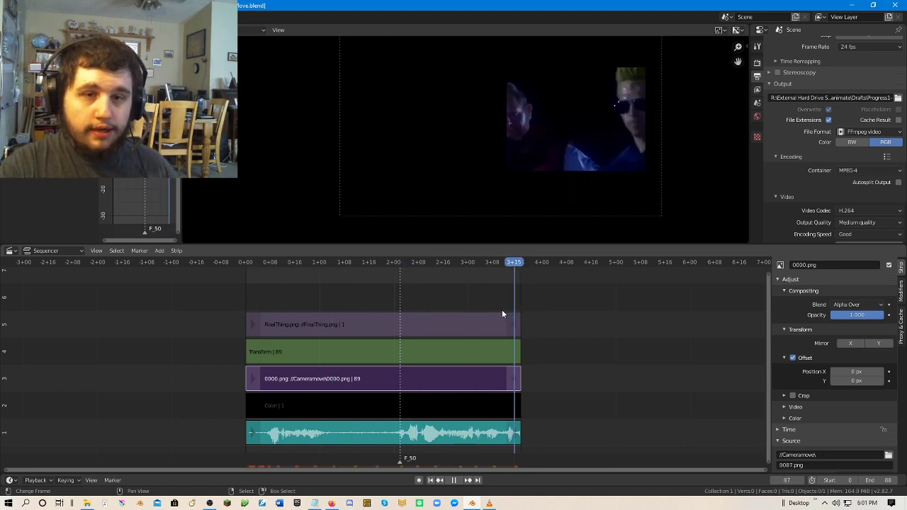
{"action": "key", "text": "space"}
Unmute the Transform strip, set its opacity to 1.000 and play the transformed footage.
{"action": "left_click", "coordinate": [274, 350]}
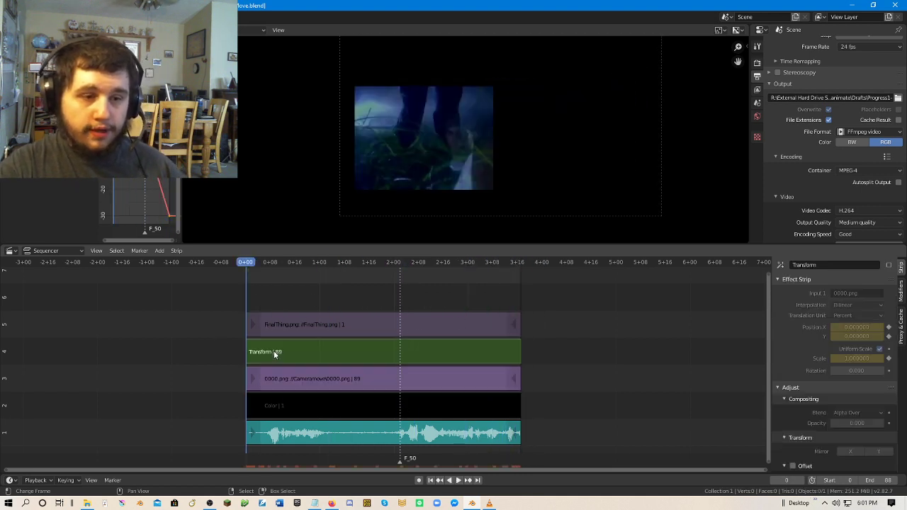
{"action": "key", "text": "space"}
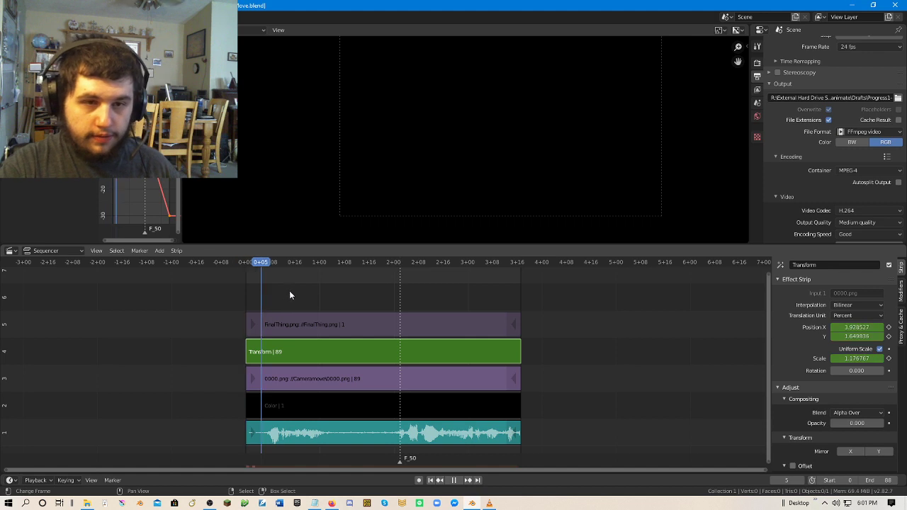
{"action": "left_click_drag", "start_coordinate": [871, 423], "coordinate": [894, 424]}
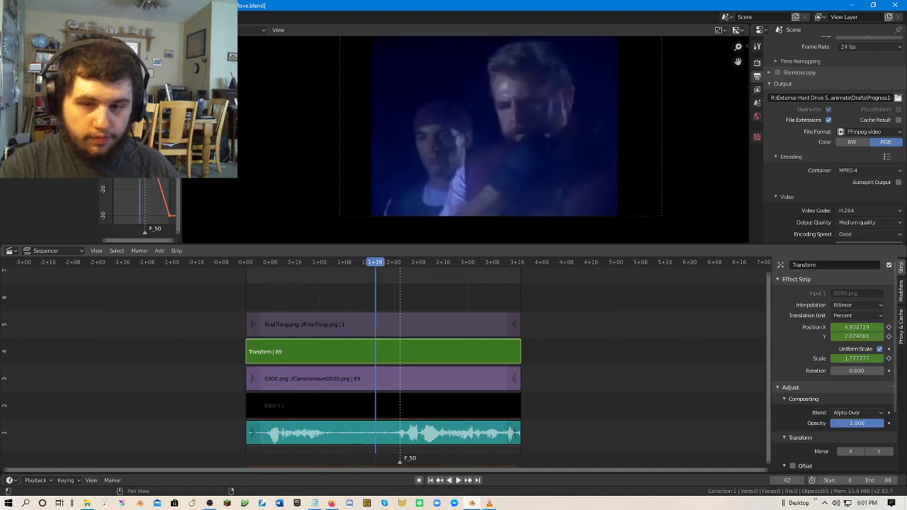
{"action": "left_click", "coordinate": [223, 308]}
{"action": "key", "text": "space"}
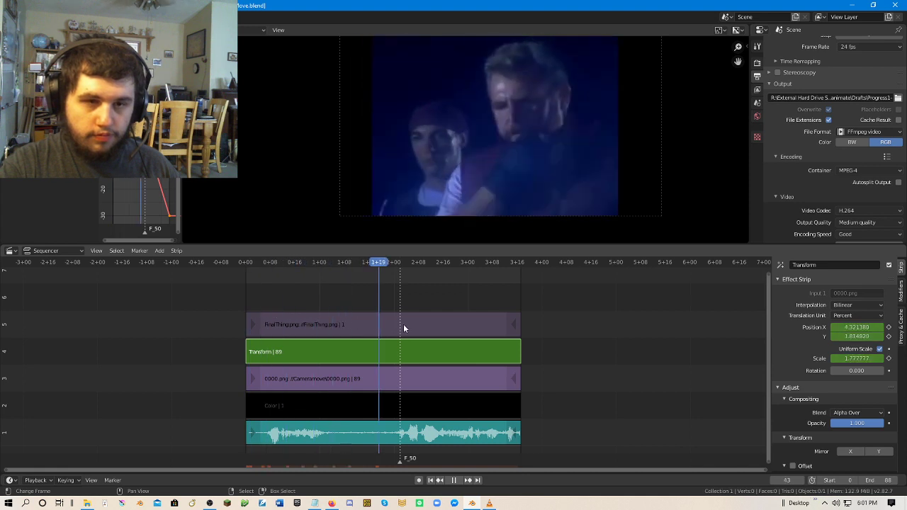
{"action": "left_click_drag", "start_coordinate": [527, 346], "coordinate": [252, 359]}
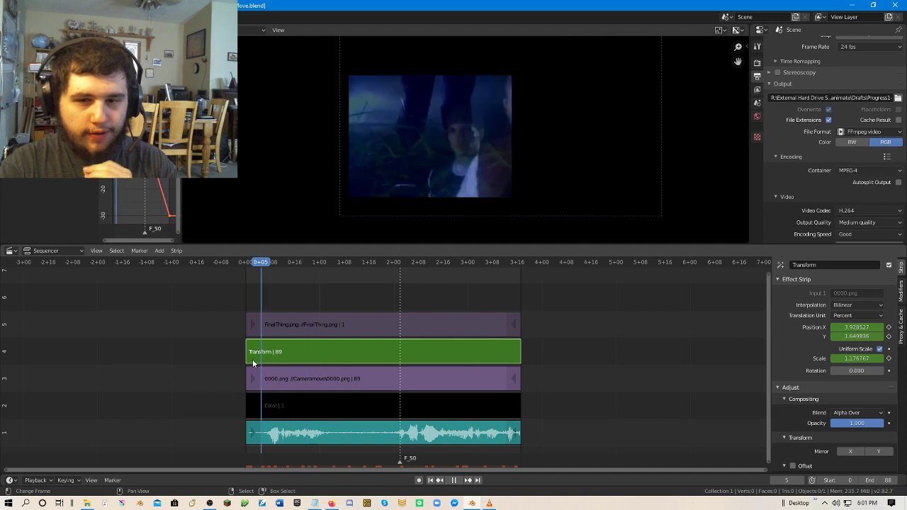
Mute the Transform and 0000.png strips, unmute FinalThing.png and play its pan from frame 0.
{"action": "left_click", "coordinate": [311, 380]}
{"action": "left_click", "coordinate": [309, 324]}
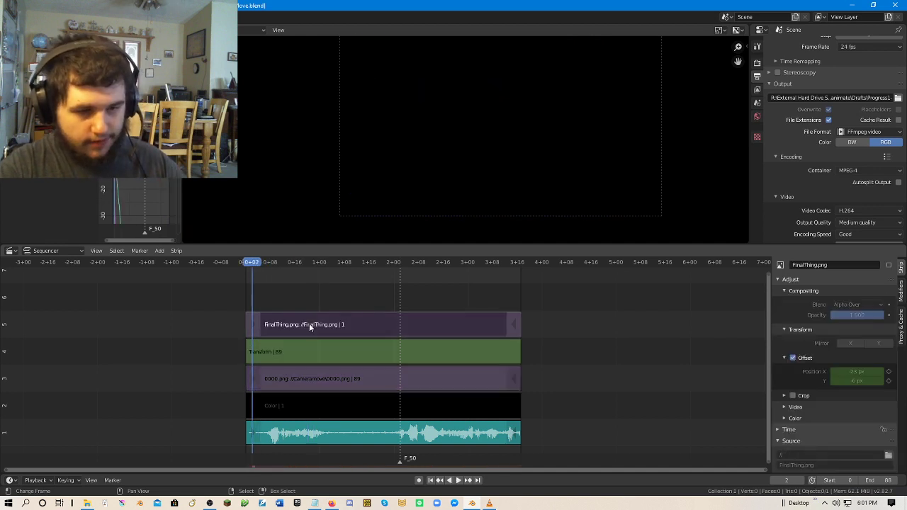
{"action": "key", "text": "shift+Left"}
{"action": "key", "text": "space"}
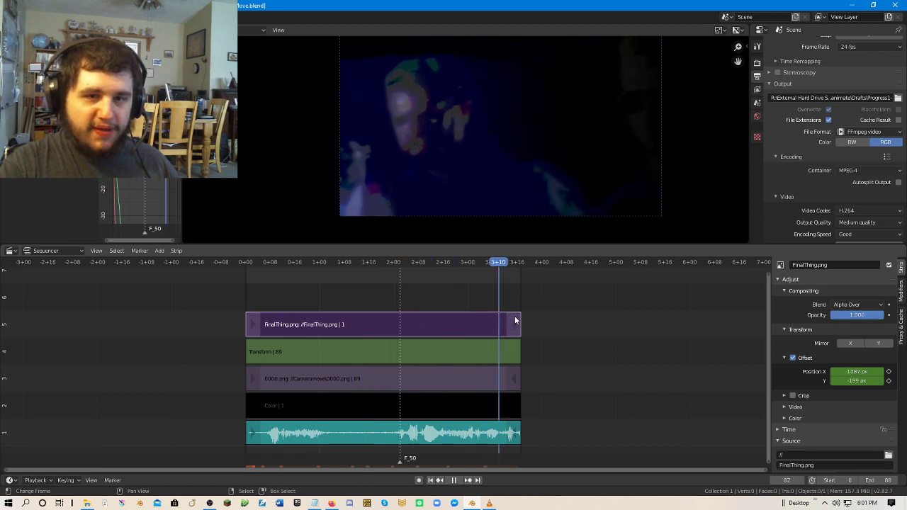
{"action": "key", "text": "space"}
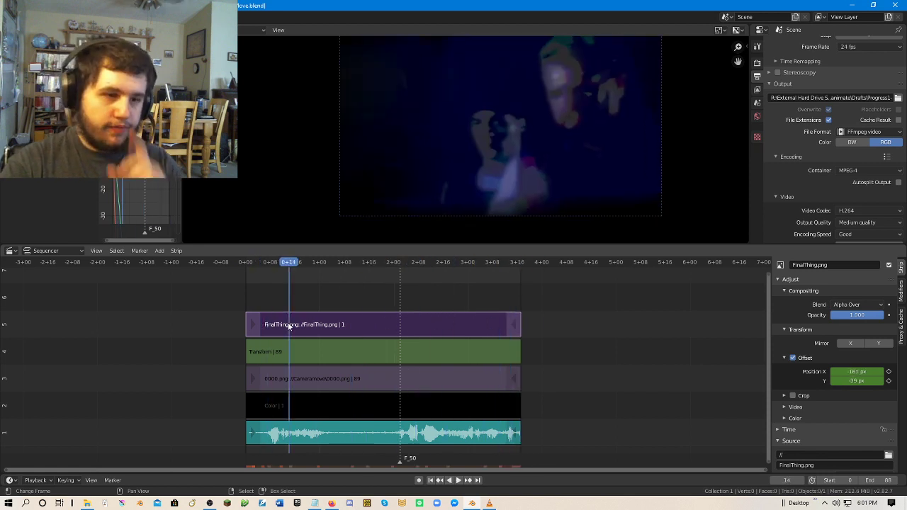
Switch to File Explorer, view Position-Poster.png from the REanimate folder and its neighbouring images, and close the image viewer.
{"action": "key", "text": "alt+Tab"}
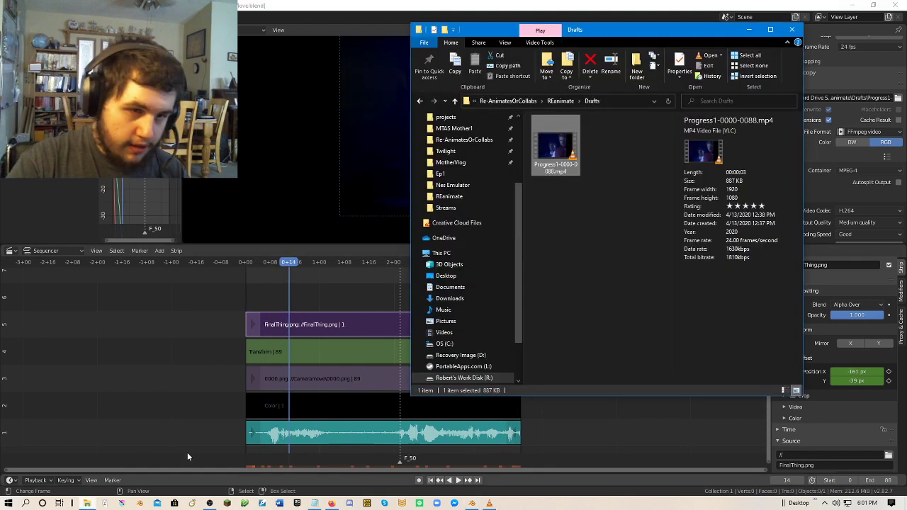
{"action": "left_click", "coordinate": [560, 101]}
{"action": "left_click", "coordinate": [769, 32]}
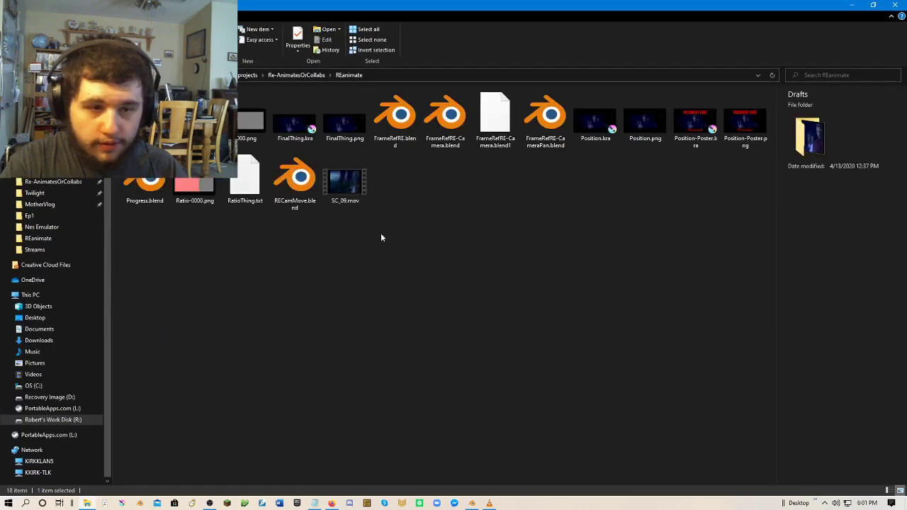
{"action": "left_click", "coordinate": [757, 126]}
{"action": "double_click", "coordinate": [757, 125]}
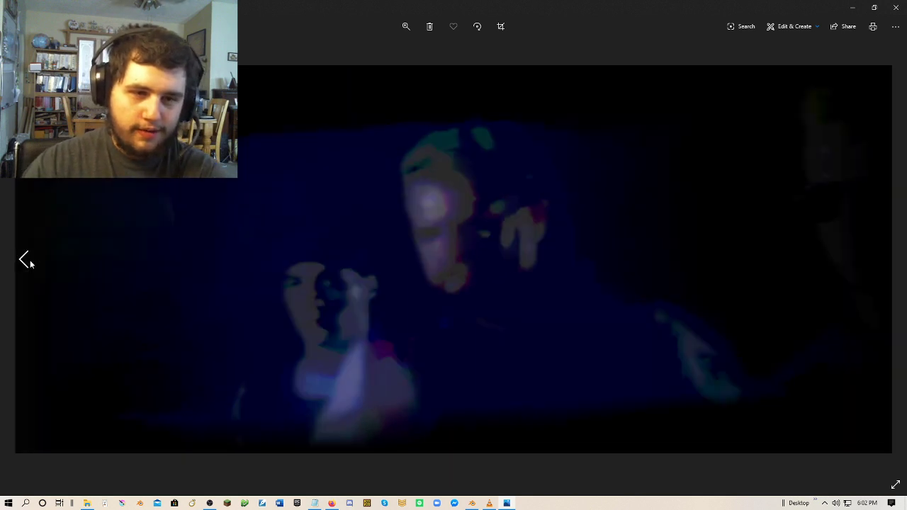
{"action": "left_click", "coordinate": [27, 260]}
{"action": "left_click", "coordinate": [895, 279]}
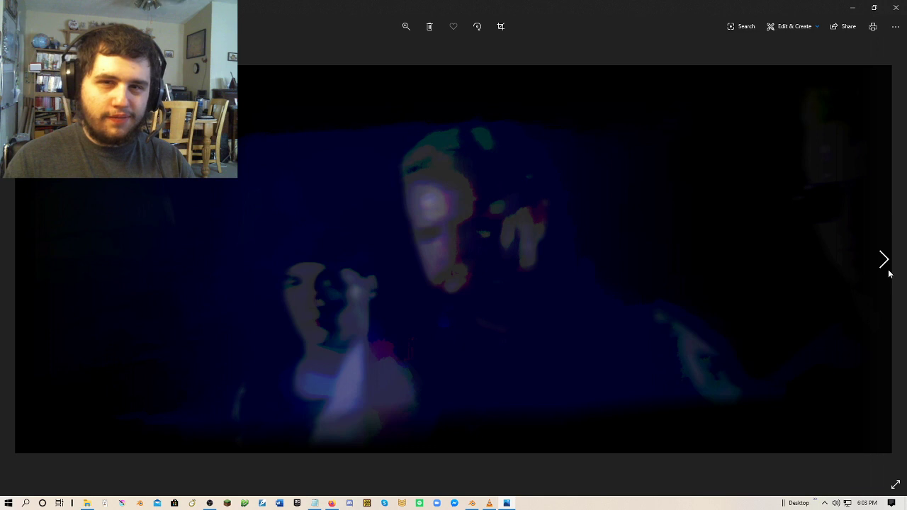
{"action": "left_click", "coordinate": [896, 7]}
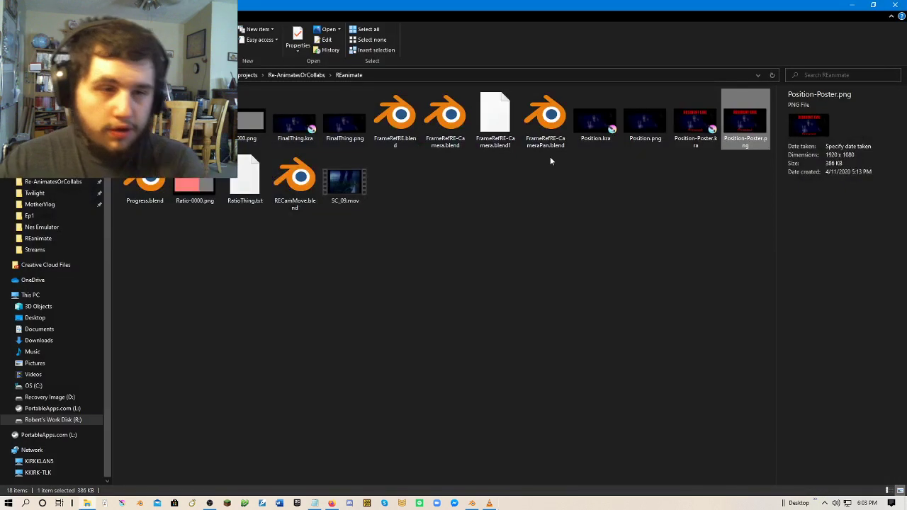
Switch back to Blender, play the FinalThing.png pan to its end and stop at frame 86.
{"action": "left_click", "coordinate": [438, 269]}
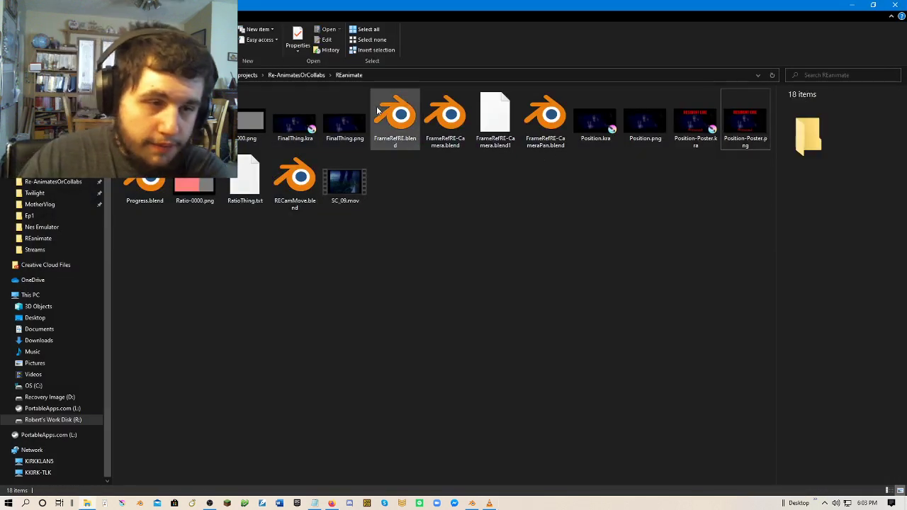
{"action": "left_click", "coordinate": [472, 503]}
{"action": "key", "text": "space"}
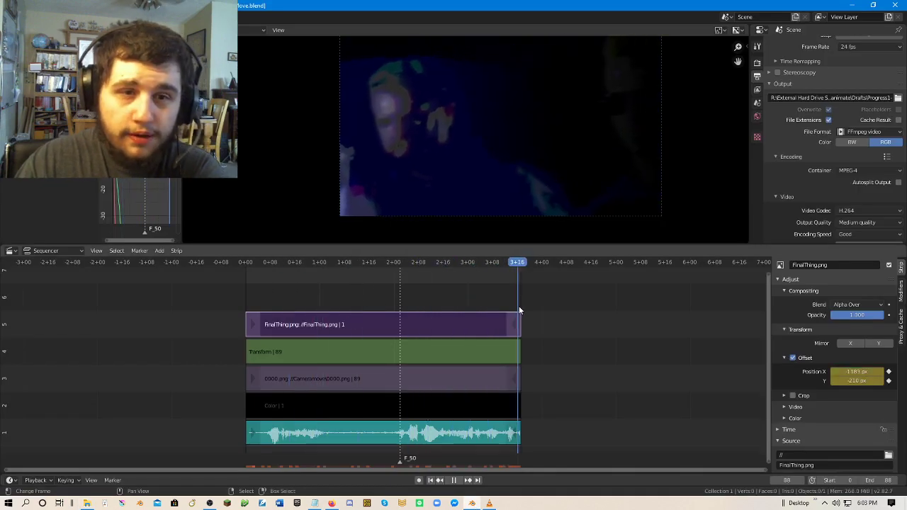
{"action": "left_click_drag", "start_coordinate": [516, 312], "coordinate": [512, 316]}
{"action": "key", "text": "space"}
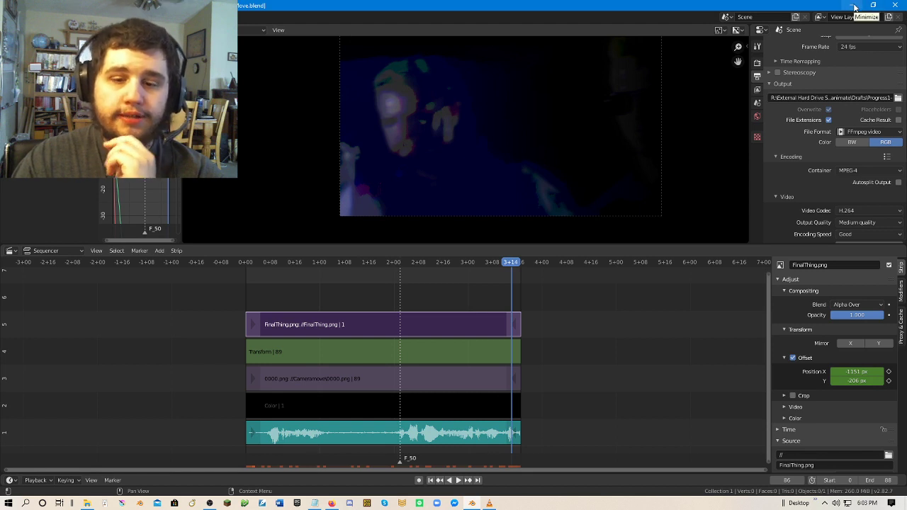
Play the pan in reverse, review the movement around the F_50 marker and return the playhead to frame 0.
{"action": "key", "text": "ctrl+shift+space"}
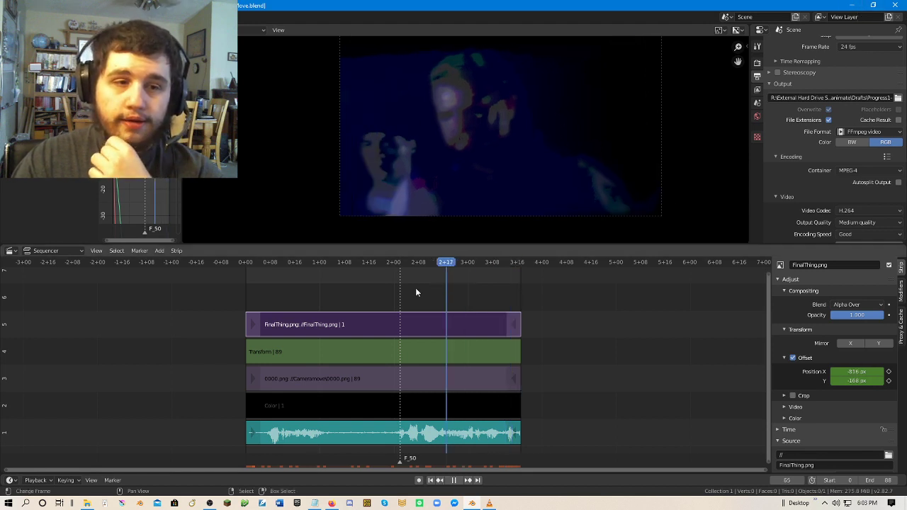
{"action": "left_click_drag", "start_coordinate": [429, 293], "coordinate": [407, 300]}
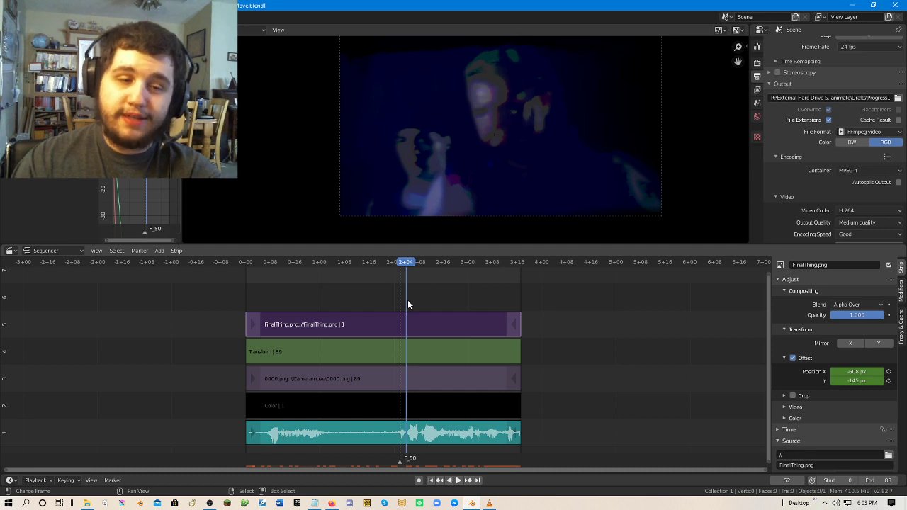
{"action": "left_click", "coordinate": [378, 308]}
{"action": "key", "text": "space"}
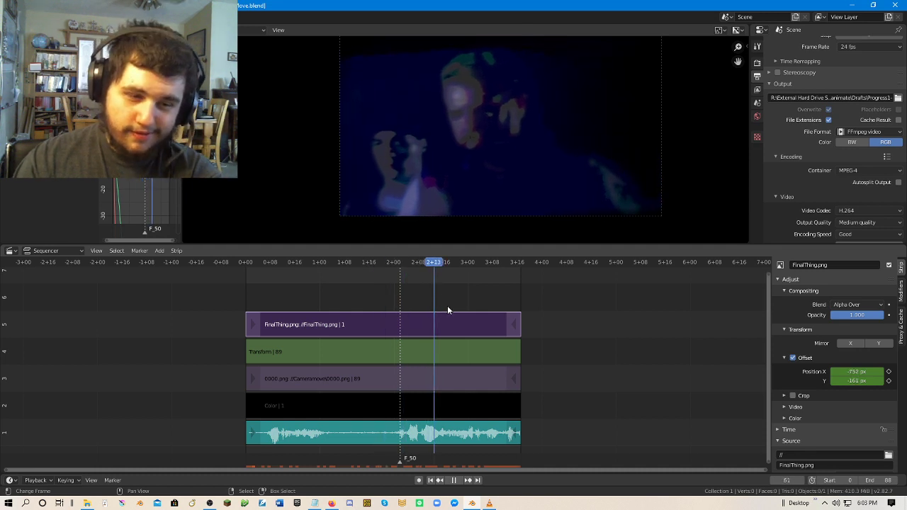
{"action": "left_click_drag", "start_coordinate": [516, 315], "coordinate": [233, 321]}
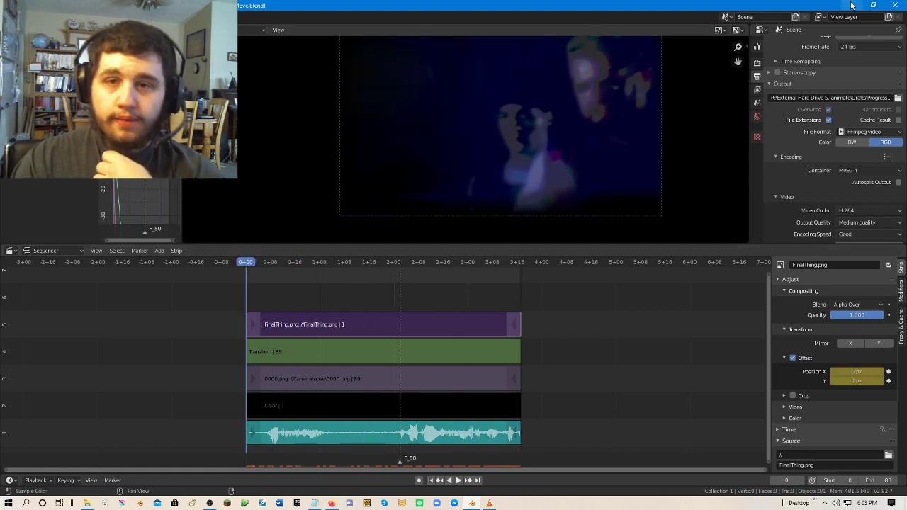
Close Blender and save the changes to RECamMove.
{"action": "key", "text": "alt+Tab"}
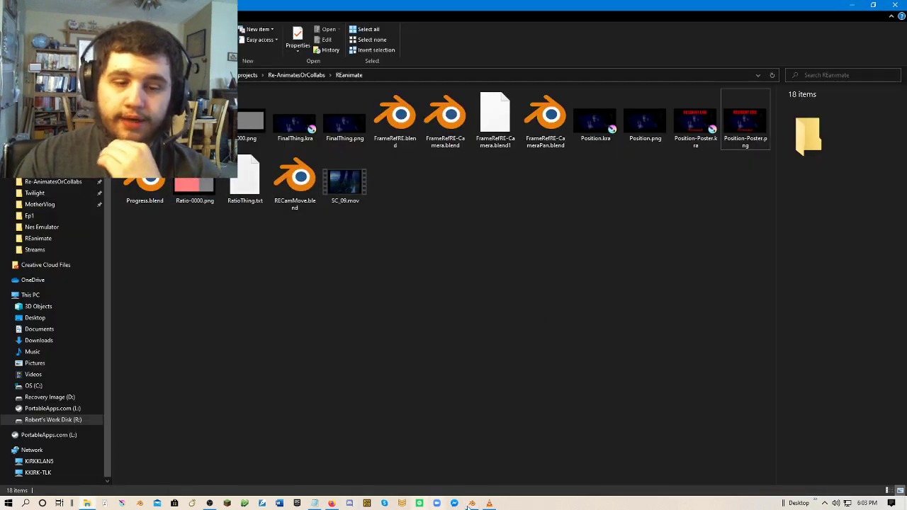
{"action": "left_click", "coordinate": [489, 503]}
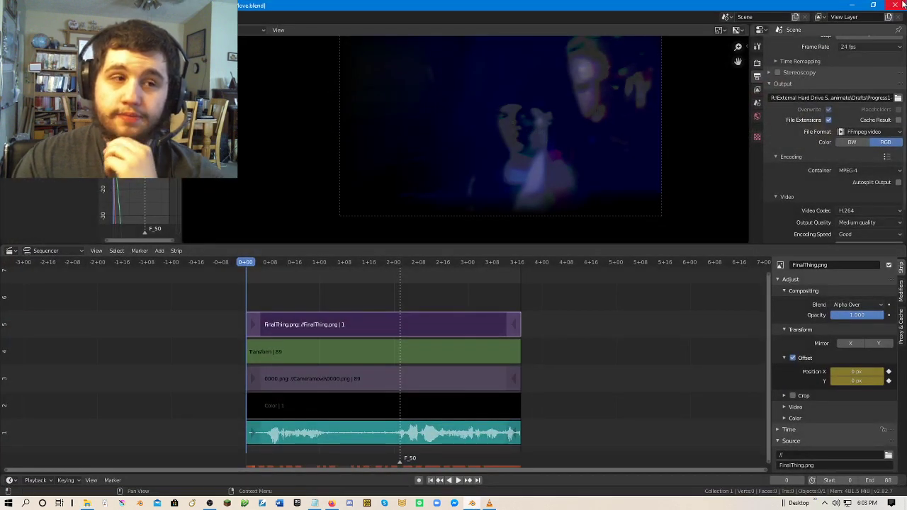
{"action": "left_click", "coordinate": [902, 5]}
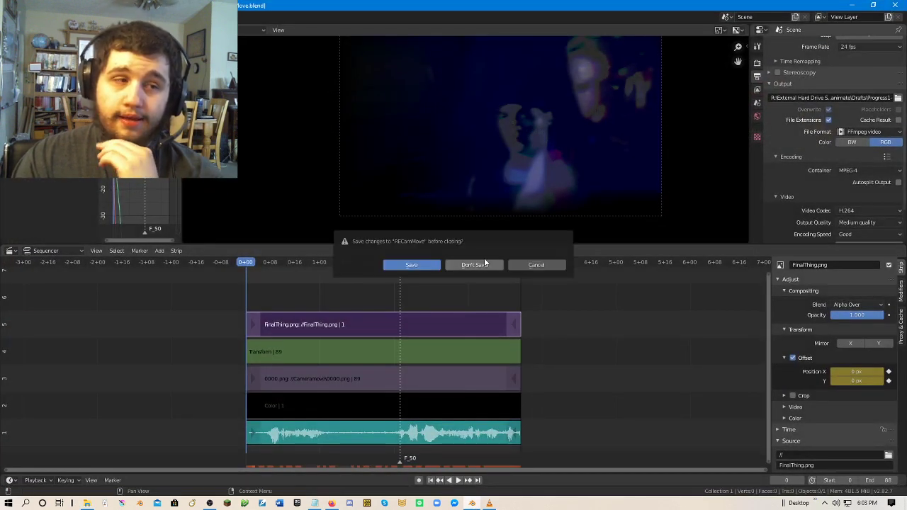
{"action": "left_click", "coordinate": [414, 266]}
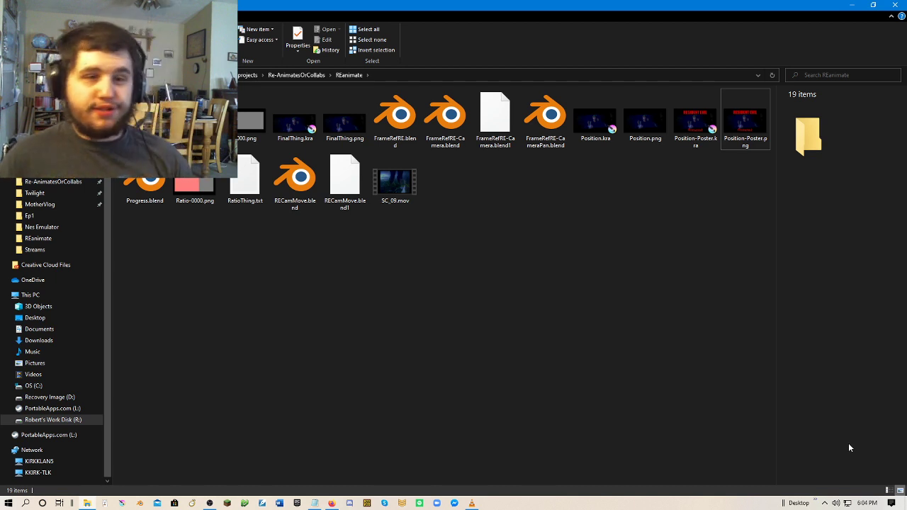
Open FinalThing.kra in Krita and close the leftover Notepad and VLC windows.
{"action": "left_click", "coordinate": [292, 116]}
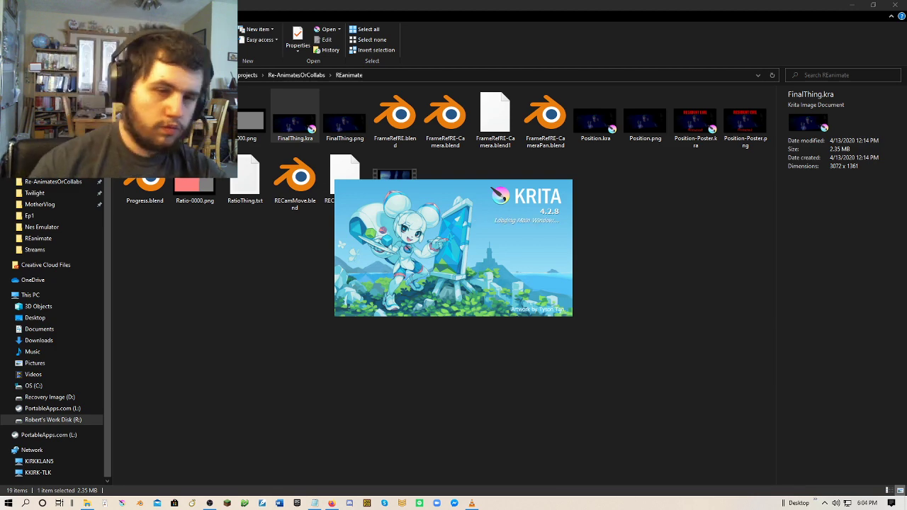
{"action": "left_click", "coordinate": [313, 504]}
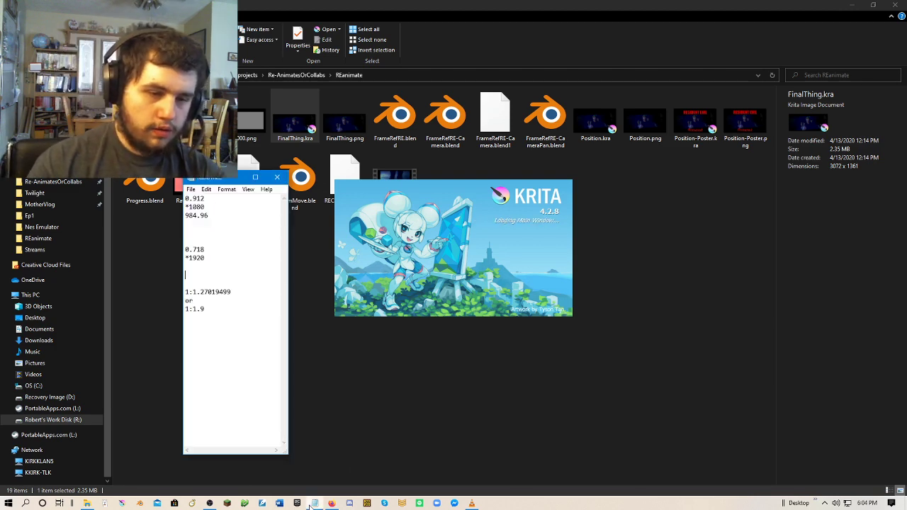
{"action": "left_click", "coordinate": [277, 177]}
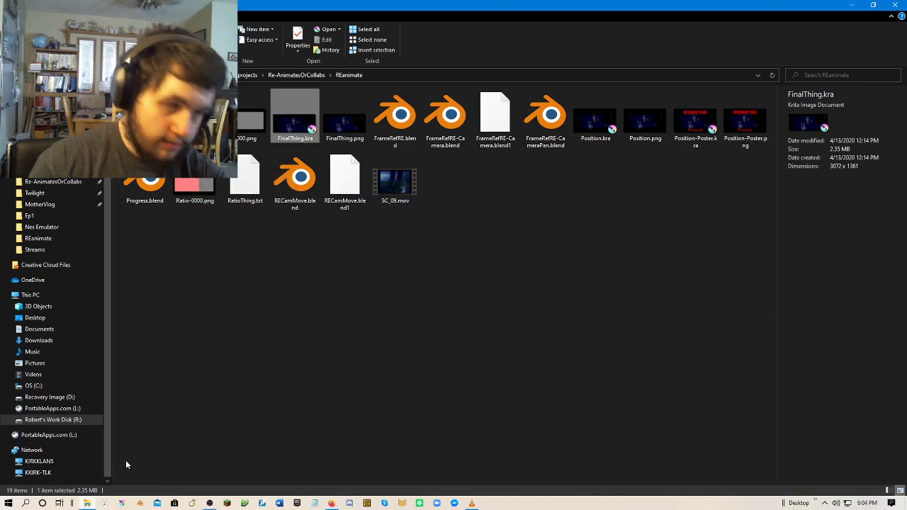
{"action": "left_click", "coordinate": [858, 5]}
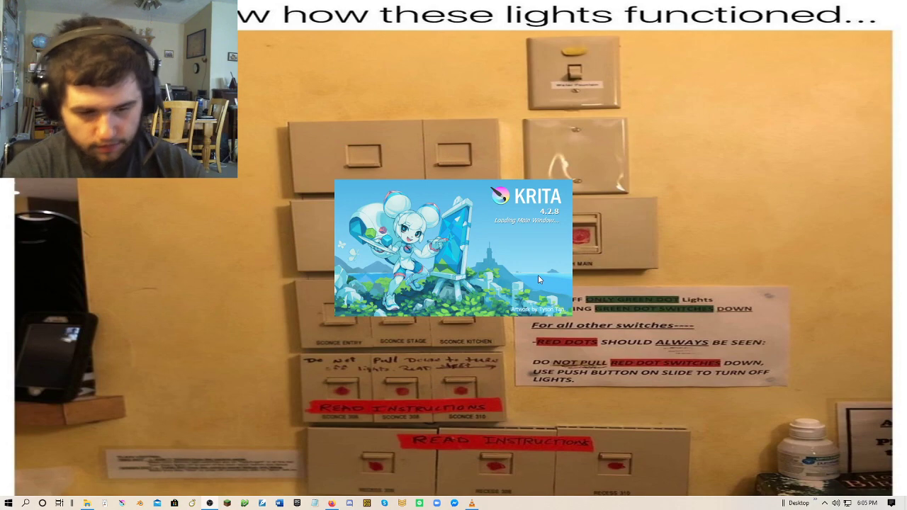
{"action": "left_click", "coordinate": [471, 503]}
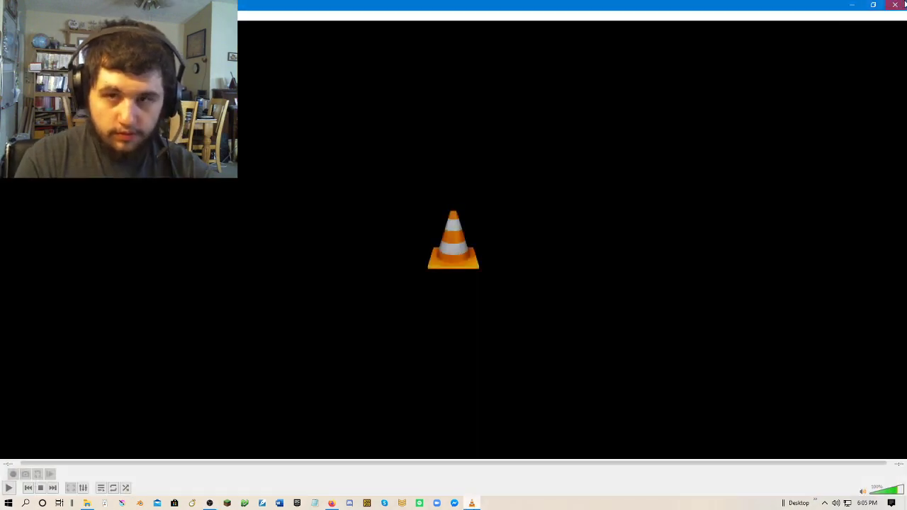
{"action": "left_click", "coordinate": [899, 3]}
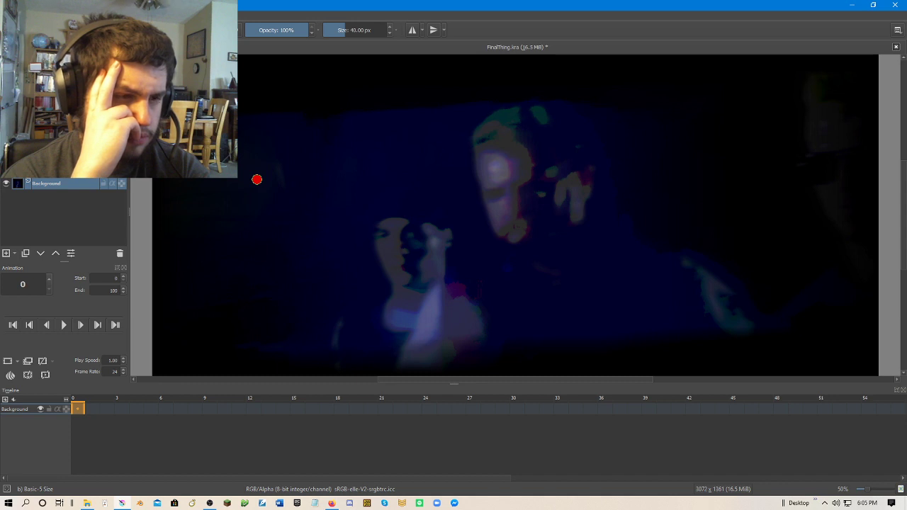
Save FinalThing.kra, add a paint layer above the Background and lower the Background layer's opacity.
{"action": "key", "text": "ctrl+s"}
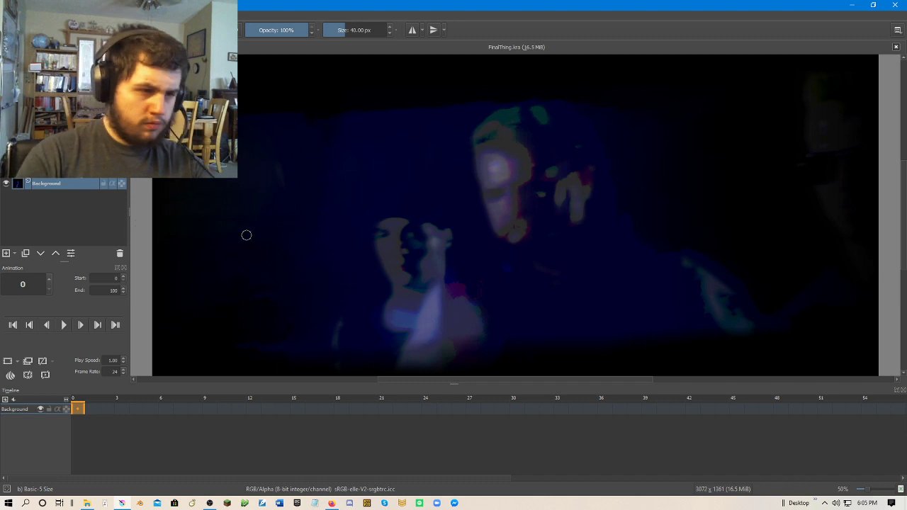
{"action": "left_click", "coordinate": [11, 255]}
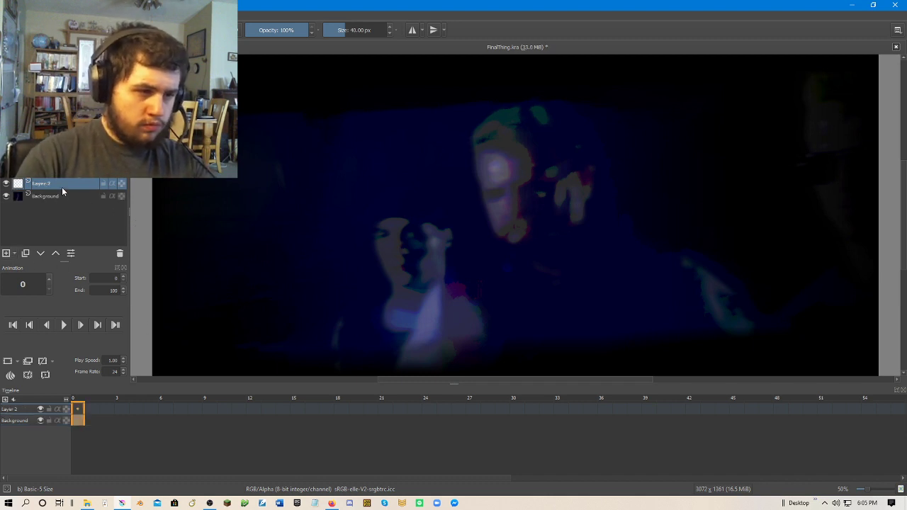
{"action": "left_click", "coordinate": [63, 196]}
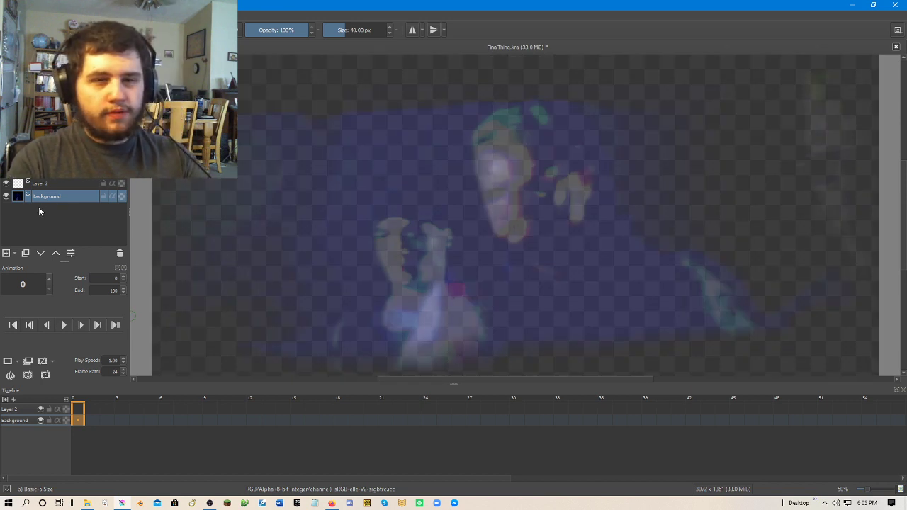
Fill Layer 2 with black while the Background is hidden, and place it beneath the Background with both layers visible.
{"action": "left_click", "coordinate": [44, 189]}
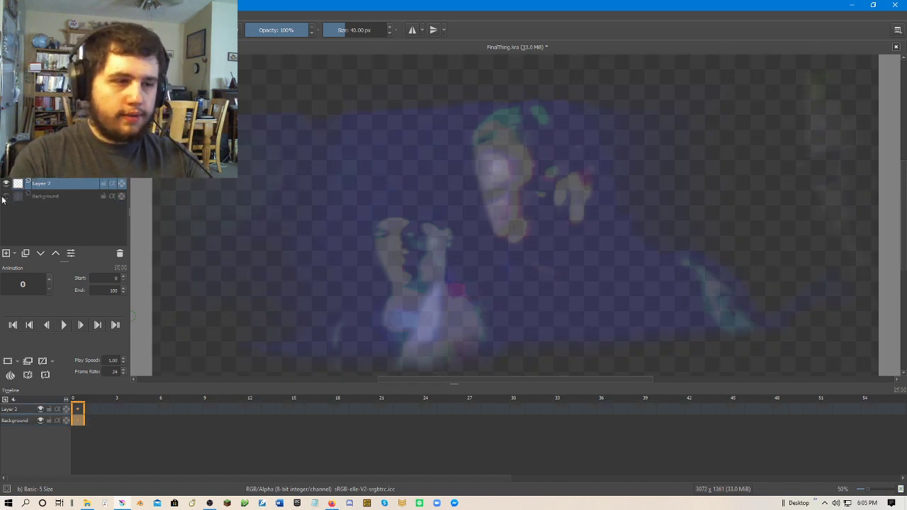
{"action": "left_click", "coordinate": [6, 196]}
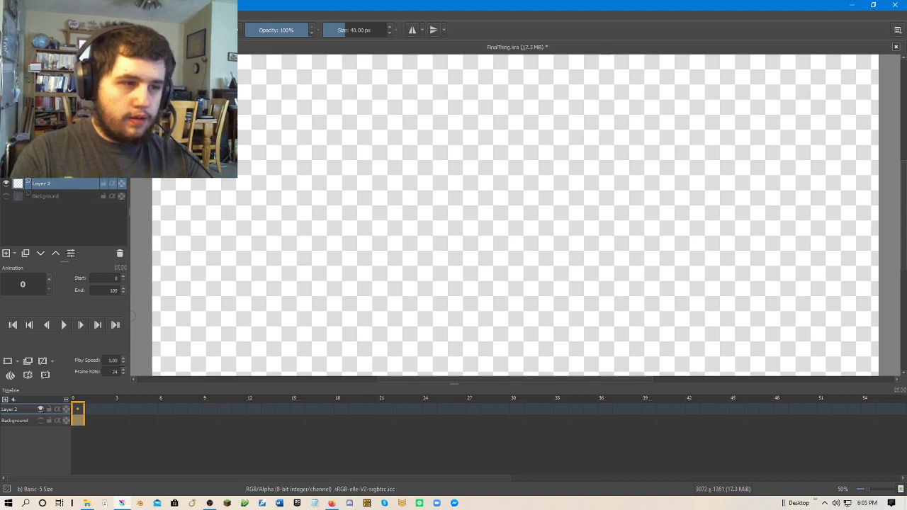
{"action": "key", "text": "f"}
{"action": "left_click", "coordinate": [338, 206]}
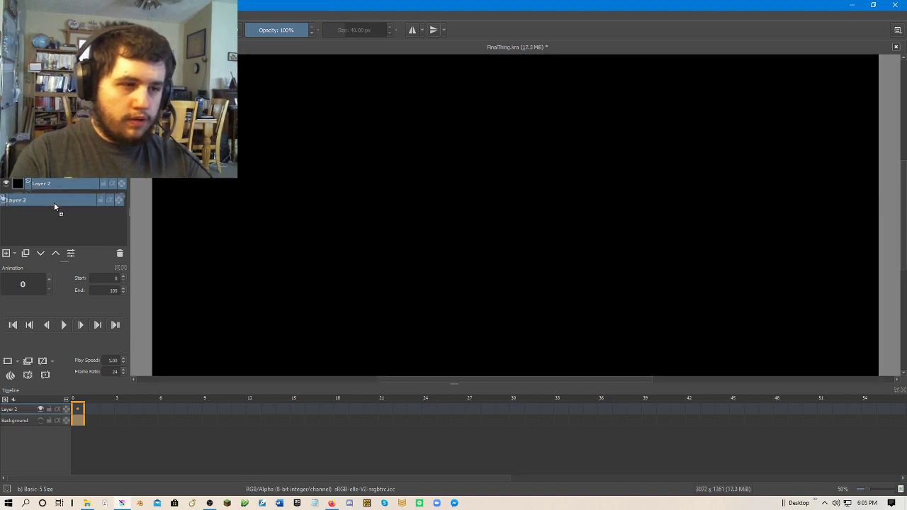
{"action": "left_click_drag", "start_coordinate": [55, 201], "coordinate": [28, 181]}
{"action": "left_click", "coordinate": [6, 184]}
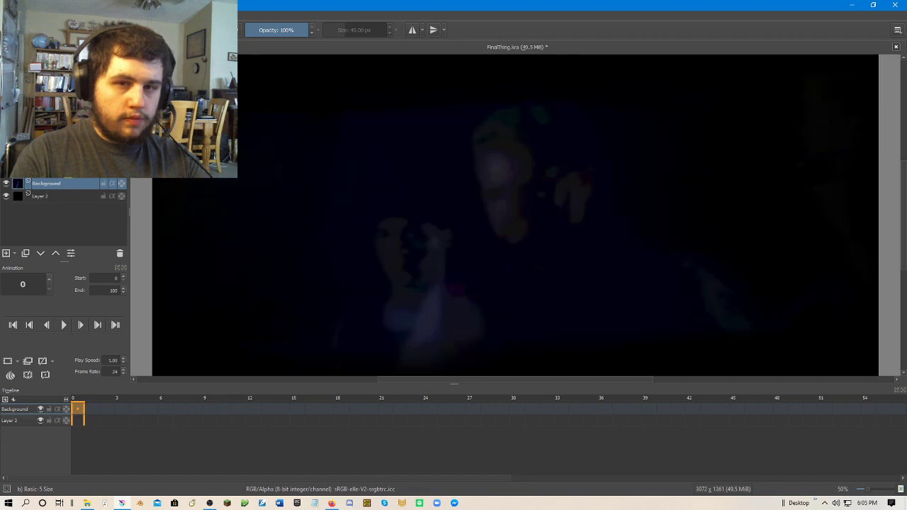
Add a paint layer above the Background and rename it Skeles.
{"action": "left_click", "coordinate": [7, 253]}
{"action": "left_click", "coordinate": [44, 210]}
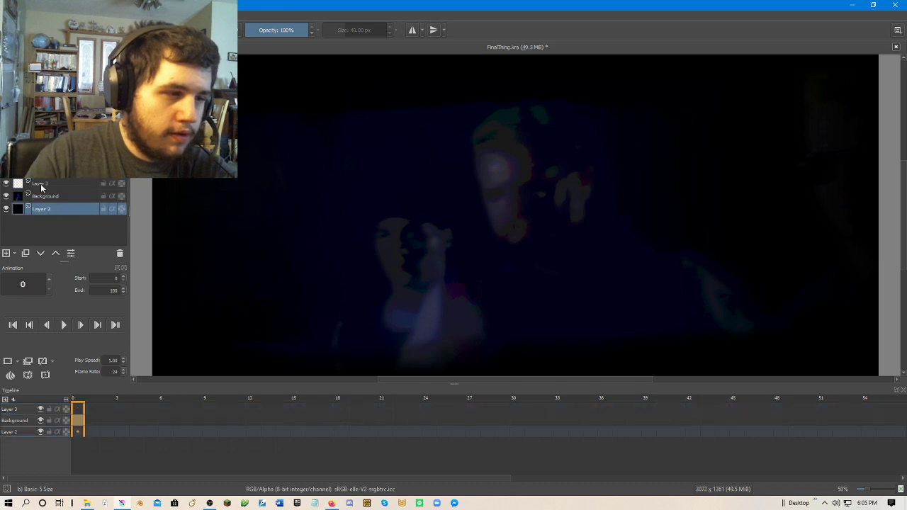
{"action": "double_click", "coordinate": [42, 186]}
{"action": "key", "text": "BackSpace"}
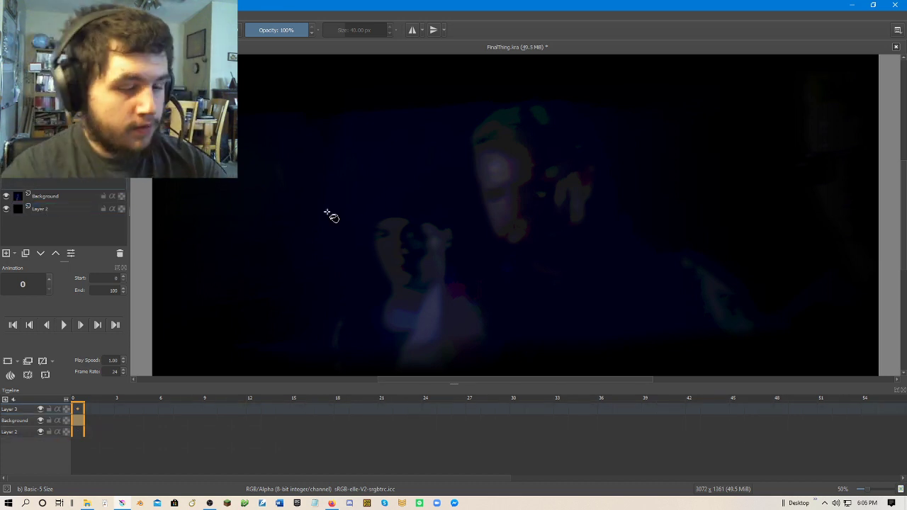
{"action": "type", "text": "Skelet"}
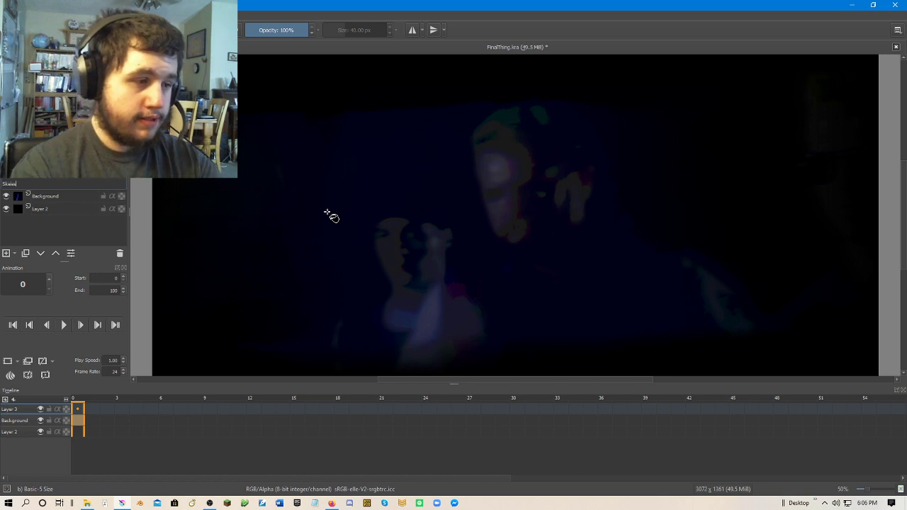
{"action": "key", "text": "Return"}
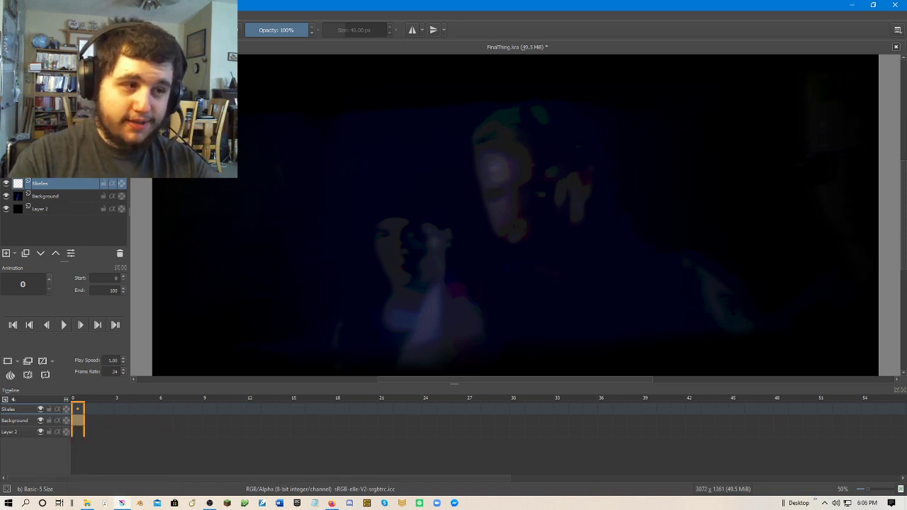
Try a freehand black brush stroke over the figures on the Skeles layer and undo it.
{"action": "key", "text": "b"}
{"action": "mouse_move", "coordinate": [468, 300]}
{"action": "left_mouse_down"}
{"action": "mouse_move", "coordinate": [480, 259]}
{"action": "mouse_move", "coordinate": [448, 231]}
{"action": "left_mouse_up"}
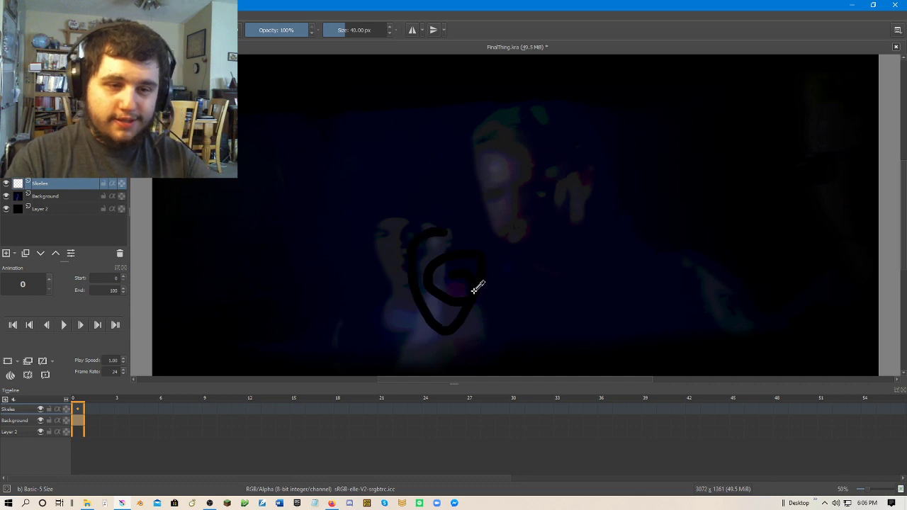
{"action": "key", "text": "ctrl+z"}
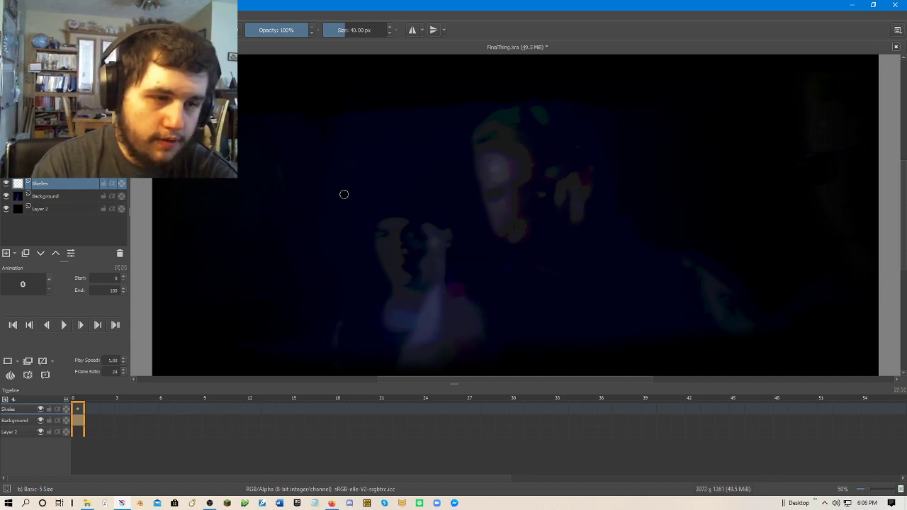
Undo a freehand test stroke on the Skeles layer, then hide the black Layer 2 while leaving the Background visible.
{"action": "mouse_move", "coordinate": [344, 194]}
{"action": "left_mouse_down"}
{"action": "mouse_move", "coordinate": [446, 237]}
{"action": "mouse_move", "coordinate": [546, 117]}
{"action": "left_mouse_up"}
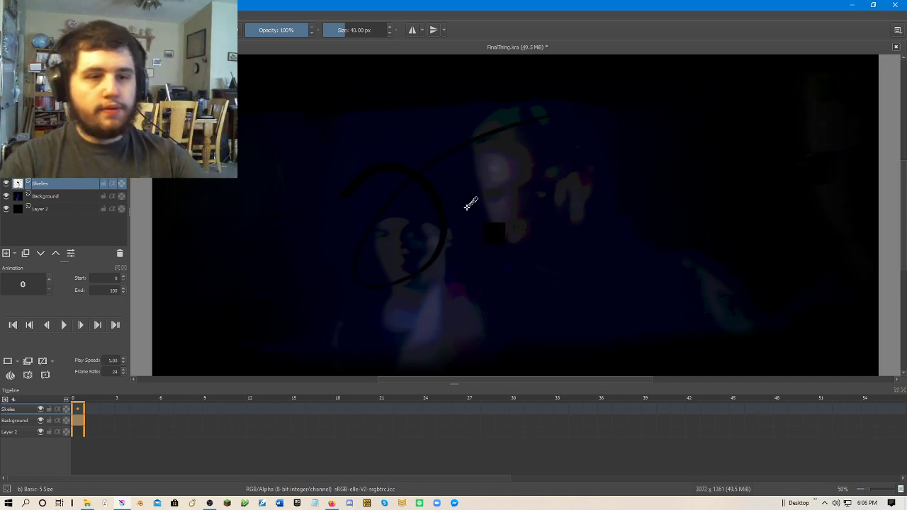
{"action": "key", "text": "ctrl+z"}
{"action": "left_click", "coordinate": [7, 196]}
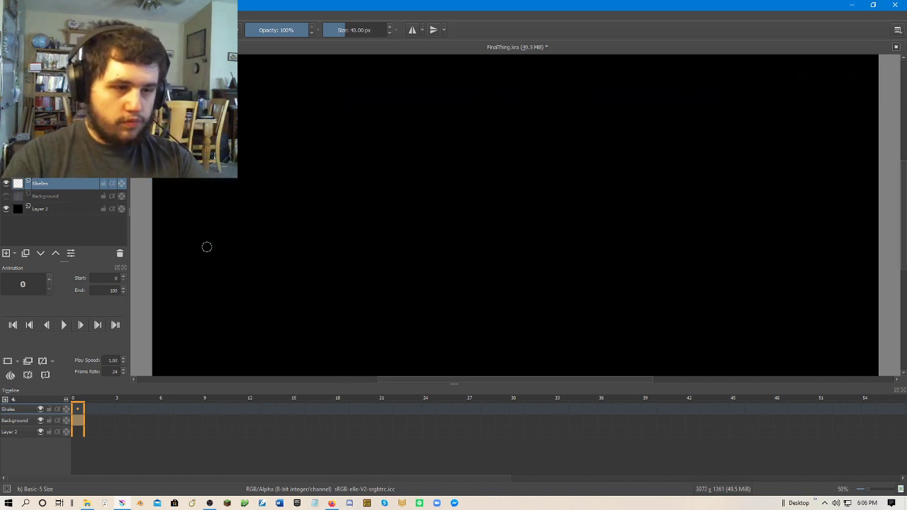
{"action": "left_click", "coordinate": [7, 196]}
{"action": "left_click", "coordinate": [7, 209]}
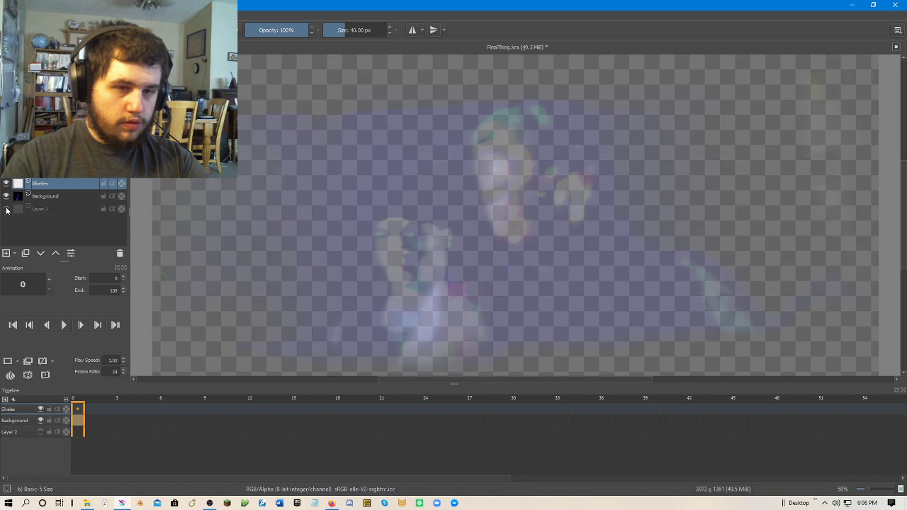
Try looping black brush strokes on the Skeles layer over the faded figures, then remove them all.
{"action": "mouse_move", "coordinate": [375, 233]}
{"action": "left_mouse_down"}
{"action": "mouse_move", "coordinate": [476, 206]}
{"action": "mouse_move", "coordinate": [528, 205]}
{"action": "mouse_move", "coordinate": [570, 228]}
{"action": "mouse_move", "coordinate": [518, 316]}
{"action": "left_mouse_up"}
{"action": "left_click_drag", "start_coordinate": [558, 183], "coordinate": [607, 145]}
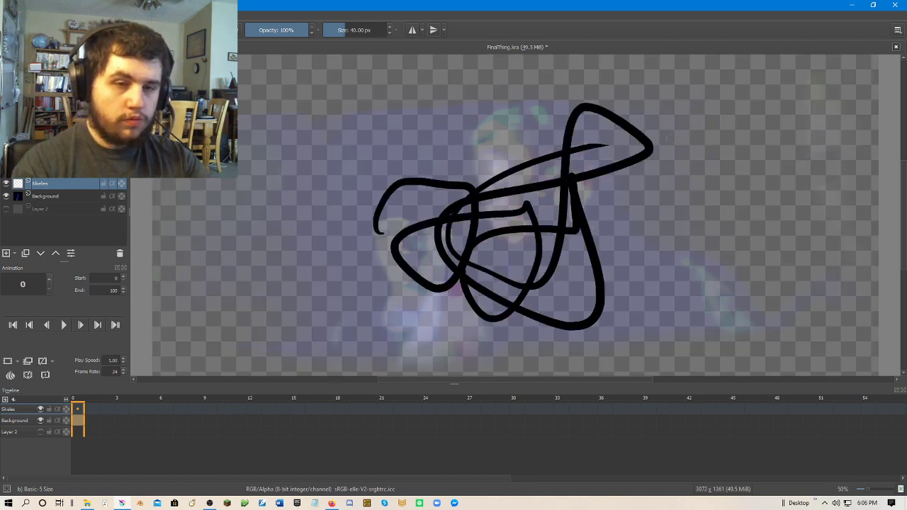
{"action": "left_click_drag", "start_coordinate": [625, 220], "coordinate": [734, 181]}
{"action": "key", "text": "ctrl+z"}
{"action": "key", "text": "Delete"}
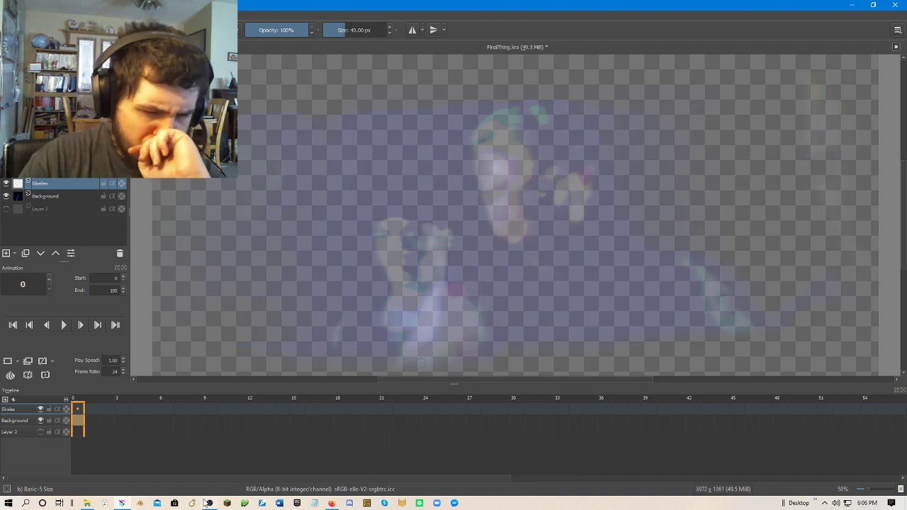
Switch to File Explorer and open FrameRefRE.blend from the REanimate folder in Blender.
{"action": "left_click", "coordinate": [96, 506]}
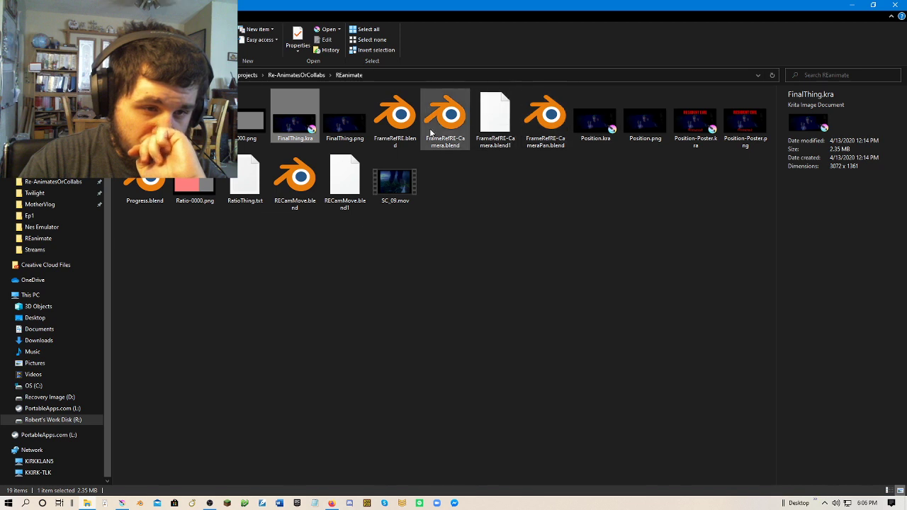
{"action": "left_click", "coordinate": [406, 130]}
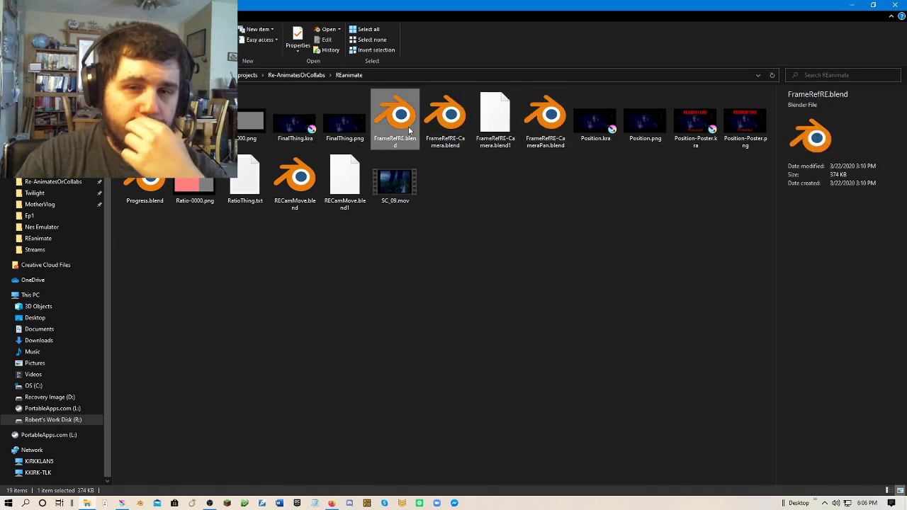
{"action": "double_click", "coordinate": [409, 130]}
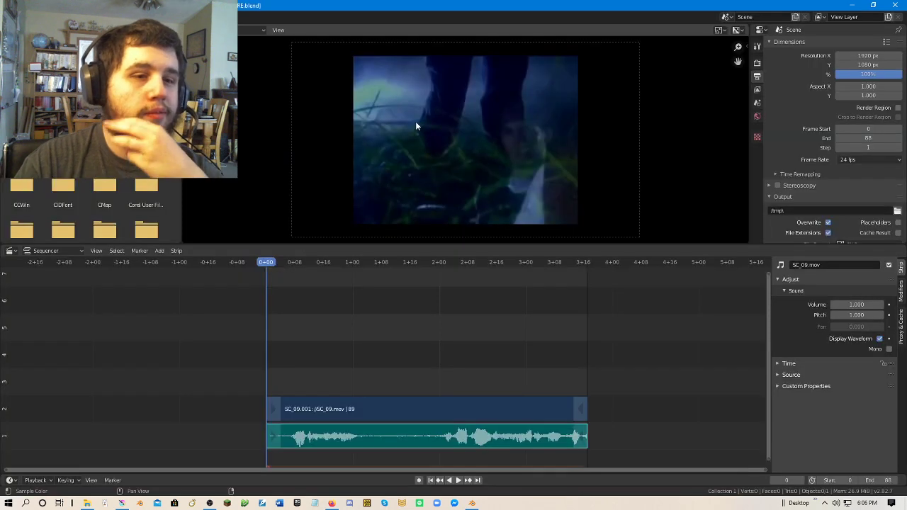
Play and scrub the SC_09.mov reference clip, stopping on frame 11.
{"action": "key", "text": "space"}
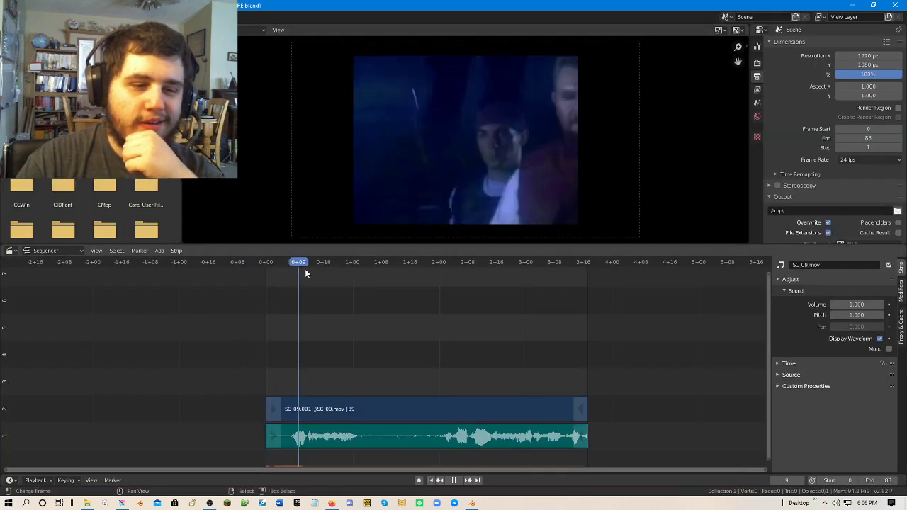
{"action": "key", "text": "space"}
{"action": "left_click", "coordinate": [429, 409]}
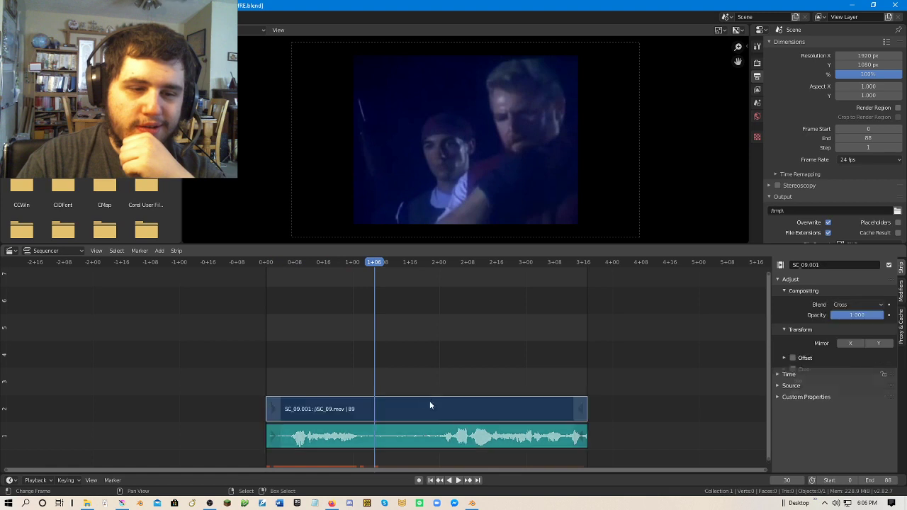
{"action": "key", "text": "space"}
{"action": "left_click_drag", "start_coordinate": [347, 264], "coordinate": [305, 277]}
{"action": "key", "text": "space"}
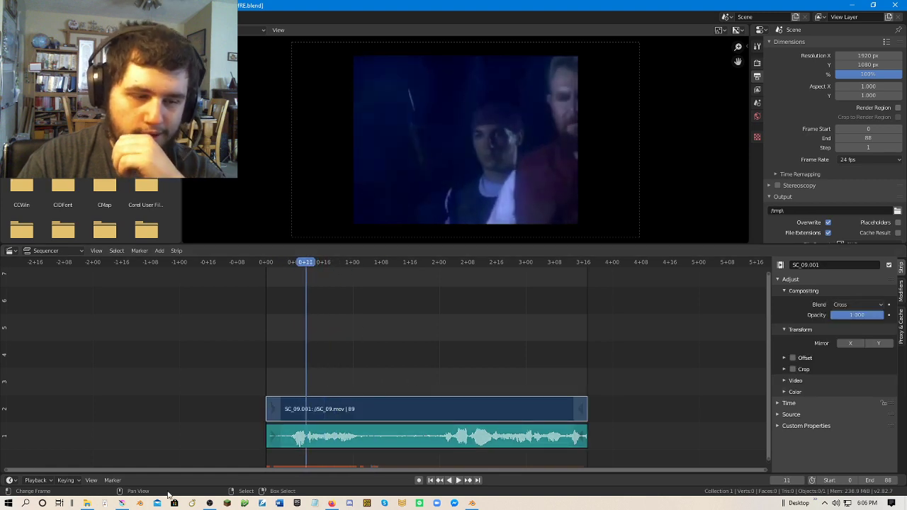
Open a blank Notepad note, enlarge it and list Gun Guy, Berry and Wesker with blank lines between them.
{"action": "left_click", "coordinate": [321, 504]}
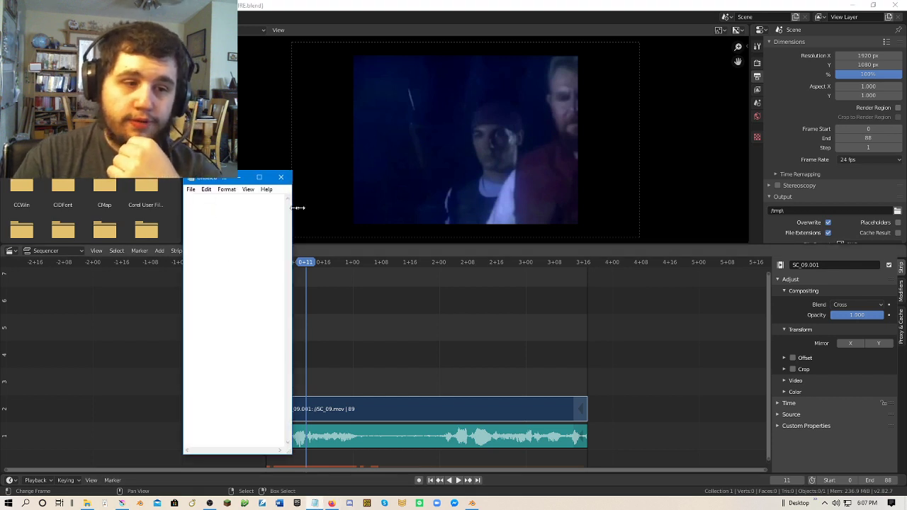
{"action": "mouse_move", "coordinate": [342, 177]}
{"action": "left_mouse_down"}
{"action": "mouse_move", "coordinate": [687, 169]}
{"action": "mouse_move", "coordinate": [675, 148]}
{"action": "left_mouse_up"}
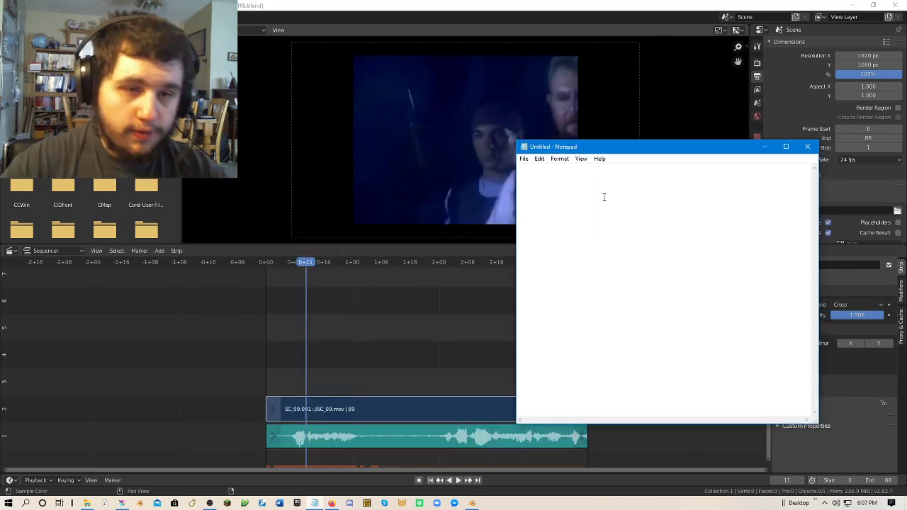
{"action": "type", "text": "Gun Guy"}
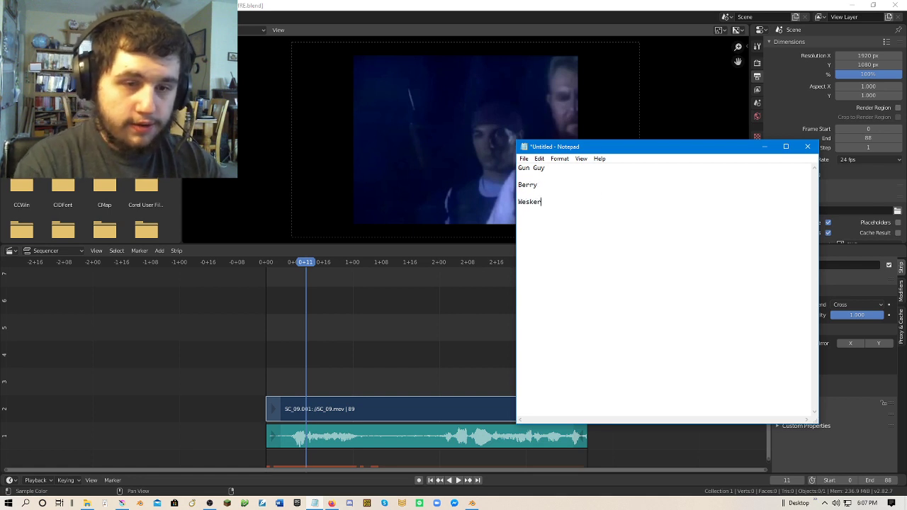
Add a "-Keys" line under each of Gun Guy, Berry and Wesker in the note.
{"action": "key", "text": "Return"}
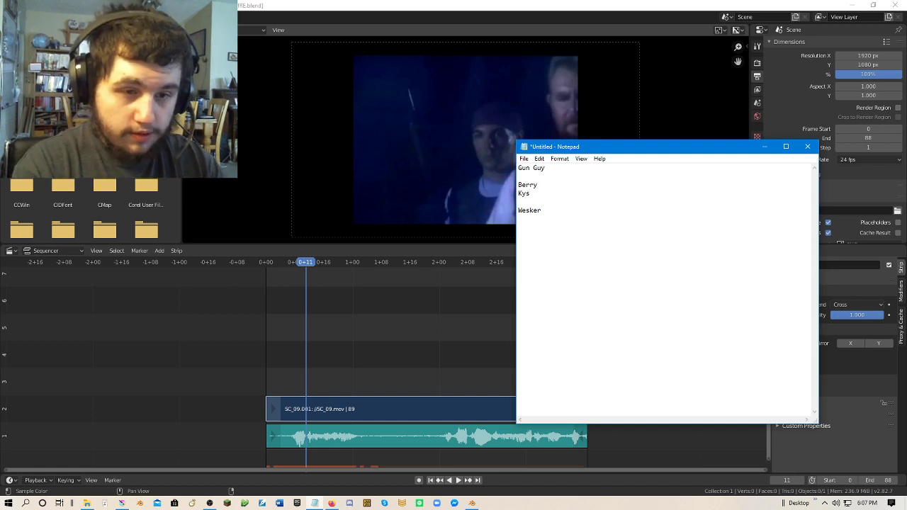
{"action": "key", "text": "Return"}
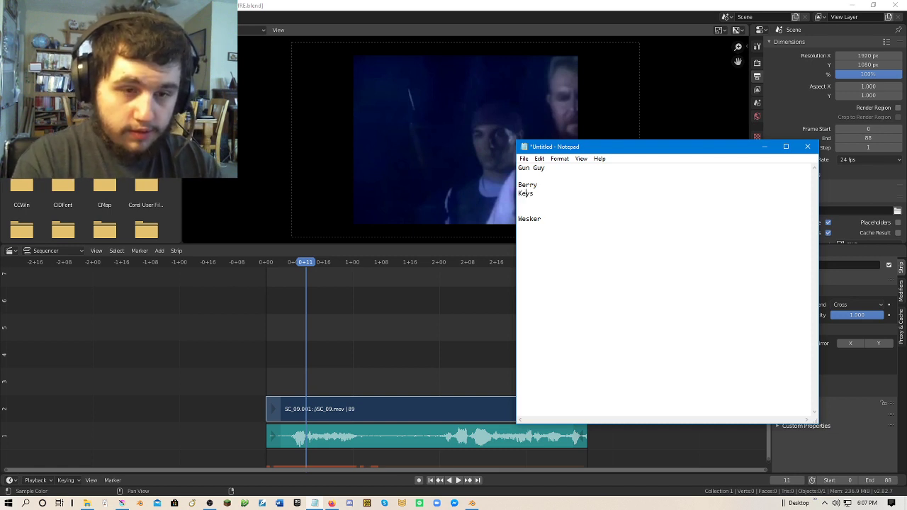
{"action": "key", "text": "Up"}
{"action": "type", "text": "-"}
{"action": "key", "text": "Up"}
{"action": "key", "text": "Up"}
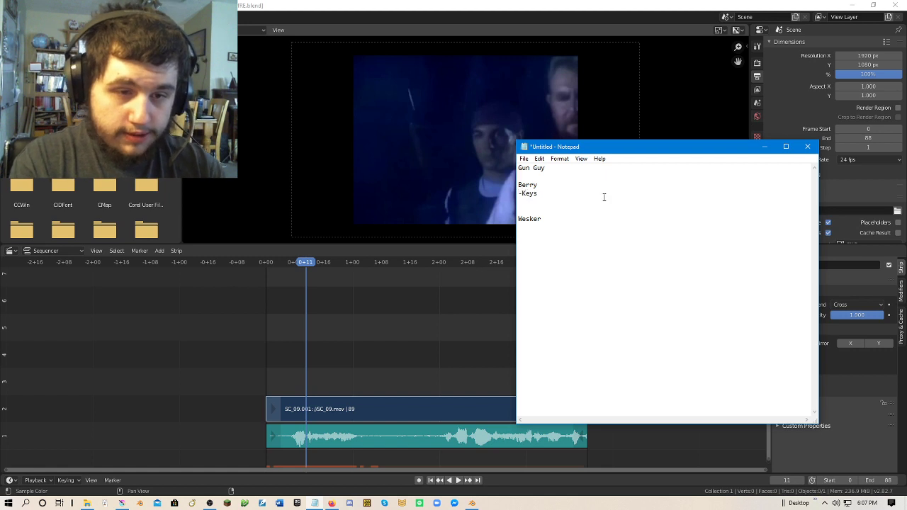
{"action": "key", "text": "Return"}
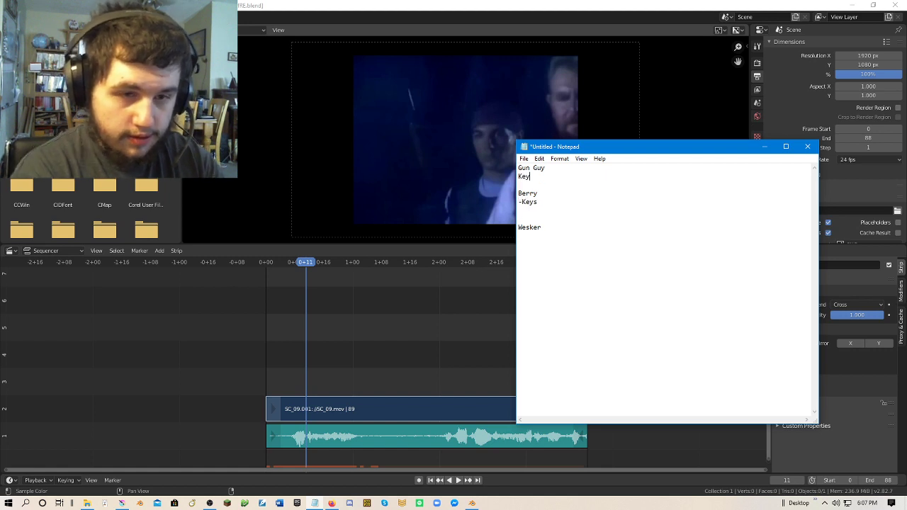
{"action": "type", "text": "-Keys"}
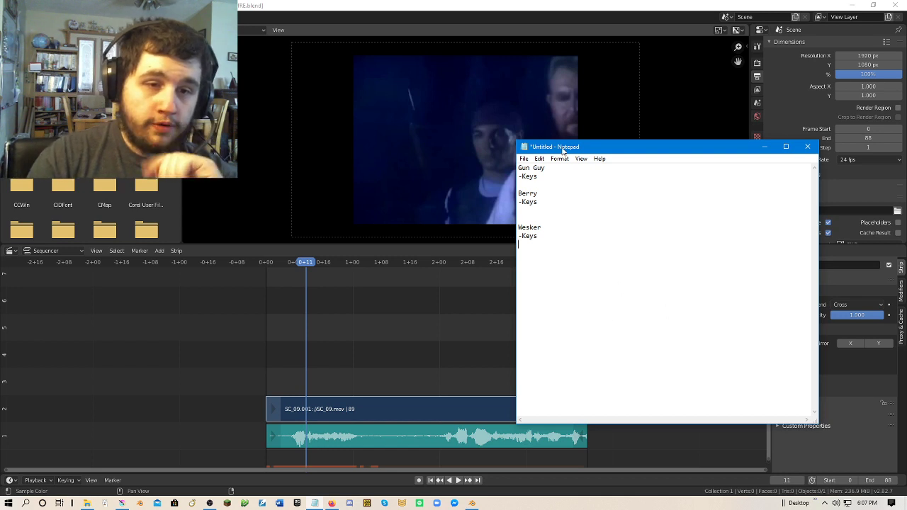
Move the note clear of the video preview, narrow it, and record frame 11 under Berry's Keys.
{"action": "left_click_drag", "start_coordinate": [563, 151], "coordinate": [87, 122]}
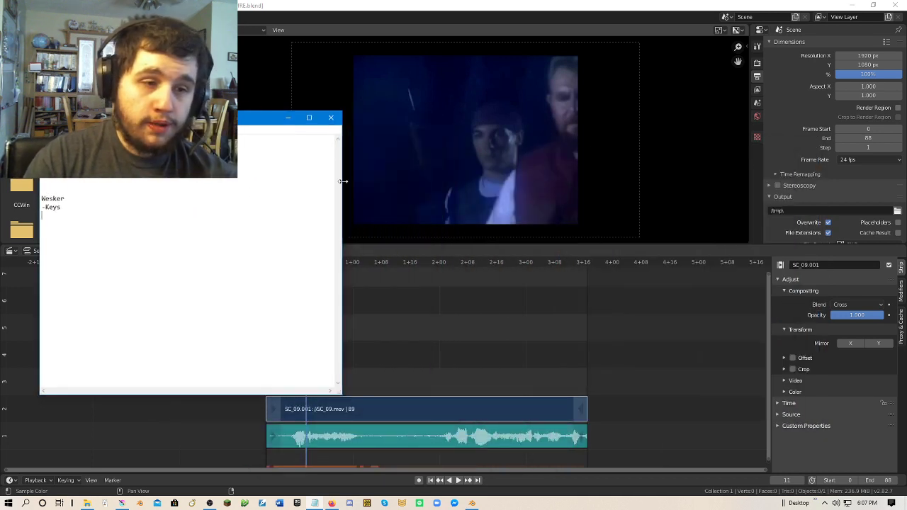
{"action": "left_click_drag", "start_coordinate": [343, 181], "coordinate": [246, 182]}
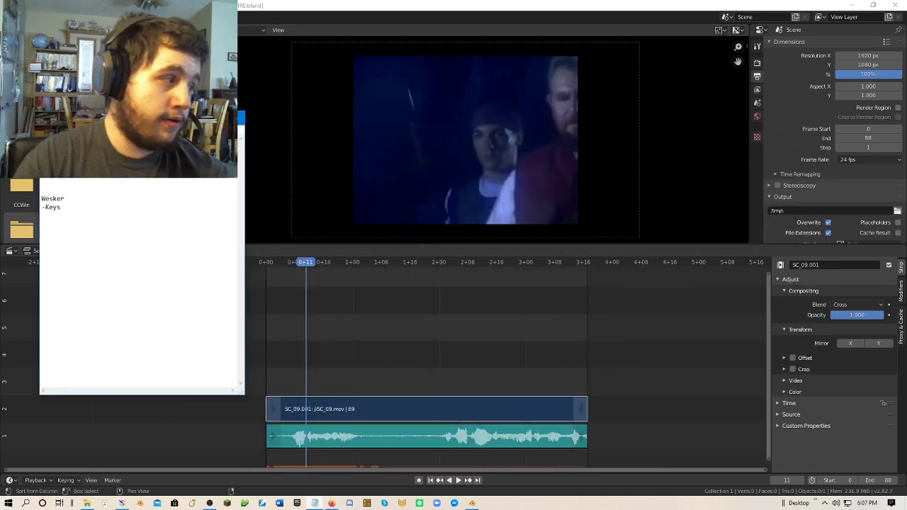
{"action": "scroll", "coordinate": [312, 343], "scroll_direction": "up", "scroll_amount": 1}
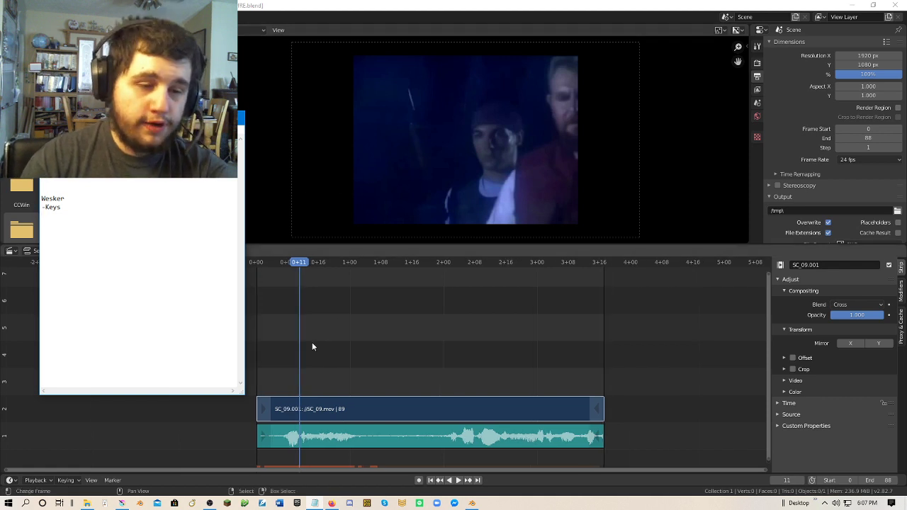
{"action": "left_click_drag", "start_coordinate": [312, 342], "coordinate": [429, 296]}
{"action": "scroll", "coordinate": [427, 297], "scroll_direction": "up", "scroll_amount": 4}
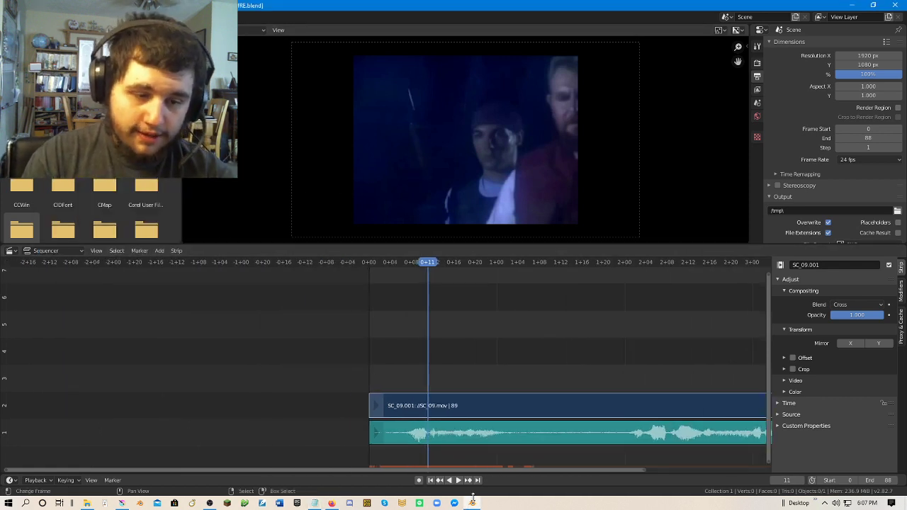
{"action": "left_click", "coordinate": [314, 504]}
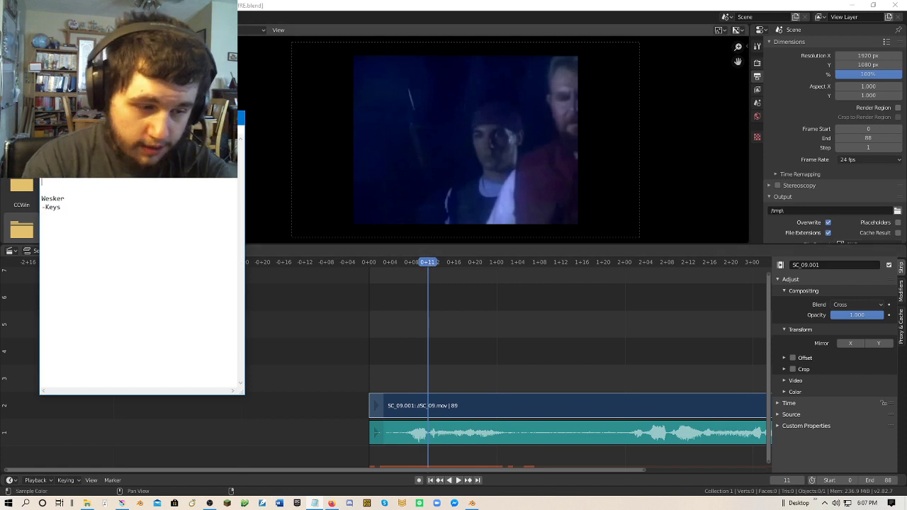
{"action": "type", "text": "11"}
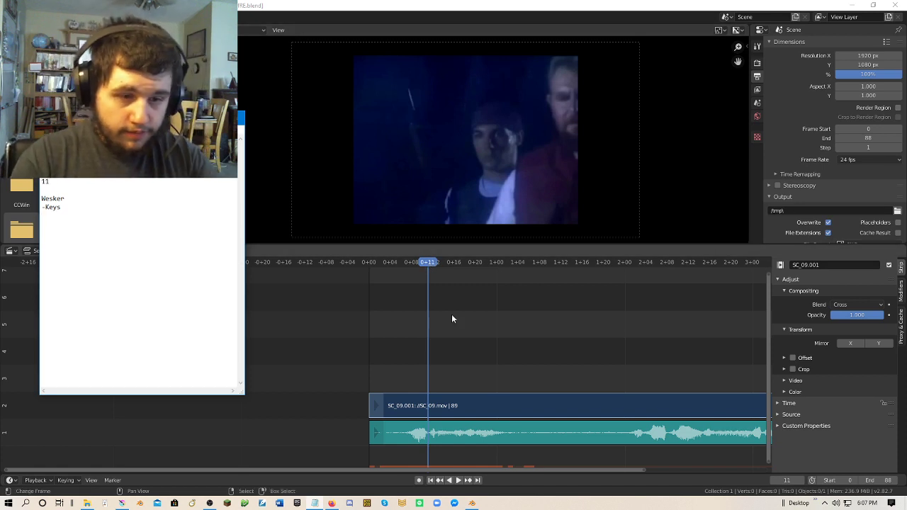
Scrub and step the reference clip to frame 38, and record 38 below 11 under Berry's Keys.
{"action": "left_click_drag", "start_coordinate": [428, 263], "coordinate": [577, 288]}
{"action": "left_click_drag", "start_coordinate": [582, 365], "coordinate": [398, 279]}
{"action": "key", "text": "Left"}
{"action": "key", "text": "Left"}
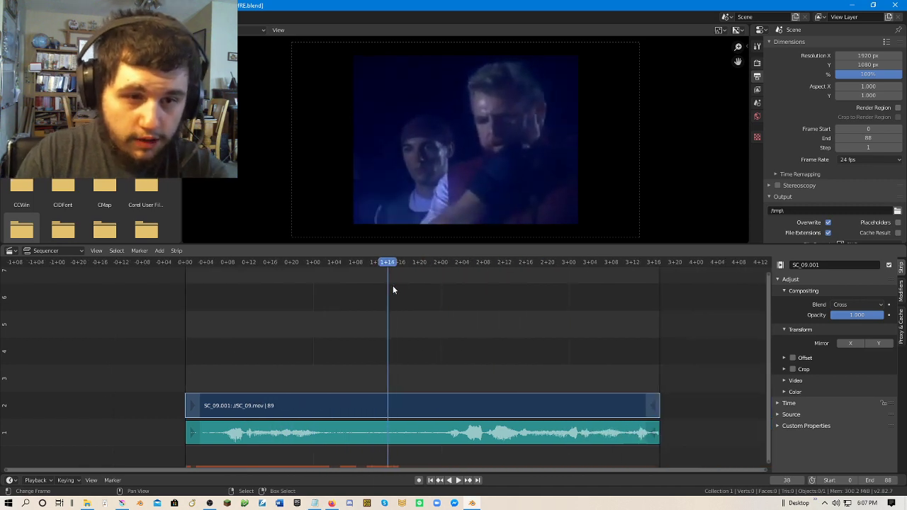
{"action": "key", "text": "Right"}
{"action": "key", "text": "Right"}
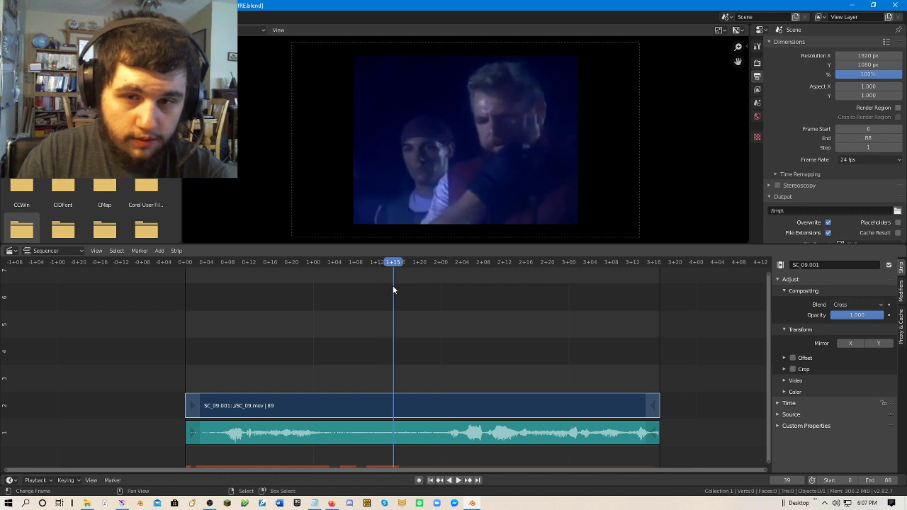
{"action": "key", "text": "Left"}
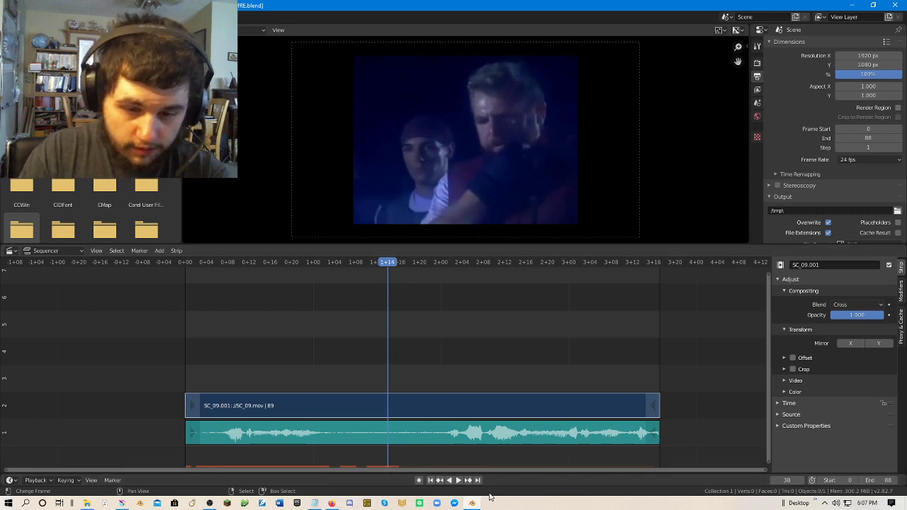
{"action": "key", "text": "Return"}
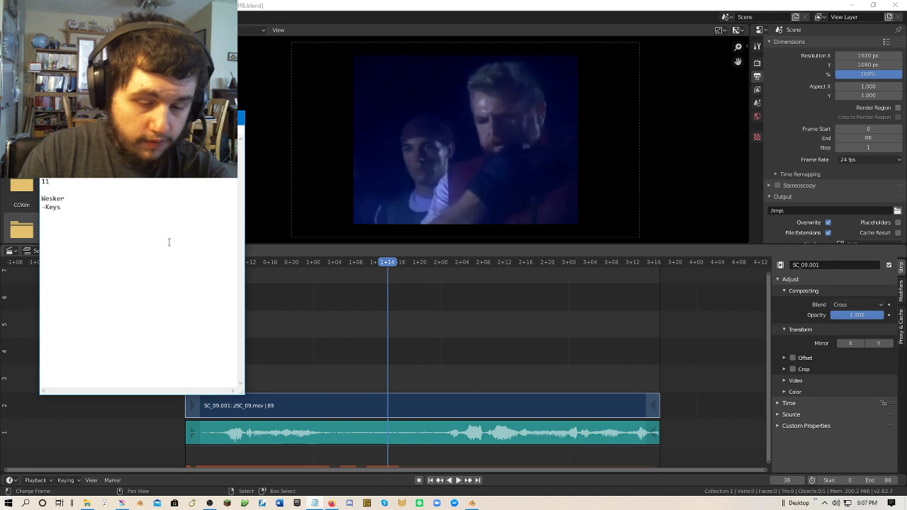
{"action": "type", "text": "38"}
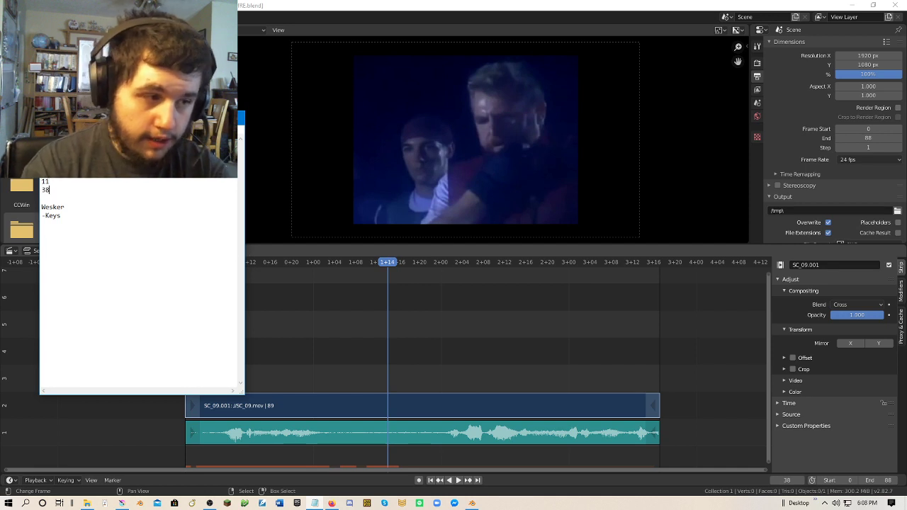
Scrub and step the reference clip to frame 84, and record 84 below 38 under Berry's Keys.
{"action": "left_click_drag", "start_coordinate": [388, 266], "coordinate": [401, 267]}
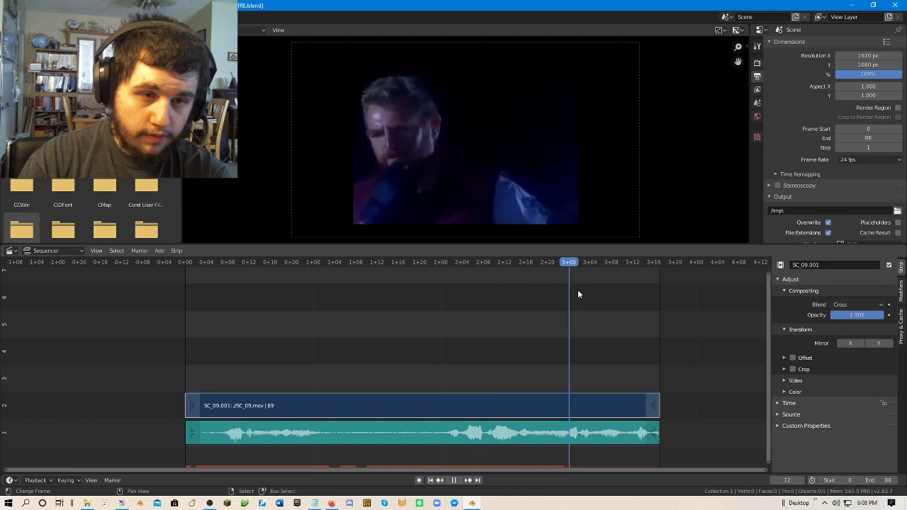
{"action": "mouse_move", "coordinate": [626, 294]}
{"action": "left_mouse_down"}
{"action": "mouse_move", "coordinate": [635, 295]}
{"action": "mouse_move", "coordinate": [520, 299]}
{"action": "mouse_move", "coordinate": [636, 307]}
{"action": "left_mouse_up"}
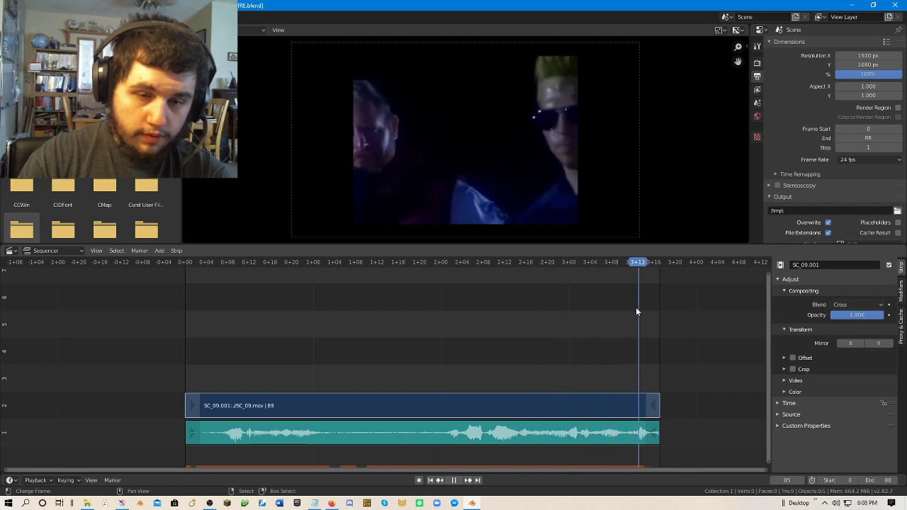
{"action": "key", "text": "Right"}
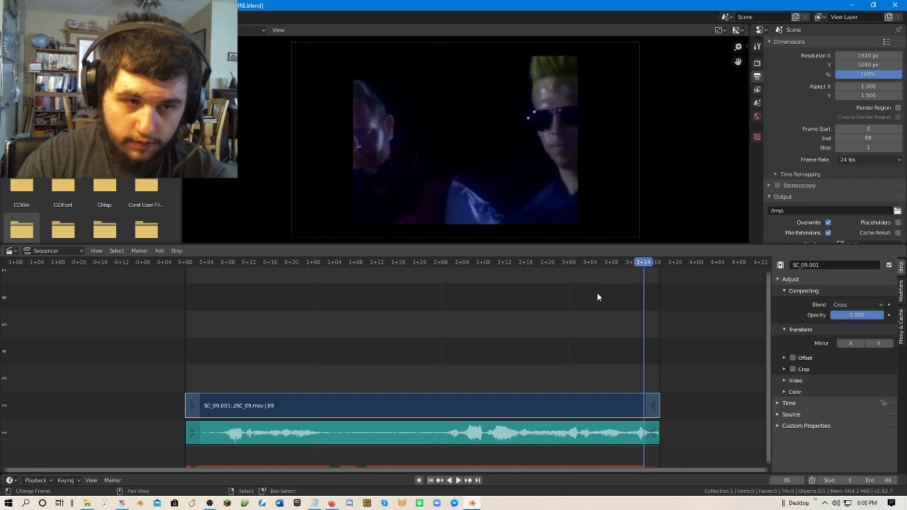
{"action": "key", "text": "Left"}
{"action": "key", "text": "Left"}
{"action": "key", "text": "Right"}
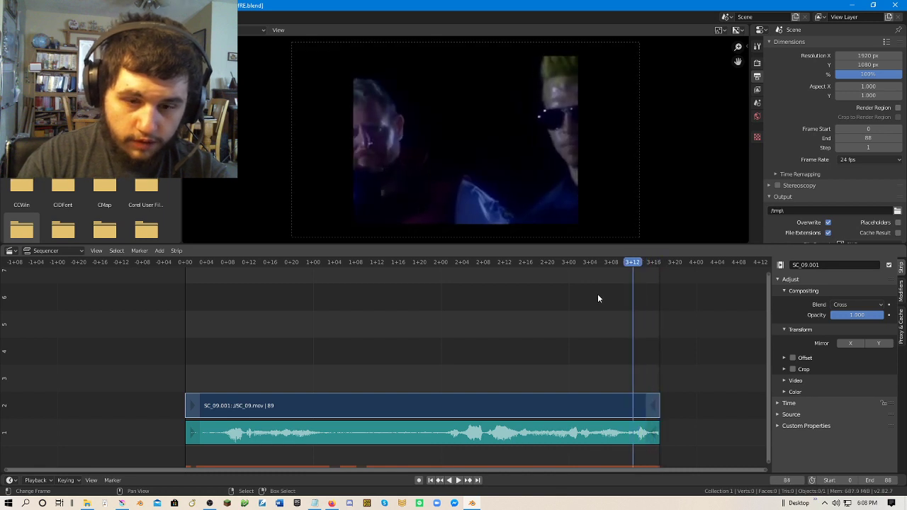
{"action": "key", "text": "Left"}
{"action": "left_click", "coordinate": [314, 503]}
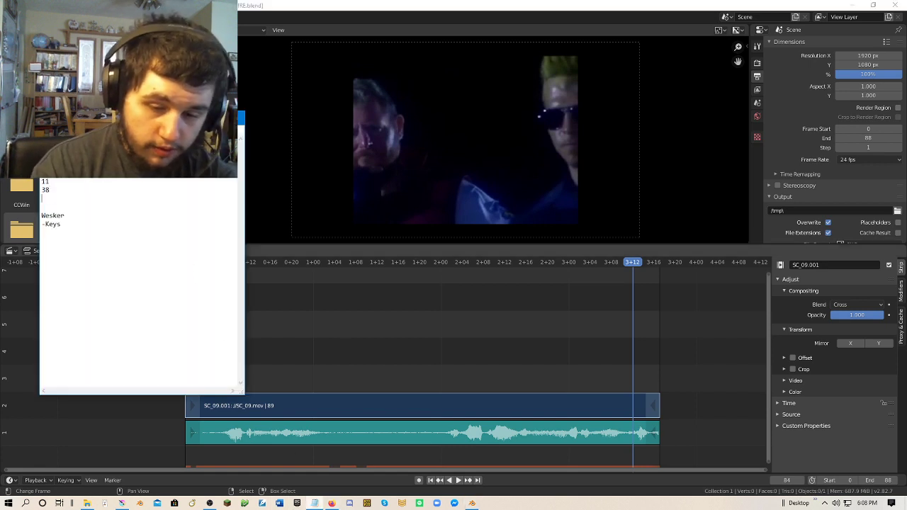
{"action": "type", "text": "845"}
{"action": "key", "text": "BackSpace"}
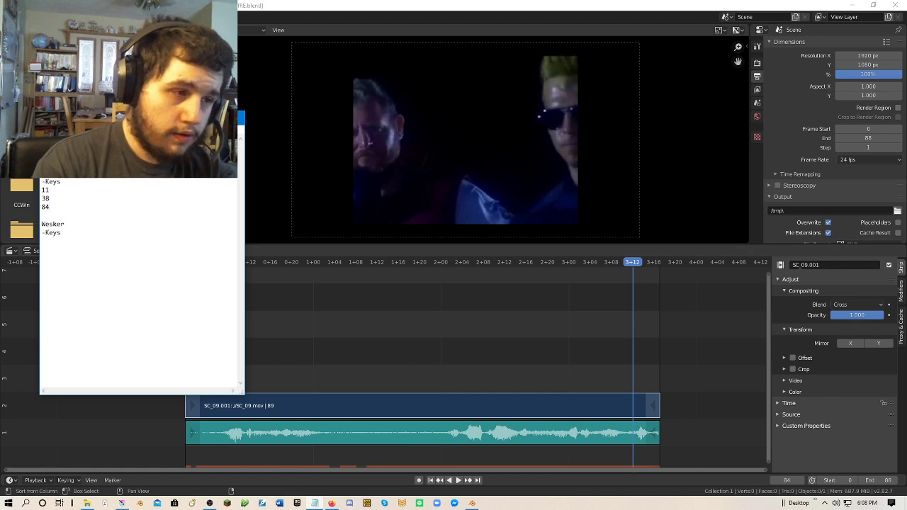
Replay the reference clip from the start to check Wesker's poses, and write ":|" under Wesker's Keys in the note.
{"action": "left_click", "coordinate": [371, 317]}
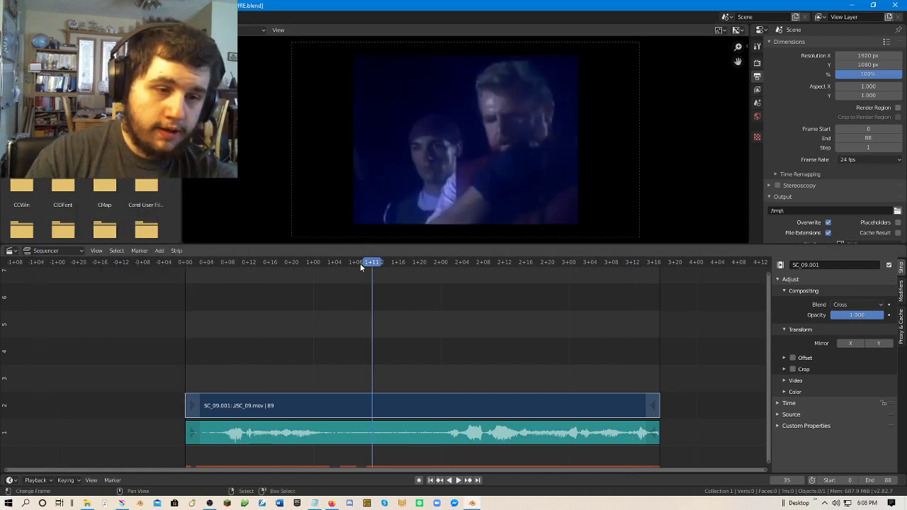
{"action": "left_click_drag", "start_coordinate": [359, 263], "coordinate": [186, 273]}
{"action": "key", "text": "space"}
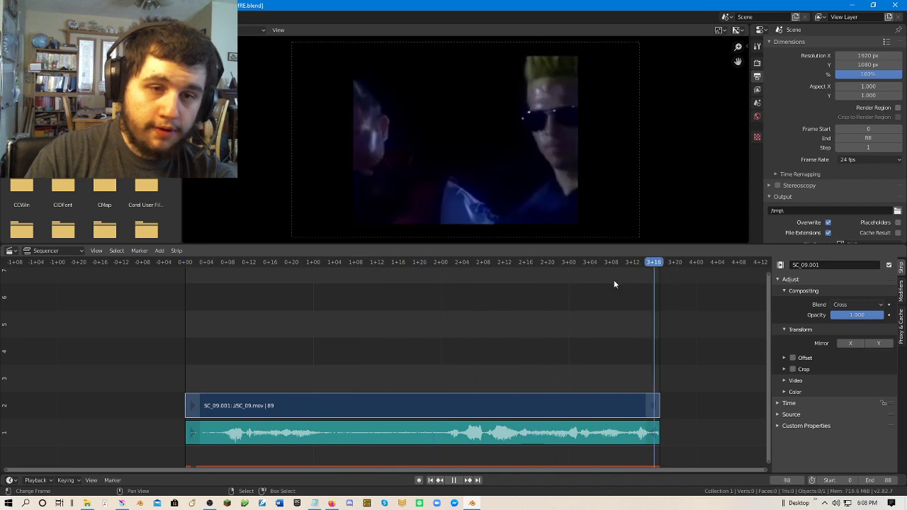
{"action": "scroll", "coordinate": [486, 147], "scroll_direction": "up", "scroll_amount": 3}
{"action": "key", "text": "space"}
{"action": "left_click_drag", "start_coordinate": [595, 311], "coordinate": [576, 314]}
{"action": "key", "text": "space"}
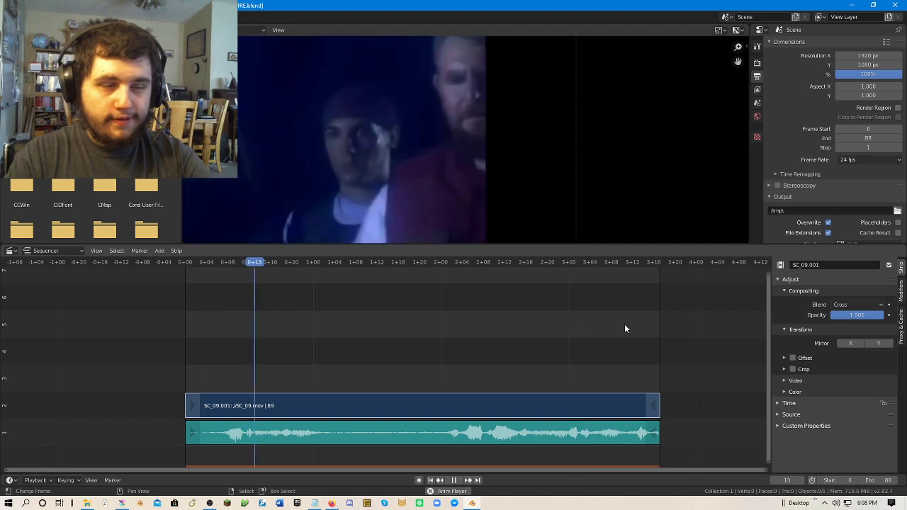
{"action": "scroll", "coordinate": [454, 138], "scroll_direction": "down", "scroll_amount": 3}
{"action": "scroll", "coordinate": [454, 138], "scroll_direction": "down", "scroll_amount": 1}
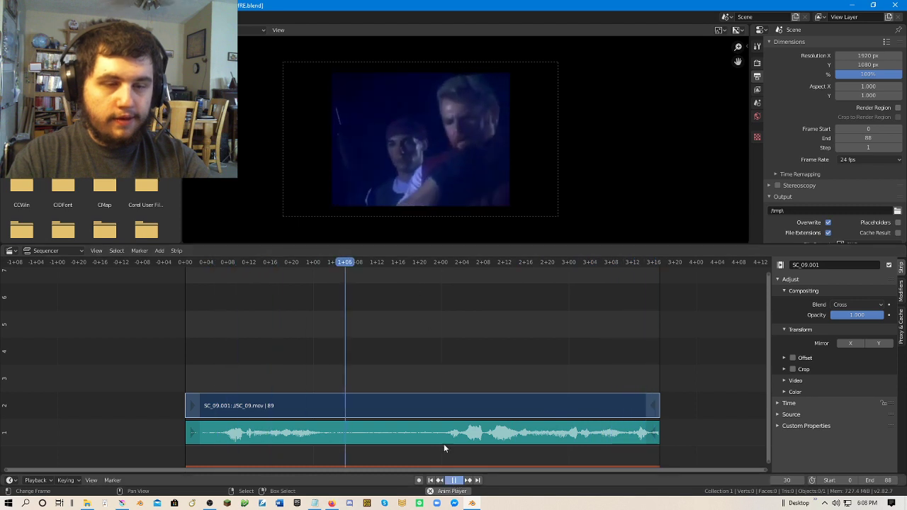
{"action": "key", "text": "space"}
{"action": "left_click", "coordinate": [314, 503]}
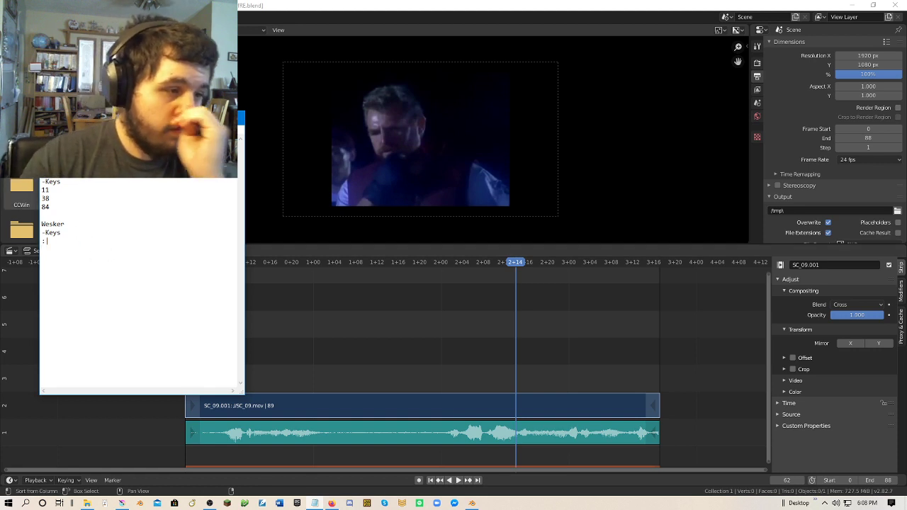
Save the note as a text file named Keys in the REanimate folder.
{"action": "key", "text": "alt+f"}
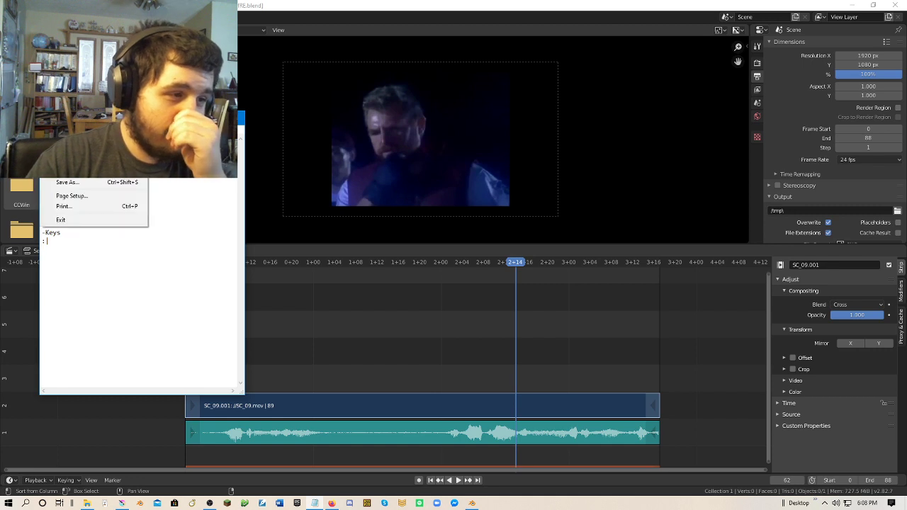
{"action": "left_click", "coordinate": [69, 171]}
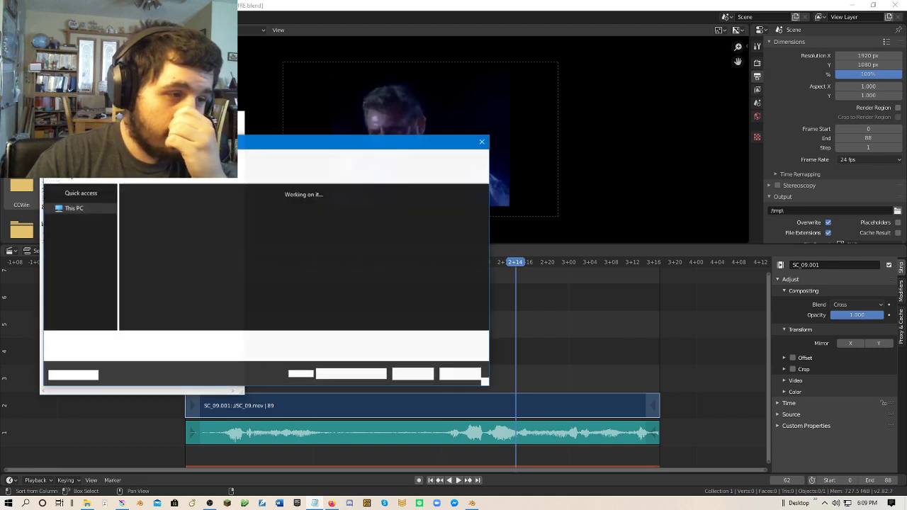
{"action": "scroll", "coordinate": [84, 239], "scroll_direction": "up", "scroll_amount": 3}
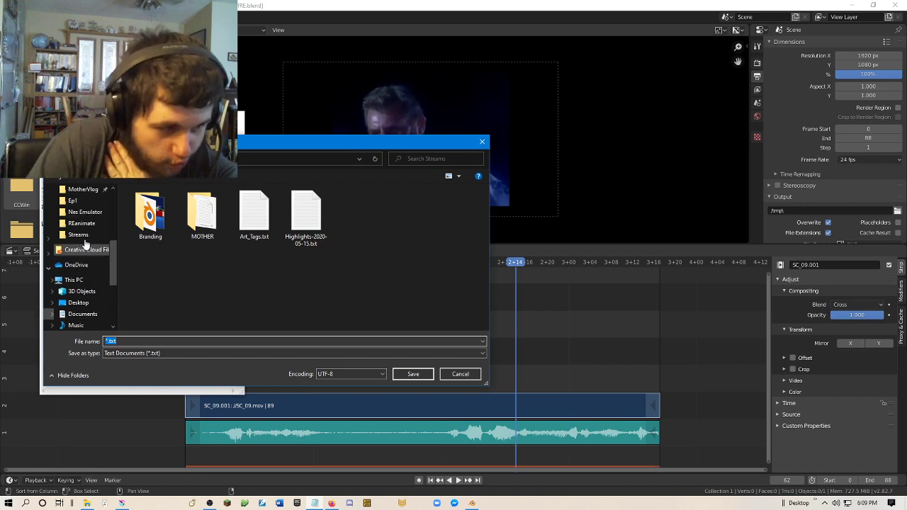
{"action": "scroll", "coordinate": [84, 234], "scroll_direction": "down", "scroll_amount": 3}
{"action": "left_click", "coordinate": [84, 230]}
{"action": "scroll", "coordinate": [85, 242], "scroll_direction": "up", "scroll_amount": 2}
{"action": "scroll", "coordinate": [85, 244], "scroll_direction": "up", "scroll_amount": 1}
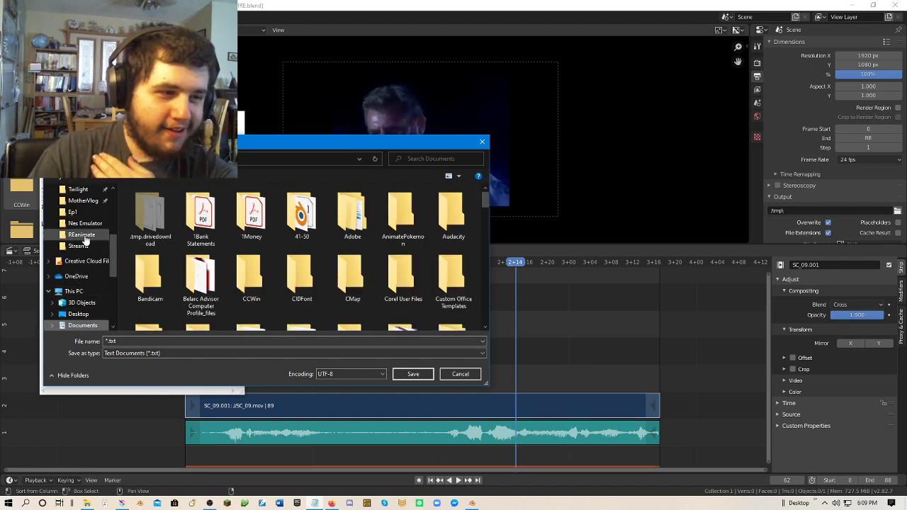
{"action": "left_click", "coordinate": [82, 234]}
{"action": "left_click", "coordinate": [118, 341]}
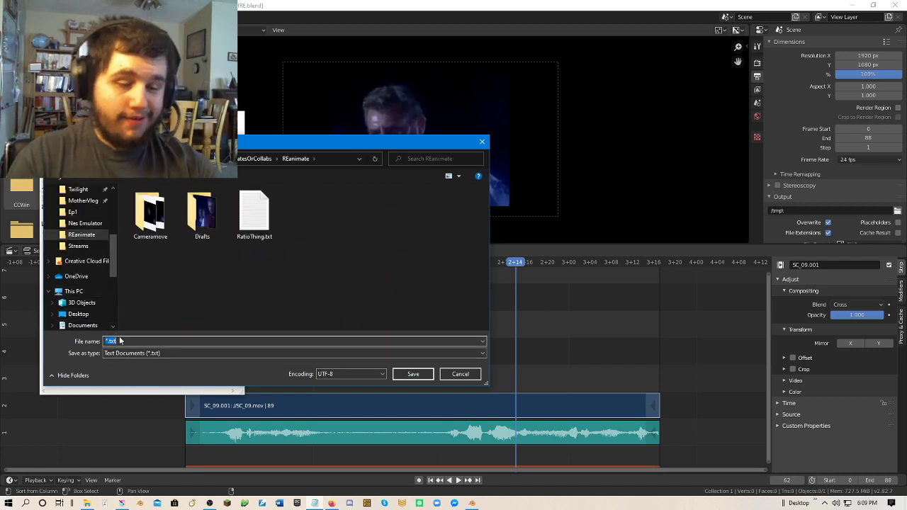
{"action": "type", "text": "K"}
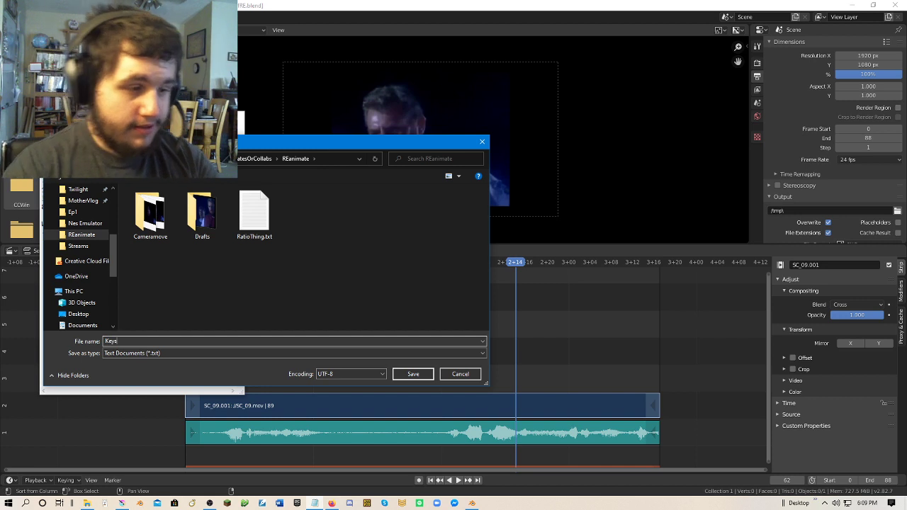
{"action": "type", "text": "eys"}
{"action": "left_click", "coordinate": [417, 374]}
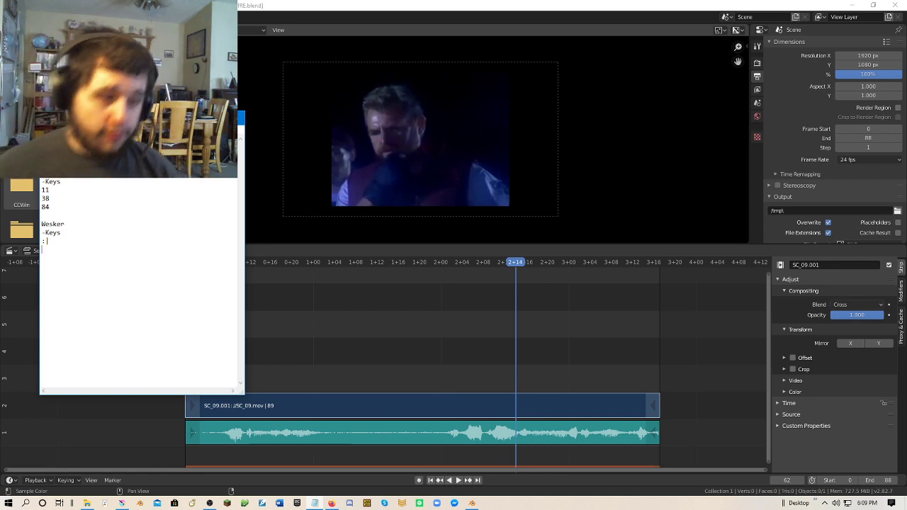
Scrub the reference clip back to frame 19 and move the Blender window off this screen.
{"action": "left_click_drag", "start_coordinate": [513, 261], "coordinate": [288, 282]}
{"action": "key", "text": "space"}
{"action": "key", "text": "space"}
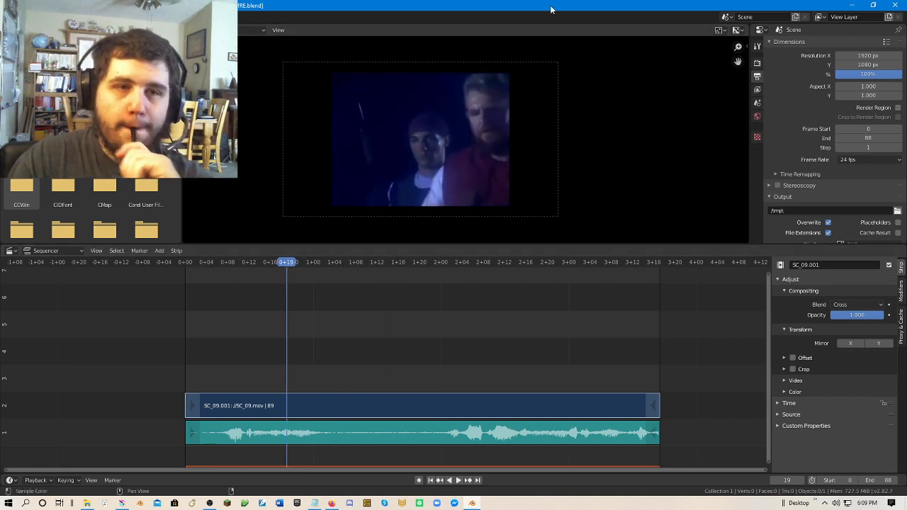
{"action": "left_click_drag", "start_coordinate": [550, 10], "coordinate": [0, 163]}
{"action": "left_click_drag", "start_coordinate": [92, 163], "coordinate": [0, 163]}
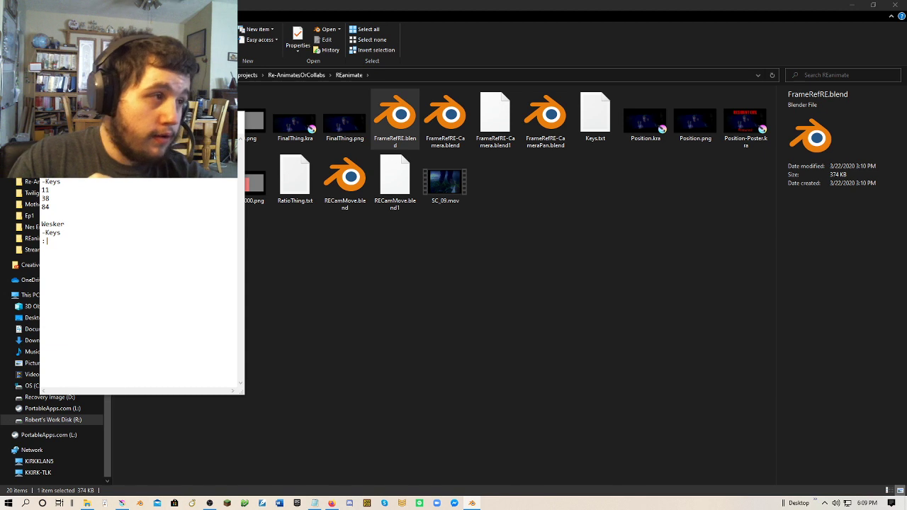
{"action": "left_click_drag", "start_coordinate": [0, 163], "coordinate": [143, 163]}
{"action": "key", "text": "super+Down"}
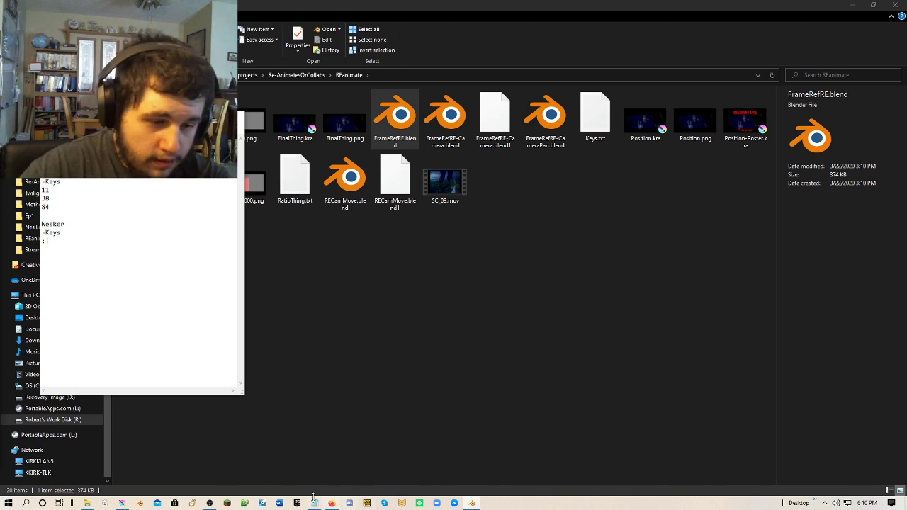
Switch to Krita's FinalThing.kra and rename the Skeles layer to BerrySkele.
{"action": "left_click", "coordinate": [122, 503]}
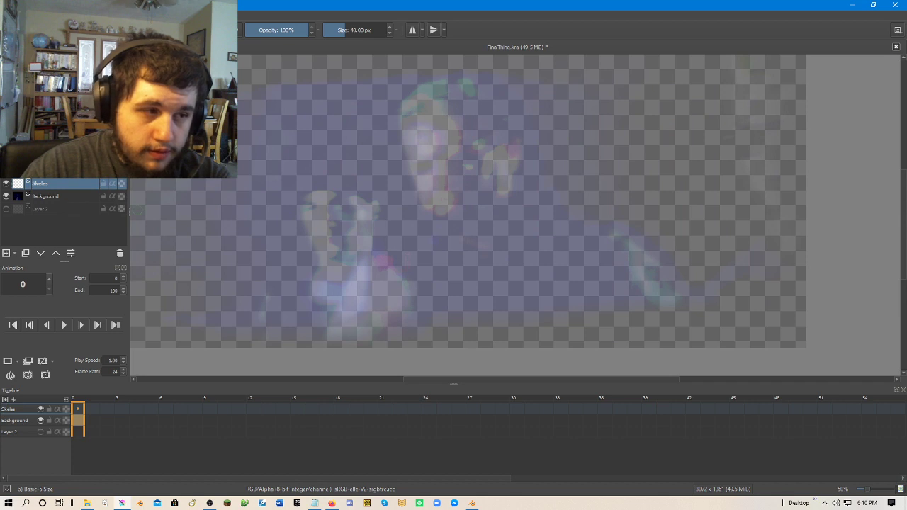
{"action": "left_click", "coordinate": [46, 196]}
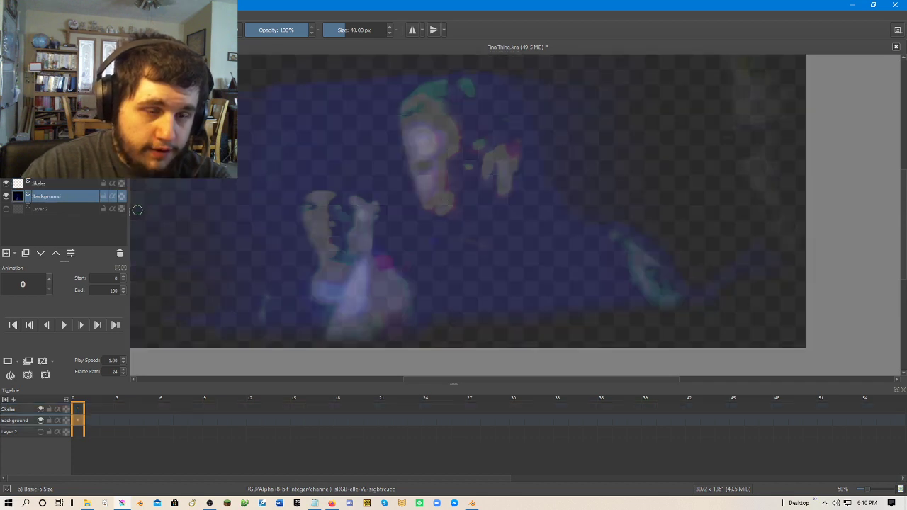
{"action": "left_click_drag", "start_coordinate": [528, 176], "coordinate": [518, 203]}
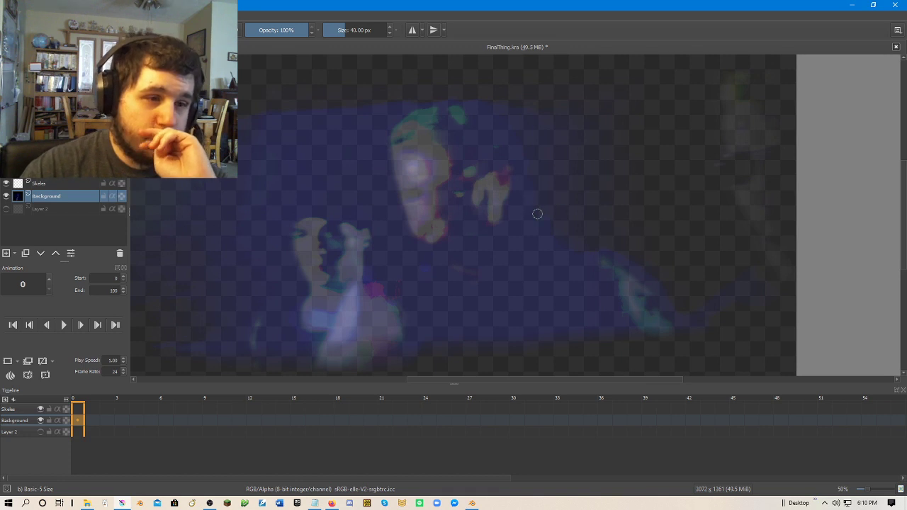
{"action": "left_click", "coordinate": [45, 185]}
{"action": "double_click", "coordinate": [37, 184]}
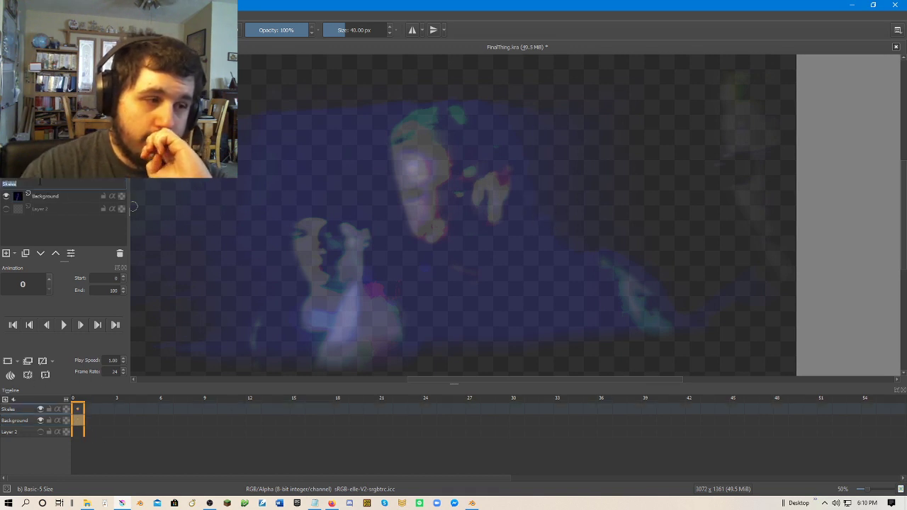
{"action": "type", "text": "Be"}
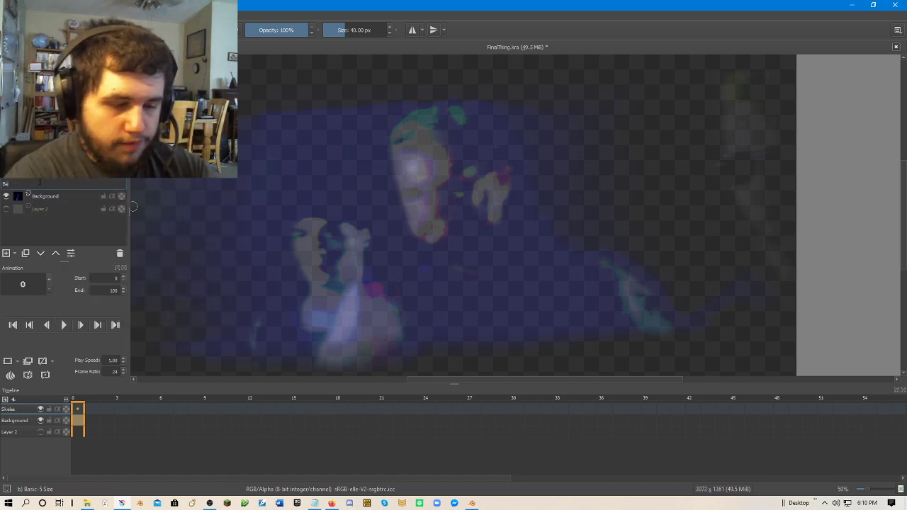
{"action": "type", "text": "rrySkele"}
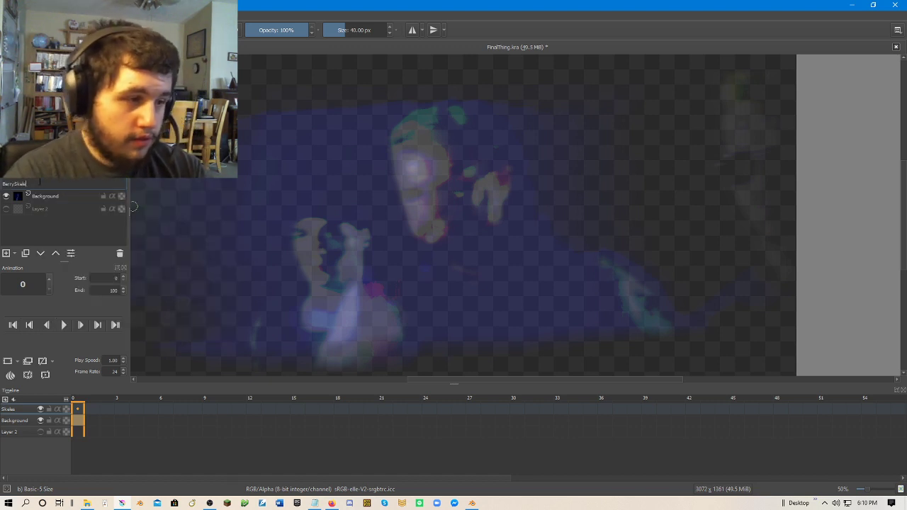
{"action": "key", "text": "Return"}
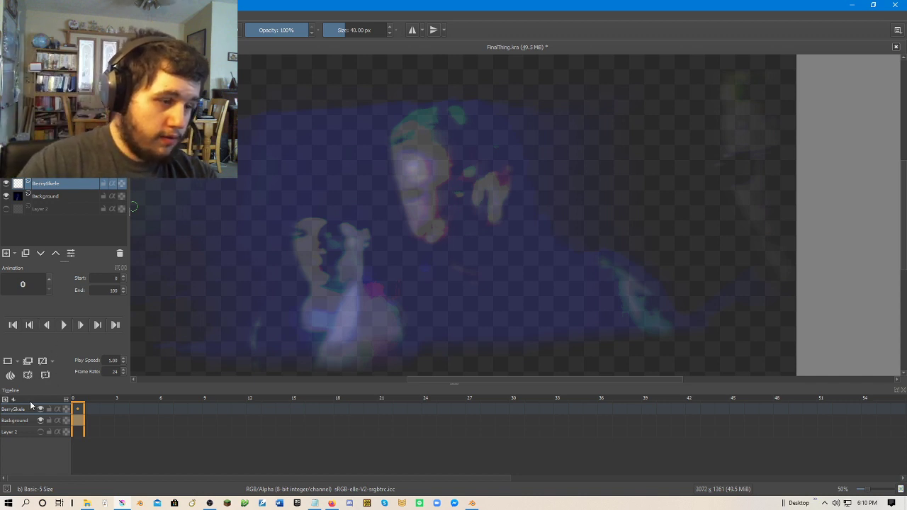
Create blank frames at frames 0, 1 and 2 of the BerrySkele layer, and select frame 3.
{"action": "right_click", "coordinate": [75, 410]}
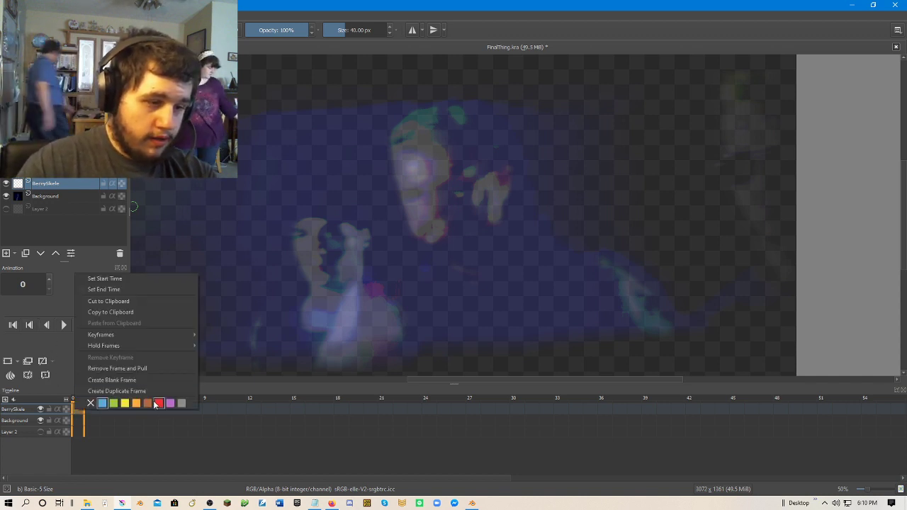
{"action": "left_click", "coordinate": [79, 406]}
{"action": "right_click", "coordinate": [79, 409]}
{"action": "left_click", "coordinate": [107, 375]}
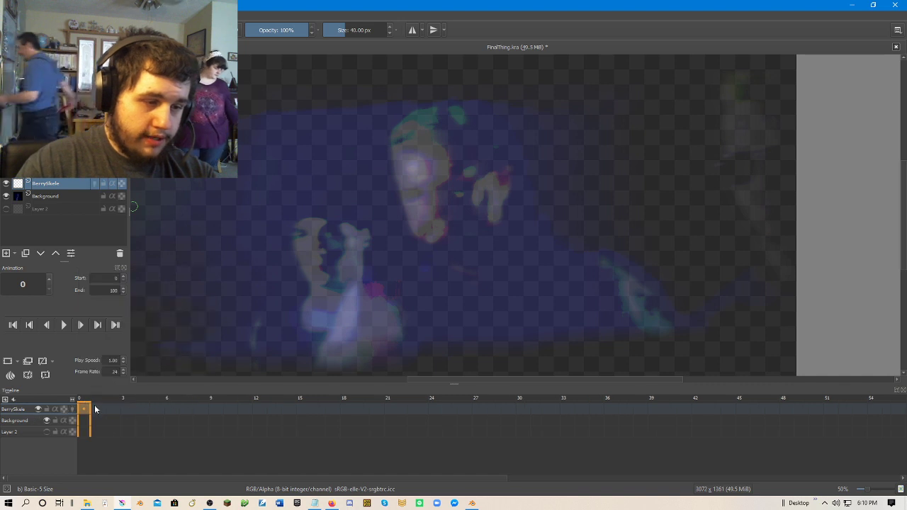
{"action": "key", "text": "alt+Tab"}
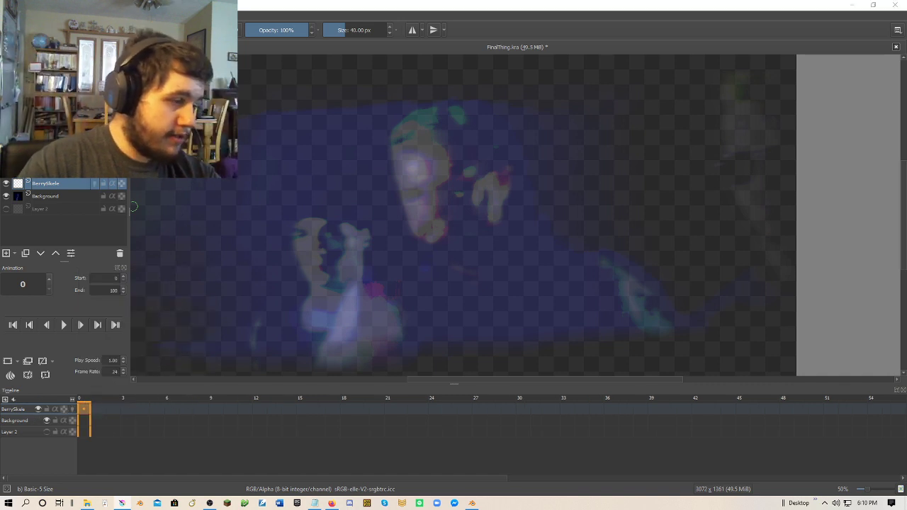
{"action": "left_click", "coordinate": [100, 411]}
{"action": "right_click", "coordinate": [100, 411]}
{"action": "left_click", "coordinate": [148, 381]}
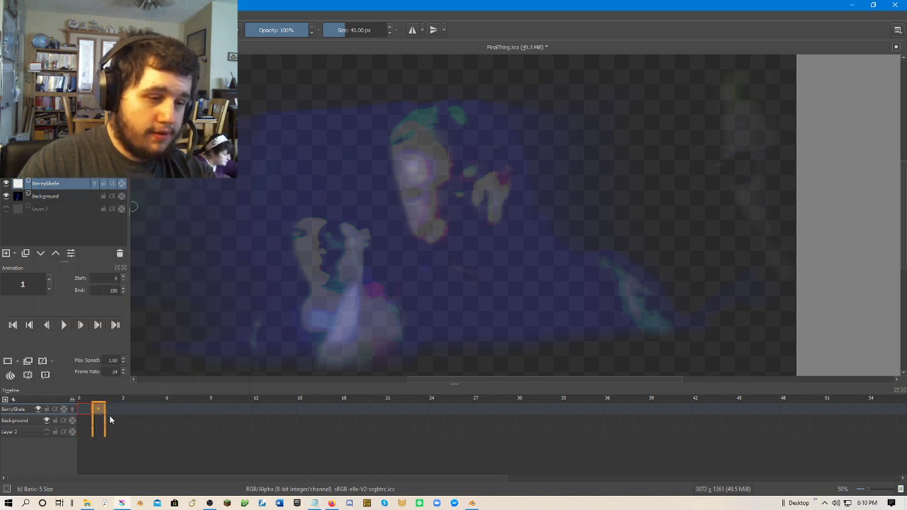
{"action": "left_click", "coordinate": [112, 411]}
{"action": "right_click", "coordinate": [112, 412]}
{"action": "left_click", "coordinate": [124, 378]}
{"action": "left_click", "coordinate": [128, 411]}
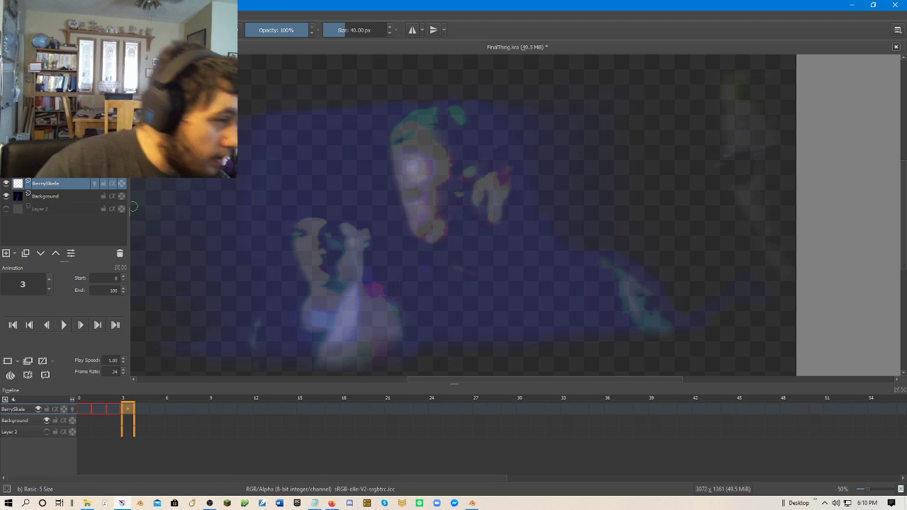
Check the key frame numbers in the Keys note, and set the animation's end frame to 88 in Krita.
{"action": "key", "text": "alt+Tab"}
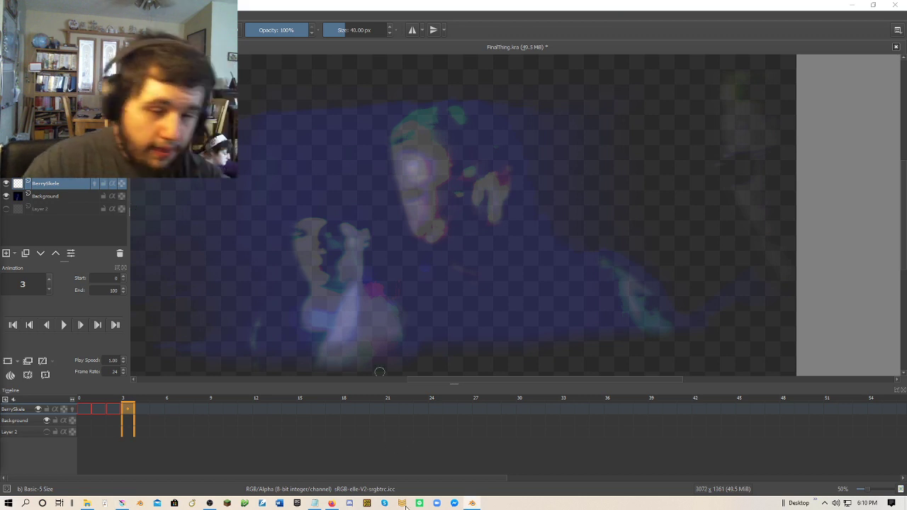
{"action": "left_click", "coordinate": [314, 503]}
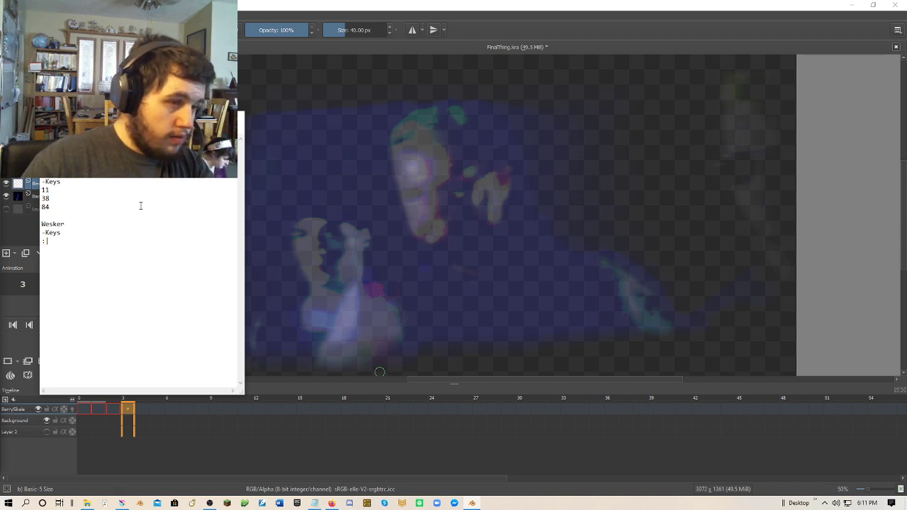
{"action": "left_click", "coordinate": [146, 407]}
{"action": "left_click", "coordinate": [102, 409]}
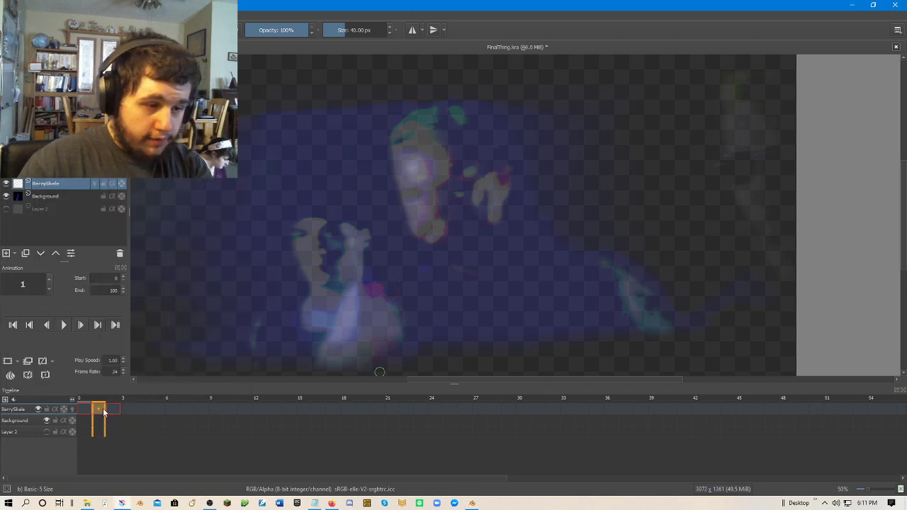
{"action": "double_click", "coordinate": [111, 290]}
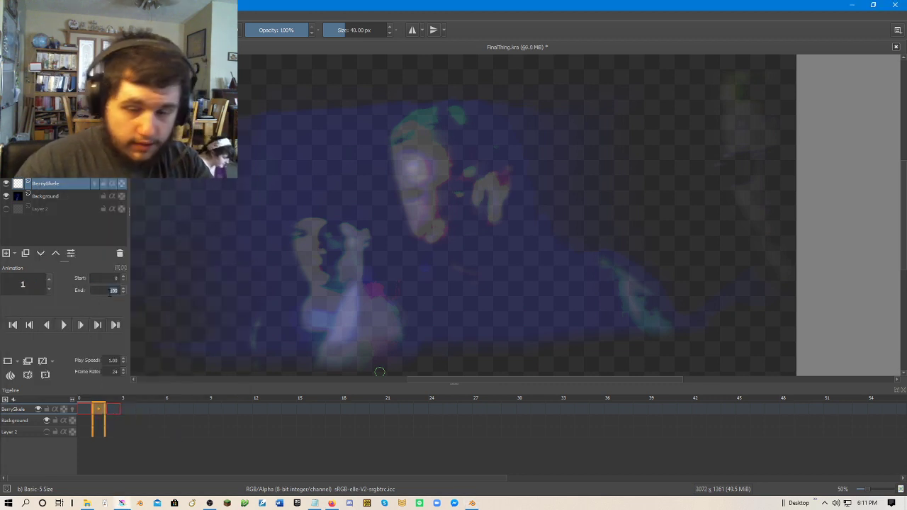
{"action": "type", "text": "88"}
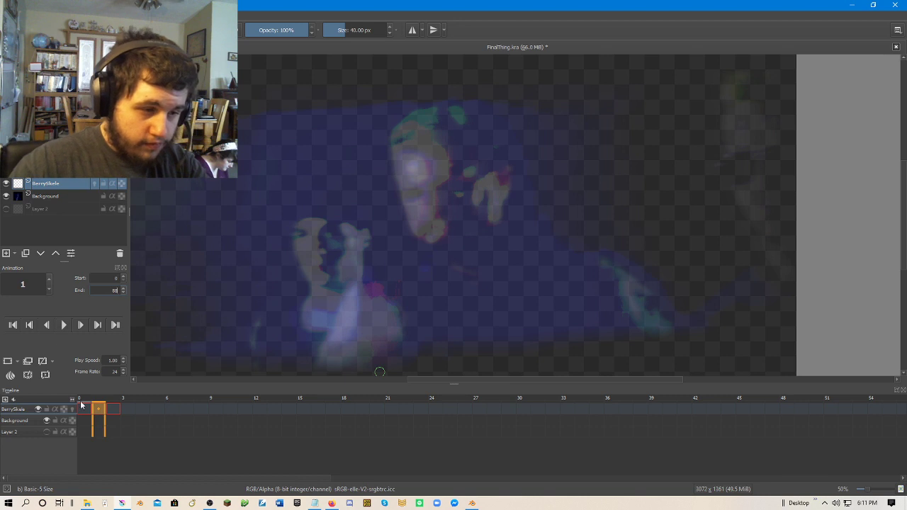
Move the two blank BerrySkele frames at 1 and 2 to frames 38 and 39, checking the Keys note for the number.
{"action": "left_click_drag", "start_coordinate": [105, 411], "coordinate": [258, 411]}
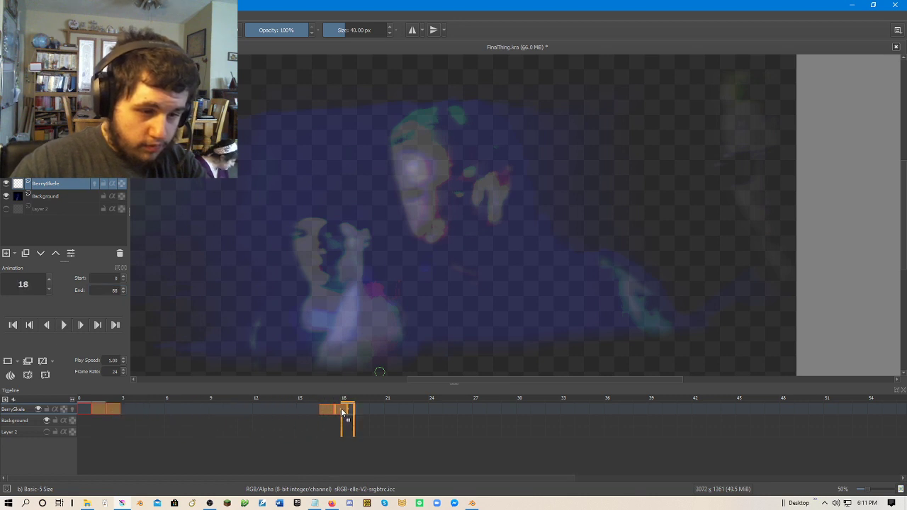
{"action": "left_click_drag", "start_coordinate": [340, 408], "coordinate": [406, 409]}
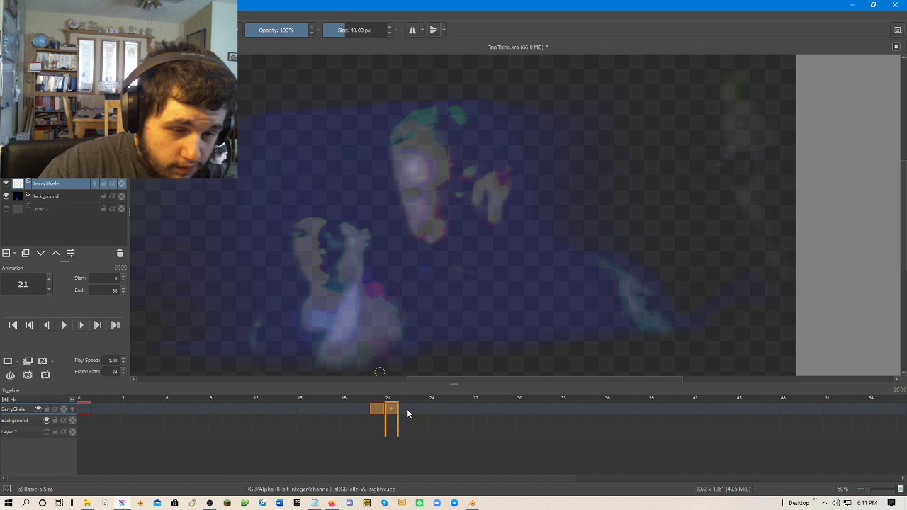
{"action": "left_click", "coordinate": [314, 503]}
{"action": "key", "text": "Return"}
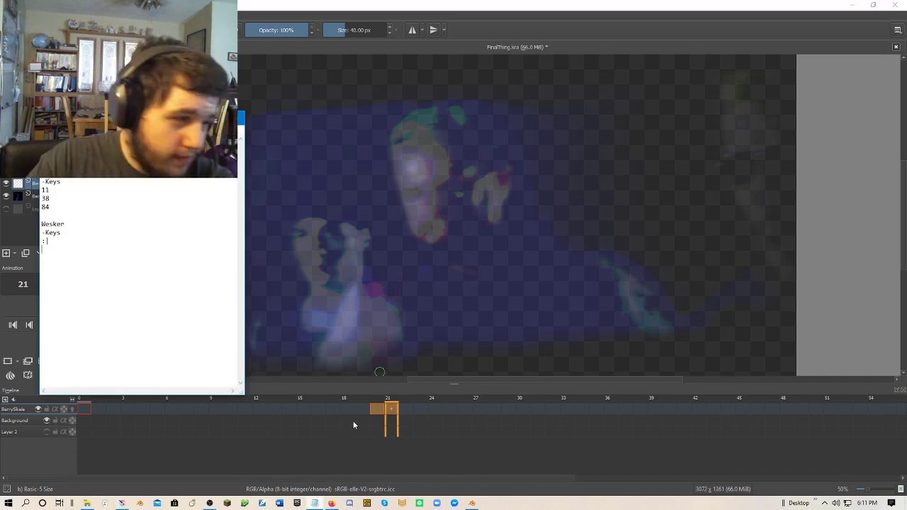
{"action": "left_click", "coordinate": [394, 413]}
{"action": "left_click_drag", "start_coordinate": [394, 412], "coordinate": [654, 412]}
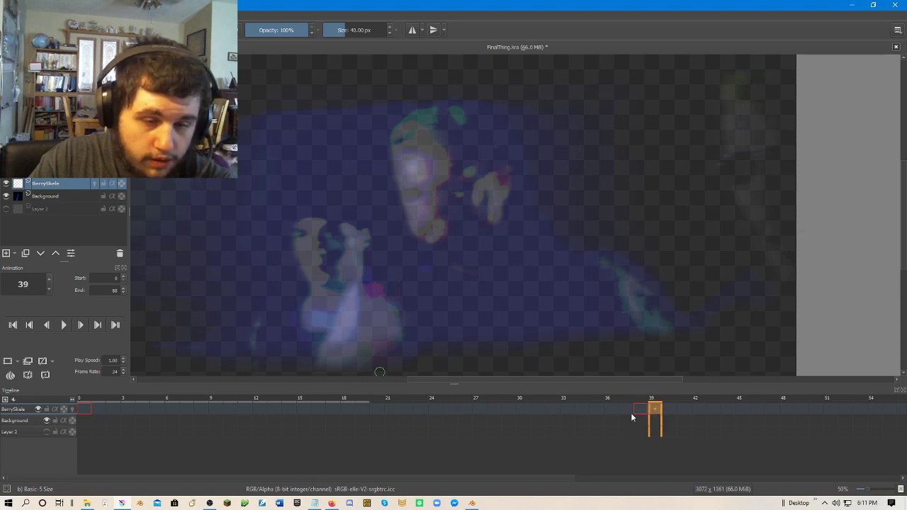
Check the last key number in the Keys note and move the blank BerrySkele frame at 39 to frame 84.
{"action": "mouse_move", "coordinate": [317, 504]}
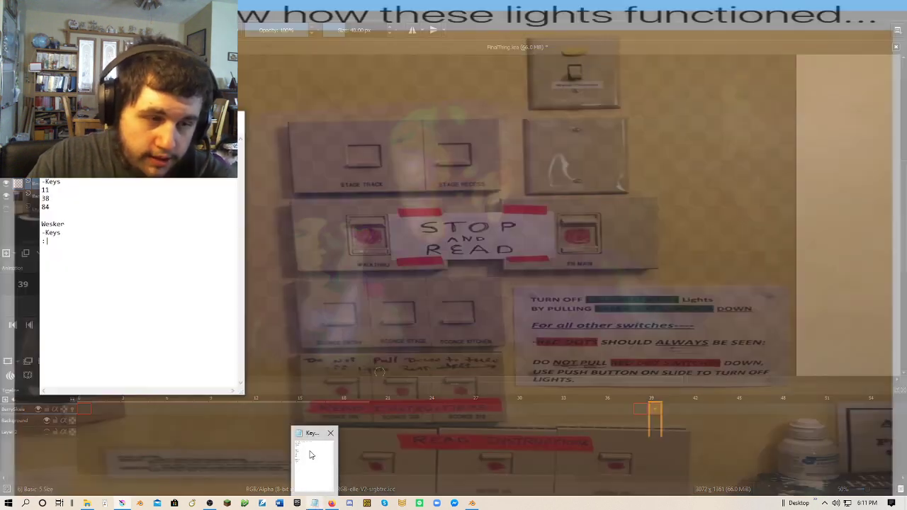
{"action": "mouse_move", "coordinate": [309, 454]}
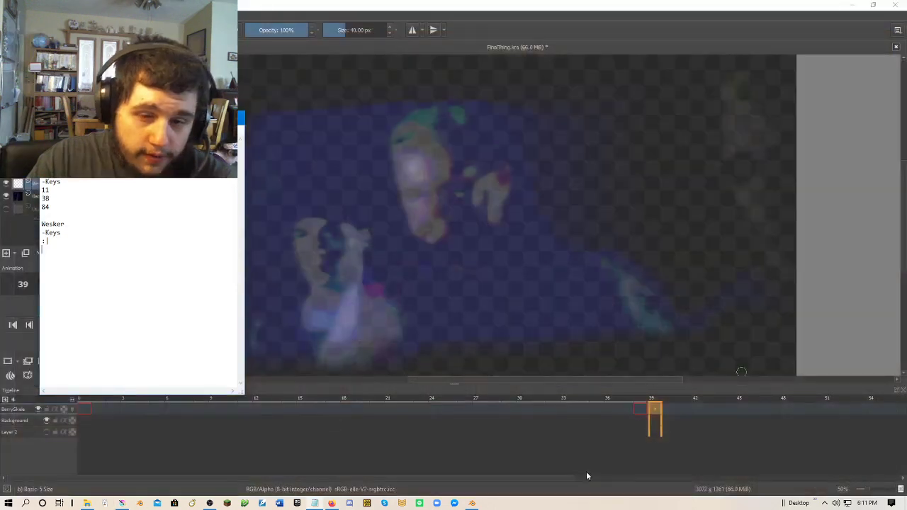
{"action": "left_click_drag", "start_coordinate": [177, 117], "coordinate": [0, 177]}
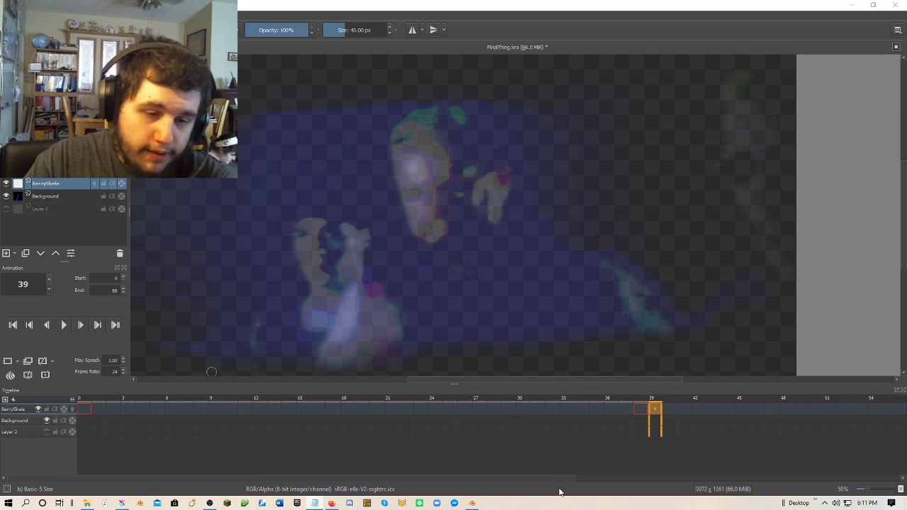
{"action": "left_click_drag", "start_coordinate": [557, 479], "coordinate": [834, 482]}
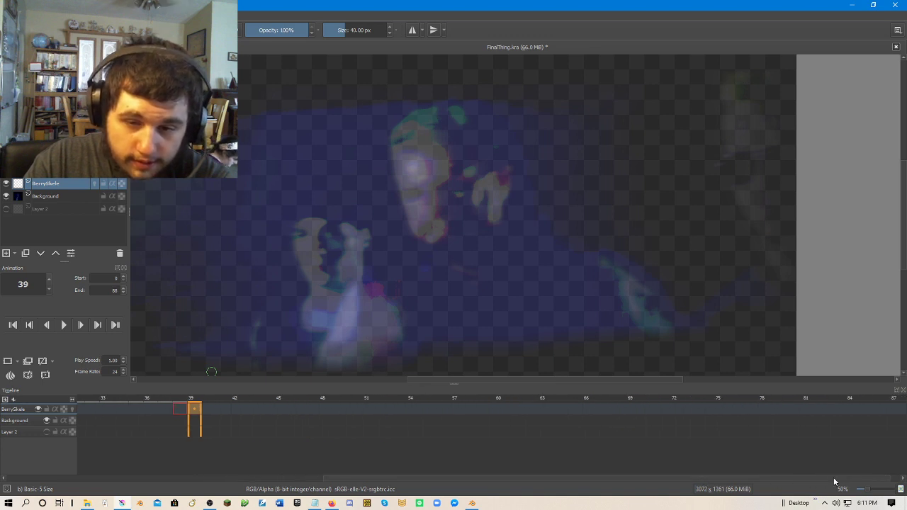
{"action": "left_click_drag", "start_coordinate": [201, 415], "coordinate": [853, 415]}
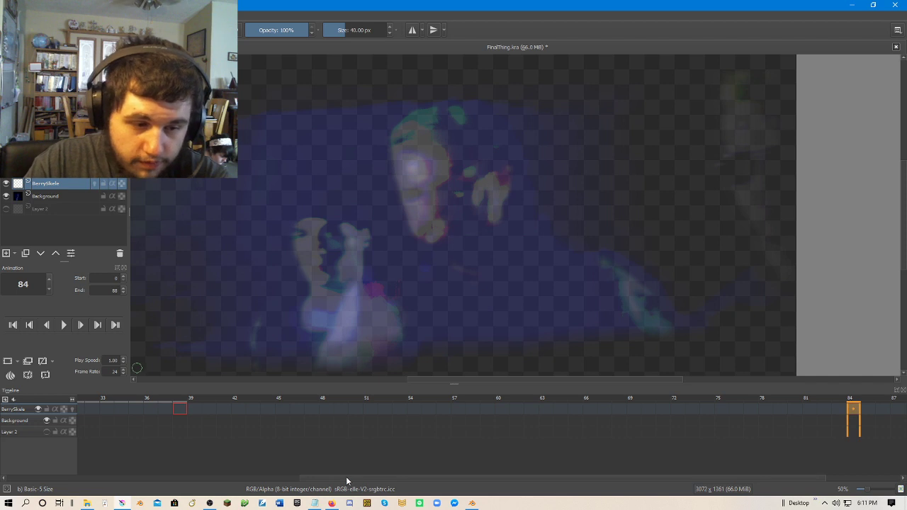
{"action": "left_click_drag", "start_coordinate": [346, 482], "coordinate": [62, 481]}
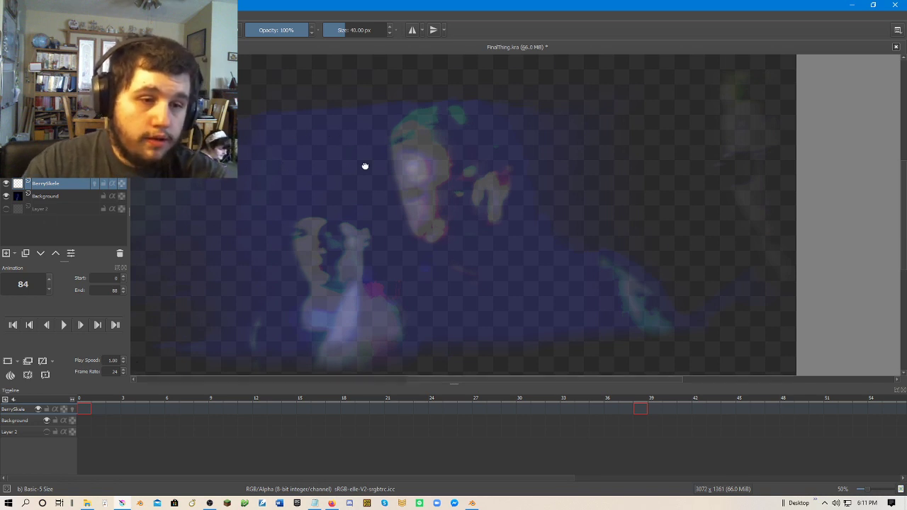
Sketch a round head with curved vertical and horizontal face guide lines over the central face, on frame 84 of BerrySkele.
{"action": "scroll", "coordinate": [365, 164], "scroll_direction": "up", "scroll_amount": 2}
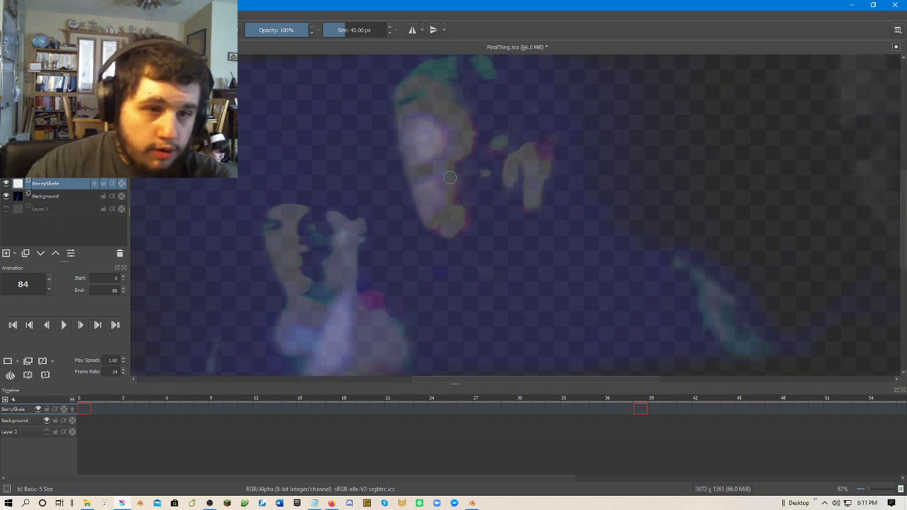
{"action": "scroll", "coordinate": [410, 169], "scroll_direction": "down", "scroll_amount": 2}
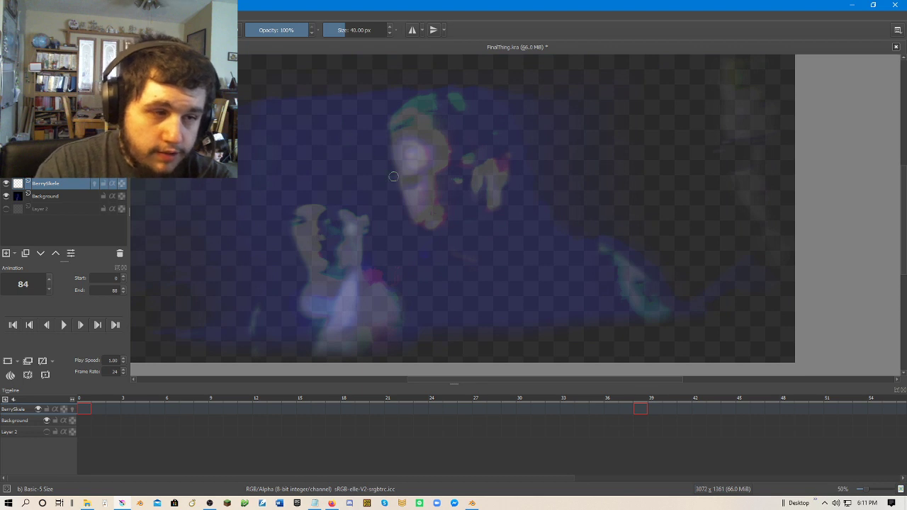
{"action": "mouse_move", "coordinate": [434, 226]}
{"action": "left_mouse_down"}
{"action": "mouse_move", "coordinate": [433, 126]}
{"action": "mouse_move", "coordinate": [421, 225]}
{"action": "left_mouse_up"}
{"action": "left_click_drag", "start_coordinate": [430, 138], "coordinate": [440, 215]}
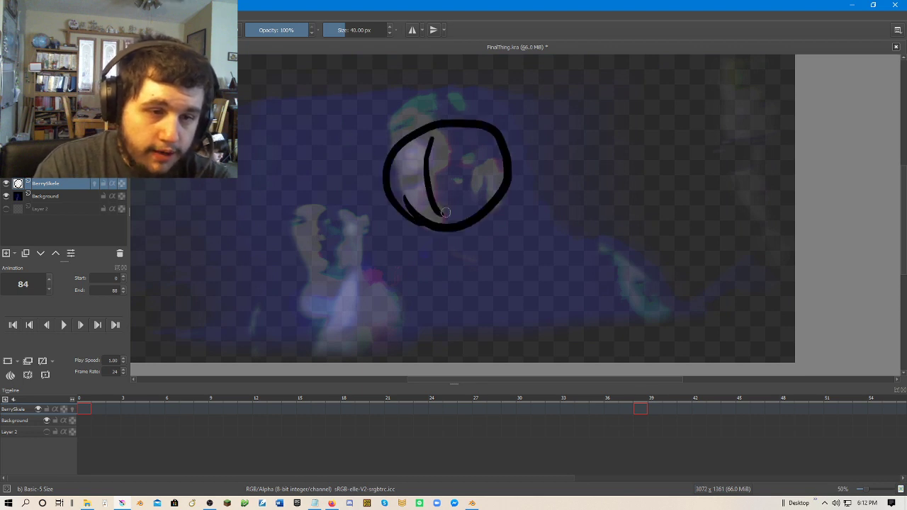
{"action": "left_click_drag", "start_coordinate": [395, 183], "coordinate": [486, 188]}
Try a stick body under the head with a slanted front line, a short back line and leg lines reaching the canvas edge.
{"action": "left_click_drag", "start_coordinate": [434, 228], "coordinate": [461, 361]}
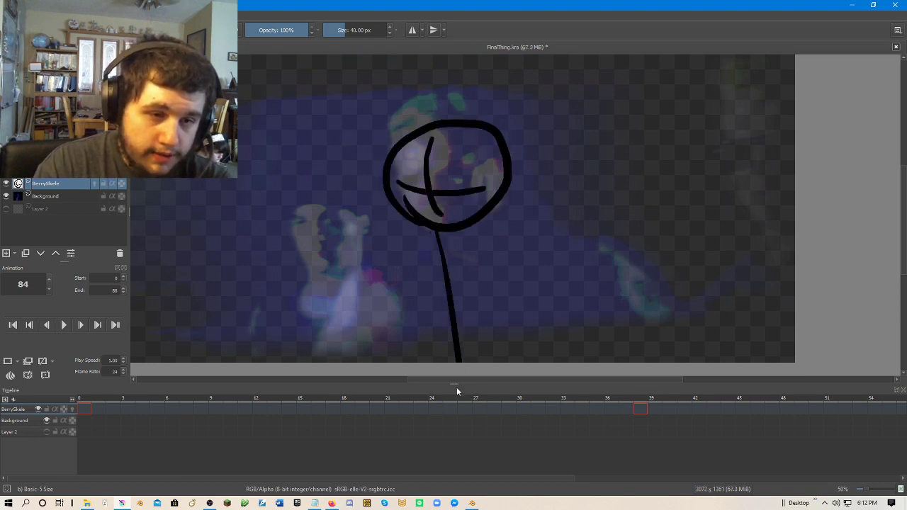
{"action": "key", "text": "ctrl+z"}
{"action": "left_click_drag", "start_coordinate": [441, 234], "coordinate": [471, 360]}
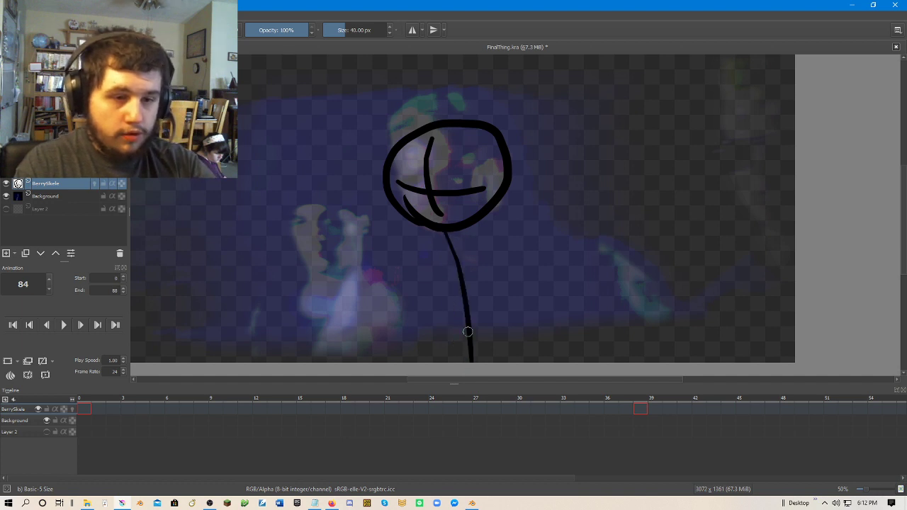
{"action": "key", "text": "ctrl+z"}
{"action": "mouse_move", "coordinate": [439, 236]}
{"action": "left_mouse_down"}
{"action": "mouse_move", "coordinate": [514, 229]}
{"action": "mouse_move", "coordinate": [481, 360]}
{"action": "left_mouse_up"}
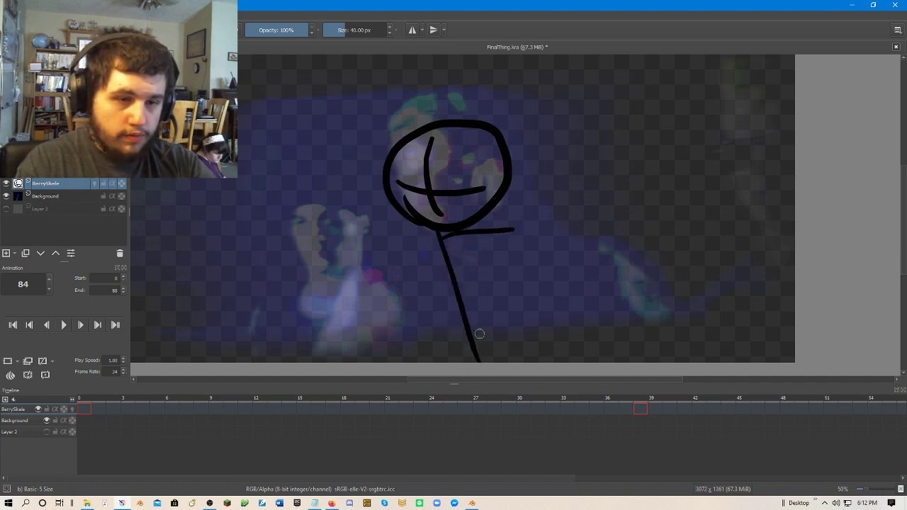
{"action": "left_click_drag", "start_coordinate": [498, 245], "coordinate": [499, 360]}
{"action": "left_click_drag", "start_coordinate": [440, 244], "coordinate": [414, 361]}
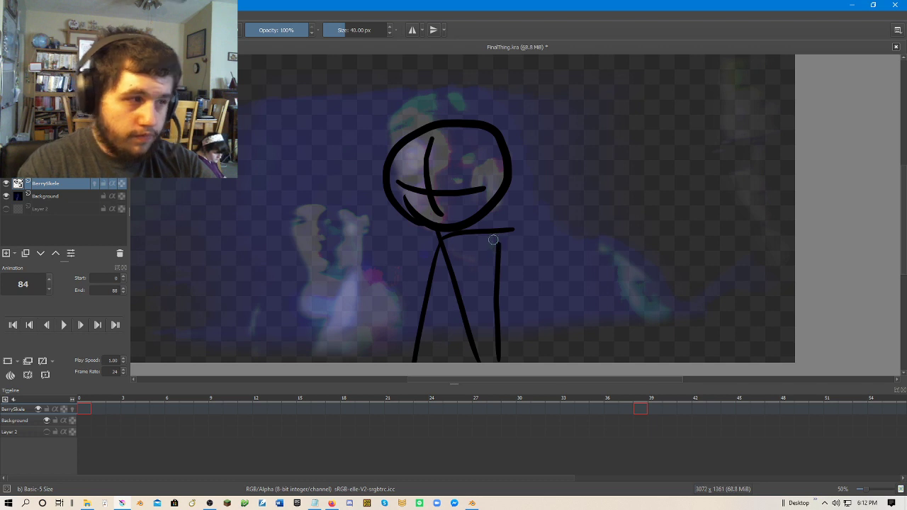
Check the reference clip in Blender, return to Krita and undo all body strokes below the head.
{"action": "key", "text": "alt+Tab"}
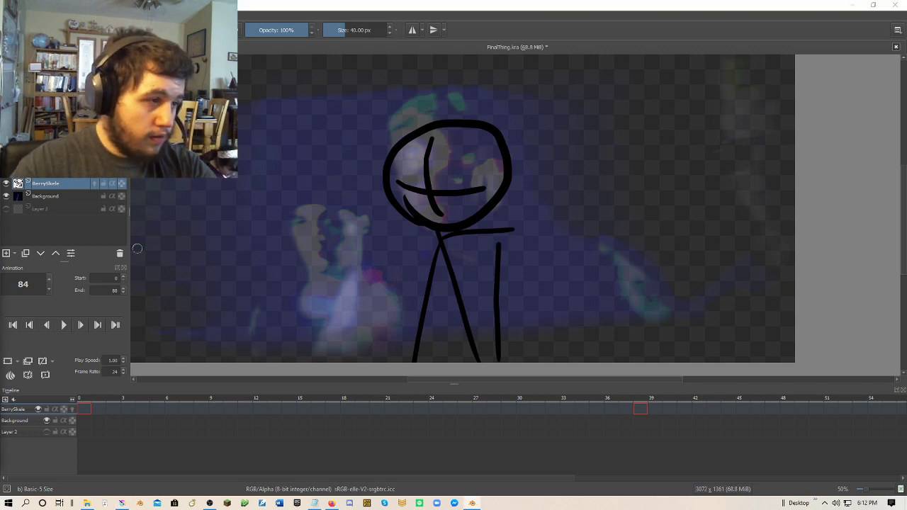
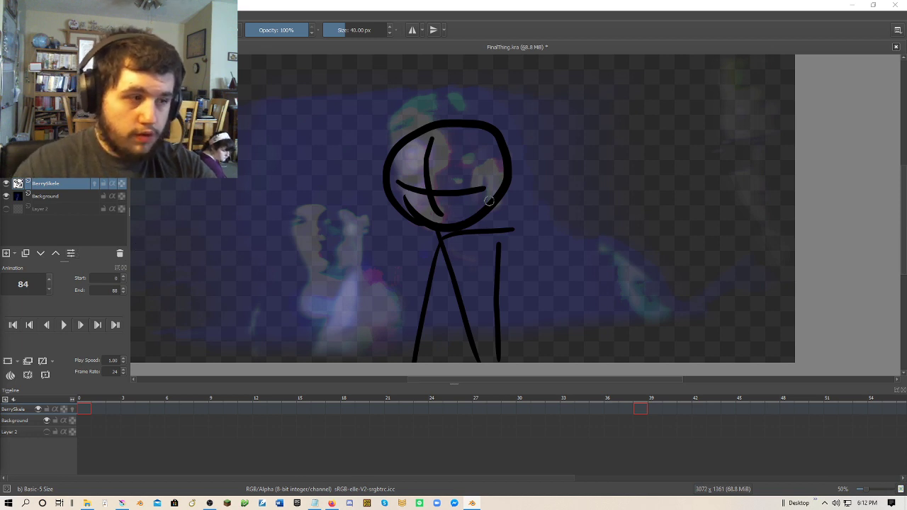
{"action": "left_click", "coordinate": [469, 48]}
{"action": "key", "text": "ctrl+z"}
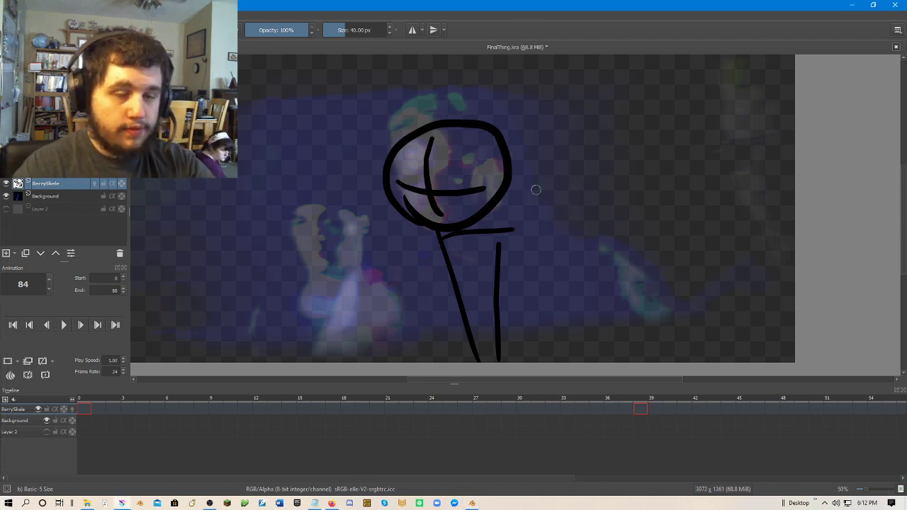
{"action": "key", "text": "ctrl+z"}
{"action": "key", "text": "ctrl+z"}
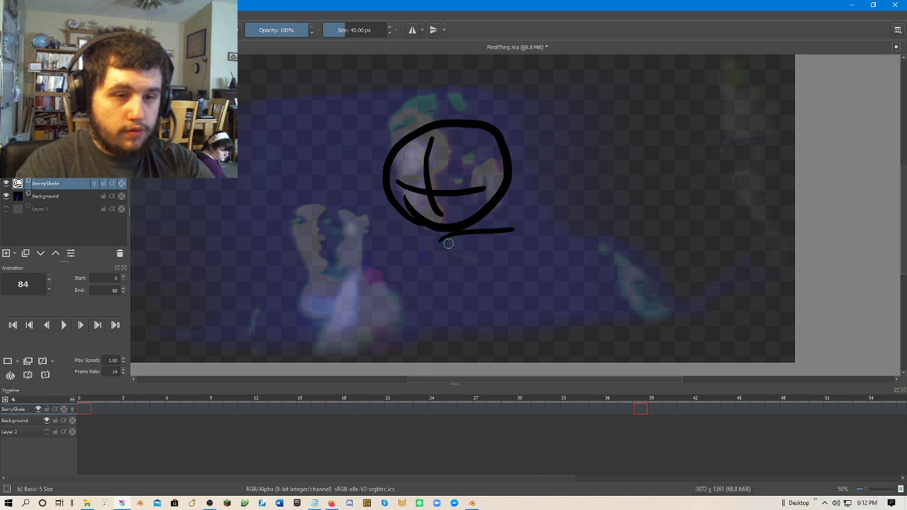
{"action": "key", "text": "ctrl+z"}
Redraw the body under the head as two pairs of long lines running down to the canvas edge.
{"action": "left_click_drag", "start_coordinate": [436, 234], "coordinate": [435, 373]}
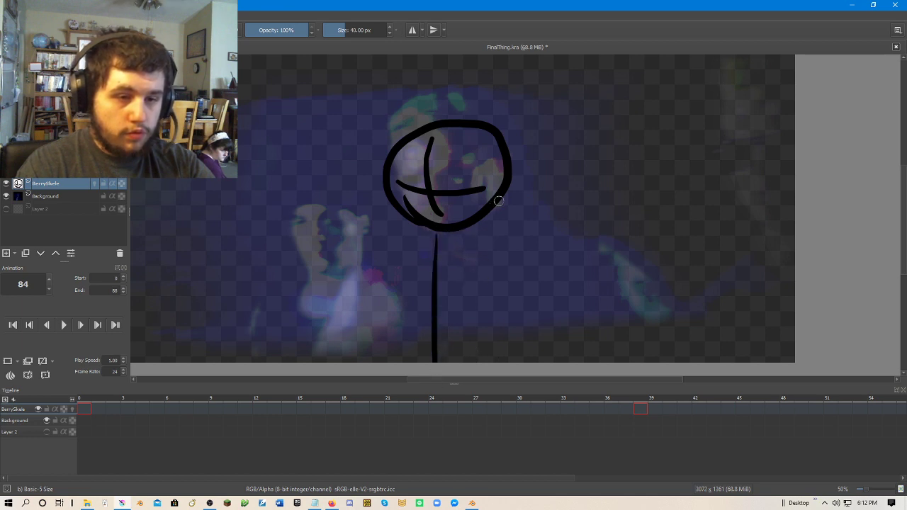
{"action": "left_click_drag", "start_coordinate": [489, 223], "coordinate": [524, 383]}
{"action": "key", "text": "ctrl+z"}
{"action": "left_click_drag", "start_coordinate": [489, 222], "coordinate": [504, 361]}
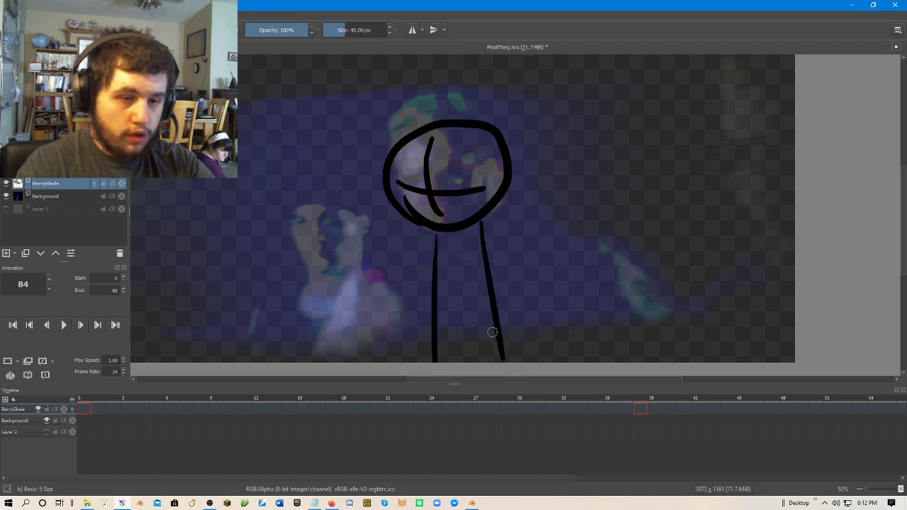
{"action": "key", "text": "ctrl+z"}
{"action": "left_click_drag", "start_coordinate": [488, 213], "coordinate": [517, 363]}
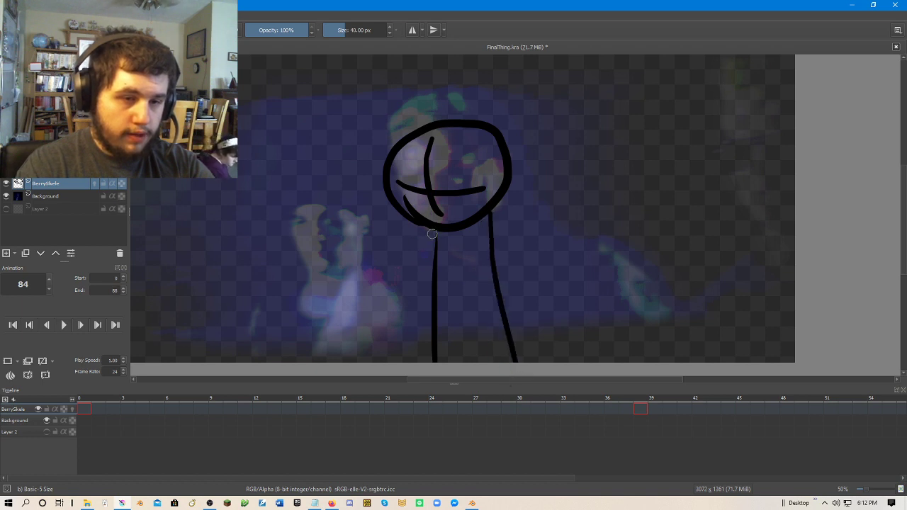
{"action": "left_click_drag", "start_coordinate": [432, 236], "coordinate": [416, 365]}
{"action": "left_click_drag", "start_coordinate": [487, 217], "coordinate": [536, 363]}
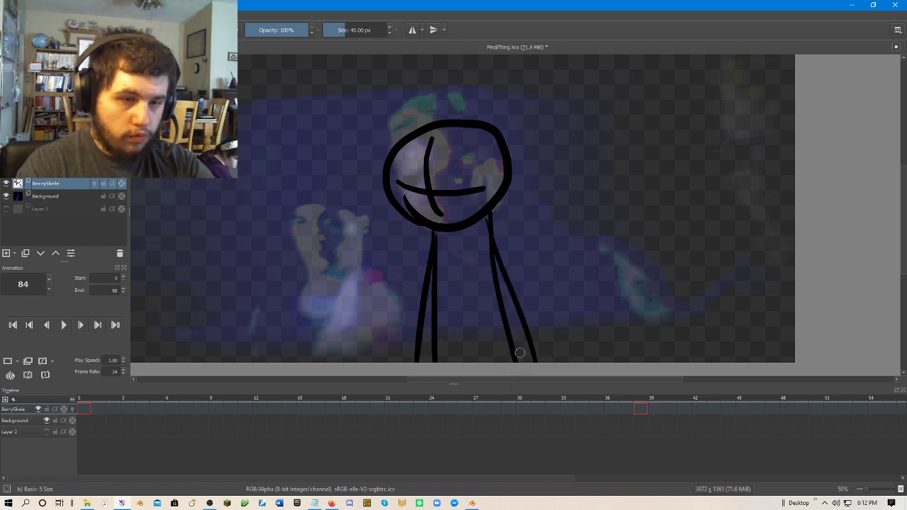
Remove the whole stick-figure sketch from frame 84 of BerrySkele, leaving the blank key frame in place.
{"action": "scroll", "coordinate": [519, 352], "scroll_direction": "down", "scroll_amount": 4}
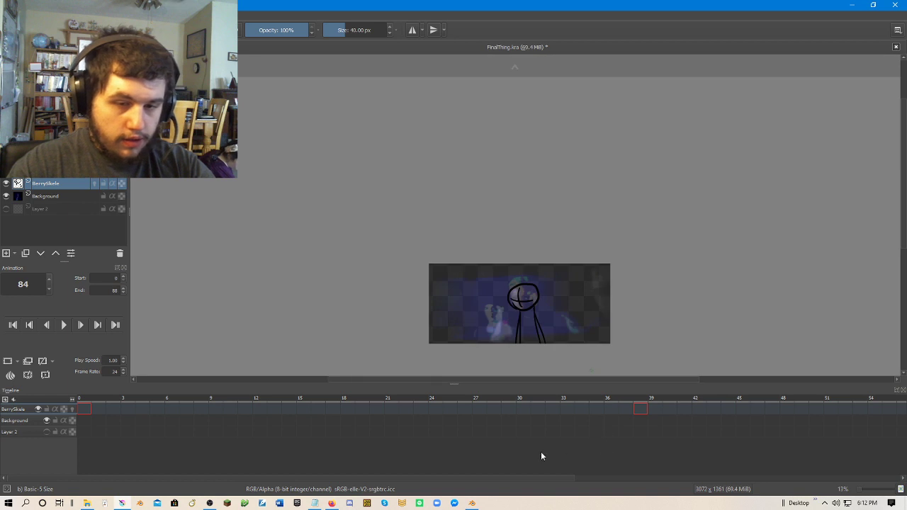
{"action": "left_click_drag", "start_coordinate": [429, 476], "coordinate": [799, 472]}
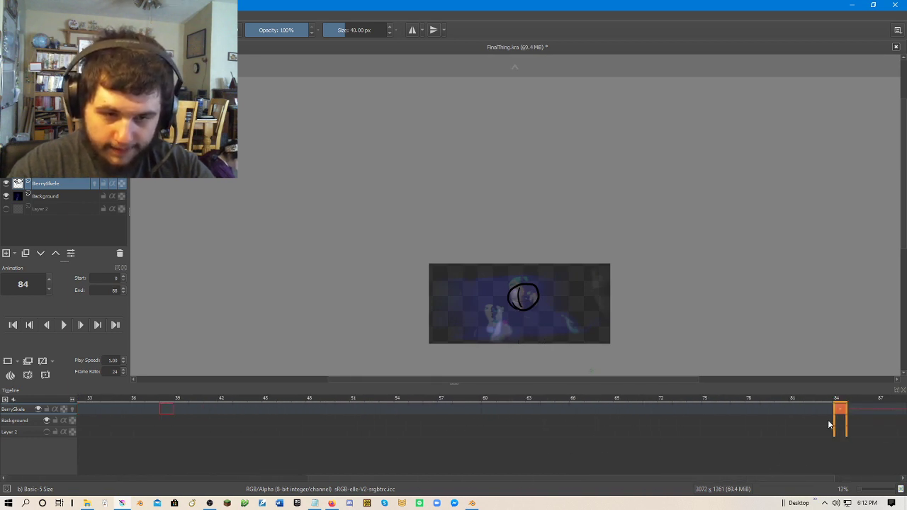
{"action": "key", "text": "Delete"}
{"action": "left_click", "coordinate": [805, 414]}
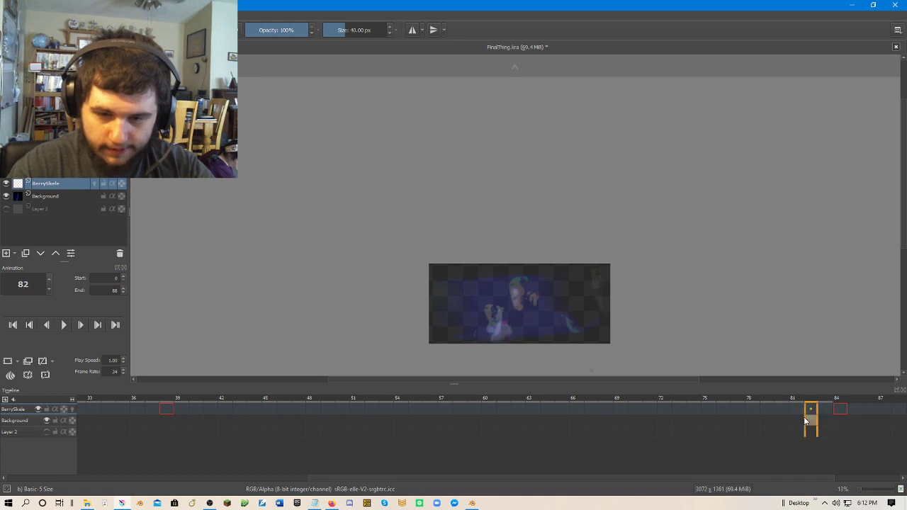
{"action": "left_click", "coordinate": [837, 410]}
Return to frame 0 of the BerrySkele layer with the background figures enlarged for drawing.
{"action": "left_click_drag", "start_coordinate": [697, 479], "coordinate": [328, 489]}
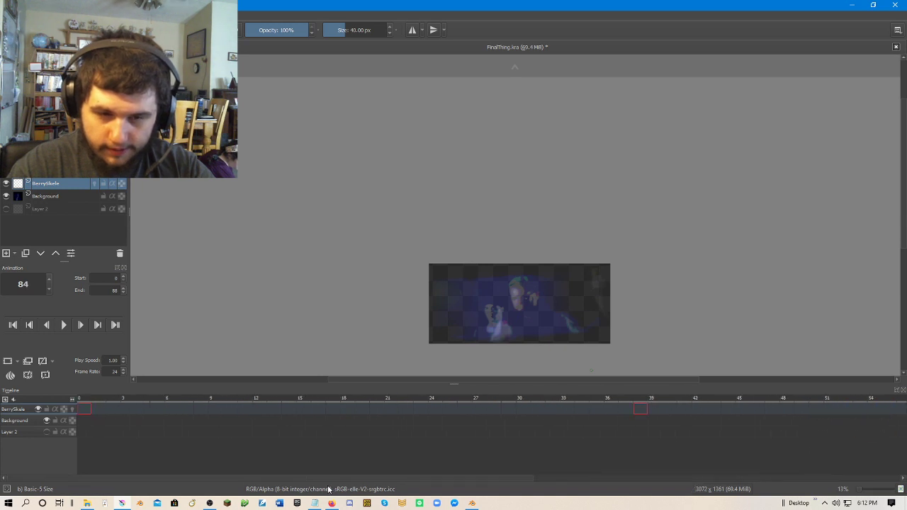
{"action": "left_click", "coordinate": [84, 409]}
{"action": "scroll", "coordinate": [507, 214], "scroll_direction": "up", "scroll_amount": 5}
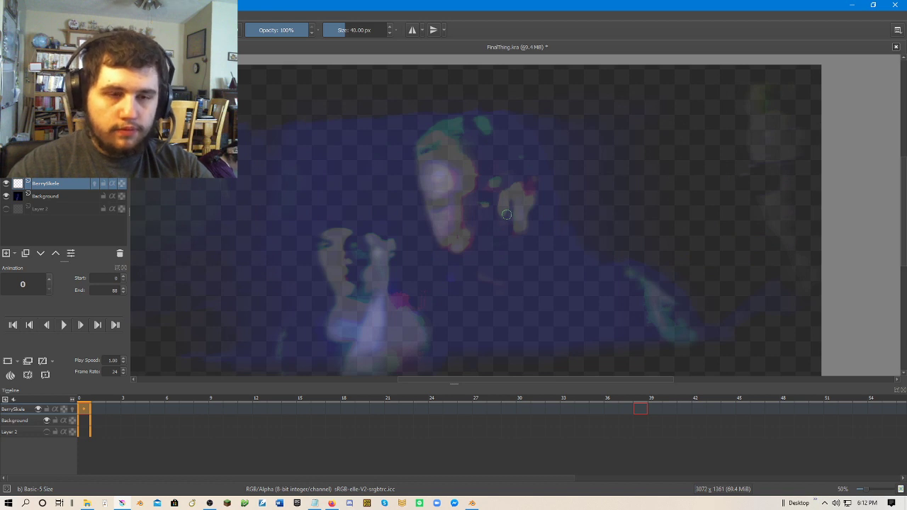
Draw a large head circle over the central background figure on frame 0 and try out face guide lines.
{"action": "left_click_drag", "start_coordinate": [550, 221], "coordinate": [550, 187]}
{"action": "scroll", "coordinate": [552, 186], "scroll_direction": "up", "scroll_amount": 1}
{"action": "scroll", "coordinate": [552, 186], "scroll_direction": "down", "scroll_amount": 1}
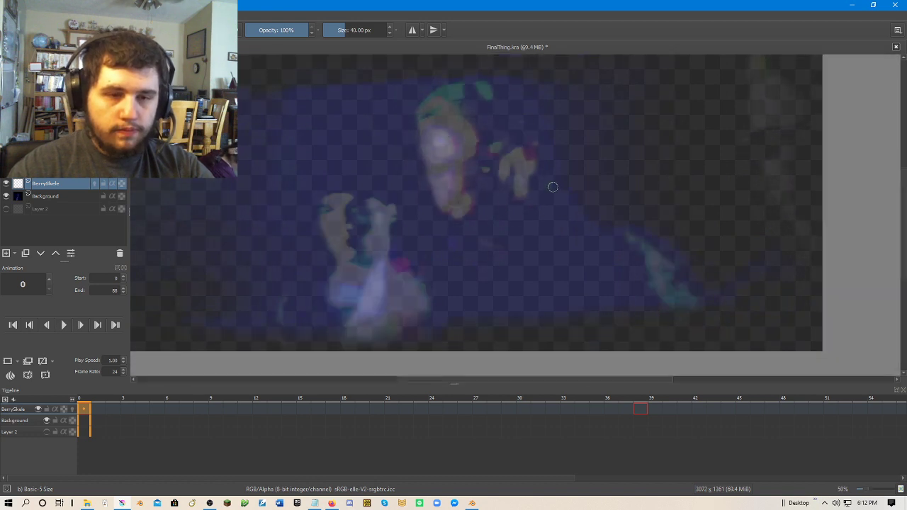
{"action": "mouse_move", "coordinate": [466, 212]}
{"action": "left_mouse_down"}
{"action": "mouse_move", "coordinate": [434, 123]}
{"action": "mouse_move", "coordinate": [504, 206]}
{"action": "mouse_move", "coordinate": [455, 213]}
{"action": "mouse_move", "coordinate": [493, 130]}
{"action": "mouse_move", "coordinate": [448, 222]}
{"action": "mouse_move", "coordinate": [425, 200]}
{"action": "left_mouse_up"}
{"action": "key", "text": "ctrl+z"}
{"action": "left_click_drag", "start_coordinate": [471, 151], "coordinate": [462, 223]}
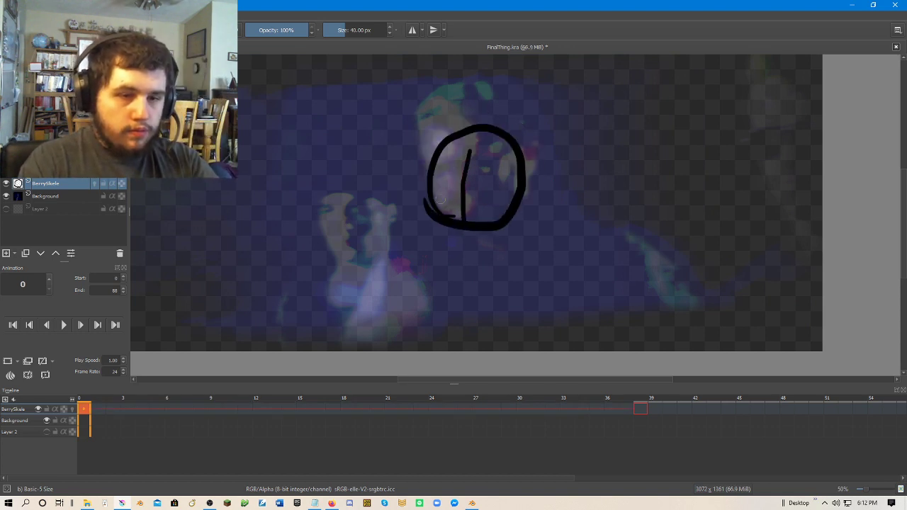
{"action": "left_click_drag", "start_coordinate": [433, 198], "coordinate": [521, 194]}
{"action": "key", "text": "ctrl+z"}
{"action": "key", "text": "ctrl+z"}
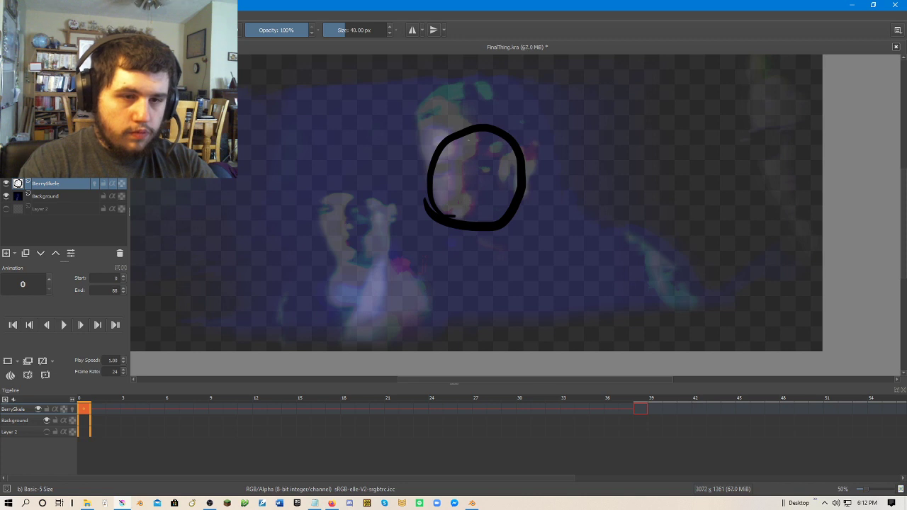
Redraw the vertical and horizontal face guides until they form a cross inside the head circle on frame 0.
{"action": "left_click_drag", "start_coordinate": [466, 141], "coordinate": [462, 226]}
{"action": "left_click_drag", "start_coordinate": [430, 185], "coordinate": [493, 184]}
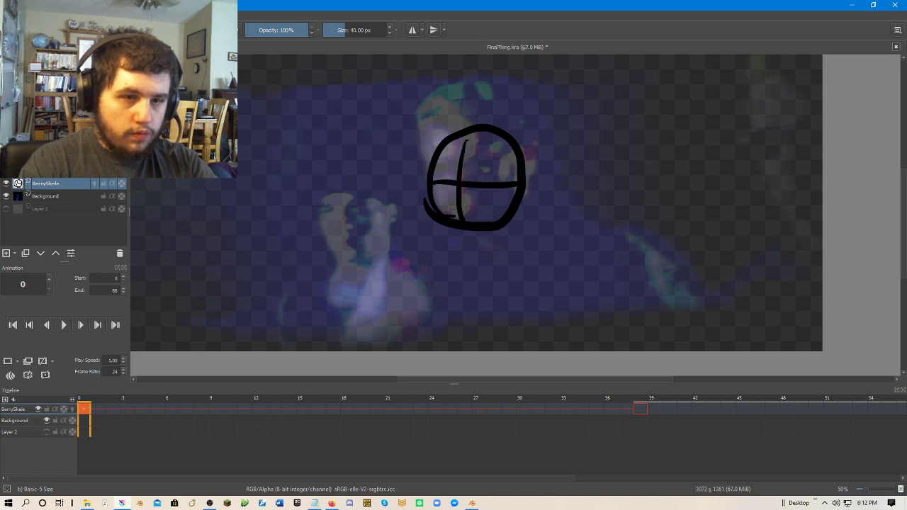
{"action": "key", "text": "ctrl+z"}
{"action": "key", "text": "ctrl+z"}
{"action": "left_click_drag", "start_coordinate": [472, 137], "coordinate": [470, 221]}
{"action": "key", "text": "ctrl+z"}
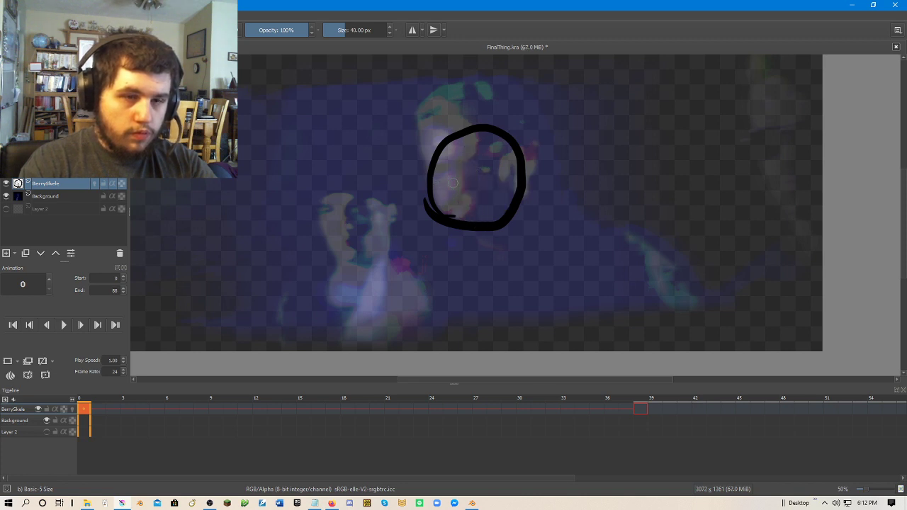
{"action": "left_click_drag", "start_coordinate": [475, 148], "coordinate": [471, 222]}
{"action": "left_click_drag", "start_coordinate": [433, 185], "coordinate": [518, 182]}
Draw two pairs of long body and arm lines from the head down to the canvas edge on frame 0.
{"action": "left_click_drag", "start_coordinate": [455, 228], "coordinate": [454, 350]}
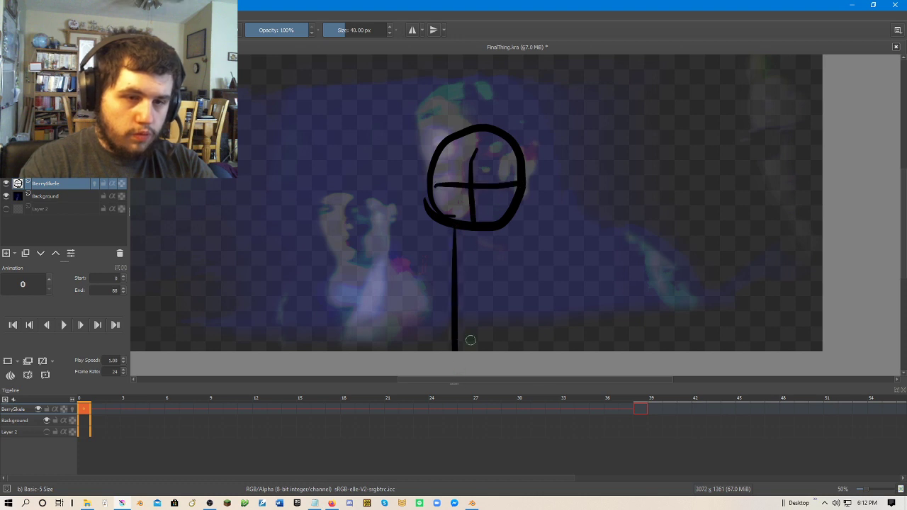
{"action": "left_click_drag", "start_coordinate": [509, 222], "coordinate": [528, 349]}
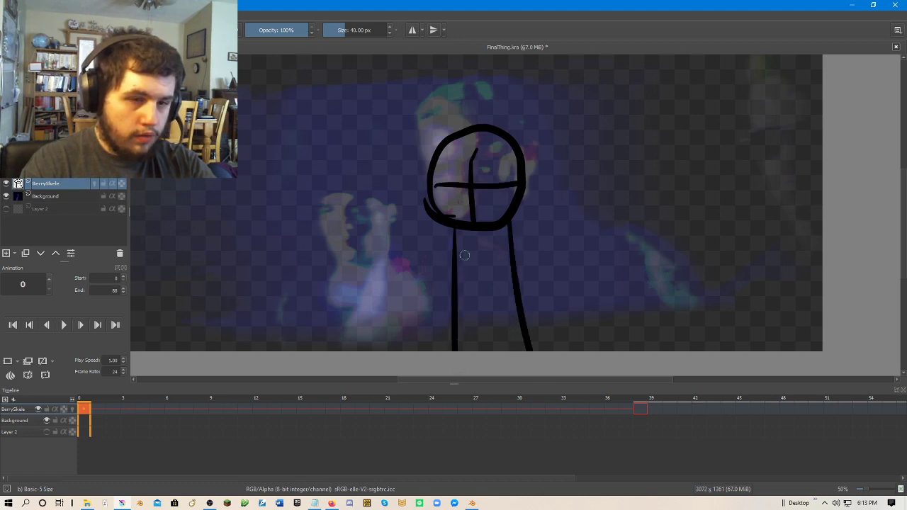
{"action": "left_click_drag", "start_coordinate": [451, 224], "coordinate": [433, 350]}
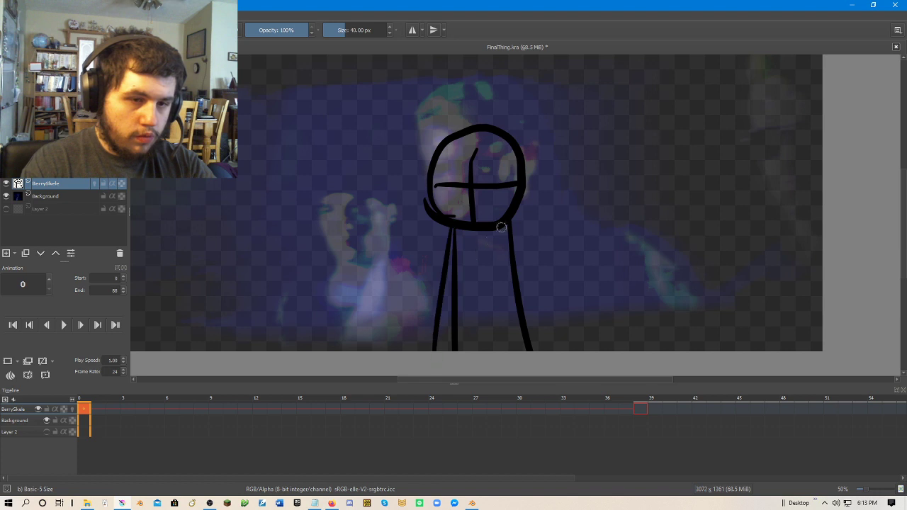
{"action": "left_click_drag", "start_coordinate": [508, 221], "coordinate": [560, 346]}
Go to BerrySkele frame 38, turn on onion skins, and draw the head circle with lowered cross guides.
{"action": "left_click", "coordinate": [640, 408]}
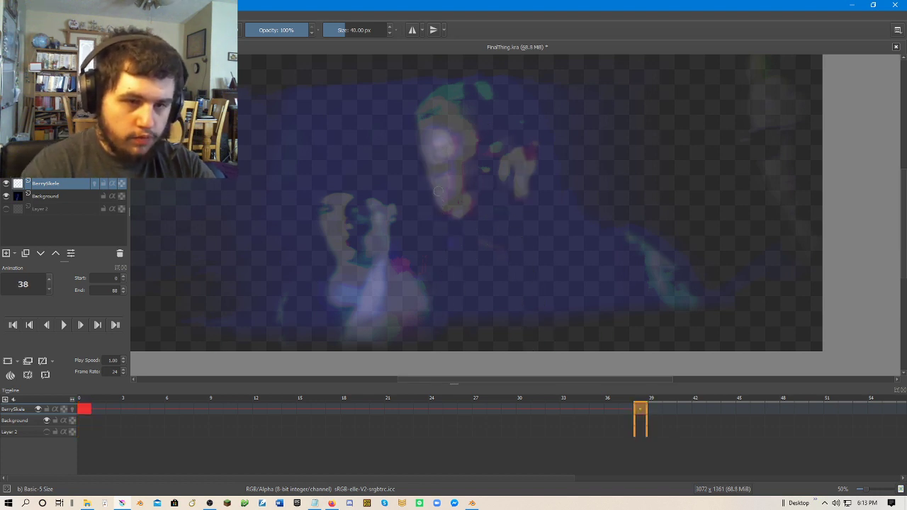
{"action": "mouse_move", "coordinate": [465, 210]}
{"action": "left_mouse_down"}
{"action": "mouse_move", "coordinate": [458, 130]}
{"action": "mouse_move", "coordinate": [518, 146]}
{"action": "mouse_move", "coordinate": [518, 187]}
{"action": "mouse_move", "coordinate": [502, 219]}
{"action": "mouse_move", "coordinate": [432, 211]}
{"action": "left_mouse_up"}
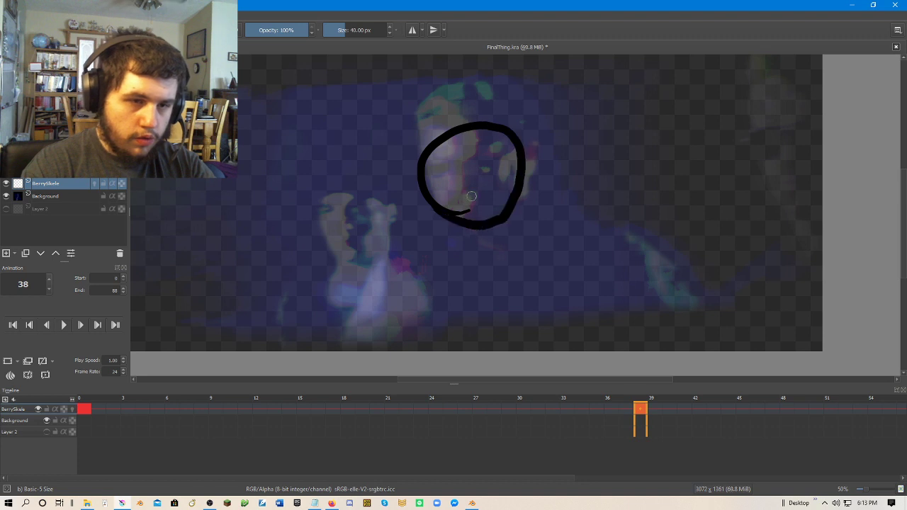
{"action": "left_click", "coordinate": [71, 409]}
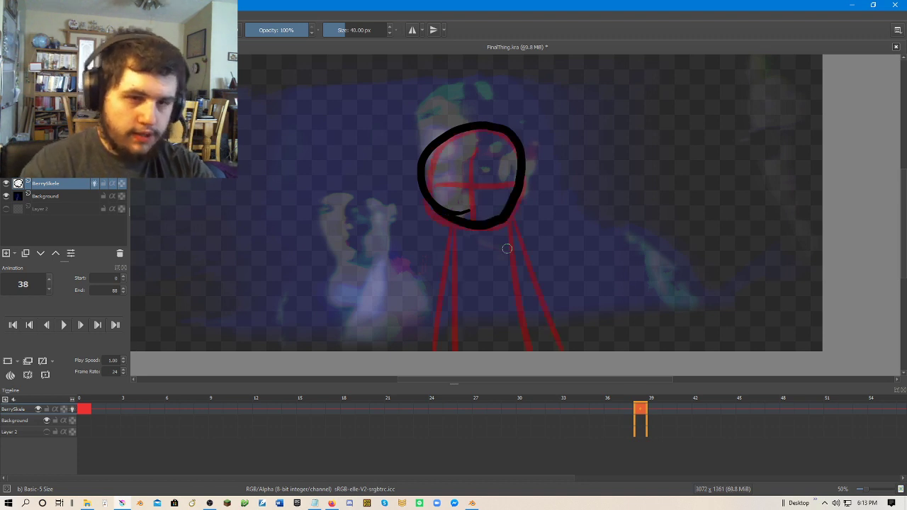
{"action": "mouse_move", "coordinate": [467, 148]}
{"action": "left_mouse_down"}
{"action": "mouse_move", "coordinate": [460, 206]}
{"action": "mouse_move", "coordinate": [511, 186]}
{"action": "left_mouse_up"}
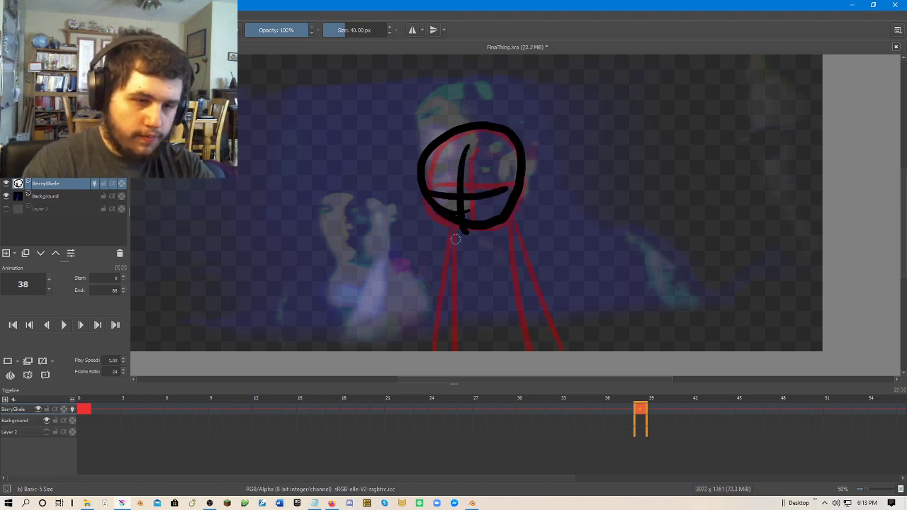
Draw the two body lines, bent arms and a small round hand near the chin on frame 38.
{"action": "left_click_drag", "start_coordinate": [461, 231], "coordinate": [465, 350]}
{"action": "left_click_drag", "start_coordinate": [511, 221], "coordinate": [530, 350]}
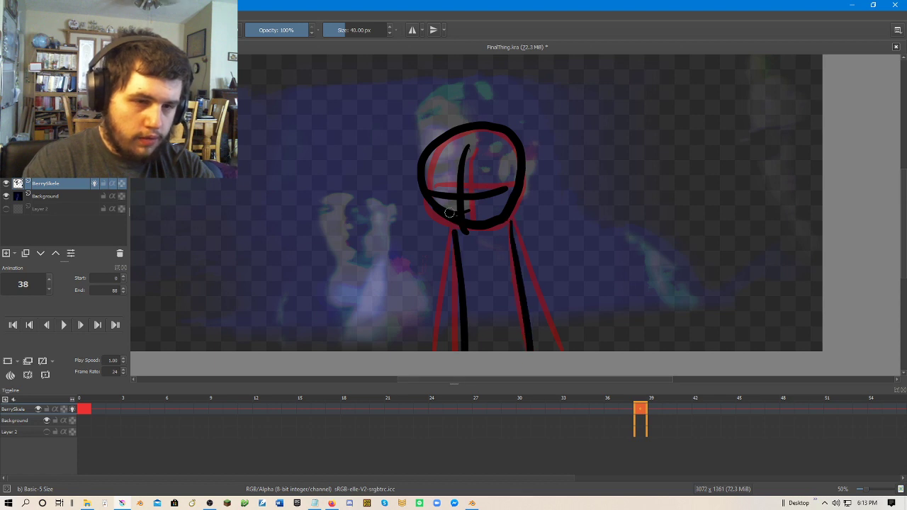
{"action": "mouse_move", "coordinate": [464, 217]}
{"action": "left_mouse_down"}
{"action": "mouse_move", "coordinate": [445, 285]}
{"action": "mouse_move", "coordinate": [492, 226]}
{"action": "mouse_move", "coordinate": [492, 211]}
{"action": "mouse_move", "coordinate": [538, 268]}
{"action": "mouse_move", "coordinate": [554, 322]}
{"action": "mouse_move", "coordinate": [536, 344]}
{"action": "left_mouse_up"}
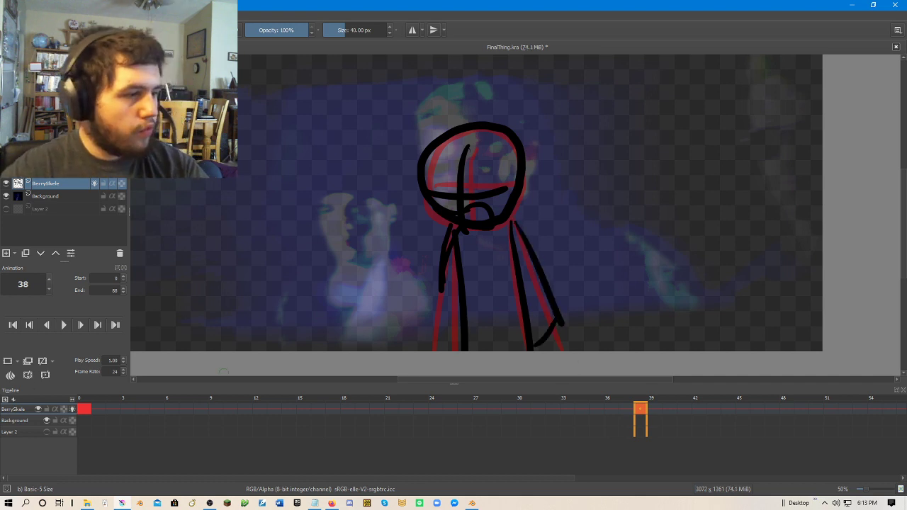
Check the reference clip in Blender, then return to Krita and review the frame 38 sketch against it.
{"action": "key", "text": "alt+Tab"}
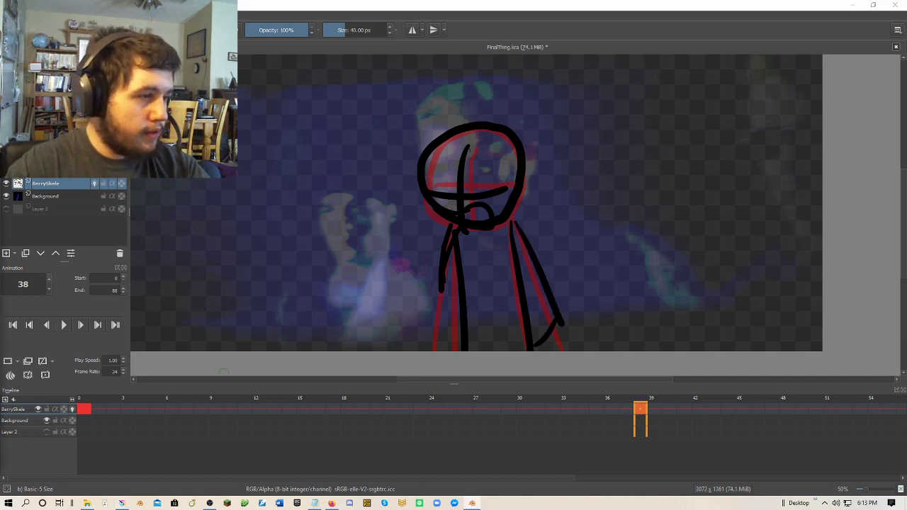
{"action": "left_click", "coordinate": [560, 10]}
{"action": "left_click_drag", "start_coordinate": [570, 243], "coordinate": [528, 251]}
{"action": "scroll", "coordinate": [529, 250], "scroll_direction": "down", "scroll_amount": 1}
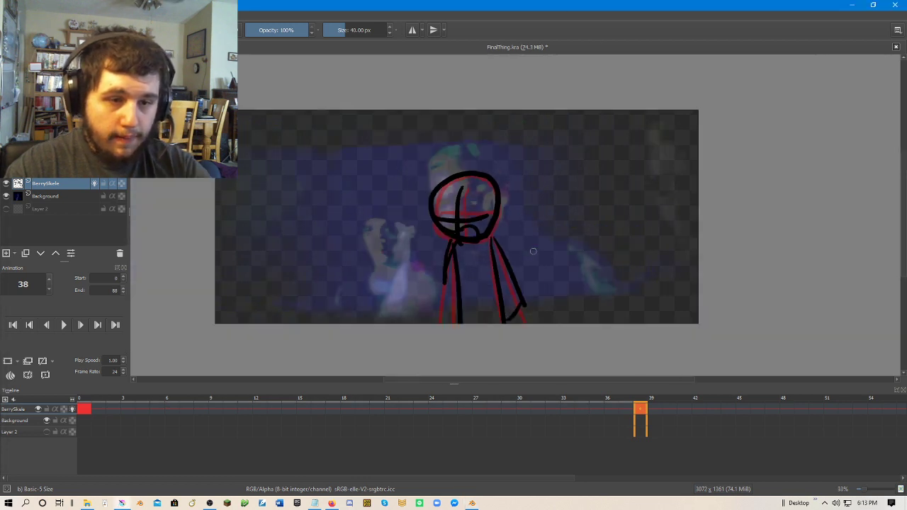
{"action": "scroll", "coordinate": [533, 252], "scroll_direction": "up", "scroll_amount": 1}
{"action": "scroll", "coordinate": [533, 252], "scroll_direction": "down", "scroll_amount": 2}
{"action": "scroll", "coordinate": [531, 251], "scroll_direction": "up", "scroll_amount": 2}
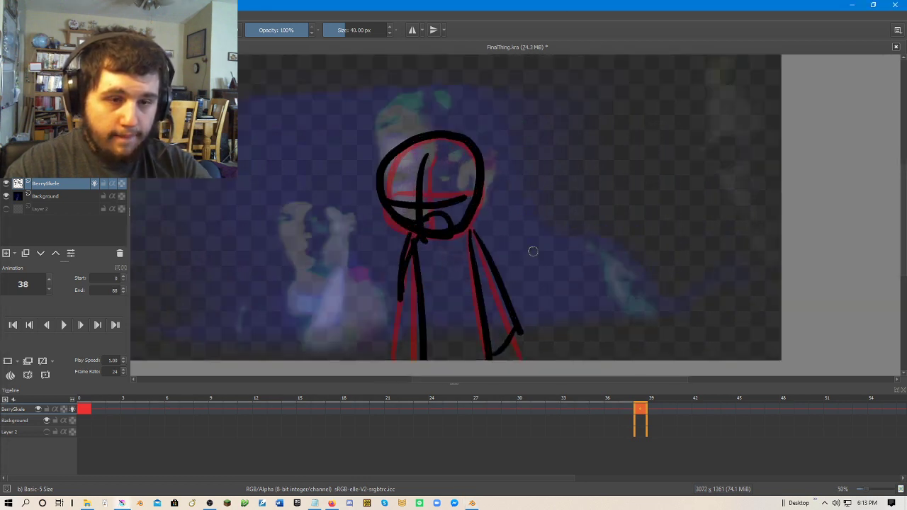
Undo the arm, body and head strokes of the sketch on frame 38.
{"action": "key", "text": "ctrl+z"}
{"action": "key", "text": "ctrl+z"}
{"action": "key", "text": "ctrl+z"}
{"action": "key", "text": "ctrl+z"}
{"action": "key", "text": "ctrl+z"}
{"action": "key", "text": "ctrl+z"}
{"action": "key", "text": "ctrl+z"}
{"action": "key", "text": "ctrl+z"}
{"action": "key", "text": "ctrl+z"}
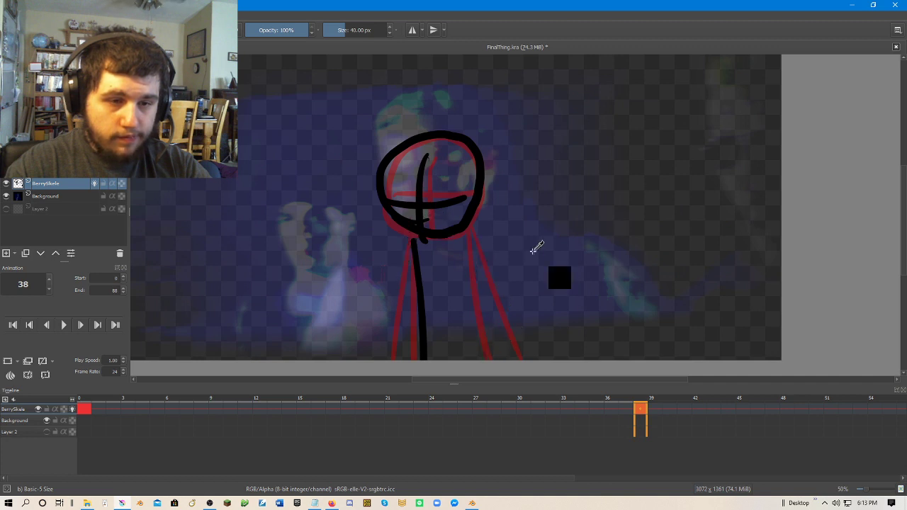
{"action": "key", "text": "ctrl+z"}
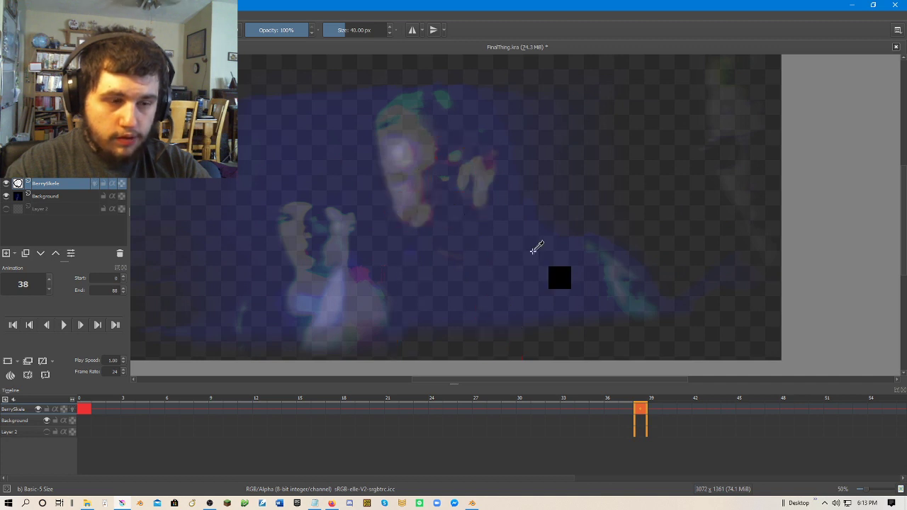
Return to frame 0 and undo the entire skeleton sketch there, leaving a blank drawing.
{"action": "left_click", "coordinate": [86, 409]}
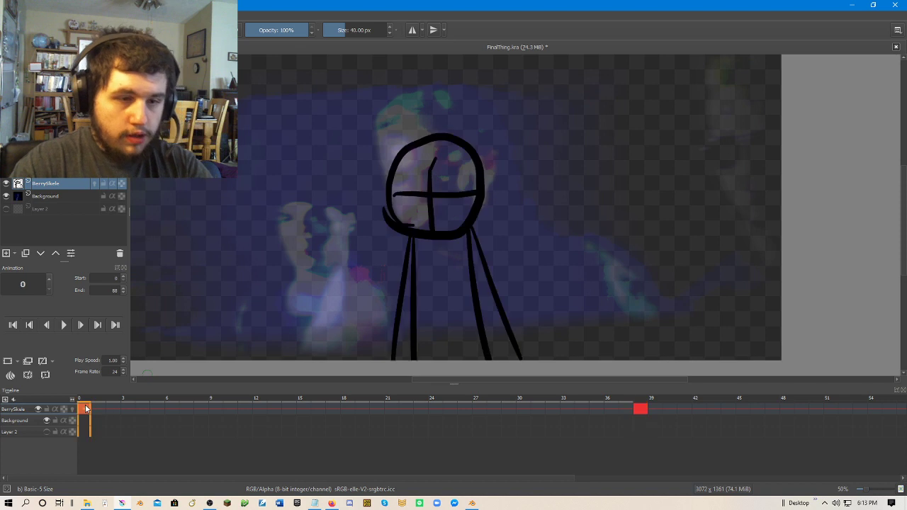
{"action": "key", "text": "ctrl+z"}
{"action": "key", "text": "ctrl+z"}
{"action": "key", "text": "ctrl+z"}
{"action": "key", "text": "ctrl+z"}
{"action": "key", "text": "ctrl+z"}
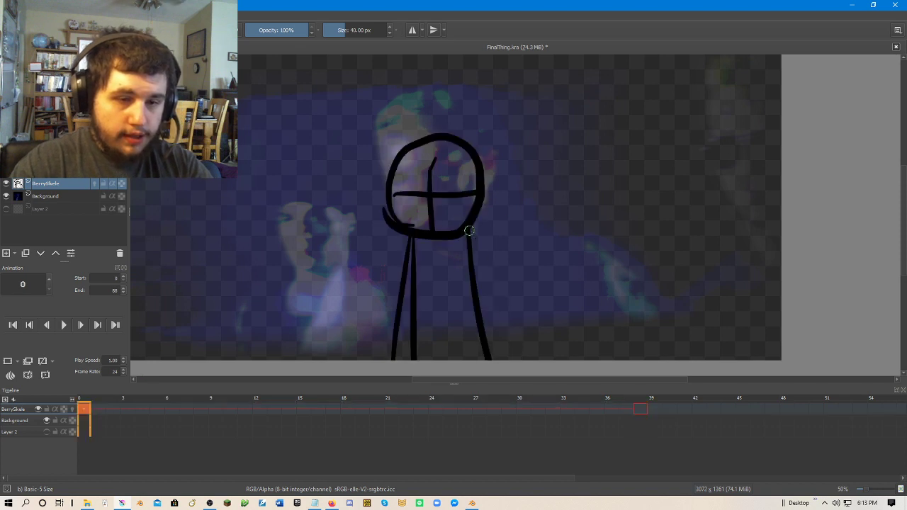
{"action": "key", "text": "ctrl+z"}
{"action": "key", "text": "ctrl+z"}
{"action": "key", "text": "ctrl+z"}
{"action": "key", "text": "ctrl+z"}
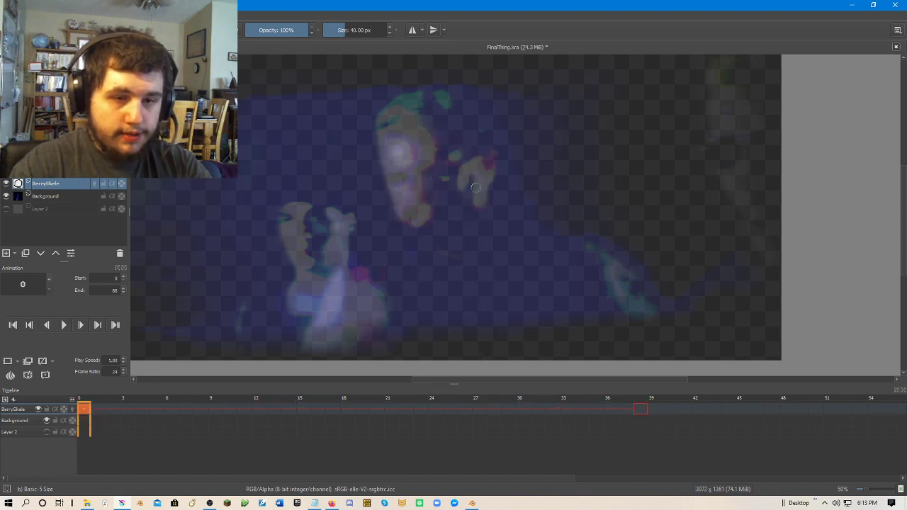
Try a wide shoulder line with two slanted torso sides on frame 0, then undo it.
{"action": "mouse_move", "coordinate": [379, 258]}
{"action": "left_mouse_down"}
{"action": "mouse_move", "coordinate": [617, 234]}
{"action": "mouse_move", "coordinate": [565, 398]}
{"action": "left_mouse_up"}
{"action": "left_click_drag", "start_coordinate": [398, 256], "coordinate": [425, 365]}
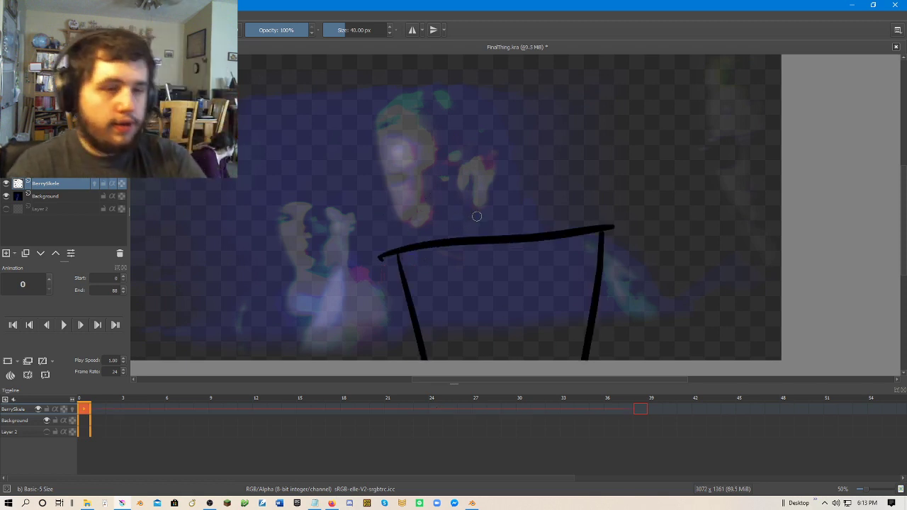
{"action": "key", "text": "ctrl+z"}
{"action": "key", "text": "ctrl+z"}
{"action": "key", "text": "ctrl+z"}
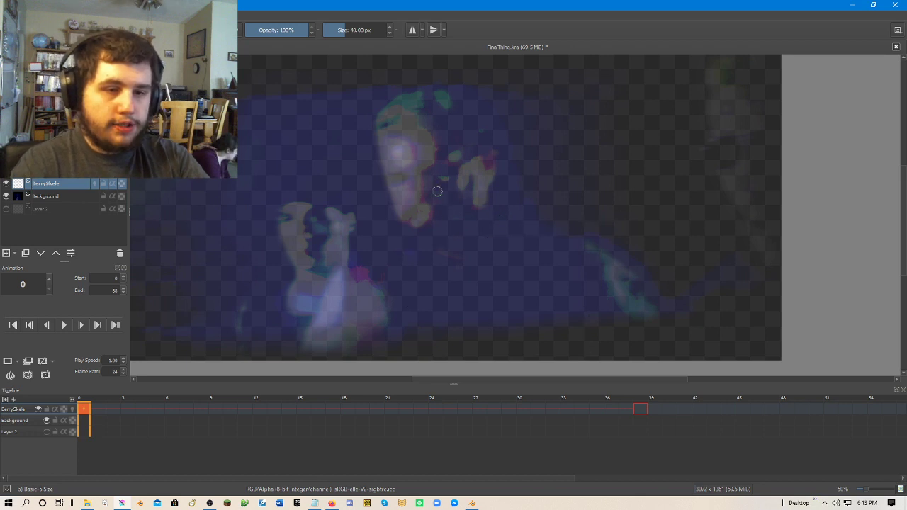
Draw a larger head circle on frame 0 with a vertical and a horizontal face guide inside it.
{"action": "mouse_move", "coordinate": [427, 206]}
{"action": "left_mouse_down"}
{"action": "mouse_move", "coordinate": [465, 101]}
{"action": "mouse_move", "coordinate": [510, 156]}
{"action": "mouse_move", "coordinate": [480, 215]}
{"action": "mouse_move", "coordinate": [391, 189]}
{"action": "left_mouse_up"}
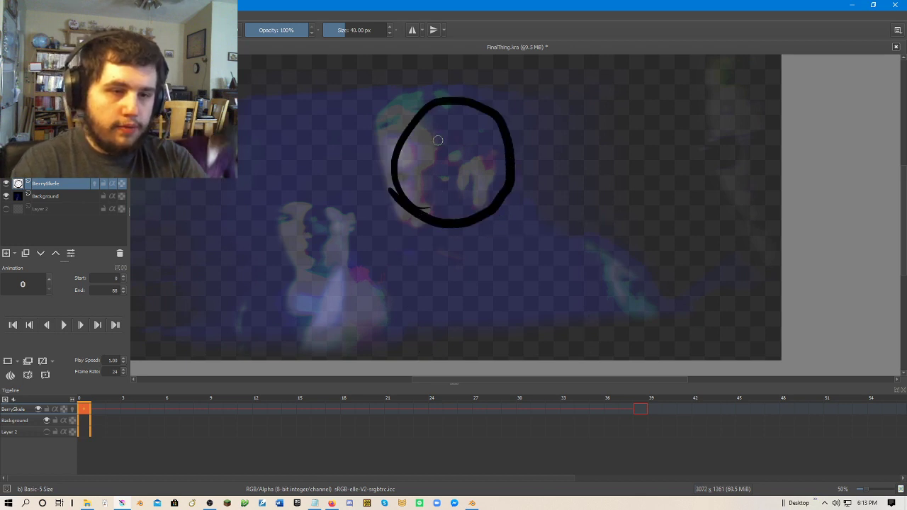
{"action": "key", "text": "ctrl+z"}
{"action": "mouse_move", "coordinate": [430, 104]}
{"action": "left_mouse_down"}
{"action": "mouse_move", "coordinate": [481, 213]}
{"action": "mouse_move", "coordinate": [496, 124]}
{"action": "mouse_move", "coordinate": [396, 126]}
{"action": "mouse_move", "coordinate": [427, 215]}
{"action": "left_mouse_up"}
{"action": "left_click_drag", "start_coordinate": [393, 182], "coordinate": [492, 184]}
Draw two body lines and two outward-slanting arm lines from below the head to the canvas edge on frame 0.
{"action": "left_click_drag", "start_coordinate": [427, 228], "coordinate": [436, 360]}
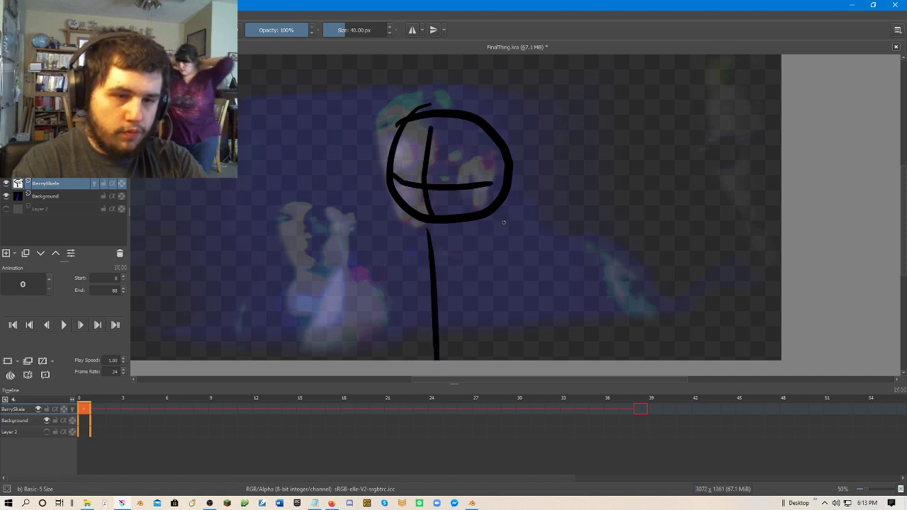
{"action": "left_click_drag", "start_coordinate": [503, 223], "coordinate": [530, 359]}
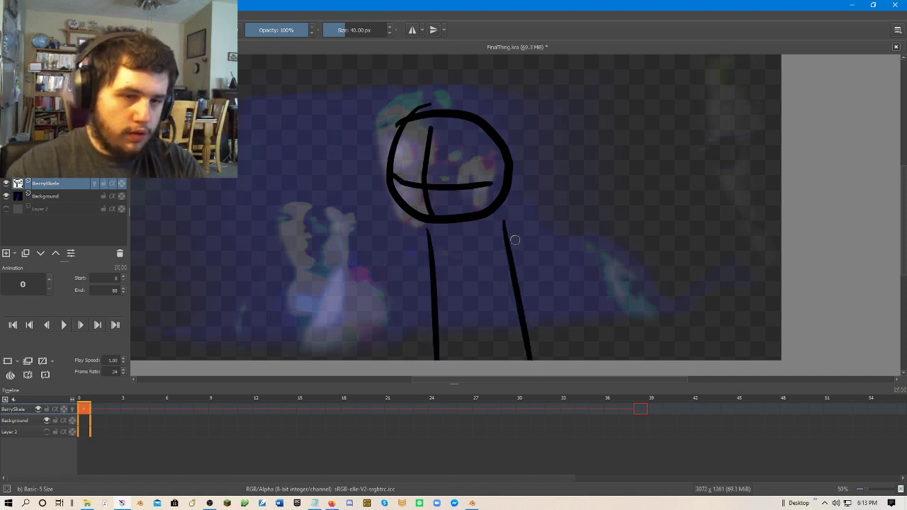
{"action": "scroll", "coordinate": [563, 230], "scroll_direction": "down", "scroll_amount": 1}
{"action": "scroll", "coordinate": [563, 230], "scroll_direction": "up", "scroll_amount": 1}
{"action": "left_click_drag", "start_coordinate": [537, 245], "coordinate": [571, 209]}
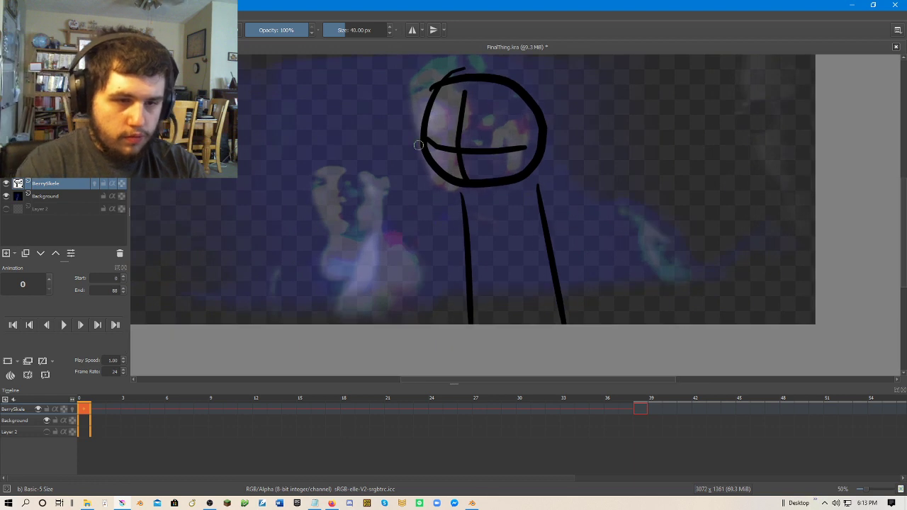
{"action": "left_click_drag", "start_coordinate": [466, 190], "coordinate": [432, 324]}
{"action": "left_click_drag", "start_coordinate": [537, 176], "coordinate": [618, 324]}
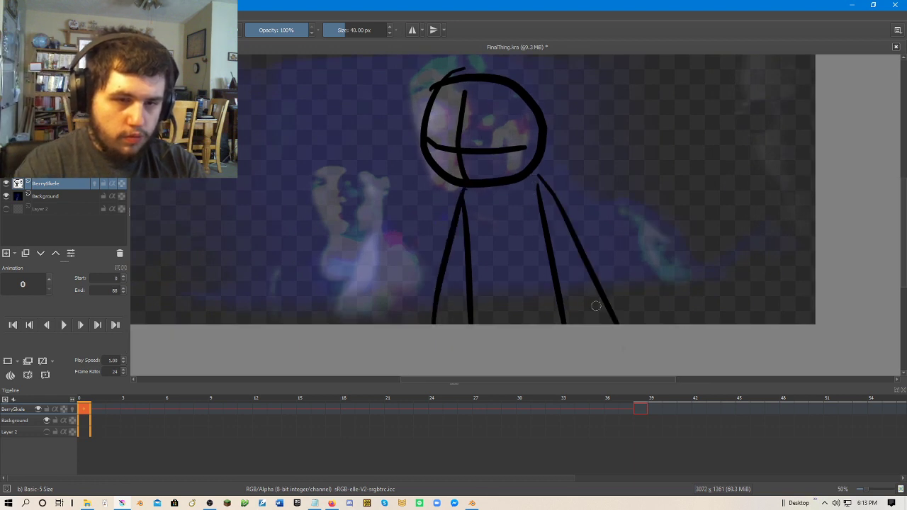
Go to BerrySkele frame 38, turn on onion skins, and draw the head circle with a cross of face guides.
{"action": "left_click_drag", "start_coordinate": [553, 231], "coordinate": [529, 275]}
{"action": "scroll", "coordinate": [549, 264], "scroll_direction": "down", "scroll_amount": 1}
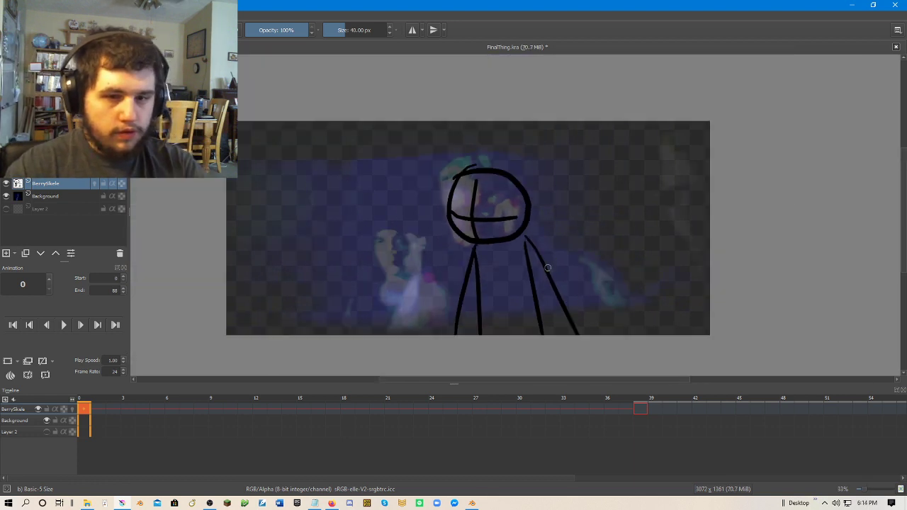
{"action": "scroll", "coordinate": [548, 271], "scroll_direction": "up", "scroll_amount": 1}
{"action": "left_click", "coordinate": [642, 409]}
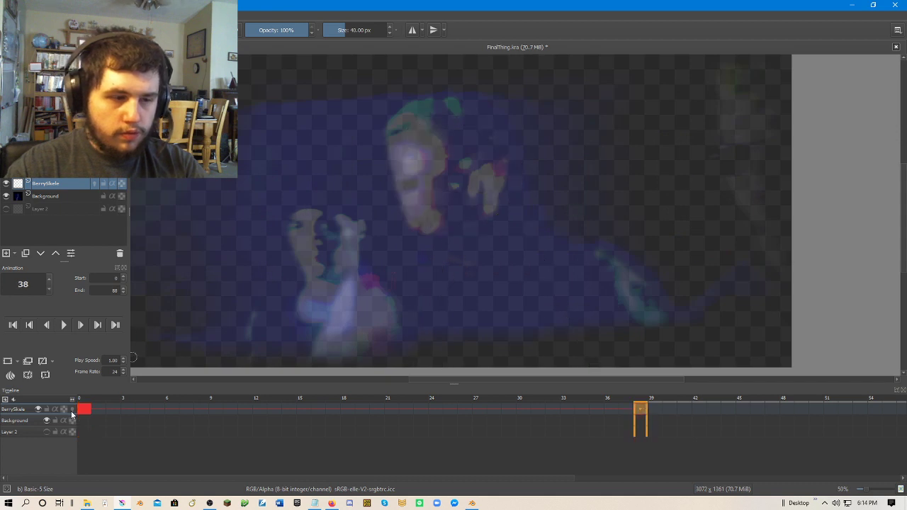
{"action": "left_click", "coordinate": [72, 409]}
{"action": "mouse_move", "coordinate": [442, 226]}
{"action": "left_mouse_down"}
{"action": "mouse_move", "coordinate": [416, 212]}
{"action": "mouse_move", "coordinate": [452, 121]}
{"action": "mouse_move", "coordinate": [492, 219]}
{"action": "mouse_move", "coordinate": [397, 217]}
{"action": "left_mouse_up"}
{"action": "left_click_drag", "start_coordinate": [443, 142], "coordinate": [435, 230]}
{"action": "left_click_drag", "start_coordinate": [407, 189], "coordinate": [506, 190]}
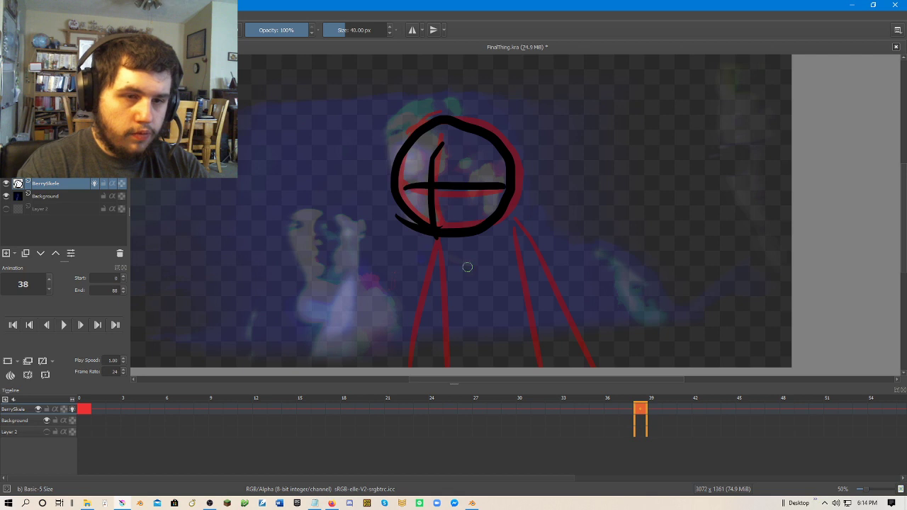
Draw the two body lines along the onion skin, plus a bent arm with a round hand at the chin.
{"action": "left_click_drag", "start_coordinate": [437, 237], "coordinate": [448, 366]}
{"action": "left_click_drag", "start_coordinate": [514, 225], "coordinate": [542, 366]}
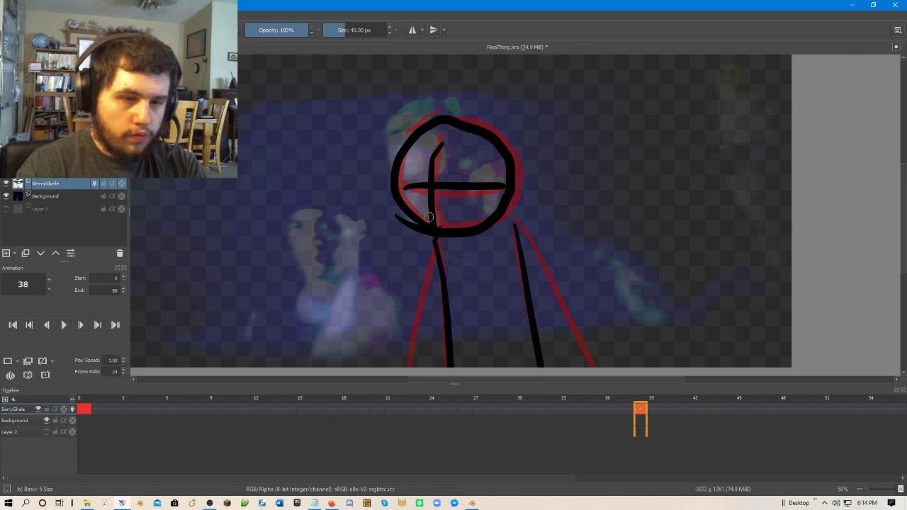
{"action": "mouse_move", "coordinate": [419, 233]}
{"action": "left_mouse_down"}
{"action": "mouse_move", "coordinate": [387, 287]}
{"action": "mouse_move", "coordinate": [449, 242]}
{"action": "mouse_move", "coordinate": [425, 317]}
{"action": "mouse_move", "coordinate": [448, 241]}
{"action": "left_mouse_up"}
{"action": "key", "text": "ctrl+z"}
{"action": "left_click_drag", "start_coordinate": [517, 221], "coordinate": [544, 349]}
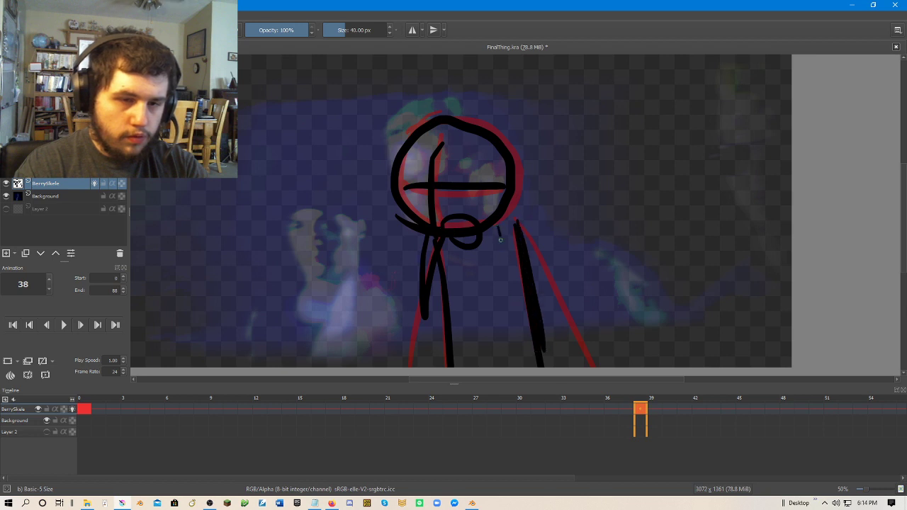
Undo the strokes on BerrySkele frames 38 and 0 until both skeleton drawings are cleared.
{"action": "left_click_drag", "start_coordinate": [500, 239], "coordinate": [508, 367]}
{"action": "key", "text": "ctrl+z"}
{"action": "key", "text": "ctrl+z"}
{"action": "key", "text": "ctrl+z"}
{"action": "key", "text": "ctrl+z"}
{"action": "key", "text": "ctrl+z"}
{"action": "key", "text": "ctrl+z"}
{"action": "key", "text": "ctrl+z"}
{"action": "key", "text": "ctrl+z"}
{"action": "key", "text": "ctrl+z"}
{"action": "key", "text": "ctrl+z"}
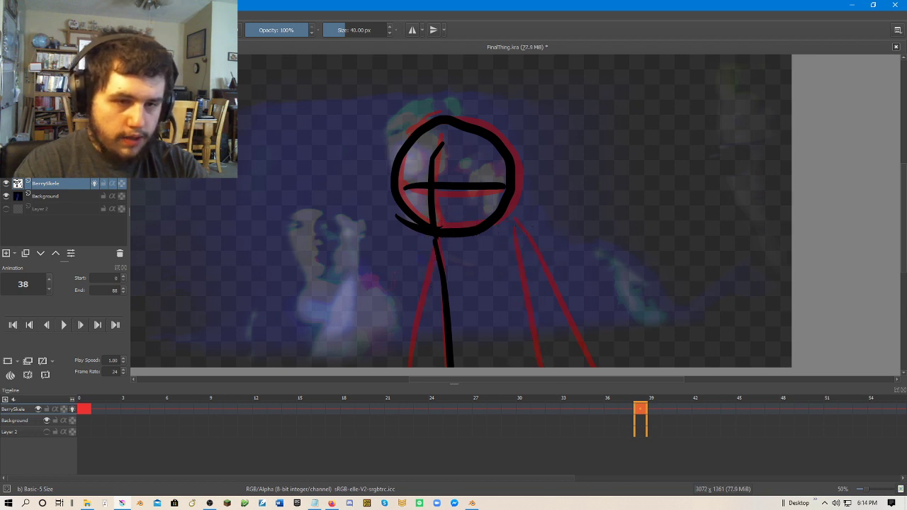
{"action": "key", "text": "space"}
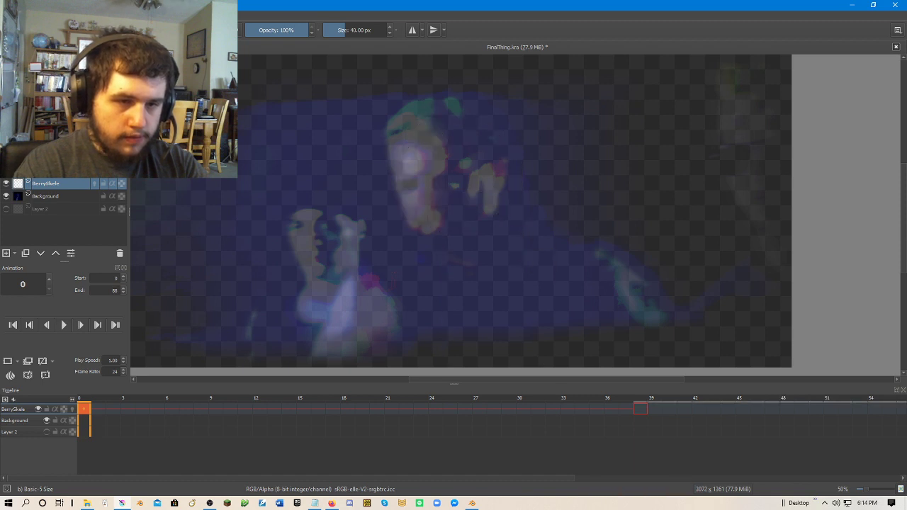
Redraw frame 0 with a smaller head circle, two body lines down to the canvas edge, and a cross of face guides.
{"action": "mouse_move", "coordinate": [429, 228]}
{"action": "left_mouse_down"}
{"action": "mouse_move", "coordinate": [403, 211]}
{"action": "mouse_move", "coordinate": [500, 179]}
{"action": "mouse_move", "coordinate": [470, 135]}
{"action": "mouse_move", "coordinate": [425, 219]}
{"action": "mouse_move", "coordinate": [434, 225]}
{"action": "mouse_move", "coordinate": [436, 366]}
{"action": "left_mouse_up"}
{"action": "key", "text": "ctrl+z"}
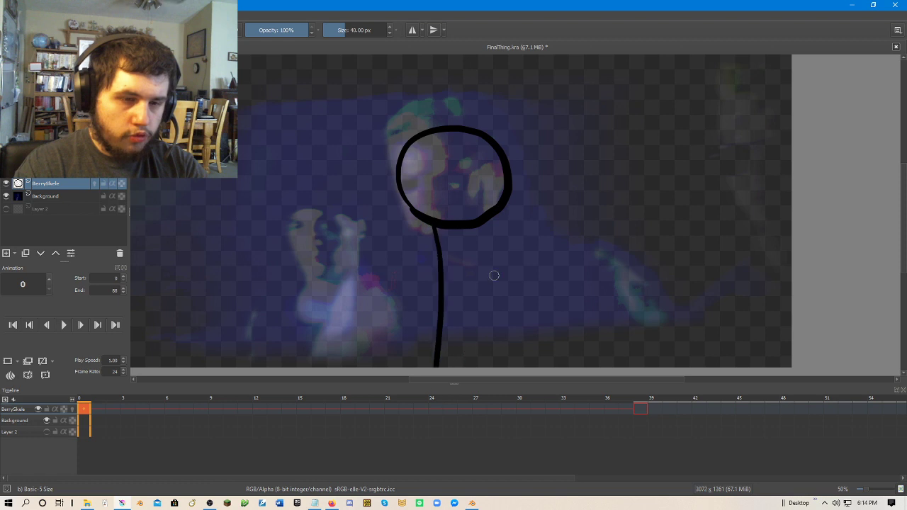
{"action": "left_click_drag", "start_coordinate": [489, 225], "coordinate": [515, 358]}
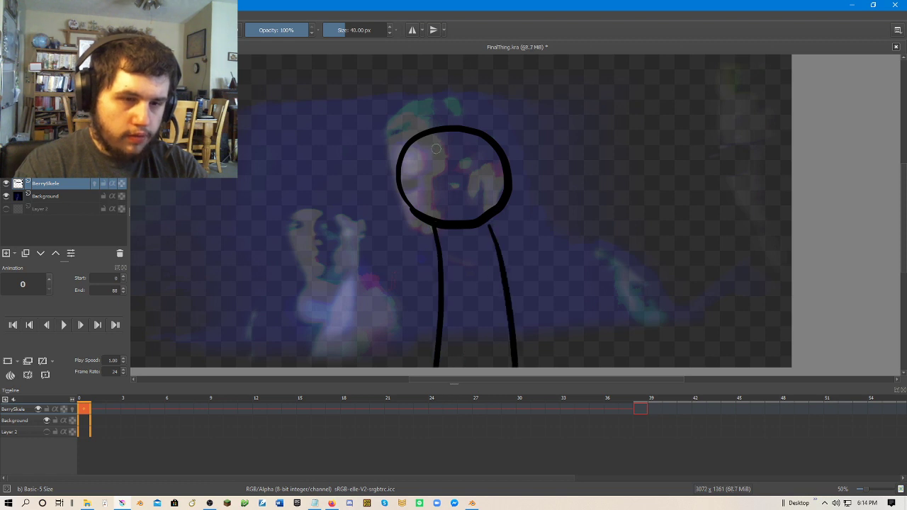
{"action": "left_click_drag", "start_coordinate": [437, 143], "coordinate": [439, 215]}
{"action": "left_click_drag", "start_coordinate": [409, 186], "coordinate": [487, 187]}
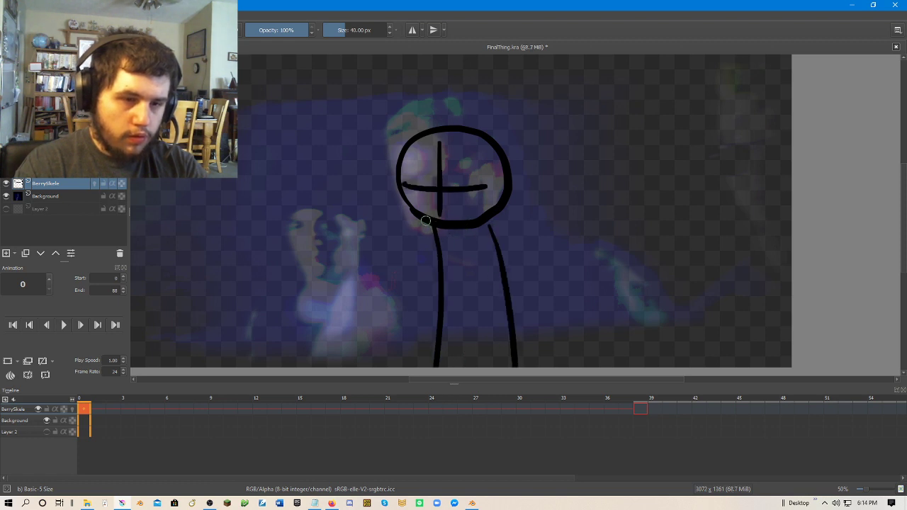
Draw two outward-slanting arm lines from below the head to the canvas edge on frame 0.
{"action": "left_click_drag", "start_coordinate": [425, 221], "coordinate": [427, 367]}
{"action": "key", "text": "ctrl+z"}
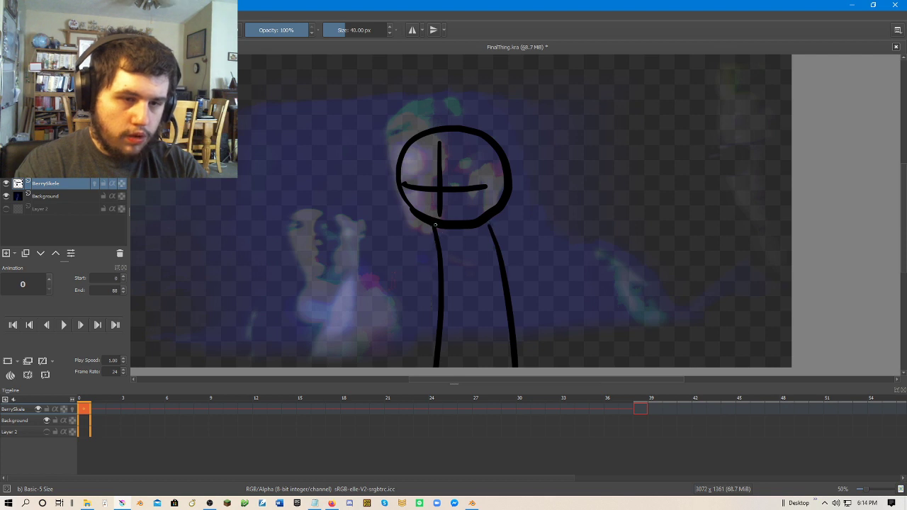
{"action": "left_click_drag", "start_coordinate": [434, 227], "coordinate": [413, 366]}
{"action": "left_click_drag", "start_coordinate": [489, 223], "coordinate": [537, 365]}
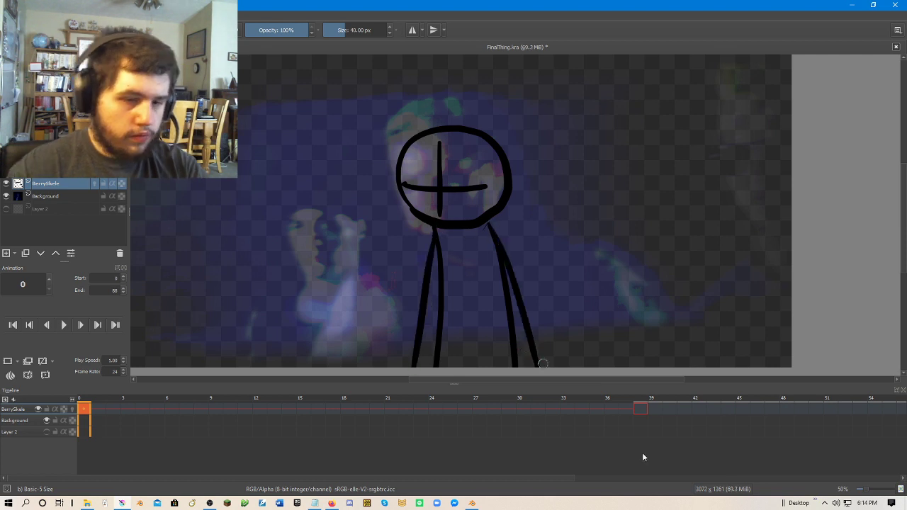
Go to BerrySkele frame 38, turn on its onion skins, and draw the head circle with a vertical and a horizontal face guide.
{"action": "left_click", "coordinate": [645, 413]}
{"action": "left_click", "coordinate": [71, 409]}
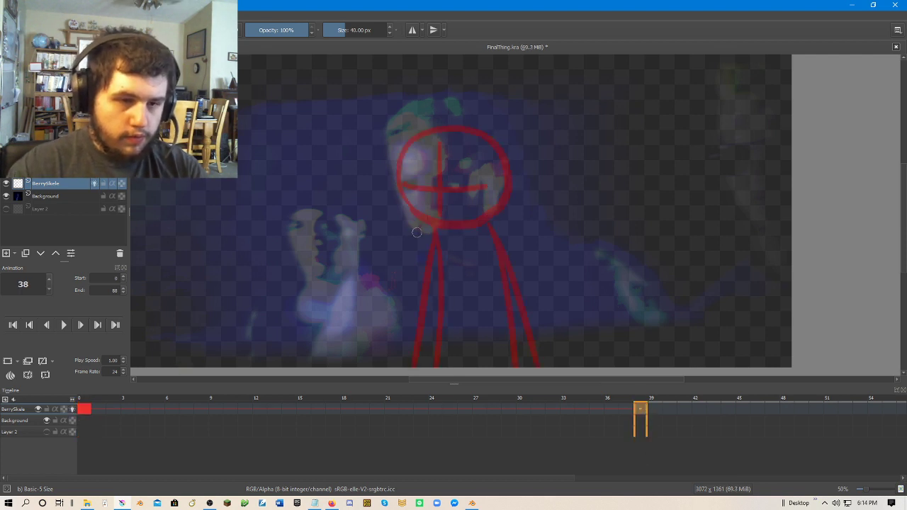
{"action": "mouse_move", "coordinate": [420, 222]}
{"action": "left_mouse_down"}
{"action": "mouse_move", "coordinate": [448, 120]}
{"action": "mouse_move", "coordinate": [500, 202]}
{"action": "mouse_move", "coordinate": [420, 224]}
{"action": "left_mouse_up"}
{"action": "left_click_drag", "start_coordinate": [430, 140], "coordinate": [438, 234]}
{"action": "left_click_drag", "start_coordinate": [402, 187], "coordinate": [493, 192]}
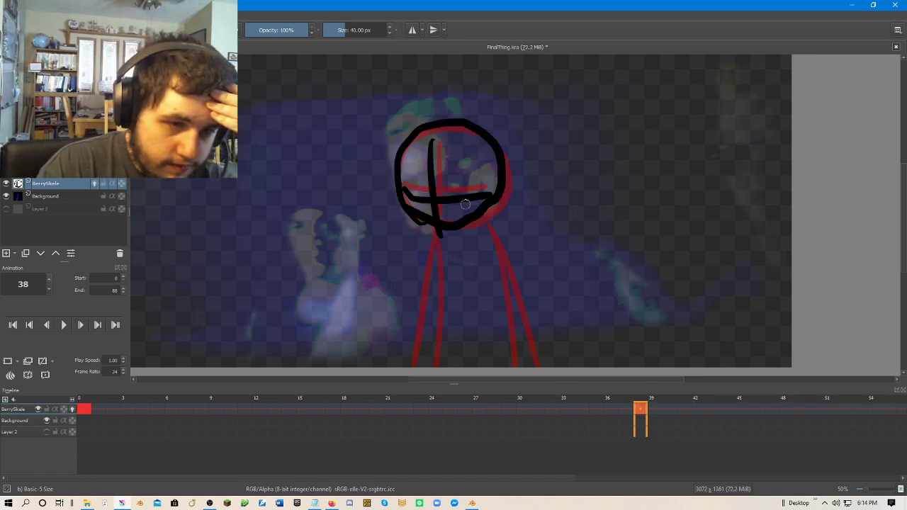
Draw two body lines, a bent arm with a round hand at the chin, and an outward-slanting second arm on frame 38.
{"action": "left_click_drag", "start_coordinate": [438, 238], "coordinate": [445, 367]}
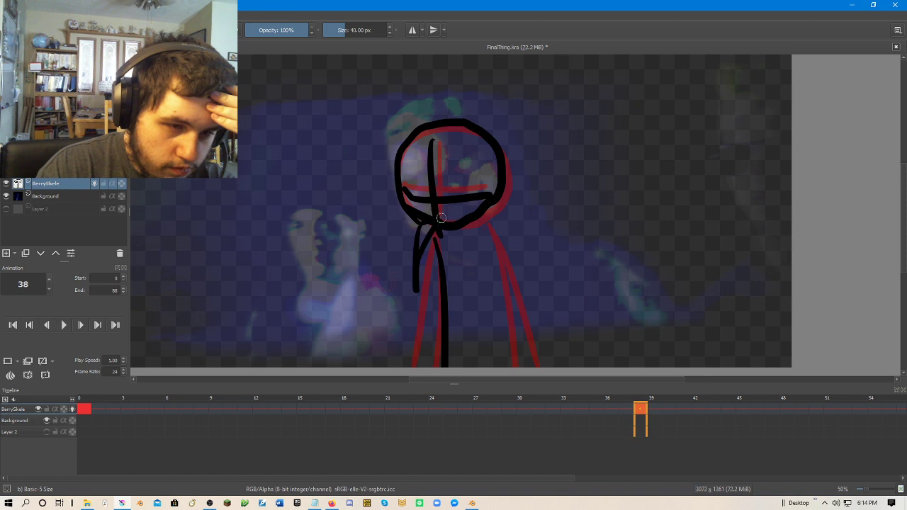
{"action": "left_click_drag", "start_coordinate": [482, 223], "coordinate": [515, 365]}
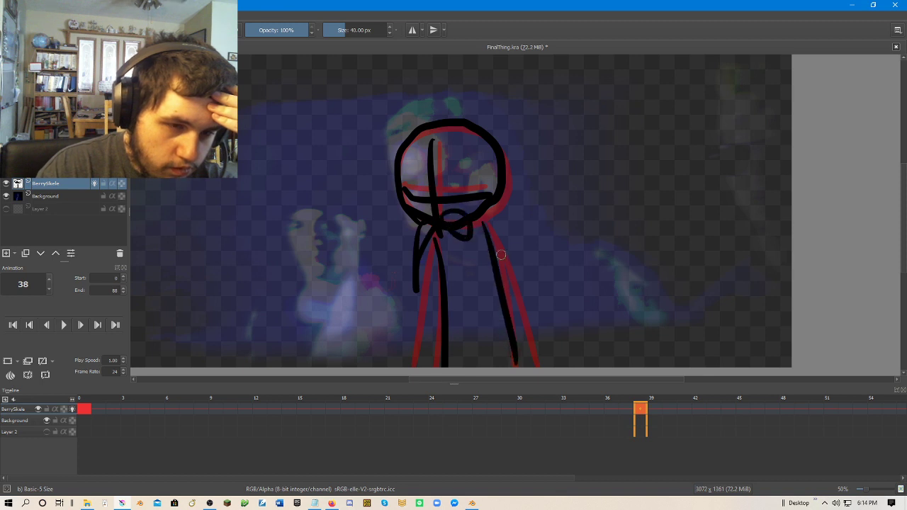
{"action": "left_click_drag", "start_coordinate": [486, 227], "coordinate": [542, 366]}
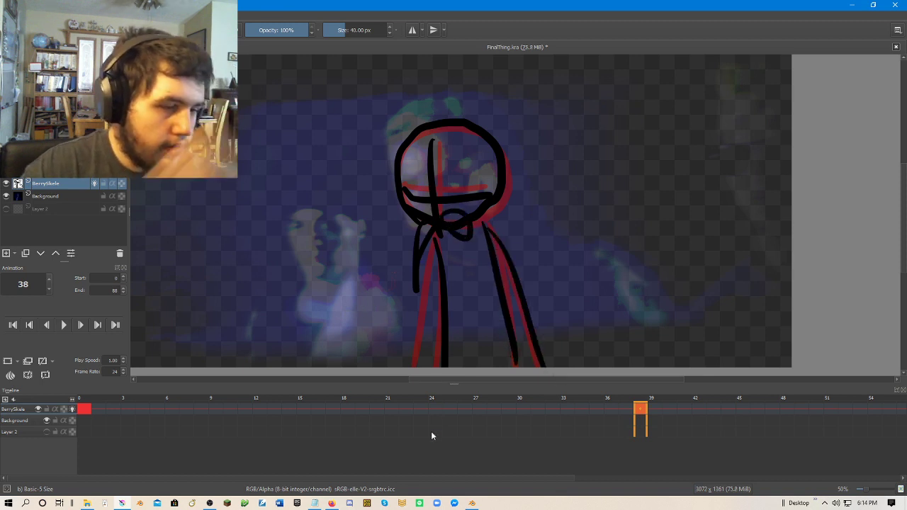
Go to BerrySkele frame 84 and draw a head circle with an off-center curved vertical guide and a horizontal face guide.
{"action": "left_click_drag", "start_coordinate": [403, 481], "coordinate": [820, 481]}
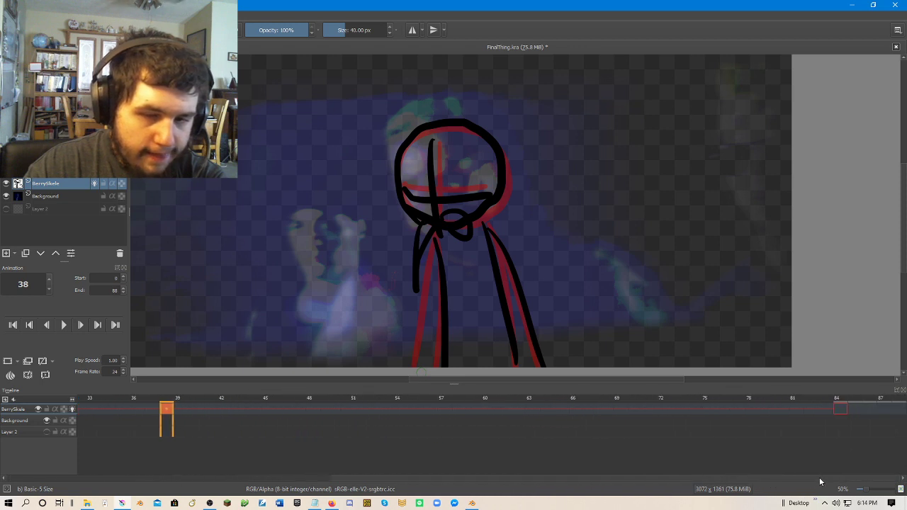
{"action": "left_click", "coordinate": [839, 411]}
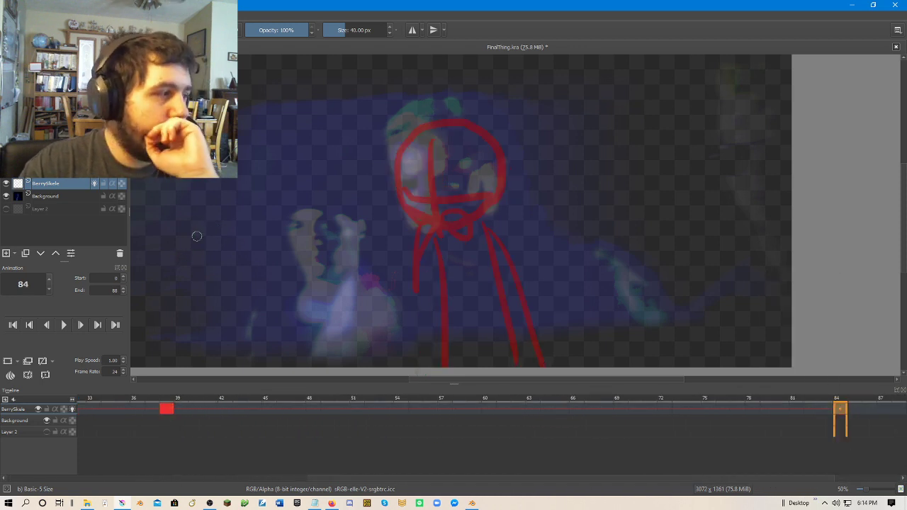
{"action": "scroll", "coordinate": [359, 187], "scroll_direction": "up", "scroll_amount": 2}
{"action": "scroll", "coordinate": [404, 184], "scroll_direction": "down", "scroll_amount": 1}
{"action": "left_click_drag", "start_coordinate": [404, 184], "coordinate": [296, 224]}
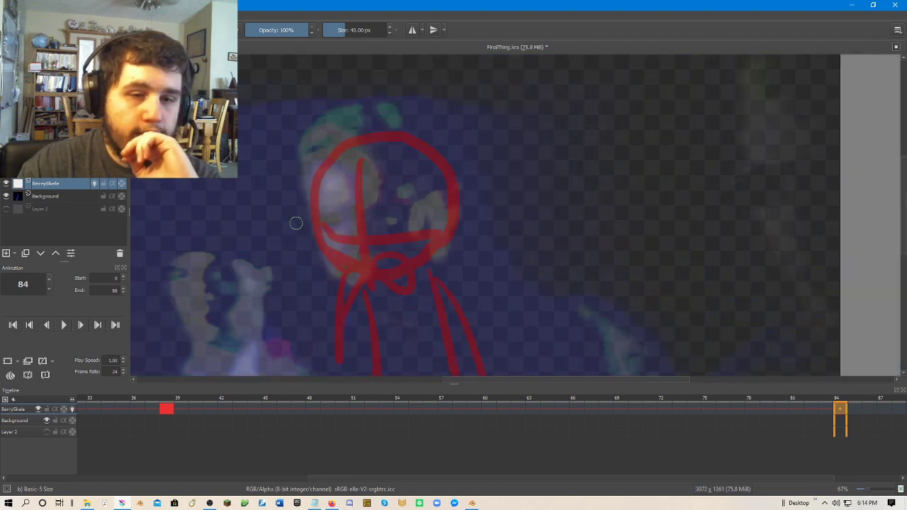
{"action": "mouse_move", "coordinate": [352, 270]}
{"action": "left_mouse_down"}
{"action": "mouse_move", "coordinate": [328, 250]}
{"action": "mouse_move", "coordinate": [321, 193]}
{"action": "mouse_move", "coordinate": [347, 143]}
{"action": "mouse_move", "coordinate": [412, 152]}
{"action": "mouse_move", "coordinate": [441, 194]}
{"action": "mouse_move", "coordinate": [442, 244]}
{"action": "mouse_move", "coordinate": [335, 254]}
{"action": "left_mouse_up"}
{"action": "left_click_drag", "start_coordinate": [406, 156], "coordinate": [413, 276]}
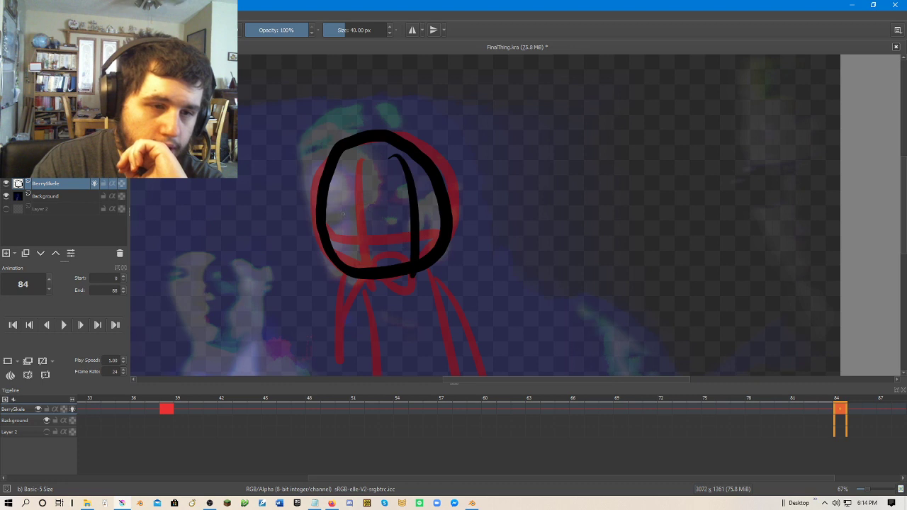
{"action": "left_click_drag", "start_coordinate": [336, 214], "coordinate": [441, 213]}
Draw the two body lines from below the head to the canvas edge on frame 84, following the onion skin.
{"action": "left_click_drag", "start_coordinate": [428, 244], "coordinate": [440, 139]}
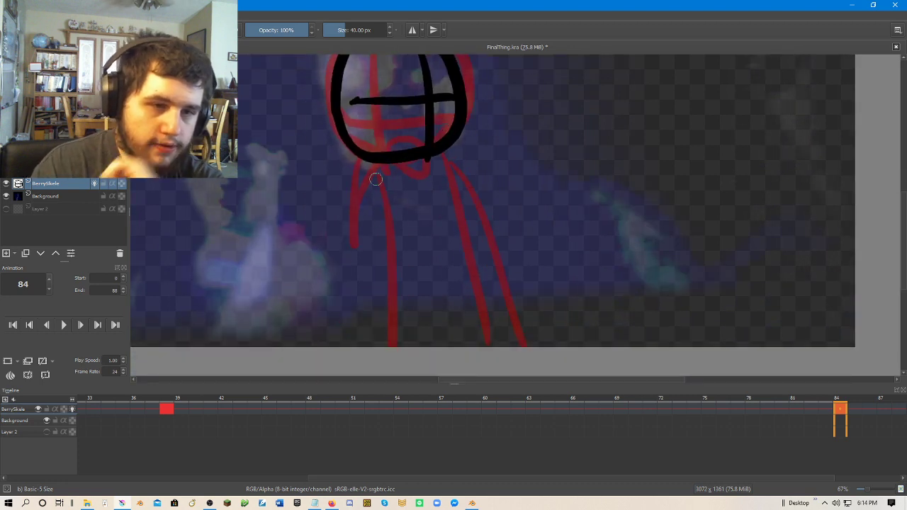
{"action": "left_click_drag", "start_coordinate": [381, 167], "coordinate": [400, 347]}
{"action": "left_click_drag", "start_coordinate": [442, 160], "coordinate": [485, 346]}
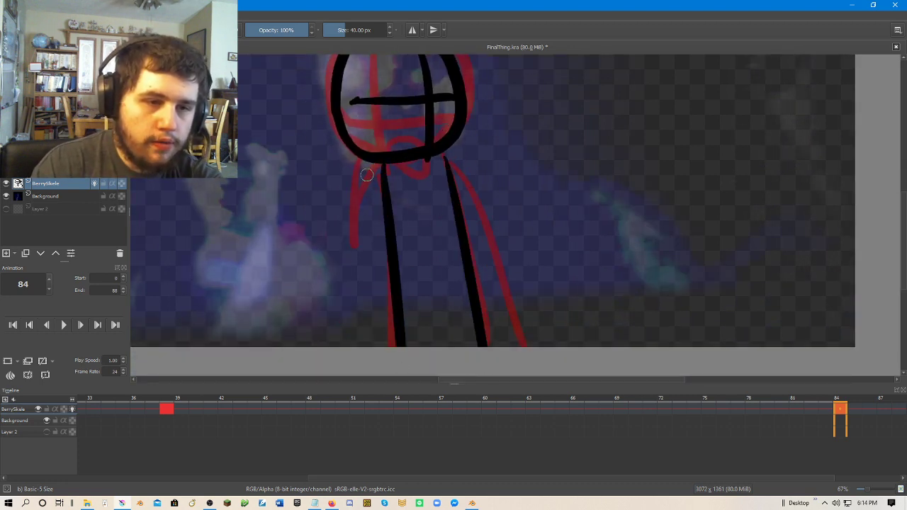
Draw the bent arm reaching up to the chin and the outer line of the other arm on frame 84 of BerrySkele.
{"action": "mouse_move", "coordinate": [366, 164]}
{"action": "left_mouse_down"}
{"action": "mouse_move", "coordinate": [363, 250]}
{"action": "mouse_move", "coordinate": [400, 156]}
{"action": "mouse_move", "coordinate": [417, 187]}
{"action": "left_mouse_up"}
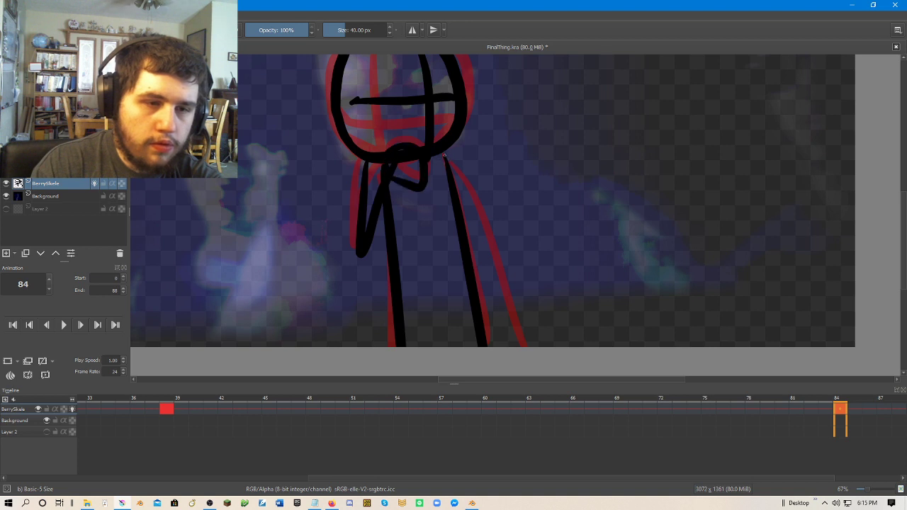
{"action": "left_click_drag", "start_coordinate": [444, 155], "coordinate": [498, 346]}
{"action": "scroll", "coordinate": [557, 261], "scroll_direction": "down", "scroll_amount": 4}
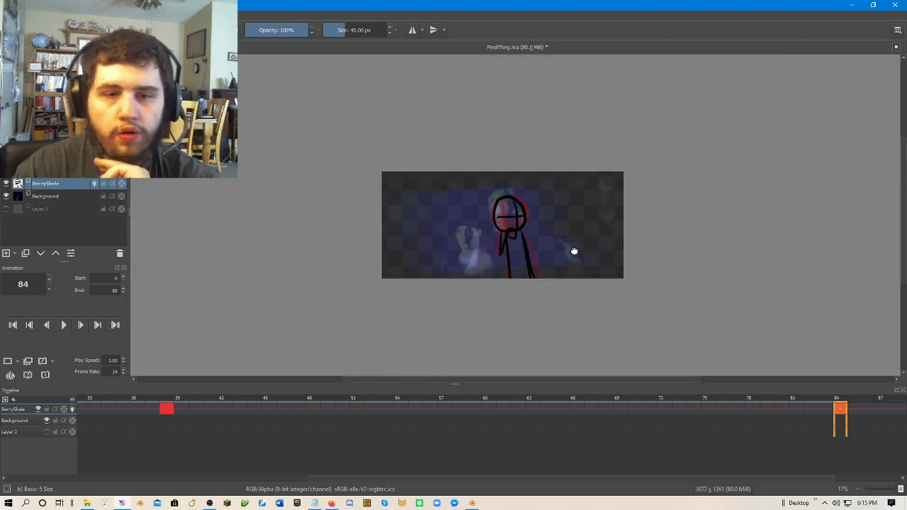
{"action": "scroll", "coordinate": [574, 252], "scroll_direction": "up", "scroll_amount": 2}
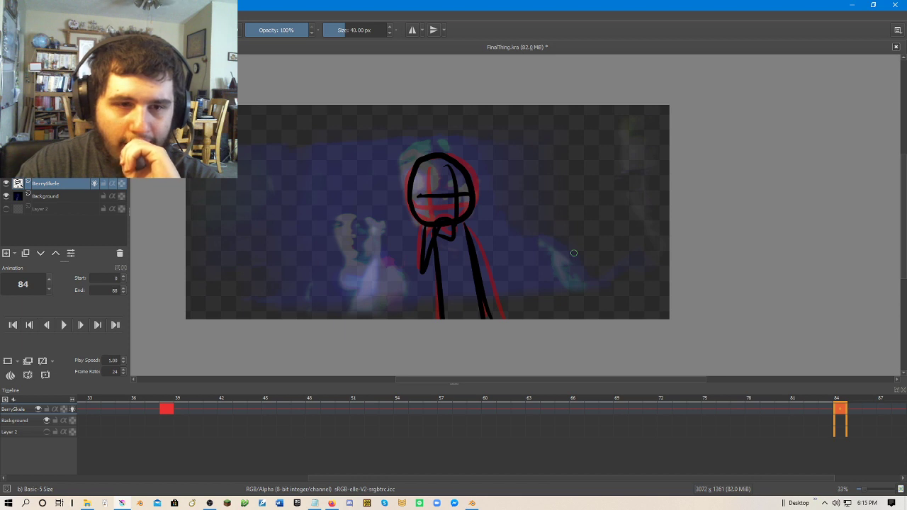
{"action": "scroll", "coordinate": [574, 253], "scroll_direction": "up", "scroll_amount": 2}
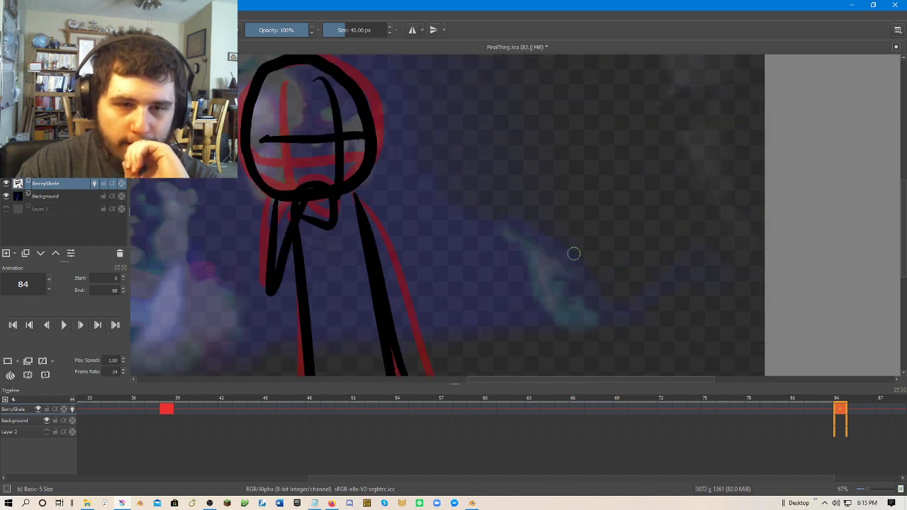
{"action": "scroll", "coordinate": [574, 253], "scroll_direction": "down", "scroll_amount": 2}
{"action": "scroll", "coordinate": [574, 253], "scroll_direction": "up", "scroll_amount": 1}
{"action": "scroll", "coordinate": [573, 253], "scroll_direction": "down", "scroll_amount": 1}
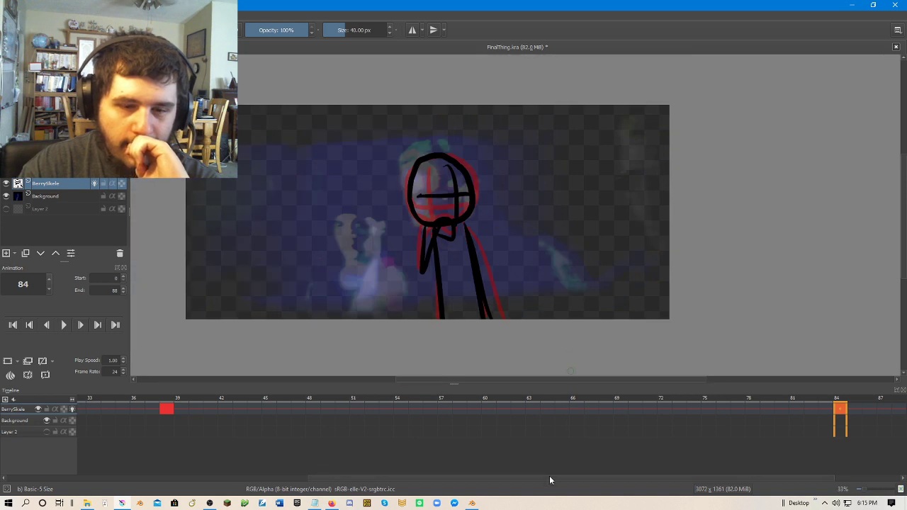
Go to frame 1 and turn off onion skins for the BerrySkele layer.
{"action": "left_click_drag", "start_coordinate": [549, 476], "coordinate": [653, 471]}
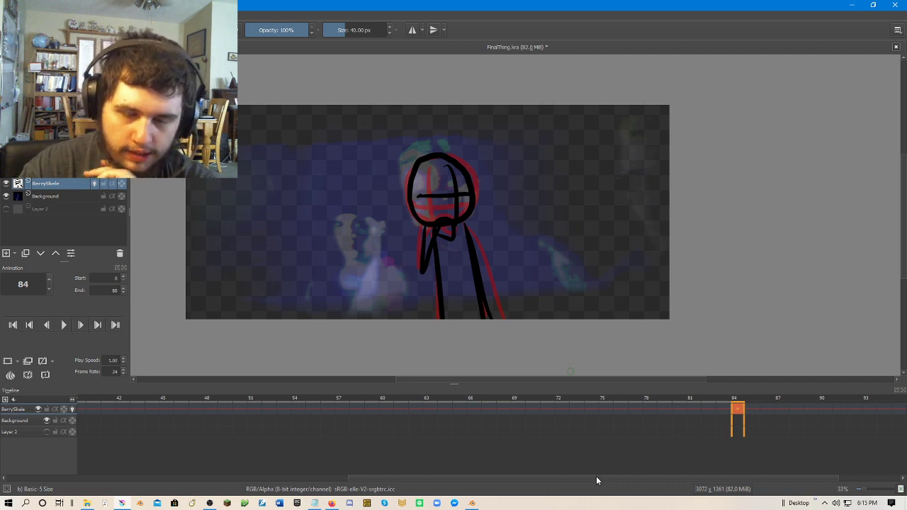
{"action": "left_click_drag", "start_coordinate": [588, 477], "coordinate": [249, 480]}
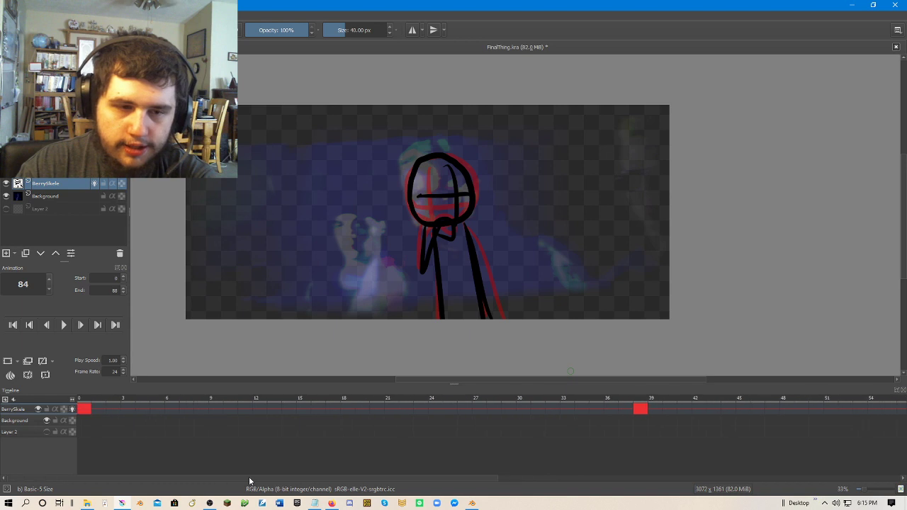
{"action": "left_click", "coordinate": [92, 410]}
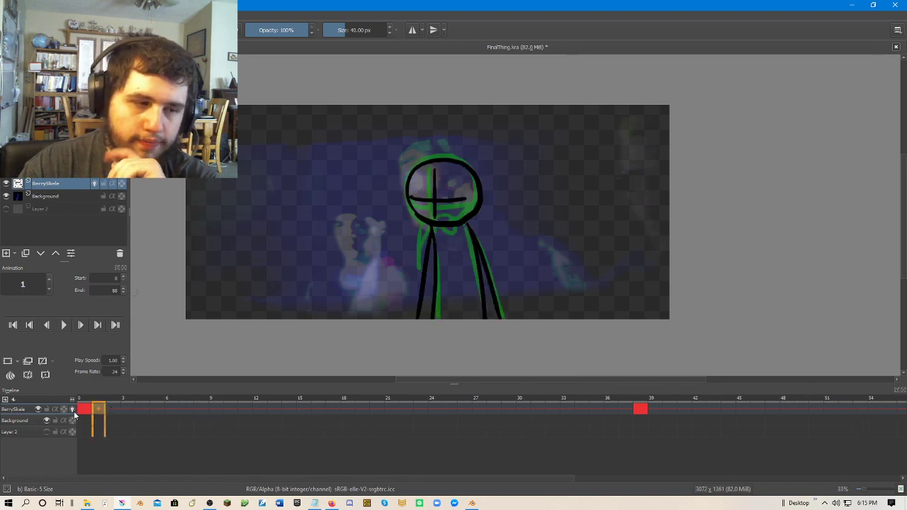
{"action": "left_click", "coordinate": [72, 410]}
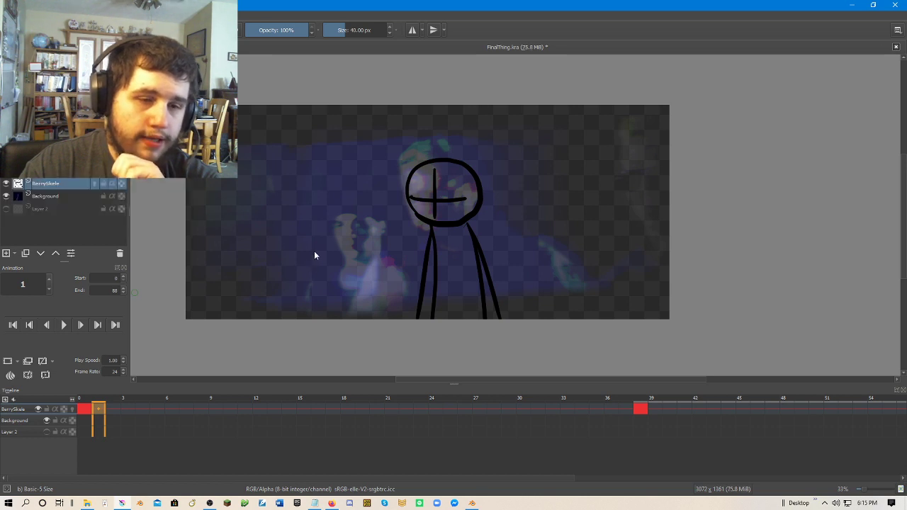
Save the document under the new name FinalThing1.kra.
{"action": "key", "text": "ctrl+shift+s"}
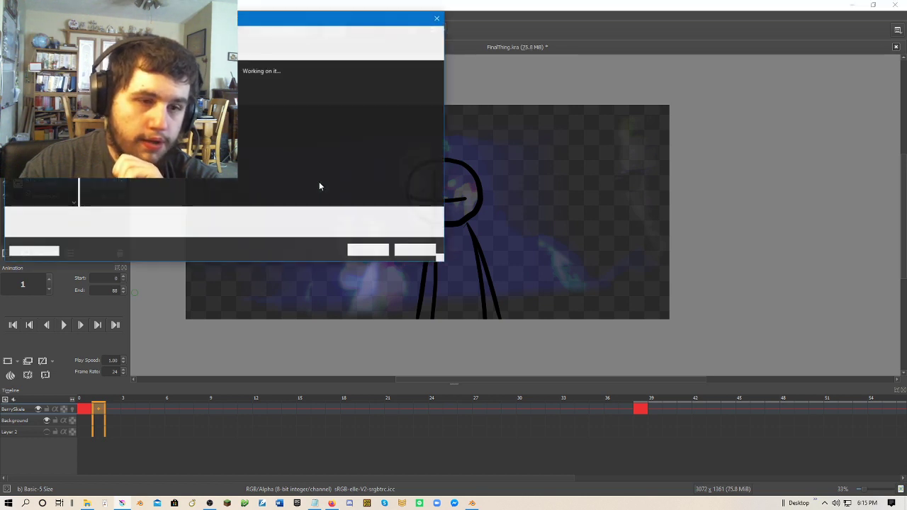
{"action": "type", "text": "1"}
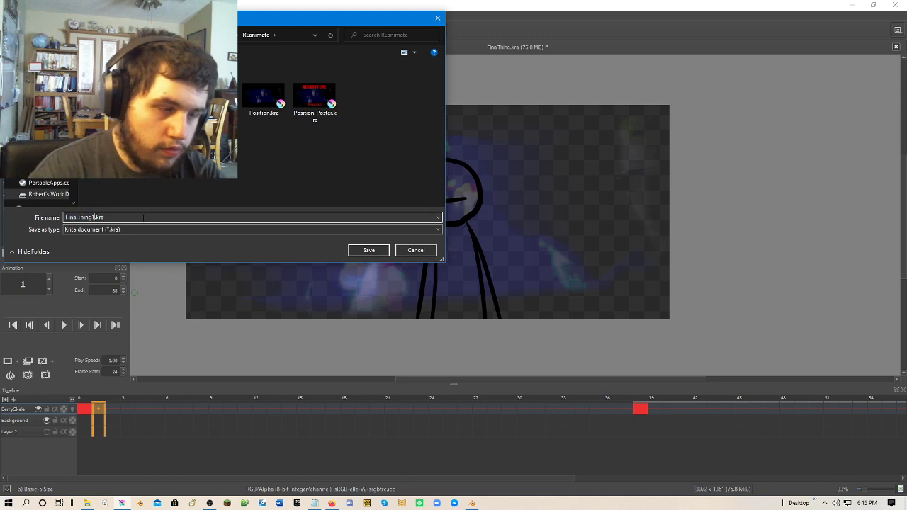
{"action": "left_click", "coordinate": [376, 251]}
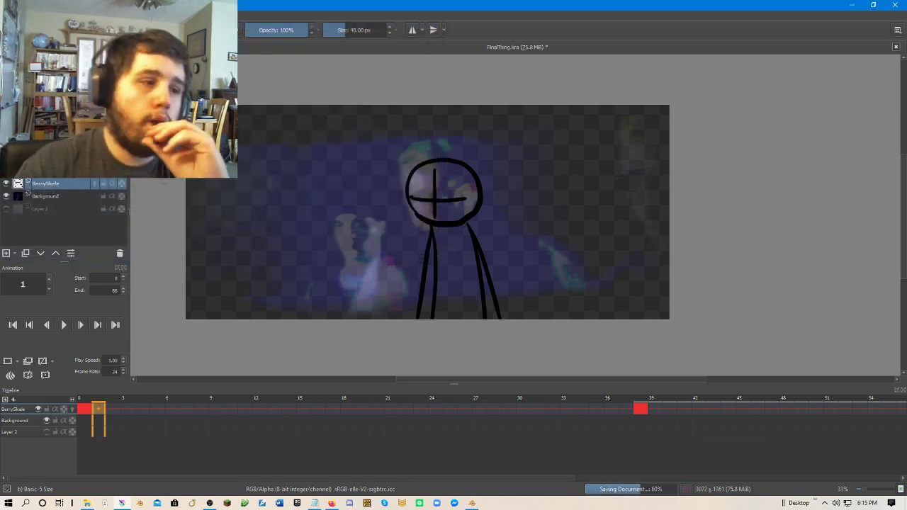
Make Layer 2 visible and select the Background layer.
{"action": "left_click", "coordinate": [6, 209]}
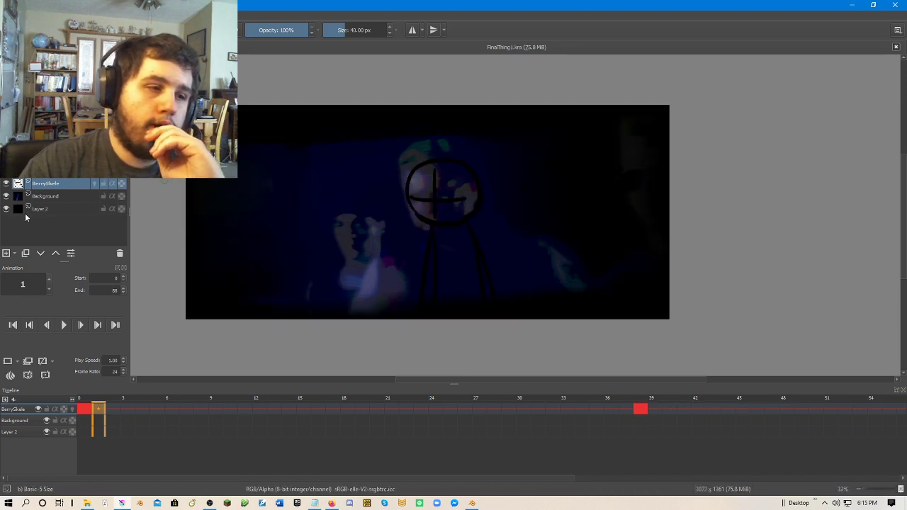
{"action": "left_click", "coordinate": [22, 210]}
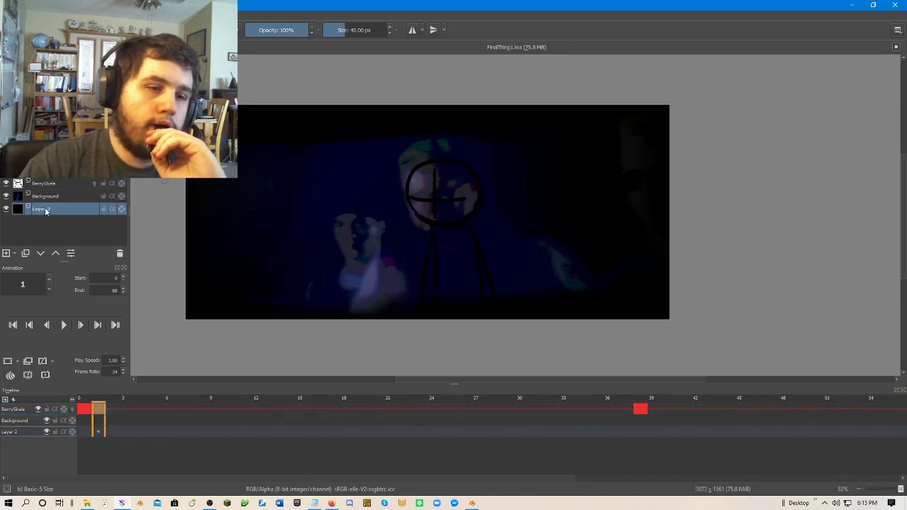
{"action": "left_click", "coordinate": [47, 196]}
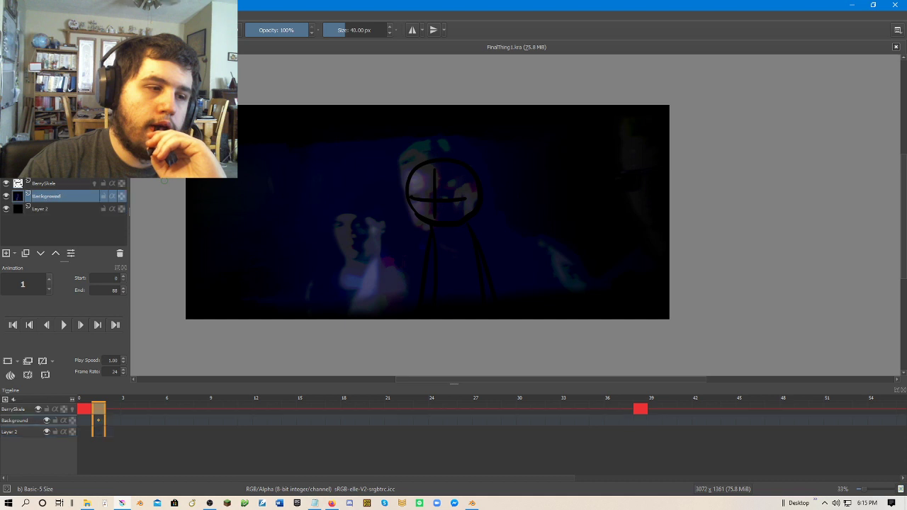
{"action": "key", "text": "ctrl+z"}
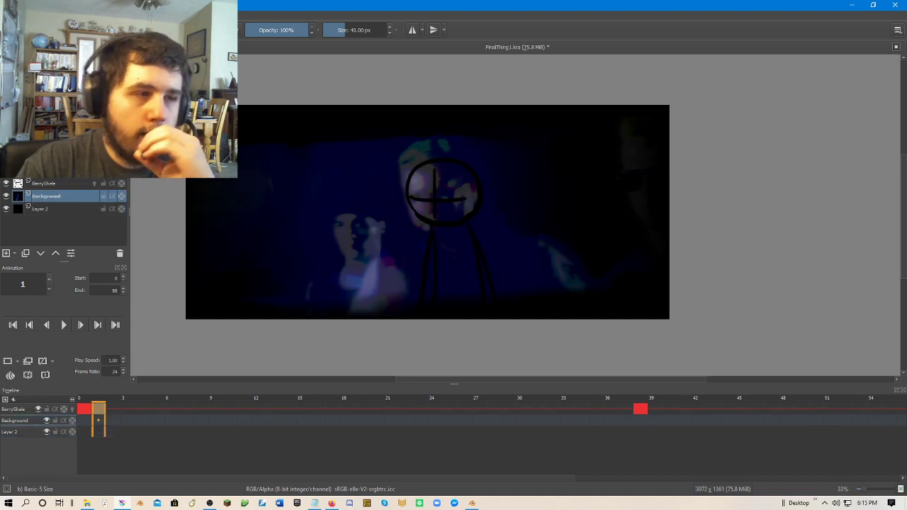
Save the current frame as a PNG image named FinalThing1(TST).png with the default PNG options.
{"action": "key", "text": "alt+f"}
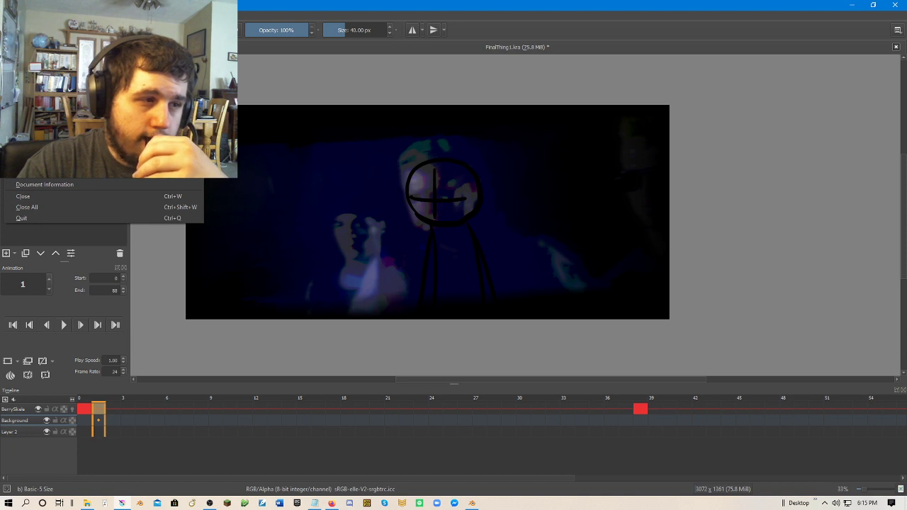
{"action": "key", "text": "ctrl+shift+s"}
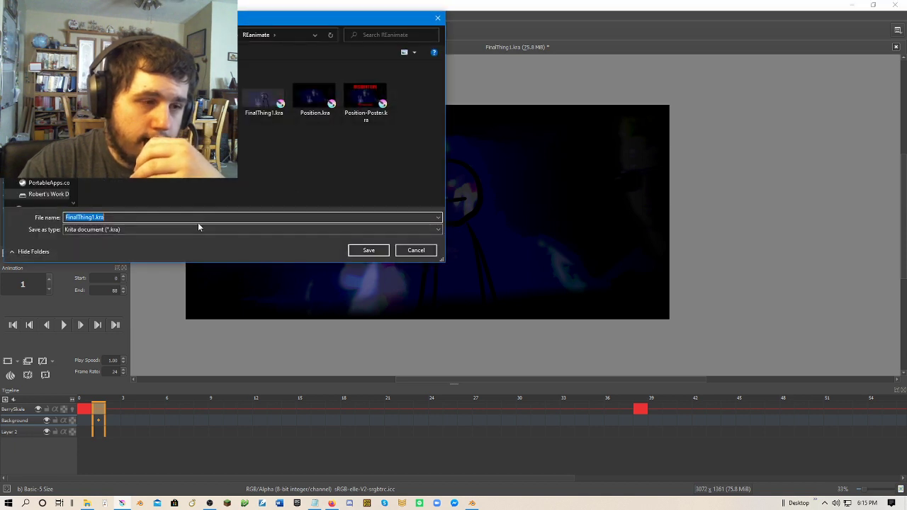
{"action": "left_click", "coordinate": [192, 229]}
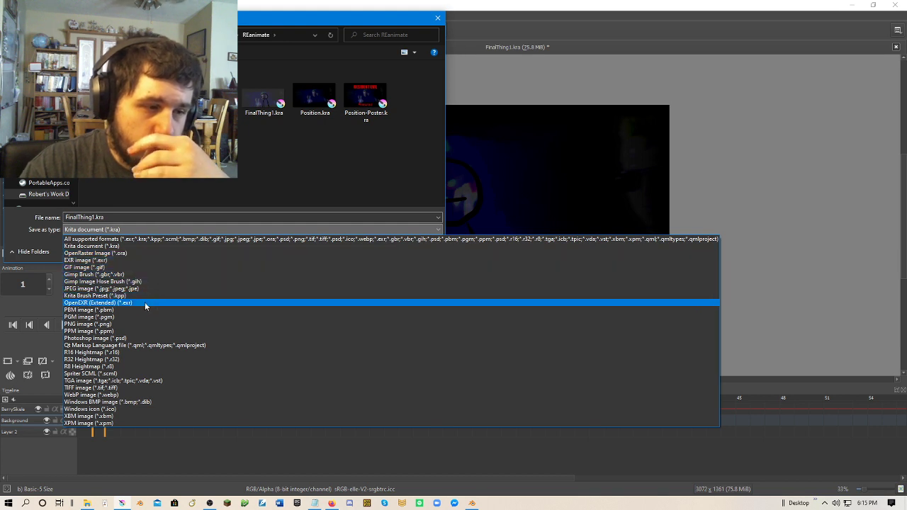
{"action": "left_click", "coordinate": [118, 325]}
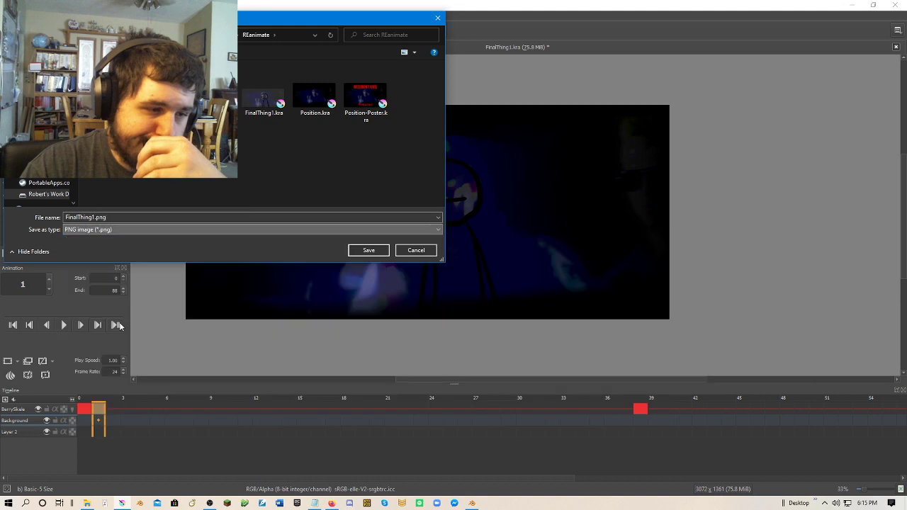
{"action": "left_click", "coordinate": [101, 217]}
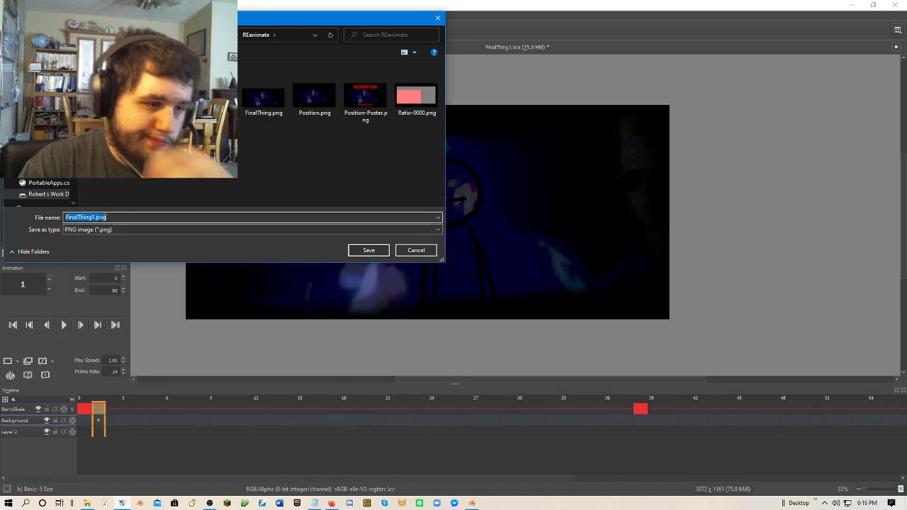
{"action": "left_click", "coordinate": [94, 218]}
{"action": "type", "text": "("}
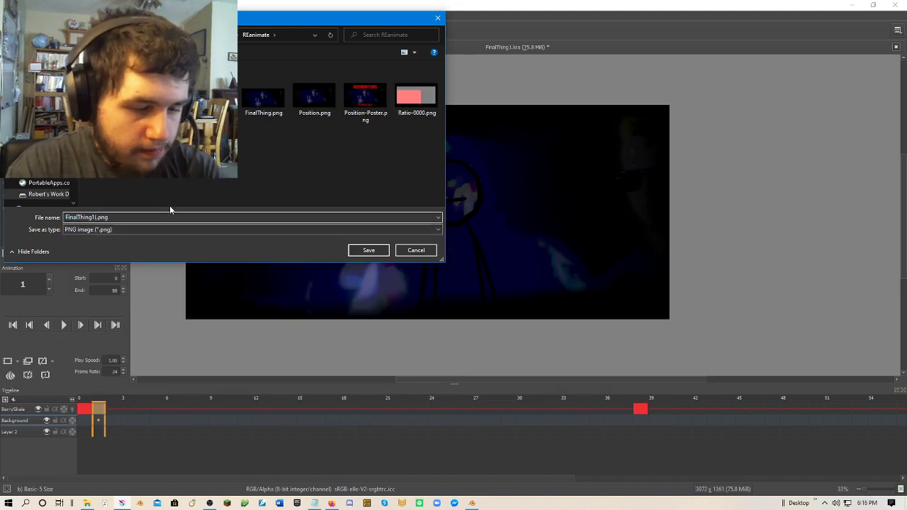
{"action": "type", "text": "TS)"}
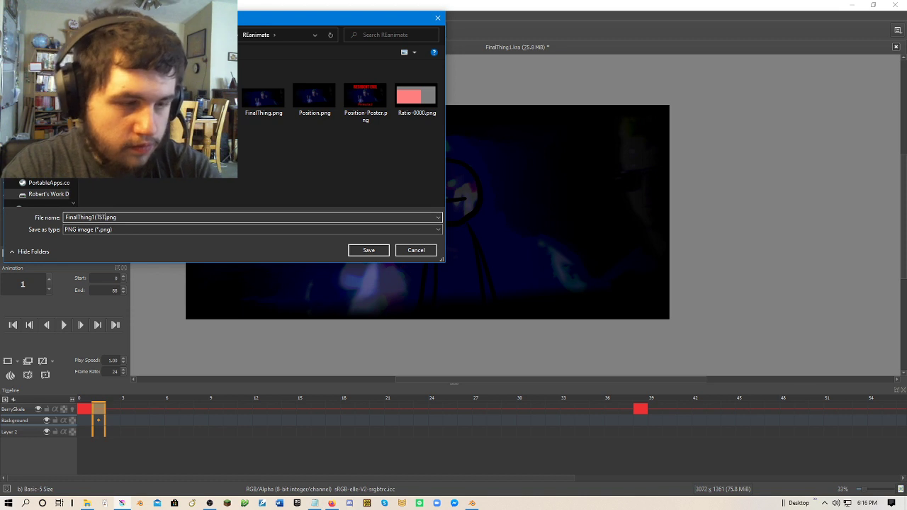
{"action": "left_click", "coordinate": [362, 252]}
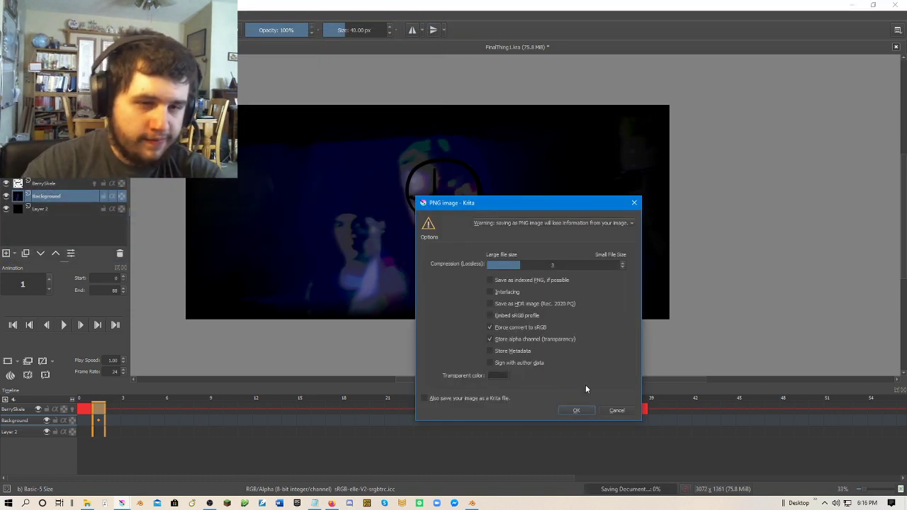
{"action": "left_click", "coordinate": [577, 411]}
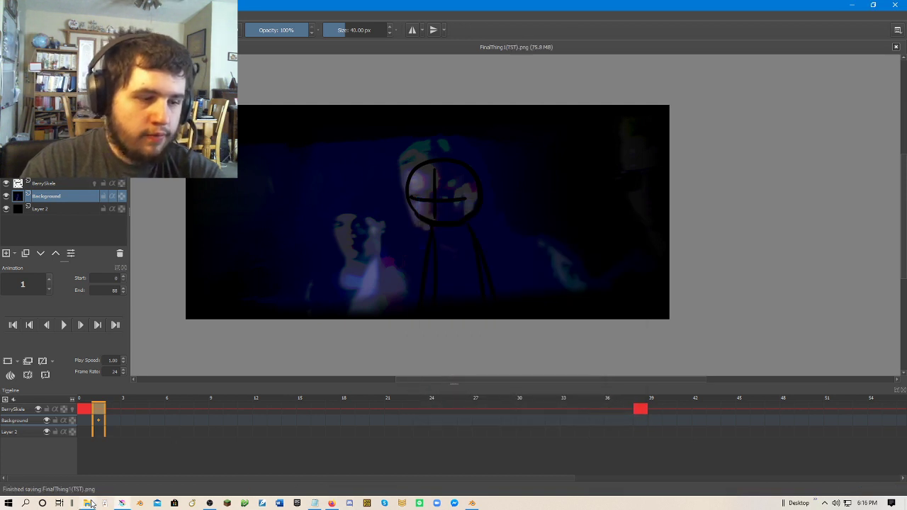
Switch to File Explorer and check the details of FinalThing1(TST).png in the REanimate folder.
{"action": "left_click", "coordinate": [88, 503]}
{"action": "left_click", "coordinate": [439, 130]}
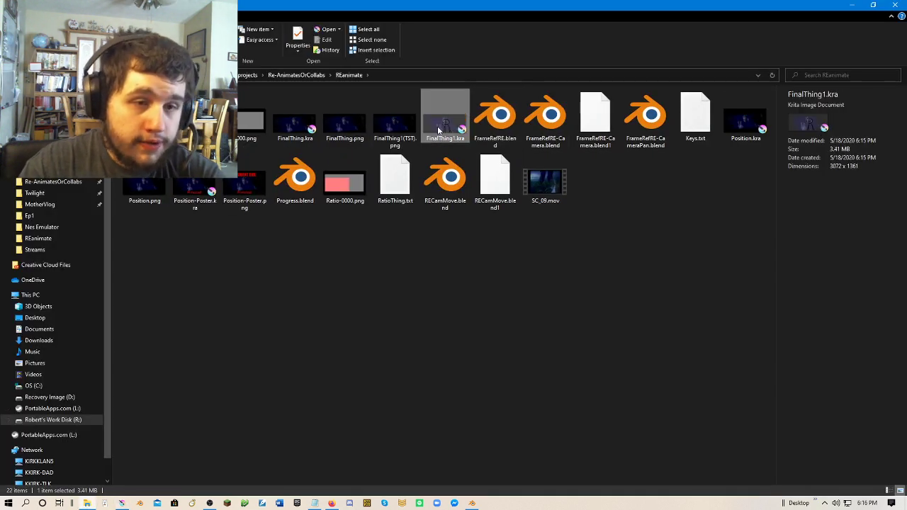
{"action": "left_click", "coordinate": [395, 122]}
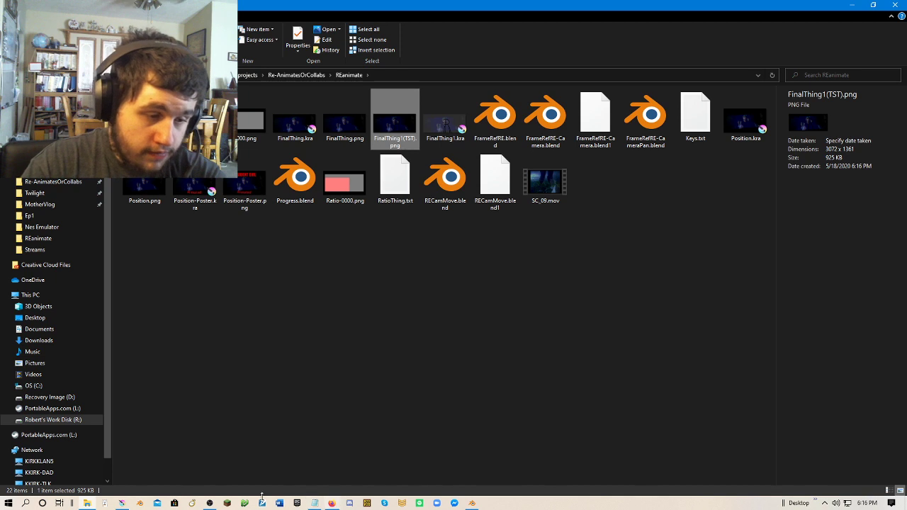
Switch to Blender, open the recent file RECamMove.blend without saving changes to FrameRefRE, and maximize the window.
{"action": "left_click_drag", "start_coordinate": [7, 74], "coordinate": [184, 58]}
{"action": "left_click", "coordinate": [116, 72]}
{"action": "mouse_move", "coordinate": [142, 100]}
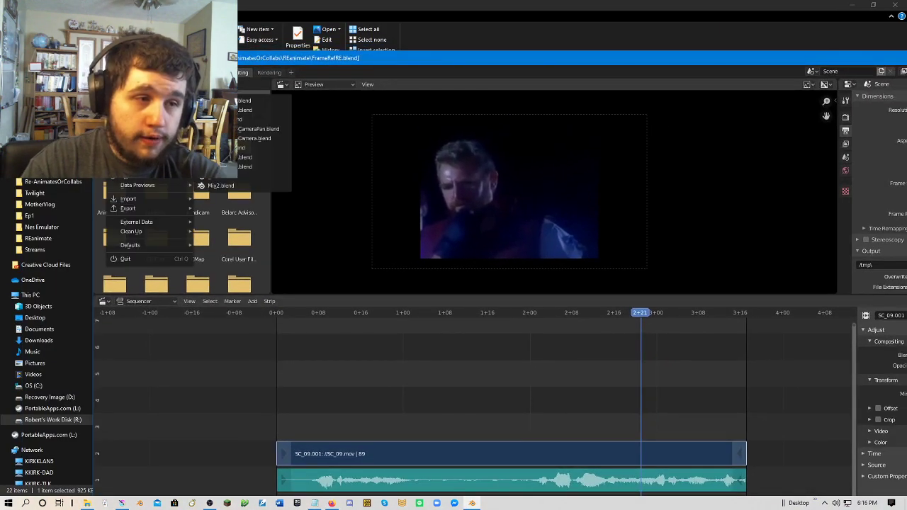
{"action": "left_click", "coordinate": [257, 110]}
{"action": "left_click", "coordinate": [571, 315]}
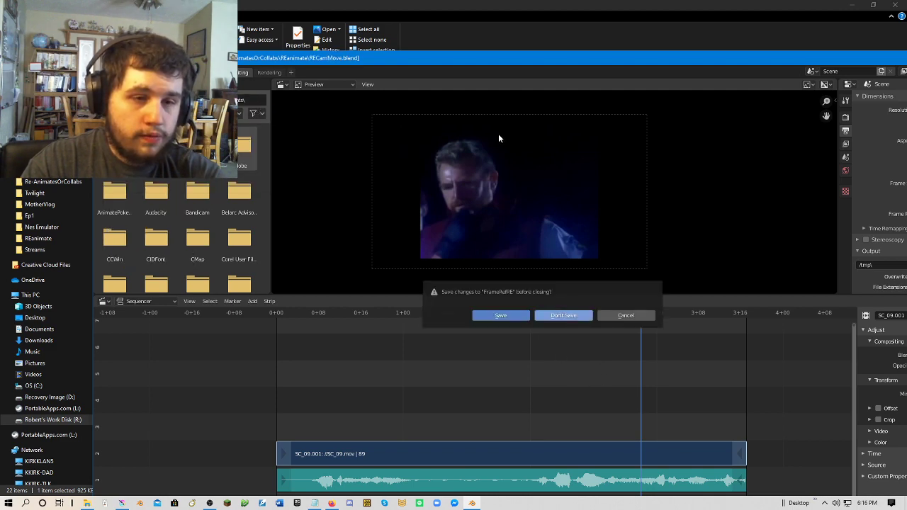
{"action": "left_click_drag", "start_coordinate": [473, 54], "coordinate": [367, 68]}
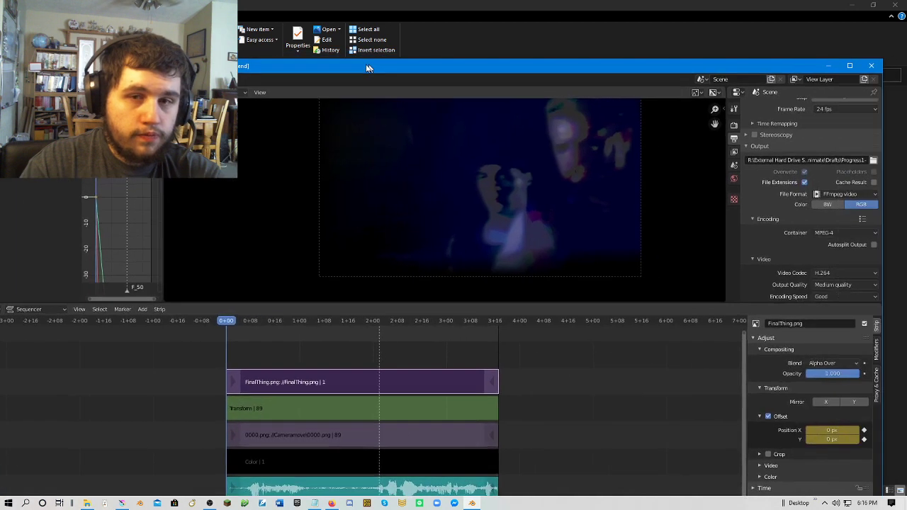
{"action": "left_click", "coordinate": [850, 65]}
Try to set the FinalThing.png strip's source directory to the REanimate folder.
{"action": "left_click_drag", "start_coordinate": [251, 265], "coordinate": [301, 265]}
{"action": "scroll", "coordinate": [851, 361], "scroll_direction": "down", "scroll_amount": 2}
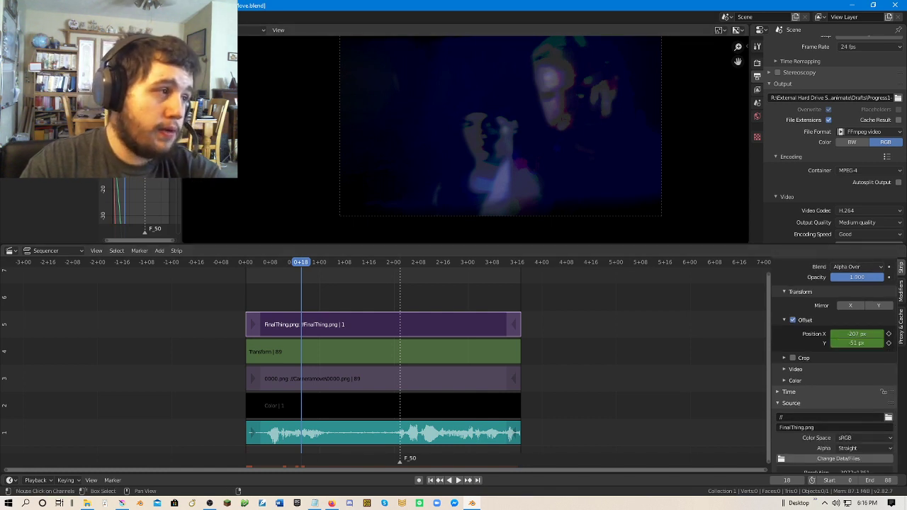
{"action": "left_click", "coordinate": [887, 418]}
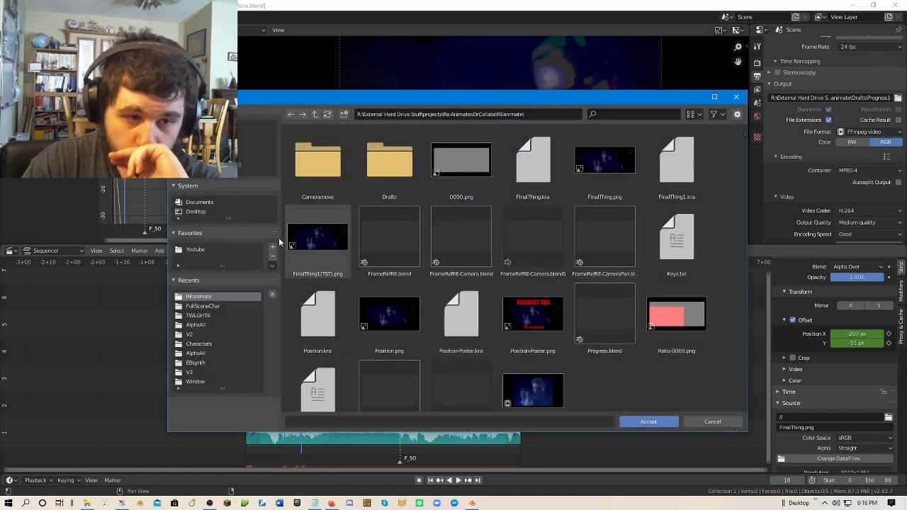
{"action": "left_click", "coordinate": [647, 422]}
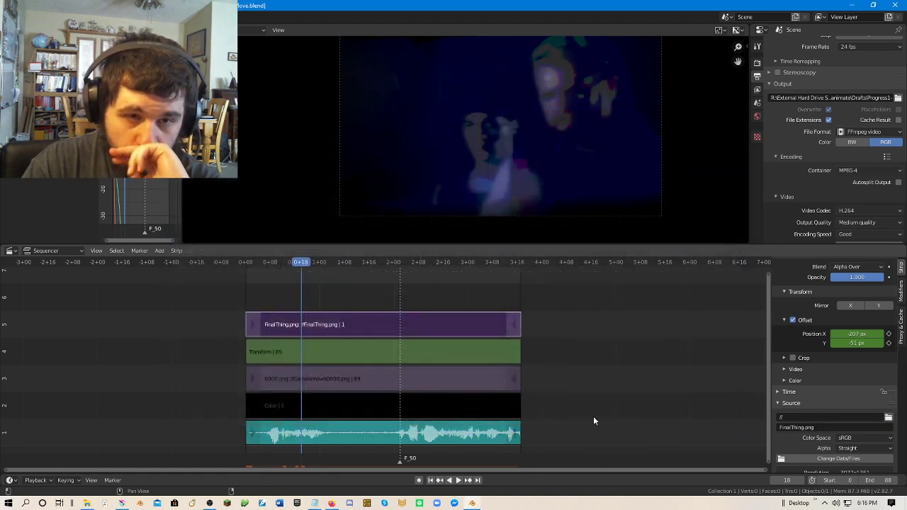
Scrub the sequence to frame 29 to examine the camera movement in the preview.
{"action": "left_click_drag", "start_coordinate": [485, 374], "coordinate": [483, 399]}
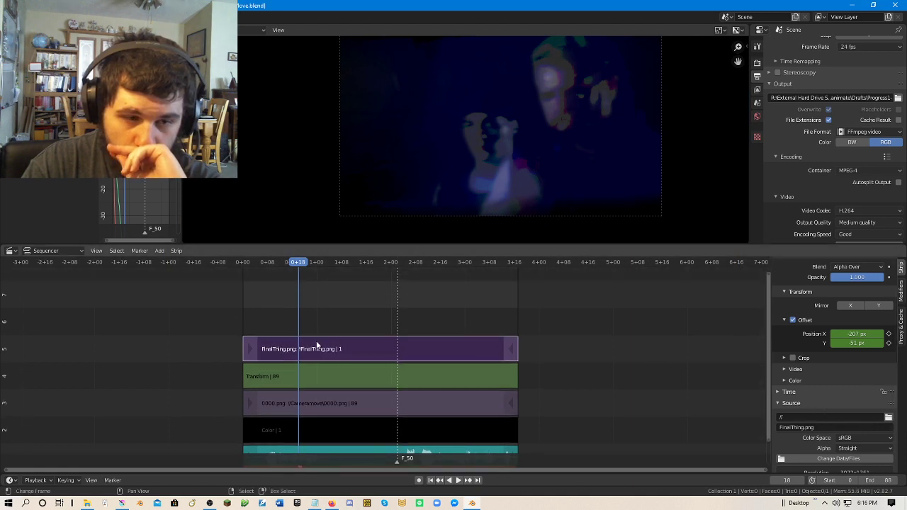
{"action": "left_click_drag", "start_coordinate": [303, 265], "coordinate": [328, 267]}
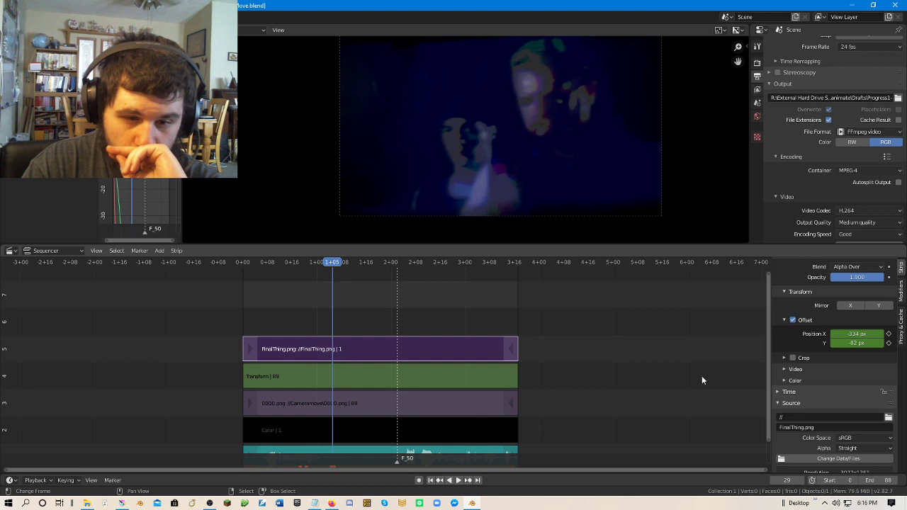
Try again to point the FinalThing.png strip's source at the REanimate folder, and open its file name for editing.
{"action": "scroll", "coordinate": [888, 419], "scroll_direction": "down", "scroll_amount": 1}
{"action": "left_click", "coordinate": [889, 396]}
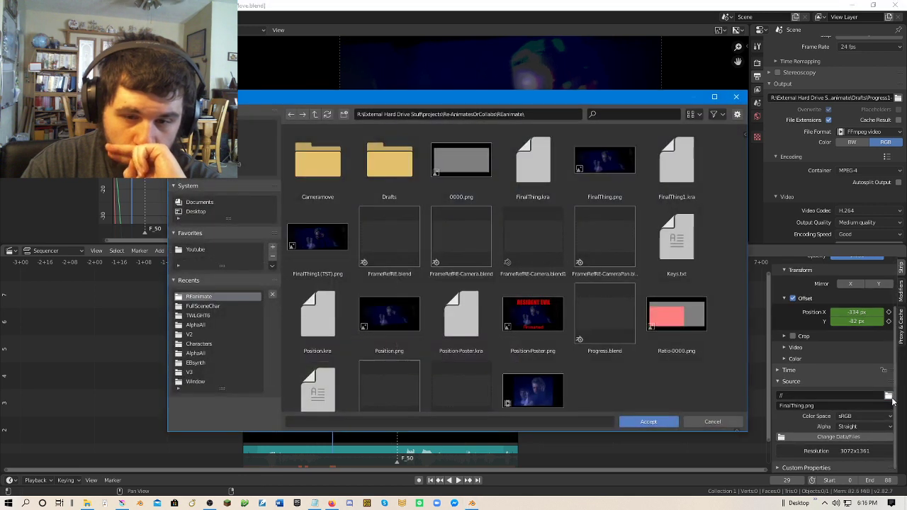
{"action": "left_click", "coordinate": [648, 422]}
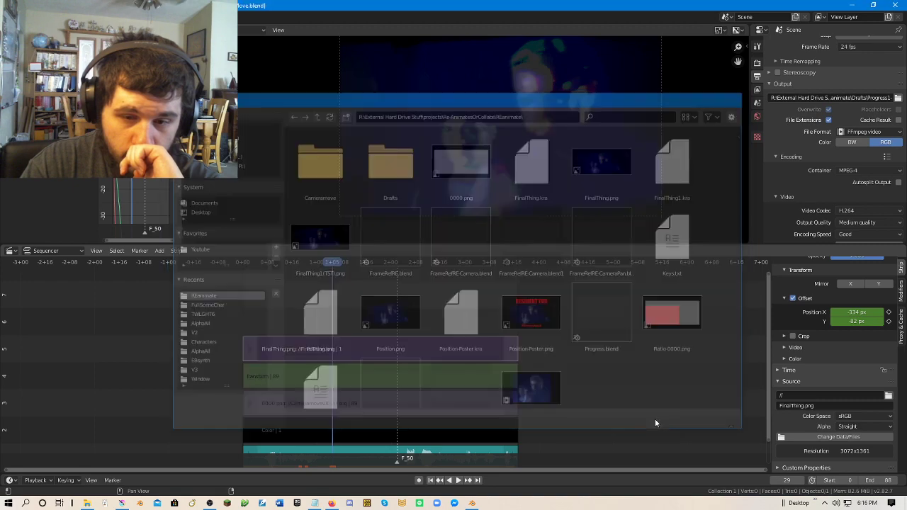
{"action": "left_click", "coordinate": [801, 405]}
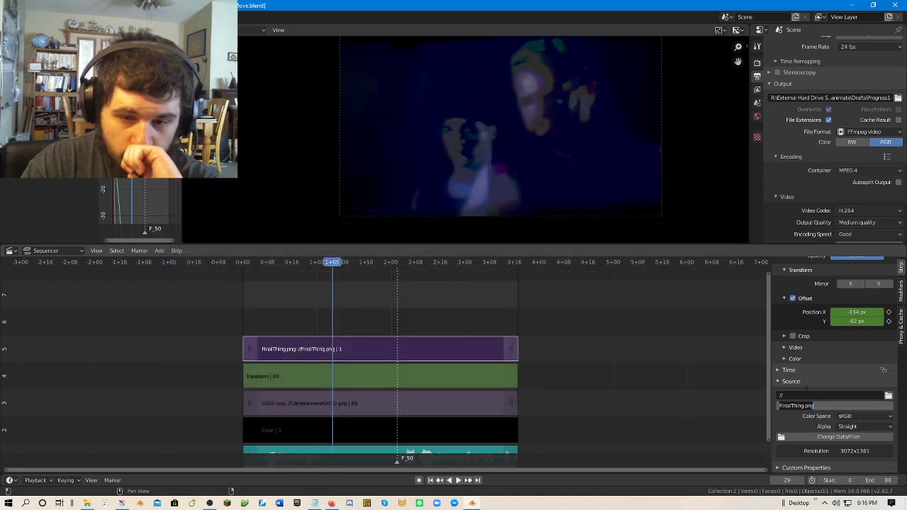
{"action": "left_click", "coordinate": [785, 394]}
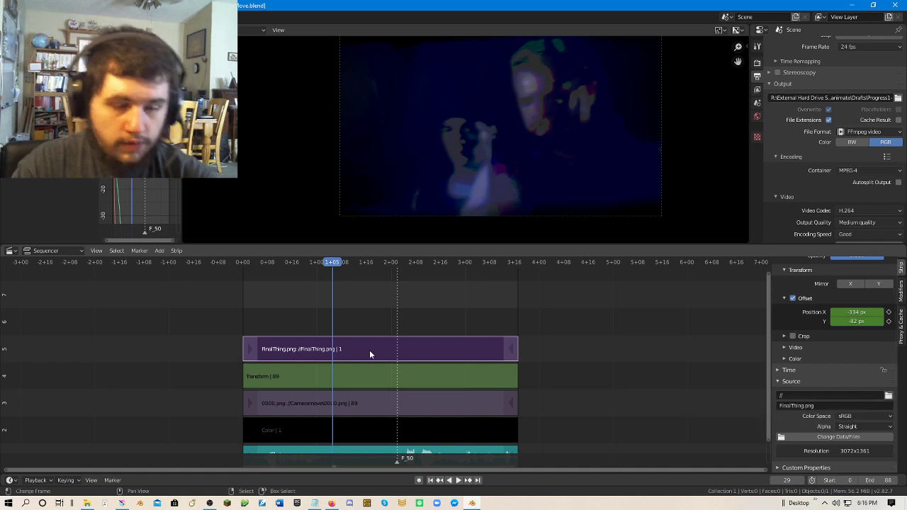
Mute the FinalThing.png strip and return the playhead to frame 0.
{"action": "key", "text": "h"}
{"action": "left_click_drag", "start_coordinate": [292, 338], "coordinate": [231, 328]}
{"action": "key", "text": "shift+Left"}
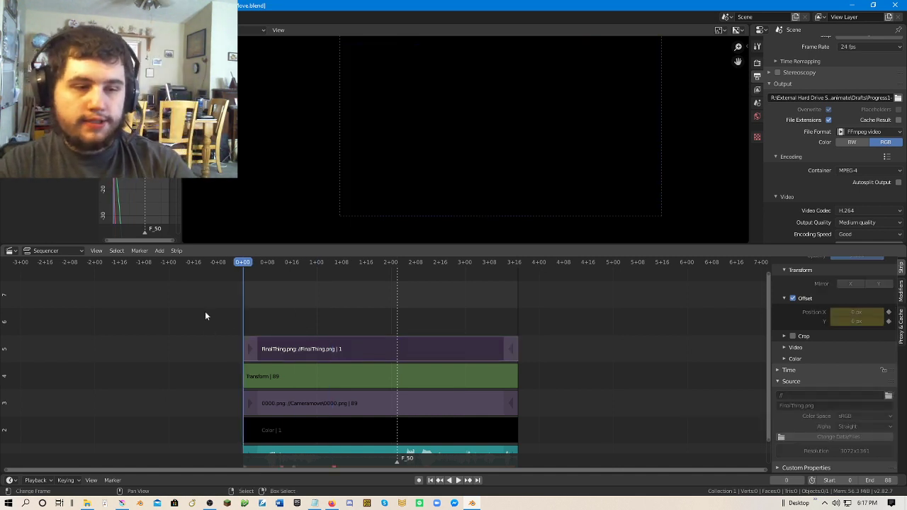
Add FinalThing1(TST).png as an image strip at frame 0 on channel 6 and extend it to the end of the strips below.
{"action": "left_click", "coordinate": [159, 251]}
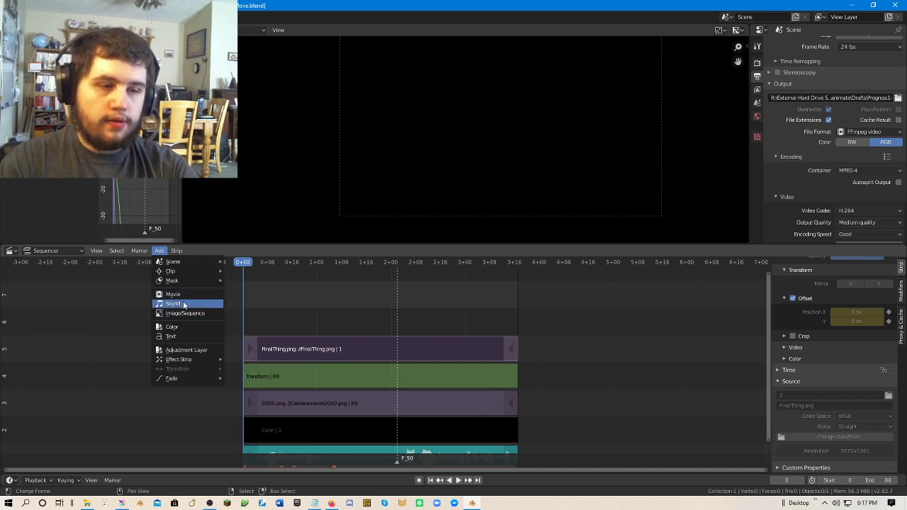
{"action": "left_click", "coordinate": [185, 313]}
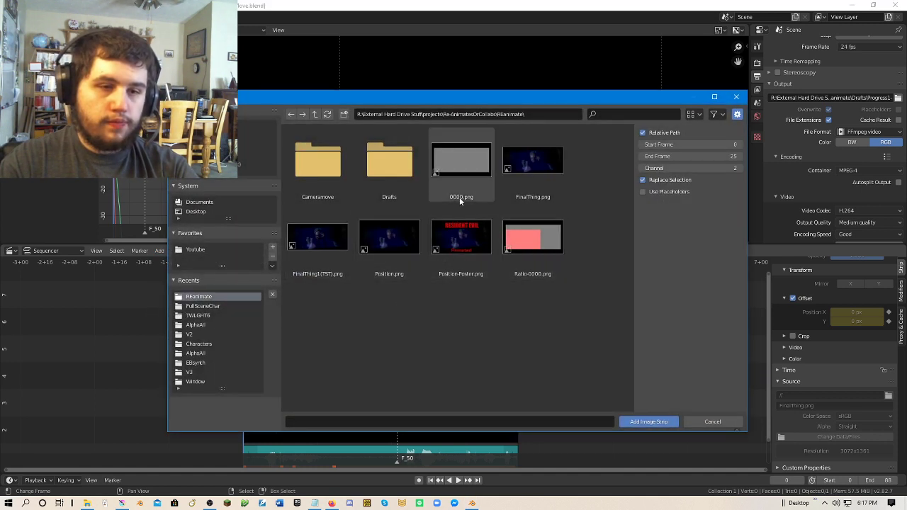
{"action": "left_click", "coordinate": [333, 253]}
{"action": "left_click", "coordinate": [666, 424]}
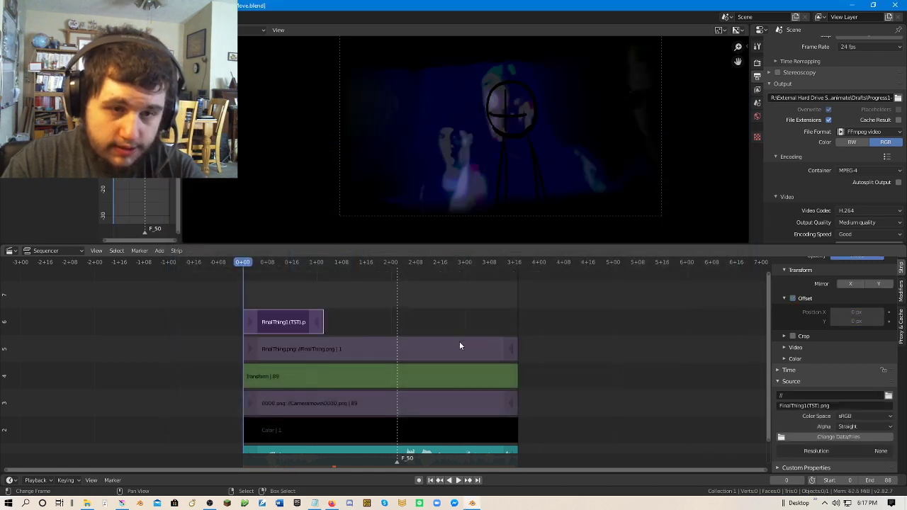
{"action": "left_click_drag", "start_coordinate": [454, 383], "coordinate": [457, 388]}
{"action": "scroll", "coordinate": [456, 388], "scroll_direction": "up", "scroll_amount": 3}
{"action": "left_click_drag", "start_coordinate": [302, 370], "coordinate": [544, 386]}
Enable Offset on the FinalThing1(TST).png strip and keyframe its X and Y position at 0 px on frame 0.
{"action": "left_click", "coordinate": [275, 396]}
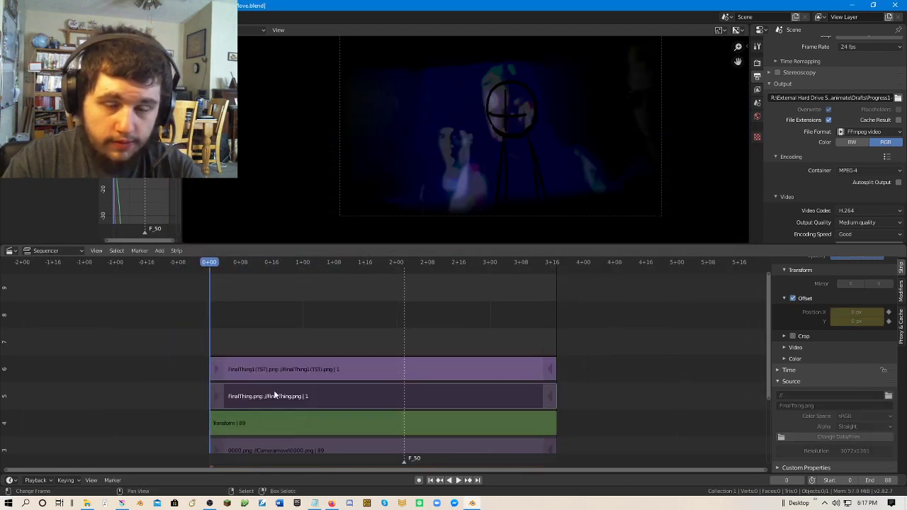
{"action": "left_click", "coordinate": [299, 371]}
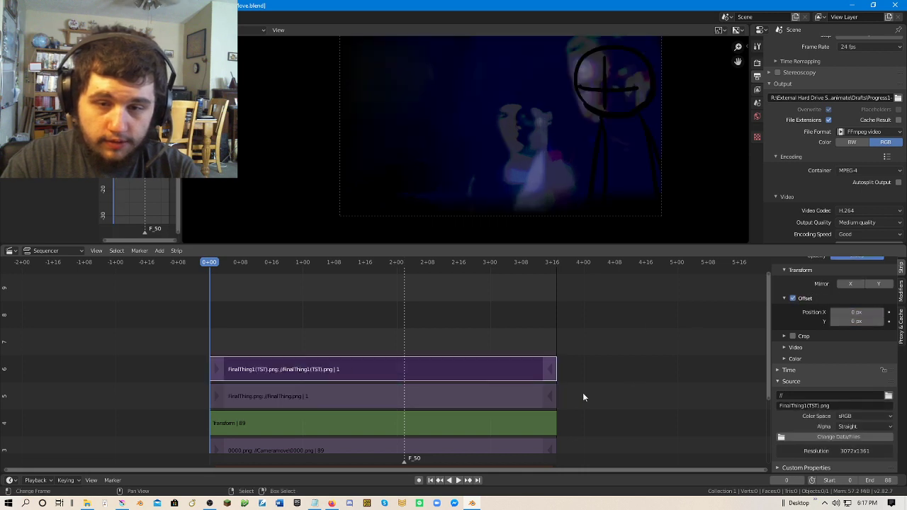
{"action": "key", "text": "i"}
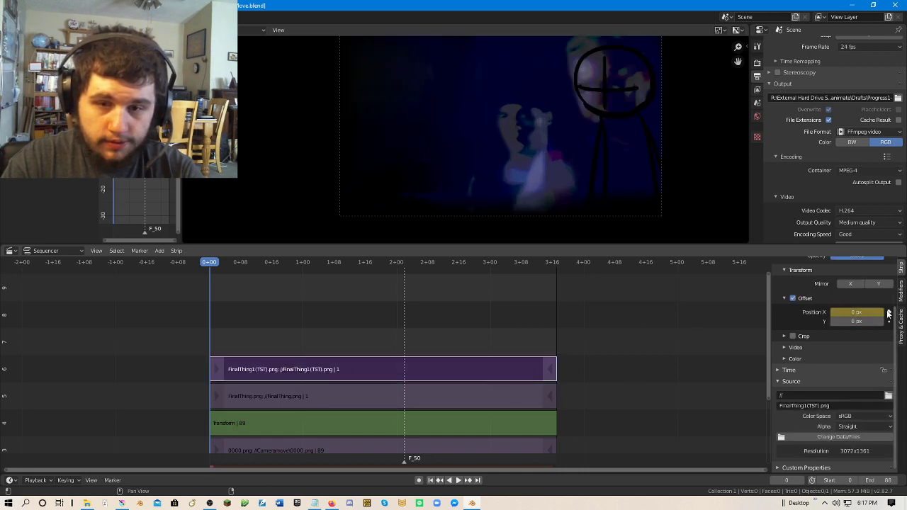
{"action": "left_click", "coordinate": [421, 392]}
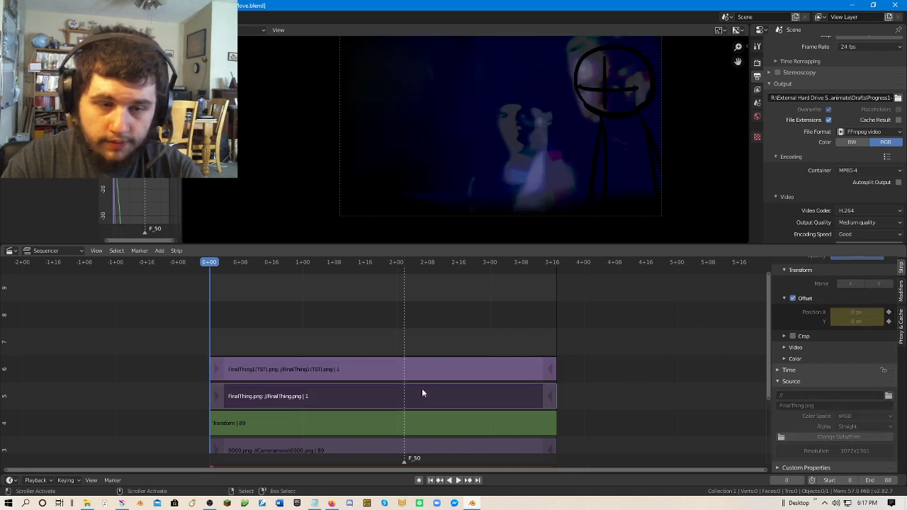
{"action": "left_click", "coordinate": [486, 371]}
Go to the FinalThing.png strip's keyframe at frame 50 and set the FinalThing1(TST).png strip's X position to -576 px.
{"action": "left_click", "coordinate": [514, 398]}
{"action": "left_click", "coordinate": [469, 481]}
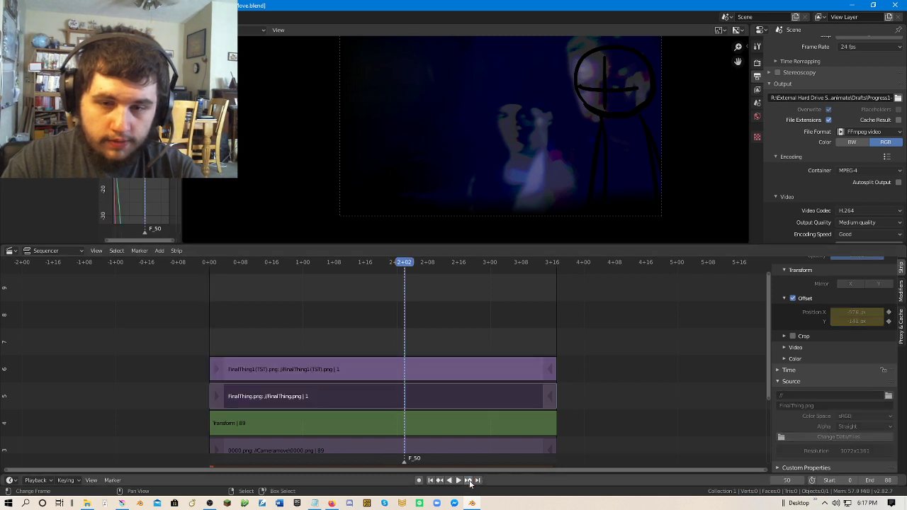
{"action": "left_click", "coordinate": [468, 481]}
{"action": "left_click", "coordinate": [468, 481]}
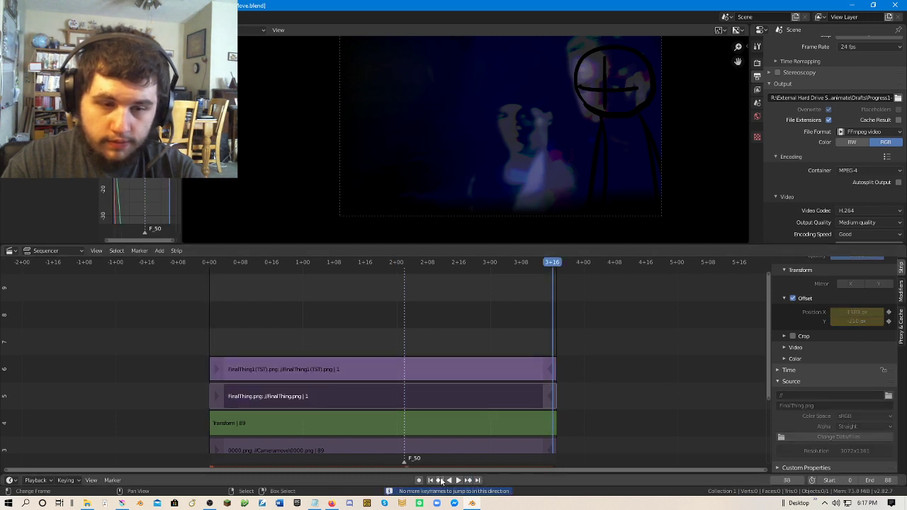
{"action": "left_click", "coordinate": [440, 481]}
{"action": "left_click", "coordinate": [498, 371]}
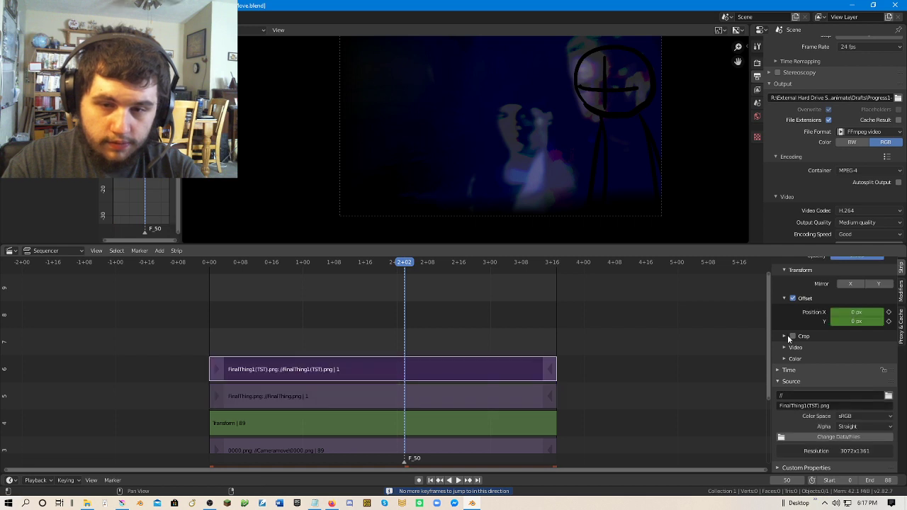
{"action": "left_click", "coordinate": [494, 392]}
{"action": "left_click", "coordinate": [854, 312]}
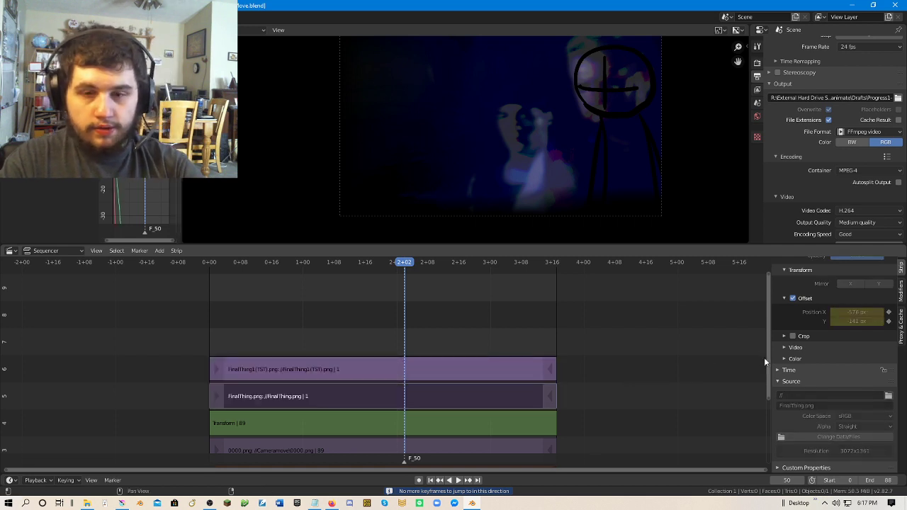
{"action": "left_click", "coordinate": [499, 371]}
{"action": "left_click", "coordinate": [854, 313]}
{"action": "type", "text": "-576"}
{"action": "key", "text": "Return"}
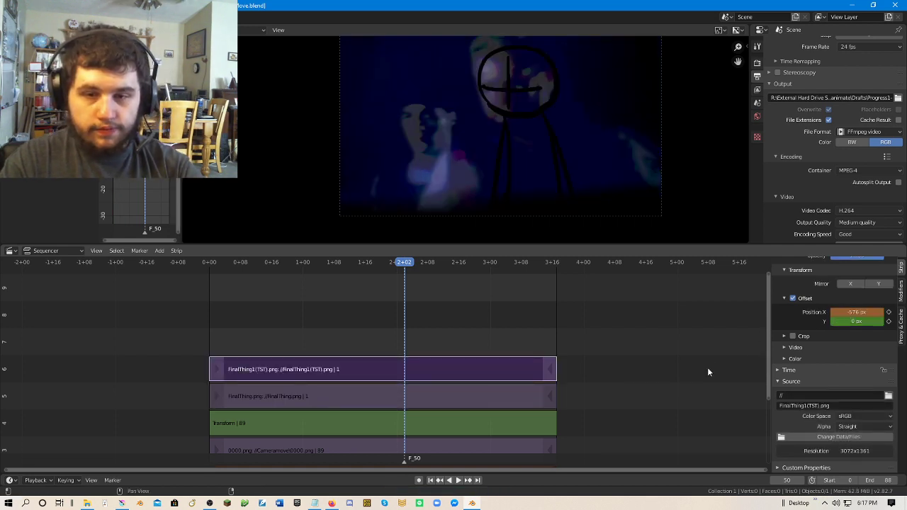
Set the FinalThing1(TST).png strip's Y position to -141 px and keyframe both position values at frame 50.
{"action": "left_click", "coordinate": [491, 396]}
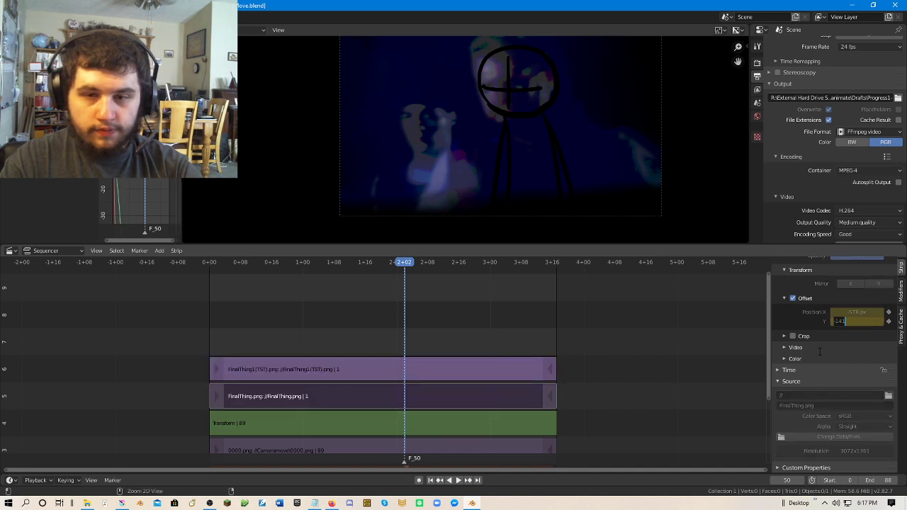
{"action": "left_click", "coordinate": [436, 362]}
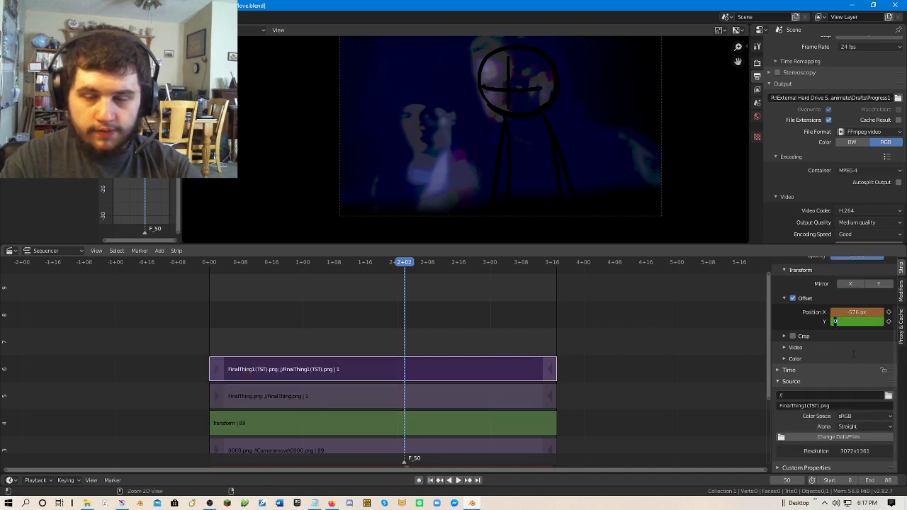
{"action": "left_click", "coordinate": [888, 321]}
{"action": "left_click", "coordinate": [888, 311]}
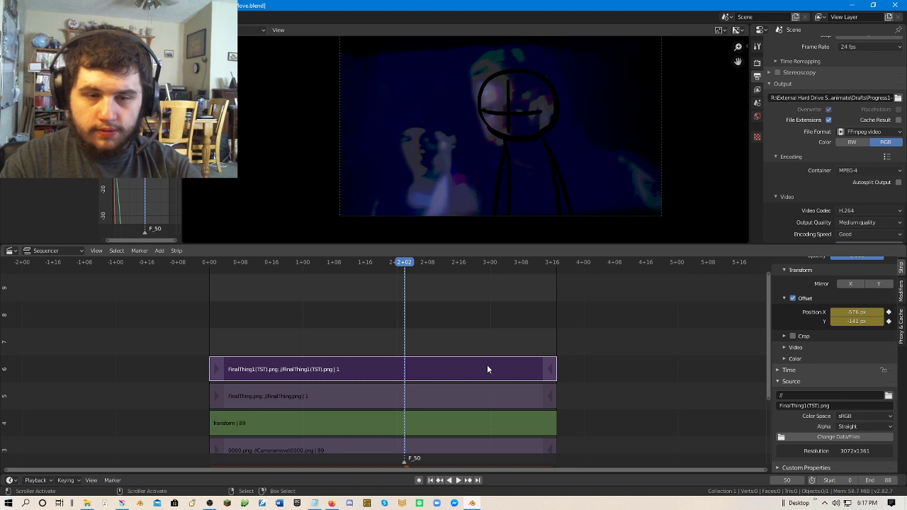
At frame 88, copy the FinalThing.png strip's X position of -1183 px to the FinalThing1(TST).png strip and keyframe it.
{"action": "left_click", "coordinate": [491, 406]}
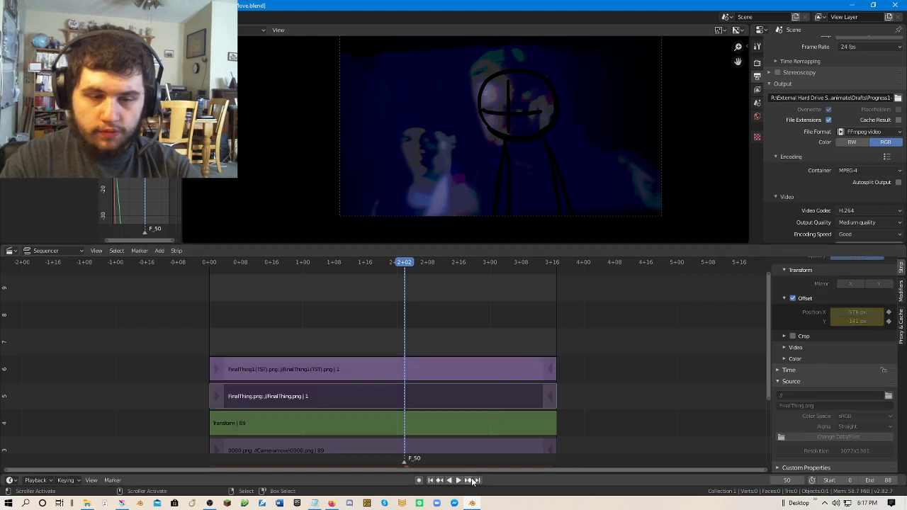
{"action": "left_click", "coordinate": [477, 480]}
{"action": "left_click", "coordinate": [493, 382]}
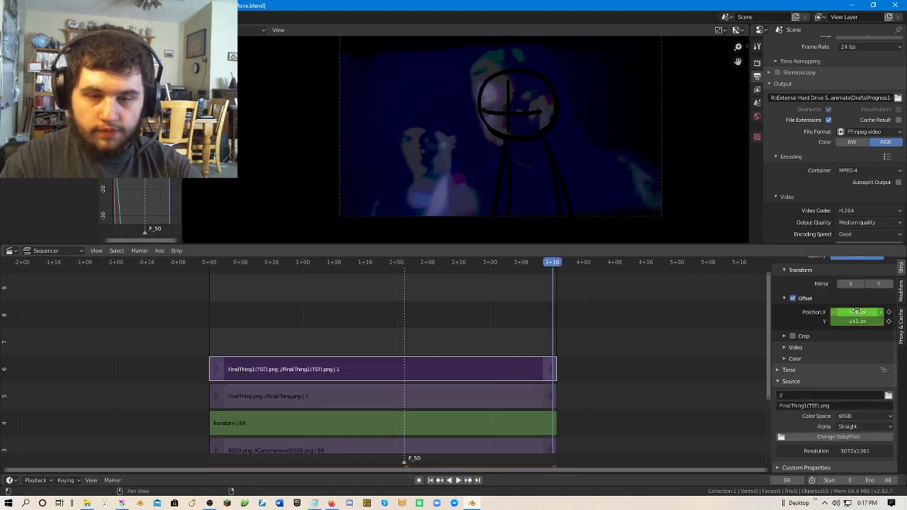
{"action": "left_click", "coordinate": [499, 410]}
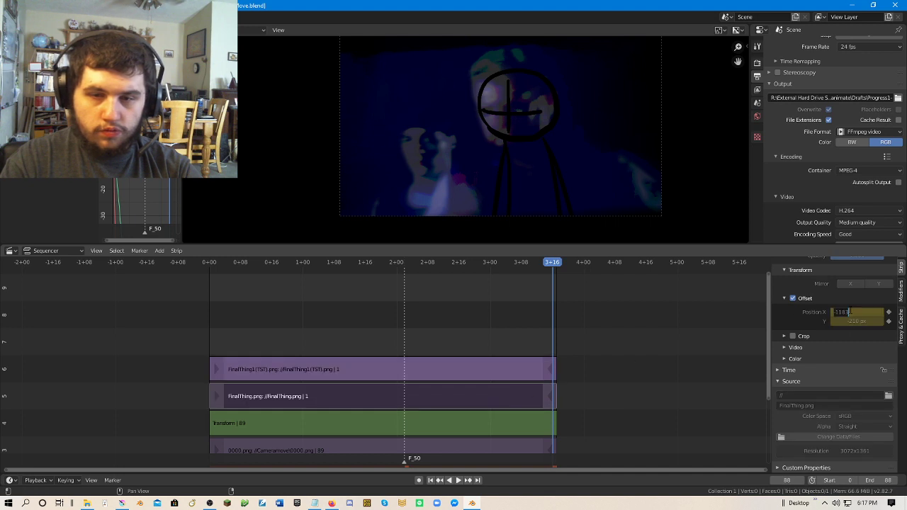
{"action": "left_click", "coordinate": [508, 370]}
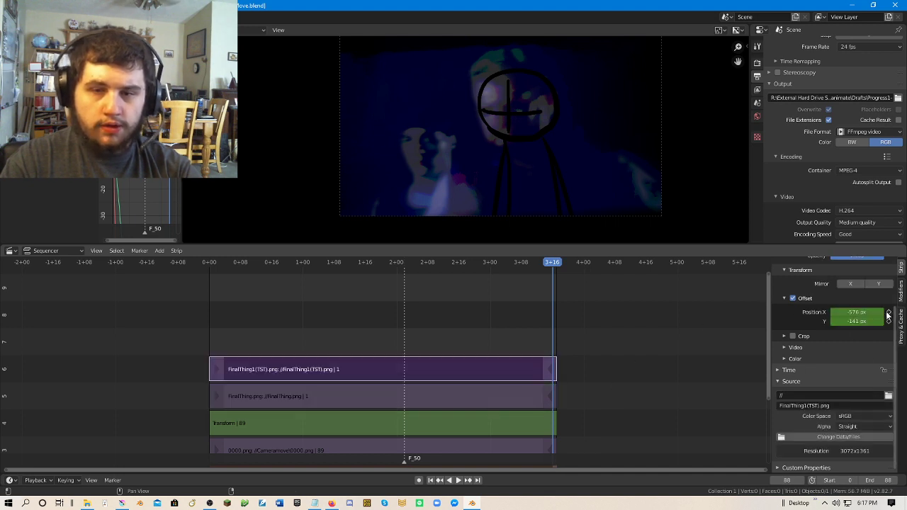
{"action": "key", "text": "Return"}
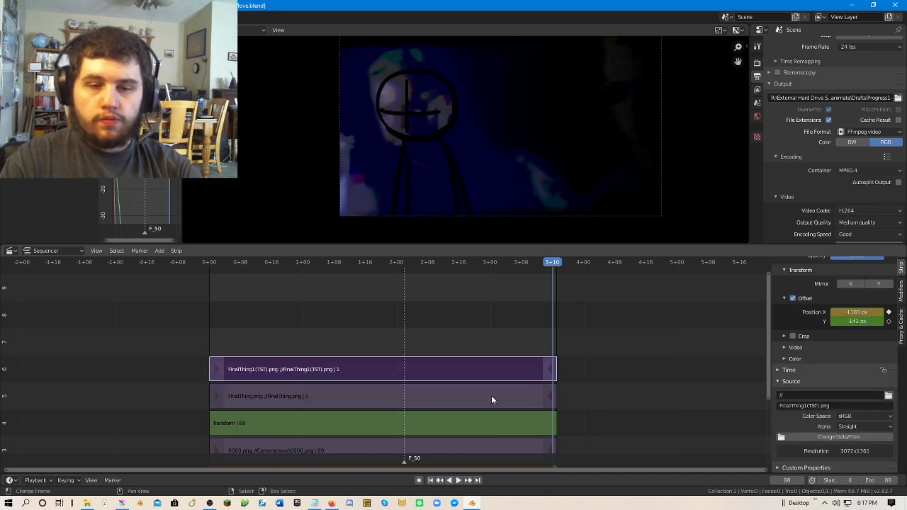
Set the FinalThing1(TST).png strip's Y position to -210 px and keyframe it at frame 88.
{"action": "left_click", "coordinate": [492, 396]}
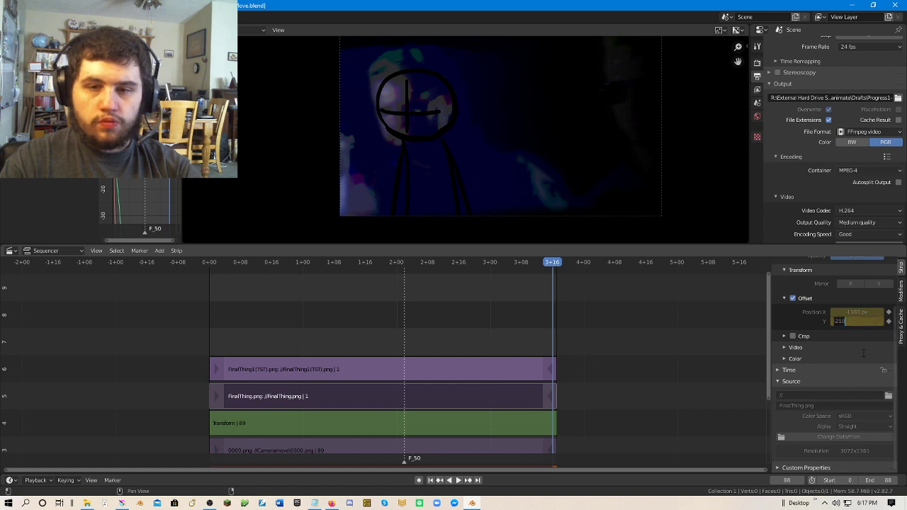
{"action": "left_click", "coordinate": [863, 353]}
{"action": "left_click", "coordinate": [526, 364]}
{"action": "left_click", "coordinate": [888, 321]}
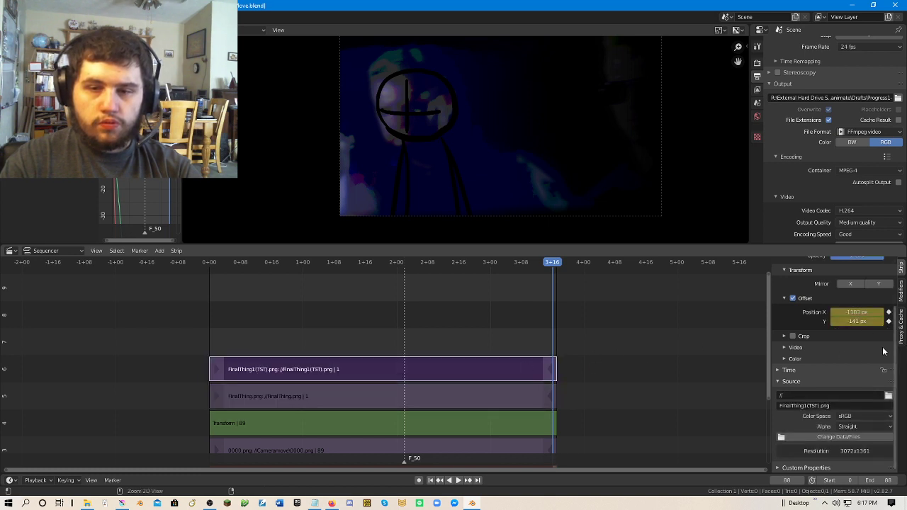
{"action": "type", "text": "-210 px"}
{"action": "left_click", "coordinate": [889, 322]}
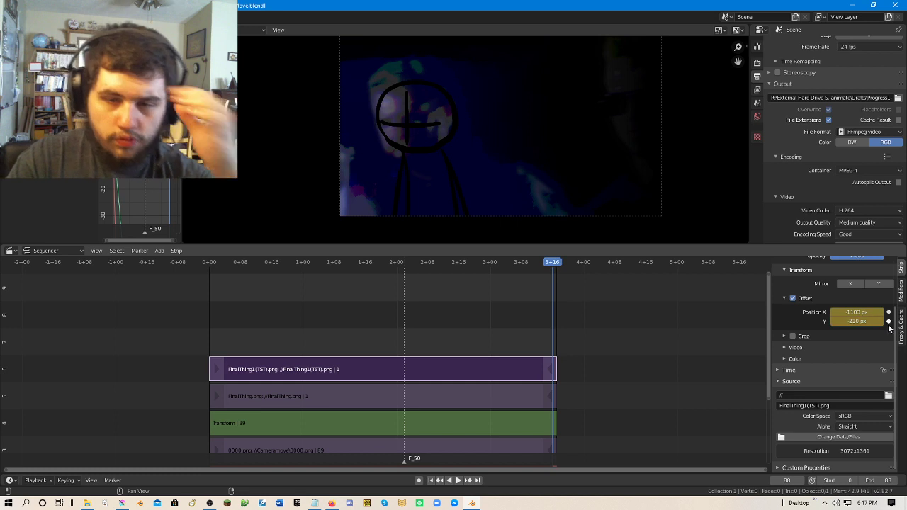
Play back the sequence to check how the skeleton sketch follows the camera move, ending at frame 88.
{"action": "left_click", "coordinate": [330, 273]}
{"action": "key", "text": "space"}
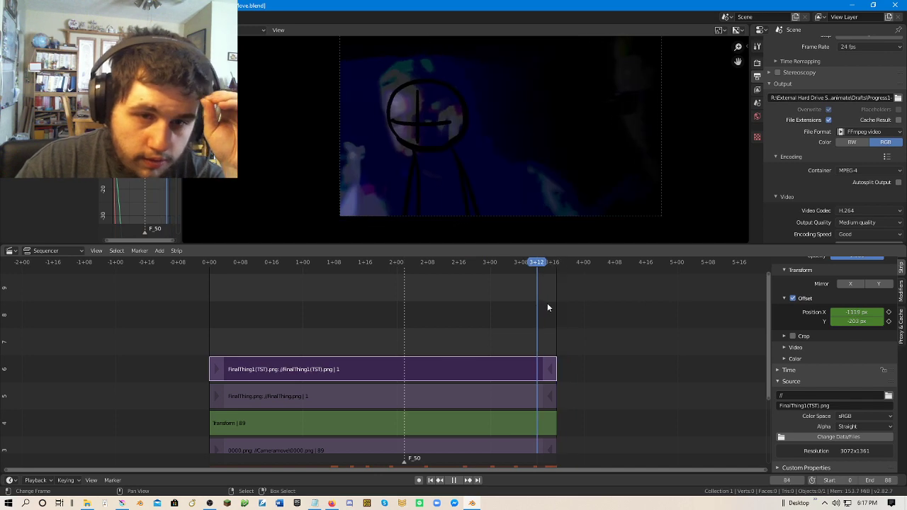
{"action": "mouse_move", "coordinate": [552, 303]}
{"action": "left_mouse_down"}
{"action": "mouse_move", "coordinate": [541, 303]}
{"action": "mouse_move", "coordinate": [556, 305]}
{"action": "left_mouse_up"}
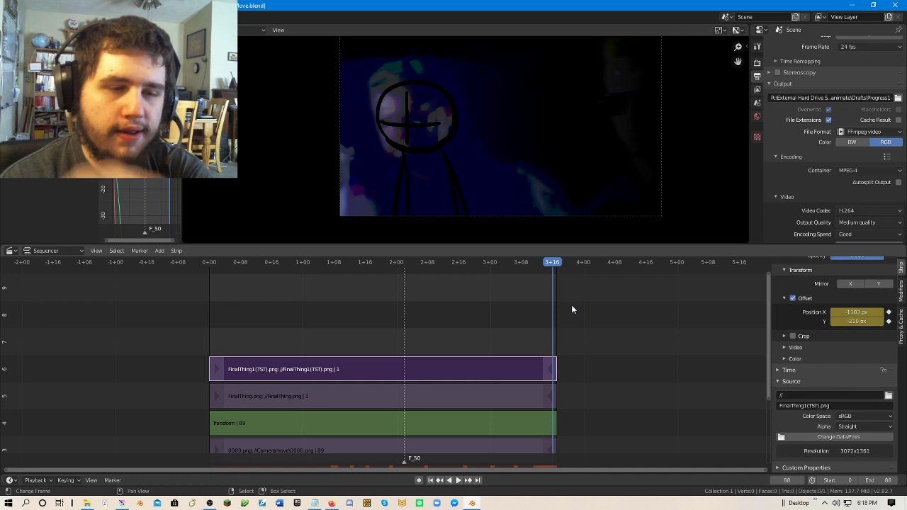
Switch to Krita, hide Layer 2 and slightly lower the Background layer's opacity, then select the BerrySkele layer.
{"action": "key", "text": "alt+Tab"}
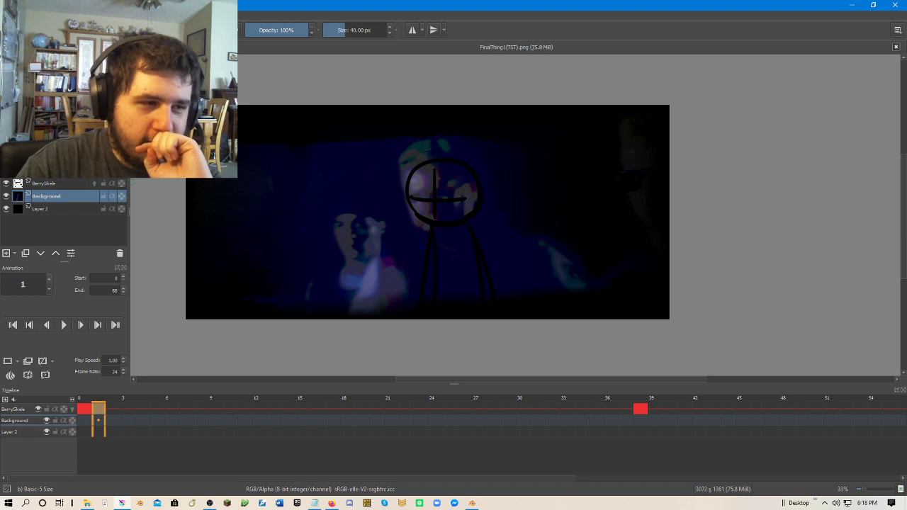
{"action": "key", "text": "ctrl+z"}
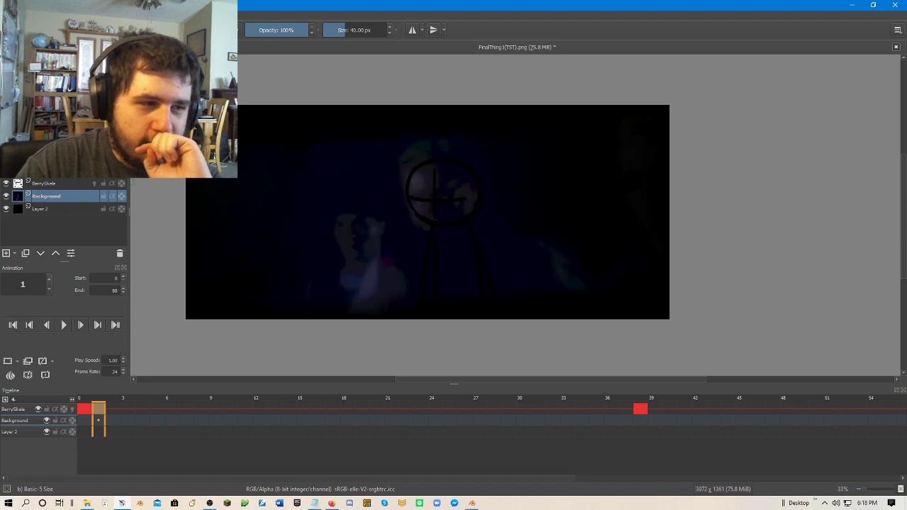
{"action": "left_click", "coordinate": [5, 209]}
{"action": "left_click", "coordinate": [56, 186]}
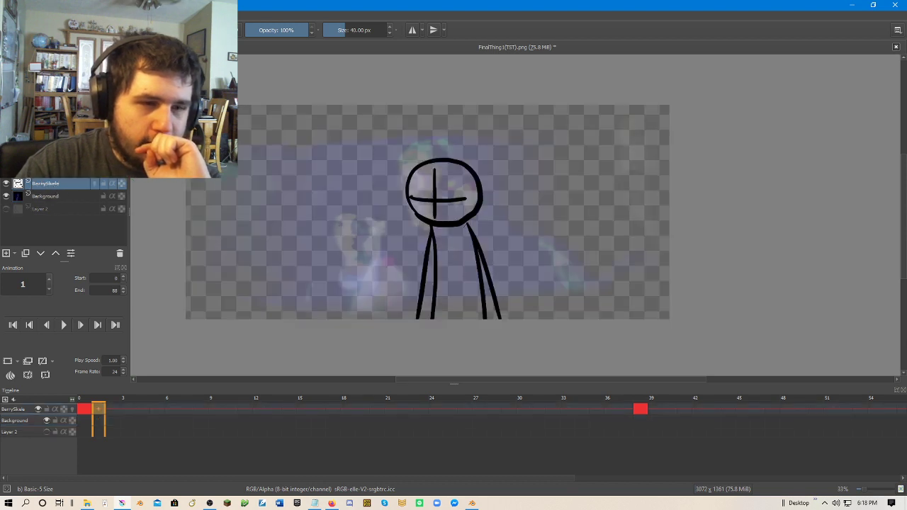
{"action": "left_click", "coordinate": [41, 209]}
{"action": "left_click", "coordinate": [43, 196]}
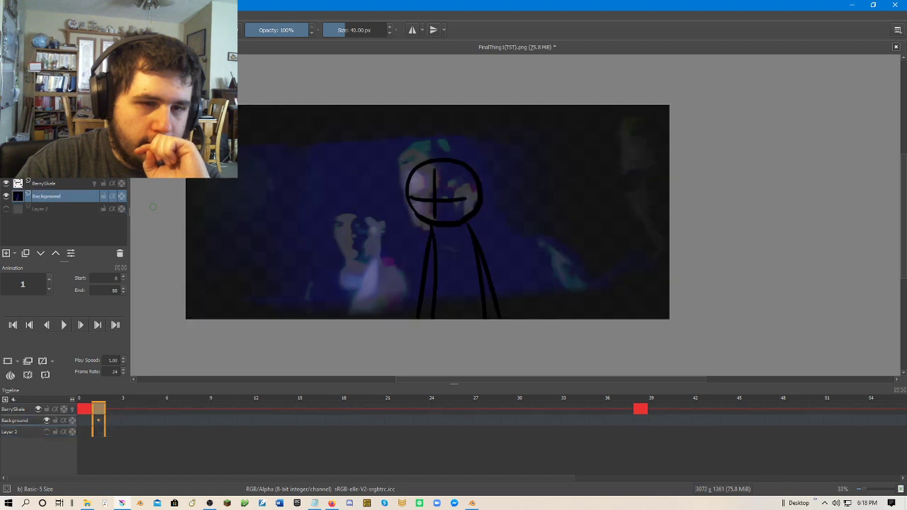
{"action": "left_click", "coordinate": [83, 186]}
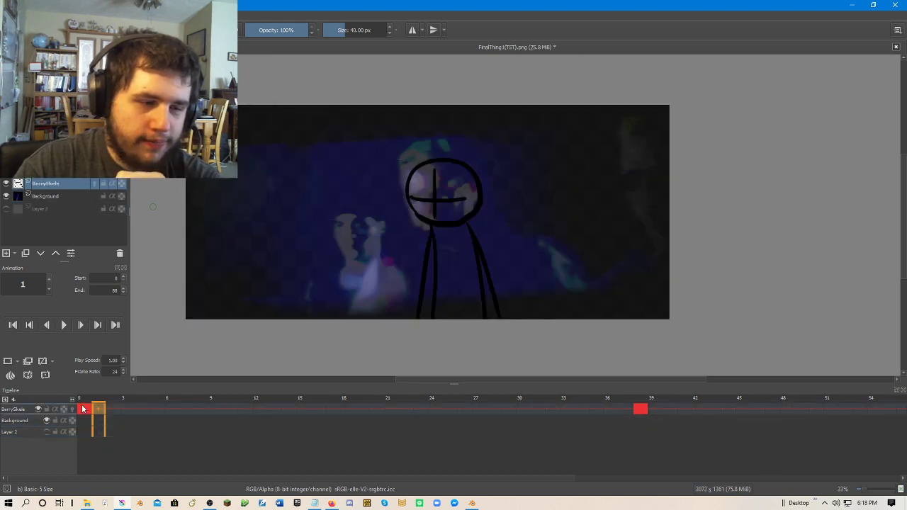
Remove the BerrySkele layer's keyframe at frame 0 in the timeline.
{"action": "scroll", "coordinate": [409, 256], "scroll_direction": "up", "scroll_amount": 2}
{"action": "left_click_drag", "start_coordinate": [438, 213], "coordinate": [368, 263]}
{"action": "scroll", "coordinate": [369, 262], "scroll_direction": "down", "scroll_amount": 1}
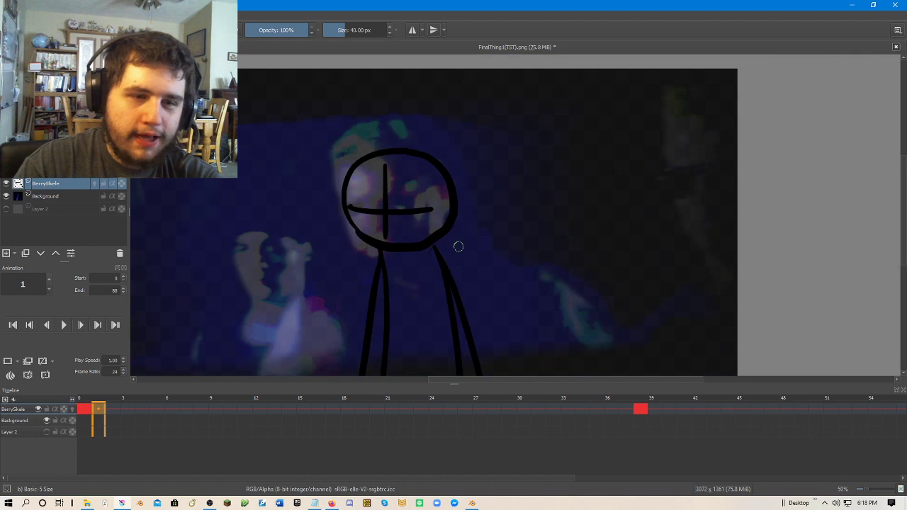
{"action": "left_click_drag", "start_coordinate": [539, 234], "coordinate": [514, 226]}
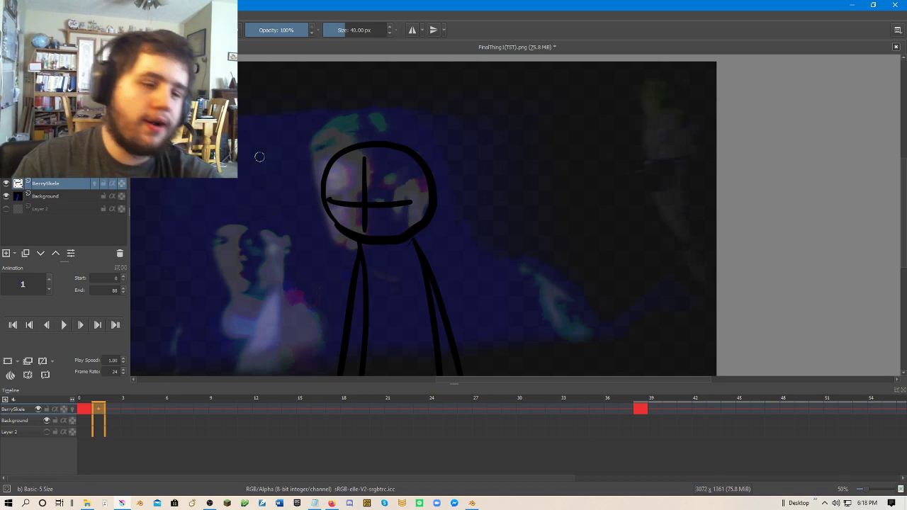
{"action": "scroll", "coordinate": [409, 179], "scroll_direction": "down", "scroll_amount": 1}
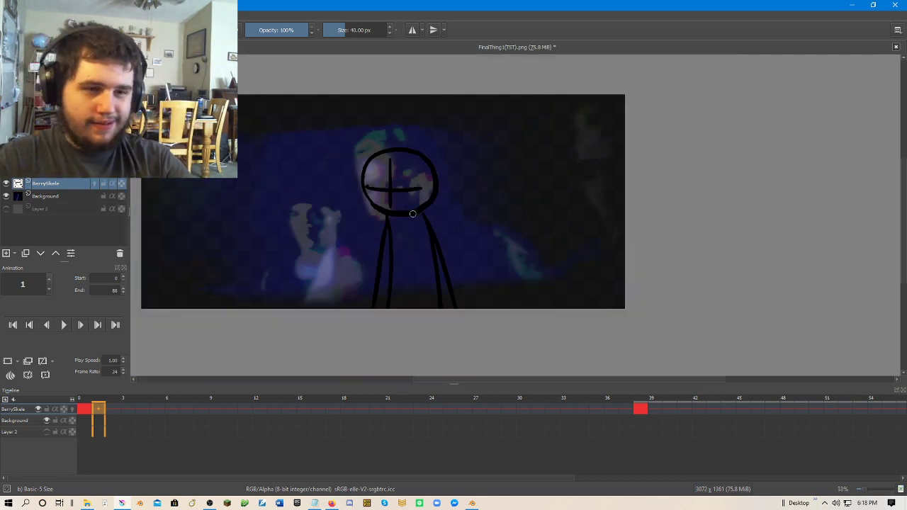
{"action": "left_click", "coordinate": [90, 412]}
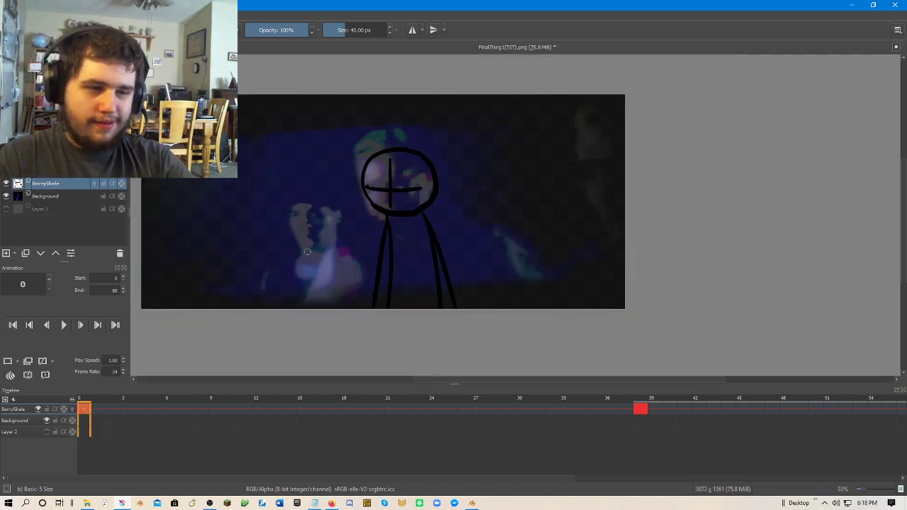
{"action": "right_click", "coordinate": [91, 404]}
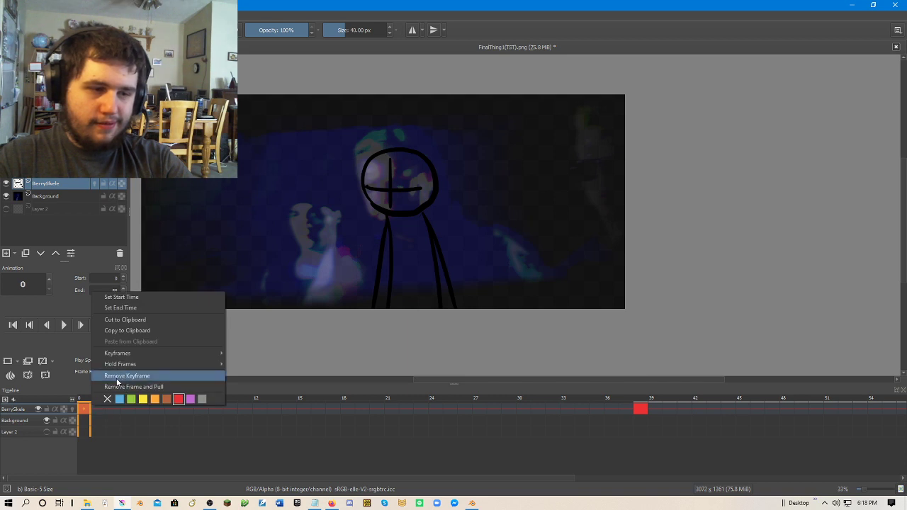
{"action": "right_click", "coordinate": [82, 411]}
{"action": "right_click", "coordinate": [82, 411]}
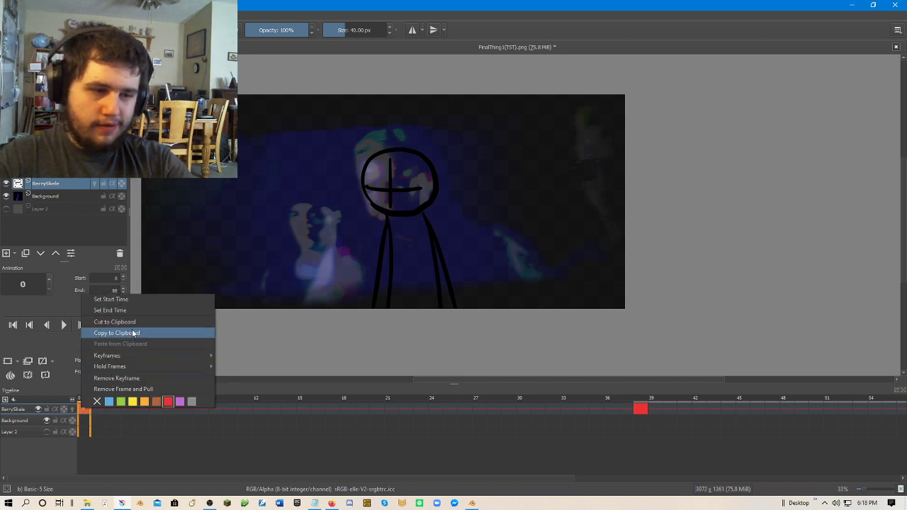
{"action": "left_click", "coordinate": [118, 378]}
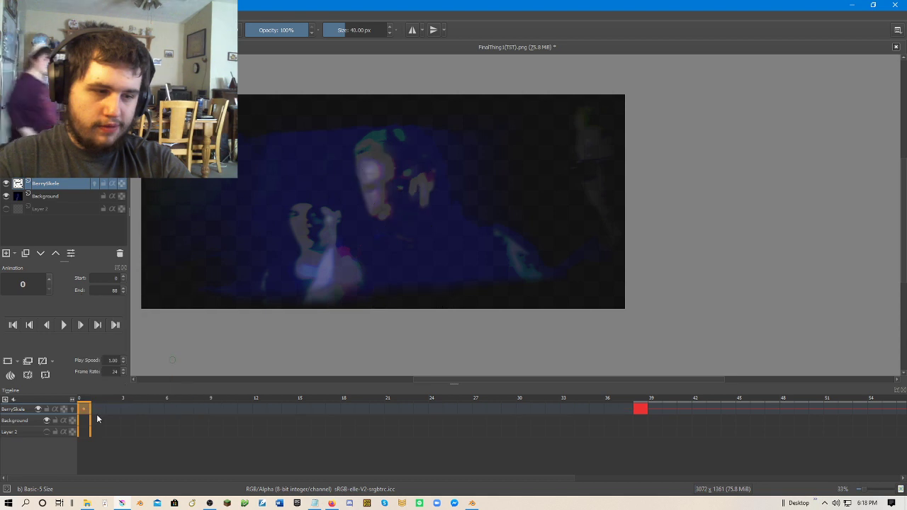
Try removing the BerrySkele keyframe at frame 38, then undo that removal.
{"action": "left_click", "coordinate": [630, 409]}
{"action": "right_click", "coordinate": [629, 409]}
{"action": "left_click", "coordinate": [636, 411]}
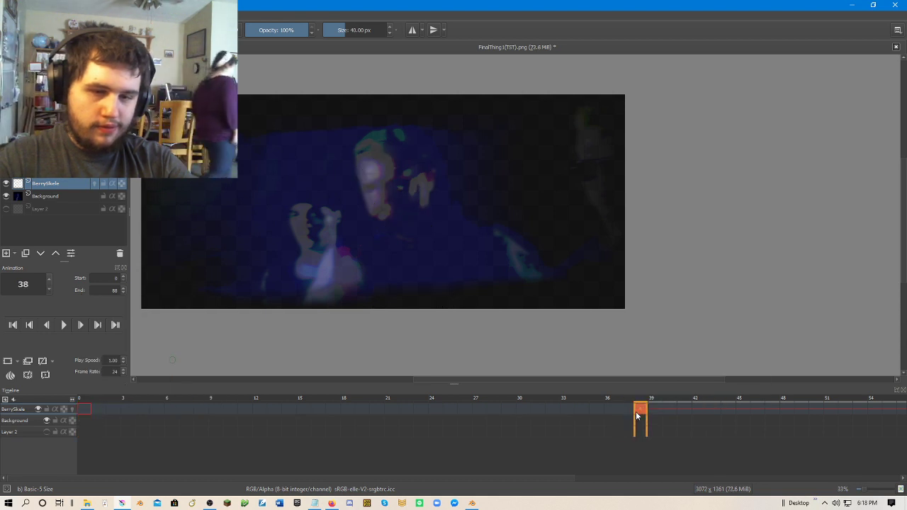
{"action": "right_click", "coordinate": [643, 414]}
{"action": "left_click", "coordinate": [670, 379]}
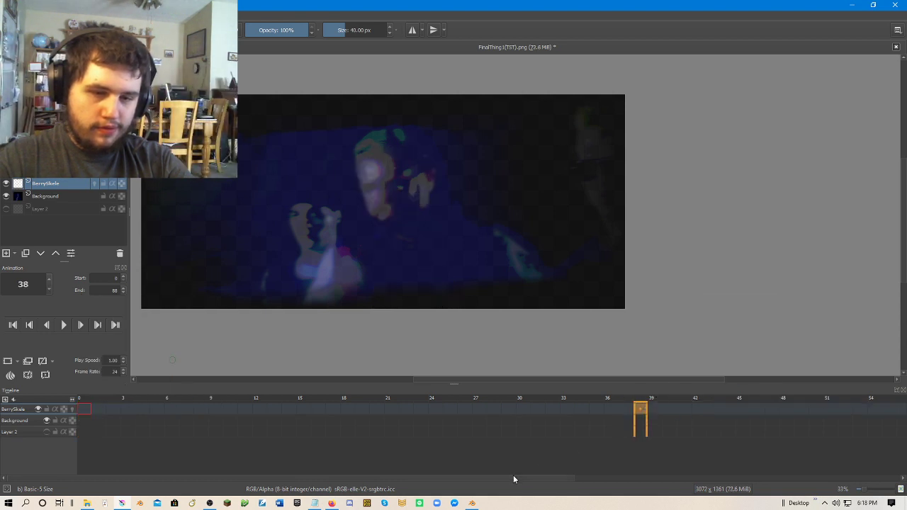
{"action": "left_click_drag", "start_coordinate": [513, 478], "coordinate": [756, 464]}
{"action": "left_click", "coordinate": [434, 409]}
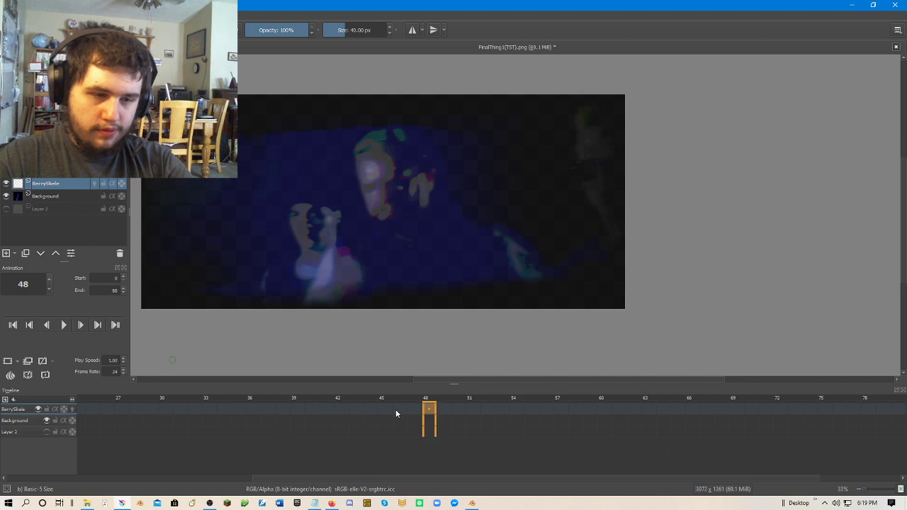
{"action": "key", "text": "ctrl+z"}
Remove the old skeleton drawing from the BerrySkele layer at frame 38.
{"action": "right_click", "coordinate": [285, 411]}
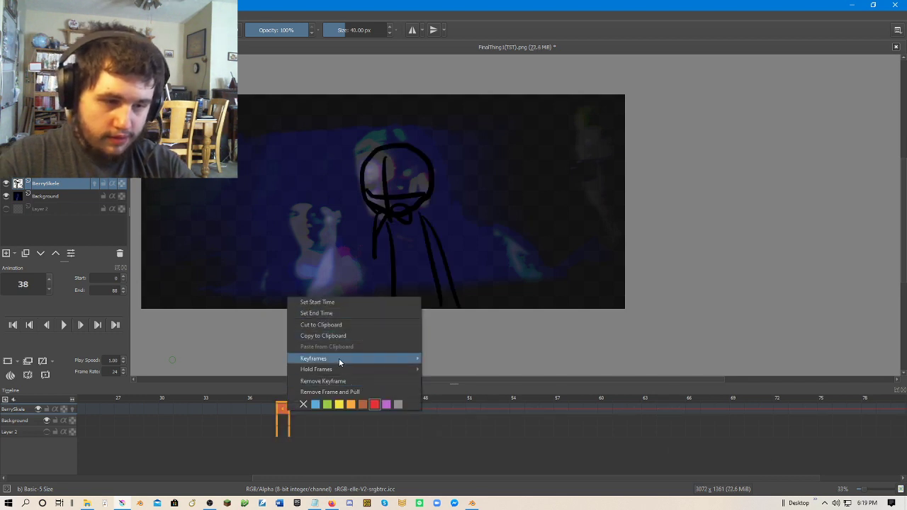
{"action": "left_click", "coordinate": [312, 392]}
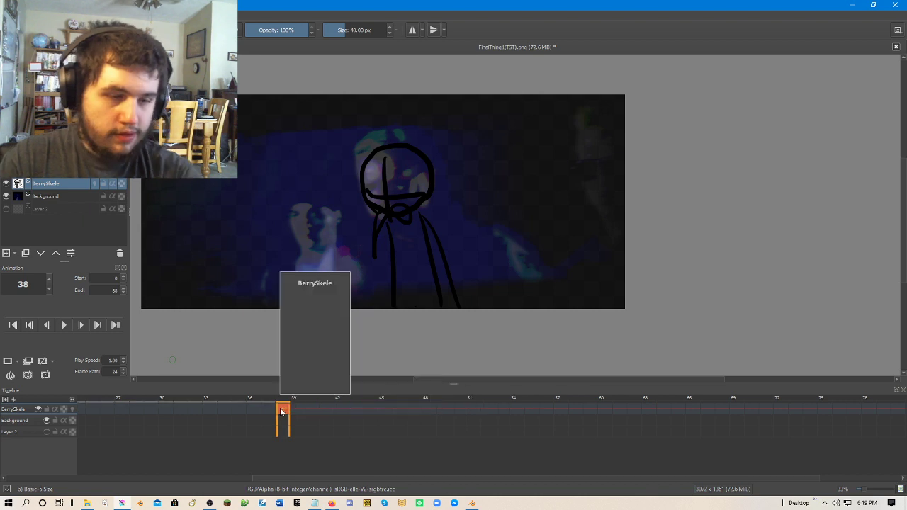
{"action": "left_click", "coordinate": [316, 413]}
{"action": "left_click", "coordinate": [293, 412]}
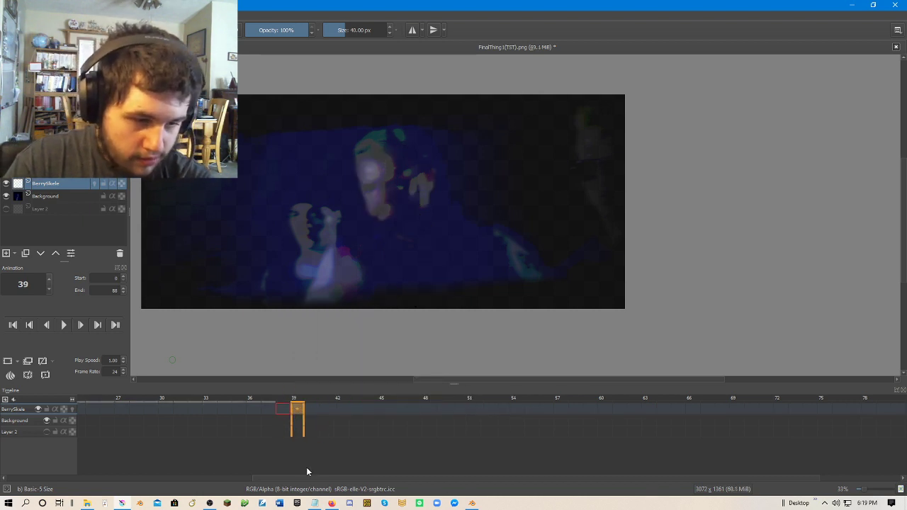
Clear the BerrySkele layer's content at frame 84 and return to the start of the timeline.
{"action": "left_click_drag", "start_coordinate": [302, 479], "coordinate": [384, 480]}
{"action": "left_click", "coordinate": [839, 411]}
{"action": "key", "text": "Delete"}
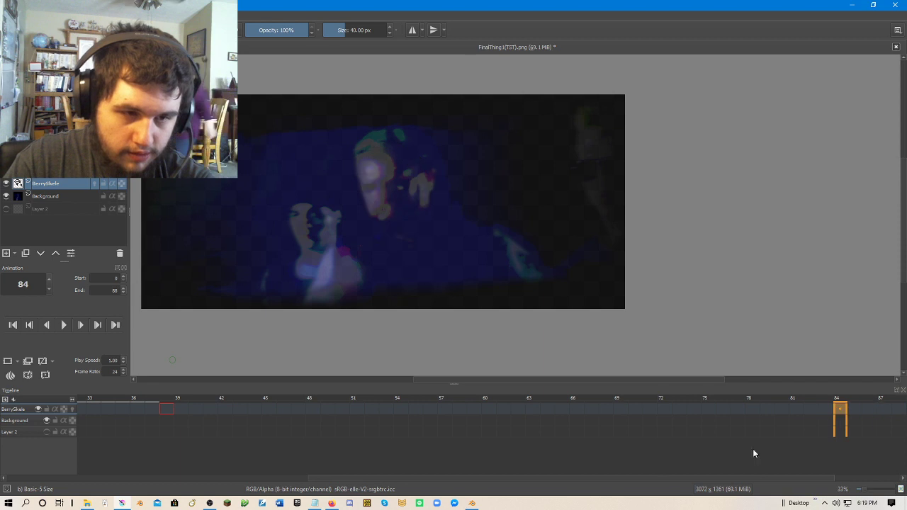
{"action": "left_click_drag", "start_coordinate": [492, 479], "coordinate": [121, 472]}
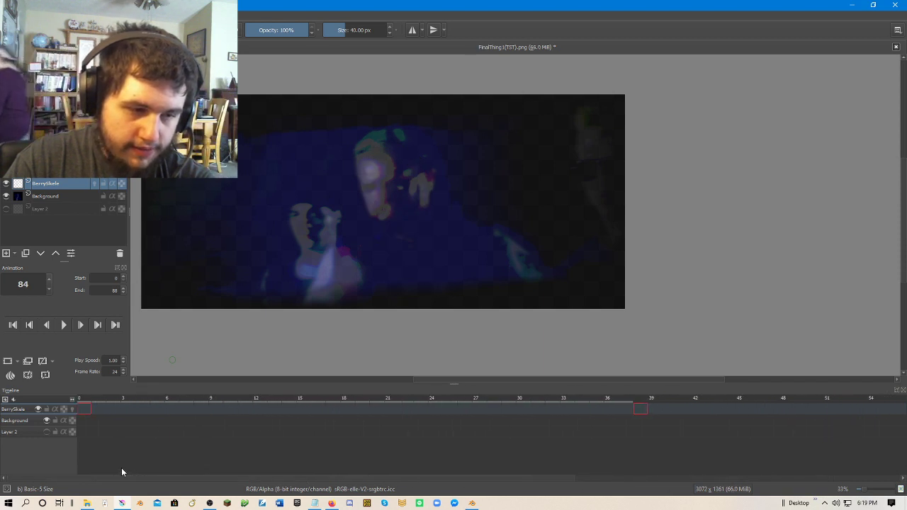
Try drawing a head circle over the central character's face on the BerrySkele layer at frame 0.
{"action": "left_click", "coordinate": [85, 410]}
{"action": "scroll", "coordinate": [354, 198], "scroll_direction": "up", "scroll_amount": 3}
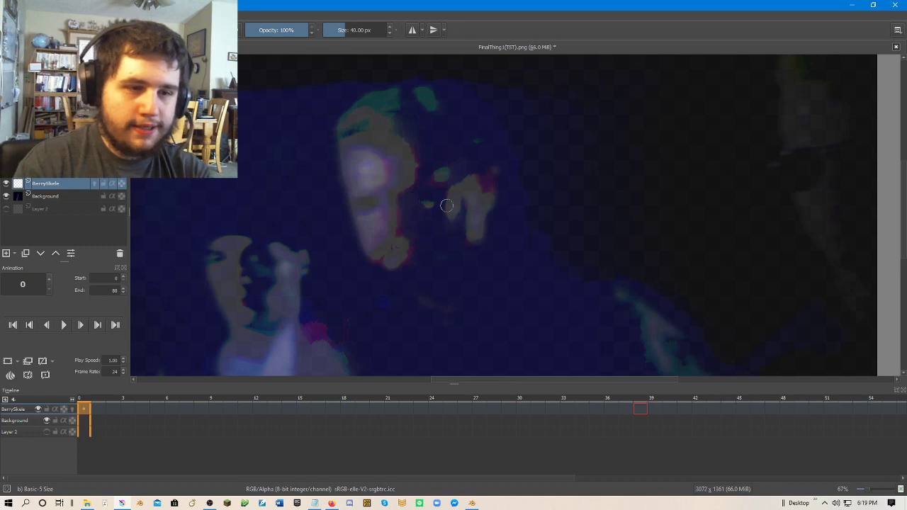
{"action": "mouse_move", "coordinate": [409, 252]}
{"action": "left_mouse_down"}
{"action": "mouse_move", "coordinate": [430, 92]}
{"action": "mouse_move", "coordinate": [444, 265]}
{"action": "mouse_move", "coordinate": [383, 255]}
{"action": "left_mouse_up"}
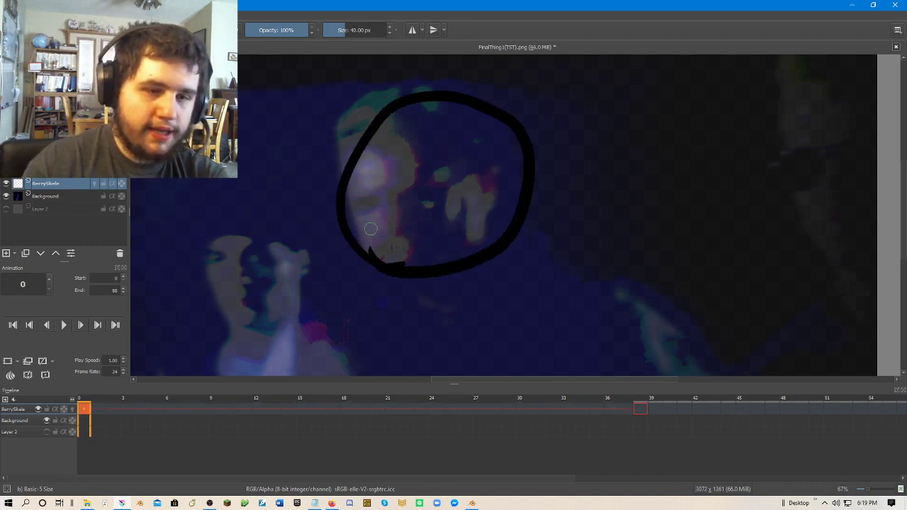
{"action": "scroll", "coordinate": [417, 226], "scroll_direction": "down", "scroll_amount": 2}
{"action": "scroll", "coordinate": [417, 225], "scroll_direction": "up", "scroll_amount": 1}
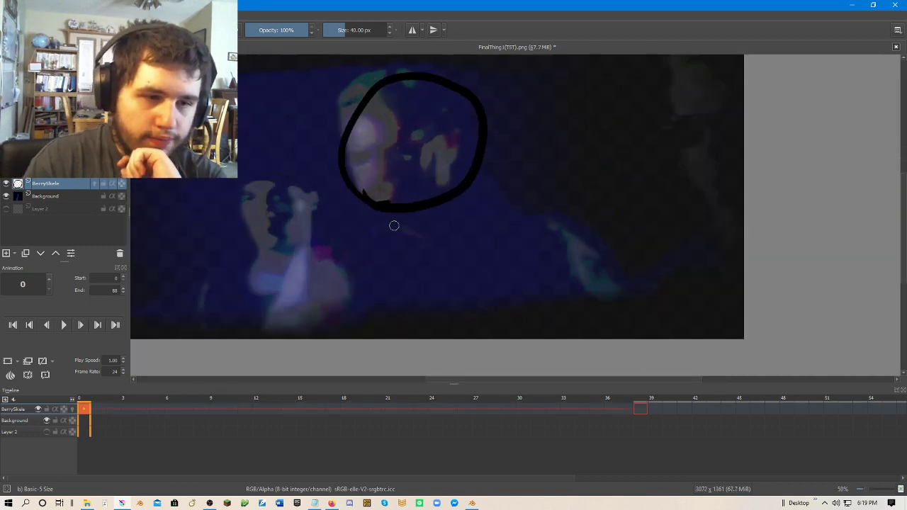
Try sketching paired body lines below the head circle and a face guide cross inside it.
{"action": "left_click_drag", "start_coordinate": [390, 207], "coordinate": [413, 376]}
{"action": "key", "text": "ctrl+z"}
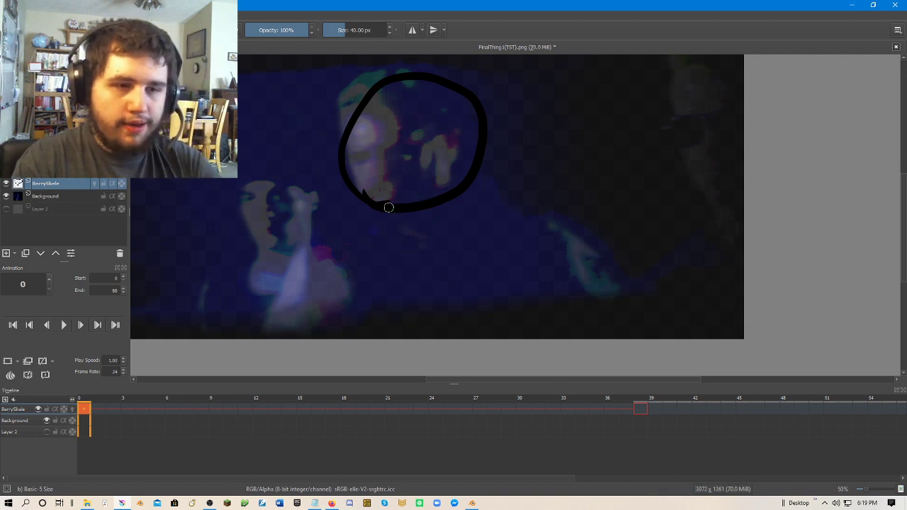
{"action": "left_click_drag", "start_coordinate": [389, 205], "coordinate": [389, 338]}
{"action": "left_click_drag", "start_coordinate": [471, 198], "coordinate": [500, 339]}
{"action": "left_click_drag", "start_coordinate": [470, 200], "coordinate": [513, 336]}
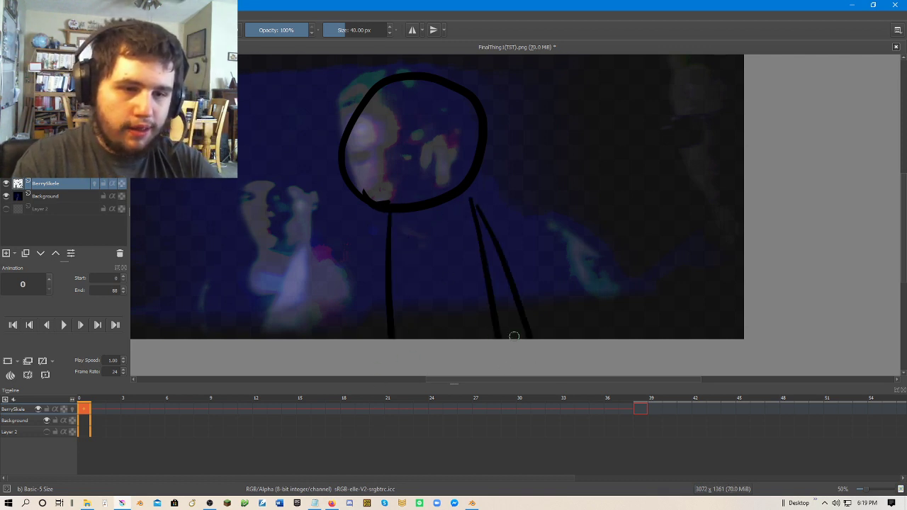
{"action": "left_click_drag", "start_coordinate": [381, 208], "coordinate": [365, 338]}
{"action": "left_click_drag", "start_coordinate": [401, 99], "coordinate": [408, 210]}
{"action": "left_click_drag", "start_coordinate": [361, 155], "coordinate": [484, 148]}
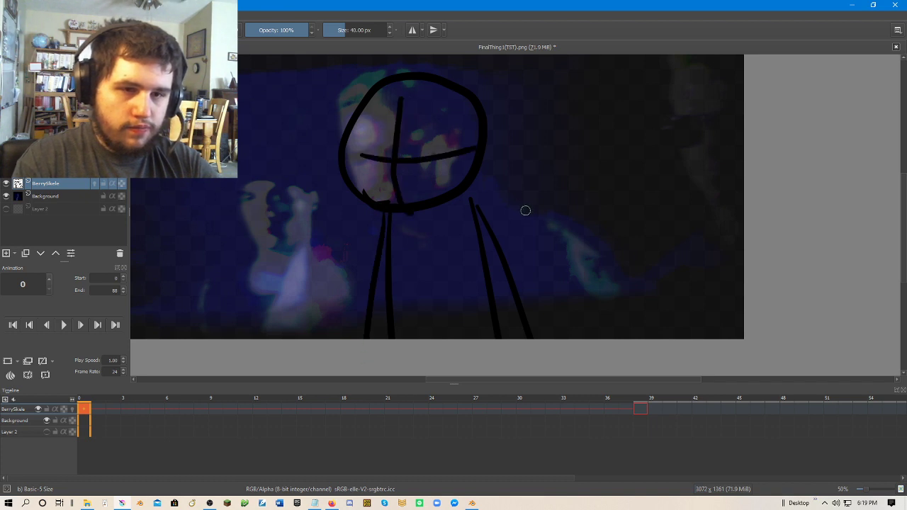
Undo all the skeleton strokes at frame 0, including the head circle.
{"action": "key", "text": "ctrl+z"}
{"action": "key", "text": "ctrl+z"}
{"action": "key", "text": "ctrl+z"}
{"action": "key", "text": "ctrl+z"}
{"action": "key", "text": "ctrl+z"}
{"action": "key", "text": "ctrl+z"}
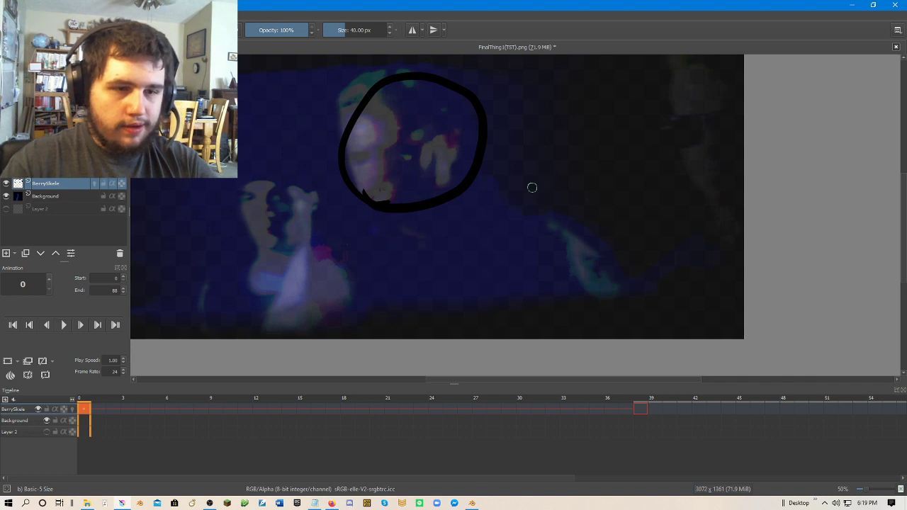
{"action": "key", "text": "ctrl+z"}
Redraw the central skeleton at frame 0 with two body lines, a larger head circle and a curved face guide cross.
{"action": "left_click_drag", "start_coordinate": [563, 188], "coordinate": [583, 205]}
{"action": "scroll", "coordinate": [583, 205], "scroll_direction": "down", "scroll_amount": 1}
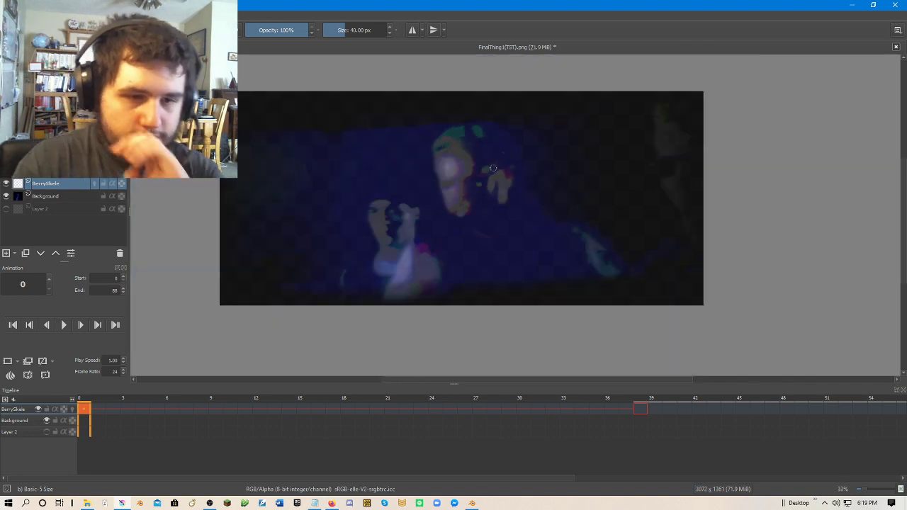
{"action": "left_click_drag", "start_coordinate": [462, 240], "coordinate": [470, 297]}
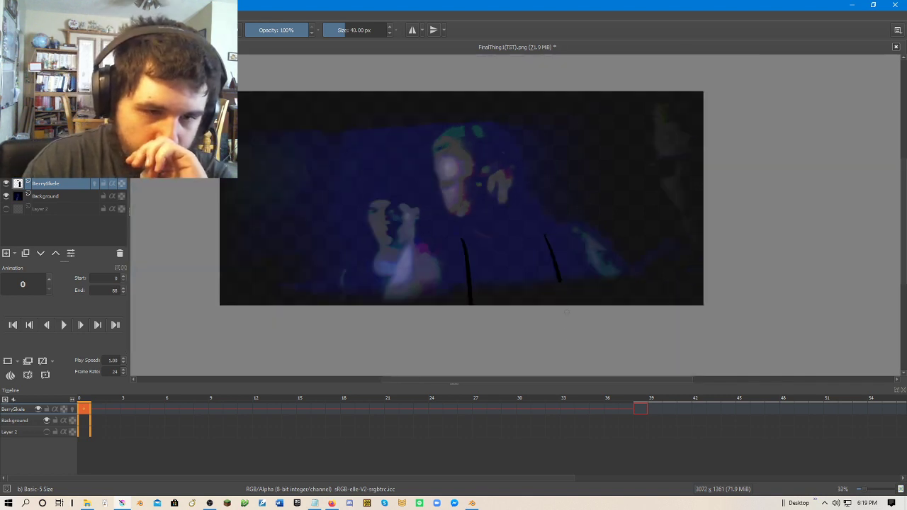
{"action": "mouse_move", "coordinate": [473, 236]}
{"action": "left_mouse_down"}
{"action": "mouse_move", "coordinate": [459, 239]}
{"action": "mouse_move", "coordinate": [528, 140]}
{"action": "mouse_move", "coordinate": [531, 229]}
{"action": "mouse_move", "coordinate": [425, 231]}
{"action": "left_mouse_up"}
{"action": "left_click_drag", "start_coordinate": [468, 144], "coordinate": [465, 238]}
{"action": "left_click_drag", "start_coordinate": [428, 198], "coordinate": [528, 193]}
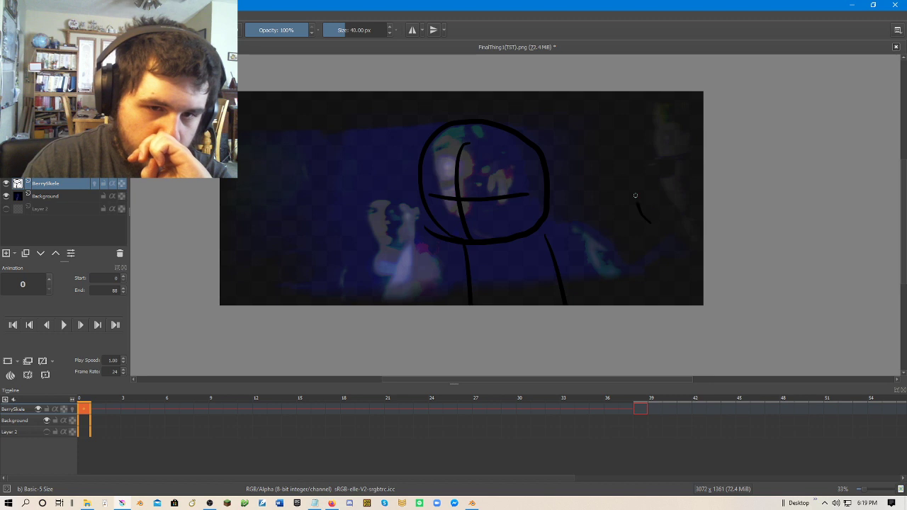
Try sketching a second skeleton over the figure at the canvas's right edge, plus another body line on the central skeleton.
{"action": "mouse_move", "coordinate": [635, 196]}
{"action": "left_mouse_down"}
{"action": "mouse_move", "coordinate": [673, 112]}
{"action": "mouse_move", "coordinate": [717, 148]}
{"action": "left_mouse_up"}
{"action": "left_click_drag", "start_coordinate": [656, 223], "coordinate": [700, 232]}
{"action": "left_click_drag", "start_coordinate": [675, 132], "coordinate": [662, 222]}
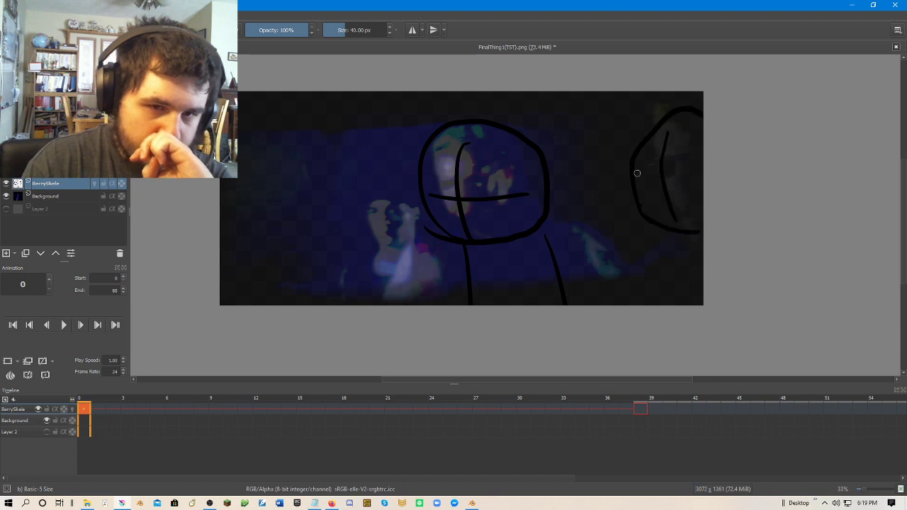
{"action": "left_click_drag", "start_coordinate": [635, 176], "coordinate": [703, 180]}
{"action": "left_click_drag", "start_coordinate": [520, 241], "coordinate": [542, 305]}
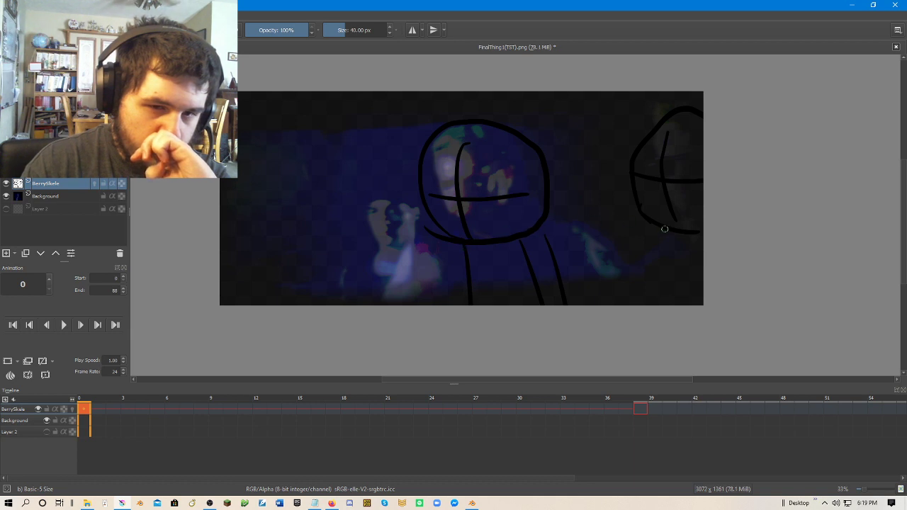
{"action": "left_click_drag", "start_coordinate": [666, 233], "coordinate": [678, 305]}
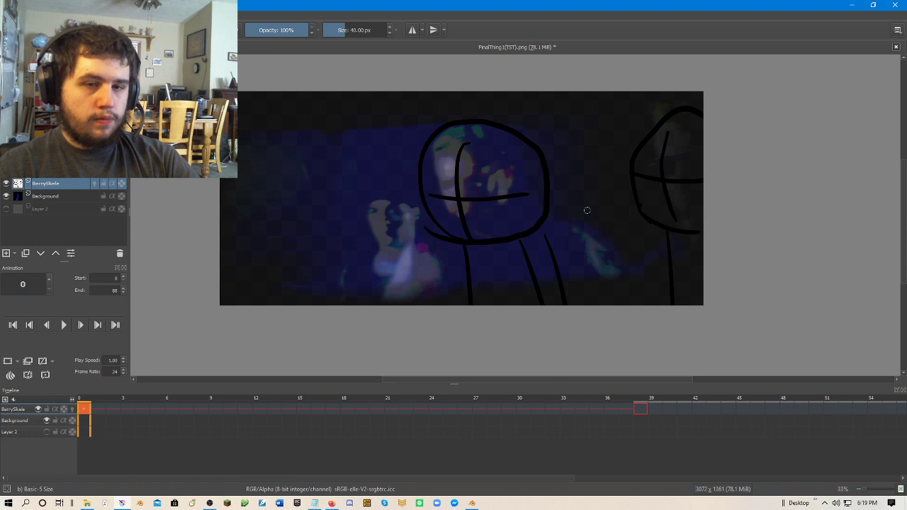
Undo the second skeleton's strokes and the central skeleton's extra body line.
{"action": "key", "text": "ctrl+z"}
{"action": "key", "text": "ctrl+z"}
{"action": "key", "text": "ctrl+z"}
{"action": "key", "text": "ctrl+z"}
{"action": "key", "text": "ctrl+z"}
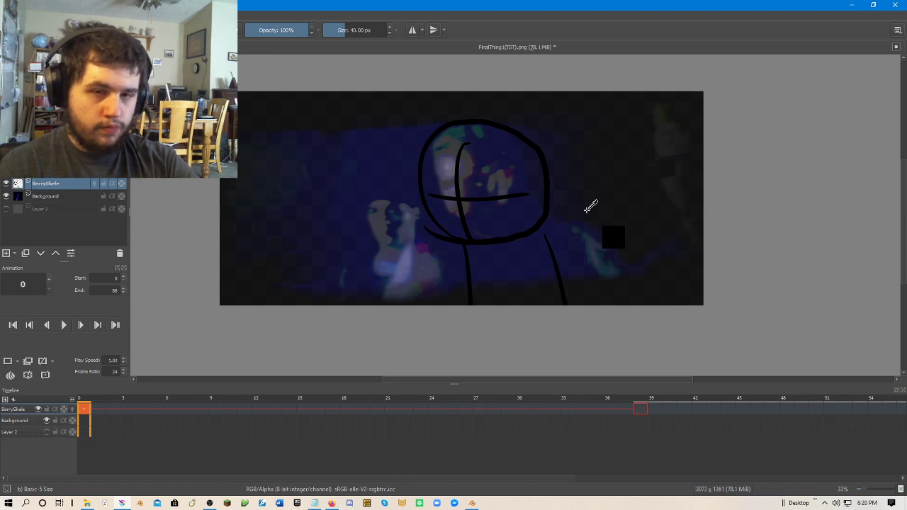
{"action": "key", "text": "ctrl+z"}
Add slanted lines beside the central skeleton's two body lines, running down to the canvas's lower edge.
{"action": "left_click_drag", "start_coordinate": [540, 235], "coordinate": [559, 304]}
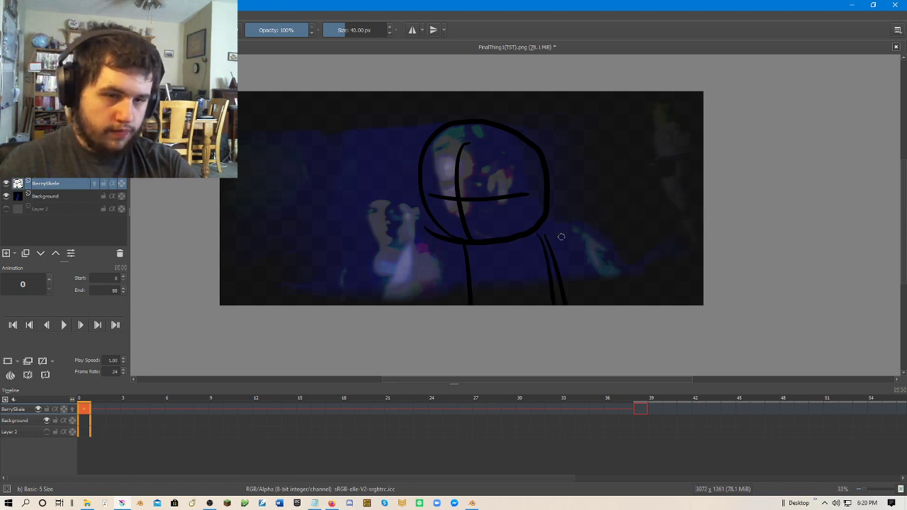
{"action": "left_click_drag", "start_coordinate": [549, 232], "coordinate": [571, 305]}
{"action": "left_click_drag", "start_coordinate": [465, 244], "coordinate": [443, 305]}
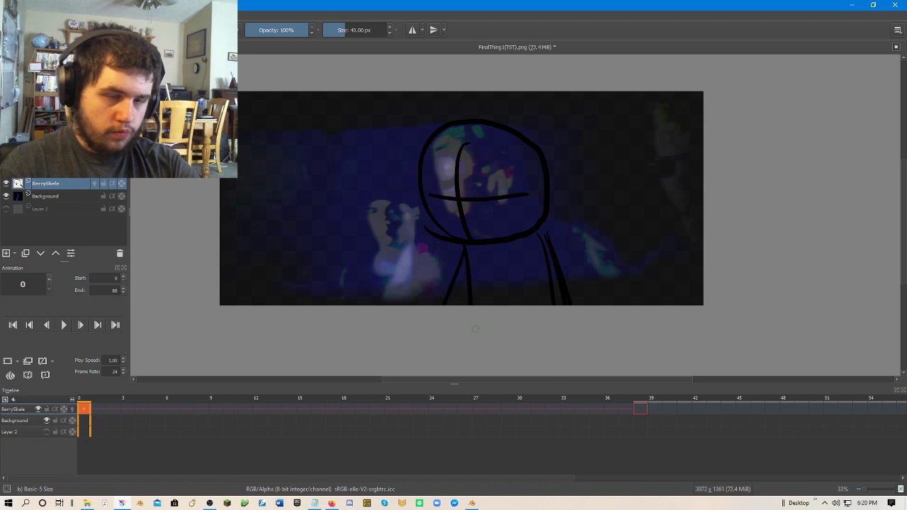
Go to frame 38 of the BerrySkele layer and turn on its onion skins.
{"action": "scroll", "coordinate": [553, 220], "scroll_direction": "up", "scroll_amount": 2}
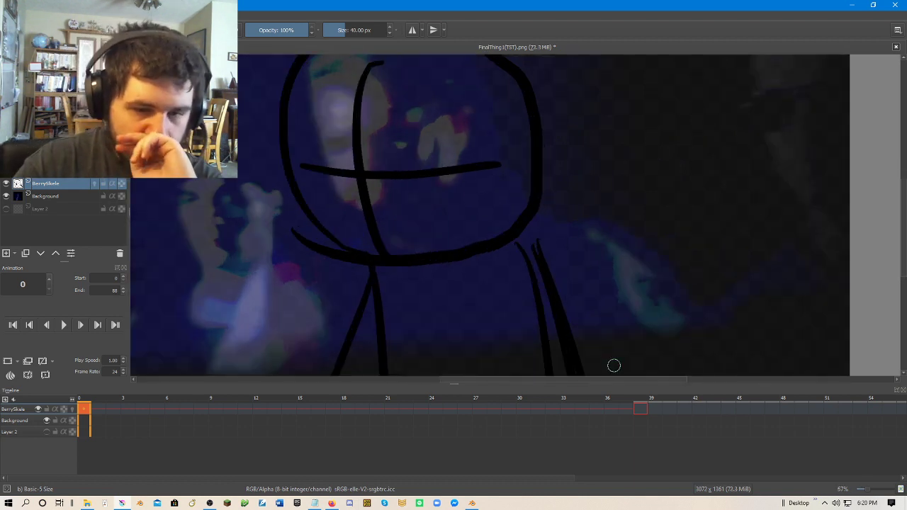
{"action": "scroll", "coordinate": [578, 239], "scroll_direction": "down", "scroll_amount": 1}
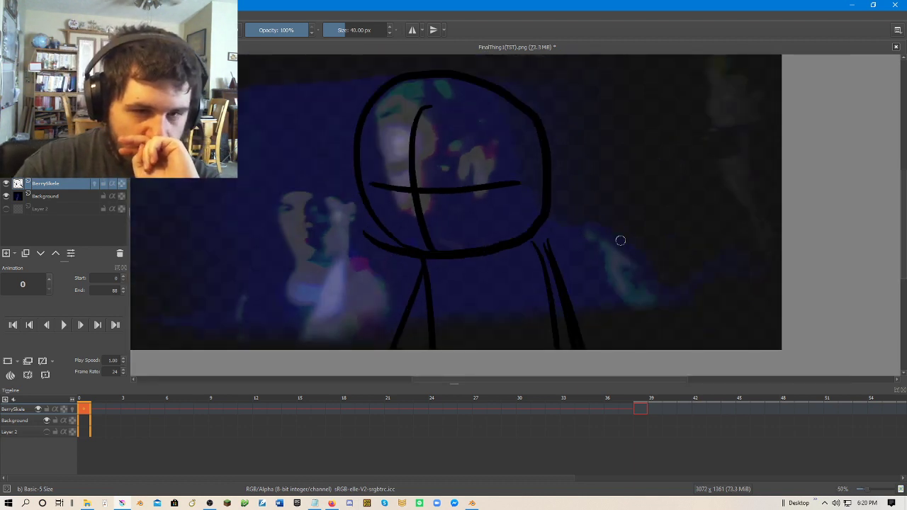
{"action": "left_click", "coordinate": [642, 412]}
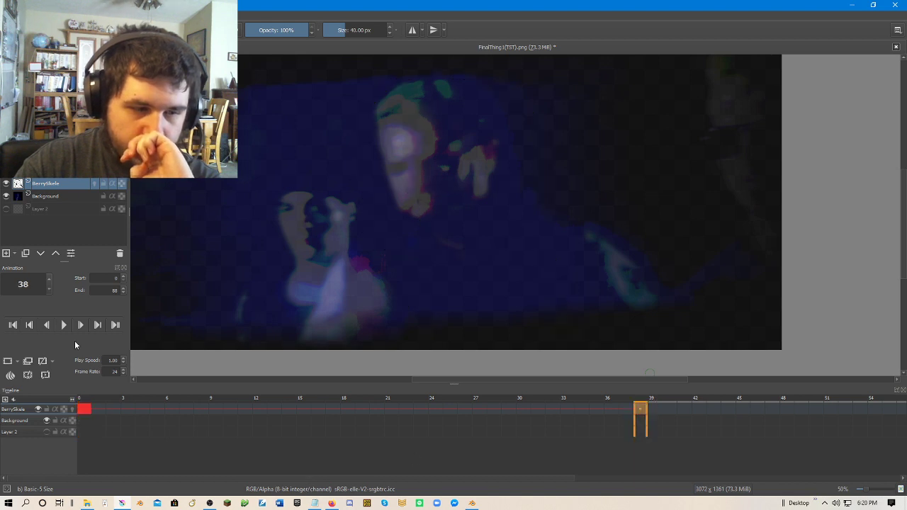
{"action": "left_click", "coordinate": [72, 411]}
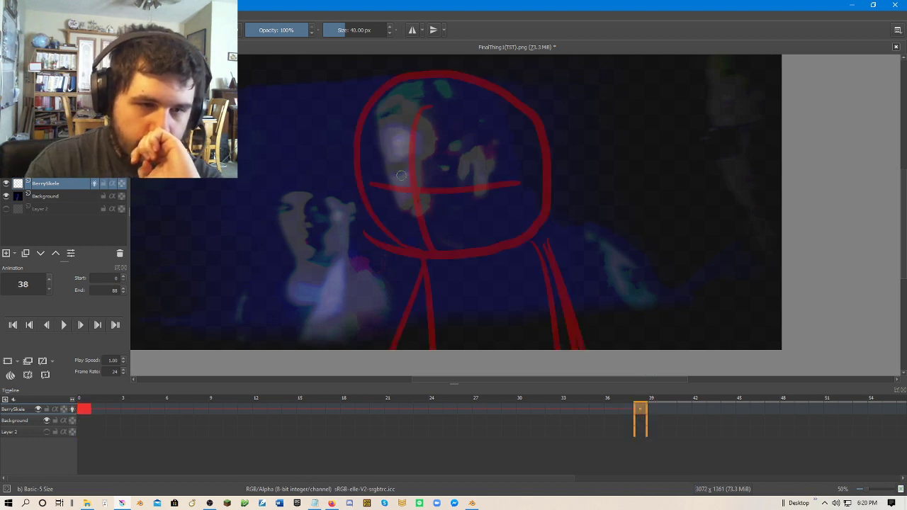
Draw the head outline with crossed face guidelines on BerrySkele's frame 38, slightly higher than the red onion-skinned head.
{"action": "mouse_move", "coordinate": [425, 234]}
{"action": "left_mouse_down"}
{"action": "mouse_move", "coordinate": [388, 226]}
{"action": "mouse_move", "coordinate": [365, 116]}
{"action": "mouse_move", "coordinate": [410, 75]}
{"action": "mouse_move", "coordinate": [496, 85]}
{"action": "mouse_move", "coordinate": [537, 156]}
{"action": "mouse_move", "coordinate": [511, 217]}
{"action": "mouse_move", "coordinate": [390, 212]}
{"action": "left_mouse_up"}
{"action": "left_click_drag", "start_coordinate": [429, 94], "coordinate": [418, 231]}
{"action": "left_click_drag", "start_coordinate": [372, 161], "coordinate": [530, 147]}
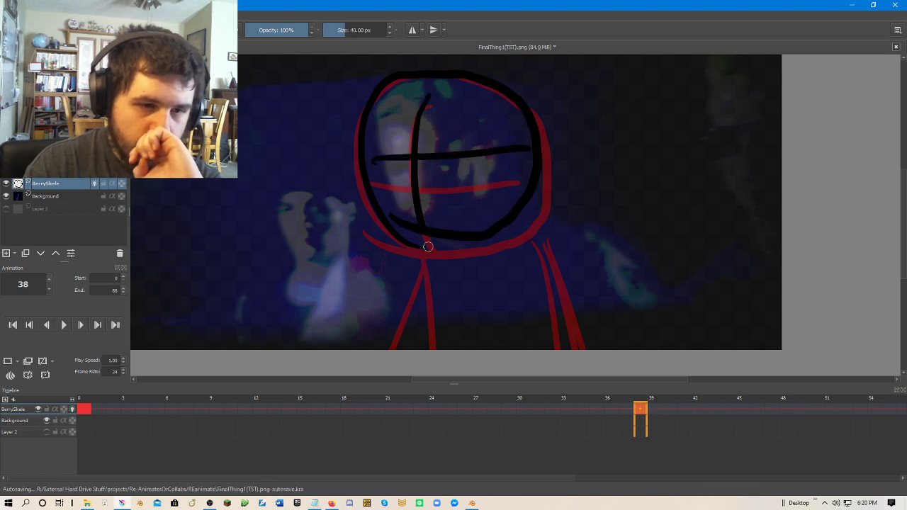
Add the skeleton's body and slanted arm lines below the head at frame 38, plus a small rounded shape at the chin.
{"action": "left_click_drag", "start_coordinate": [418, 242], "coordinate": [422, 373]}
{"action": "left_click_drag", "start_coordinate": [525, 234], "coordinate": [547, 332]}
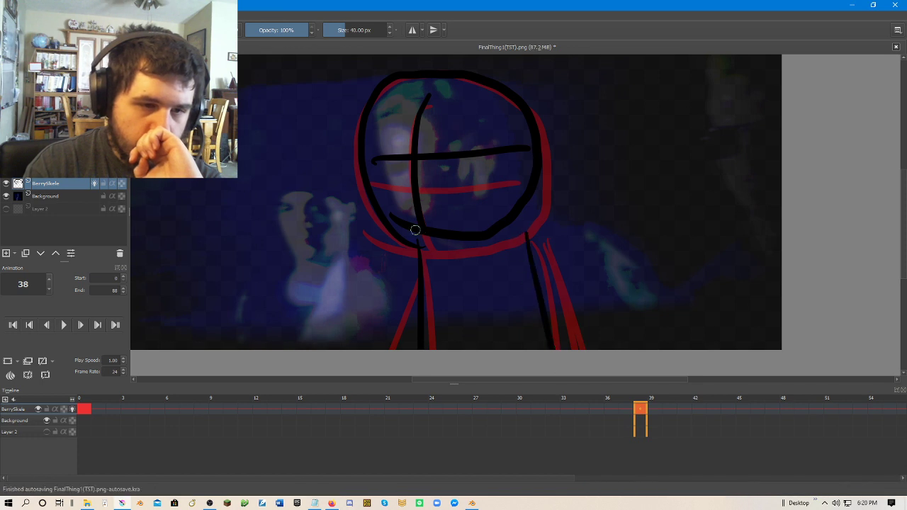
{"action": "mouse_move", "coordinate": [409, 235]}
{"action": "left_mouse_down"}
{"action": "mouse_move", "coordinate": [388, 326]}
{"action": "mouse_move", "coordinate": [428, 238]}
{"action": "mouse_move", "coordinate": [409, 346]}
{"action": "left_mouse_up"}
{"action": "key", "text": "ctrl+z"}
{"action": "key", "text": "ctrl+z"}
{"action": "mouse_move", "coordinate": [424, 264]}
{"action": "left_mouse_down"}
{"action": "mouse_move", "coordinate": [463, 205]}
{"action": "mouse_move", "coordinate": [436, 238]}
{"action": "left_mouse_up"}
{"action": "left_click_drag", "start_coordinate": [523, 225], "coordinate": [574, 350]}
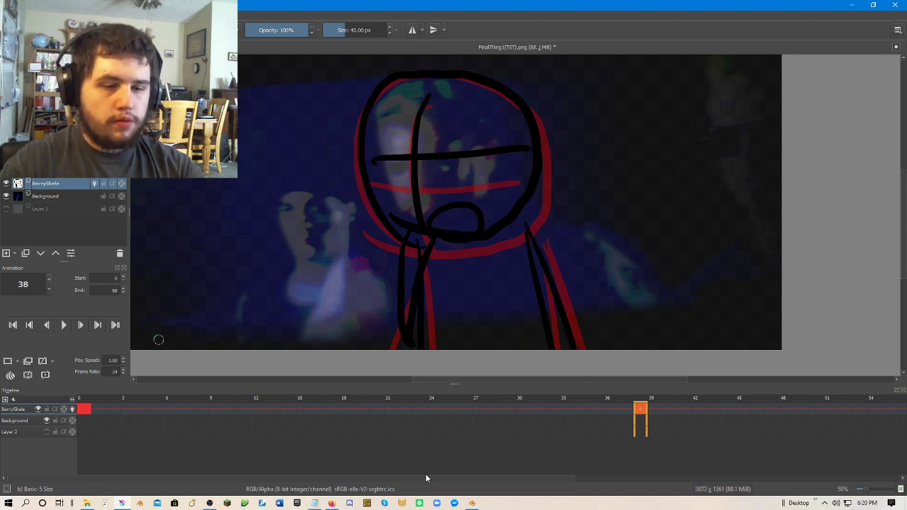
At frame 84 of BerrySkele, draw a new head with a raised horizontal guideline and a curved vertical guideline turned toward the right.
{"action": "left_click_drag", "start_coordinate": [427, 479], "coordinate": [822, 466]}
{"action": "left_click", "coordinate": [841, 410]}
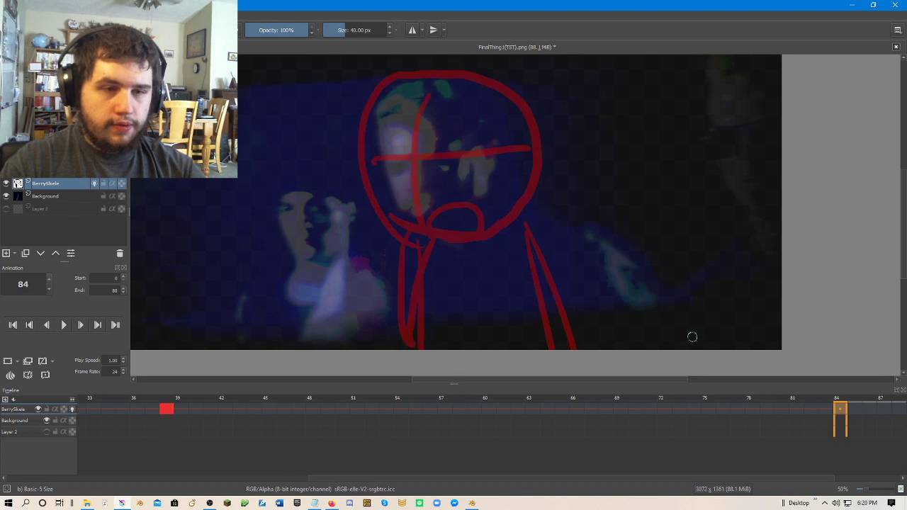
{"action": "mouse_move", "coordinate": [407, 228]}
{"action": "left_mouse_down"}
{"action": "mouse_move", "coordinate": [368, 173]}
{"action": "mouse_move", "coordinate": [429, 74]}
{"action": "mouse_move", "coordinate": [538, 148]}
{"action": "mouse_move", "coordinate": [470, 231]}
{"action": "mouse_move", "coordinate": [370, 226]}
{"action": "left_mouse_up"}
{"action": "left_click_drag", "start_coordinate": [375, 154], "coordinate": [573, 142]}
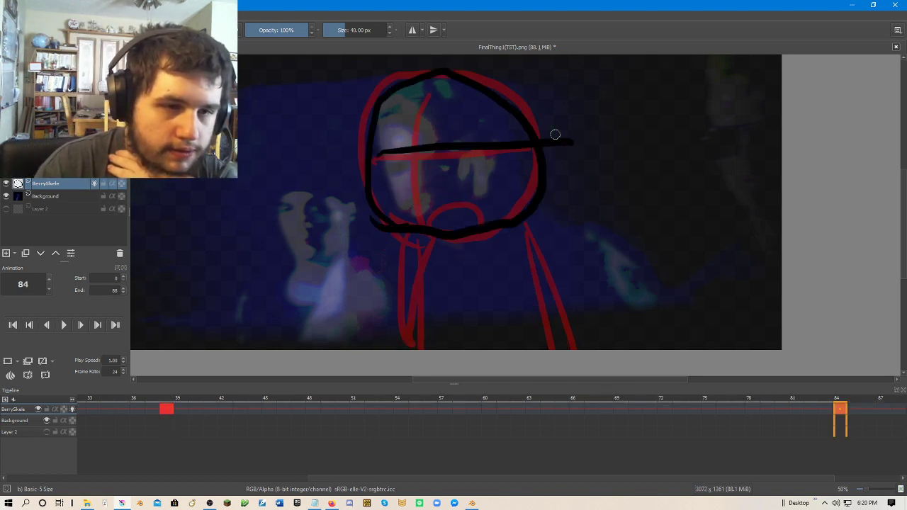
{"action": "mouse_move", "coordinate": [468, 91]}
{"action": "left_mouse_down"}
{"action": "mouse_move", "coordinate": [489, 112]}
{"action": "mouse_move", "coordinate": [501, 216]}
{"action": "left_mouse_up"}
Complete the frame 84 skeleton with body and arm lines running from the head down to the canvas's lower edge.
{"action": "mouse_move", "coordinate": [425, 225]}
{"action": "left_mouse_down"}
{"action": "mouse_move", "coordinate": [429, 205]}
{"action": "mouse_move", "coordinate": [446, 239]}
{"action": "mouse_move", "coordinate": [425, 348]}
{"action": "left_mouse_up"}
{"action": "left_click_drag", "start_coordinate": [526, 225], "coordinate": [550, 348]}
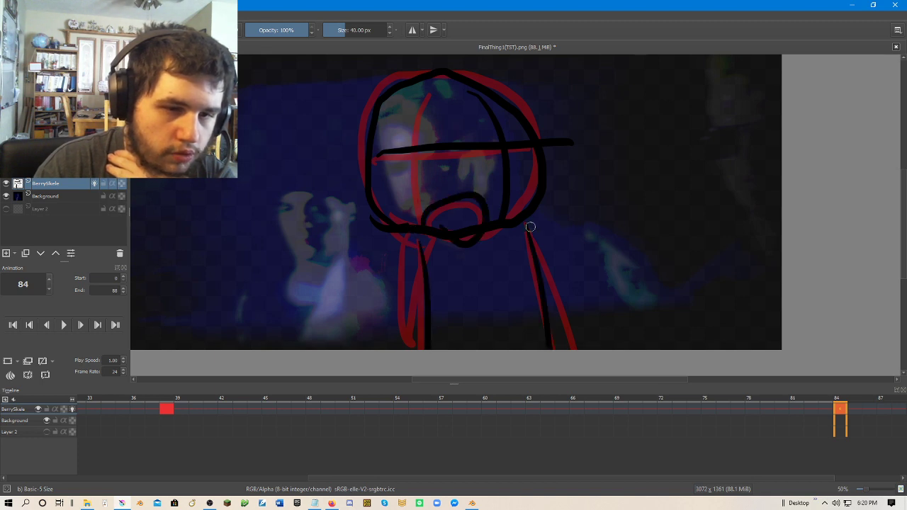
{"action": "left_click_drag", "start_coordinate": [530, 226], "coordinate": [573, 349]}
{"action": "left_click_drag", "start_coordinate": [416, 226], "coordinate": [421, 342]}
{"action": "left_click_drag", "start_coordinate": [440, 235], "coordinate": [422, 342]}
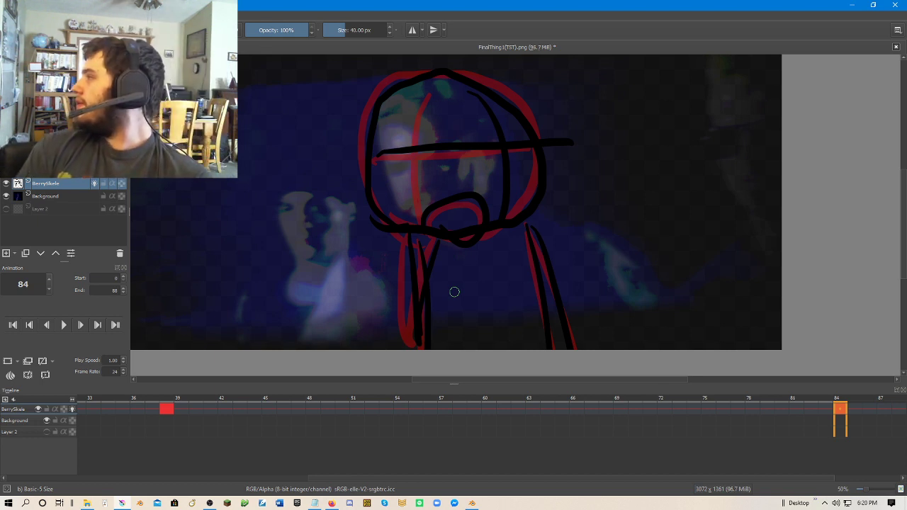
Turn off BerrySkele's onion skins, play the animation from frame 0, and check the pose at frame 38.
{"action": "left_click", "coordinate": [810, 409]}
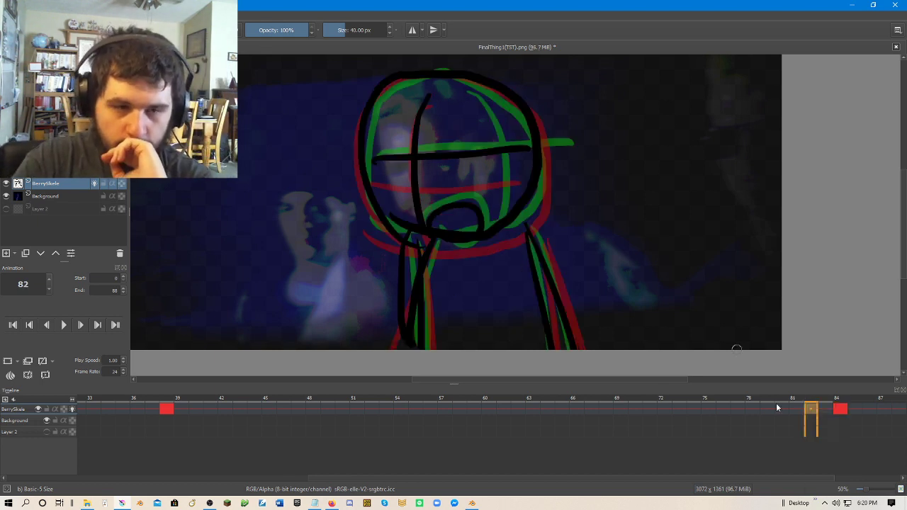
{"action": "left_click", "coordinate": [467, 408]}
{"action": "left_click", "coordinate": [72, 409]}
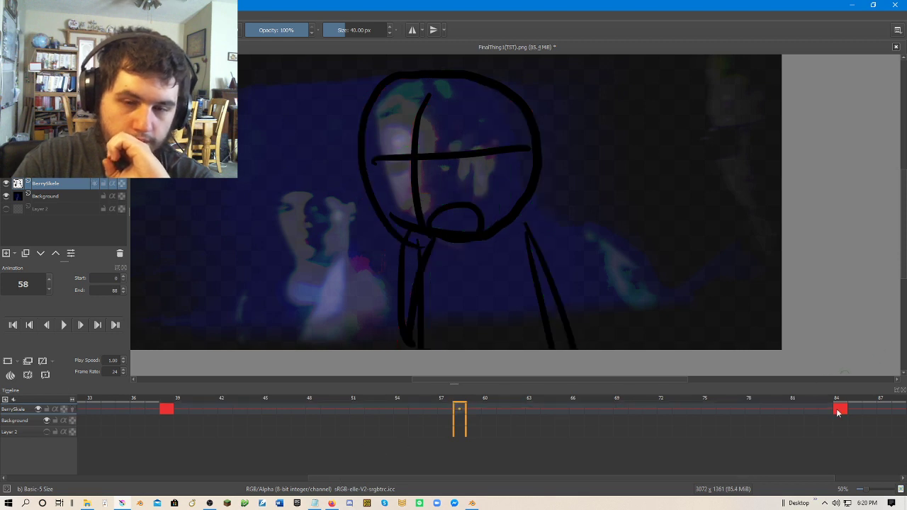
{"action": "left_click", "coordinate": [839, 410]}
{"action": "left_click_drag", "start_coordinate": [445, 480], "coordinate": [88, 455]}
{"action": "left_click", "coordinate": [86, 411]}
{"action": "left_click", "coordinate": [63, 325]}
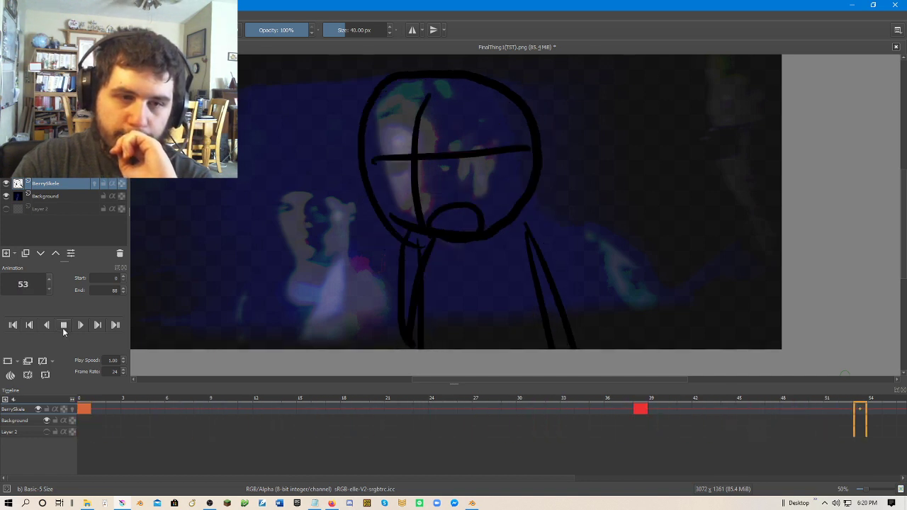
{"action": "left_click", "coordinate": [63, 326]}
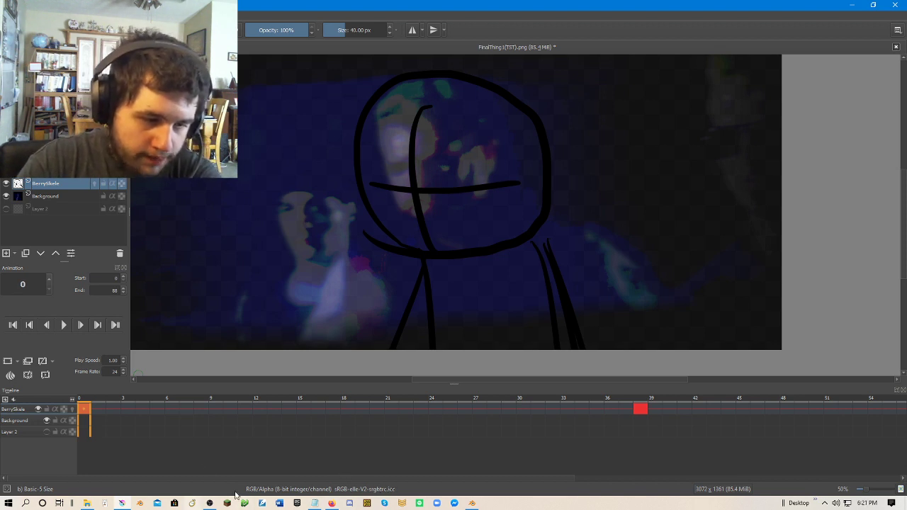
{"action": "left_click", "coordinate": [642, 410]}
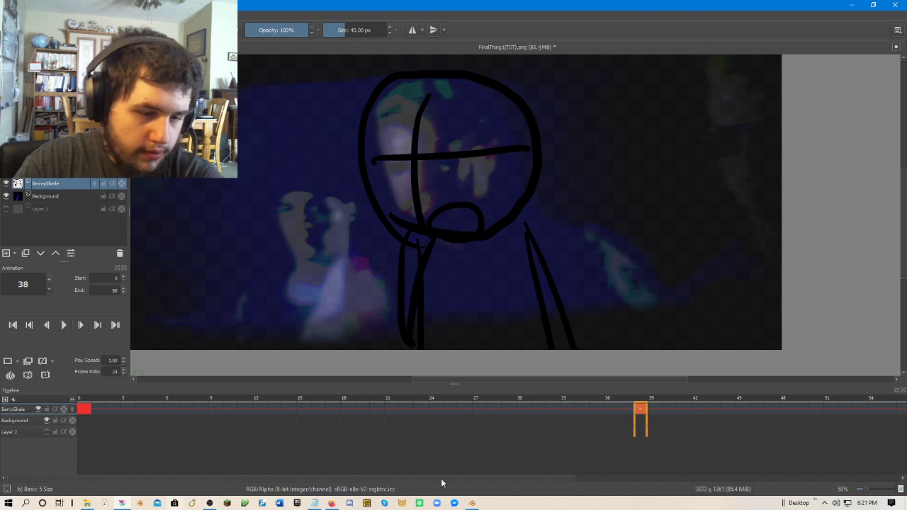
Switch to Blender, close the RECamMove project without saving, and bring up the project holding the SC_09.mov reference clip.
{"action": "left_click", "coordinate": [473, 504]}
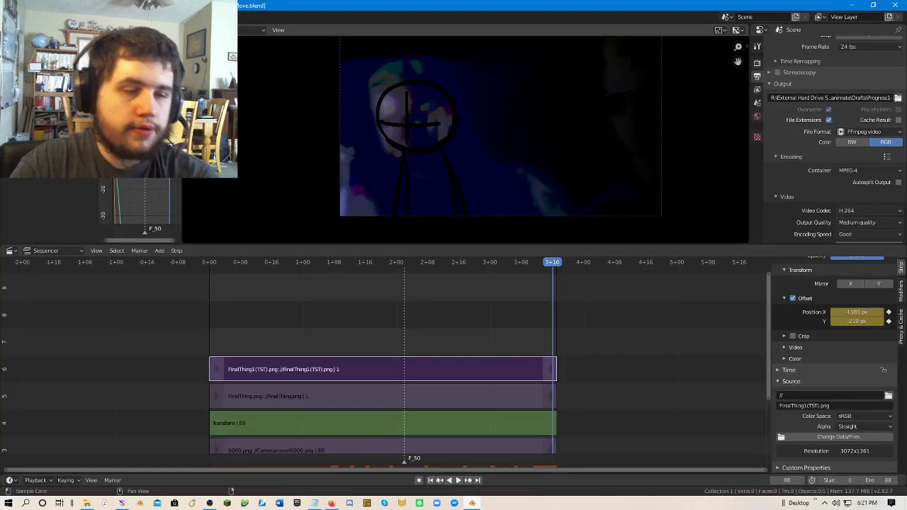
{"action": "left_click", "coordinate": [29, 17]}
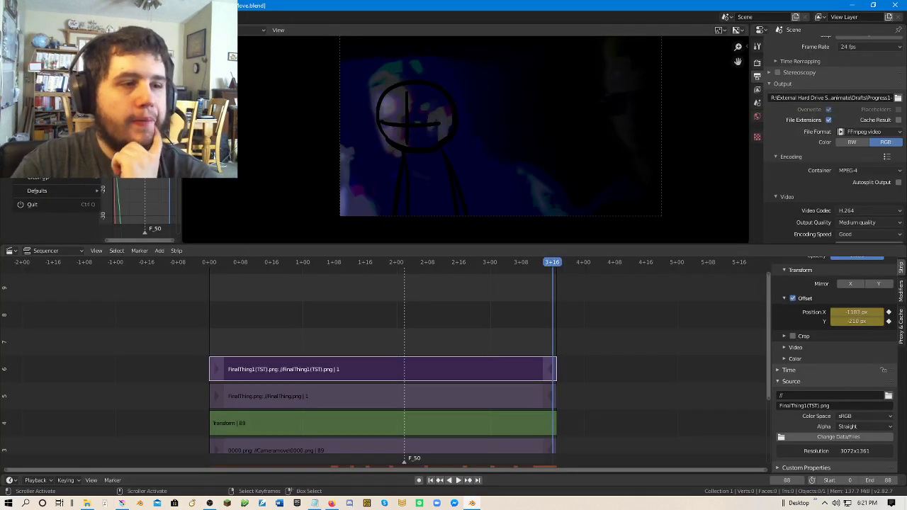
{"action": "key", "text": "ctrl+q"}
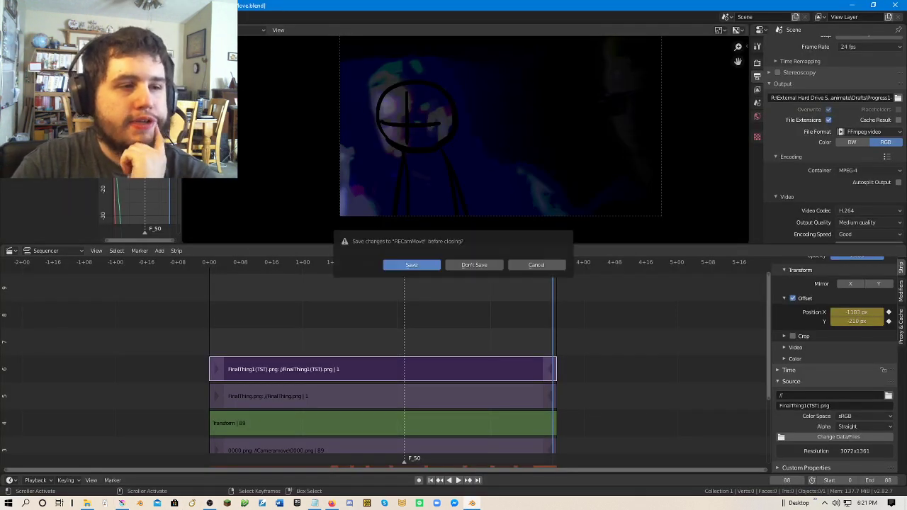
{"action": "left_click", "coordinate": [467, 265]}
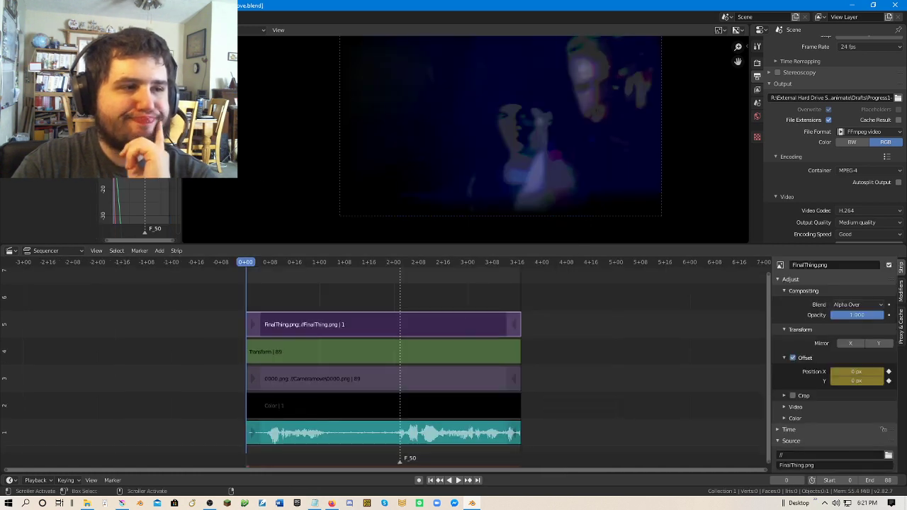
{"action": "left_click", "coordinate": [25, 17]}
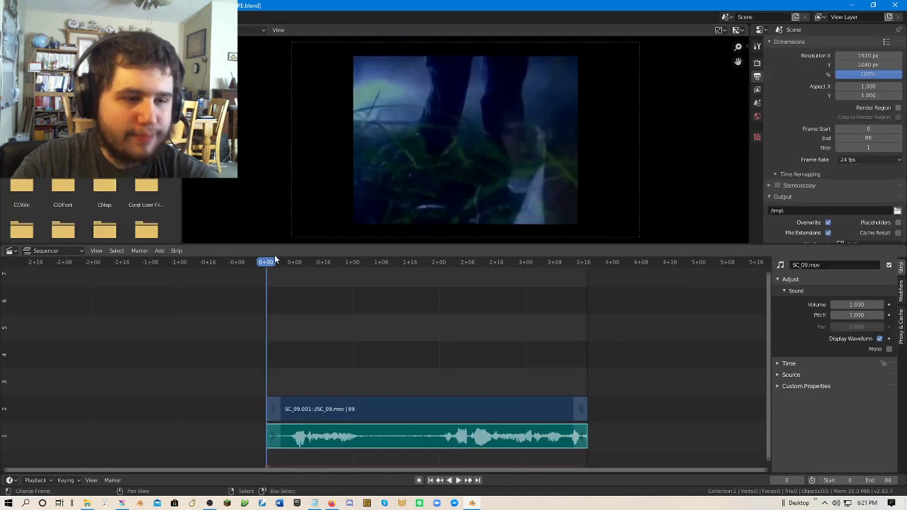
Play the SC_09.mov reference, stop it at frame 39, and move the Blender window off the main display.
{"action": "key", "text": "space"}
{"action": "left_click_drag", "start_coordinate": [394, 289], "coordinate": [407, 312]}
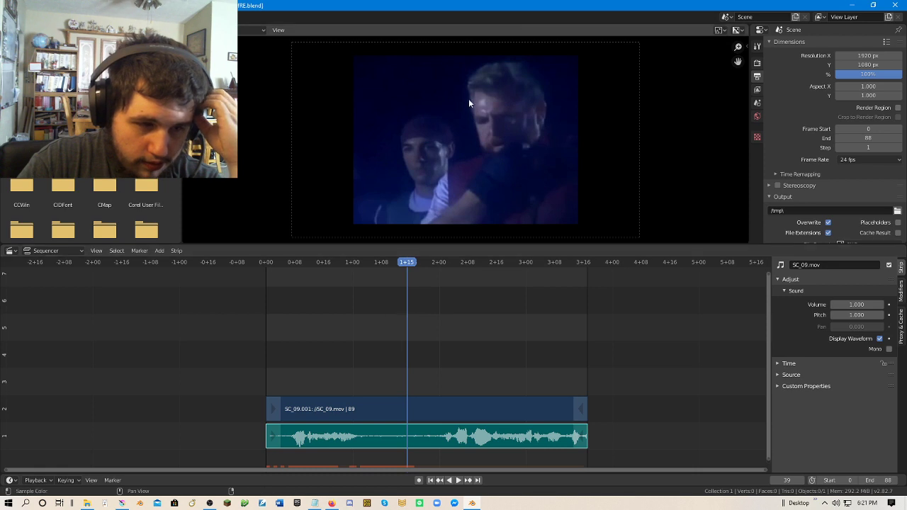
{"action": "mouse_move", "coordinate": [551, 6]}
{"action": "left_mouse_down"}
{"action": "mouse_move", "coordinate": [537, 41]}
{"action": "mouse_move", "coordinate": [0, 170]}
{"action": "mouse_move", "coordinate": [0, 15]}
{"action": "left_mouse_up"}
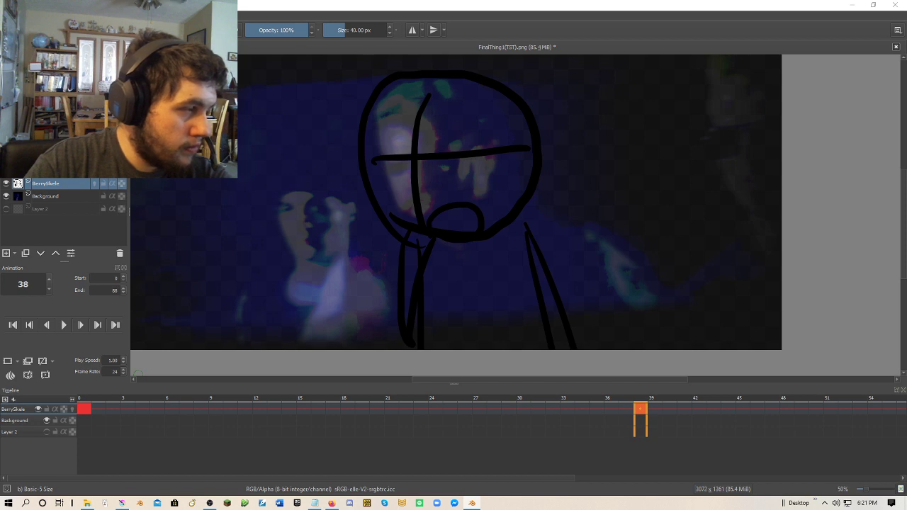
Return to frame 0 of the BerrySkele layer in Krita and turn its onion skins back on.
{"action": "left_click", "coordinate": [90, 395]}
{"action": "left_click", "coordinate": [72, 409]}
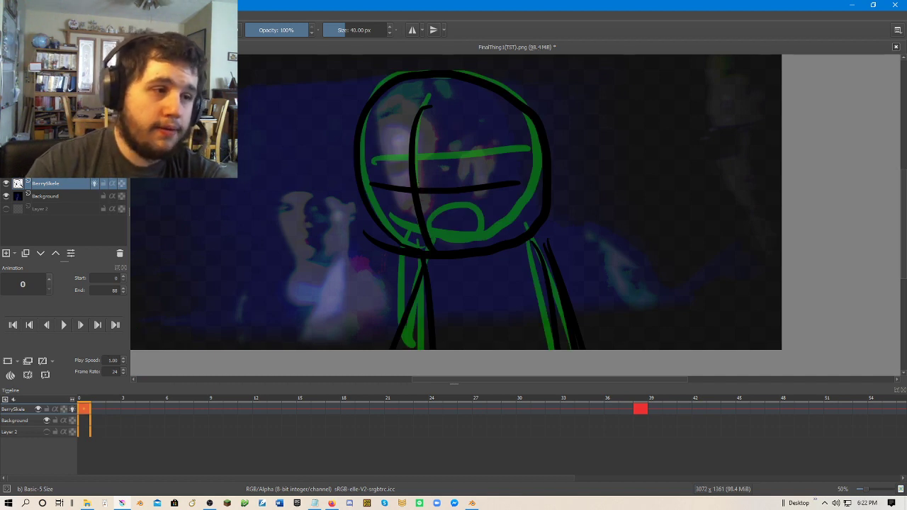
Try clearing frame 0 while the Background layer is active, and undo the deletion.
{"action": "right_click", "coordinate": [86, 416]}
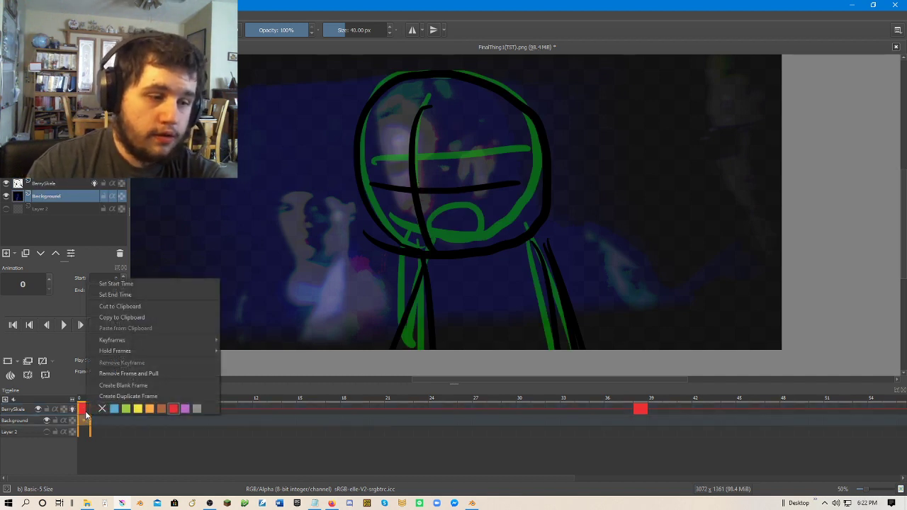
{"action": "left_click", "coordinate": [84, 412]}
{"action": "key", "text": "Delete"}
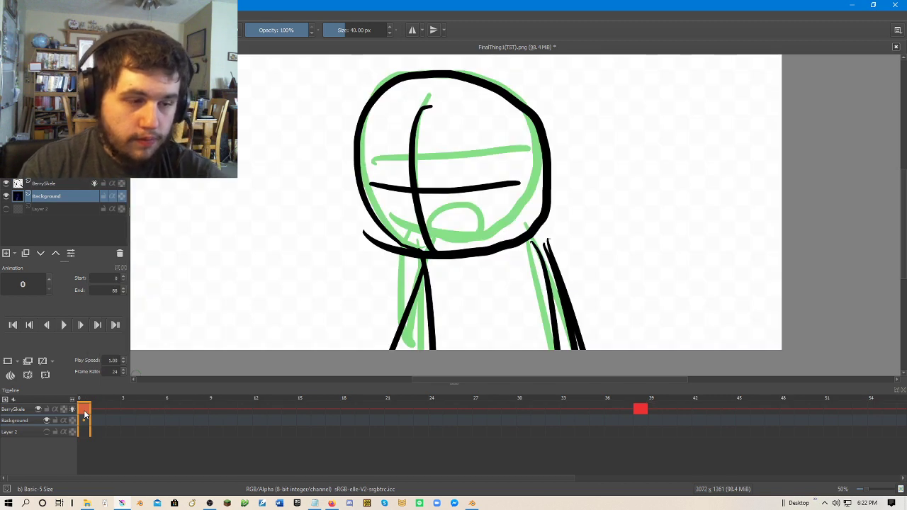
{"action": "key", "text": "ctrl+z"}
Lock the Background layer and clear the BerrySkele drawing at frame 0.
{"action": "left_click", "coordinate": [84, 410]}
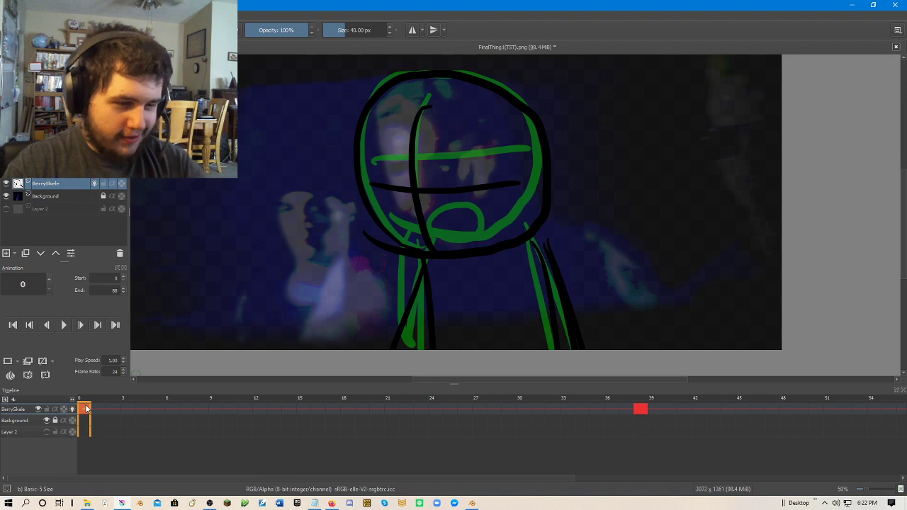
{"action": "key", "text": "Delete"}
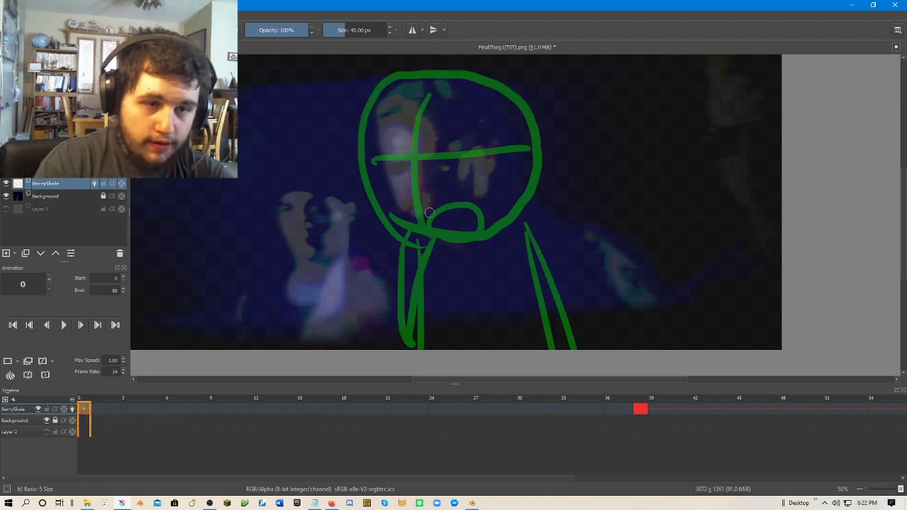
Redraw the head at frame 0 as a round outline over the green onion-skinned head.
{"action": "mouse_move", "coordinate": [421, 223]}
{"action": "left_mouse_down"}
{"action": "mouse_move", "coordinate": [398, 195]}
{"action": "mouse_move", "coordinate": [508, 67]}
{"action": "mouse_move", "coordinate": [526, 202]}
{"action": "mouse_move", "coordinate": [500, 221]}
{"action": "left_mouse_up"}
{"action": "key", "text": "ctrl+z"}
{"action": "mouse_move", "coordinate": [426, 228]}
{"action": "left_mouse_down"}
{"action": "mouse_move", "coordinate": [392, 197]}
{"action": "mouse_move", "coordinate": [468, 87]}
{"action": "mouse_move", "coordinate": [534, 116]}
{"action": "mouse_move", "coordinate": [530, 209]}
{"action": "mouse_move", "coordinate": [468, 226]}
{"action": "mouse_move", "coordinate": [392, 214]}
{"action": "mouse_move", "coordinate": [368, 112]}
{"action": "mouse_move", "coordinate": [434, 72]}
{"action": "mouse_move", "coordinate": [499, 92]}
{"action": "mouse_move", "coordinate": [535, 142]}
{"action": "mouse_move", "coordinate": [520, 205]}
{"action": "mouse_move", "coordinate": [461, 236]}
{"action": "mouse_move", "coordinate": [402, 214]}
{"action": "left_mouse_up"}
{"action": "key", "text": "ctrl+z"}
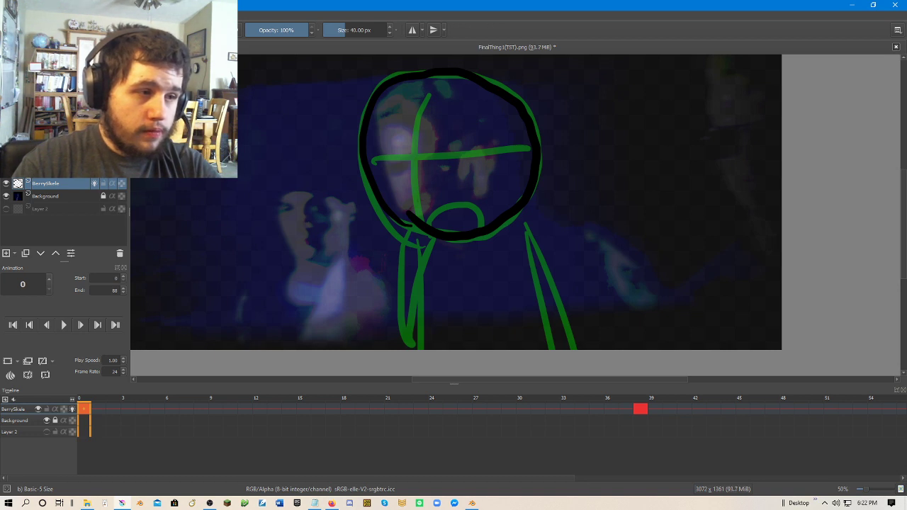
Rotate the frame 0 head outline slightly clockwise with the Transform tool and shift it a little to the right.
{"action": "scroll", "coordinate": [436, 134], "scroll_direction": "up", "scroll_amount": 2}
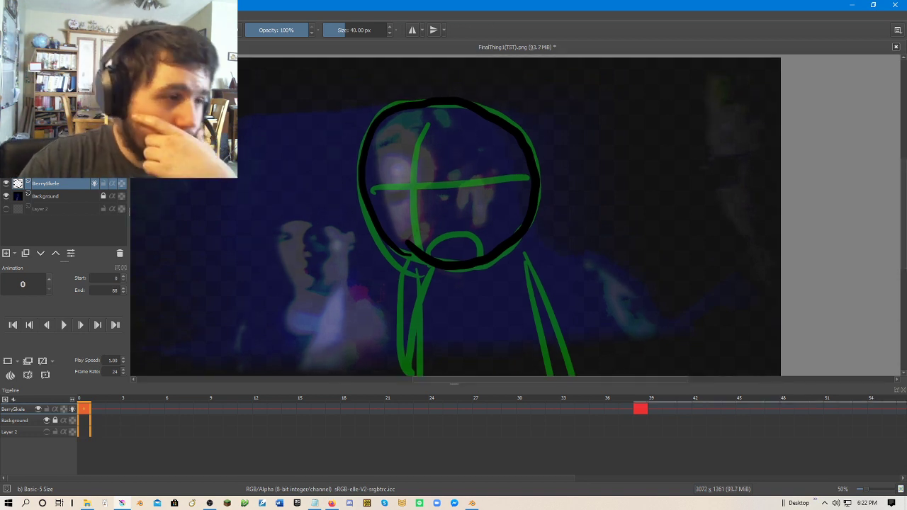
{"action": "key", "text": "ctrl+t"}
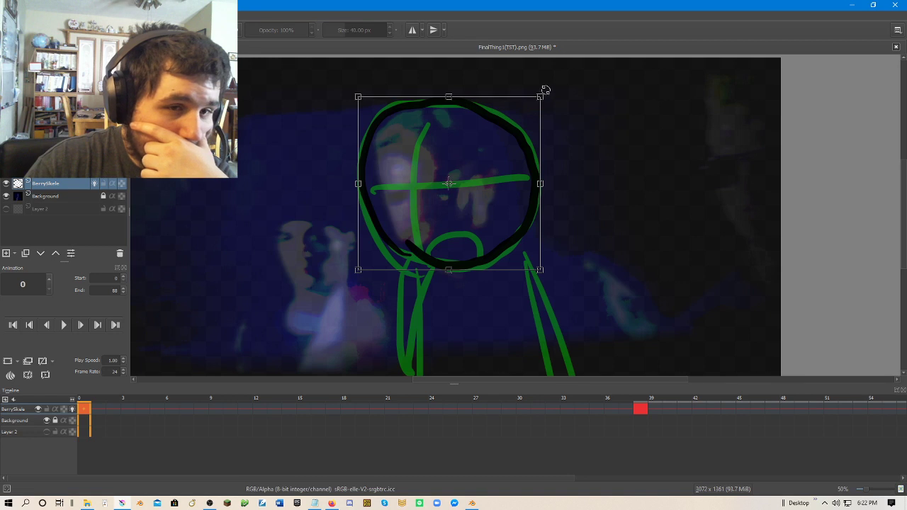
{"action": "left_click_drag", "start_coordinate": [546, 88], "coordinate": [572, 112]}
{"action": "left_click_drag", "start_coordinate": [525, 164], "coordinate": [541, 158]}
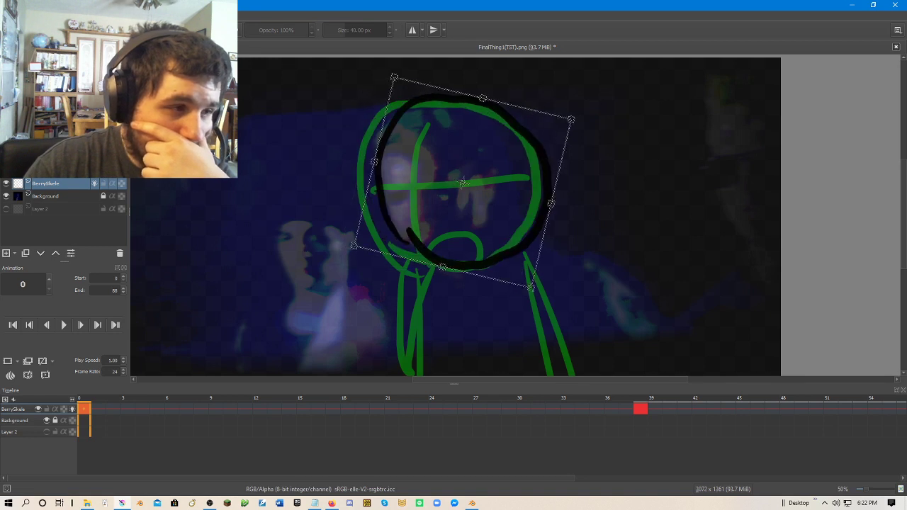
{"action": "key", "text": "b"}
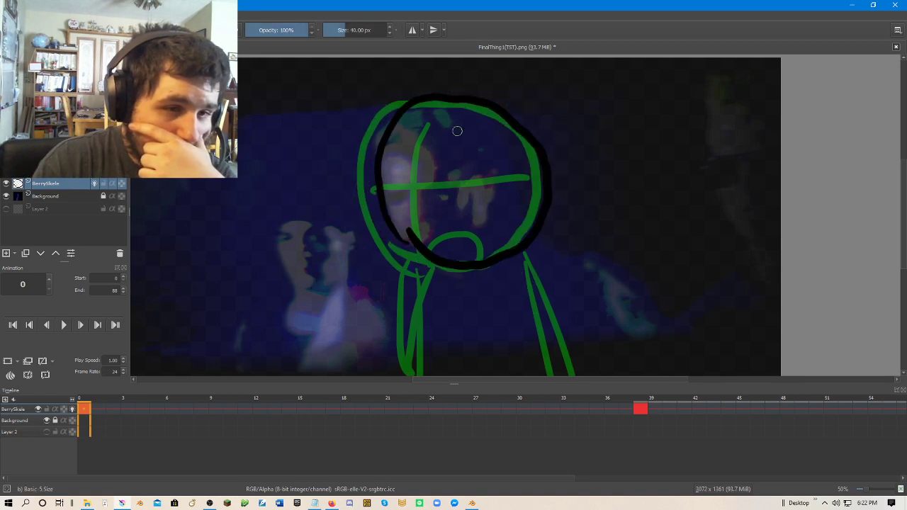
Add crossed, tilted face guidelines to the frame 0 head and draw the body and arm lines down to the canvas's lower edge.
{"action": "left_click_drag", "start_coordinate": [464, 103], "coordinate": [432, 227]}
{"action": "left_click_drag", "start_coordinate": [387, 178], "coordinate": [523, 192]}
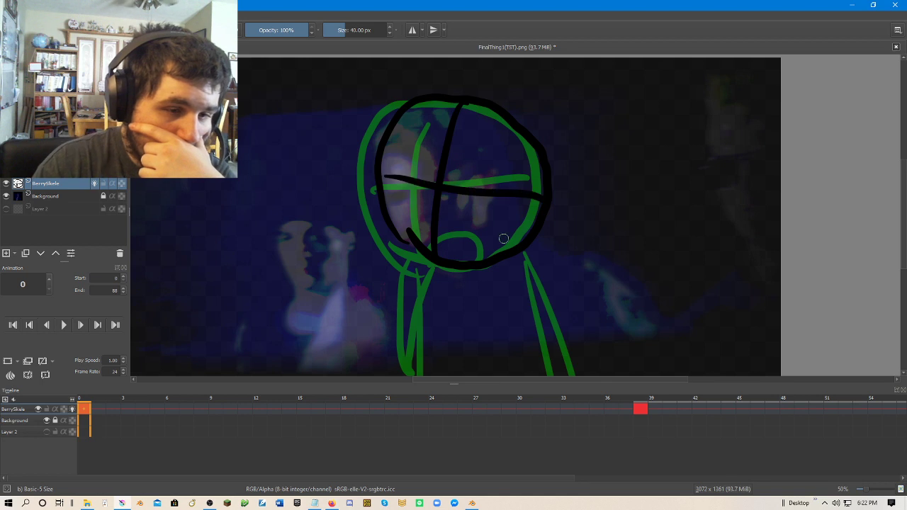
{"action": "scroll", "coordinate": [492, 133], "scroll_direction": "down", "scroll_amount": 1}
{"action": "left_click_drag", "start_coordinate": [424, 212], "coordinate": [425, 336]}
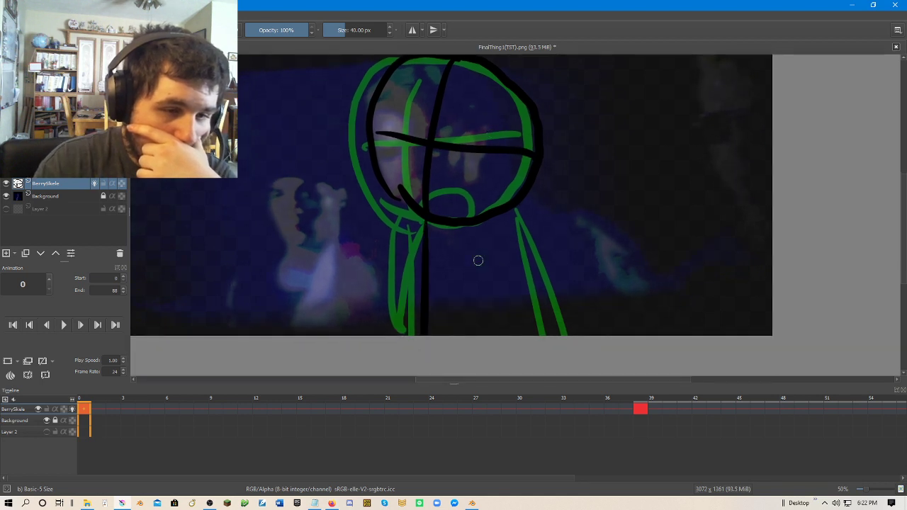
{"action": "key", "text": "ctrl+z"}
{"action": "left_click_drag", "start_coordinate": [415, 218], "coordinate": [412, 335]}
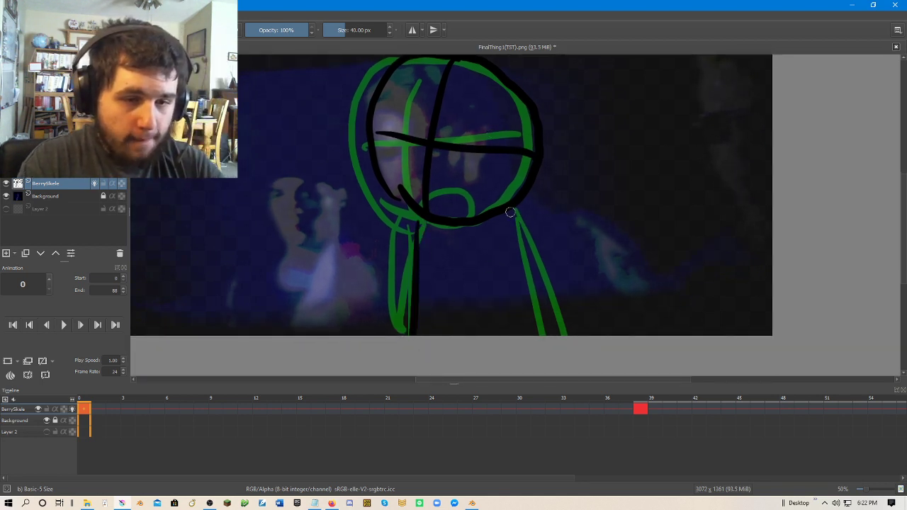
{"action": "left_click_drag", "start_coordinate": [516, 209], "coordinate": [529, 334]}
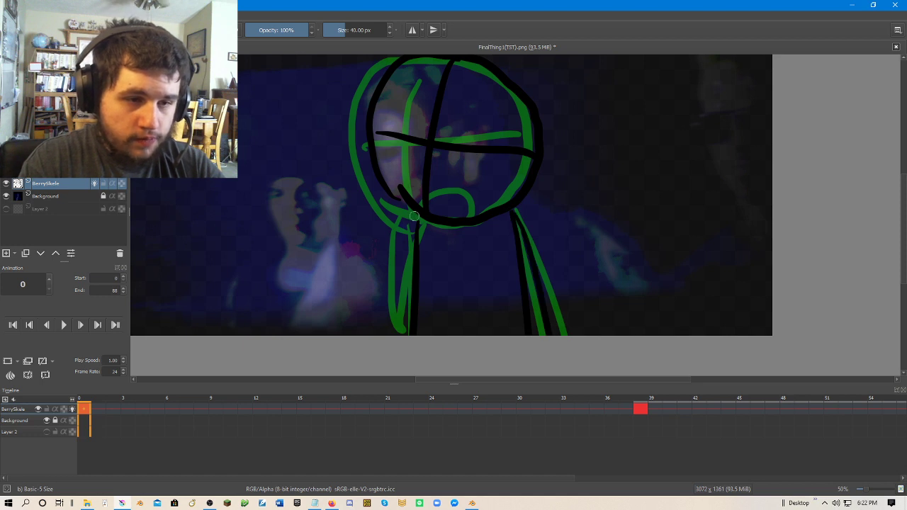
{"action": "left_click_drag", "start_coordinate": [416, 214], "coordinate": [383, 334]}
Replace the horizontal face guideline on the frame 38 head with a downward-bowed curve and erase the old line.
{"action": "left_click", "coordinate": [640, 409]}
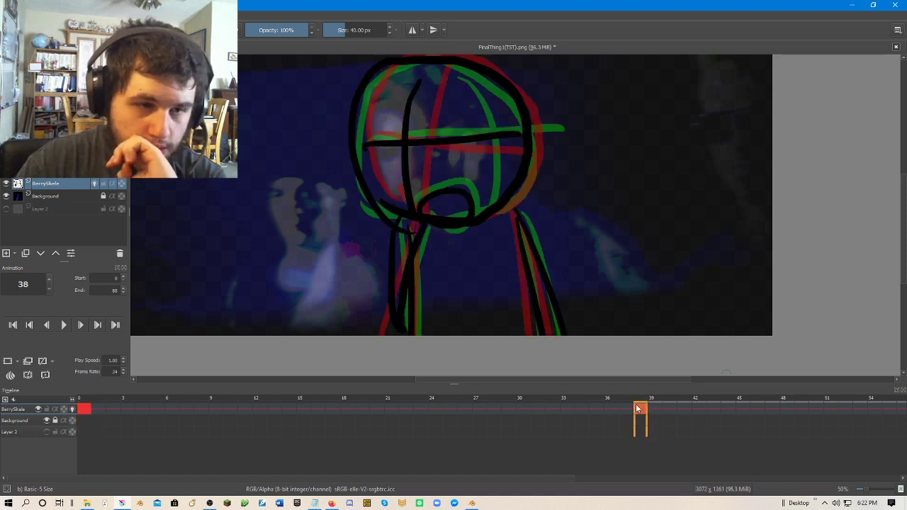
{"action": "scroll", "coordinate": [488, 208], "scroll_direction": "up", "scroll_amount": 2}
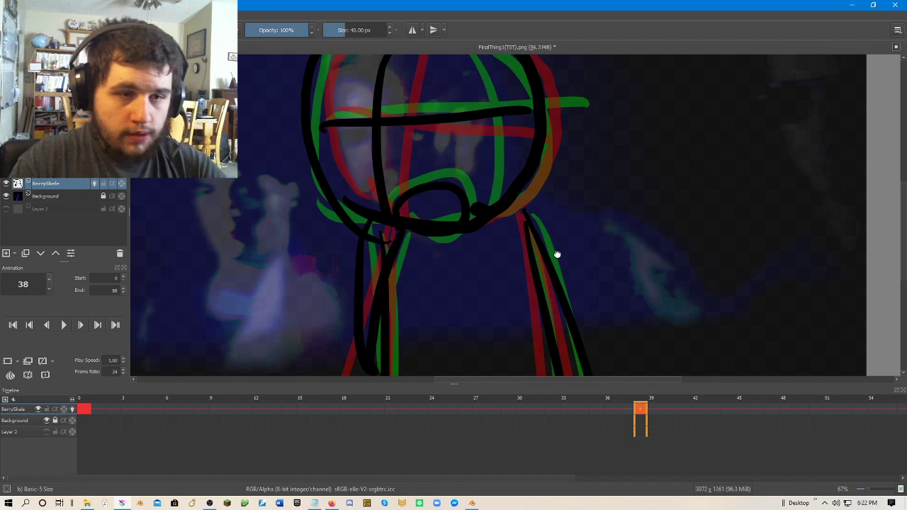
{"action": "left_click_drag", "start_coordinate": [571, 270], "coordinate": [597, 318]}
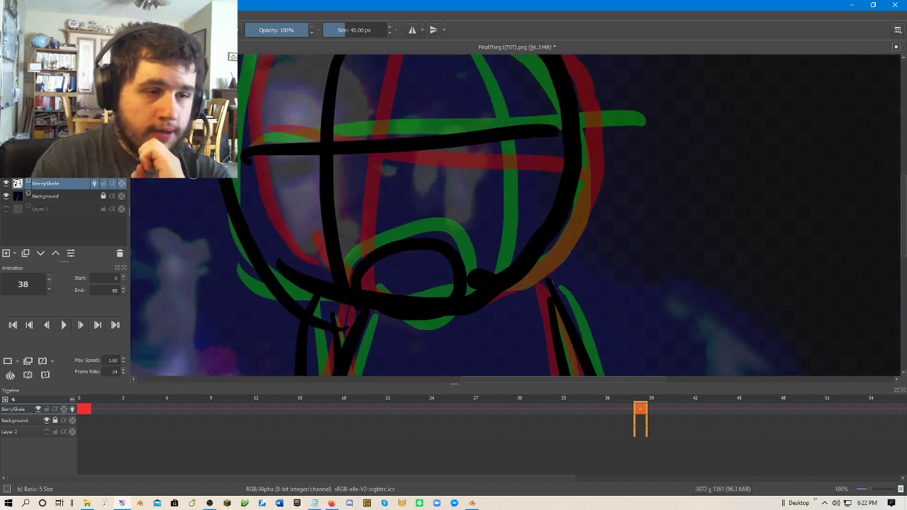
{"action": "mouse_move", "coordinate": [241, 163]}
{"action": "left_mouse_down"}
{"action": "mouse_move", "coordinate": [308, 191]}
{"action": "mouse_move", "coordinate": [438, 191]}
{"action": "mouse_move", "coordinate": [542, 155]}
{"action": "mouse_move", "coordinate": [565, 134]}
{"action": "left_mouse_up"}
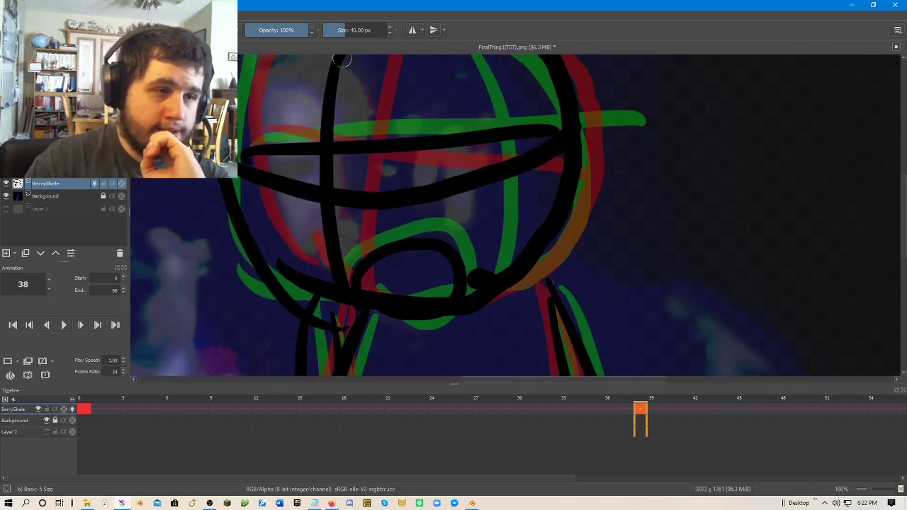
{"action": "mouse_move", "coordinate": [335, 146]}
{"action": "left_mouse_down"}
{"action": "mouse_move", "coordinate": [550, 124]}
{"action": "mouse_move", "coordinate": [461, 141]}
{"action": "mouse_move", "coordinate": [248, 154]}
{"action": "mouse_move", "coordinate": [318, 152]}
{"action": "left_mouse_up"}
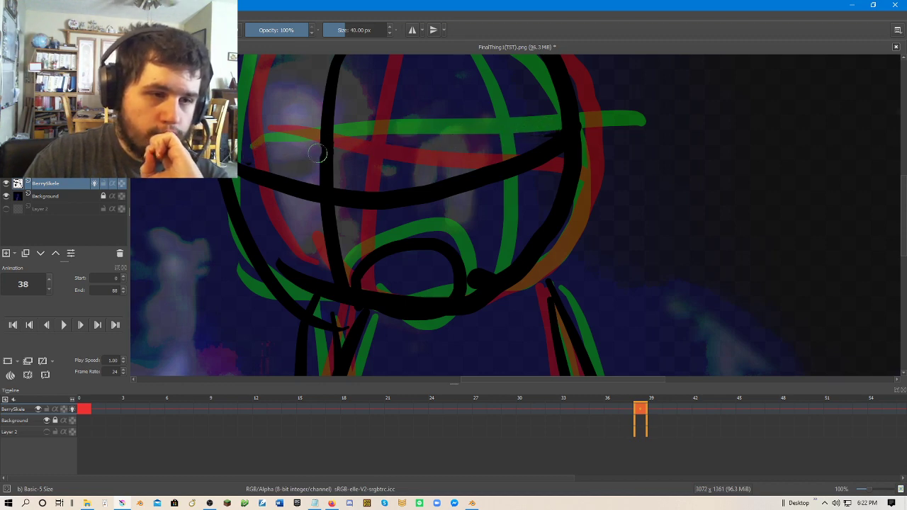
{"action": "scroll", "coordinate": [416, 160], "scroll_direction": "down", "scroll_amount": 3}
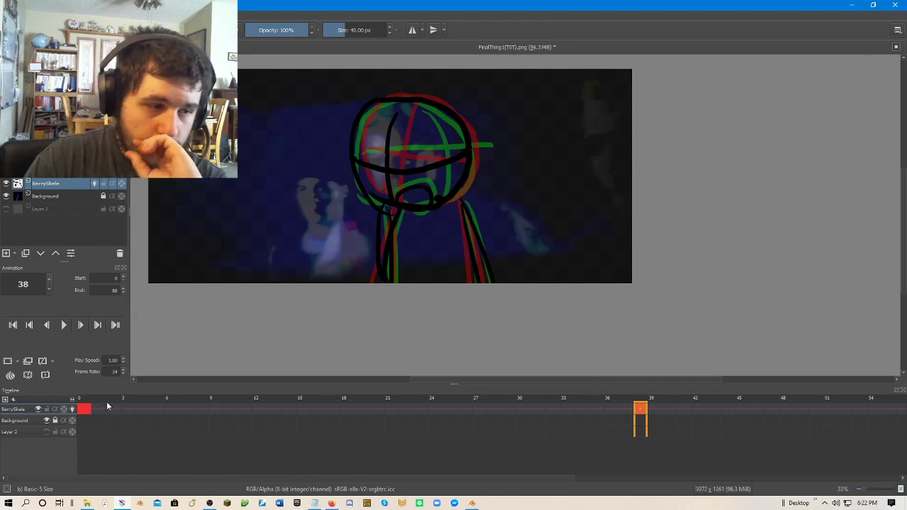
Play the animation from frame 0 with the BerrySkele onion skins hidden and check the reference in the other window.
{"action": "left_click", "coordinate": [69, 410]}
{"action": "left_click", "coordinate": [84, 409]}
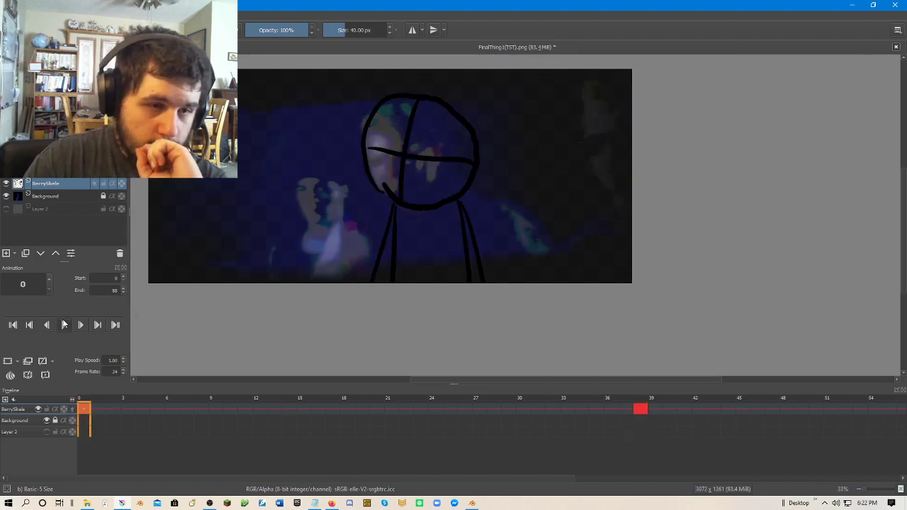
{"action": "left_click", "coordinate": [64, 325]}
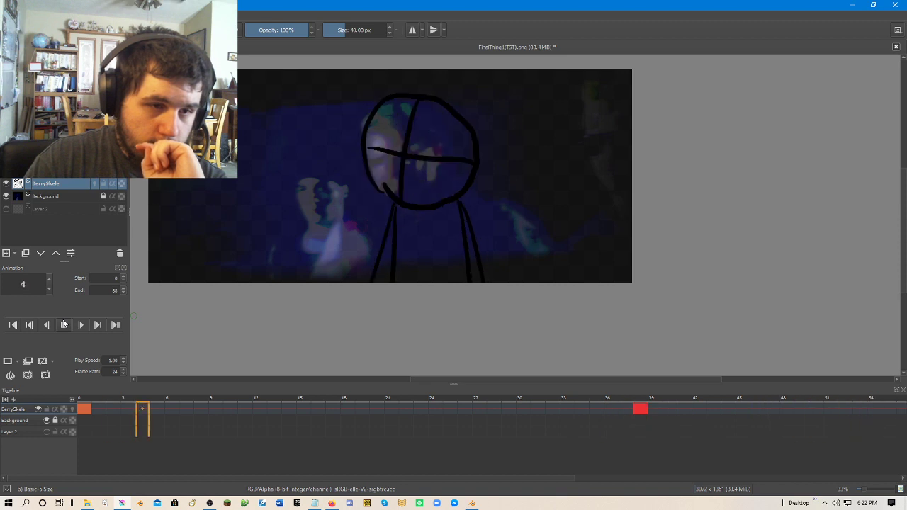
{"action": "left_click", "coordinate": [63, 325]}
{"action": "key", "text": "alt+Tab"}
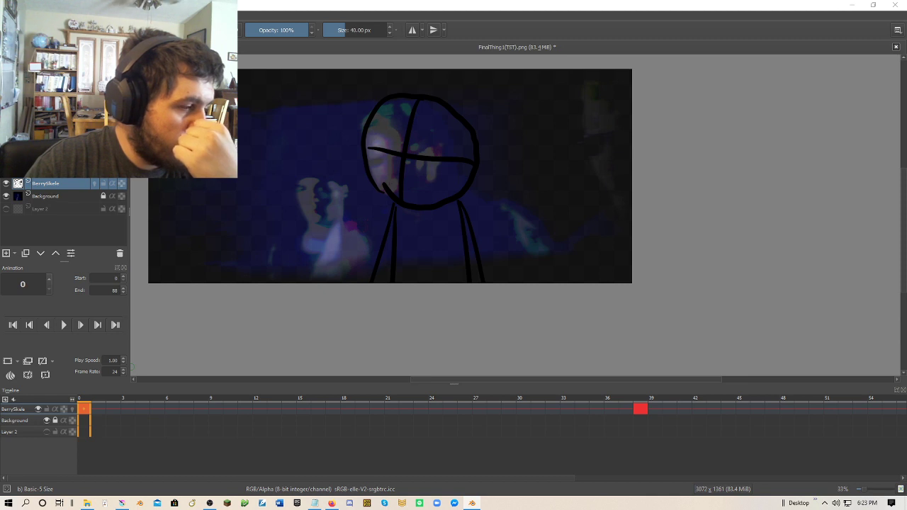
Create a duplicate BerrySkele keyframe of the frame 38 pose at frame 76.
{"action": "left_click_drag", "start_coordinate": [406, 479], "coordinate": [773, 487]}
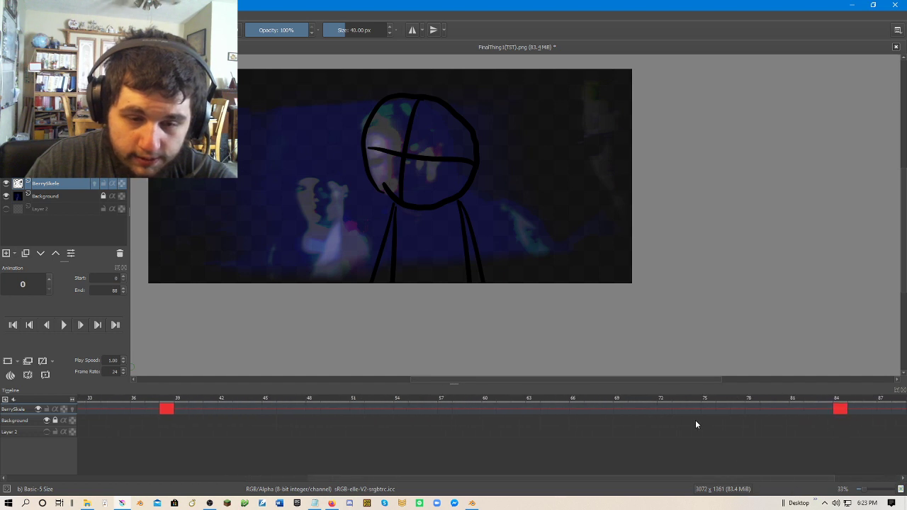
{"action": "mouse_move", "coordinate": [678, 409]}
{"action": "left_mouse_down"}
{"action": "mouse_move", "coordinate": [734, 405]}
{"action": "mouse_move", "coordinate": [726, 409]}
{"action": "left_mouse_up"}
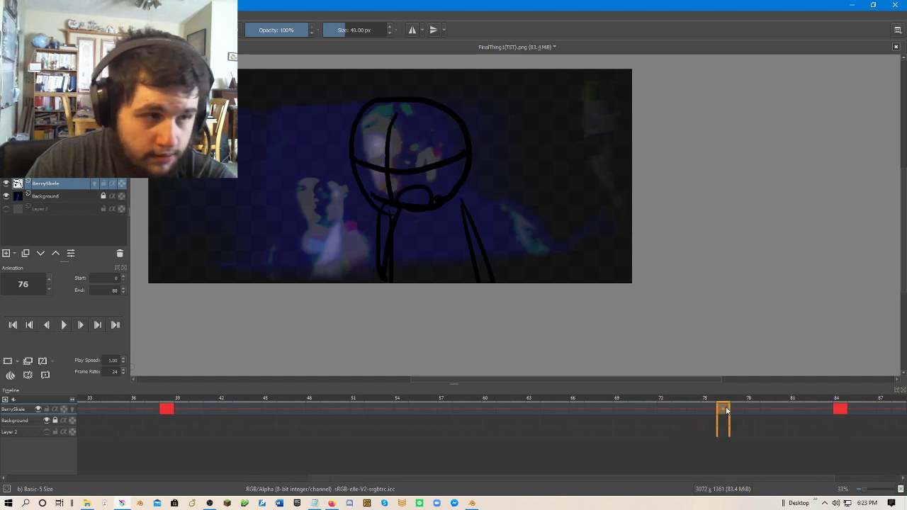
{"action": "right_click", "coordinate": [724, 409]}
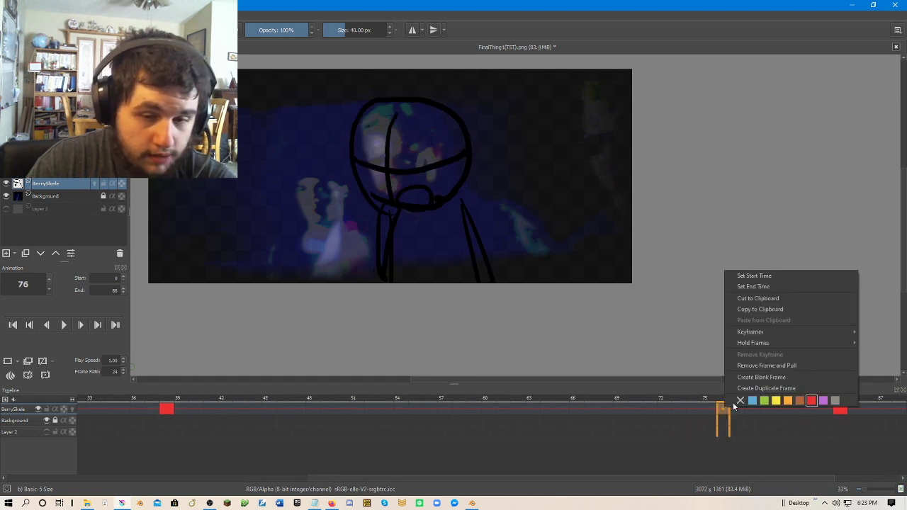
{"action": "left_click", "coordinate": [771, 388]}
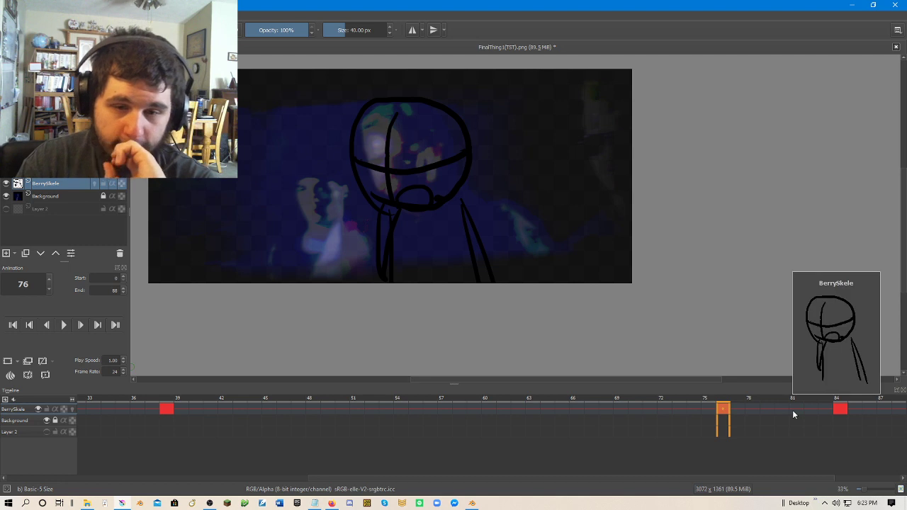
{"action": "mouse_move", "coordinate": [766, 426]}
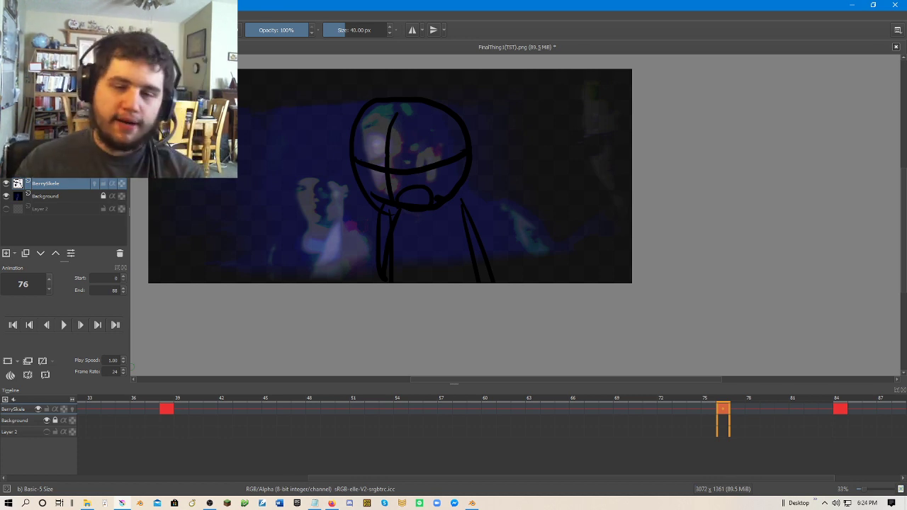
{"action": "mouse_move", "coordinate": [431, 198]}
{"action": "left_mouse_down"}
{"action": "mouse_move", "coordinate": [366, 215]}
{"action": "mouse_move", "coordinate": [401, 220]}
{"action": "left_mouse_up"}
{"action": "scroll", "coordinate": [366, 212], "scroll_direction": "up", "scroll_amount": 2}
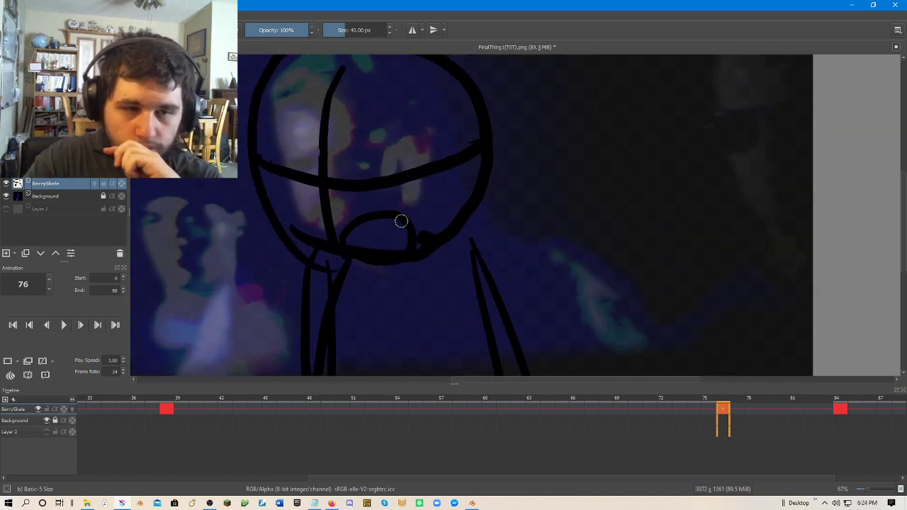
{"action": "left_click", "coordinate": [782, 411]}
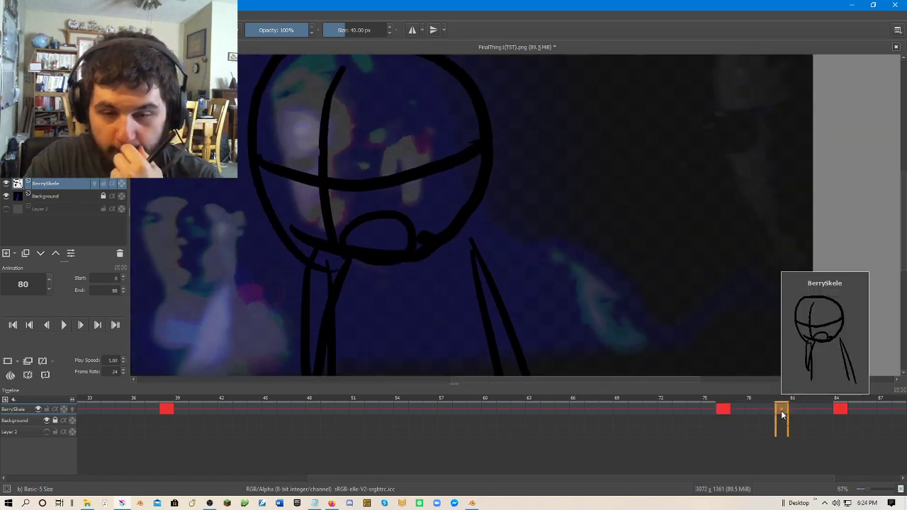
{"action": "left_click", "coordinate": [723, 410]}
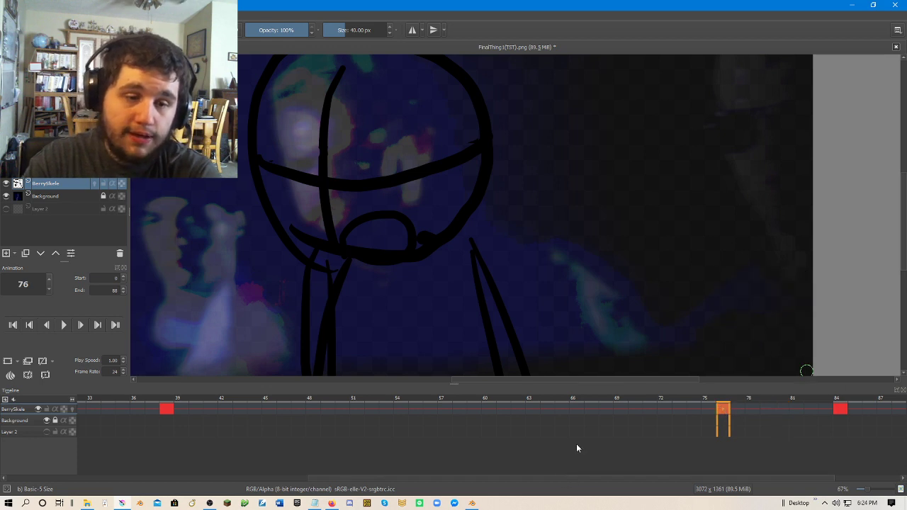
{"action": "scroll", "coordinate": [647, 310], "scroll_direction": "down", "scroll_amount": 2}
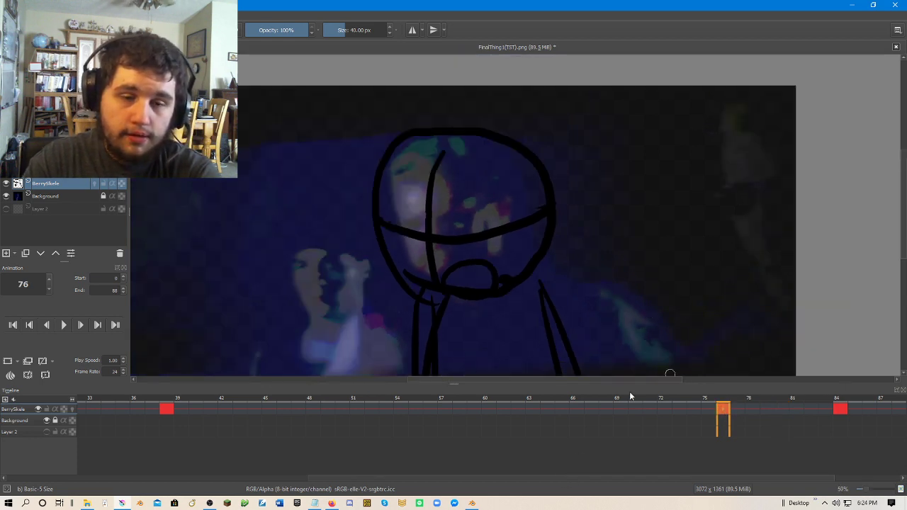
{"action": "left_click", "coordinate": [166, 410]}
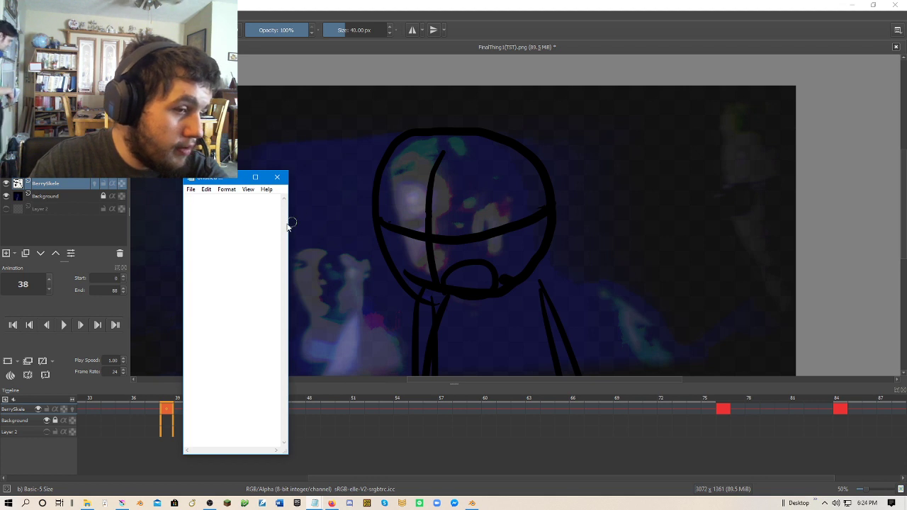
Resize the blank Notepad window to a wider, shorter shape and move it off the canvas.
{"action": "left_click_drag", "start_coordinate": [289, 223], "coordinate": [464, 227]}
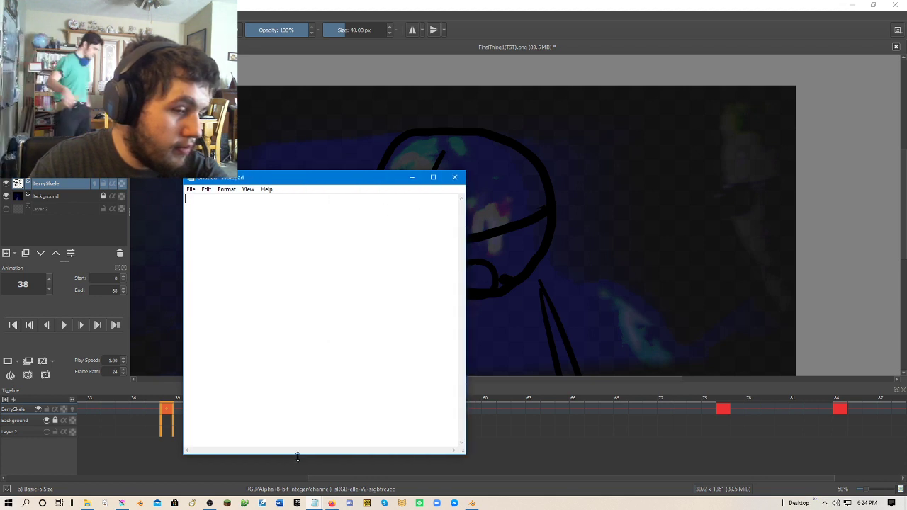
{"action": "left_click_drag", "start_coordinate": [298, 457], "coordinate": [308, 345]}
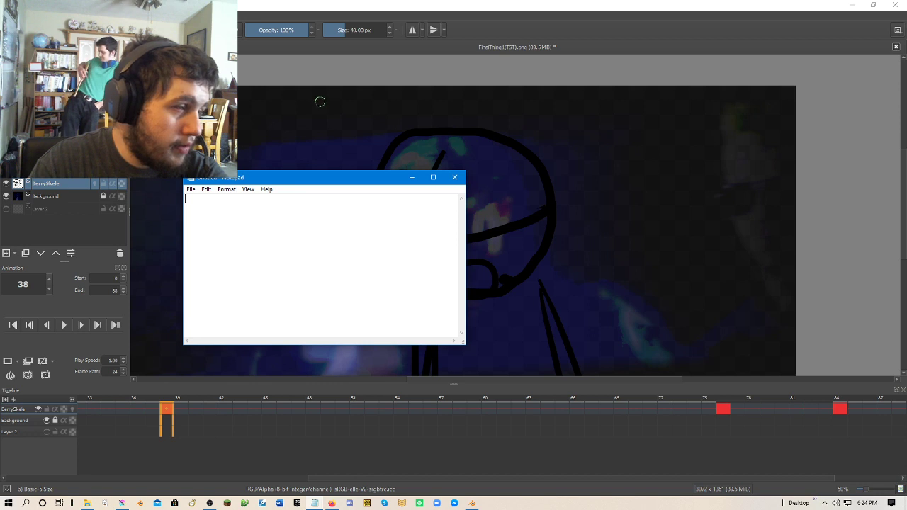
{"action": "left_click_drag", "start_coordinate": [305, 176], "coordinate": [0, 329]}
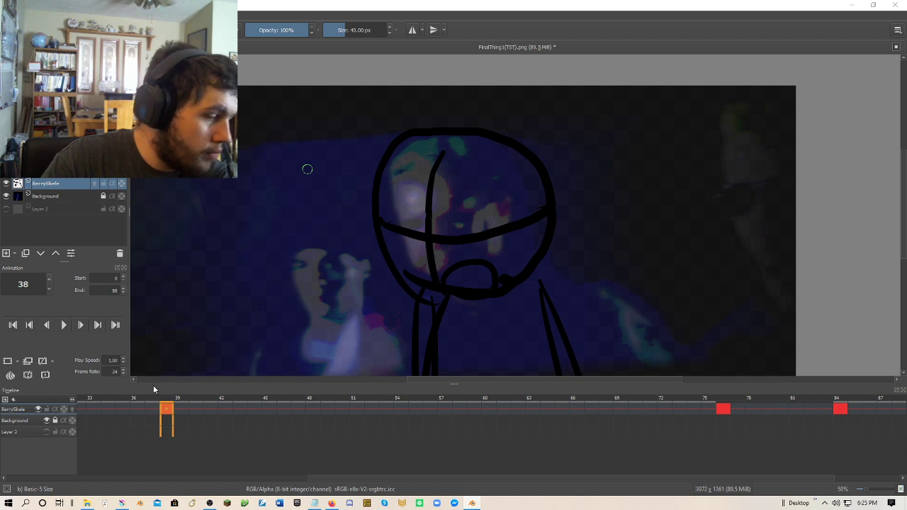
Create a blank BerrySkele keyframe with a yellow label at frame 52 and turn on the layer's onion skins.
{"action": "left_click", "coordinate": [269, 408]}
{"action": "left_click", "coordinate": [318, 414]}
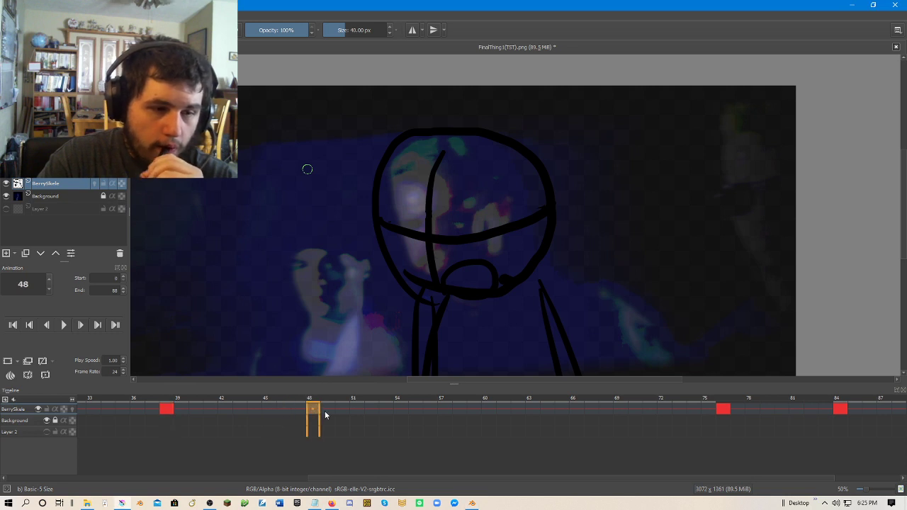
{"action": "left_click", "coordinate": [361, 415]}
{"action": "right_click", "coordinate": [376, 416]}
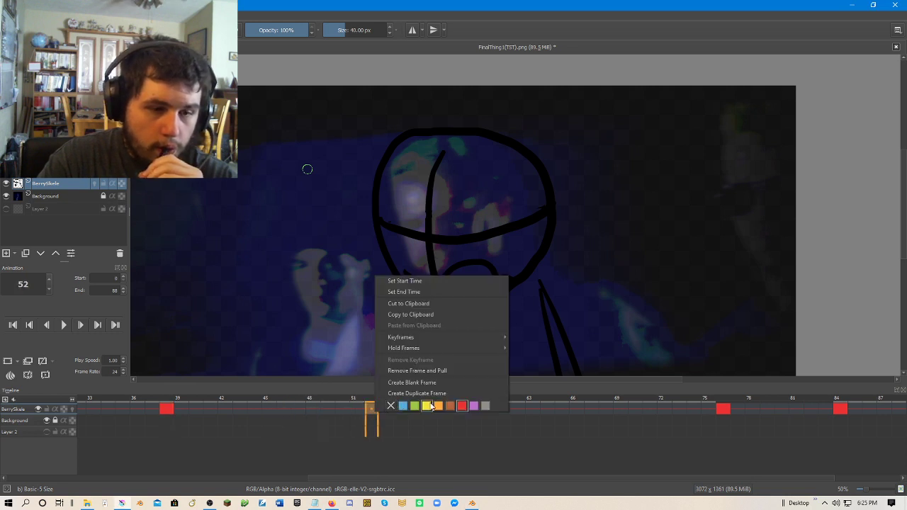
{"action": "left_click", "coordinate": [365, 416]}
{"action": "right_click", "coordinate": [374, 414]}
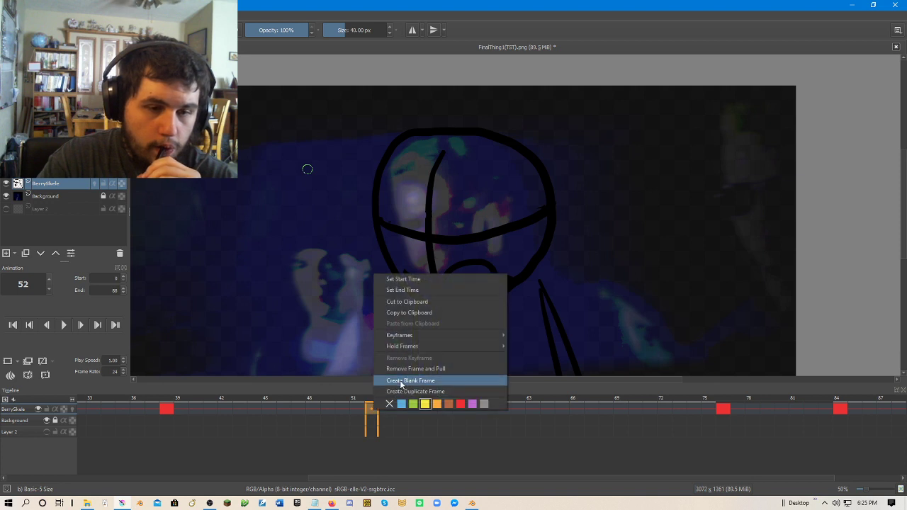
{"action": "left_click", "coordinate": [401, 382]}
{"action": "key", "text": "1"}
{"action": "left_click", "coordinate": [72, 410]}
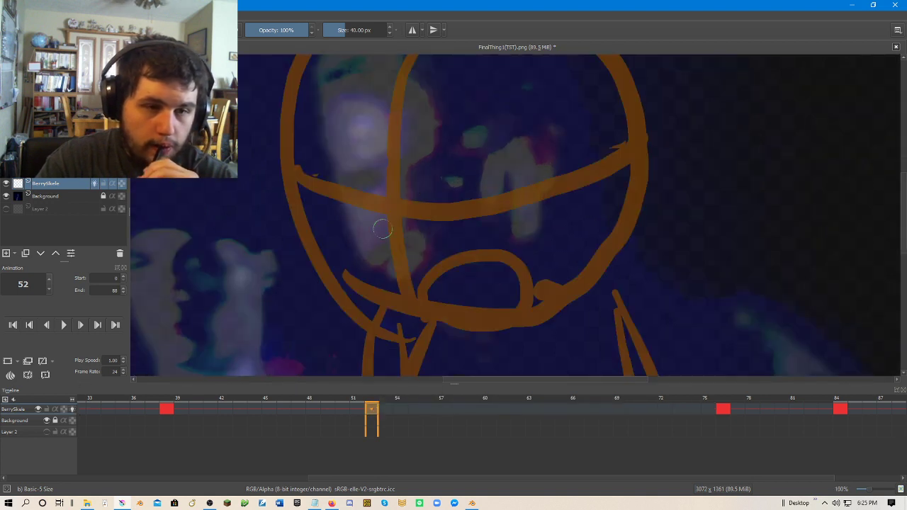
{"action": "left_click_drag", "start_coordinate": [411, 188], "coordinate": [387, 202]}
{"action": "scroll", "coordinate": [387, 202], "scroll_direction": "down", "scroll_amount": 1}
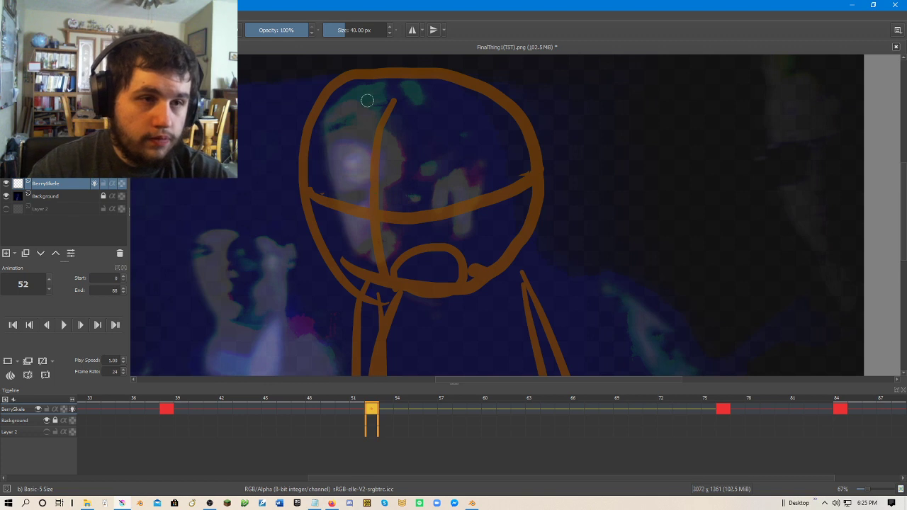
{"action": "scroll", "coordinate": [366, 177], "scroll_direction": "up", "scroll_amount": 1}
{"action": "mouse_move", "coordinate": [321, 218]}
{"action": "left_mouse_down"}
{"action": "mouse_move", "coordinate": [363, 156]}
{"action": "mouse_move", "coordinate": [437, 217]}
{"action": "mouse_move", "coordinate": [470, 207]}
{"action": "left_mouse_up"}
{"action": "key", "text": "ctrl+z"}
{"action": "mouse_move", "coordinate": [367, 173]}
{"action": "left_mouse_down"}
{"action": "mouse_move", "coordinate": [497, 157]}
{"action": "mouse_move", "coordinate": [578, 212]}
{"action": "left_mouse_up"}
{"action": "key", "text": "ctrl+z"}
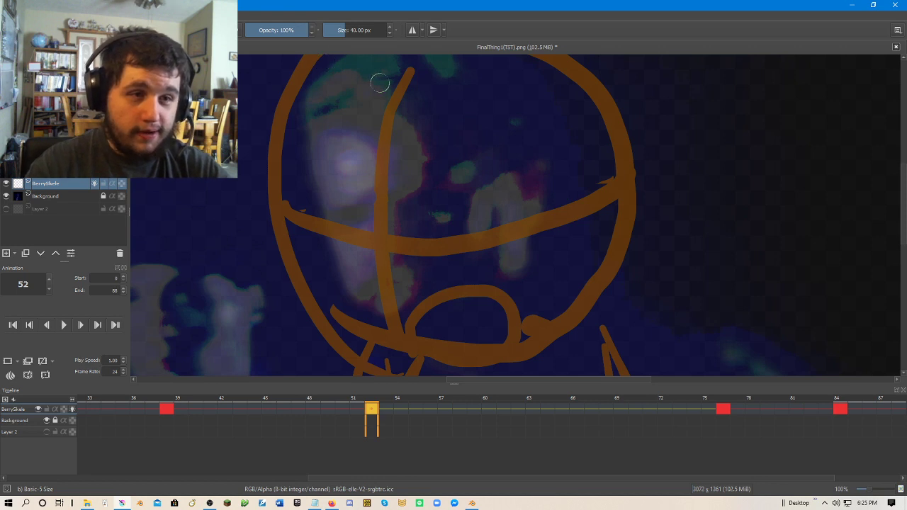
{"action": "scroll", "coordinate": [406, 208], "scroll_direction": "down", "scroll_amount": 1}
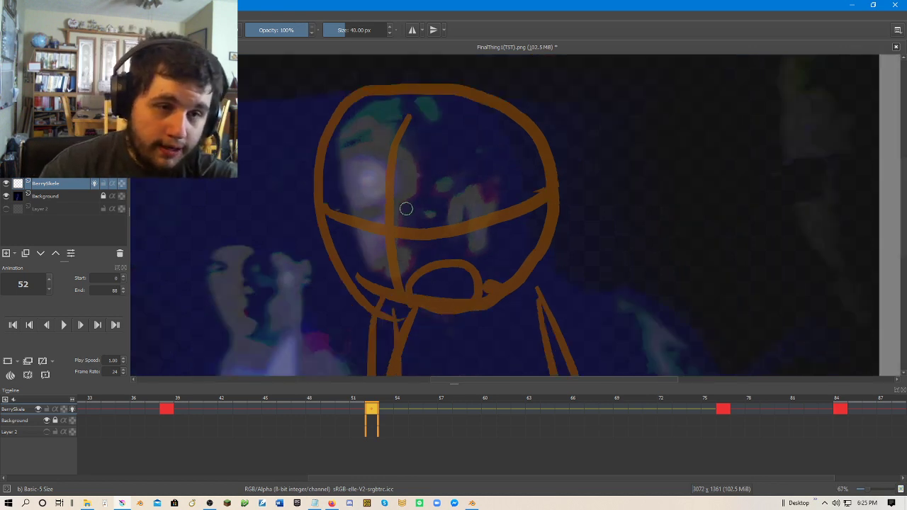
Draw the frame 52 head outline over the orange onion skin, with a bowed vertical and a downward-curved horizontal face guideline.
{"action": "mouse_move", "coordinate": [363, 282]}
{"action": "left_mouse_down"}
{"action": "mouse_move", "coordinate": [323, 232]}
{"action": "mouse_move", "coordinate": [340, 112]}
{"action": "mouse_move", "coordinate": [444, 92]}
{"action": "mouse_move", "coordinate": [555, 151]}
{"action": "mouse_move", "coordinate": [517, 282]}
{"action": "mouse_move", "coordinate": [348, 270]}
{"action": "mouse_move", "coordinate": [337, 254]}
{"action": "left_mouse_up"}
{"action": "left_click_drag", "start_coordinate": [399, 113], "coordinate": [381, 310]}
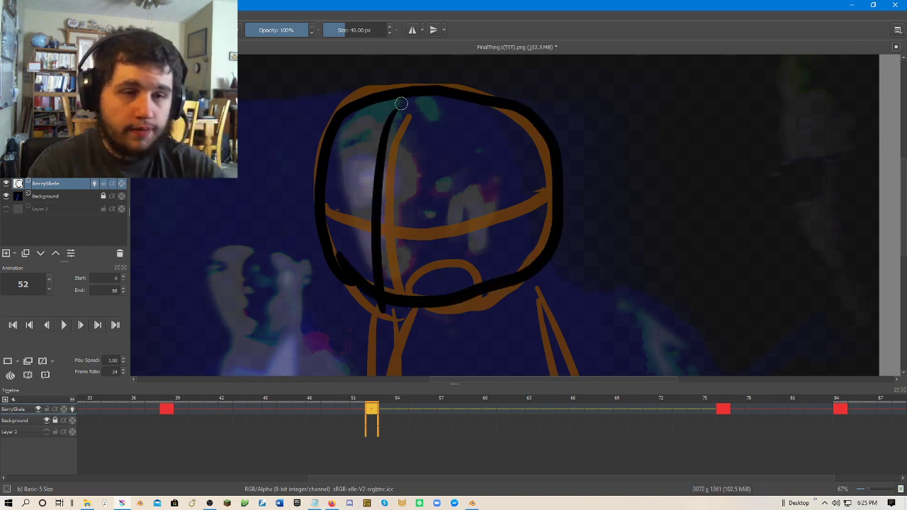
{"action": "key", "text": "ctrl+z"}
{"action": "mouse_move", "coordinate": [409, 98]}
{"action": "left_mouse_down"}
{"action": "mouse_move", "coordinate": [387, 198]}
{"action": "mouse_move", "coordinate": [402, 290]}
{"action": "left_mouse_up"}
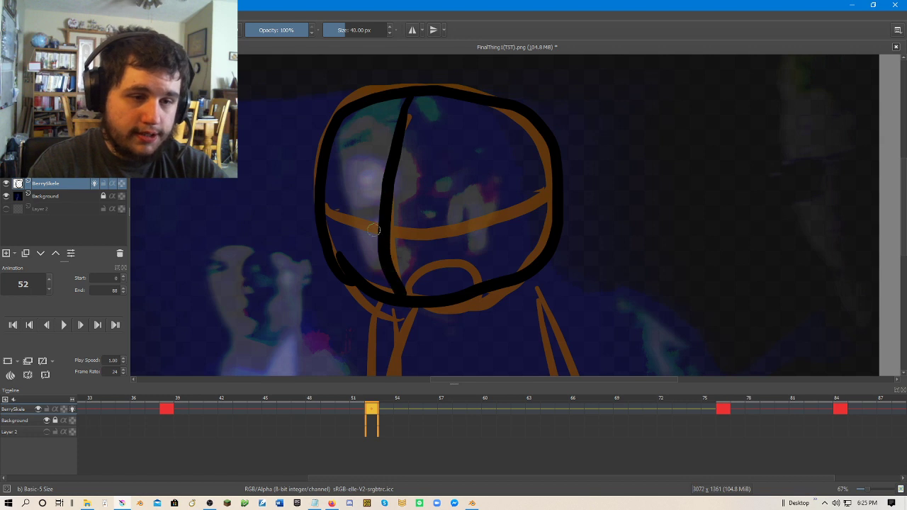
{"action": "mouse_move", "coordinate": [326, 223]}
{"action": "left_mouse_down"}
{"action": "mouse_move", "coordinate": [380, 229]}
{"action": "mouse_move", "coordinate": [459, 229]}
{"action": "mouse_move", "coordinate": [543, 211]}
{"action": "left_mouse_up"}
{"action": "key", "text": "ctrl+z"}
{"action": "mouse_move", "coordinate": [312, 207]}
{"action": "left_mouse_down"}
{"action": "mouse_move", "coordinate": [416, 235]}
{"action": "mouse_move", "coordinate": [544, 211]}
{"action": "left_mouse_up"}
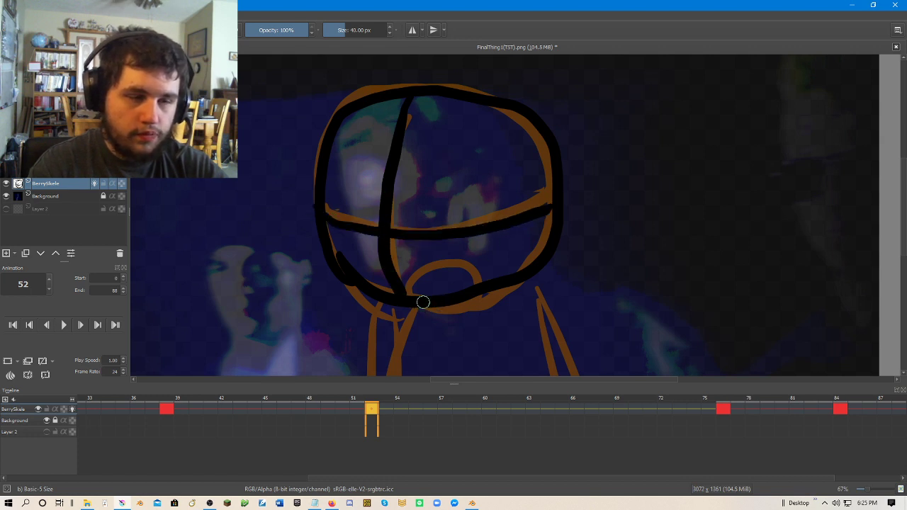
Draw the frame 52 muzzle loop over the chin, the angled arm strokes beneath it, and the torso and shoulder lines down to the canvas edge.
{"action": "mouse_move", "coordinate": [396, 322]}
{"action": "left_mouse_down"}
{"action": "mouse_move", "coordinate": [461, 279]}
{"action": "mouse_move", "coordinate": [458, 312]}
{"action": "mouse_move", "coordinate": [394, 304]}
{"action": "left_mouse_up"}
{"action": "mouse_move", "coordinate": [370, 262]}
{"action": "left_mouse_down"}
{"action": "mouse_move", "coordinate": [351, 77]}
{"action": "mouse_move", "coordinate": [362, 135]}
{"action": "mouse_move", "coordinate": [347, 246]}
{"action": "mouse_move", "coordinate": [393, 133]}
{"action": "left_mouse_up"}
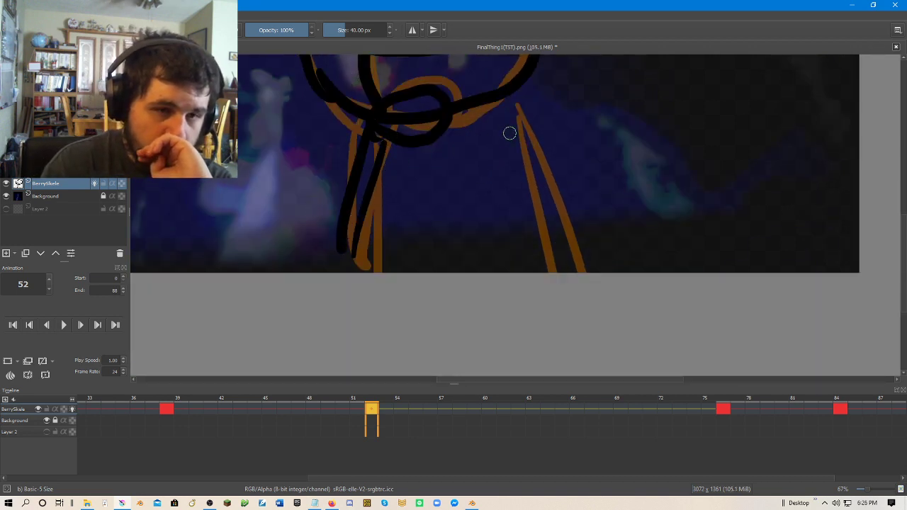
{"action": "left_click_drag", "start_coordinate": [521, 142], "coordinate": [528, 272]}
{"action": "left_click_drag", "start_coordinate": [379, 176], "coordinate": [377, 303]}
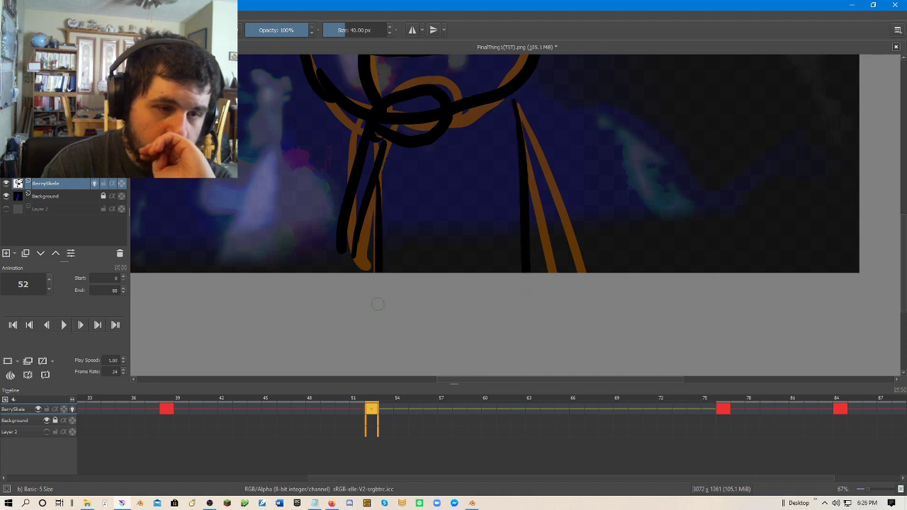
{"action": "mouse_move", "coordinate": [512, 93]}
{"action": "left_mouse_down"}
{"action": "mouse_move", "coordinate": [512, 291]}
{"action": "mouse_move", "coordinate": [482, 176]}
{"action": "left_mouse_up"}
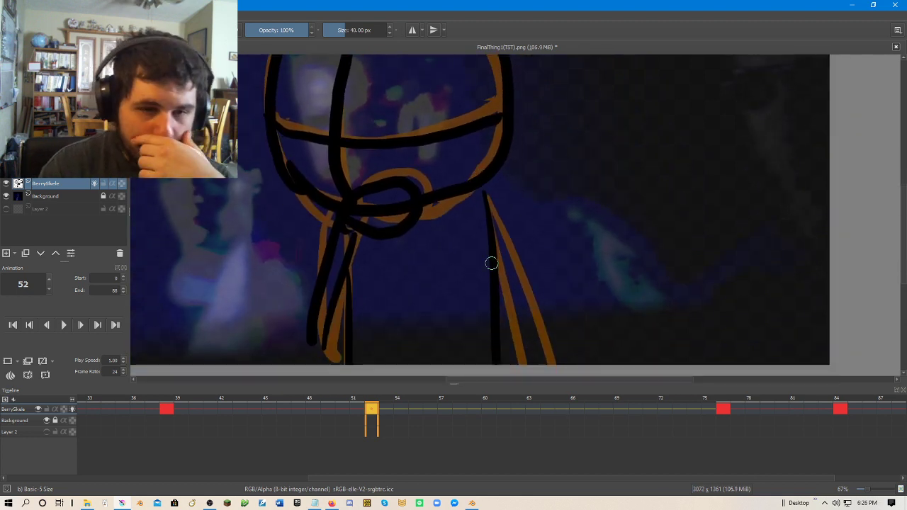
{"action": "left_click_drag", "start_coordinate": [490, 207], "coordinate": [540, 361]}
{"action": "scroll", "coordinate": [531, 367], "scroll_direction": "down", "scroll_amount": 3}
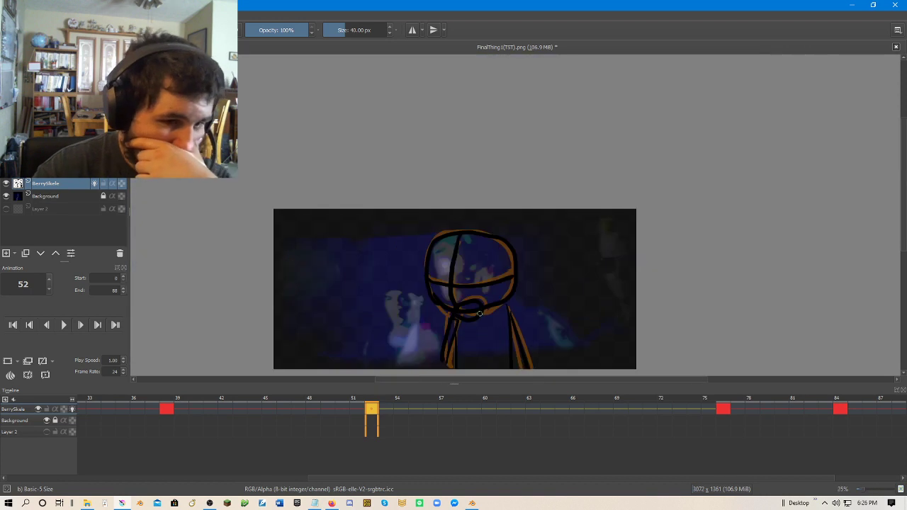
{"action": "left_click_drag", "start_coordinate": [511, 293], "coordinate": [482, 236]}
Create a blank BerrySkele keyframe at frame 80 and hide the Background layer.
{"action": "left_click", "coordinate": [169, 408]}
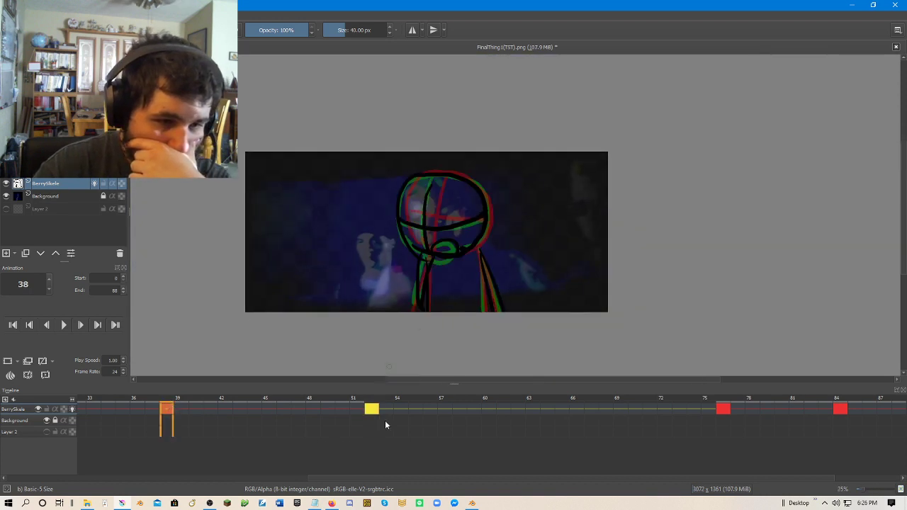
{"action": "left_click", "coordinate": [368, 409]}
{"action": "left_click", "coordinate": [728, 410]}
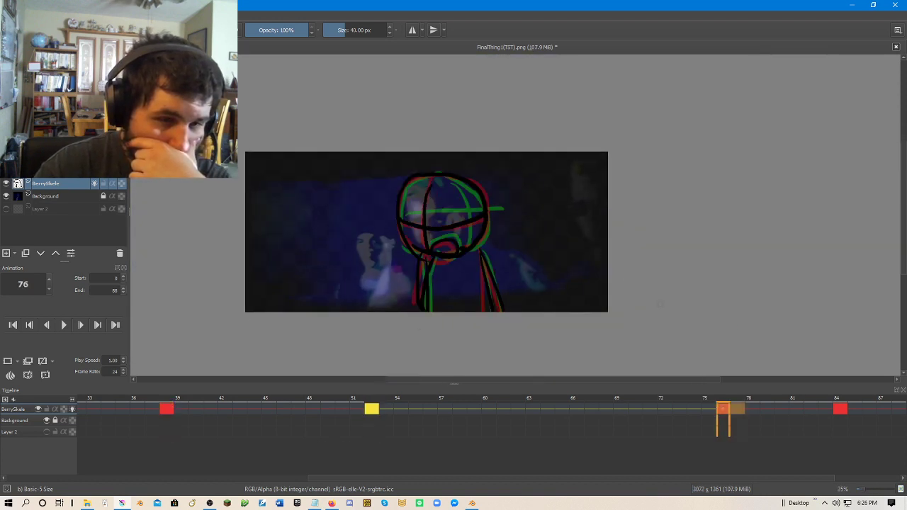
{"action": "key", "text": "plus"}
{"action": "left_click", "coordinate": [783, 409]}
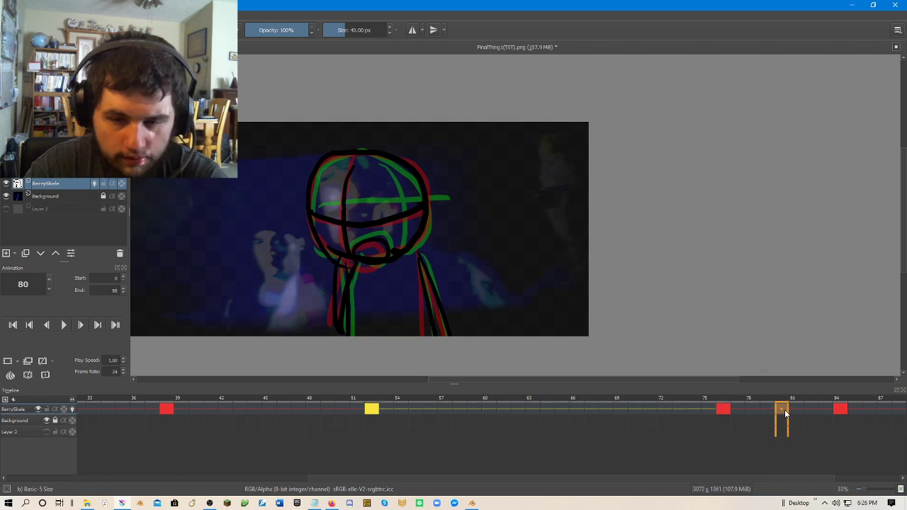
{"action": "right_click", "coordinate": [784, 409]}
{"action": "left_click", "coordinate": [820, 379]}
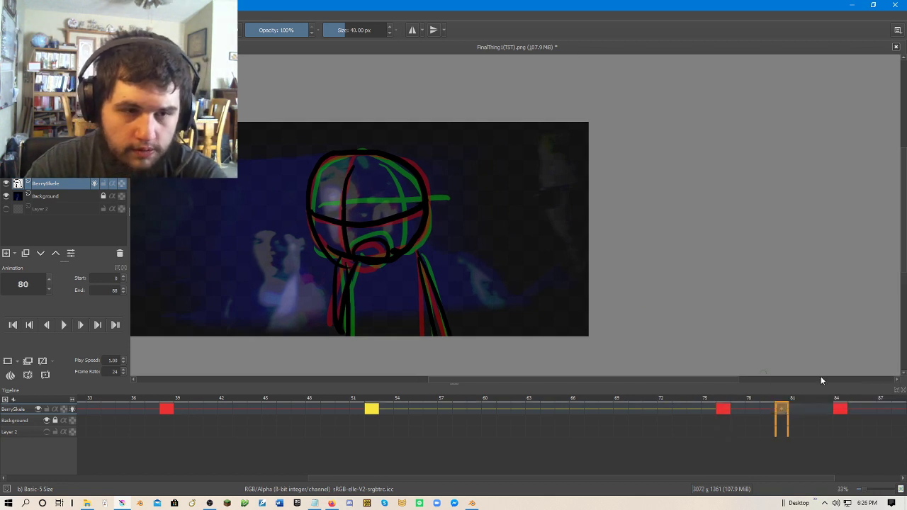
{"action": "key", "text": "plus"}
{"action": "left_click_drag", "start_coordinate": [482, 286], "coordinate": [525, 291]}
{"action": "key", "text": "plus"}
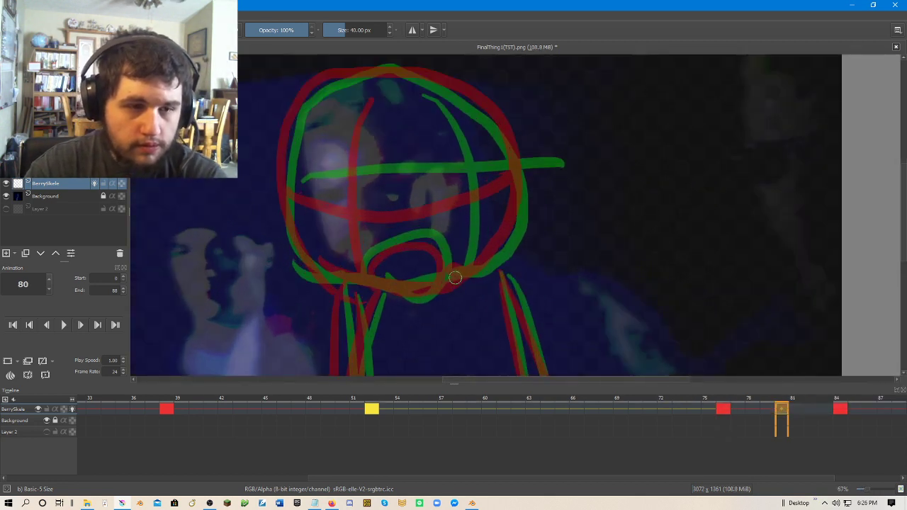
{"action": "left_click", "coordinate": [7, 198]}
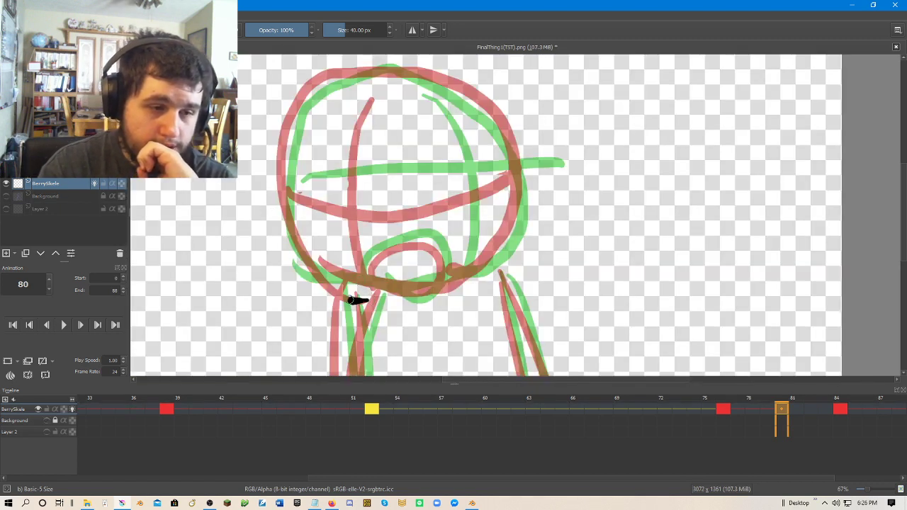
Draw the frame 80 head outline between the red and green onion skins and move it slightly down.
{"action": "mouse_move", "coordinate": [354, 301]}
{"action": "left_mouse_down"}
{"action": "mouse_move", "coordinate": [292, 120]}
{"action": "mouse_move", "coordinate": [440, 81]}
{"action": "mouse_move", "coordinate": [518, 243]}
{"action": "mouse_move", "coordinate": [330, 251]}
{"action": "left_mouse_up"}
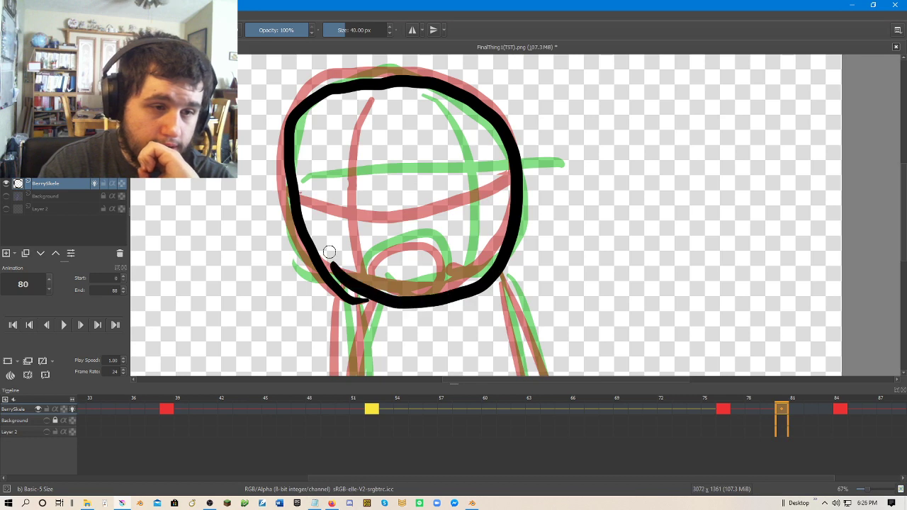
{"action": "key", "text": "ctrl+t"}
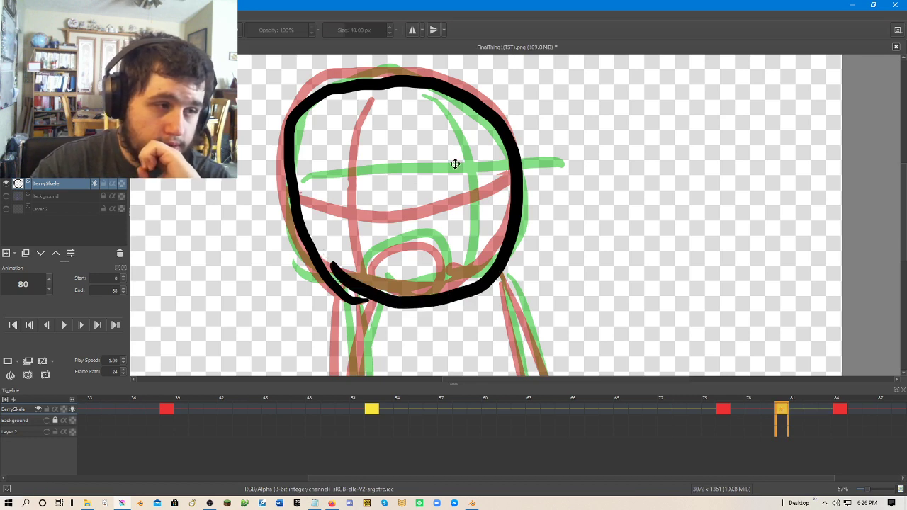
{"action": "left_click_drag", "start_coordinate": [461, 165], "coordinate": [461, 185]}
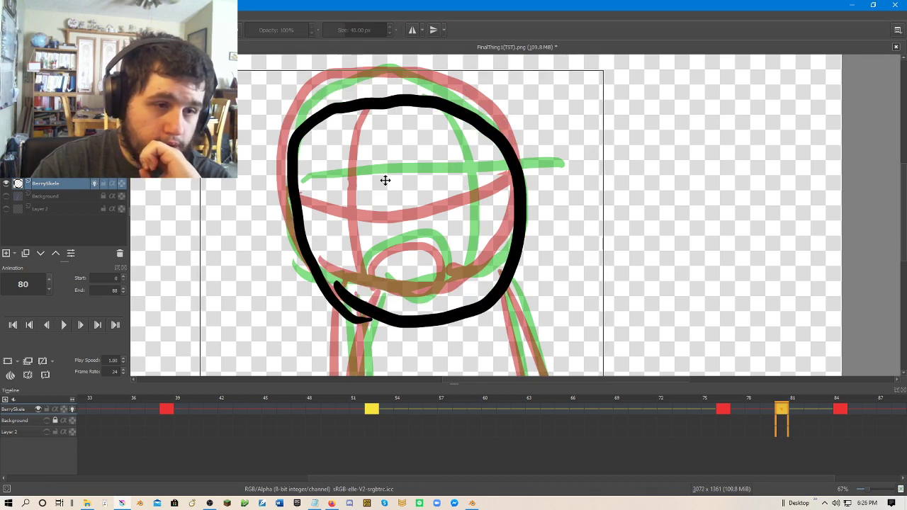
{"action": "left_click_drag", "start_coordinate": [385, 180], "coordinate": [380, 172]}
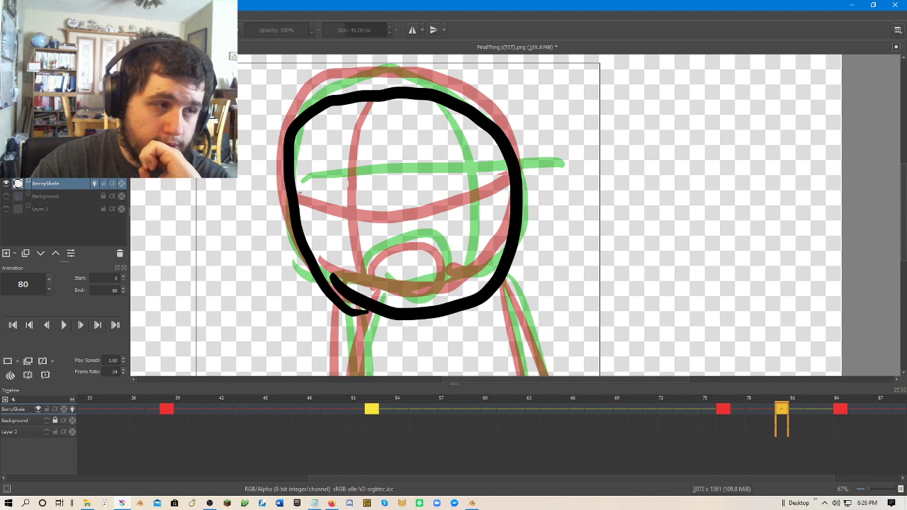
Draw a nearly straight vertical guideline through the middle of the frame 80 head and a low, downward-curved horizontal guideline.
{"action": "key", "text": "b"}
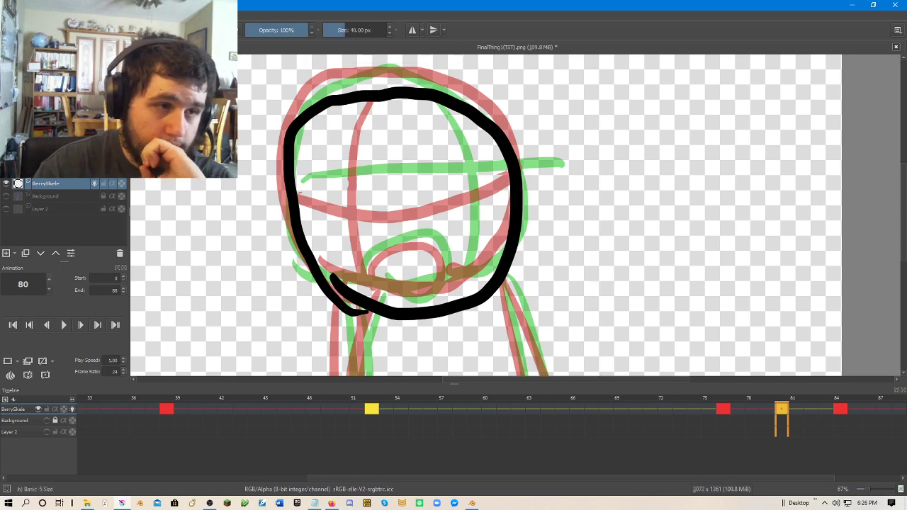
{"action": "left_click_drag", "start_coordinate": [391, 104], "coordinate": [423, 301]}
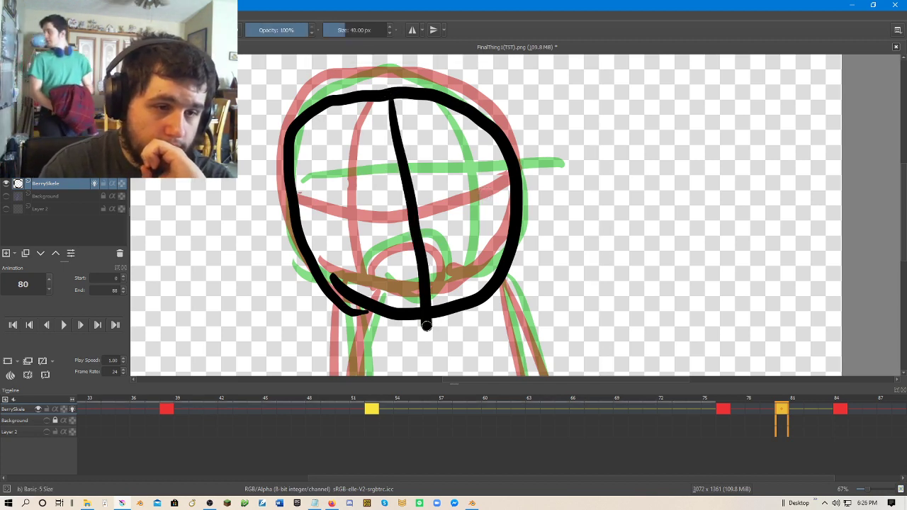
{"action": "key", "text": "ctrl+z"}
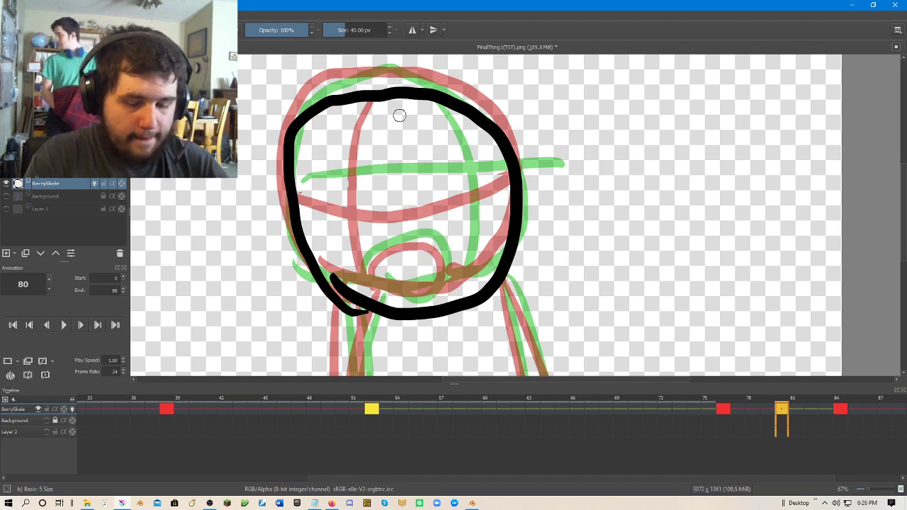
{"action": "left_click_drag", "start_coordinate": [398, 99], "coordinate": [405, 344]}
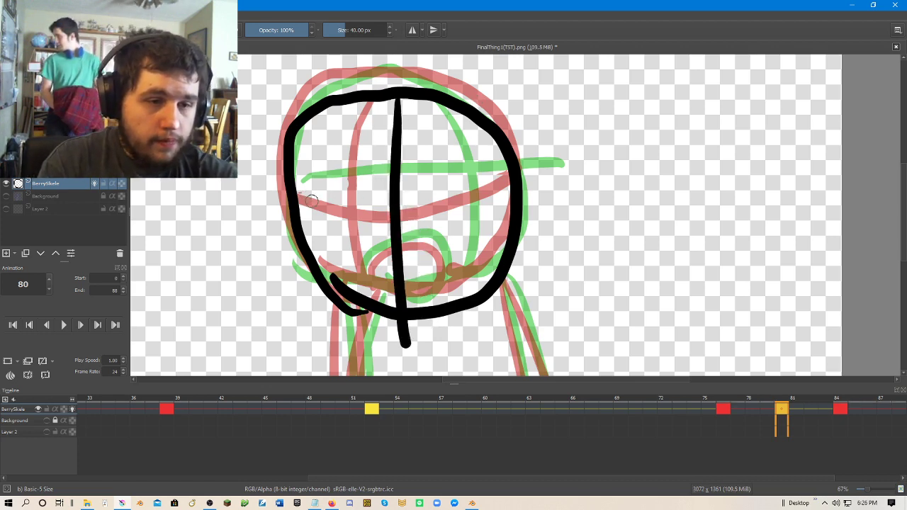
{"action": "mouse_move", "coordinate": [314, 226]}
{"action": "left_mouse_down"}
{"action": "mouse_move", "coordinate": [427, 246]}
{"action": "mouse_move", "coordinate": [489, 225]}
{"action": "mouse_move", "coordinate": [507, 248]}
{"action": "left_mouse_up"}
Draw the frame 80 muzzle loop below the chin, the torso and shoulder lines, and a bent arm rising to the muzzle.
{"action": "left_click_drag", "start_coordinate": [498, 201], "coordinate": [504, 125]}
{"action": "mouse_move", "coordinate": [420, 228]}
{"action": "left_mouse_down"}
{"action": "mouse_move", "coordinate": [471, 226]}
{"action": "mouse_move", "coordinate": [461, 259]}
{"action": "mouse_move", "coordinate": [410, 239]}
{"action": "mouse_move", "coordinate": [378, 355]}
{"action": "left_mouse_up"}
{"action": "left_click_drag", "start_coordinate": [513, 216], "coordinate": [528, 352]}
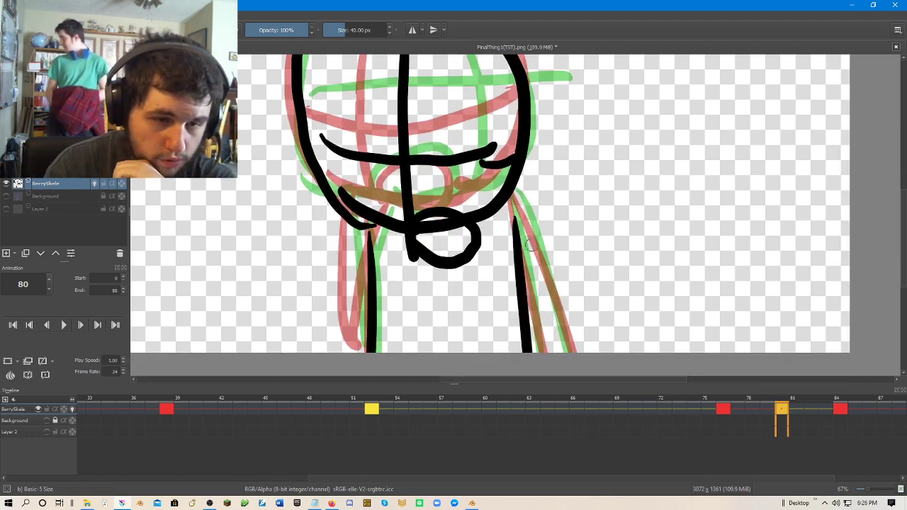
{"action": "key", "text": "ctrl+z"}
{"action": "mouse_move", "coordinate": [515, 203]}
{"action": "left_mouse_down"}
{"action": "mouse_move", "coordinate": [528, 352]}
{"action": "mouse_move", "coordinate": [571, 353]}
{"action": "left_mouse_up"}
{"action": "mouse_move", "coordinate": [370, 228]}
{"action": "left_mouse_down"}
{"action": "mouse_move", "coordinate": [353, 333]}
{"action": "mouse_move", "coordinate": [420, 267]}
{"action": "left_mouse_up"}
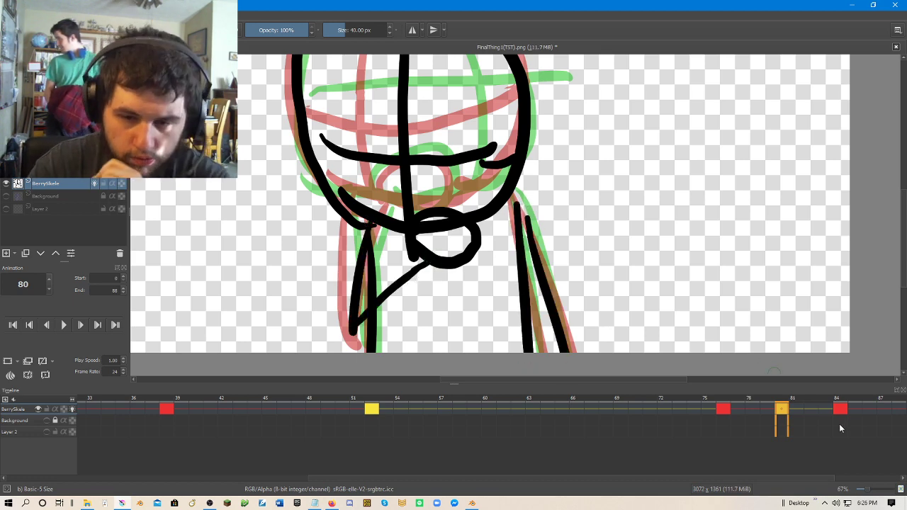
Play back the animation over frames 76 to 85 and over frames 37 to 85 to check the head motion.
{"action": "left_click", "coordinate": [855, 408]}
{"action": "left_click_drag", "start_coordinate": [858, 410], "coordinate": [723, 409]}
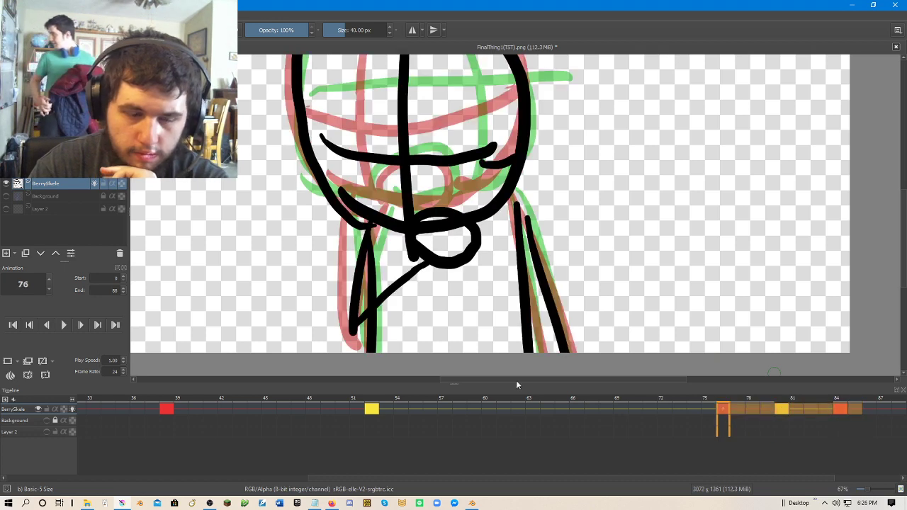
{"action": "left_click", "coordinate": [66, 325]}
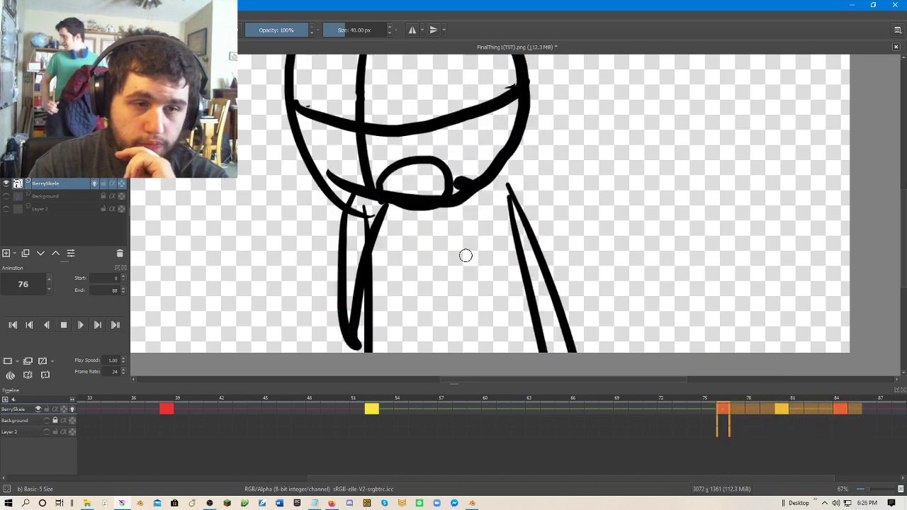
{"action": "scroll", "coordinate": [466, 255], "scroll_direction": "down", "scroll_amount": 2}
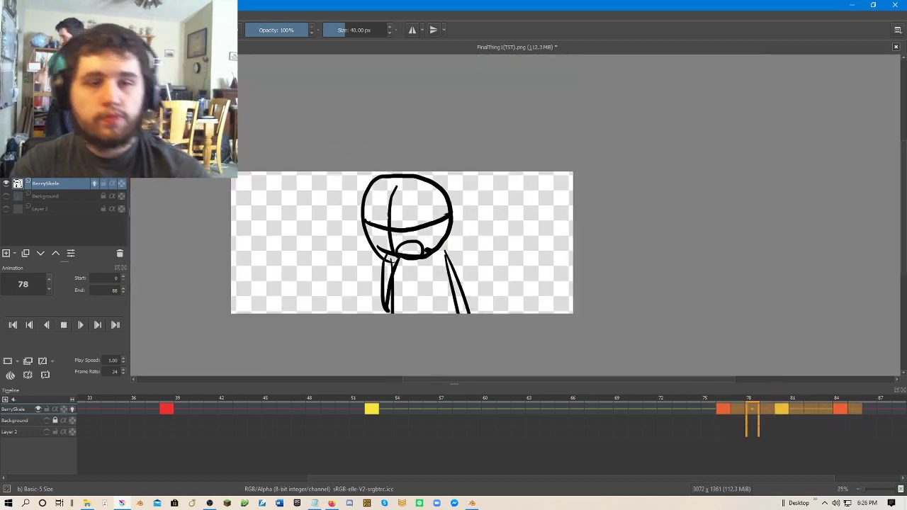
{"action": "left_click", "coordinate": [64, 325]}
{"action": "left_click_drag", "start_coordinate": [144, 409], "coordinate": [838, 409]}
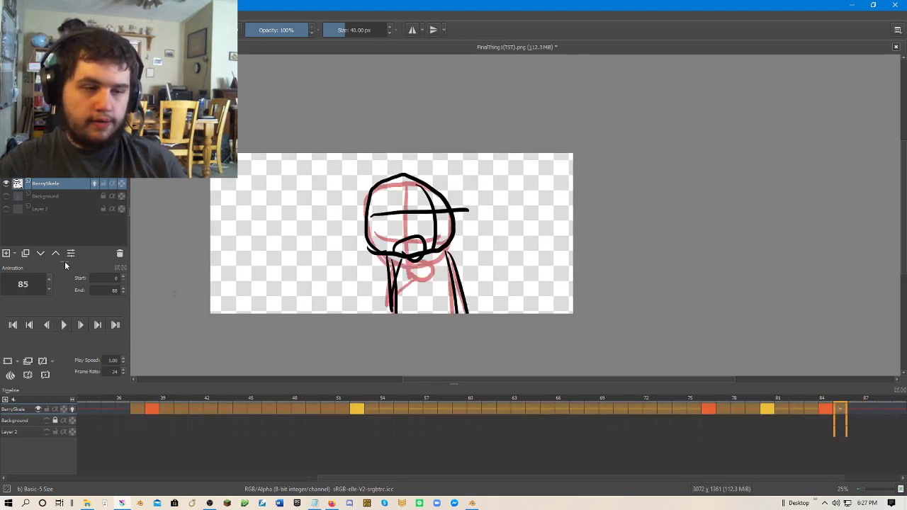
{"action": "left_click", "coordinate": [64, 324]}
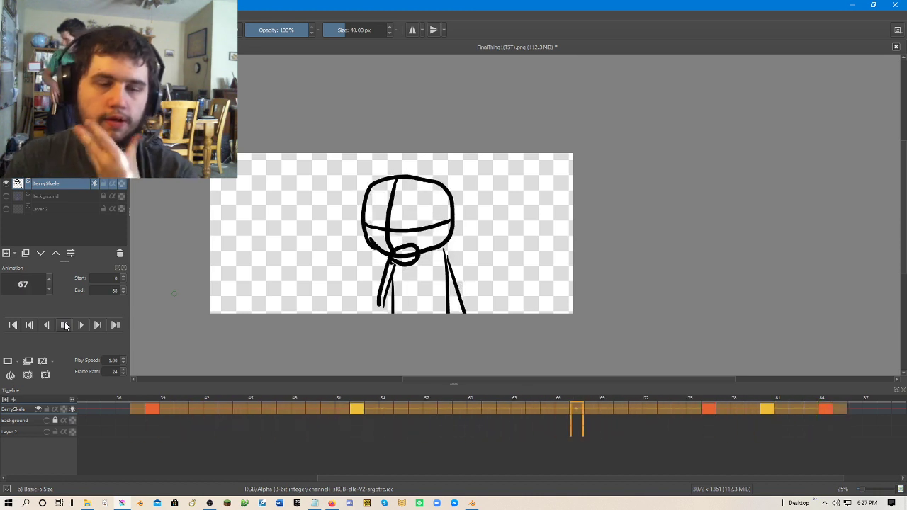
{"action": "left_click", "coordinate": [63, 324]}
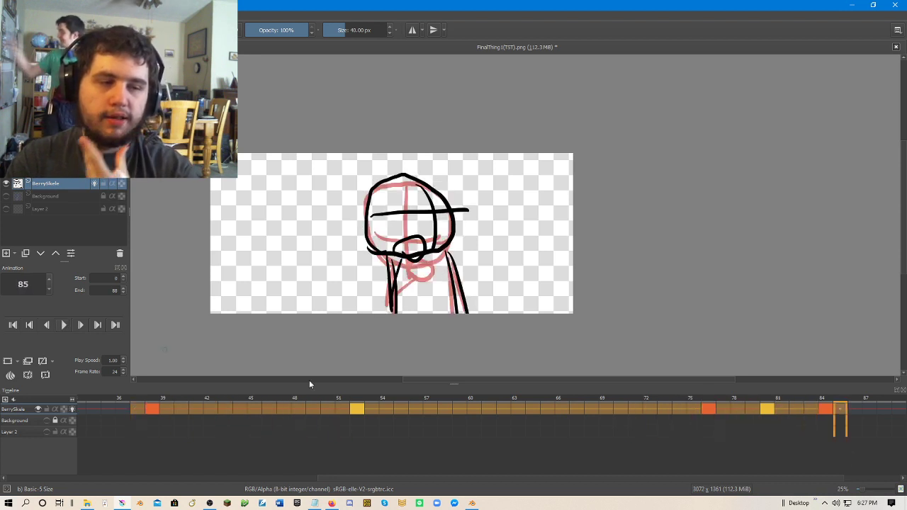
Create a blank BerrySkele keyframe at frame 82.
{"action": "left_click", "coordinate": [796, 410]}
{"action": "right_click", "coordinate": [795, 410]}
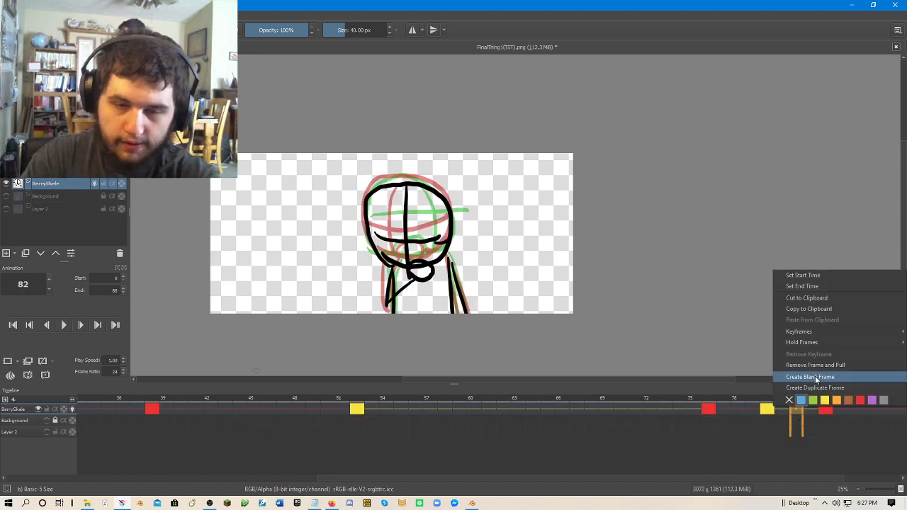
{"action": "left_click", "coordinate": [815, 380]}
Draw the frame 82 head outline with an off-centre curved vertical guideline and a slightly rising horizontal guideline.
{"action": "scroll", "coordinate": [454, 254], "scroll_direction": "up", "scroll_amount": 3}
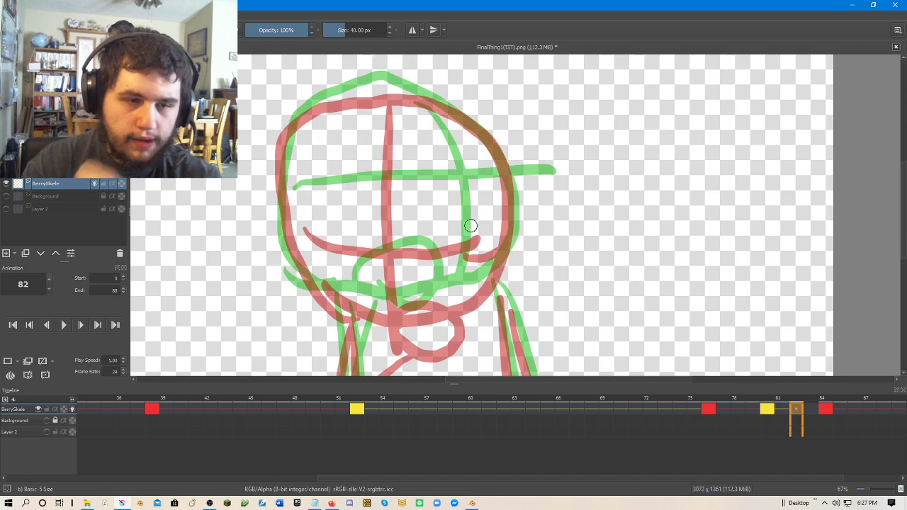
{"action": "mouse_move", "coordinate": [385, 309]}
{"action": "left_mouse_down"}
{"action": "mouse_move", "coordinate": [362, 304]}
{"action": "mouse_move", "coordinate": [314, 268]}
{"action": "mouse_move", "coordinate": [289, 195]}
{"action": "mouse_move", "coordinate": [311, 126]}
{"action": "mouse_move", "coordinate": [360, 105]}
{"action": "mouse_move", "coordinate": [419, 112]}
{"action": "mouse_move", "coordinate": [483, 159]}
{"action": "mouse_move", "coordinate": [500, 266]}
{"action": "mouse_move", "coordinate": [356, 313]}
{"action": "left_mouse_up"}
{"action": "left_click_drag", "start_coordinate": [418, 139], "coordinate": [439, 342]}
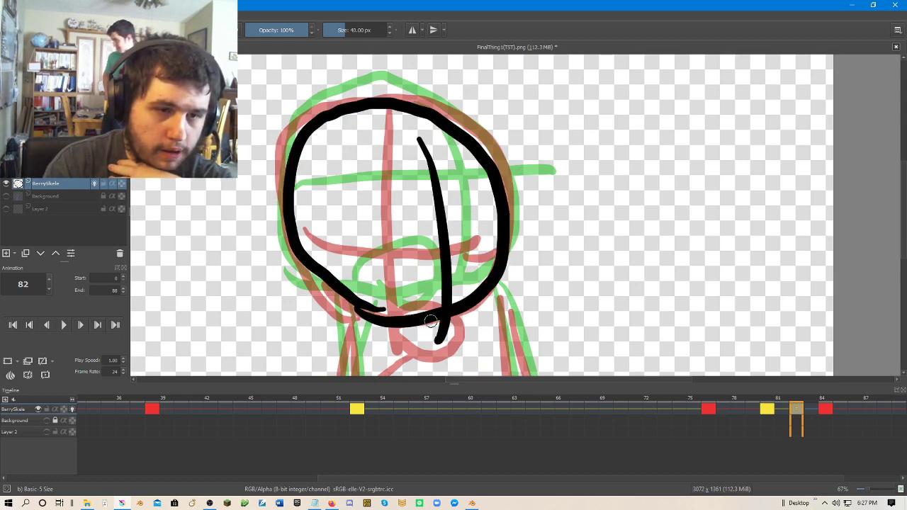
{"action": "mouse_move", "coordinate": [313, 221]}
{"action": "left_mouse_down"}
{"action": "mouse_move", "coordinate": [398, 222]}
{"action": "mouse_move", "coordinate": [510, 205]}
{"action": "left_mouse_up"}
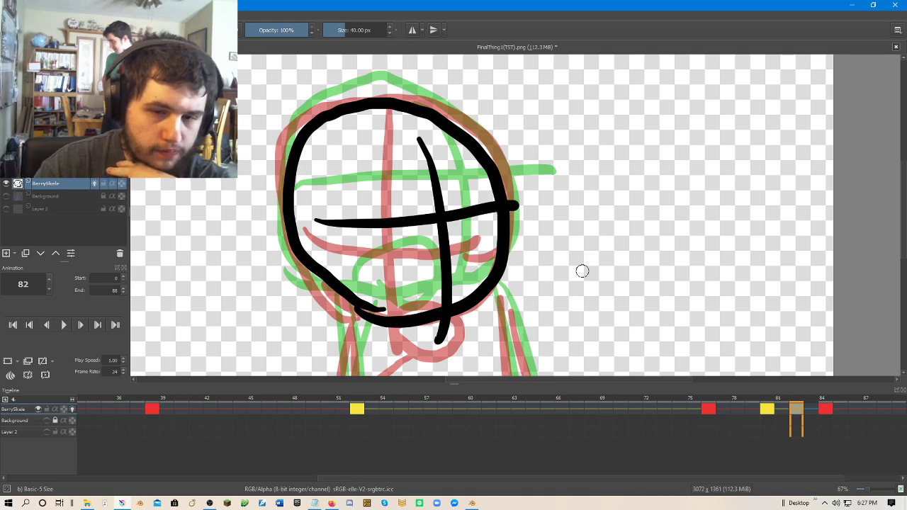
Play back frames 76 to 87 to check the transition through the frame 82 head.
{"action": "left_click", "coordinate": [842, 409]}
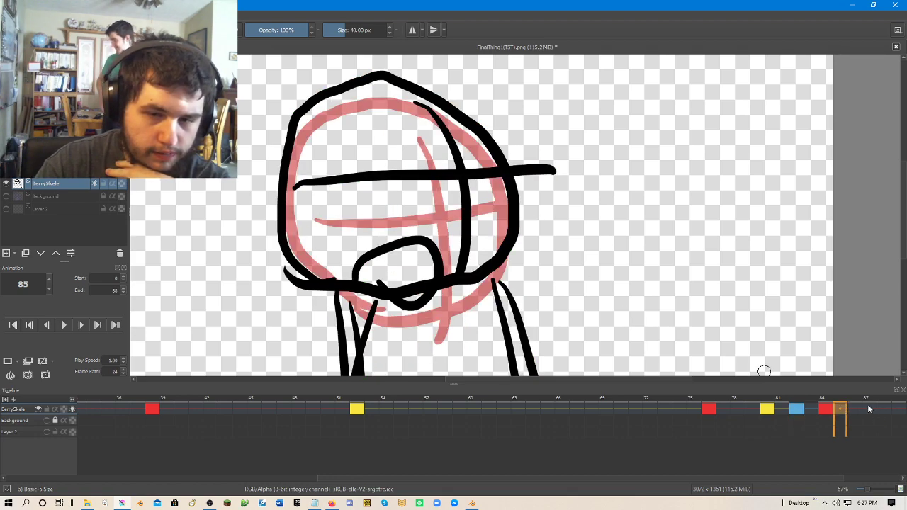
{"action": "left_click_drag", "start_coordinate": [872, 412], "coordinate": [709, 409]}
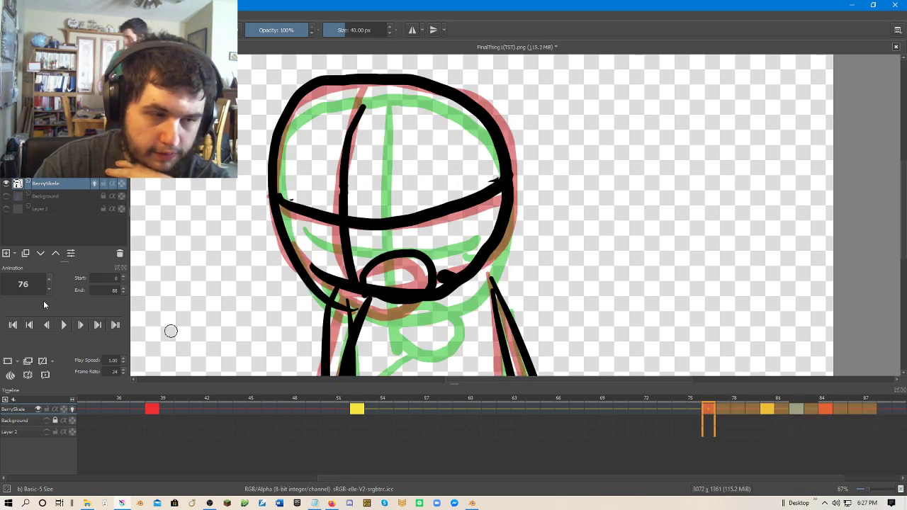
{"action": "left_click", "coordinate": [63, 324]}
{"action": "key", "text": "minus"}
{"action": "key", "text": "minus"}
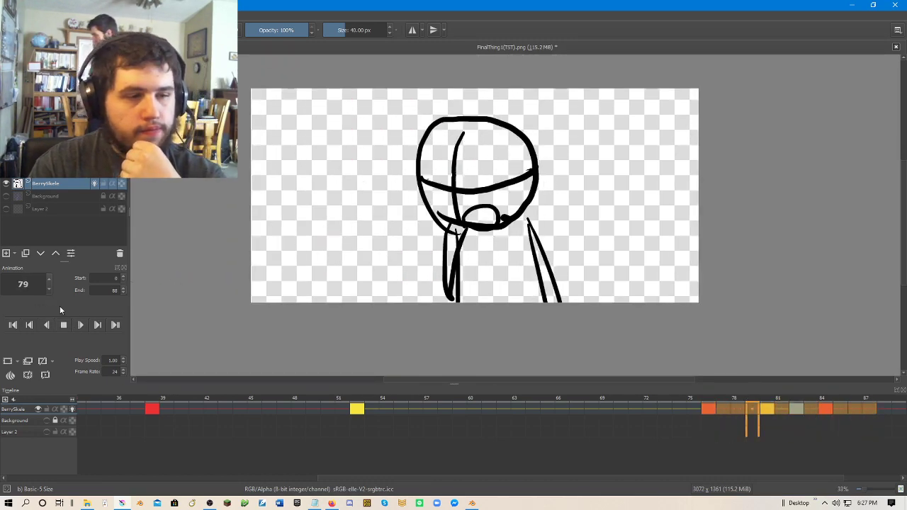
{"action": "left_click", "coordinate": [67, 325]}
Draw the frame 82 muzzle loop over the chin and the torso and shoulder lines down to the canvas edge.
{"action": "left_click", "coordinate": [795, 406]}
{"action": "scroll", "coordinate": [482, 170], "scroll_direction": "up", "scroll_amount": 3}
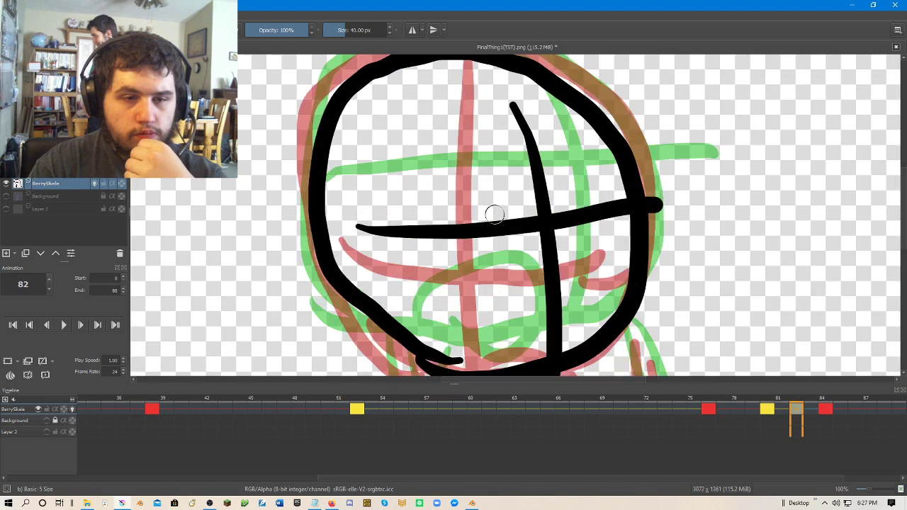
{"action": "left_click_drag", "start_coordinate": [494, 212], "coordinate": [475, 74]}
{"action": "mouse_move", "coordinate": [555, 233]}
{"action": "left_mouse_down"}
{"action": "mouse_move", "coordinate": [470, 253]}
{"action": "mouse_move", "coordinate": [500, 269]}
{"action": "mouse_move", "coordinate": [457, 237]}
{"action": "mouse_move", "coordinate": [435, 88]}
{"action": "left_mouse_up"}
{"action": "left_click_drag", "start_coordinate": [378, 100], "coordinate": [378, 291]}
{"action": "left_click_drag", "start_coordinate": [603, 67], "coordinate": [605, 290]}
{"action": "left_click_drag", "start_coordinate": [623, 98], "coordinate": [655, 290]}
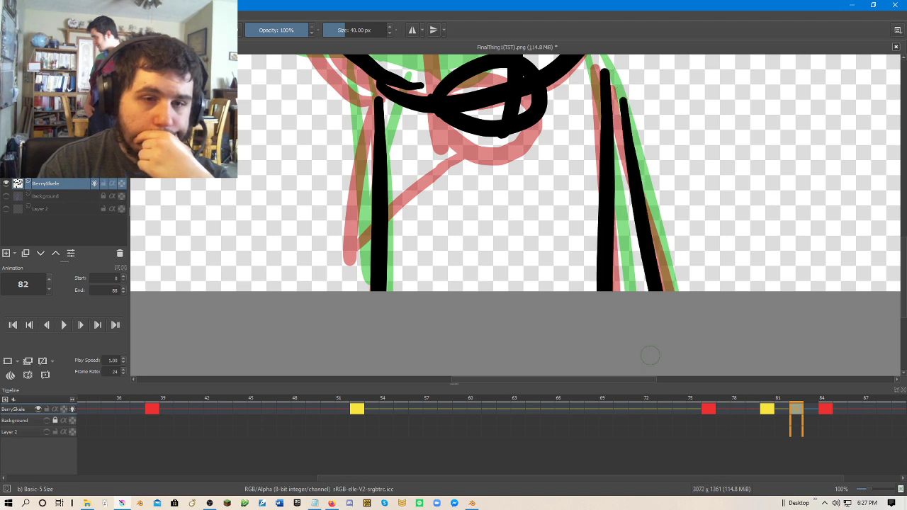
Draw the frame 82 bent arm from the shoulder down to the elbow and up to the muzzle loop.
{"action": "mouse_move", "coordinate": [383, 89]}
{"action": "left_mouse_down"}
{"action": "mouse_move", "coordinate": [357, 240]}
{"action": "mouse_move", "coordinate": [437, 150]}
{"action": "mouse_move", "coordinate": [459, 139]}
{"action": "left_mouse_up"}
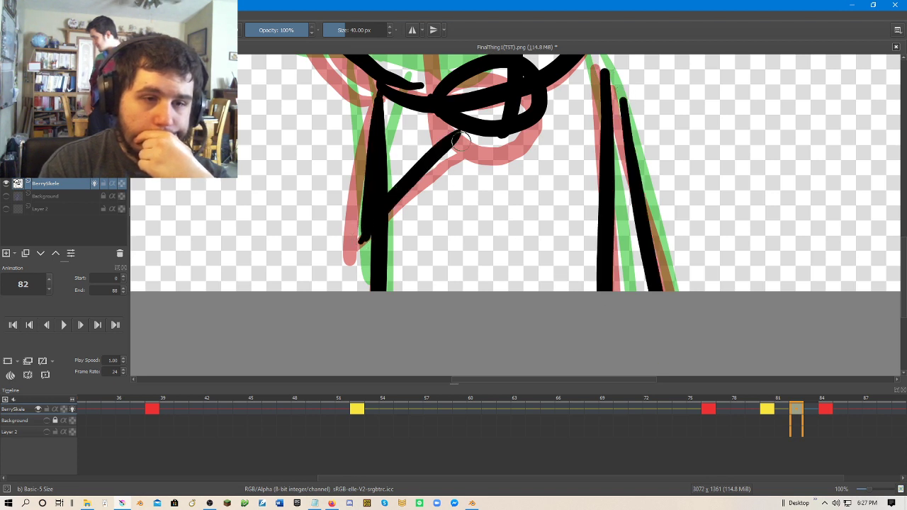
{"action": "scroll", "coordinate": [730, 227], "scroll_direction": "down", "scroll_amount": 3}
{"action": "left_click_drag", "start_coordinate": [781, 284], "coordinate": [777, 348]}
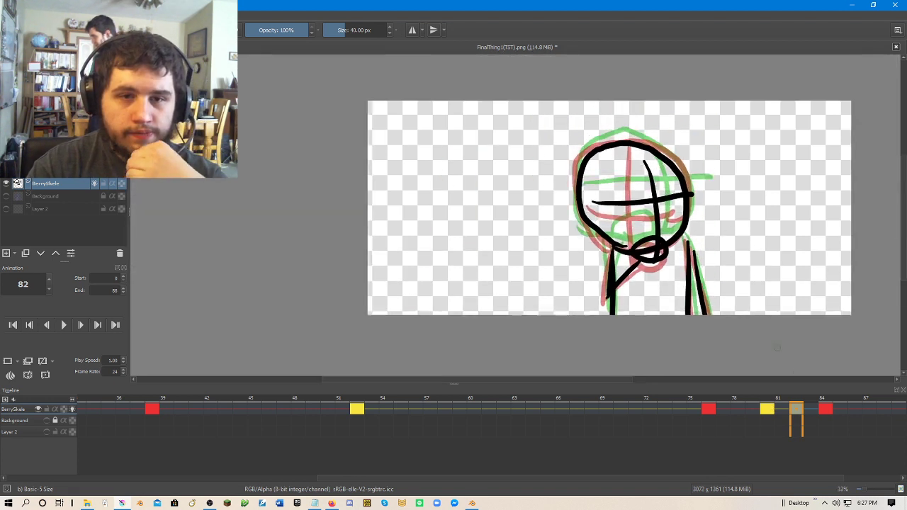
Create a blank BerrySkele keyframe at frame 78.
{"action": "left_click", "coordinate": [737, 409]}
{"action": "right_click", "coordinate": [738, 409]}
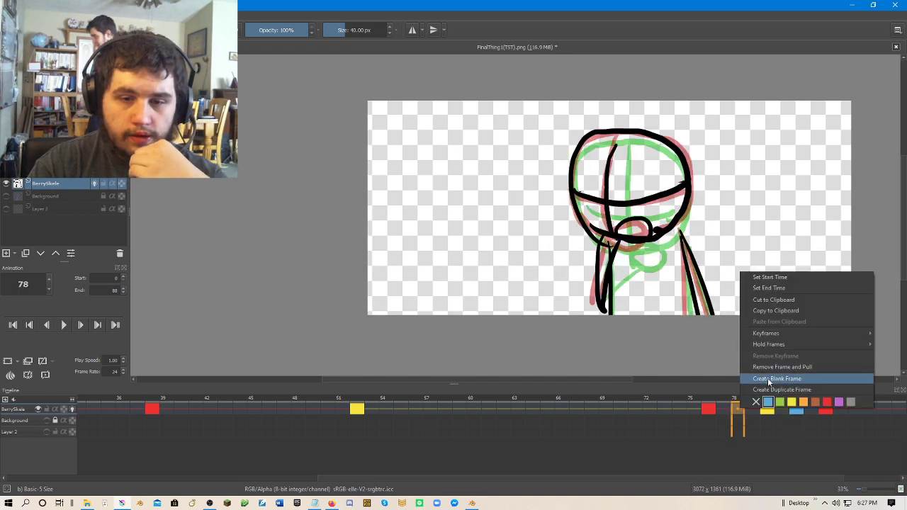
{"action": "left_click", "coordinate": [777, 401]}
Draw the frame 78 head outline between its onion-skin neighbours, with an off-centre curved vertical guideline and a low horizontal guideline.
{"action": "scroll", "coordinate": [724, 252], "scroll_direction": "up", "scroll_amount": 2}
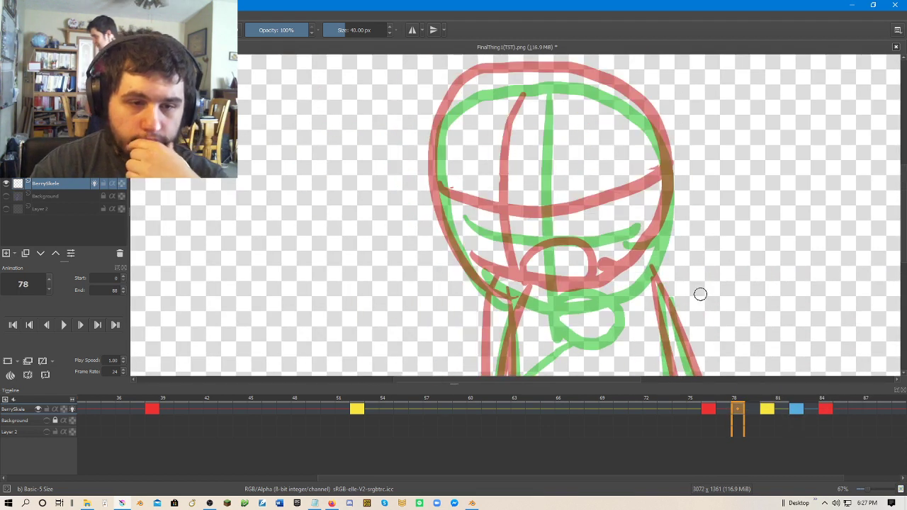
{"action": "mouse_move", "coordinate": [531, 290]}
{"action": "left_mouse_down"}
{"action": "mouse_move", "coordinate": [492, 272]}
{"action": "mouse_move", "coordinate": [479, 89]}
{"action": "mouse_move", "coordinate": [627, 101]}
{"action": "mouse_move", "coordinate": [607, 284]}
{"action": "mouse_move", "coordinate": [489, 275]}
{"action": "left_mouse_up"}
{"action": "left_click_drag", "start_coordinate": [528, 102], "coordinate": [507, 305]}
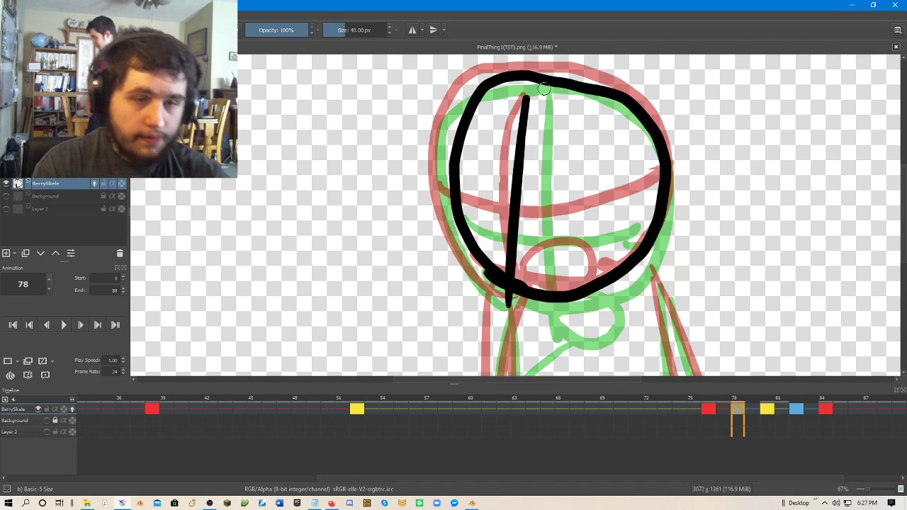
{"action": "key", "text": "ctrl+z"}
{"action": "left_click_drag", "start_coordinate": [533, 86], "coordinate": [527, 268]}
{"action": "mouse_move", "coordinate": [467, 206]}
{"action": "left_mouse_down"}
{"action": "mouse_move", "coordinate": [492, 220]}
{"action": "mouse_move", "coordinate": [628, 225]}
{"action": "left_mouse_up"}
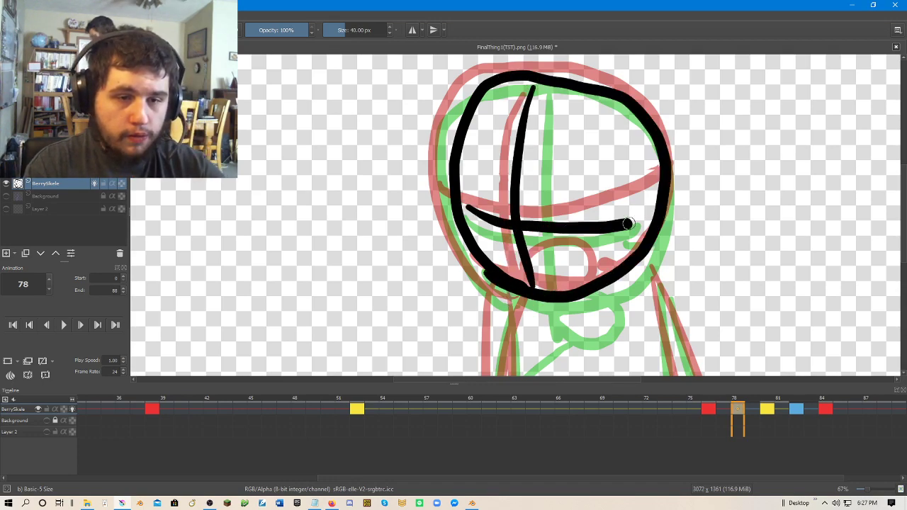
Draw the frame 78 muzzle loop over the chin and the torso and shoulder lines down to the canvas edge.
{"action": "scroll", "coordinate": [624, 224], "scroll_direction": "down", "scroll_amount": 5}
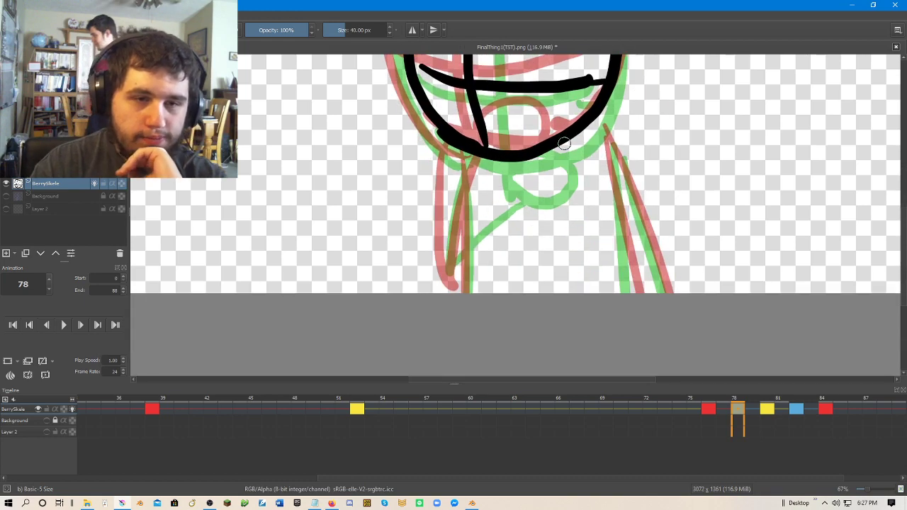
{"action": "mouse_move", "coordinate": [501, 150]}
{"action": "left_mouse_down"}
{"action": "mouse_move", "coordinate": [557, 137]}
{"action": "mouse_move", "coordinate": [509, 156]}
{"action": "left_mouse_up"}
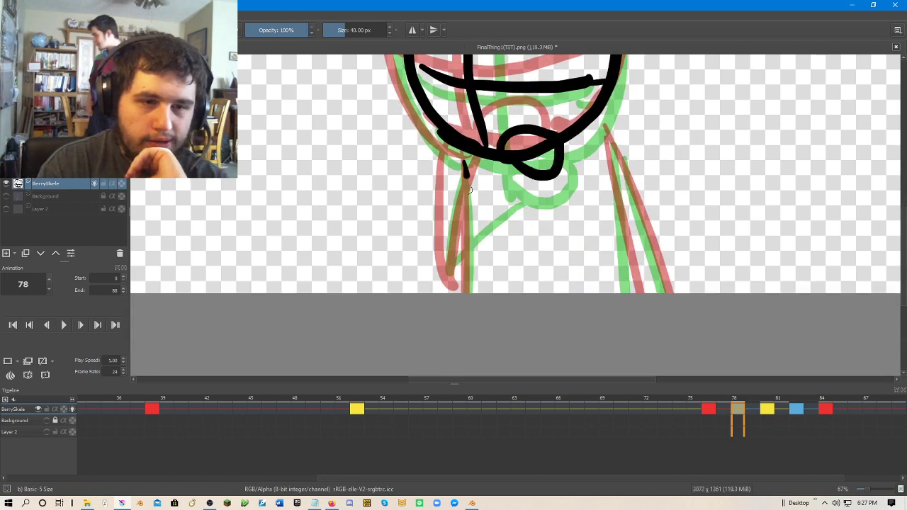
{"action": "left_click_drag", "start_coordinate": [468, 189], "coordinate": [467, 292]}
{"action": "left_click_drag", "start_coordinate": [603, 139], "coordinate": [617, 292]}
{"action": "left_click_drag", "start_coordinate": [600, 126], "coordinate": [658, 318]}
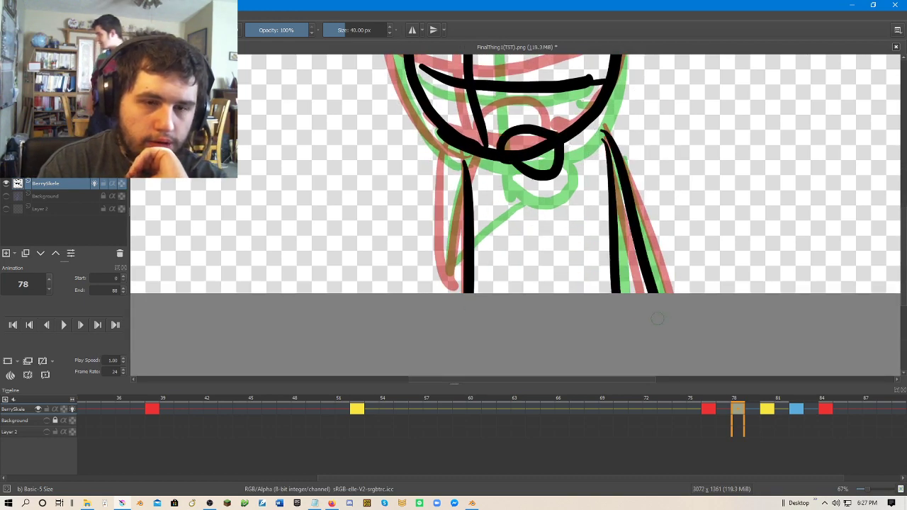
Draw the frame 78 bent arm up to the muzzle and, after comparing with frame 76, its outer line down to the canvas edge.
{"action": "mouse_move", "coordinate": [464, 149]}
{"action": "left_mouse_down"}
{"action": "mouse_move", "coordinate": [448, 266]}
{"action": "mouse_move", "coordinate": [489, 214]}
{"action": "mouse_move", "coordinate": [517, 197]}
{"action": "left_mouse_up"}
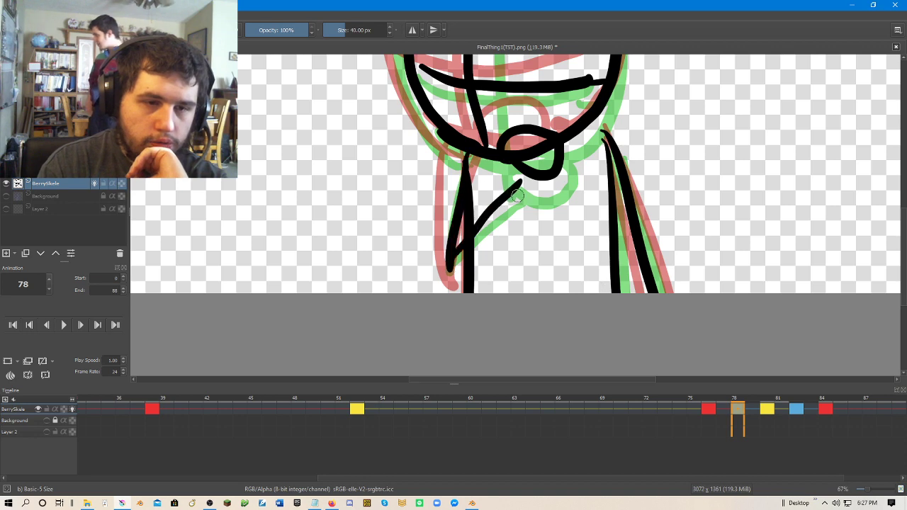
{"action": "left_click", "coordinate": [709, 417]}
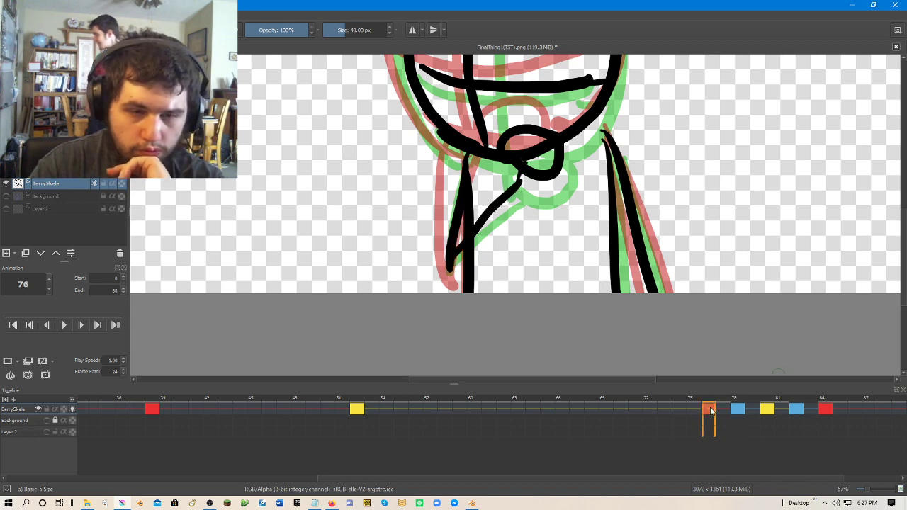
{"action": "left_click", "coordinate": [735, 418]}
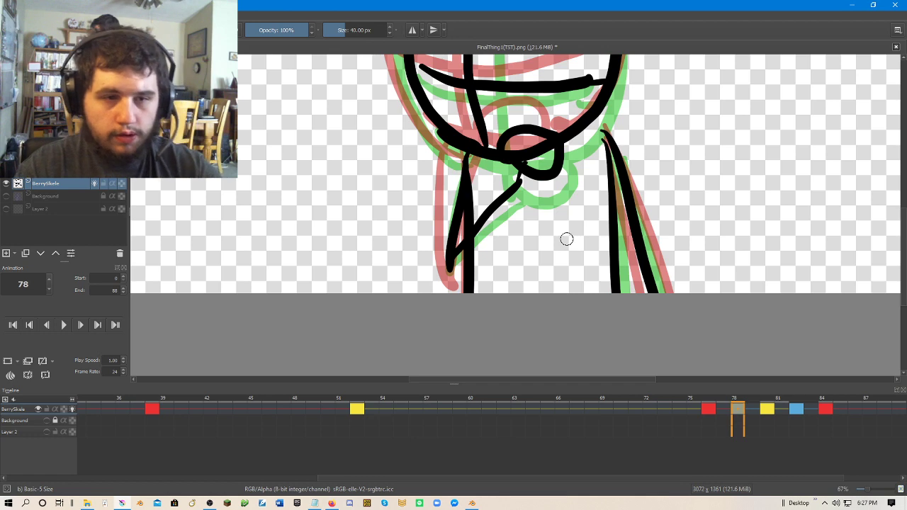
{"action": "left_click_drag", "start_coordinate": [452, 141], "coordinate": [459, 273]}
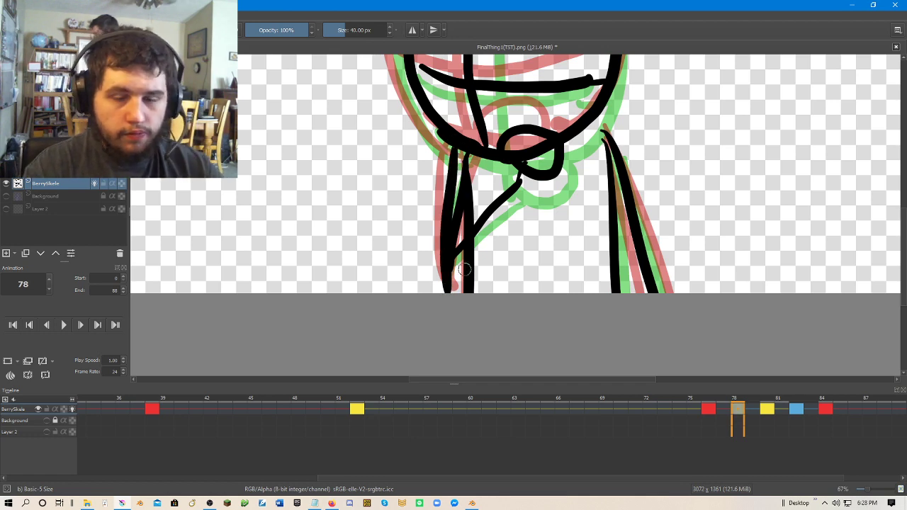
Step through the keyframes at 80, 82 and 84, and play back frames 74 to 89 to check the motion.
{"action": "left_click", "coordinate": [768, 415]}
{"action": "left_click", "coordinate": [797, 411]}
{"action": "left_click", "coordinate": [825, 411]}
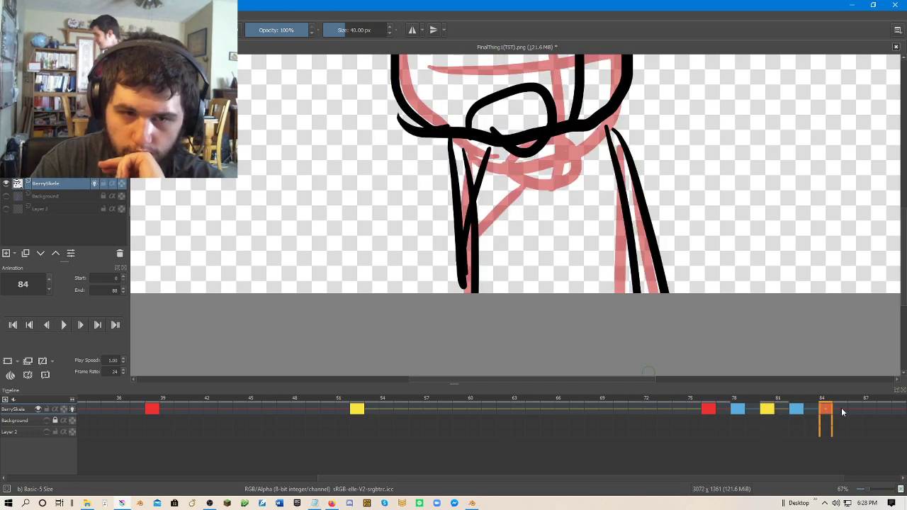
{"action": "left_click", "coordinate": [855, 411]}
{"action": "left_click_drag", "start_coordinate": [549, 478], "coordinate": [656, 473]}
{"action": "left_click", "coordinate": [822, 412]}
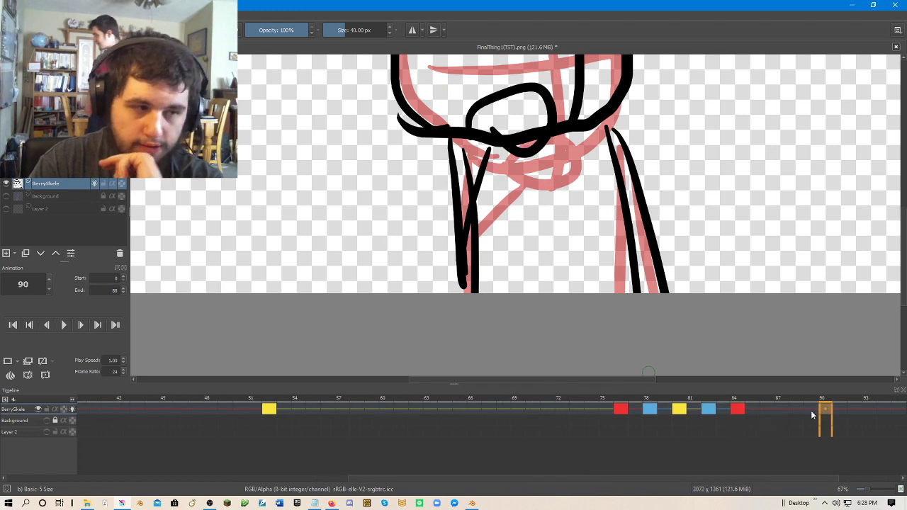
{"action": "left_click_drag", "start_coordinate": [813, 415], "coordinate": [591, 411]}
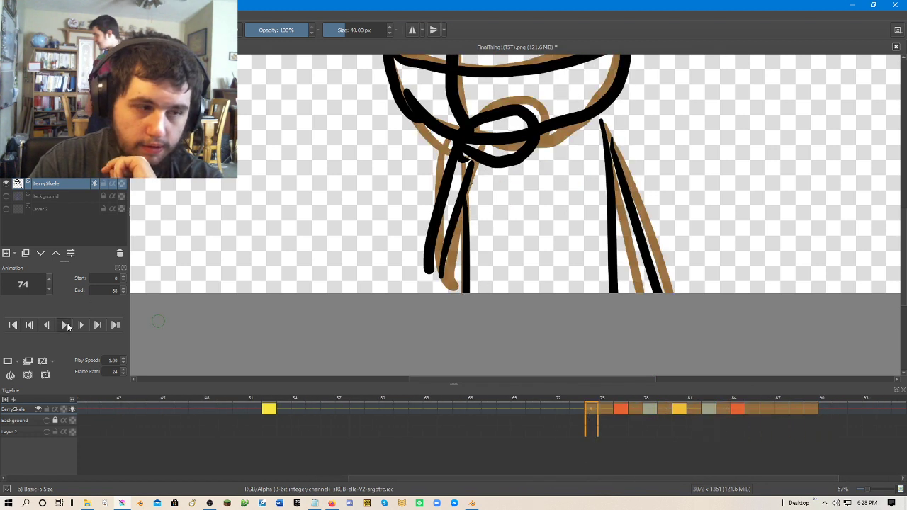
{"action": "left_click", "coordinate": [66, 325]}
{"action": "scroll", "coordinate": [517, 235], "scroll_direction": "down", "scroll_amount": 3}
{"action": "left_click_drag", "start_coordinate": [515, 233], "coordinate": [514, 265]}
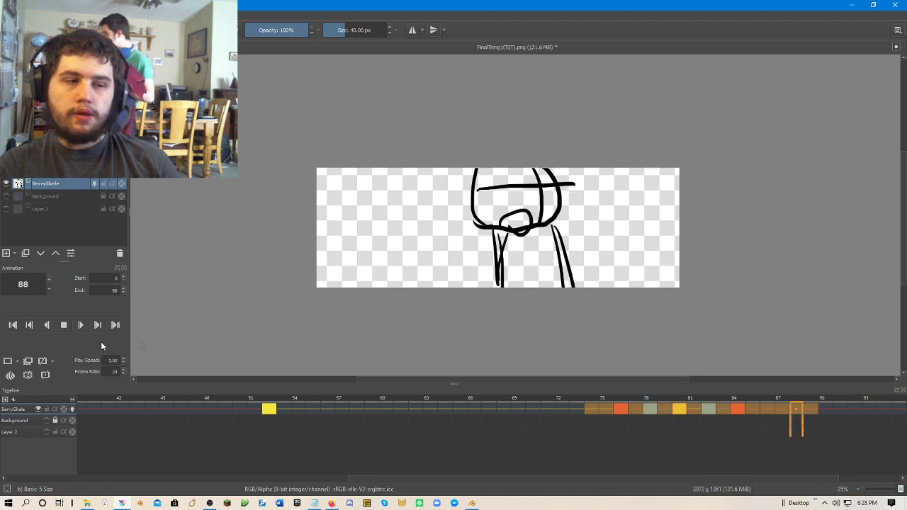
{"action": "left_click", "coordinate": [65, 326]}
On frame 84, draw a new muzzle loop at the chin beside the old one and a bent arm line reaching up to it.
{"action": "left_click", "coordinate": [694, 410]}
{"action": "left_click", "coordinate": [722, 410]}
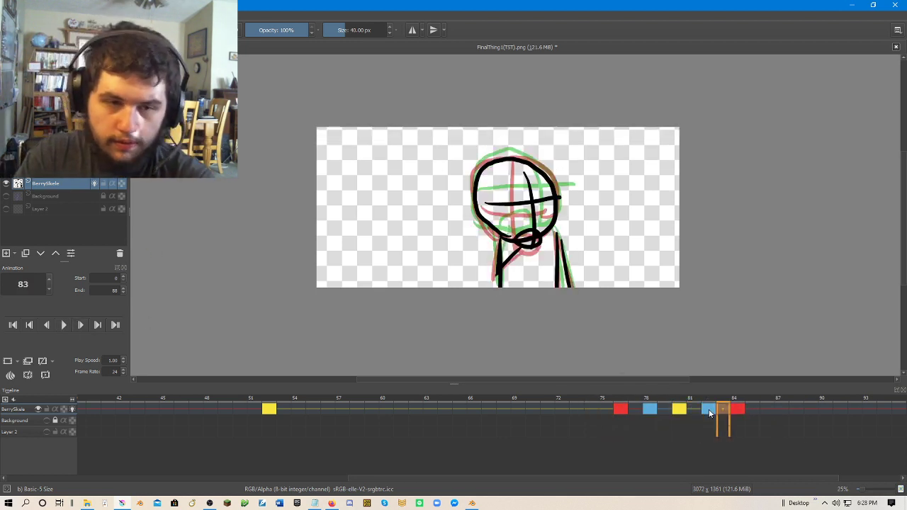
{"action": "left_click", "coordinate": [737, 410]}
{"action": "scroll", "coordinate": [555, 231], "scroll_direction": "up", "scroll_amount": 3}
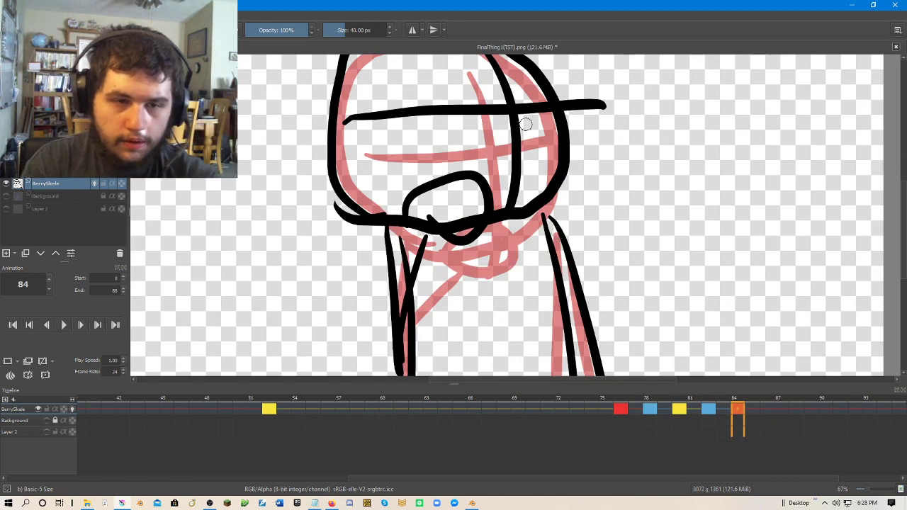
{"action": "mouse_move", "coordinate": [503, 226]}
{"action": "left_mouse_down"}
{"action": "mouse_move", "coordinate": [546, 238]}
{"action": "mouse_move", "coordinate": [481, 239]}
{"action": "left_mouse_up"}
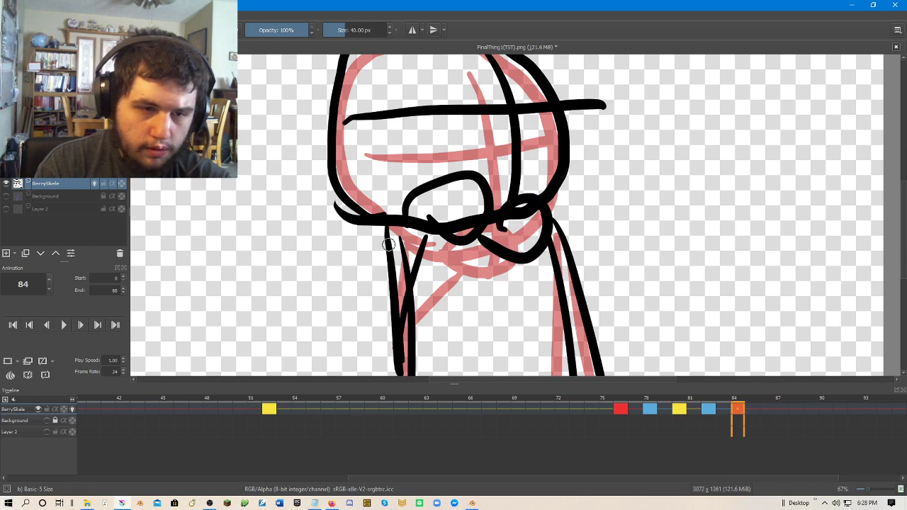
{"action": "mouse_move", "coordinate": [388, 244]}
{"action": "left_mouse_down"}
{"action": "mouse_move", "coordinate": [410, 349]}
{"action": "mouse_move", "coordinate": [501, 261]}
{"action": "left_mouse_up"}
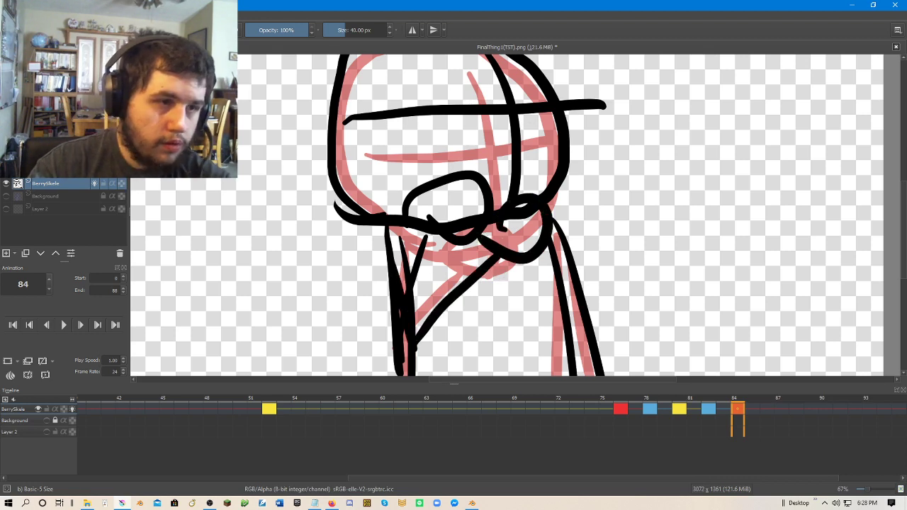
Erase the old muzzle loop and the short old arm line below the chin on frame 84.
{"action": "left_click_drag", "start_coordinate": [403, 211], "coordinate": [486, 207]}
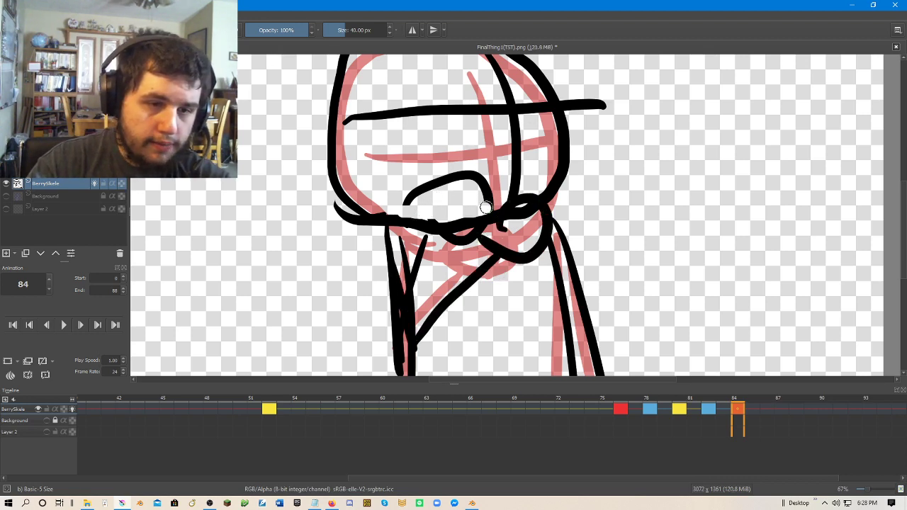
{"action": "left_click_drag", "start_coordinate": [424, 182], "coordinate": [429, 163]}
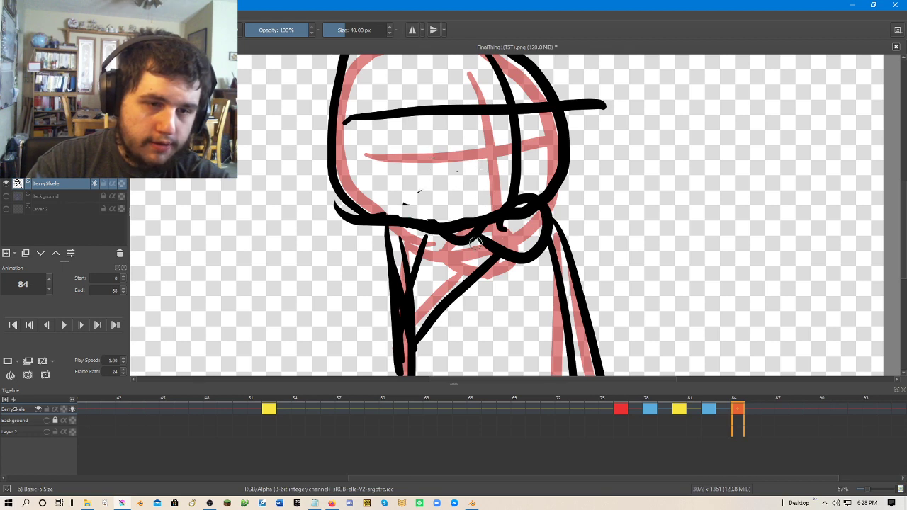
{"action": "mouse_move", "coordinate": [476, 244]}
{"action": "left_mouse_down"}
{"action": "mouse_move", "coordinate": [438, 240]}
{"action": "mouse_move", "coordinate": [415, 284]}
{"action": "mouse_move", "coordinate": [421, 240]}
{"action": "mouse_move", "coordinate": [476, 233]}
{"action": "left_mouse_up"}
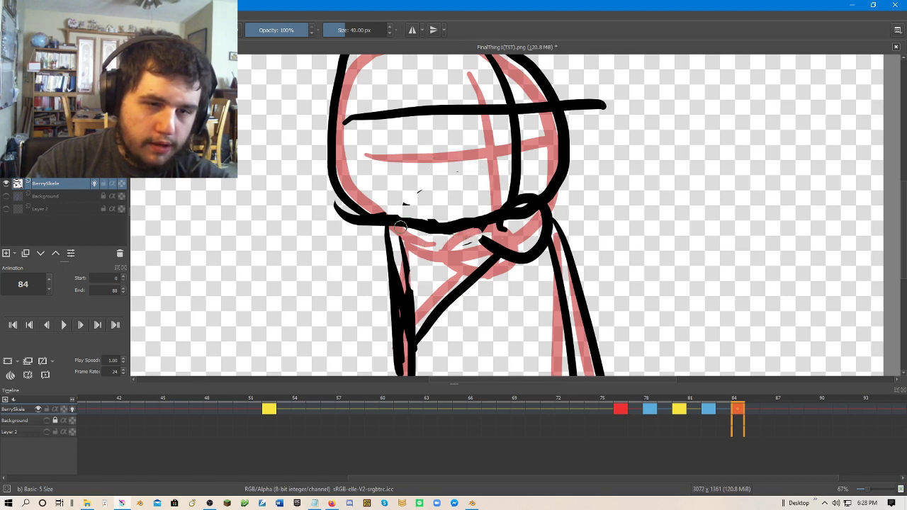
Play back frames 74 to 87 to check the revised frame 84 pose, and return to frame 84.
{"action": "left_click", "coordinate": [709, 409]}
{"action": "key", "text": "Right"}
{"action": "key", "text": "Right"}
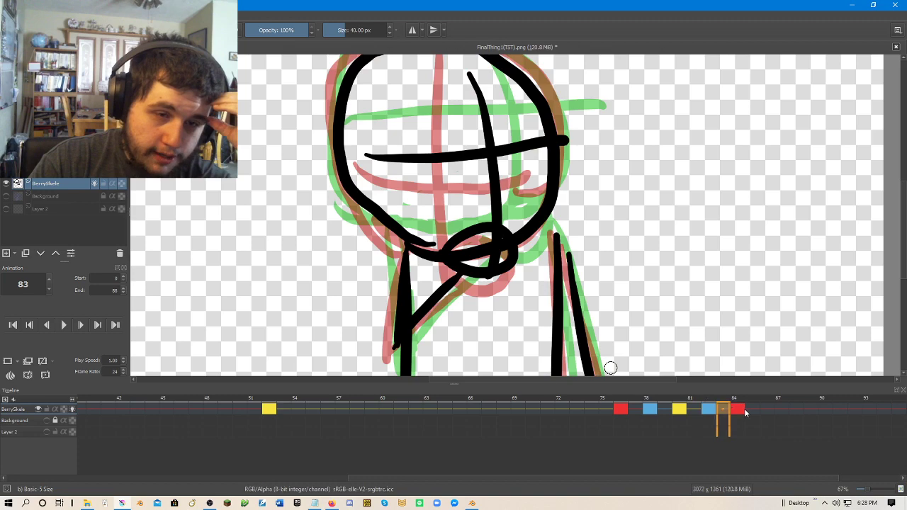
{"action": "left_click", "coordinate": [766, 414]}
{"action": "left_click_drag", "start_coordinate": [781, 409], "coordinate": [595, 409]}
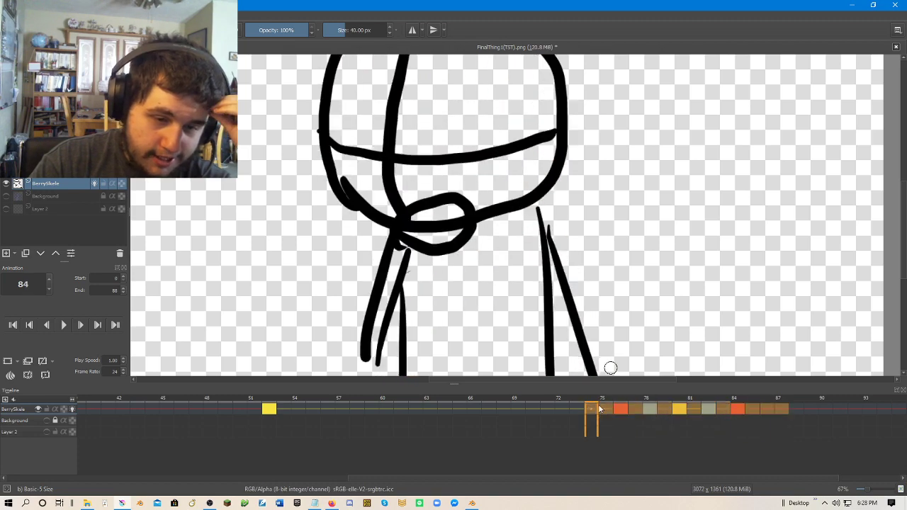
{"action": "left_click", "coordinate": [64, 326]}
{"action": "key", "text": "minus"}
{"action": "key", "text": "minus"}
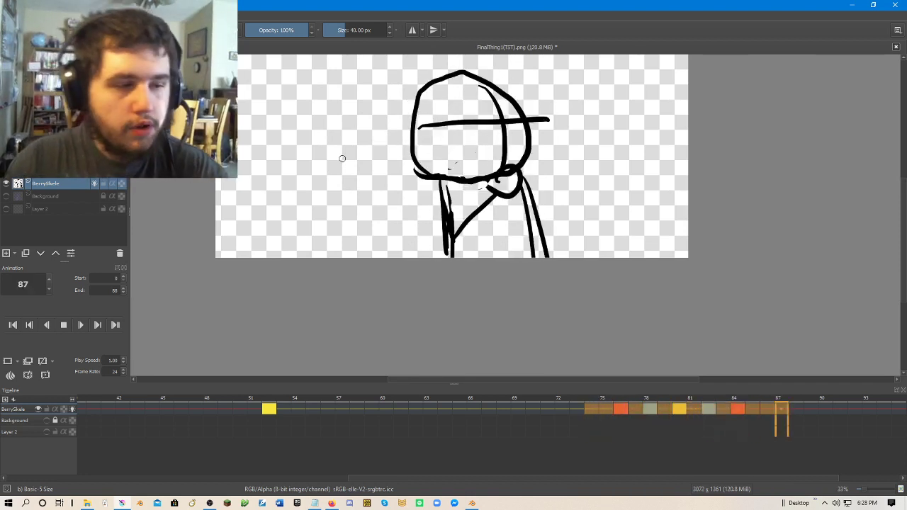
{"action": "key", "text": "space"}
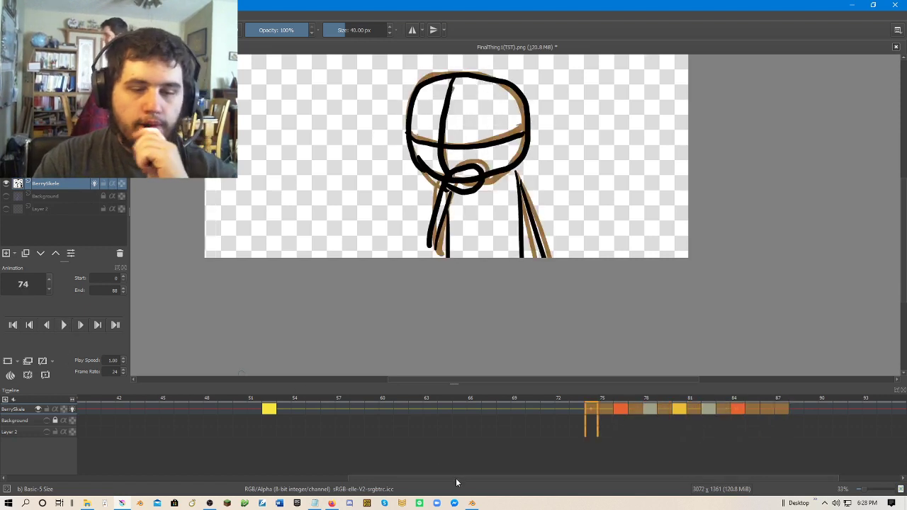
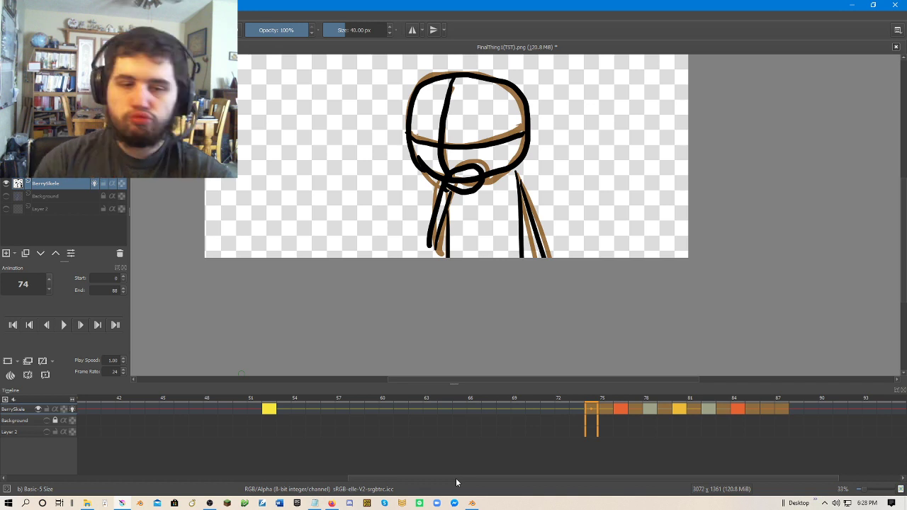
{"action": "left_click", "coordinate": [674, 412]}
{"action": "left_click", "coordinate": [737, 412]}
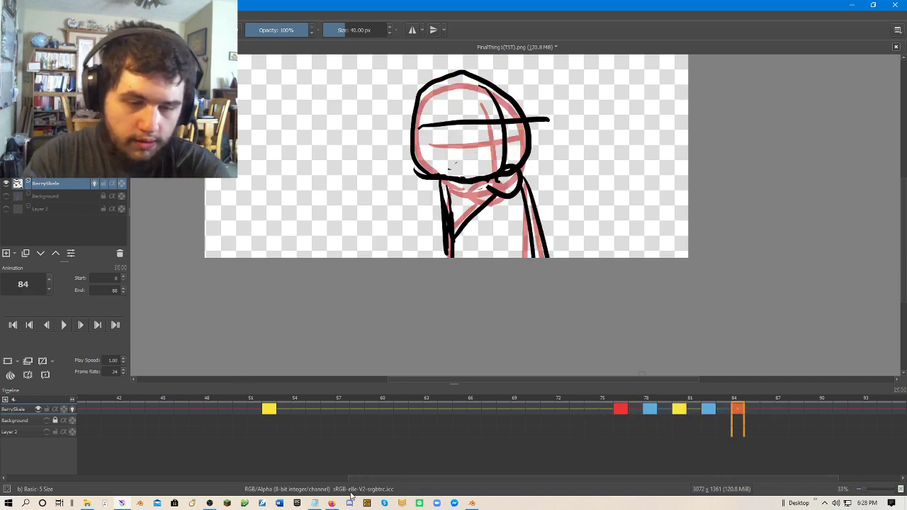
{"action": "left_click_drag", "start_coordinate": [379, 482], "coordinate": [31, 483]}
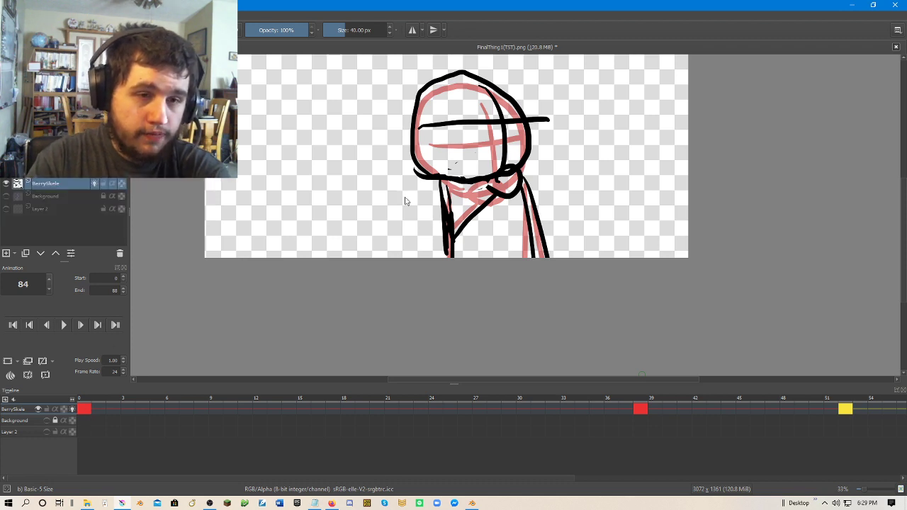
Save the animation as a new Krita document named FinalThing2.kra in the REanimate folder.
{"action": "key", "text": "ctrl+s"}
{"action": "left_click", "coordinate": [618, 400]}
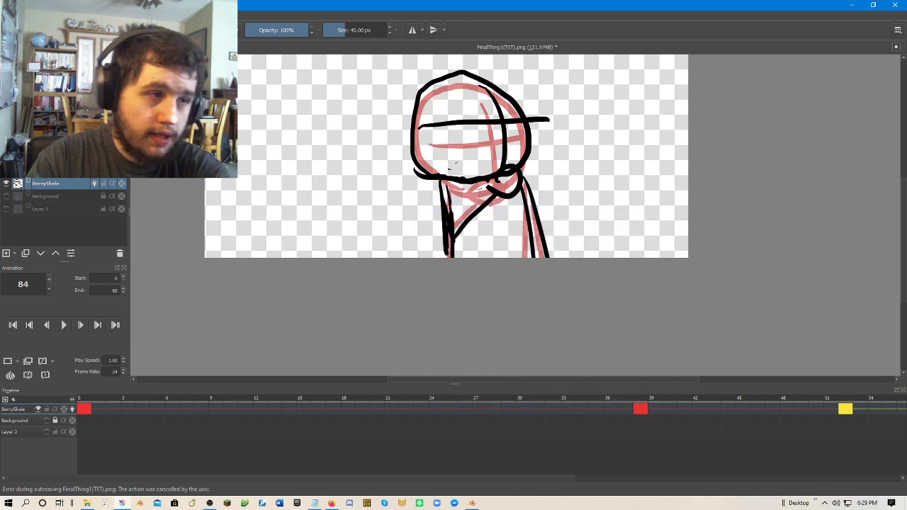
{"action": "key", "text": "ctrl+shift+s"}
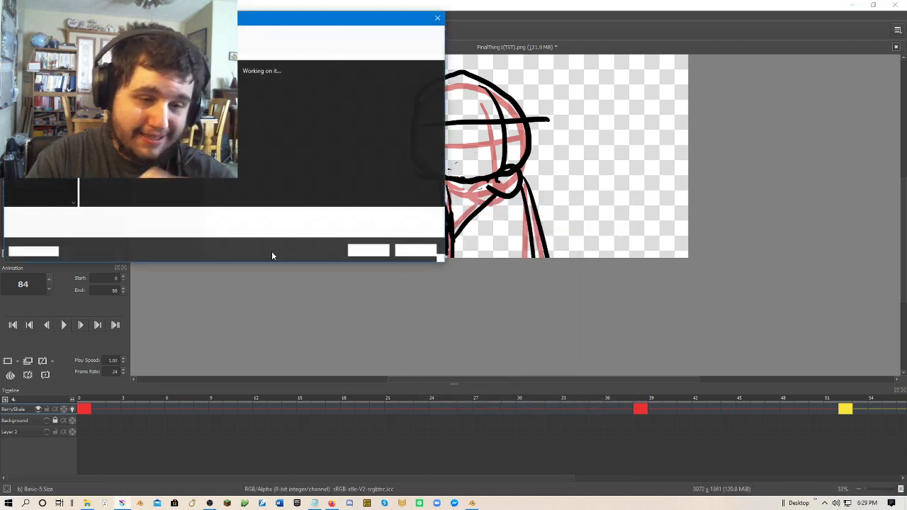
{"action": "left_click", "coordinate": [99, 229]}
{"action": "left_click", "coordinate": [101, 247]}
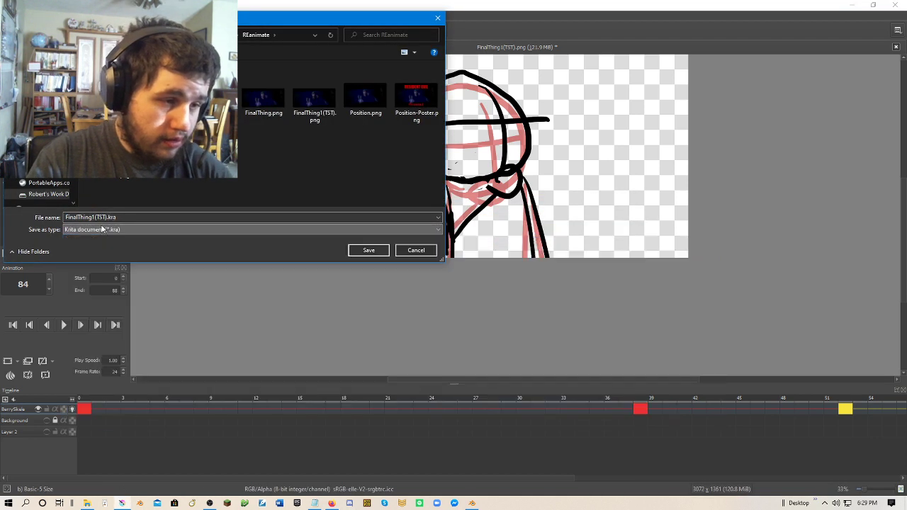
{"action": "left_click", "coordinate": [106, 218]}
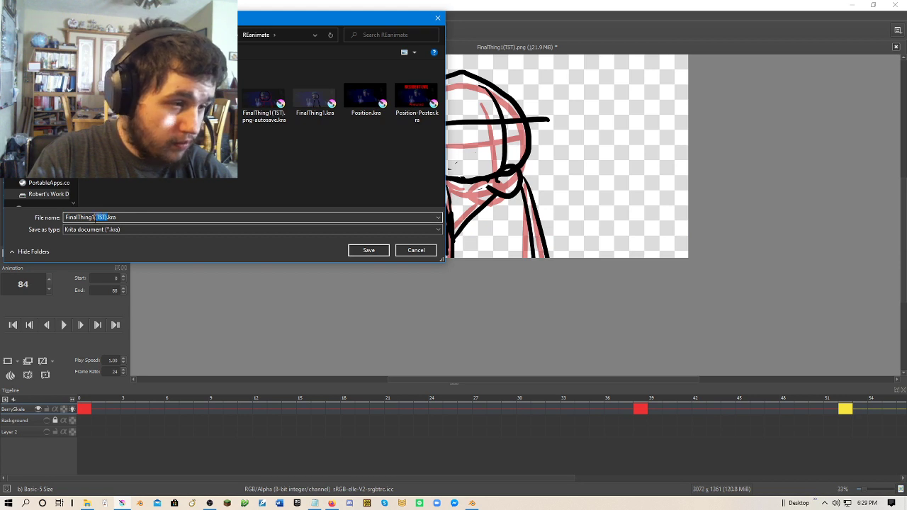
{"action": "key", "text": "BackSpace"}
{"action": "key", "text": "BackSpace"}
{"action": "type", "text": "2"}
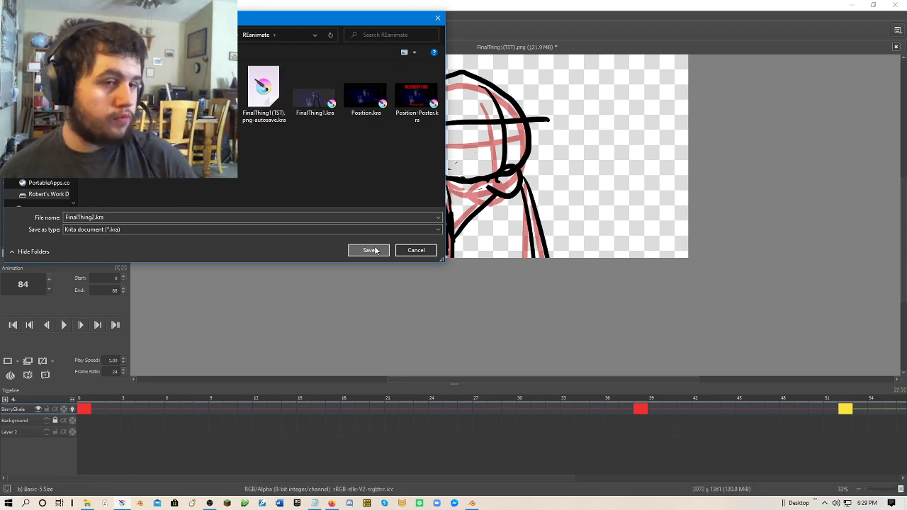
{"action": "left_click", "coordinate": [369, 250]}
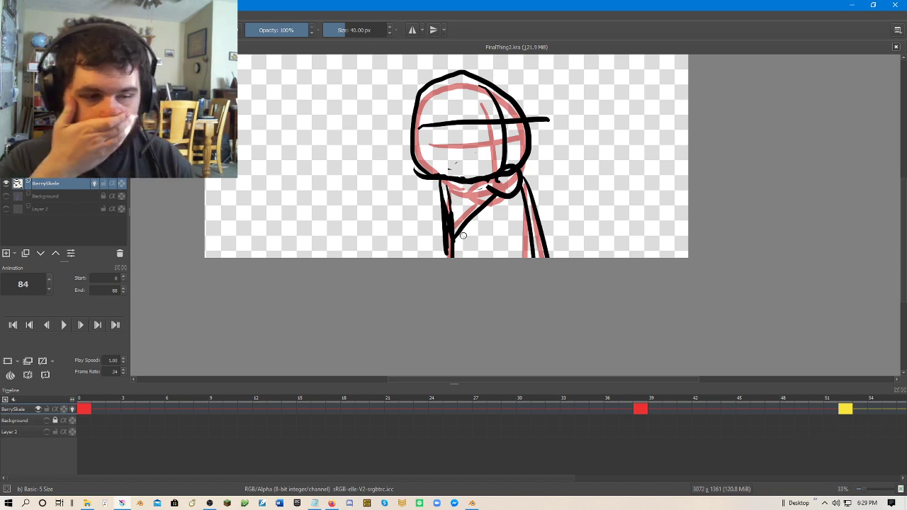
Show the Background reference layer behind Berry's skeleton.
{"action": "left_click_drag", "start_coordinate": [441, 231], "coordinate": [451, 298]}
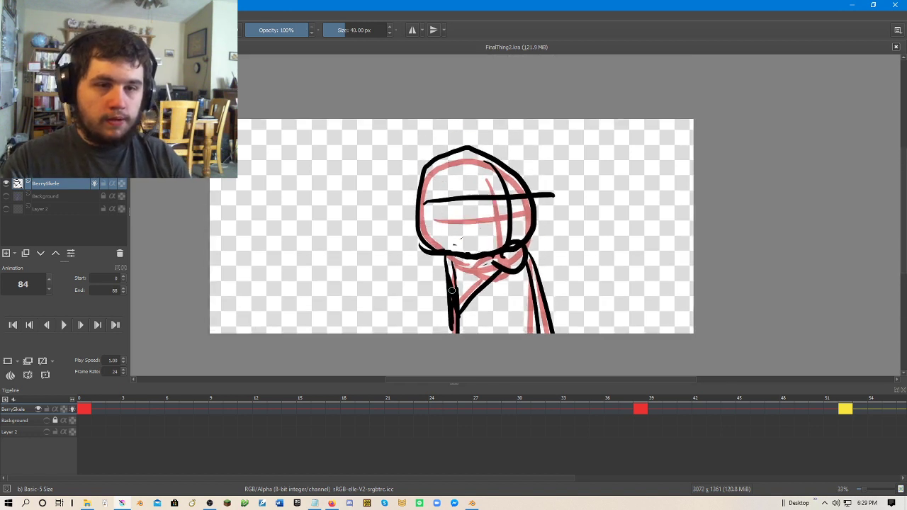
{"action": "scroll", "coordinate": [375, 308], "scroll_direction": "down", "scroll_amount": 3}
{"action": "left_click_drag", "start_coordinate": [486, 268], "coordinate": [551, 202]}
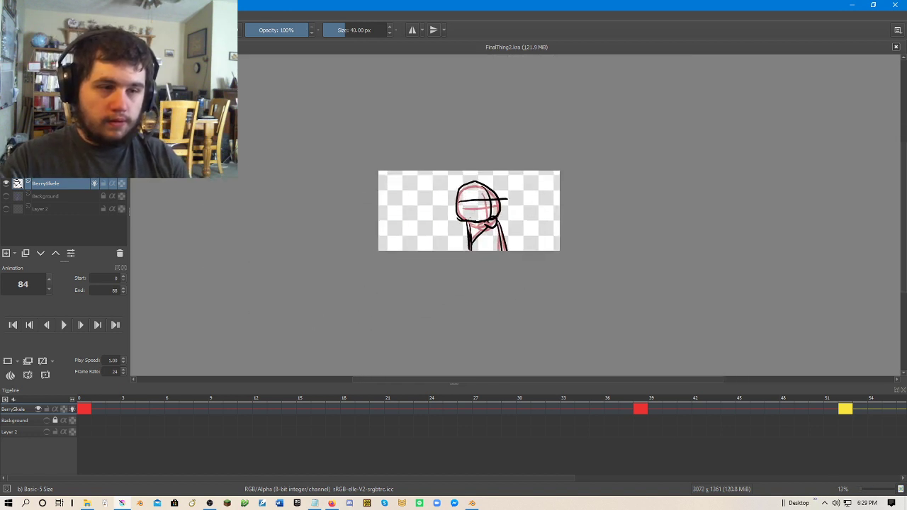
{"action": "left_click", "coordinate": [6, 197]}
{"action": "scroll", "coordinate": [508, 217], "scroll_direction": "up", "scroll_amount": 3}
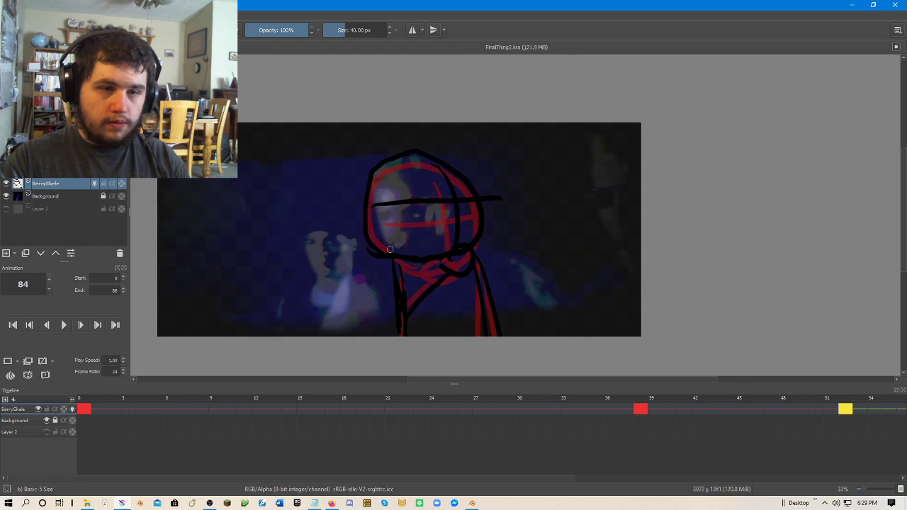
{"action": "scroll", "coordinate": [352, 272], "scroll_direction": "up", "scroll_amount": 3}
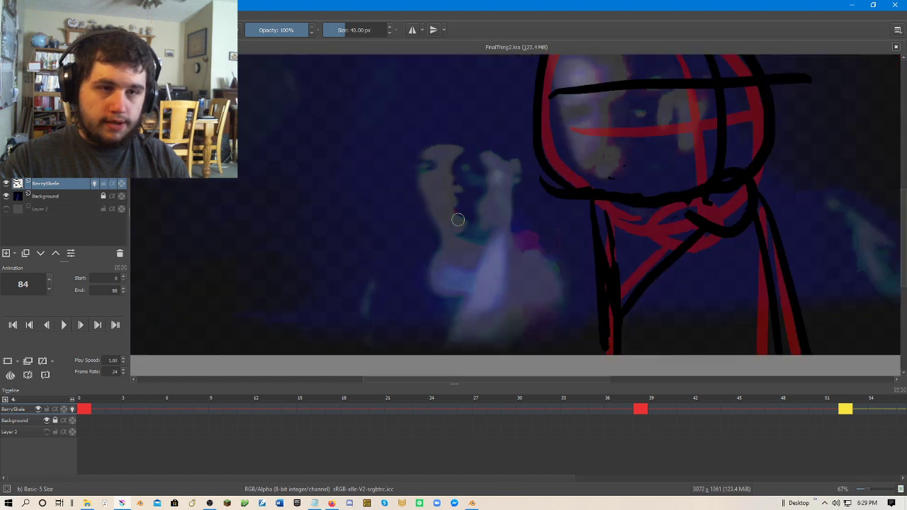
Add a new paint layer between BerrySkele and Background and name it GunSkele.
{"action": "left_click", "coordinate": [7, 253]}
{"action": "left_click_drag", "start_coordinate": [49, 206], "coordinate": [47, 202]}
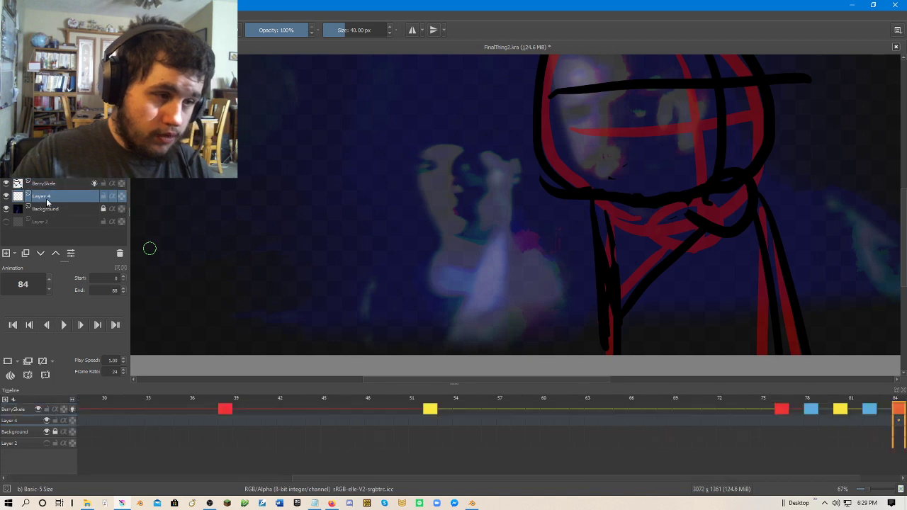
{"action": "double_click", "coordinate": [47, 198]}
{"action": "type", "text": "o"}
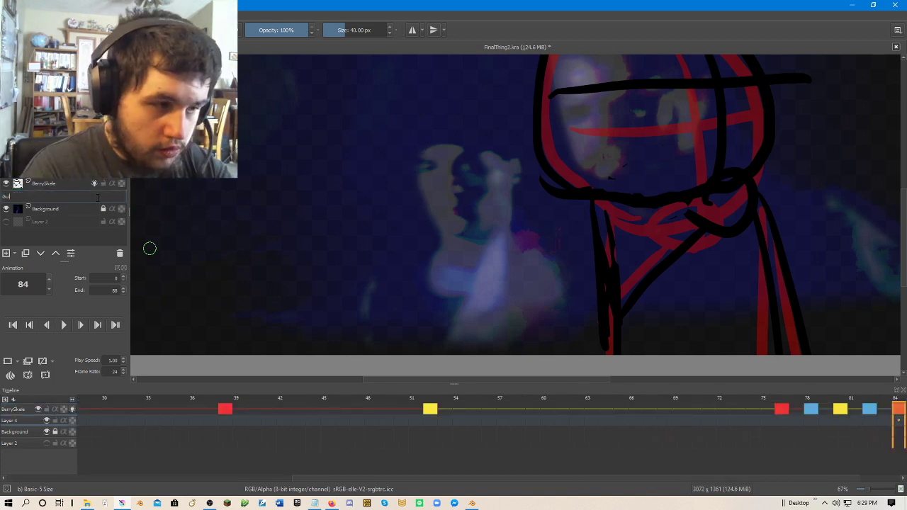
{"action": "type", "text": "un"}
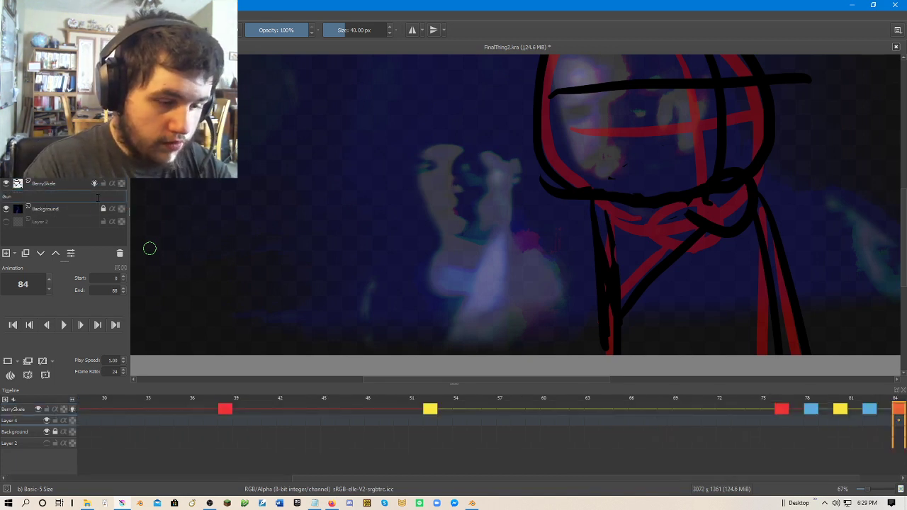
{"action": "type", "text": "Skele"}
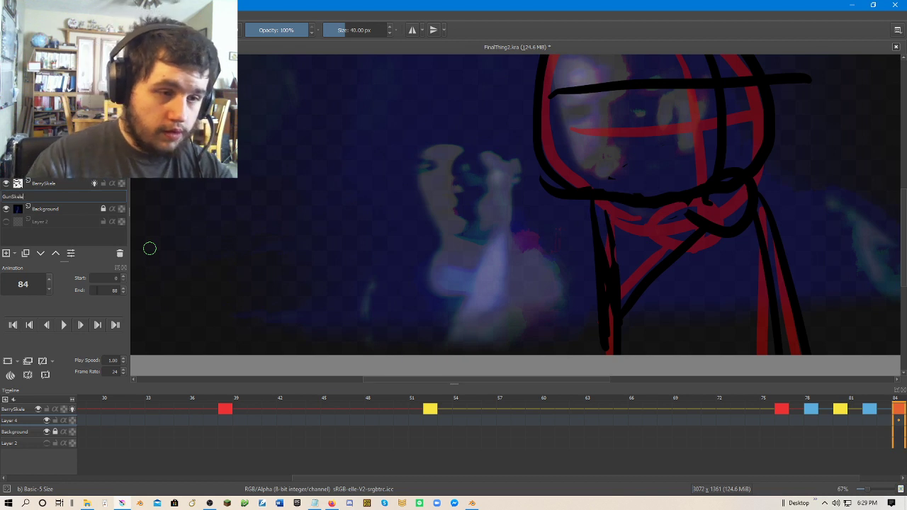
{"action": "key", "text": "Return"}
On GunSkele, draw a head circle with crossed face guidelines over the small figure beside Berry in the reference.
{"action": "scroll", "coordinate": [459, 191], "scroll_direction": "up", "scroll_amount": 1}
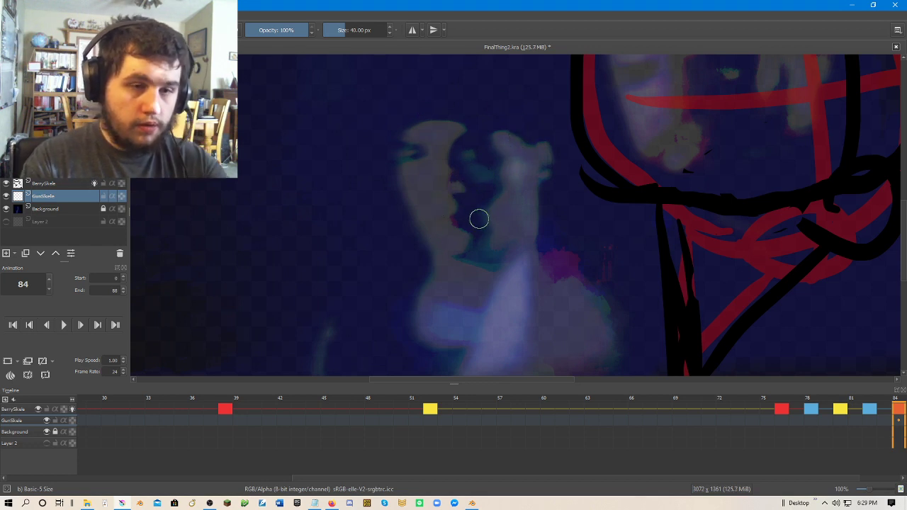
{"action": "mouse_move", "coordinate": [457, 248]}
{"action": "left_mouse_down"}
{"action": "mouse_move", "coordinate": [446, 115]}
{"action": "mouse_move", "coordinate": [526, 207]}
{"action": "mouse_move", "coordinate": [459, 238]}
{"action": "mouse_move", "coordinate": [447, 101]}
{"action": "mouse_move", "coordinate": [419, 226]}
{"action": "mouse_move", "coordinate": [414, 214]}
{"action": "mouse_move", "coordinate": [461, 192]}
{"action": "mouse_move", "coordinate": [462, 177]}
{"action": "mouse_move", "coordinate": [404, 117]}
{"action": "mouse_move", "coordinate": [492, 202]}
{"action": "mouse_move", "coordinate": [402, 197]}
{"action": "left_mouse_up"}
{"action": "key", "text": "ctrl+z"}
{"action": "scroll", "coordinate": [450, 241], "scroll_direction": "down", "scroll_amount": 2}
{"action": "scroll", "coordinate": [464, 193], "scroll_direction": "up", "scroll_amount": 1}
{"action": "key", "text": "ctrl+z"}
{"action": "left_click_drag", "start_coordinate": [448, 124], "coordinate": [431, 205]}
{"action": "left_click_drag", "start_coordinate": [395, 168], "coordinate": [490, 176]}
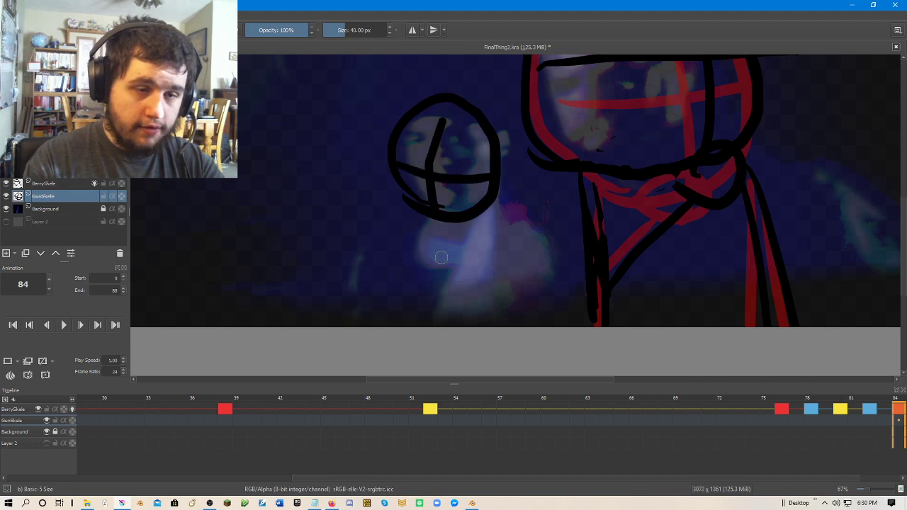
Draw the small figure's torso sides and arm lines, with a hand loop and a long slanted line beside the head.
{"action": "left_click_drag", "start_coordinate": [426, 227], "coordinate": [418, 328]}
{"action": "left_click_drag", "start_coordinate": [489, 218], "coordinate": [499, 331]}
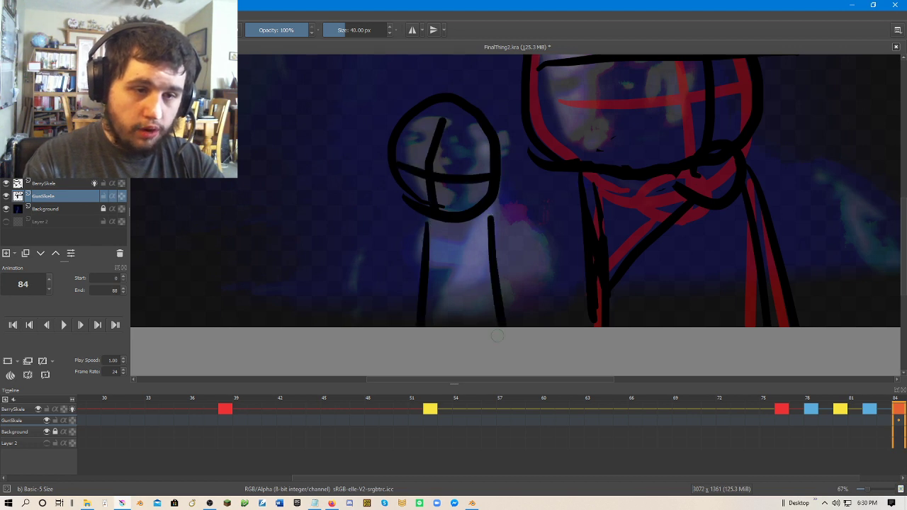
{"action": "mouse_move", "coordinate": [422, 220]}
{"action": "left_mouse_down"}
{"action": "mouse_move", "coordinate": [404, 308]}
{"action": "mouse_move", "coordinate": [375, 203]}
{"action": "mouse_move", "coordinate": [443, 57]}
{"action": "left_mouse_up"}
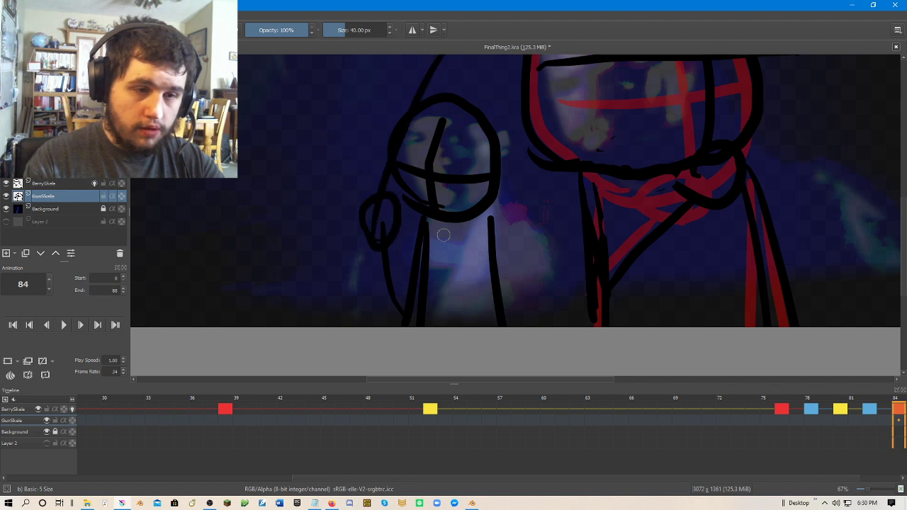
{"action": "key", "text": "ctrl+z"}
{"action": "left_click_drag", "start_coordinate": [361, 117], "coordinate": [418, 282]}
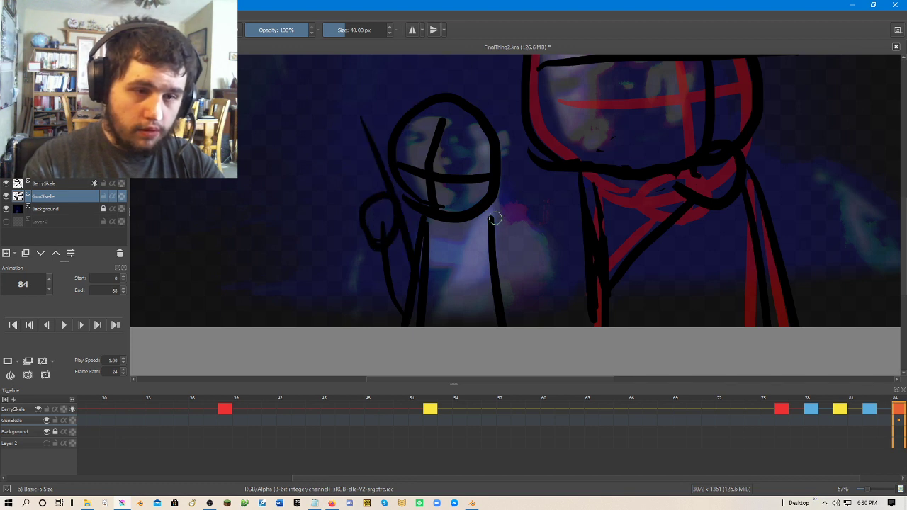
{"action": "left_click_drag", "start_coordinate": [494, 219], "coordinate": [505, 325]}
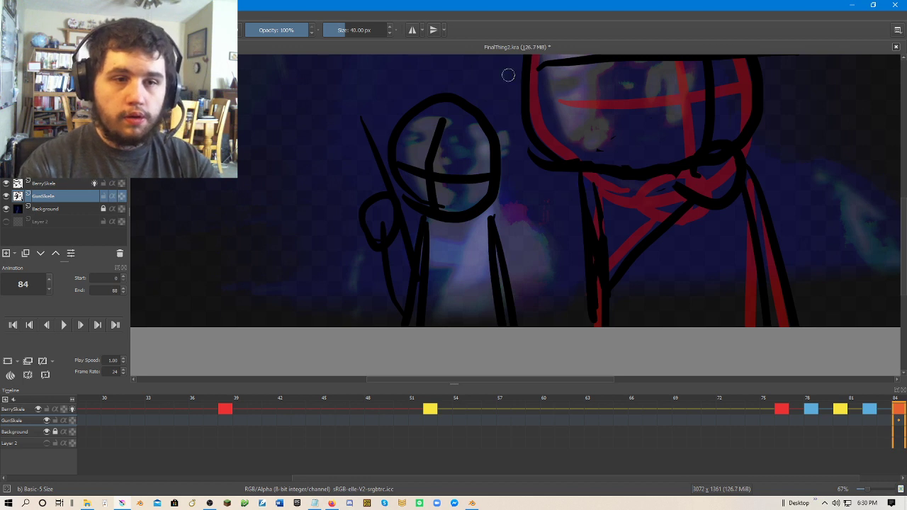
Redraw the vertical and horizontal face guidelines on the small figure's head with heavier strokes.
{"action": "left_click_drag", "start_coordinate": [441, 106], "coordinate": [429, 205]}
{"action": "left_click_drag", "start_coordinate": [409, 168], "coordinate": [494, 177]}
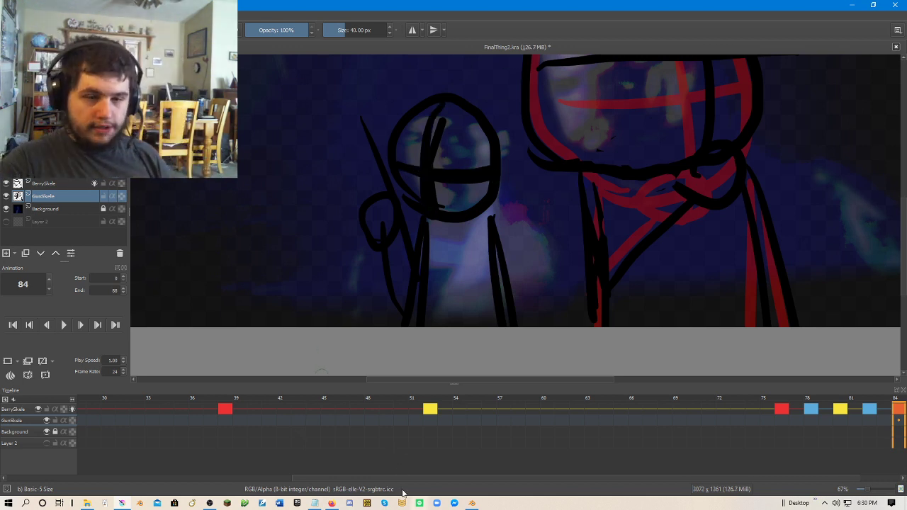
{"action": "scroll", "coordinate": [607, 228], "scroll_direction": "down", "scroll_amount": 2}
{"action": "left_click_drag", "start_coordinate": [617, 220], "coordinate": [525, 260]}
{"action": "scroll", "coordinate": [554, 246], "scroll_direction": "up", "scroll_amount": 1}
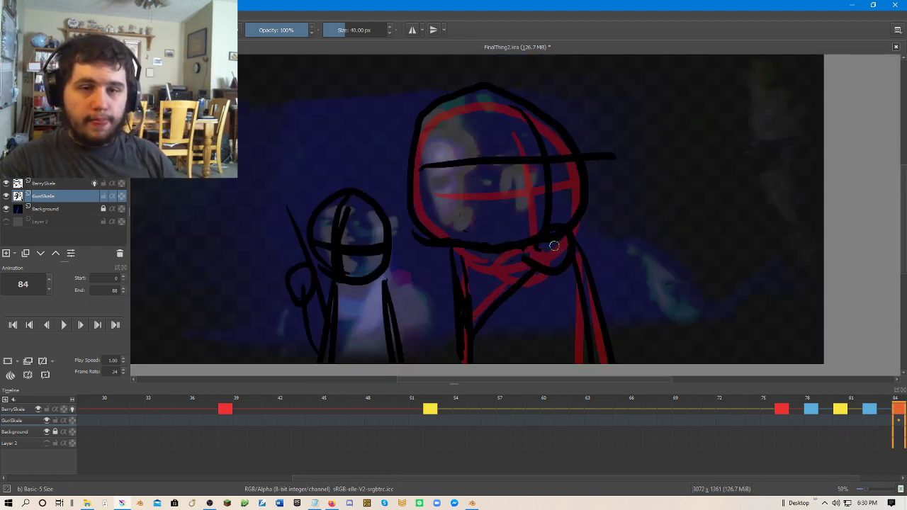
{"action": "left_click_drag", "start_coordinate": [469, 319], "coordinate": [512, 286]}
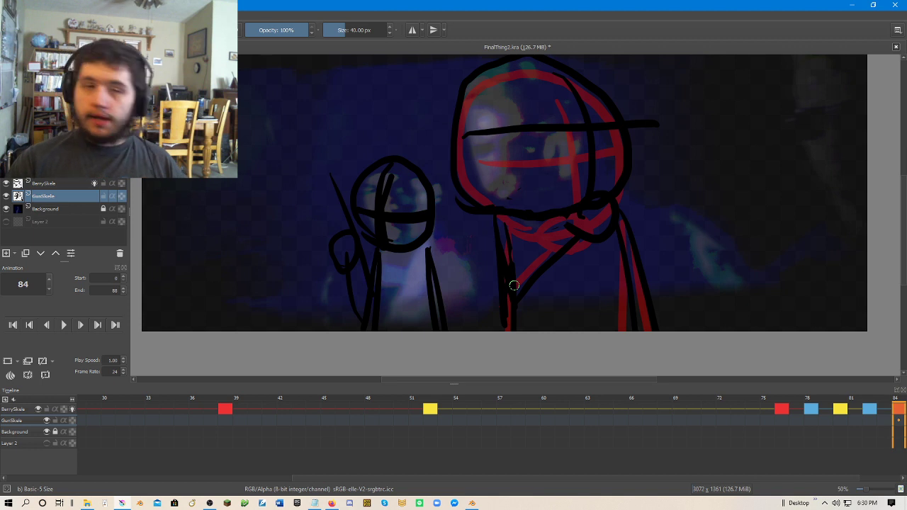
Add a new paint layer between GunSkele and Background and name it WeskerSkele.
{"action": "left_click", "coordinate": [7, 253]}
{"action": "double_click", "coordinate": [39, 209]}
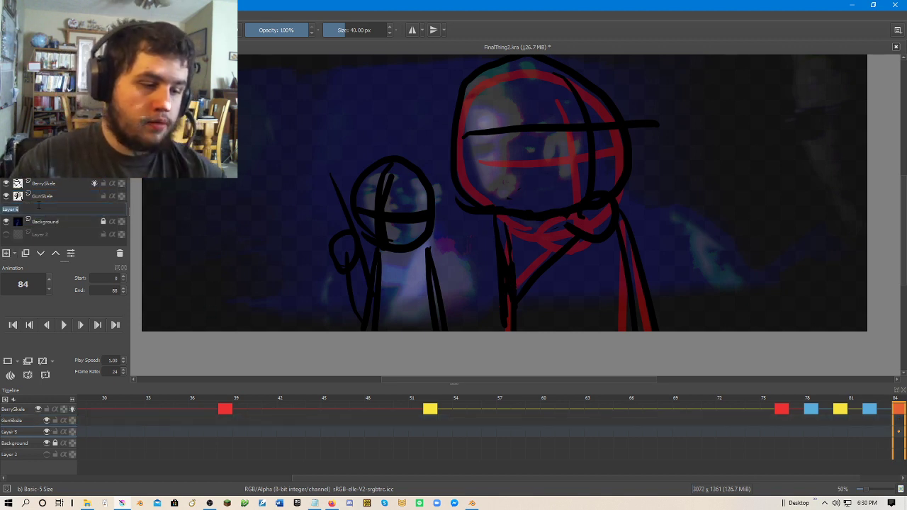
{"action": "type", "text": "Weapon"}
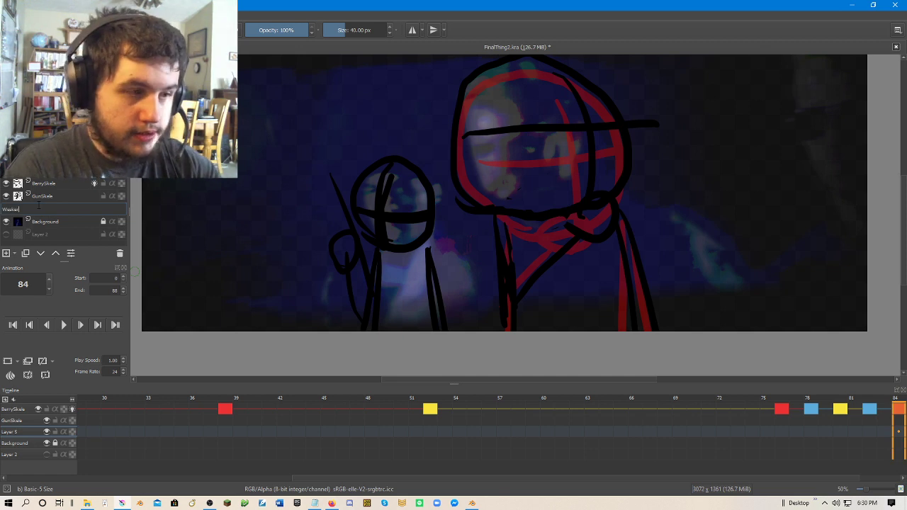
{"action": "type", "text": "Skele"}
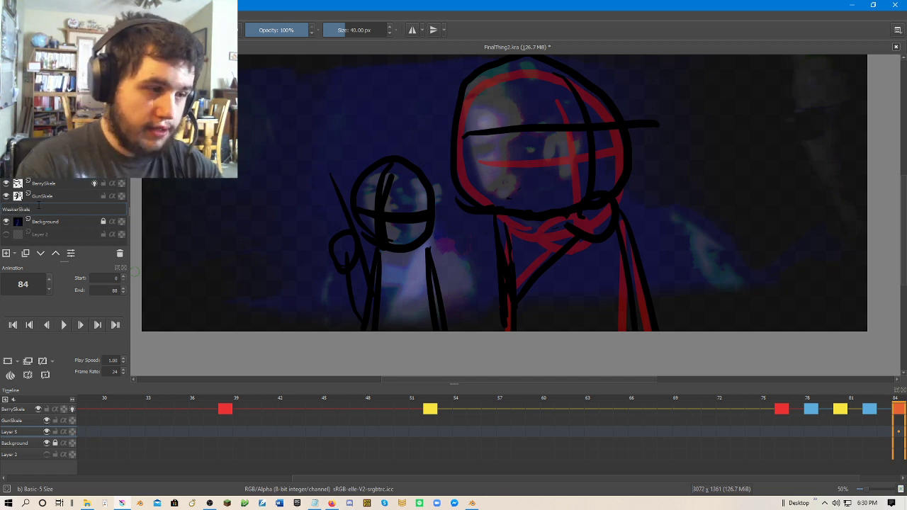
{"action": "key", "text": "Return"}
On frame 84 of WeskerSkele, draw a large head circle and a sloping shoulder line over the dim figure at the canvas's right edge.
{"action": "left_click_drag", "start_coordinate": [745, 218], "coordinate": [489, 324]}
{"action": "scroll", "coordinate": [518, 285], "scroll_direction": "up", "scroll_amount": 1}
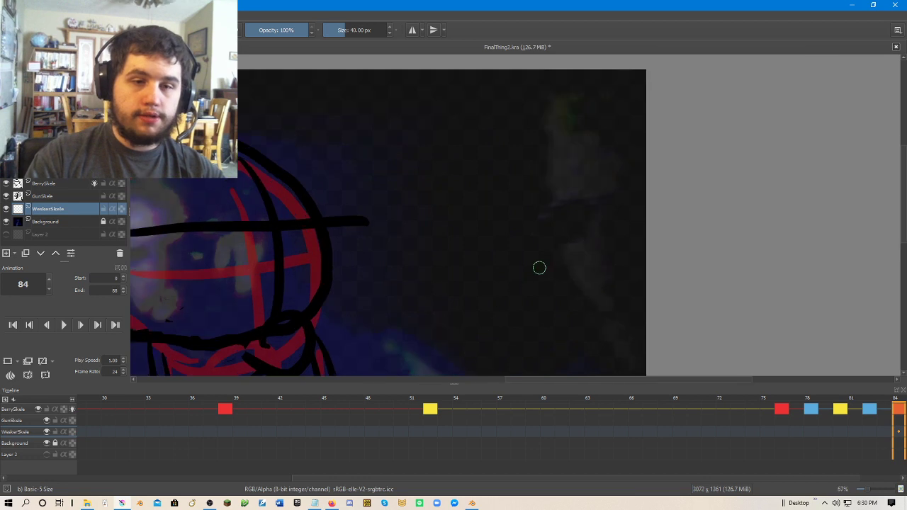
{"action": "left_click_drag", "start_coordinate": [539, 288], "coordinate": [495, 329]}
{"action": "left_click_drag", "start_coordinate": [466, 481], "coordinate": [551, 464]}
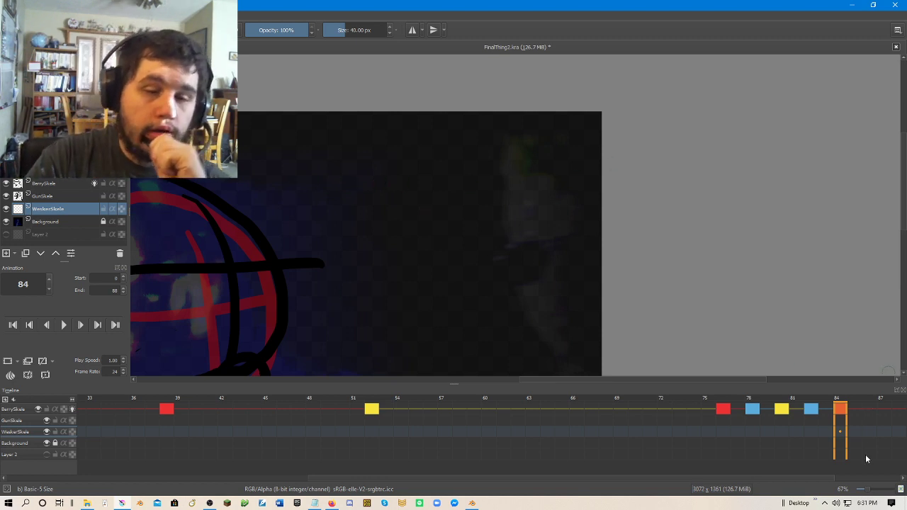
{"action": "left_click", "coordinate": [838, 432]}
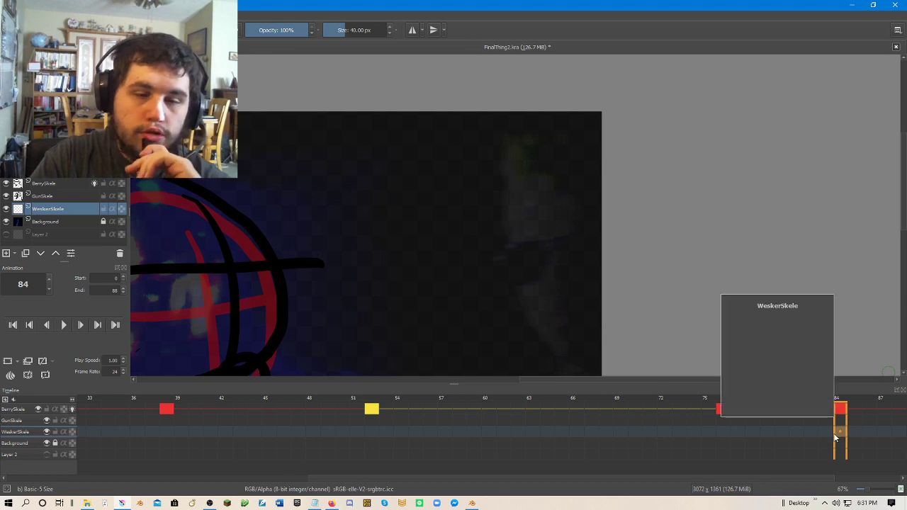
{"action": "left_click_drag", "start_coordinate": [568, 225], "coordinate": [490, 152]}
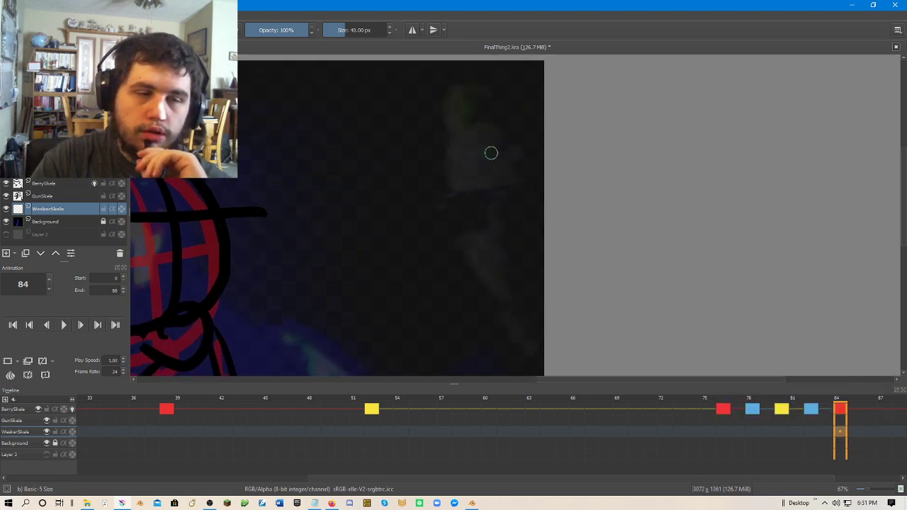
{"action": "mouse_move", "coordinate": [475, 296]}
{"action": "left_mouse_down"}
{"action": "mouse_move", "coordinate": [401, 216]}
{"action": "mouse_move", "coordinate": [503, 96]}
{"action": "mouse_move", "coordinate": [573, 163]}
{"action": "mouse_move", "coordinate": [446, 282]}
{"action": "mouse_move", "coordinate": [417, 190]}
{"action": "mouse_move", "coordinate": [570, 139]}
{"action": "mouse_move", "coordinate": [448, 252]}
{"action": "left_mouse_up"}
{"action": "key", "text": "ctrl+z"}
{"action": "scroll", "coordinate": [500, 272], "scroll_direction": "up", "scroll_amount": 2}
{"action": "left_click_drag", "start_coordinate": [499, 269], "coordinate": [466, 88]}
{"action": "scroll", "coordinate": [474, 107], "scroll_direction": "down", "scroll_amount": 3}
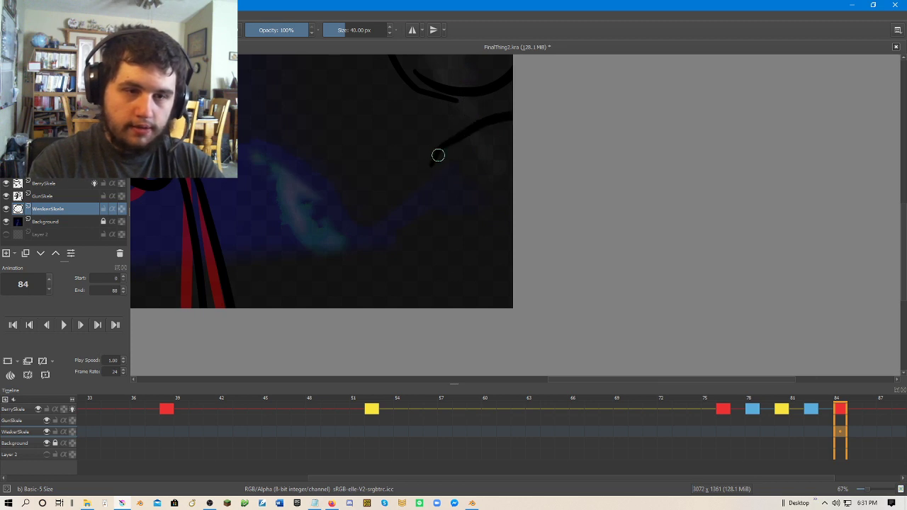
Draw two near-parallel arm lines from the right-edge figure's shoulder down to the canvas's bottom edge.
{"action": "left_click_drag", "start_coordinate": [438, 156], "coordinate": [423, 358]}
{"action": "left_click_drag", "start_coordinate": [431, 153], "coordinate": [393, 347]}
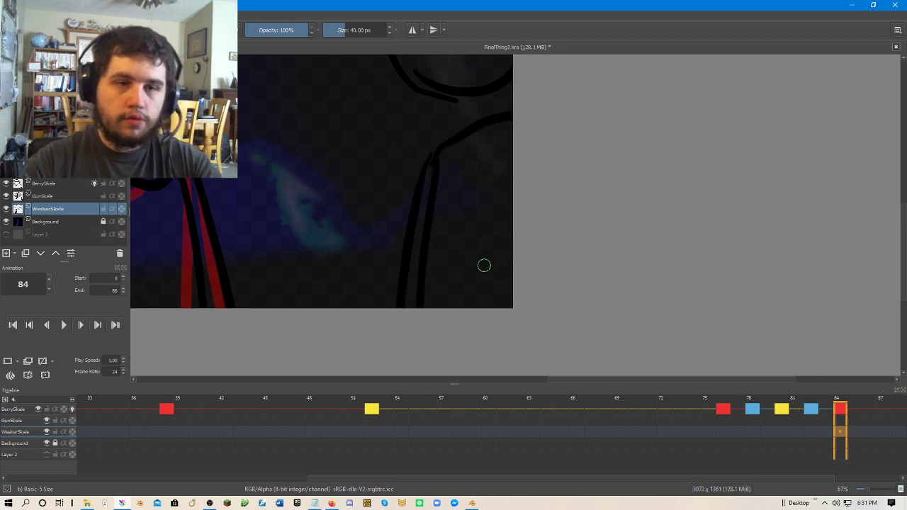
{"action": "scroll", "coordinate": [489, 212], "scroll_direction": "down", "scroll_amount": 2}
{"action": "left_click_drag", "start_coordinate": [493, 184], "coordinate": [516, 326]}
{"action": "scroll", "coordinate": [516, 321], "scroll_direction": "up", "scroll_amount": 2}
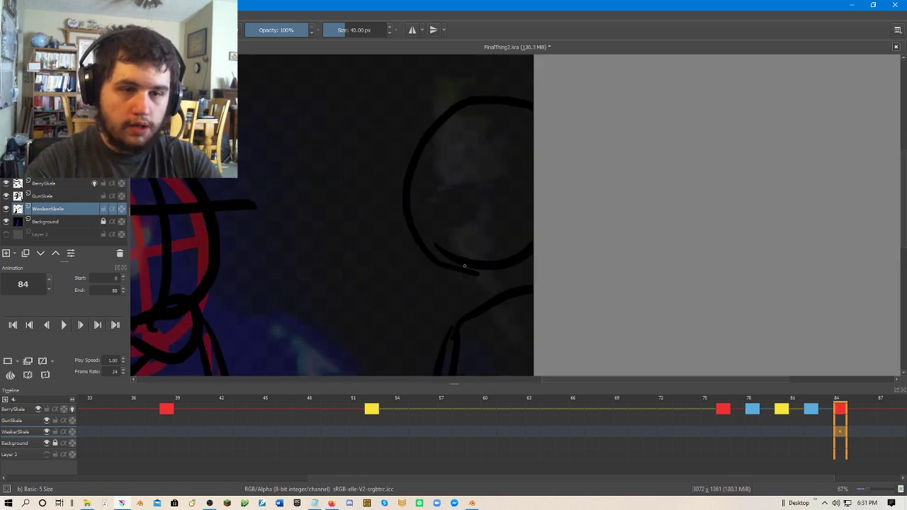
Reinforce the outline of the right-edge figure's head and add crossed vertical and horizontal face guidelines.
{"action": "mouse_move", "coordinate": [480, 246]}
{"action": "left_mouse_down"}
{"action": "mouse_move", "coordinate": [526, 112]}
{"action": "mouse_move", "coordinate": [530, 212]}
{"action": "left_mouse_up"}
{"action": "left_click_drag", "start_coordinate": [465, 100], "coordinate": [468, 259]}
{"action": "left_click_drag", "start_coordinate": [425, 205], "coordinate": [538, 192]}
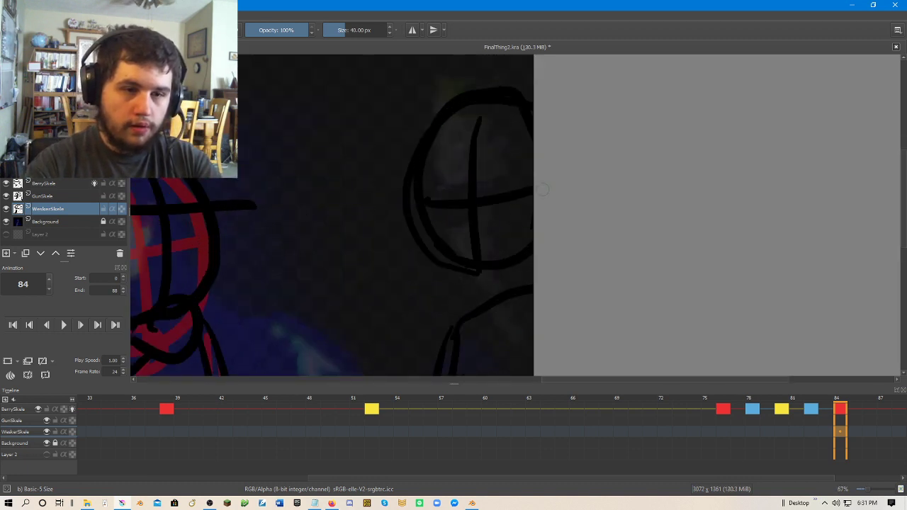
{"action": "scroll", "coordinate": [543, 195], "scroll_direction": "down", "scroll_amount": 3}
{"action": "scroll", "coordinate": [567, 258], "scroll_direction": "up", "scroll_amount": 1}
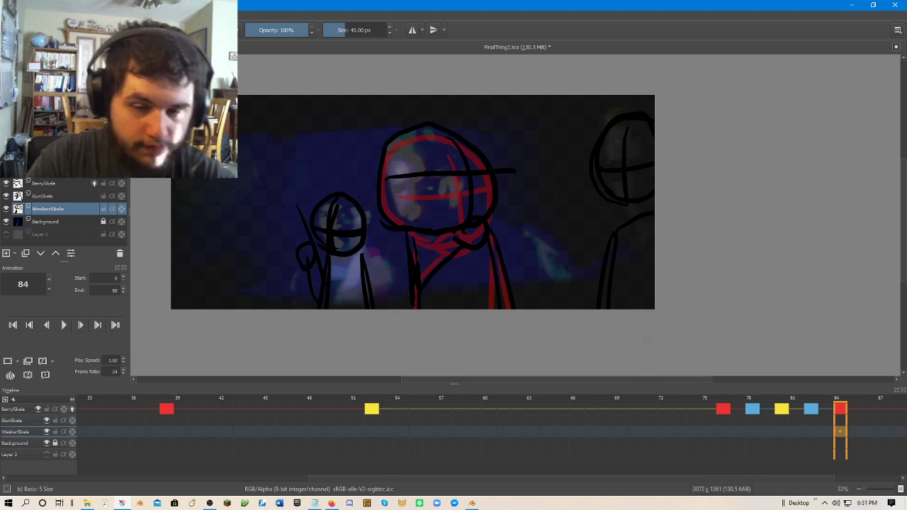
Hide the Background layer to leave only the skeleton sketches showing, and save the document.
{"action": "left_click", "coordinate": [6, 221]}
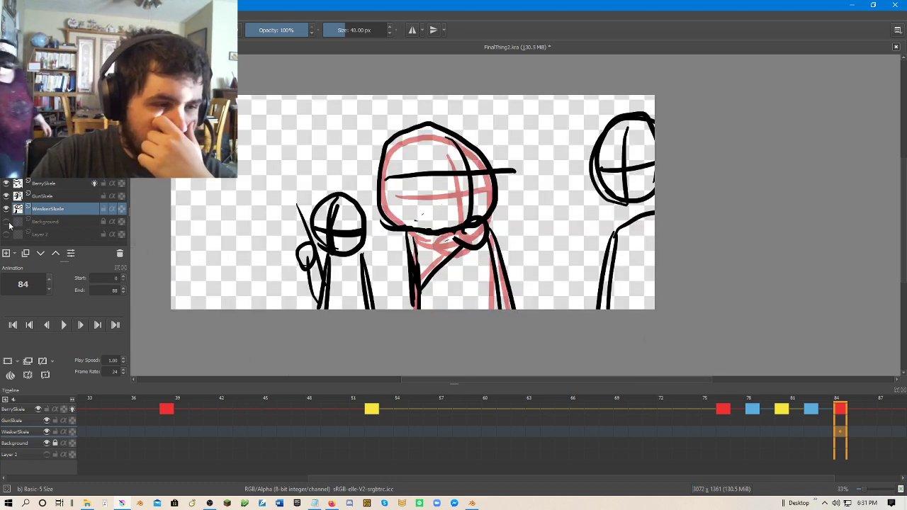
{"action": "left_click_drag", "start_coordinate": [363, 479], "coordinate": [52, 458]}
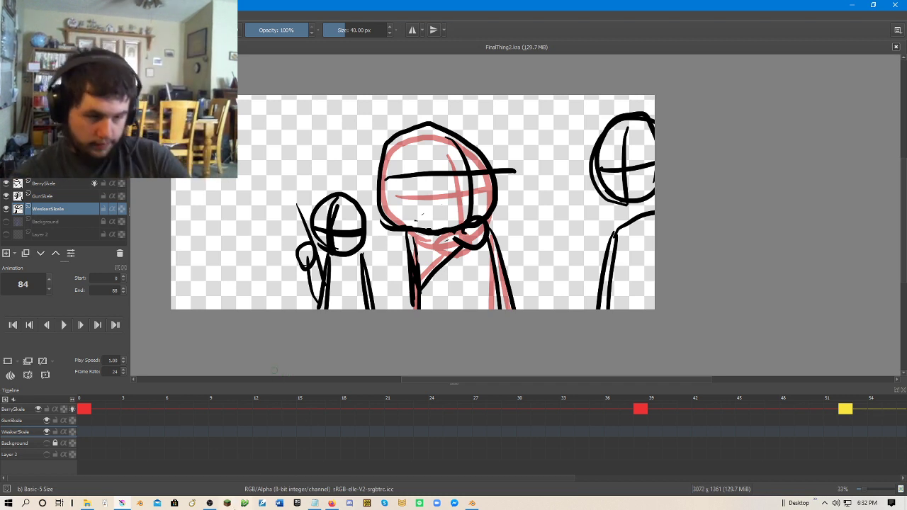
{"action": "mouse_move", "coordinate": [211, 503]}
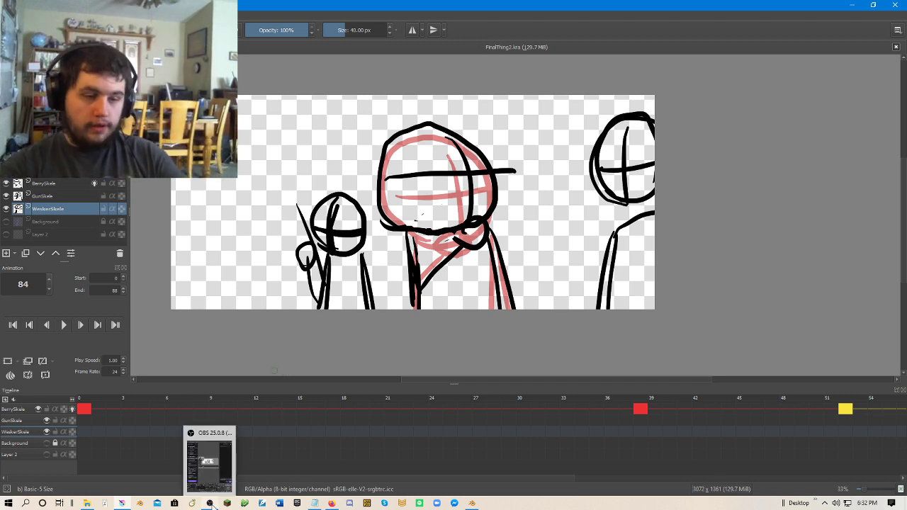
{"action": "left_click", "coordinate": [212, 479]}
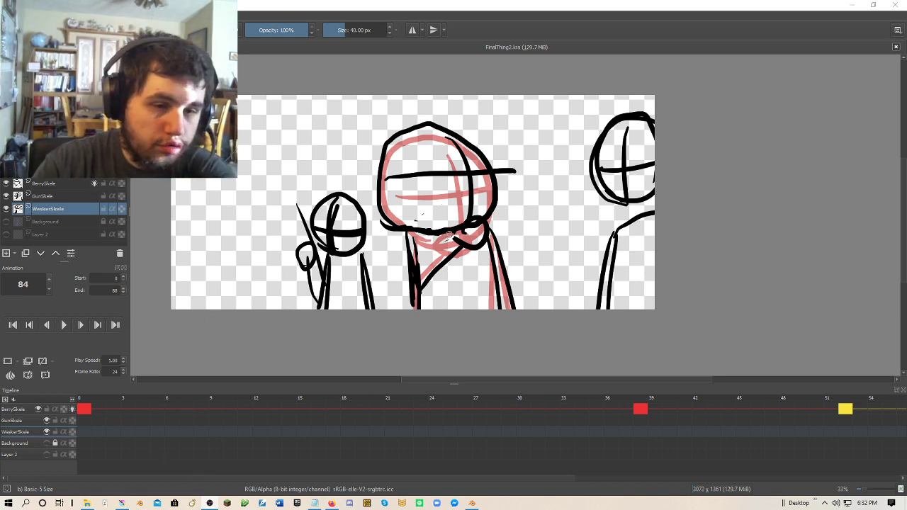
{"action": "scroll", "coordinate": [449, 232], "scroll_direction": "up", "scroll_amount": 1}
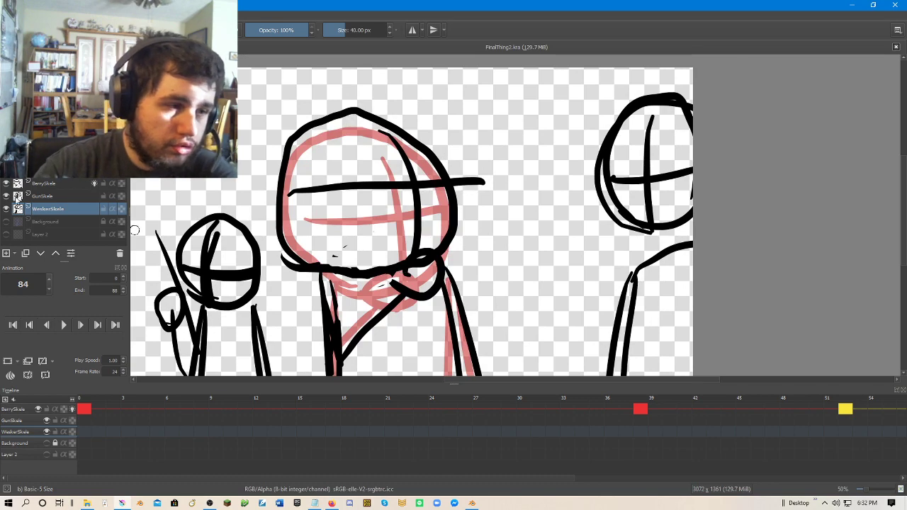
Review the BerrySkele poses on the keyframes at frames 0, 38, 52, 76 and 84.
{"action": "left_click", "coordinate": [25, 184]}
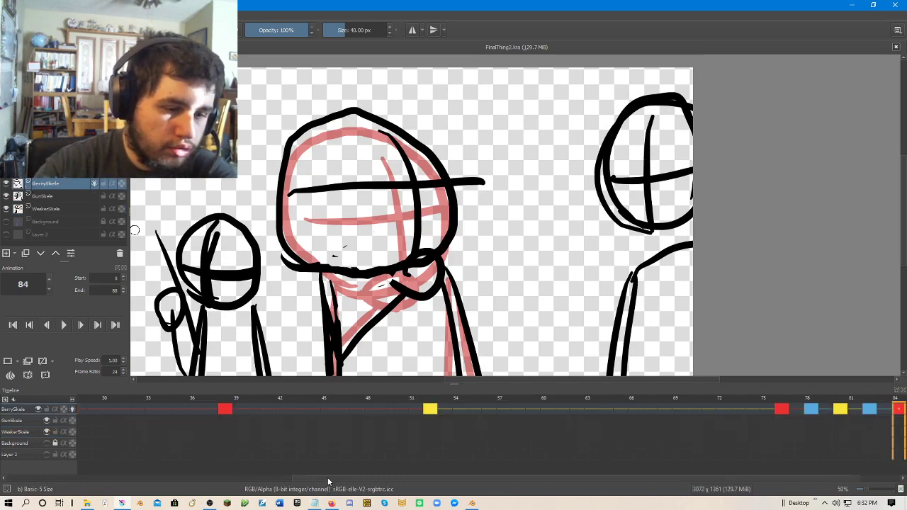
{"action": "left_click_drag", "start_coordinate": [328, 482], "coordinate": [12, 486]}
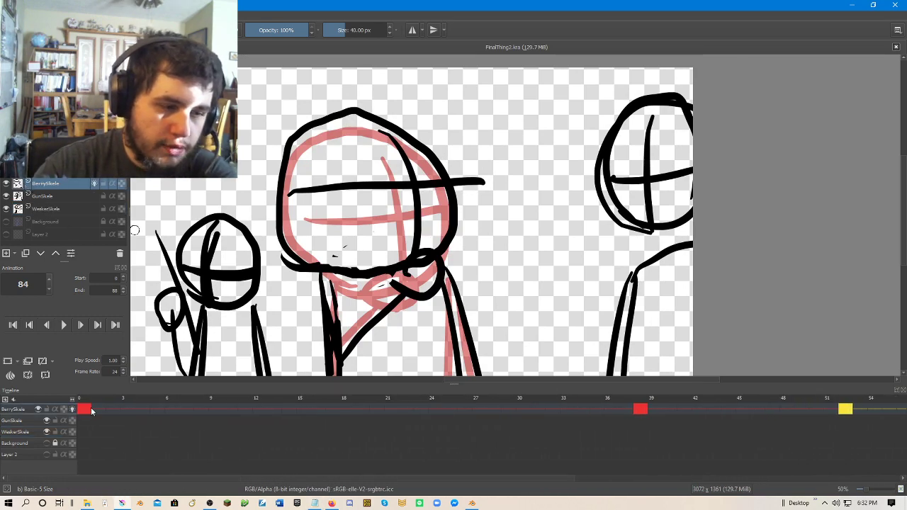
{"action": "left_click", "coordinate": [83, 409]}
{"action": "left_click", "coordinate": [643, 410]}
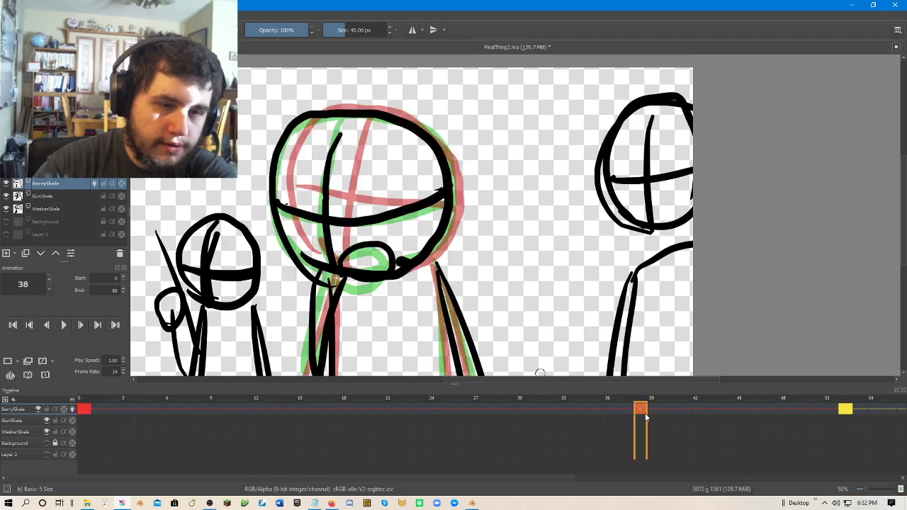
{"action": "left_click", "coordinate": [847, 409]}
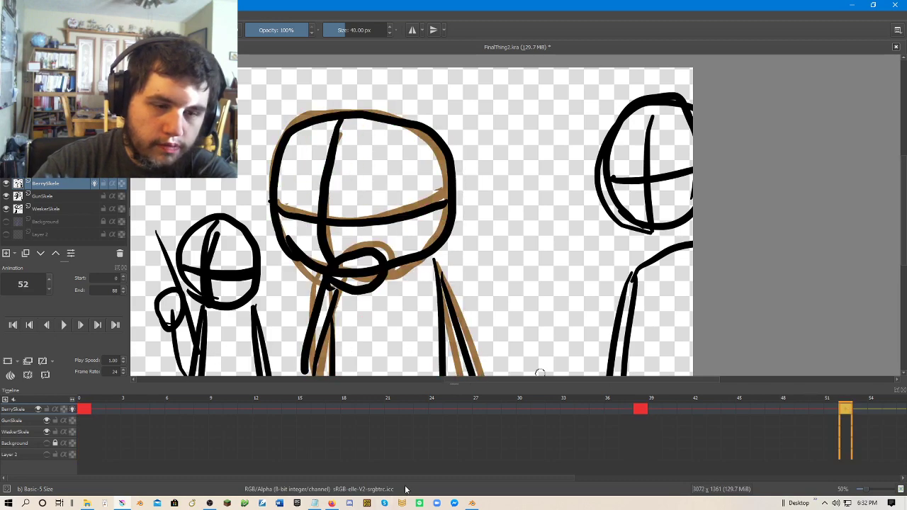
{"action": "left_click_drag", "start_coordinate": [417, 479], "coordinate": [659, 459]}
{"action": "left_click", "coordinate": [847, 410]}
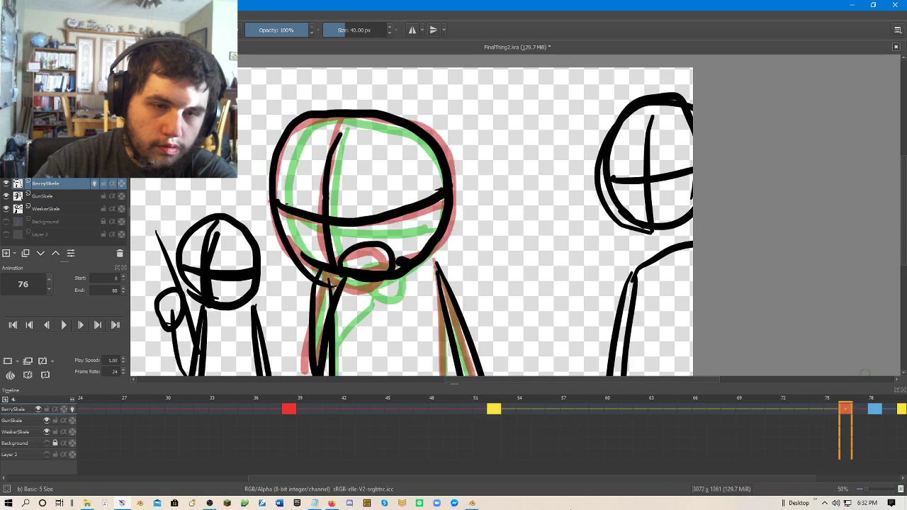
{"action": "scroll", "coordinate": [565, 474], "scroll_direction": "right", "scroll_amount": 3}
{"action": "left_click", "coordinate": [840, 409]}
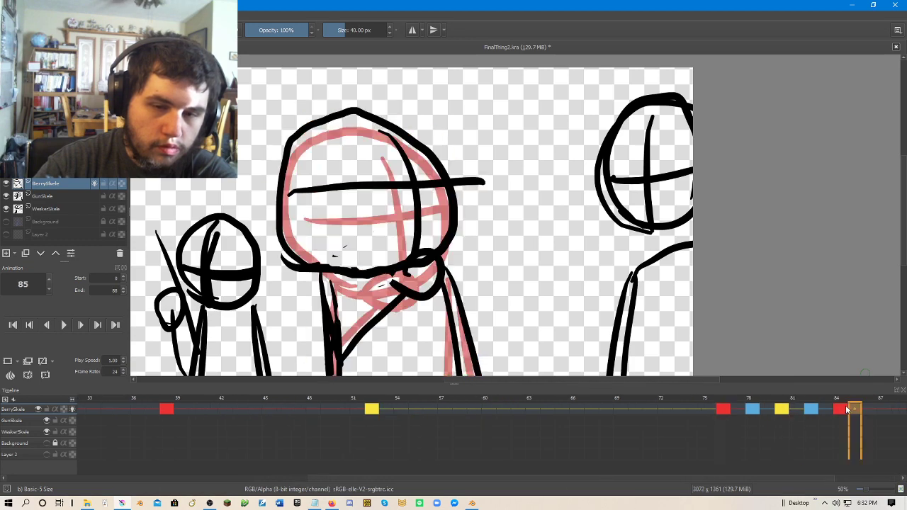
{"action": "scroll", "coordinate": [665, 323], "scroll_direction": "down", "scroll_amount": 1}
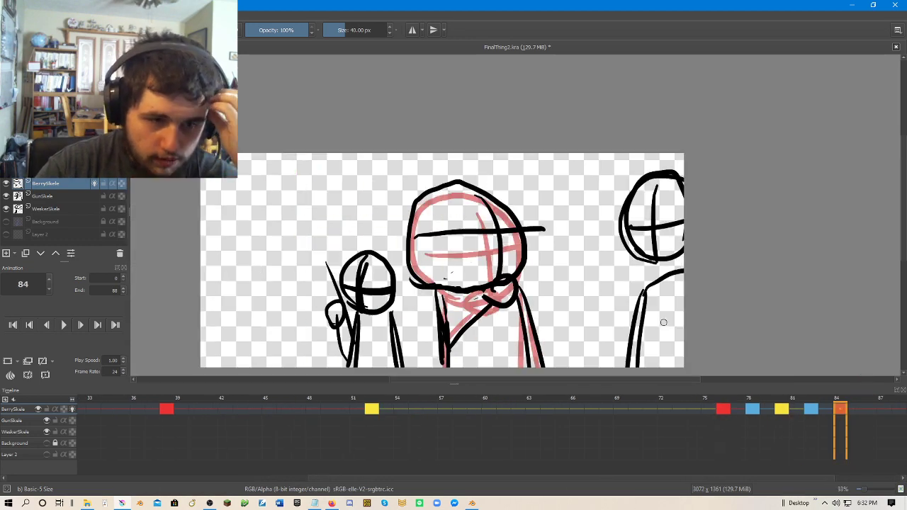
{"action": "left_click_drag", "start_coordinate": [664, 323], "coordinate": [645, 268]}
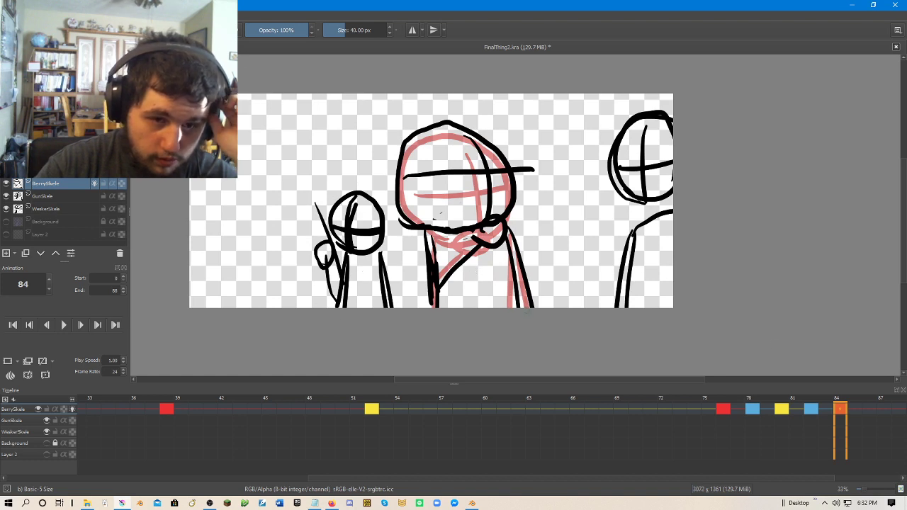
On frame 84 of WeskerSkele, draw a steep downward line alongside the central figure's arm nearest the right-edge figure.
{"action": "left_click", "coordinate": [831, 430]}
{"action": "left_click", "coordinate": [841, 424]}
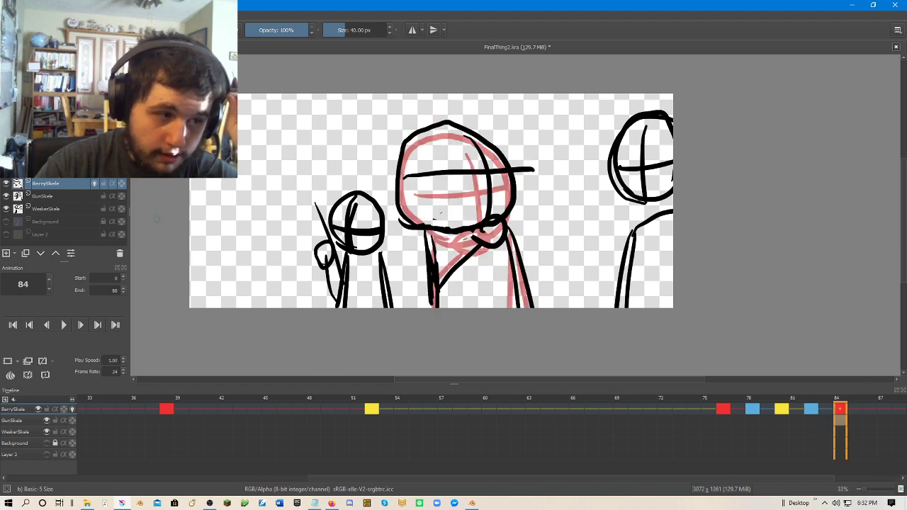
{"action": "left_click", "coordinate": [58, 209]}
{"action": "left_click", "coordinate": [838, 433]}
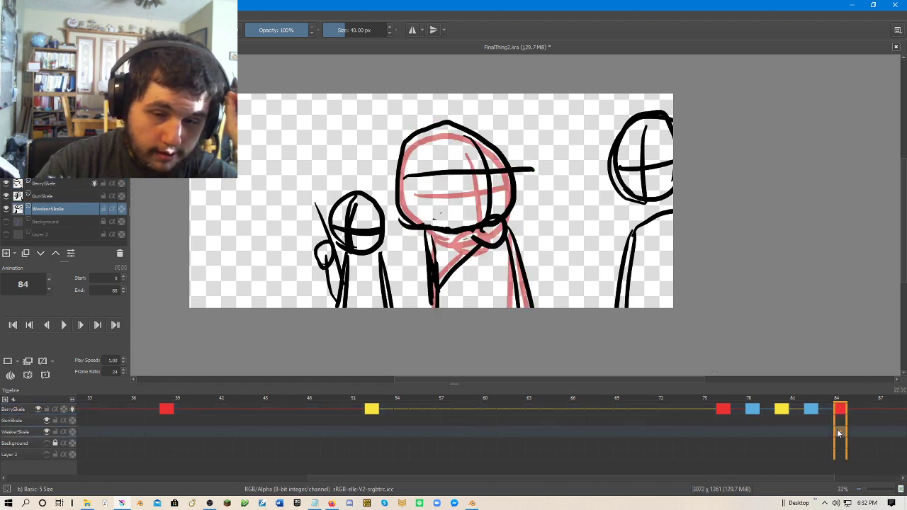
{"action": "scroll", "coordinate": [635, 234], "scroll_direction": "up", "scroll_amount": 1}
{"action": "left_click_drag", "start_coordinate": [615, 202], "coordinate": [534, 234]}
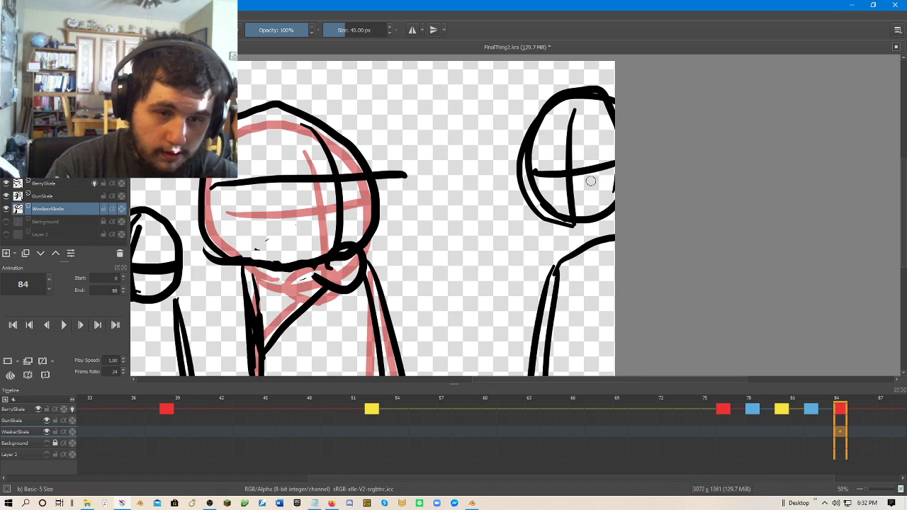
{"action": "left_click_drag", "start_coordinate": [347, 282], "coordinate": [373, 376]}
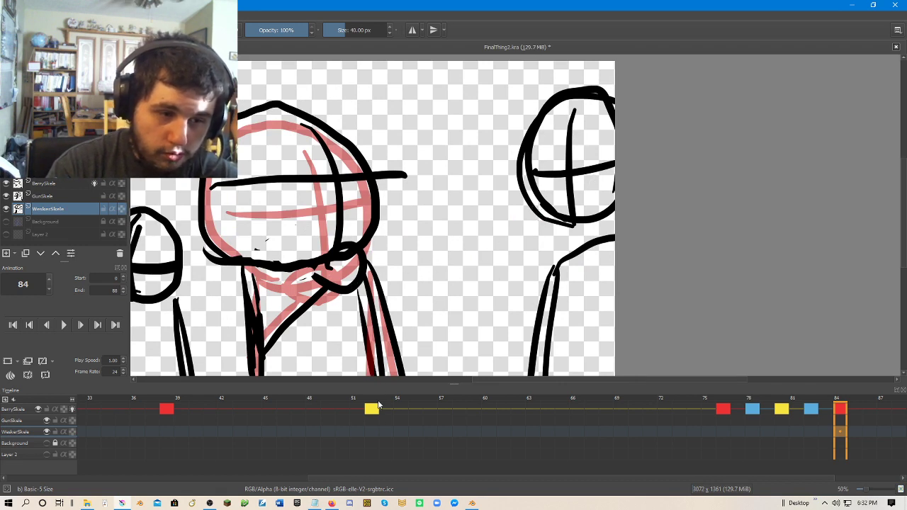
{"action": "mouse_move", "coordinate": [523, 236]}
{"action": "left_mouse_down"}
{"action": "mouse_move", "coordinate": [595, 99]}
{"action": "mouse_move", "coordinate": [613, 129]}
{"action": "left_mouse_up"}
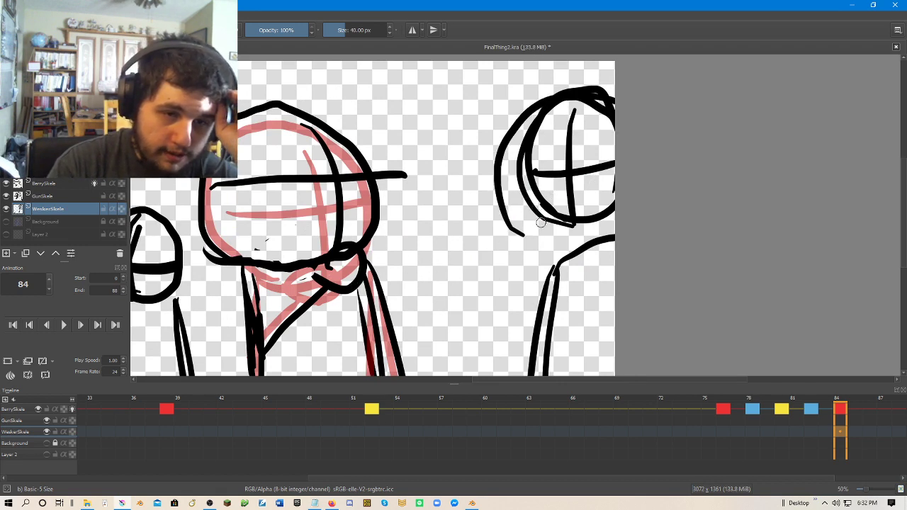
{"action": "key", "text": "ctrl+z"}
{"action": "left_click_drag", "start_coordinate": [274, 271], "coordinate": [265, 376]}
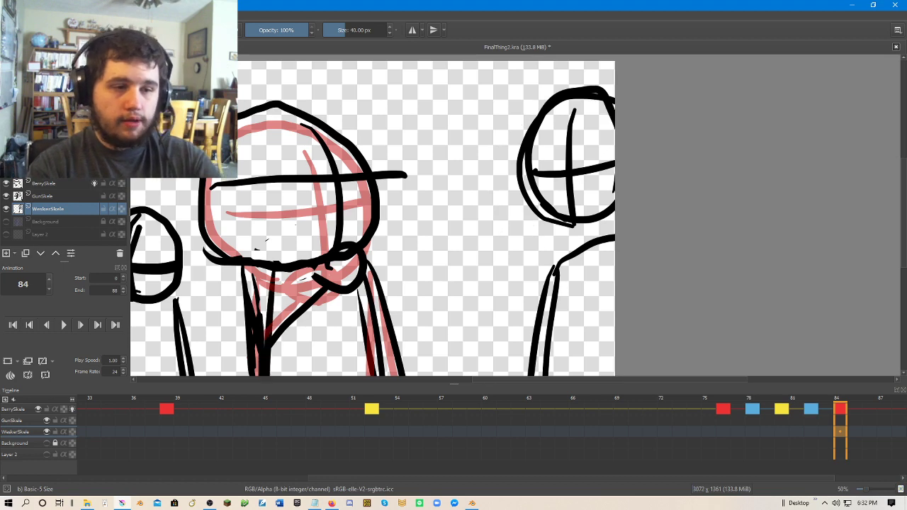
{"action": "left_click_drag", "start_coordinate": [272, 271], "coordinate": [266, 343]}
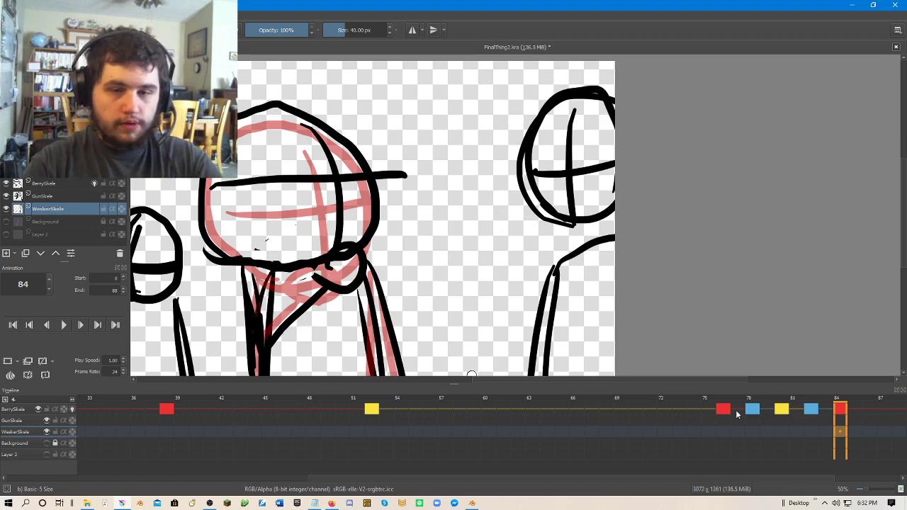
{"action": "left_click", "coordinate": [730, 415]}
{"action": "scroll", "coordinate": [386, 275], "scroll_direction": "down", "scroll_amount": 3}
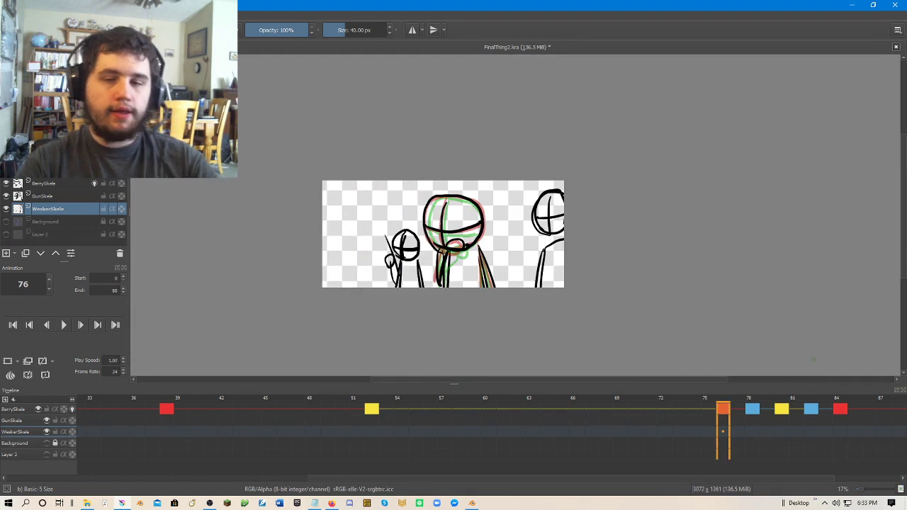
{"action": "left_click", "coordinate": [854, 416]}
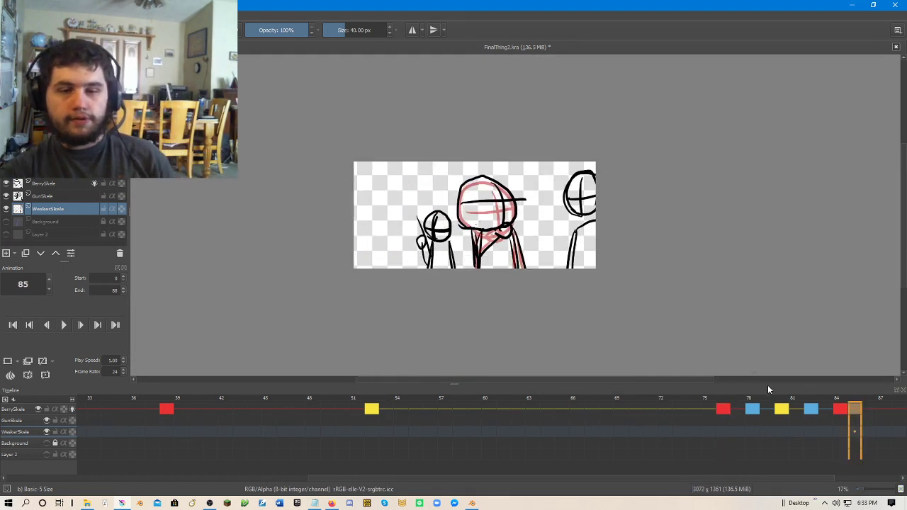
{"action": "left_click", "coordinate": [791, 415]}
{"action": "scroll", "coordinate": [543, 228], "scroll_direction": "up", "scroll_amount": 4}
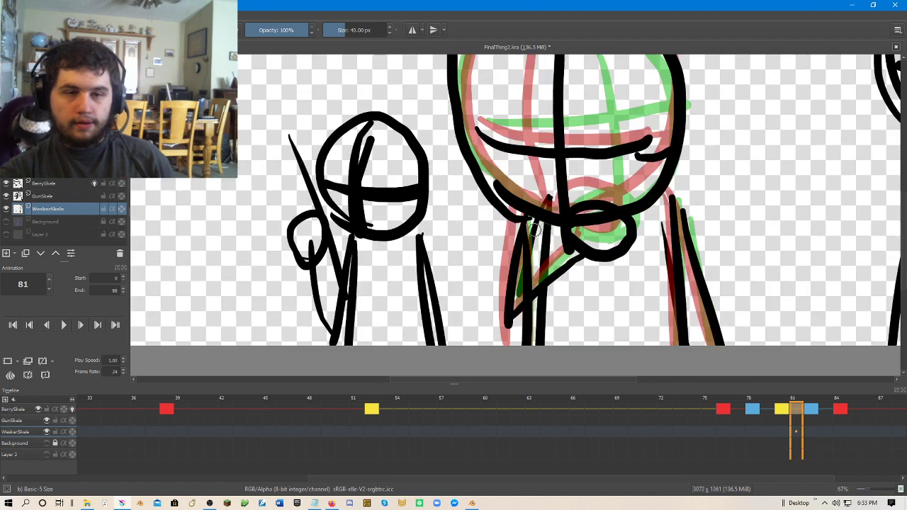
{"action": "left_click_drag", "start_coordinate": [543, 221], "coordinate": [494, 327]}
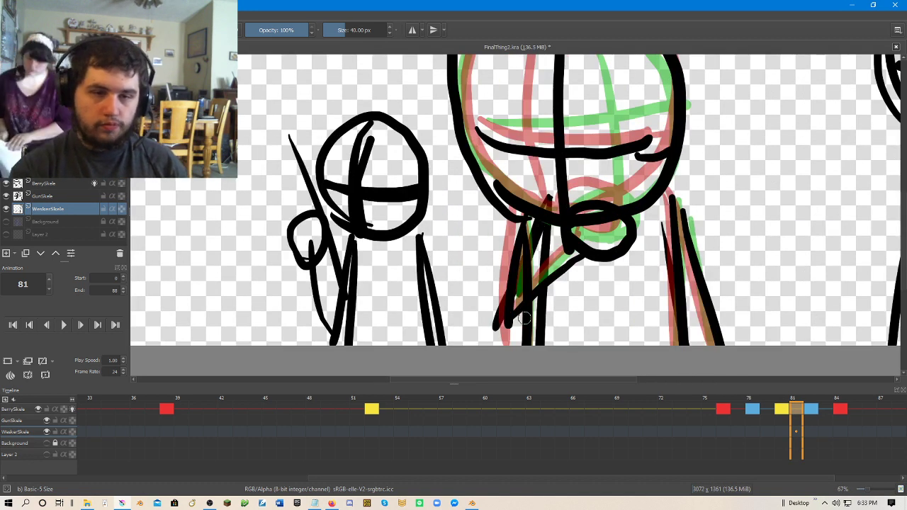
{"action": "left_click", "coordinate": [752, 413]}
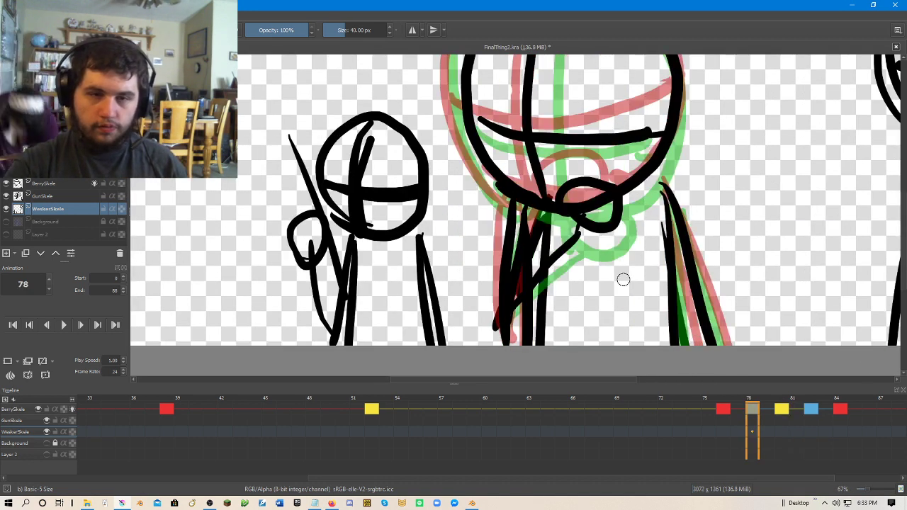
{"action": "left_click", "coordinate": [722, 409]}
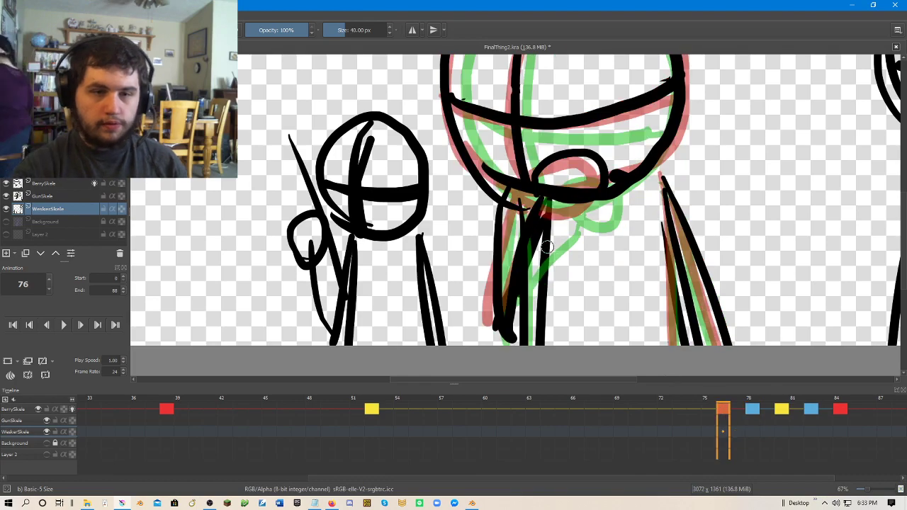
{"action": "left_click", "coordinate": [368, 413]}
{"action": "left_click_drag", "start_coordinate": [558, 206], "coordinate": [585, 196]}
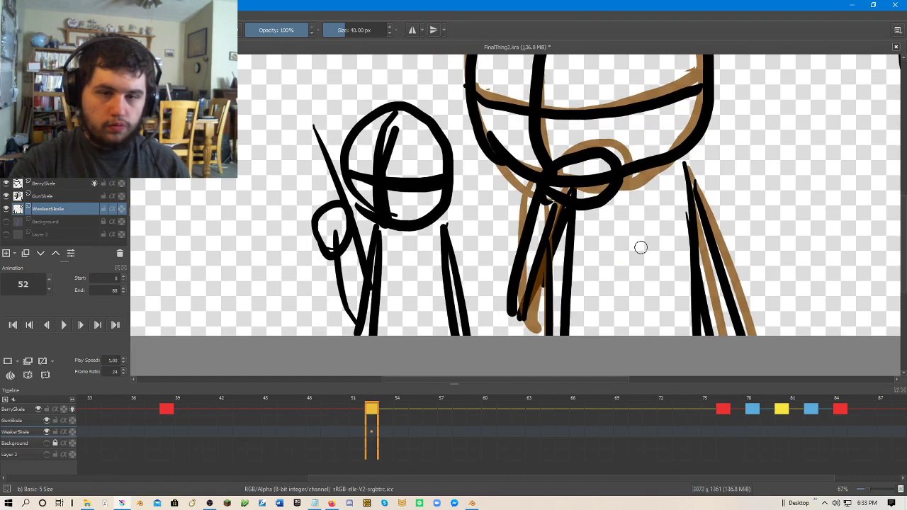
{"action": "scroll", "coordinate": [680, 241], "scroll_direction": "down", "scroll_amount": 2}
{"action": "left_click", "coordinate": [167, 410]}
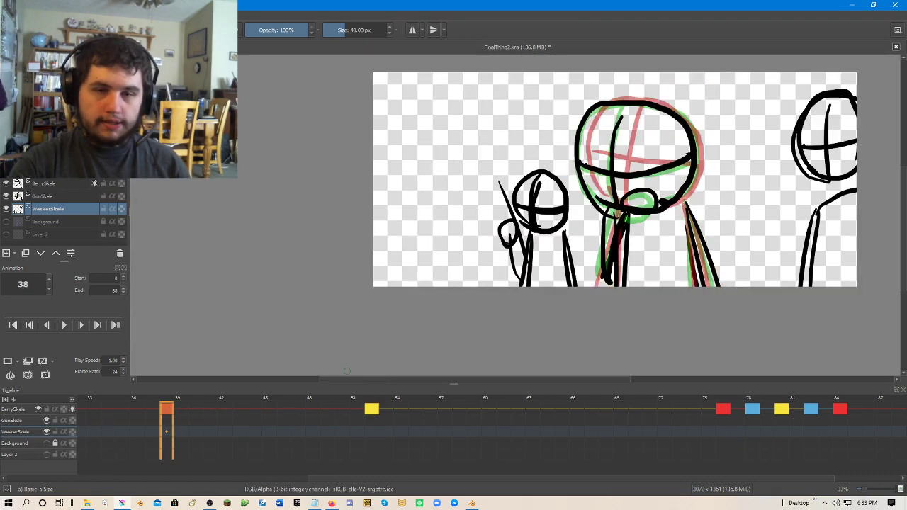
{"action": "scroll", "coordinate": [715, 246], "scroll_direction": "up", "scroll_amount": 1}
{"action": "left_click_drag", "start_coordinate": [384, 482], "coordinate": [10, 464]}
{"action": "left_click", "coordinate": [78, 416]}
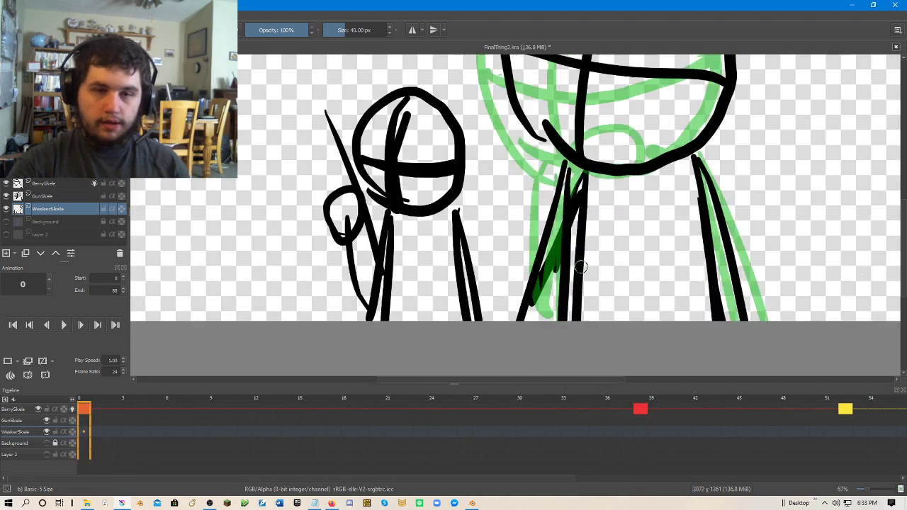
{"action": "left_click", "coordinate": [636, 410]}
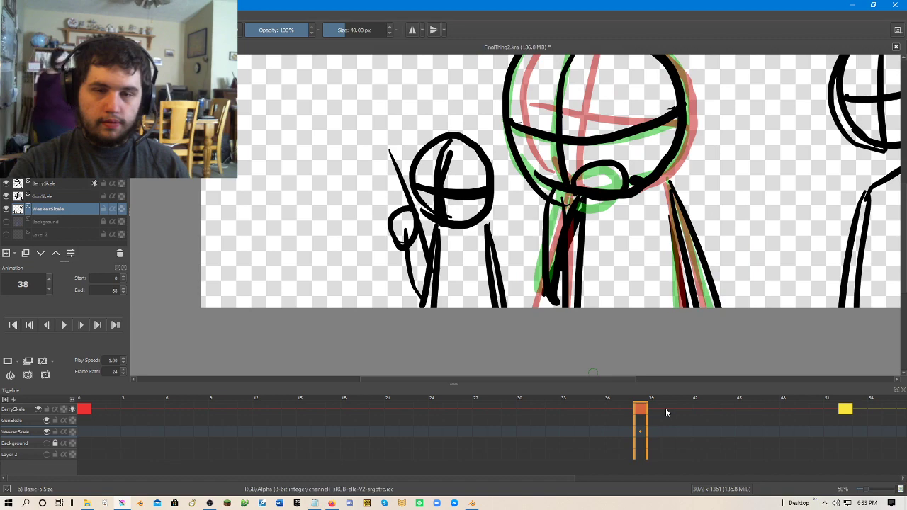
{"action": "key", "text": "ctrl+z"}
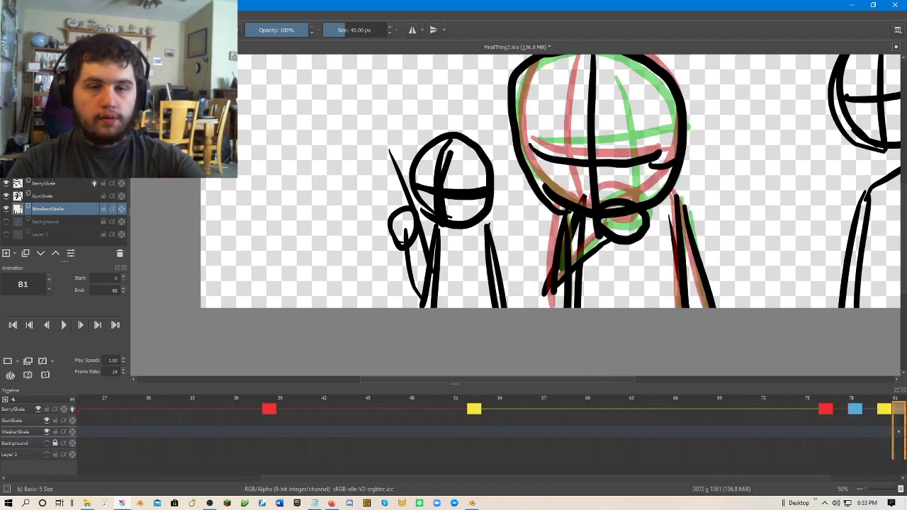
{"action": "key", "text": "ctrl+z"}
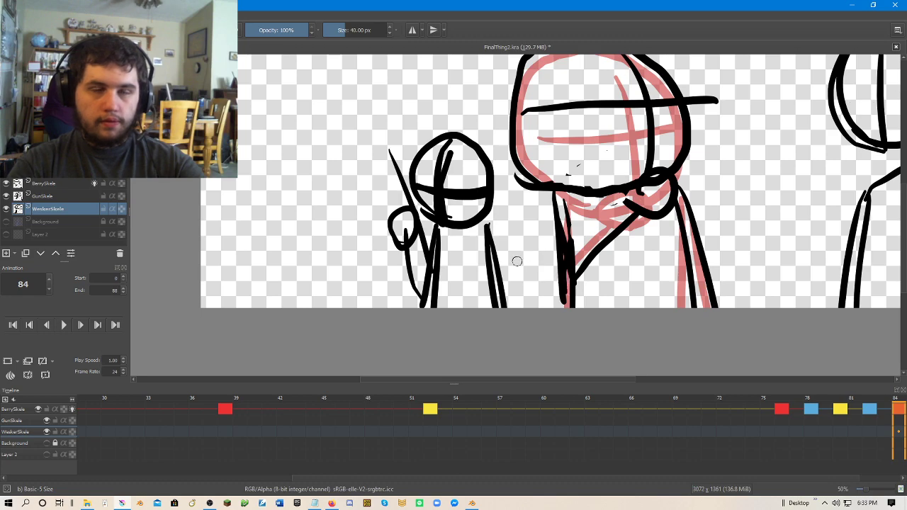
{"action": "left_click", "coordinate": [26, 16]}
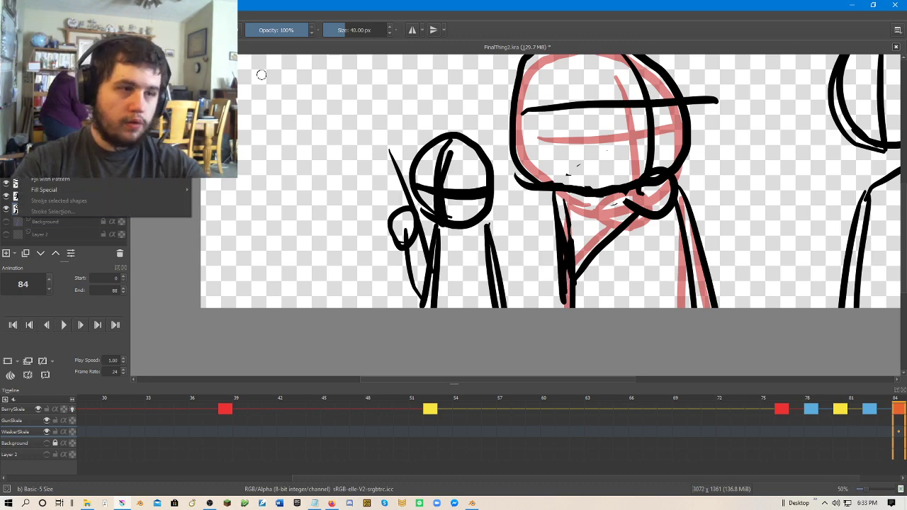
{"action": "key", "text": "Escape"}
On the BerrySkele layer, draw an inner left-arm line on frame 84 and a right-arm line on frame 83 of the large central figure.
{"action": "left_click", "coordinate": [69, 186]}
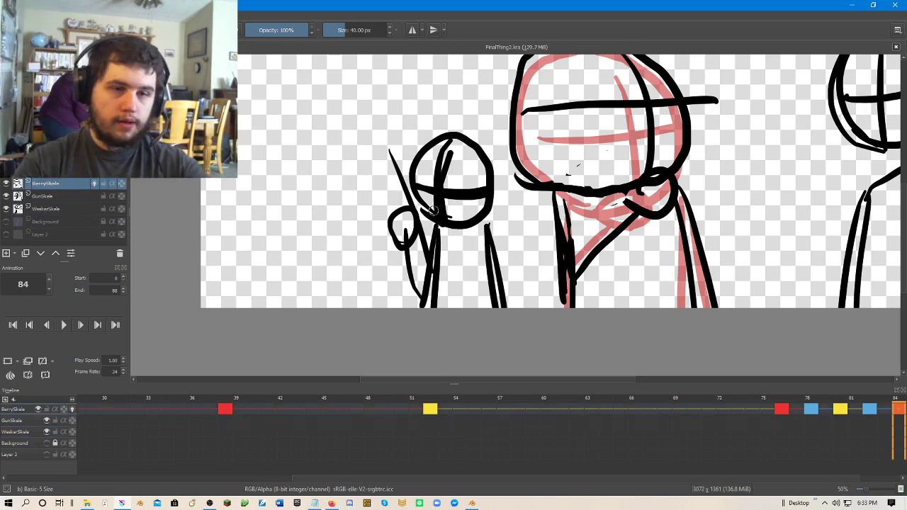
{"action": "left_click_drag", "start_coordinate": [576, 198], "coordinate": [563, 246]}
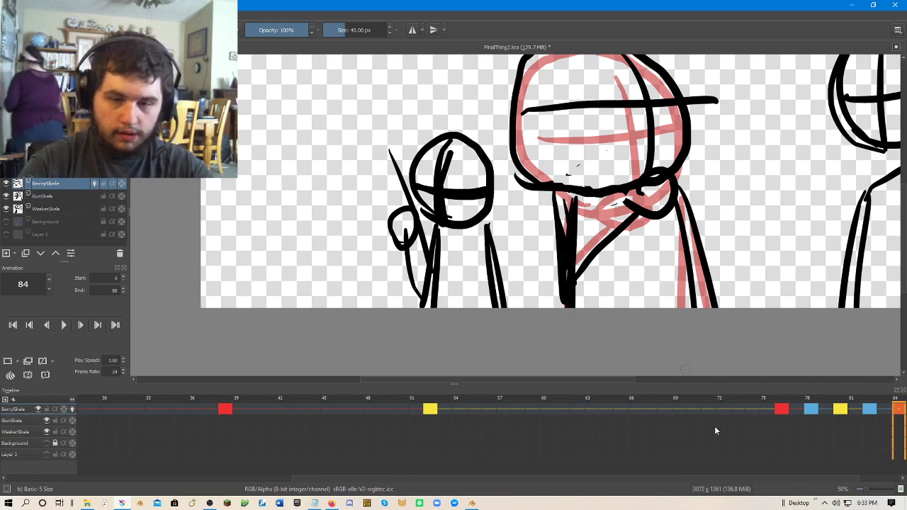
{"action": "left_click", "coordinate": [884, 410]}
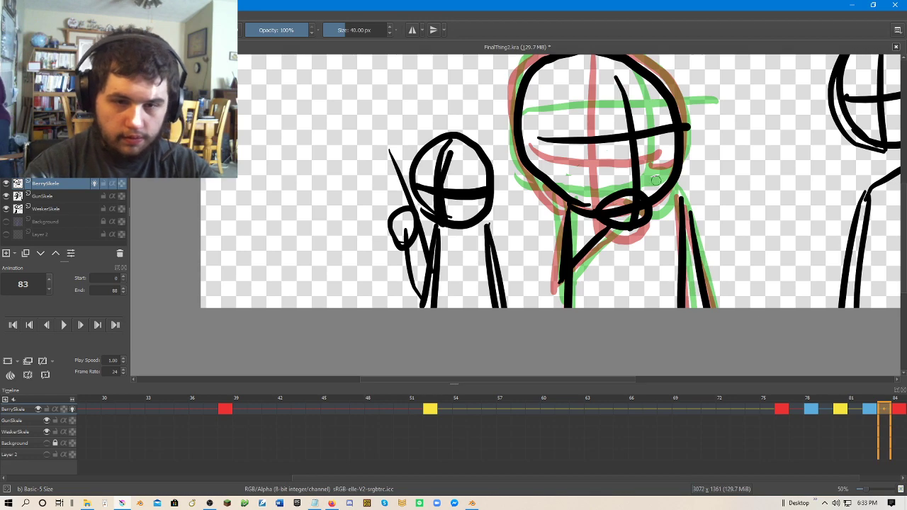
{"action": "left_click_drag", "start_coordinate": [670, 211], "coordinate": [682, 323]}
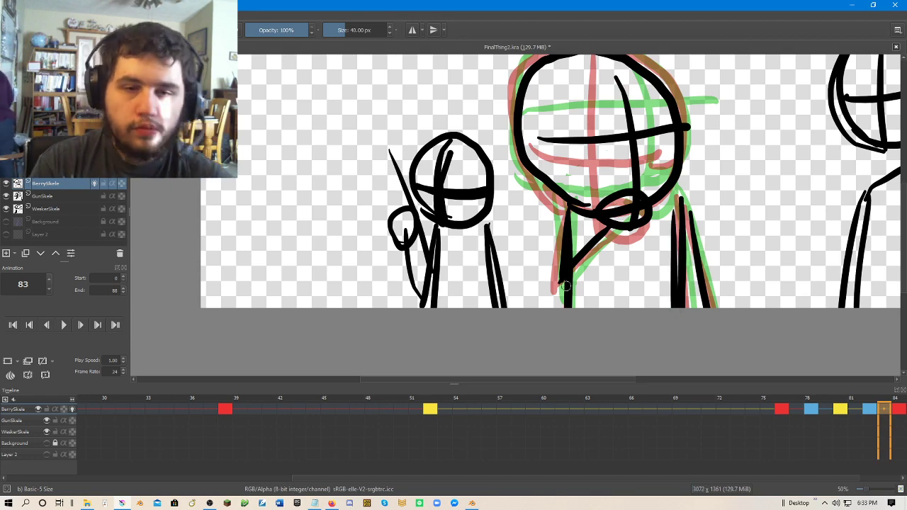
Add the missing left-arm line to the large central figure on frames 81 and 79 of the BerrySkele layer.
{"action": "key", "text": "Left"}
{"action": "key", "text": "Left"}
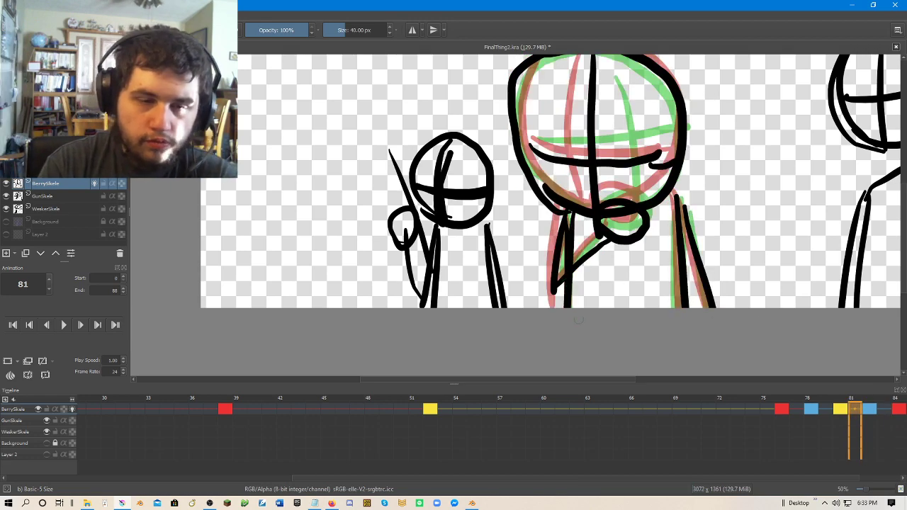
{"action": "left_click_drag", "start_coordinate": [570, 212], "coordinate": [540, 311]}
{"action": "key", "text": "Left"}
{"action": "key", "text": "Left"}
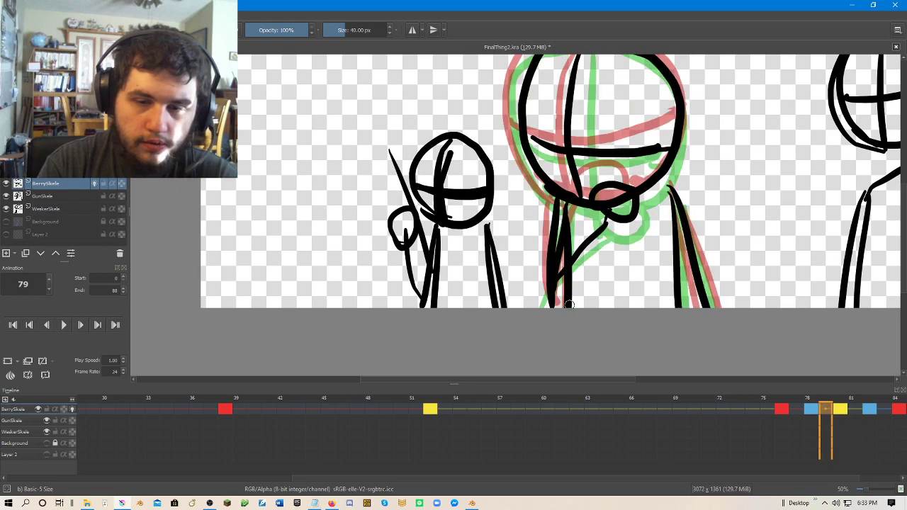
{"action": "key", "text": "Right"}
{"action": "key", "text": "Left"}
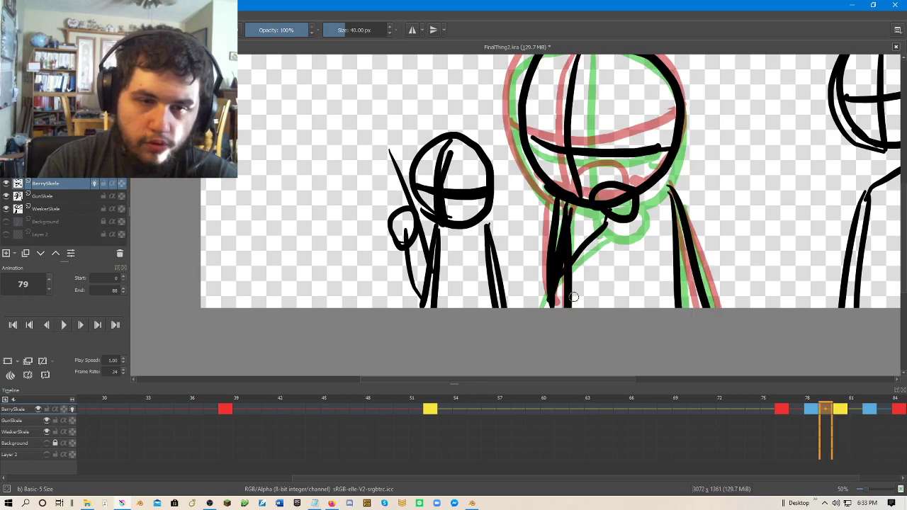
Draw the inner line of the central figure's left arm and the inner line of its right arm on frame 76.
{"action": "key", "text": "Left"}
{"action": "key", "text": "Left"}
{"action": "key", "text": "Left"}
{"action": "left_click_drag", "start_coordinate": [565, 207], "coordinate": [542, 291]}
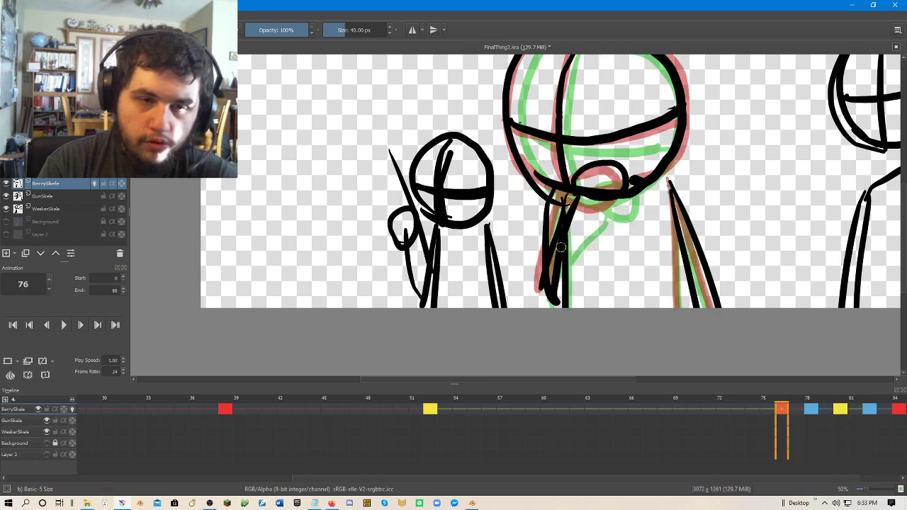
{"action": "left_click_drag", "start_coordinate": [666, 182], "coordinate": [664, 330]}
Review the drawings through frame 84 and thicken the central figure's right-arm line on frame 53.
{"action": "key", "text": "Right"}
{"action": "key", "text": "Right"}
{"action": "key", "text": "Right"}
{"action": "key", "text": "Right"}
{"action": "key", "text": "Right"}
{"action": "key", "text": "Right"}
{"action": "key", "text": "Right"}
{"action": "key", "text": "Right"}
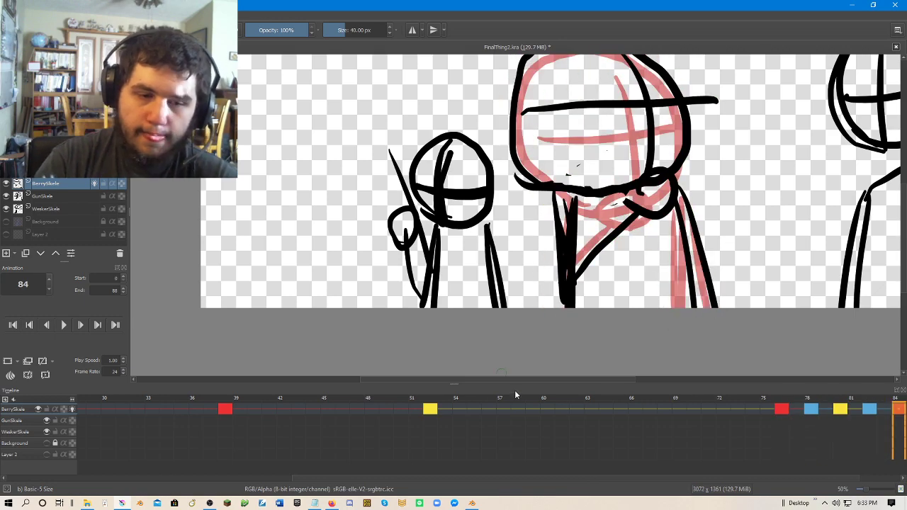
{"action": "left_click", "coordinate": [443, 410]}
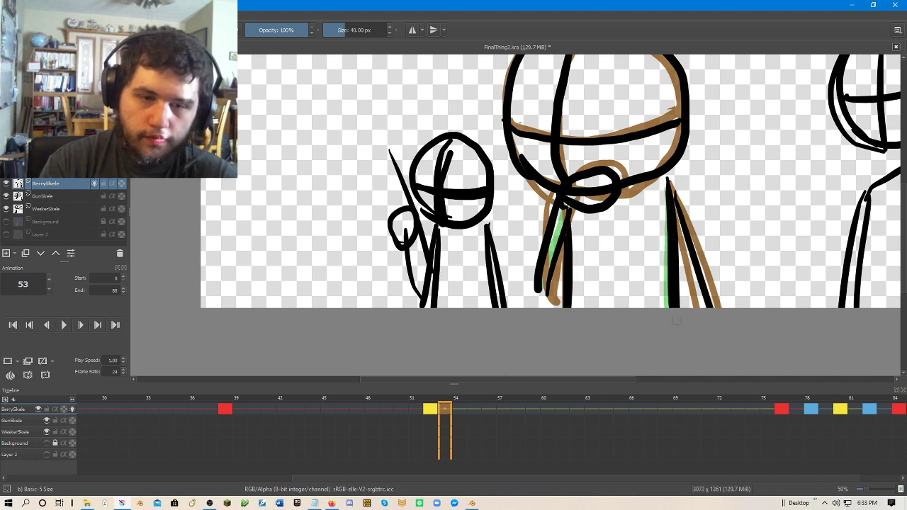
Fill in the central figure's left arm and draw the inner line of its right arm on frame 48.
{"action": "key", "text": "Left"}
{"action": "key", "text": "Left"}
{"action": "key", "text": "Left"}
{"action": "key", "text": "Left"}
{"action": "key", "text": "Left"}
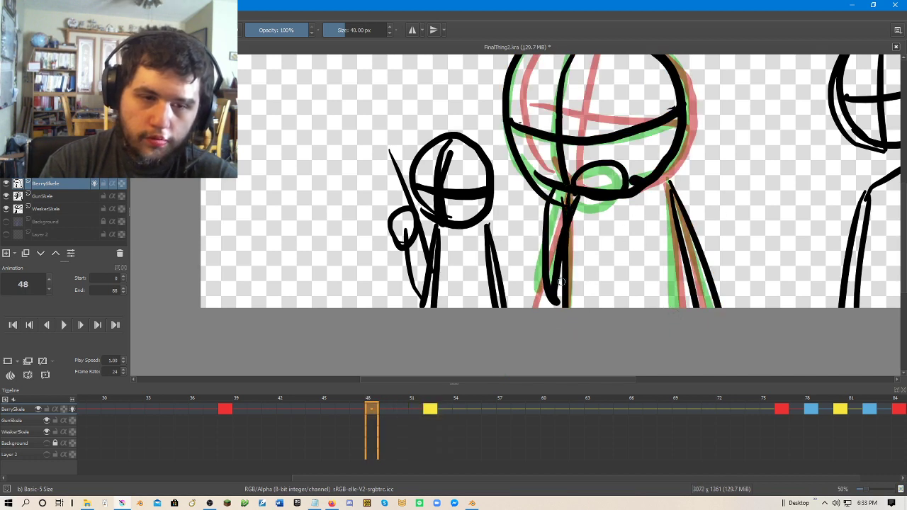
{"action": "left_click_drag", "start_coordinate": [671, 187], "coordinate": [679, 308]}
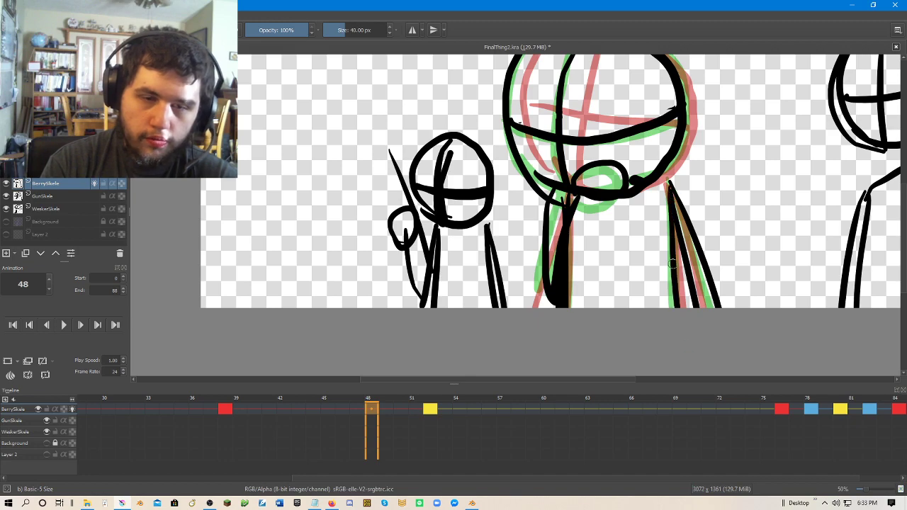
Go through the frames around keyframe 38 one by one to examine the central figure's arm lines.
{"action": "key", "text": "Left"}
{"action": "key", "text": "Left"}
{"action": "key", "text": "Left"}
{"action": "key", "text": "Left"}
{"action": "key", "text": "Left"}
{"action": "key", "text": "Left"}
{"action": "key", "text": "Left"}
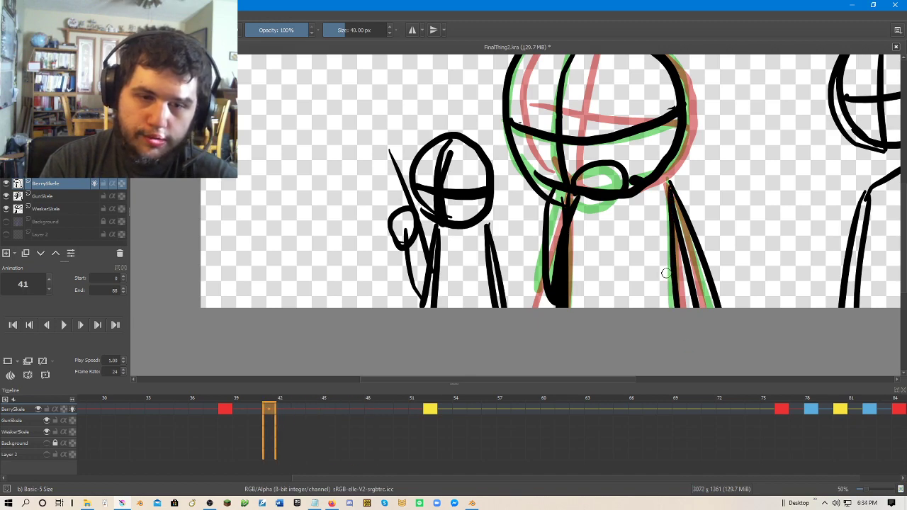
{"action": "key", "text": "Left"}
{"action": "key", "text": "Left"}
{"action": "key", "text": "Left"}
{"action": "key", "text": "Left"}
{"action": "key", "text": "Right"}
{"action": "key", "text": "Right"}
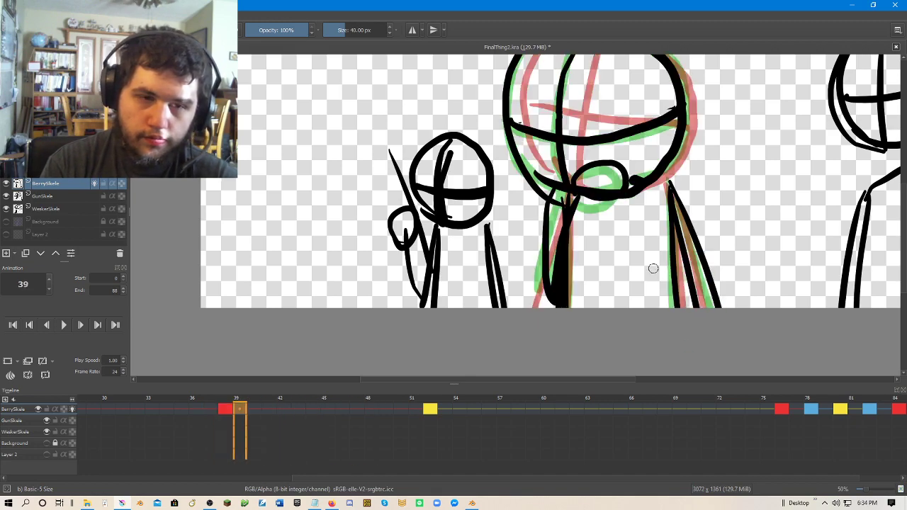
{"action": "key", "text": "Right"}
{"action": "key", "text": "Right"}
{"action": "key", "text": "Right"}
{"action": "key", "text": "Right"}
Compare the central figure's pose on the BerrySkele keyframes at frames 0, 38 and 52.
{"action": "left_click_drag", "start_coordinate": [429, 477], "coordinate": [133, 471]}
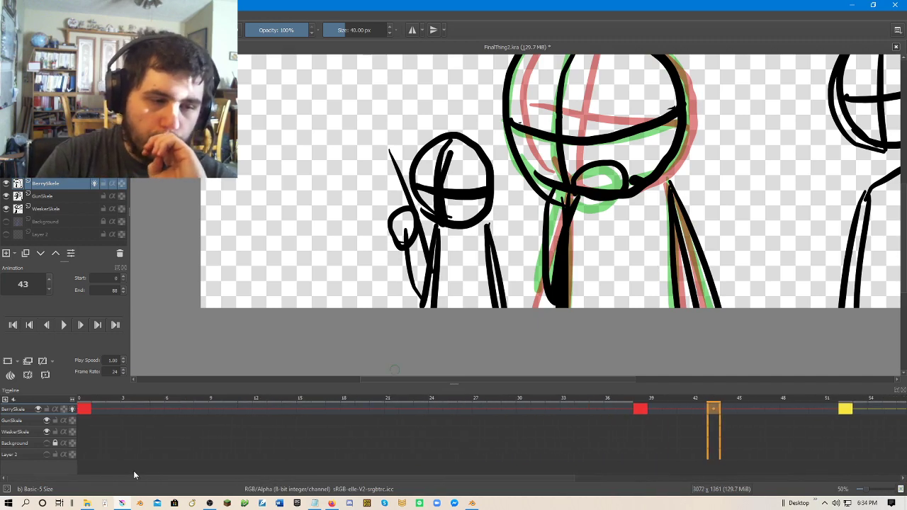
{"action": "left_click", "coordinate": [84, 409]}
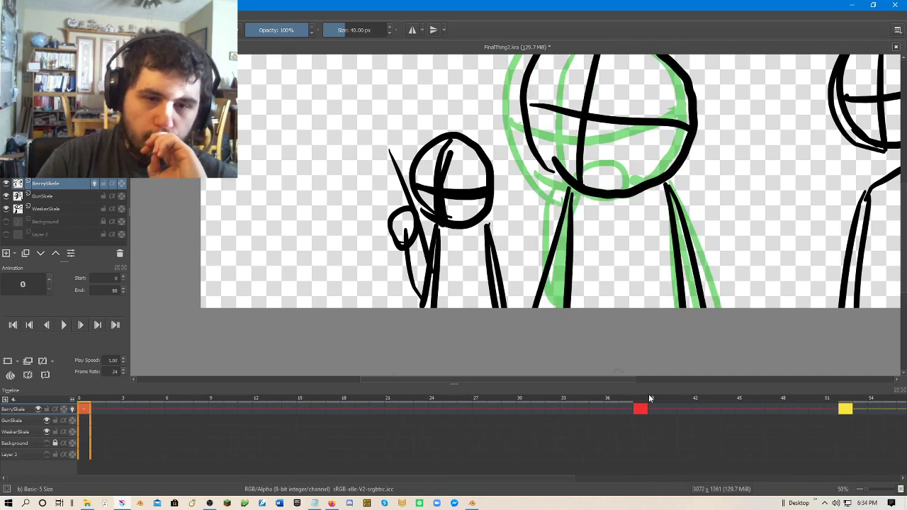
{"action": "left_click", "coordinate": [644, 408]}
{"action": "left_click", "coordinate": [835, 411]}
{"action": "left_click", "coordinate": [841, 411]}
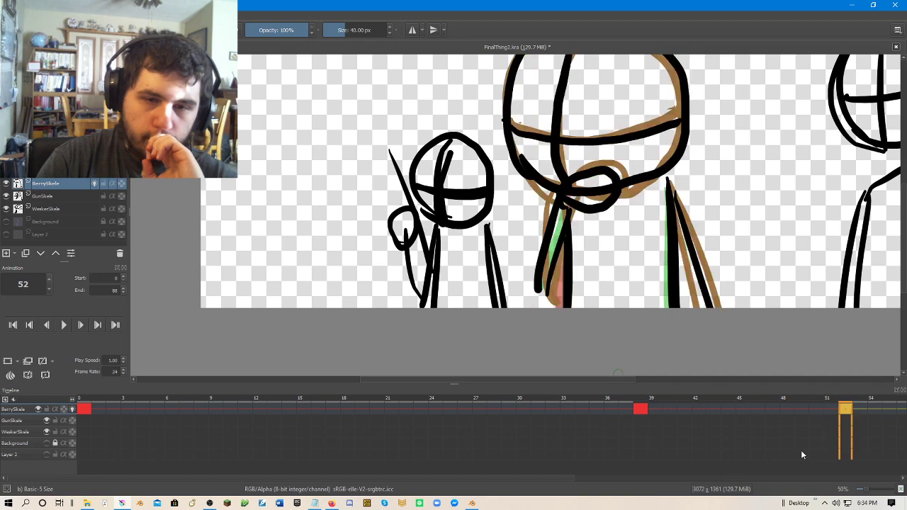
Select the BerrySkele frames from 52 to the end of the keyframes and play back the animation.
{"action": "left_click_drag", "start_coordinate": [555, 476], "coordinate": [882, 469]}
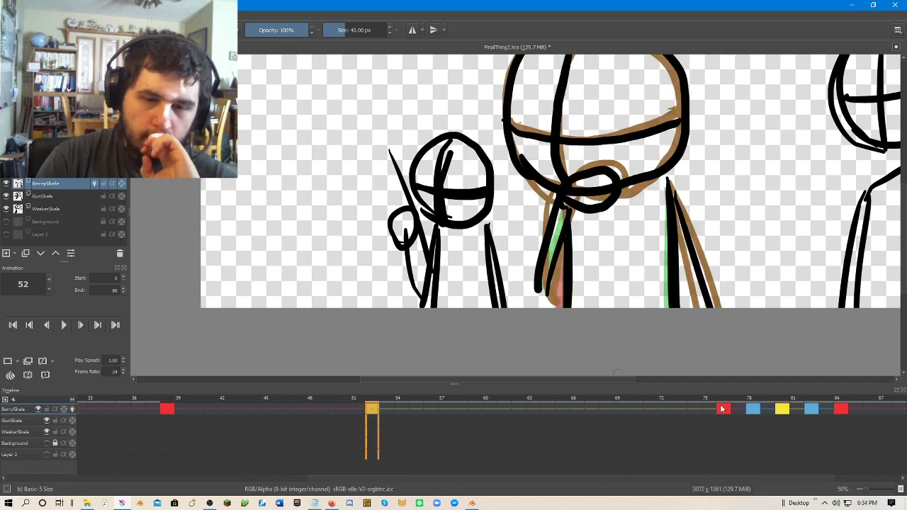
{"action": "left_click", "coordinate": [723, 409]}
{"action": "left_click_drag", "start_coordinate": [757, 416], "coordinate": [372, 411]}
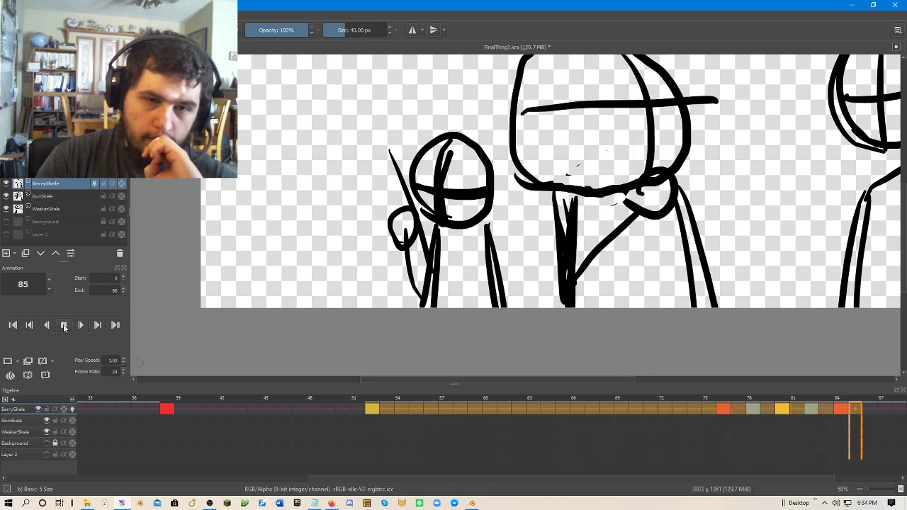
Watch the animation playback with the whole canvas in view, then stop it.
{"action": "scroll", "coordinate": [571, 170], "scroll_direction": "down", "scroll_amount": 4}
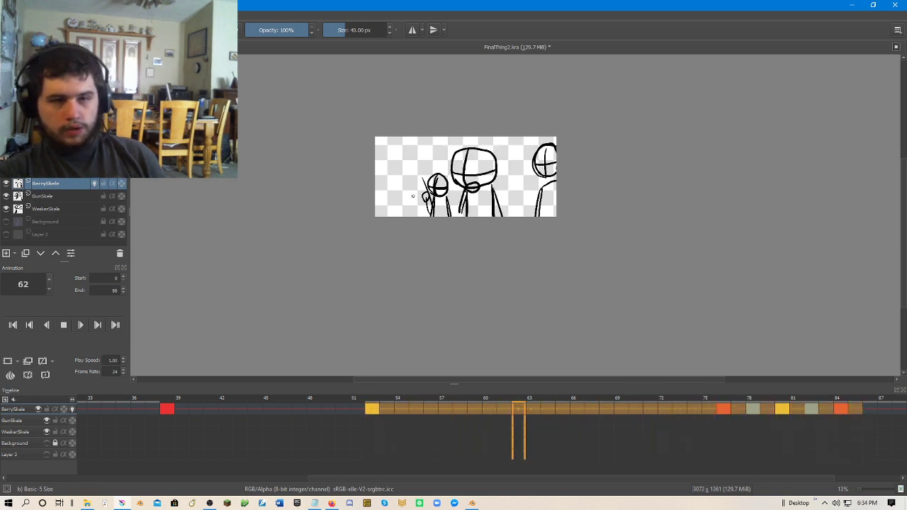
{"action": "scroll", "coordinate": [648, 115], "scroll_direction": "up", "scroll_amount": 3}
{"action": "left_click_drag", "start_coordinate": [386, 236], "coordinate": [547, 168]}
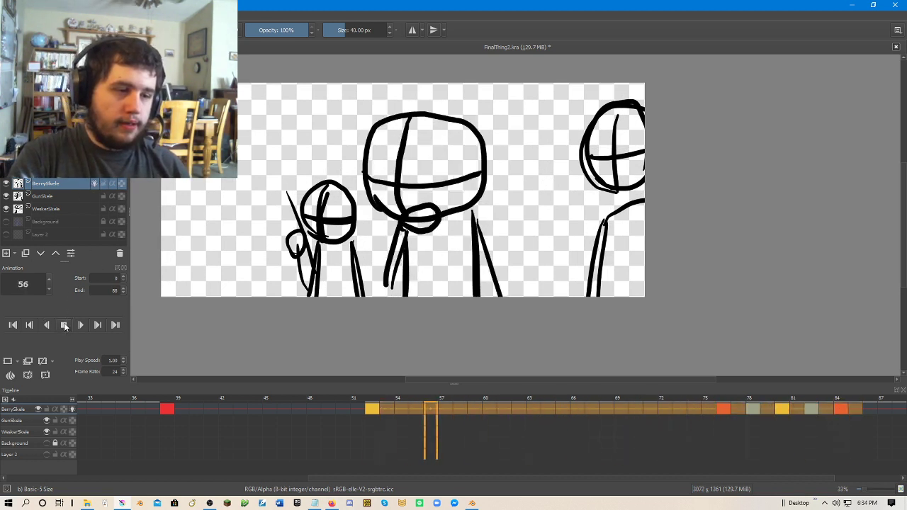
{"action": "left_click", "coordinate": [63, 324]}
Lock the BerrySkele layer and select frame 52 of the WeskerSkele layer.
{"action": "left_click", "coordinate": [103, 183]}
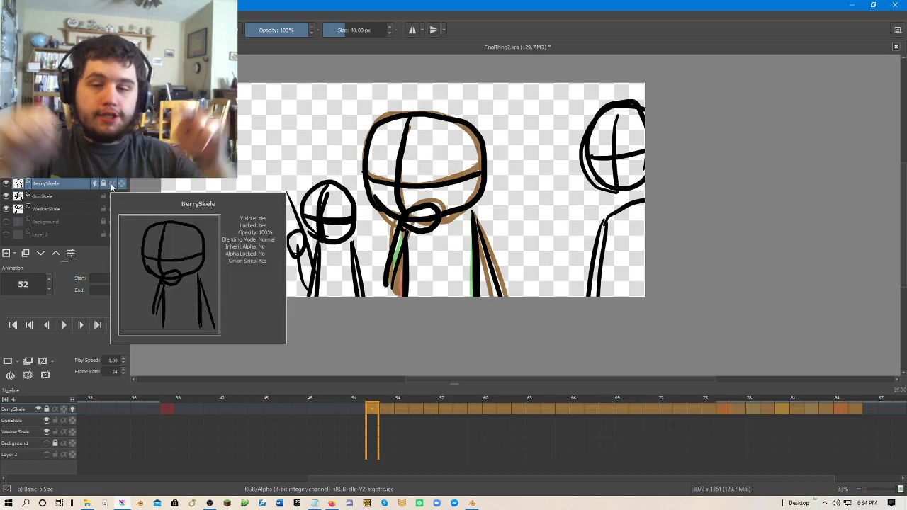
{"action": "left_click", "coordinate": [48, 208]}
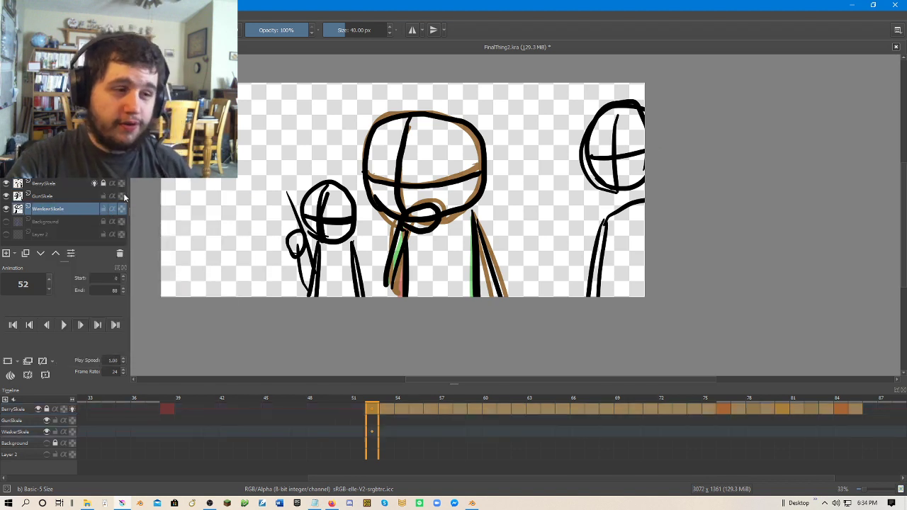
{"action": "scroll", "coordinate": [601, 150], "scroll_direction": "up", "scroll_amount": 2}
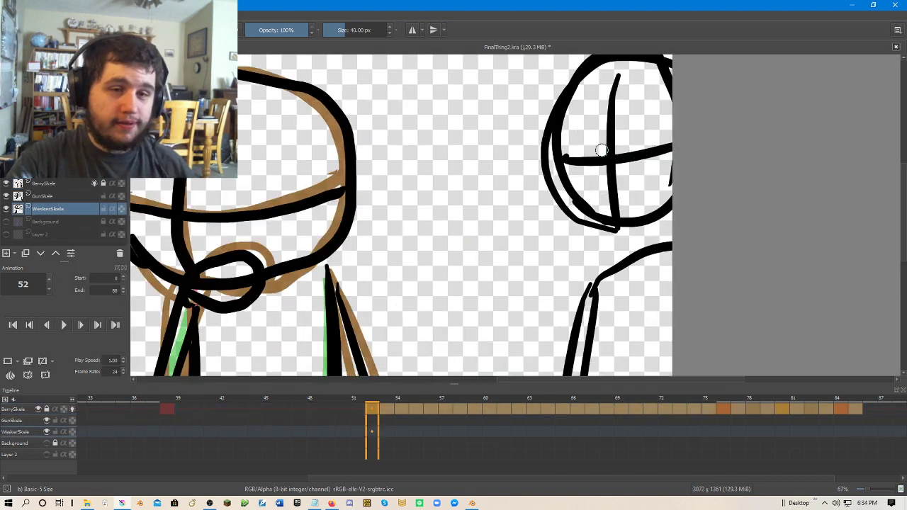
{"action": "left_click", "coordinate": [371, 433]}
{"action": "scroll", "coordinate": [587, 178], "scroll_direction": "down", "scroll_amount": 2}
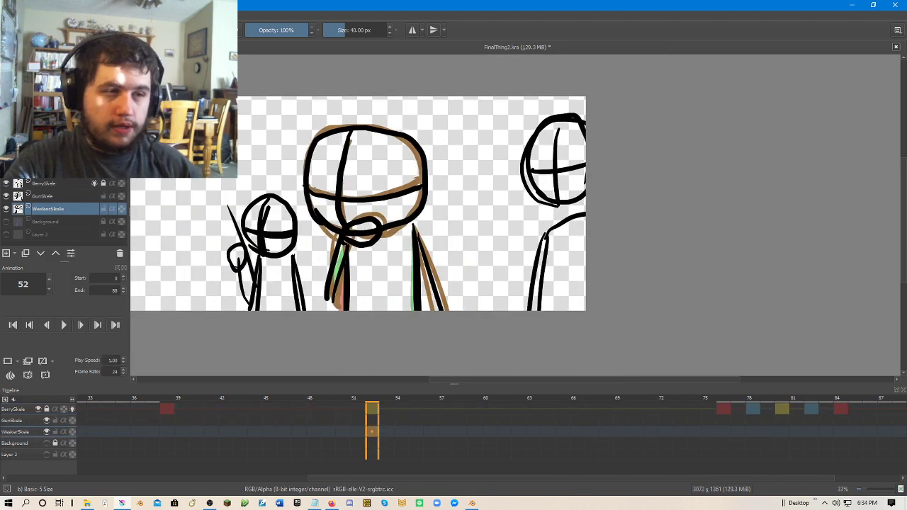
Compare the poses on frames 48 and 52, then clear the right-hand figure's drawing from the WeskerSkele layer.
{"action": "scroll", "coordinate": [591, 206], "scroll_direction": "up", "scroll_amount": 1}
{"action": "key", "text": "Left"}
{"action": "key", "text": "Left"}
{"action": "key", "text": "Left"}
{"action": "key", "text": "Left"}
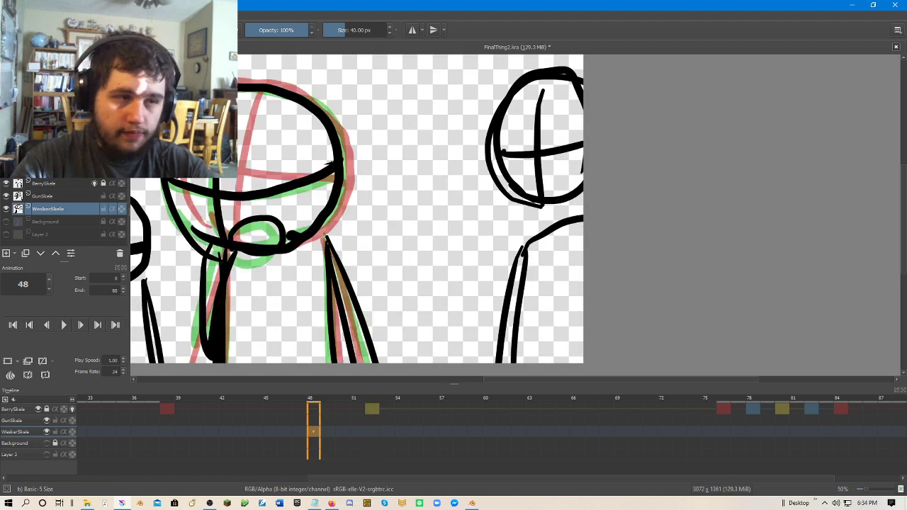
{"action": "key", "text": "alt+e"}
{"action": "key", "text": "Right"}
{"action": "key", "text": "Right"}
{"action": "key", "text": "Right"}
{"action": "key", "text": "Right"}
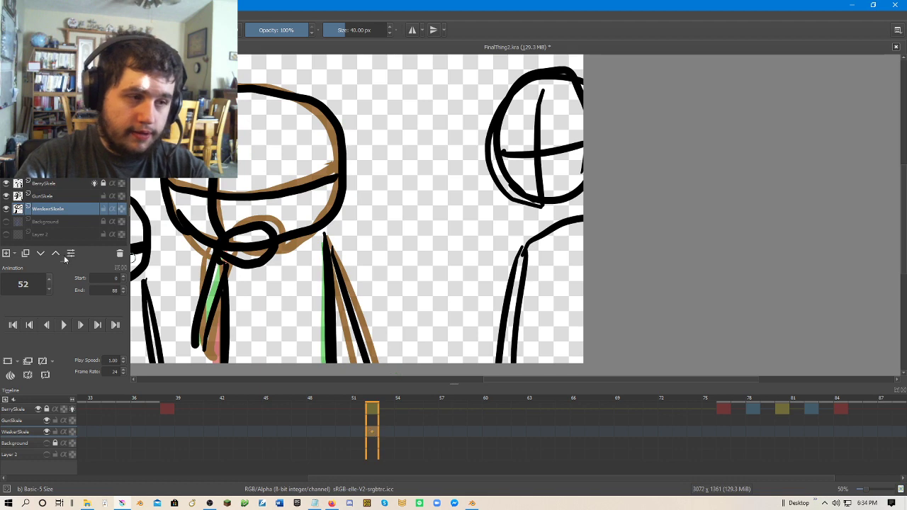
{"action": "key", "text": "Delete"}
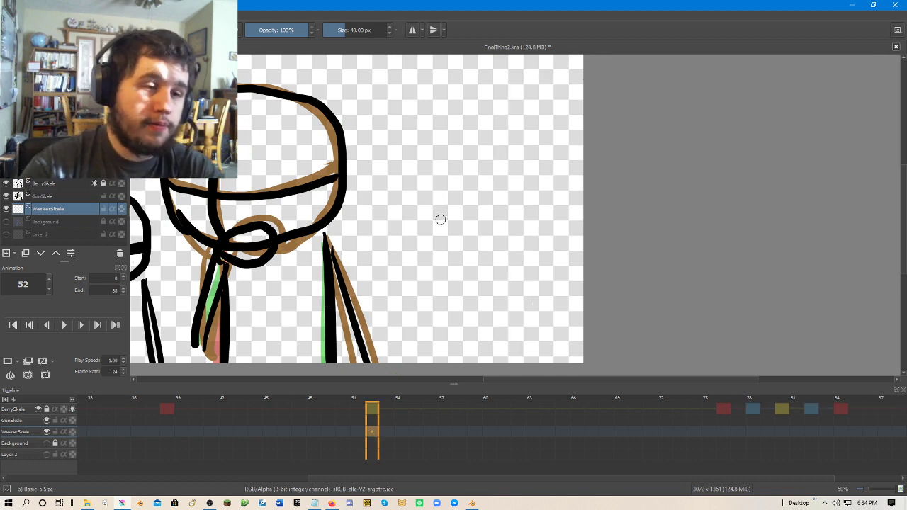
Try to sketch the right-hand figure's head outline with crossed face guidelines on the WeskerSkele layer.
{"action": "scroll", "coordinate": [457, 206], "scroll_direction": "down", "scroll_amount": 1}
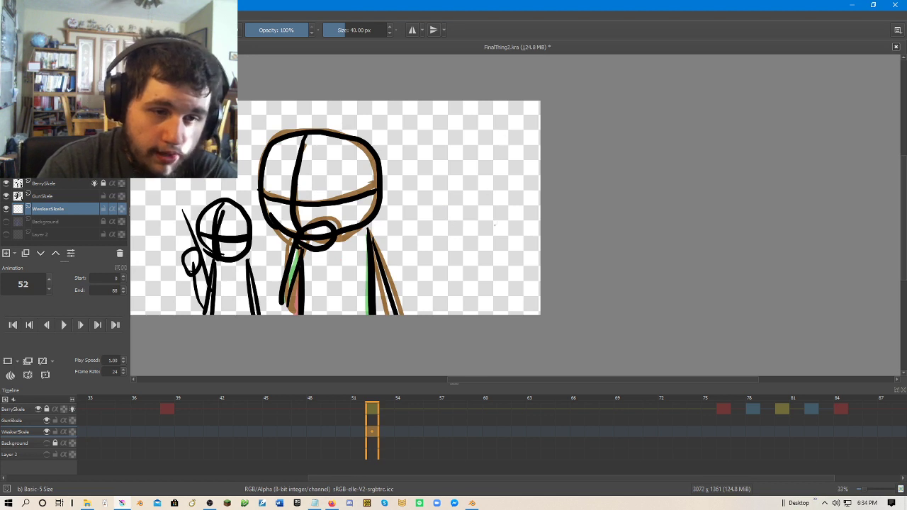
{"action": "mouse_move", "coordinate": [494, 228]}
{"action": "left_mouse_down"}
{"action": "mouse_move", "coordinate": [460, 204]}
{"action": "mouse_move", "coordinate": [520, 124]}
{"action": "left_mouse_up"}
{"action": "key", "text": "ctrl+z"}
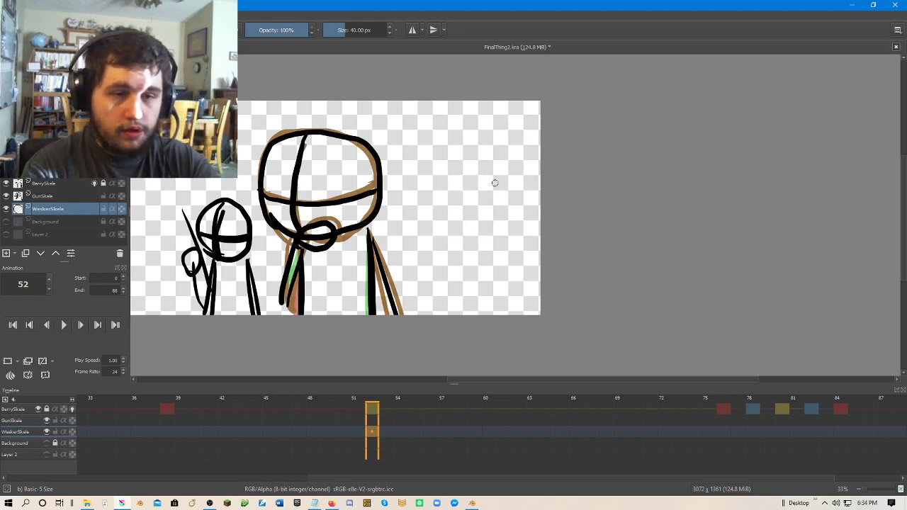
{"action": "mouse_move", "coordinate": [496, 218]}
{"action": "left_mouse_down"}
{"action": "mouse_move", "coordinate": [467, 199]}
{"action": "mouse_move", "coordinate": [541, 132]}
{"action": "mouse_move", "coordinate": [503, 237]}
{"action": "left_mouse_up"}
{"action": "left_click_drag", "start_coordinate": [465, 186], "coordinate": [540, 186]}
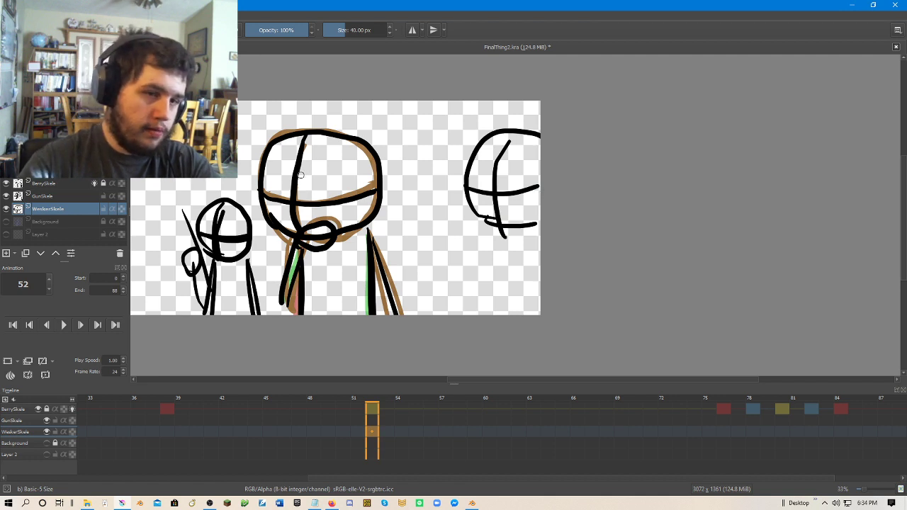
Show the Background layer as a reference and undo the head strokes on the WeskerSkele layer.
{"action": "left_click", "coordinate": [7, 221]}
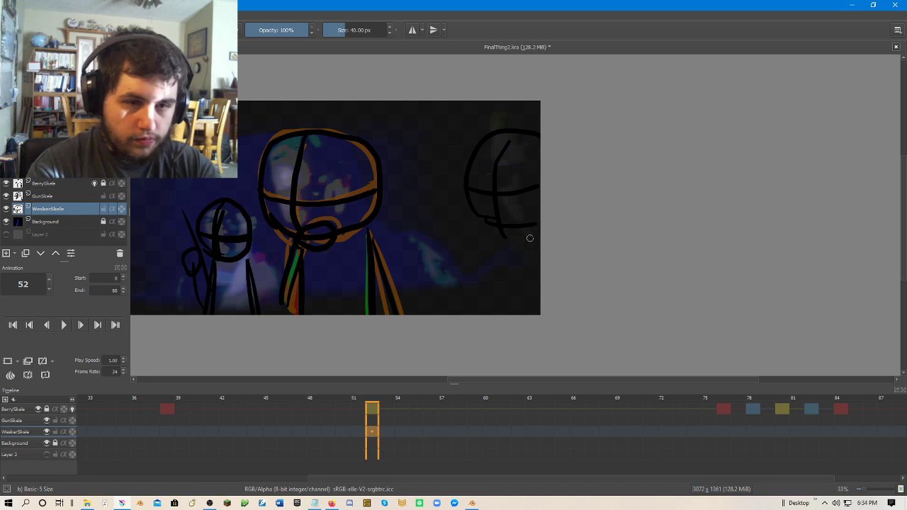
{"action": "key", "text": "ctrl+z"}
{"action": "key", "text": "ctrl+z"}
{"action": "key", "text": "ctrl+z"}
{"action": "key", "text": "ctrl+z"}
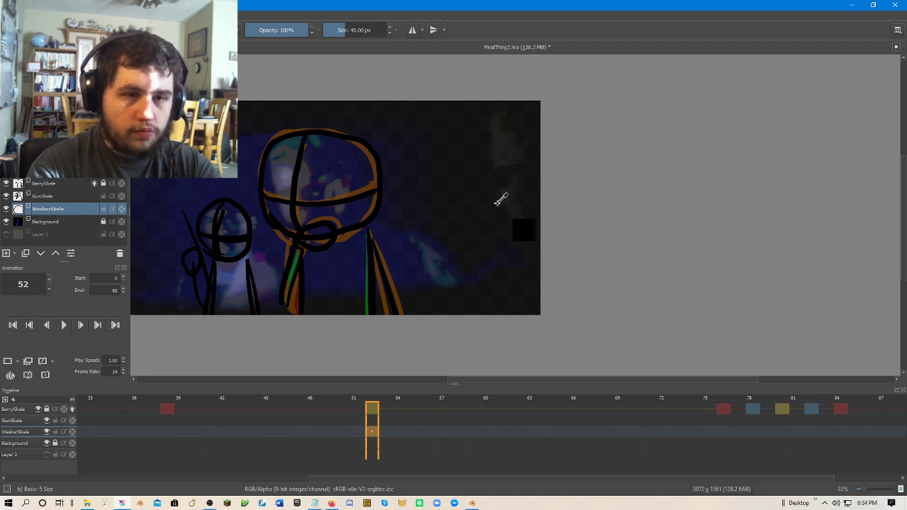
{"action": "mouse_move", "coordinate": [489, 222]}
{"action": "left_mouse_down"}
{"action": "mouse_move", "coordinate": [464, 150]}
{"action": "mouse_move", "coordinate": [542, 136]}
{"action": "left_mouse_up"}
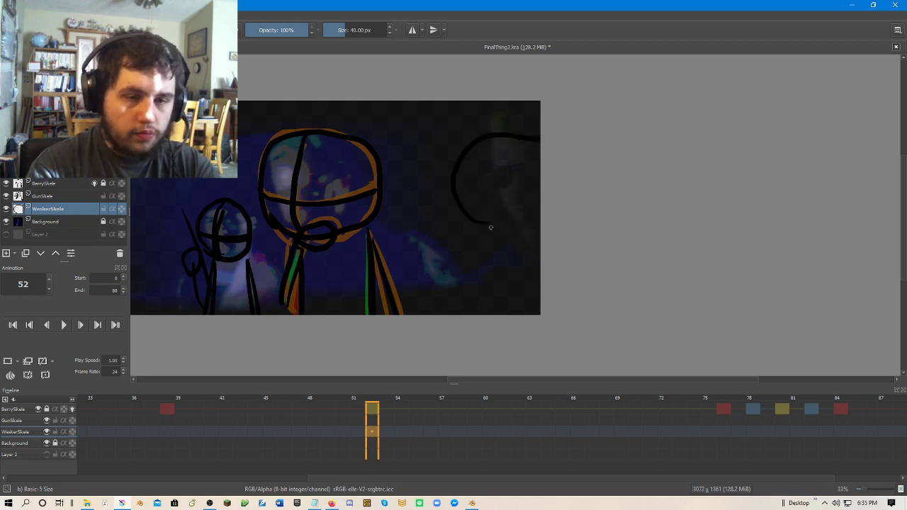
{"action": "key", "text": "ctrl+z"}
{"action": "key", "text": "ctrl+z"}
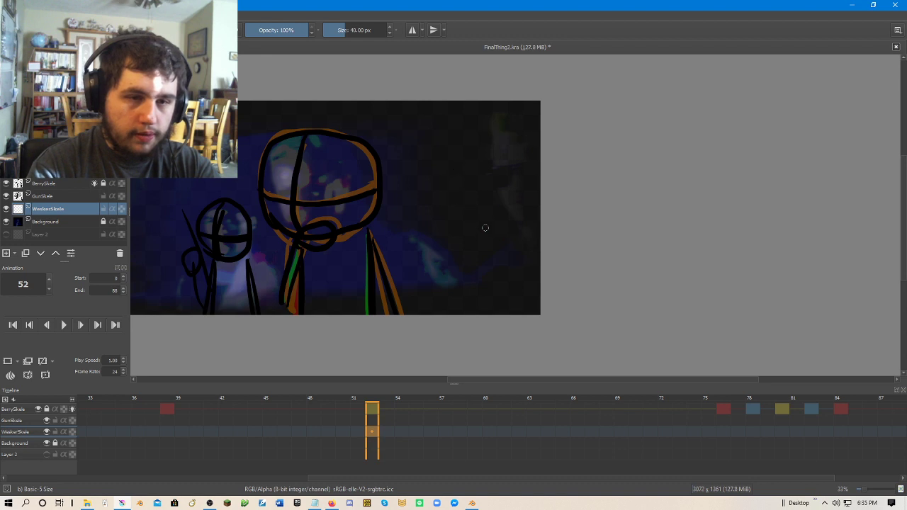
Sketch the right-hand figure's round head, crossed face guidelines and two body lines over the background reference, then hide the Background layer.
{"action": "mouse_move", "coordinate": [482, 228]}
{"action": "left_mouse_down"}
{"action": "mouse_move", "coordinate": [551, 178]}
{"action": "mouse_move", "coordinate": [498, 231]}
{"action": "left_mouse_up"}
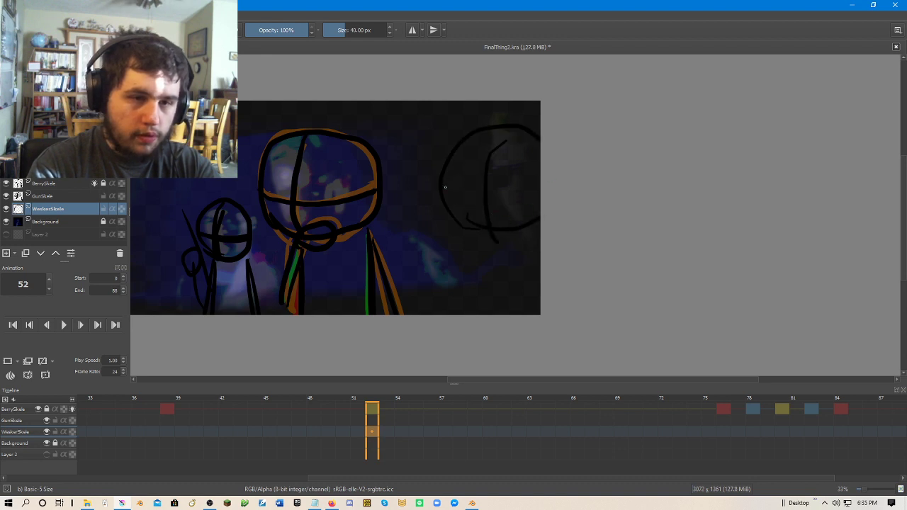
{"action": "left_click_drag", "start_coordinate": [444, 188], "coordinate": [540, 206]}
{"action": "left_click_drag", "start_coordinate": [476, 227], "coordinate": [471, 315]}
{"action": "left_click_drag", "start_coordinate": [517, 231], "coordinate": [533, 316]}
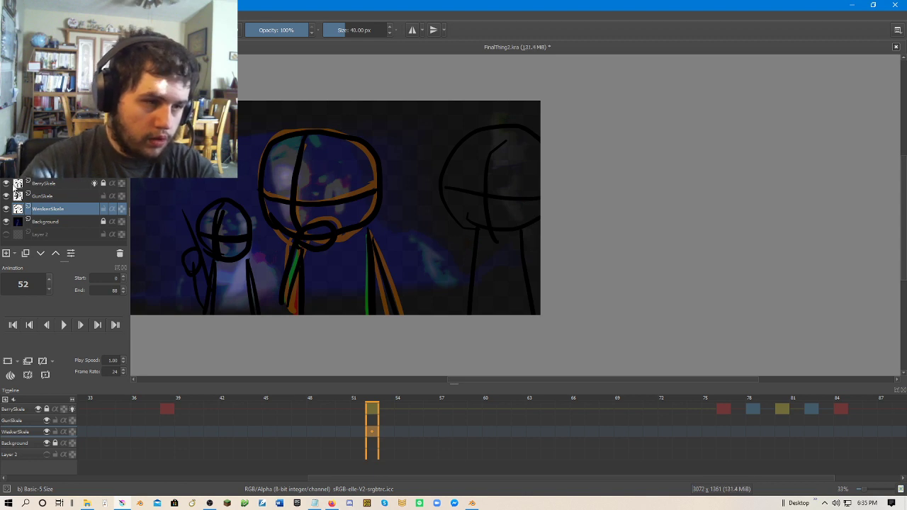
{"action": "left_click", "coordinate": [6, 222]}
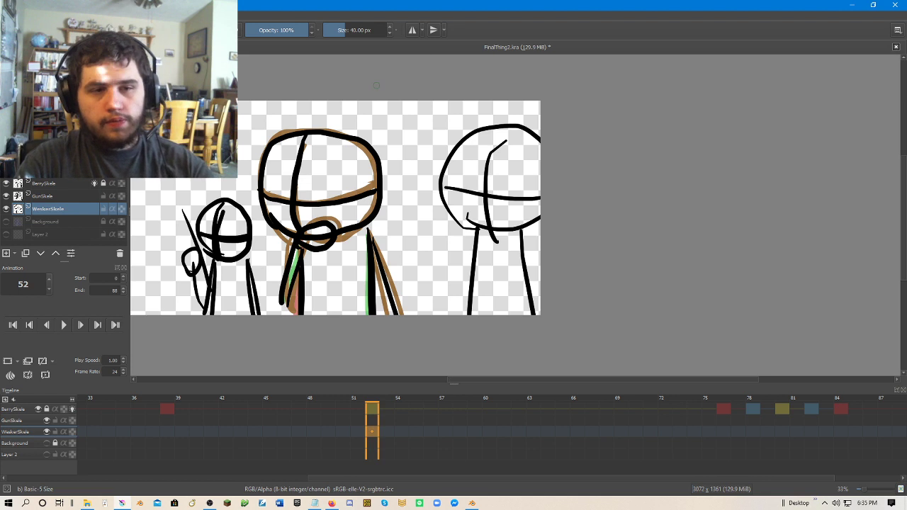
Draw the outer arm lines on both sides of the right-hand figure, alongside its body lines.
{"action": "scroll", "coordinate": [435, 196], "scroll_direction": "up", "scroll_amount": 3}
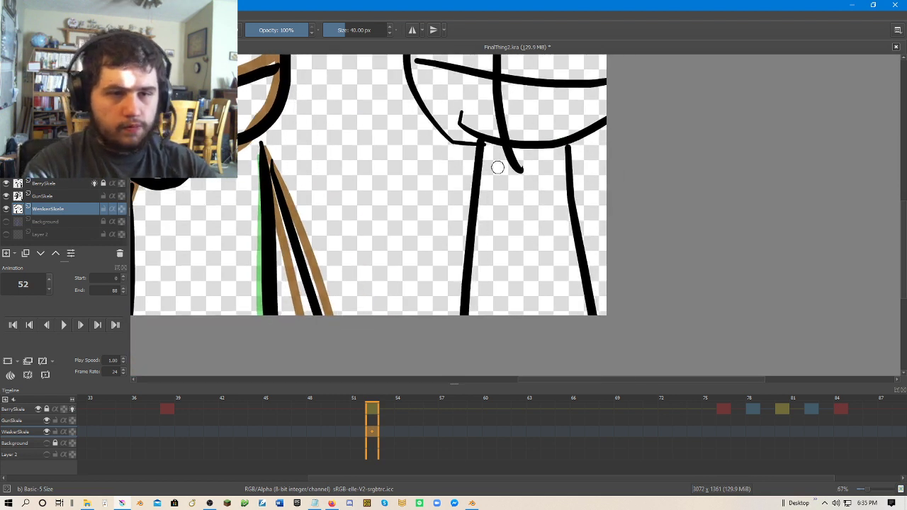
{"action": "left_click_drag", "start_coordinate": [476, 146], "coordinate": [448, 314]}
{"action": "left_click_drag", "start_coordinate": [574, 149], "coordinate": [611, 291]}
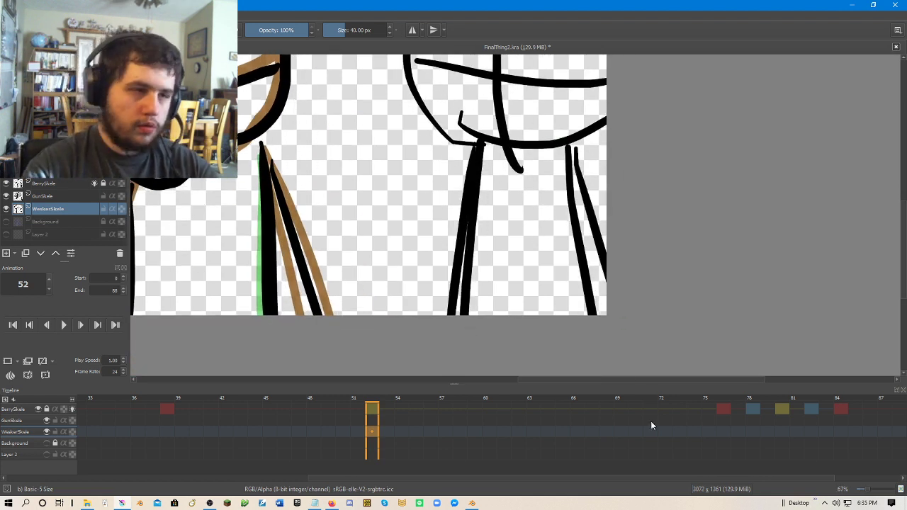
{"action": "scroll", "coordinate": [452, 272], "scroll_direction": "down", "scroll_amount": 3}
{"action": "left_click_drag", "start_coordinate": [454, 265], "coordinate": [517, 266]}
{"action": "scroll", "coordinate": [512, 268], "scroll_direction": "up", "scroll_amount": 1}
{"action": "left_click_drag", "start_coordinate": [418, 269], "coordinate": [444, 268]}
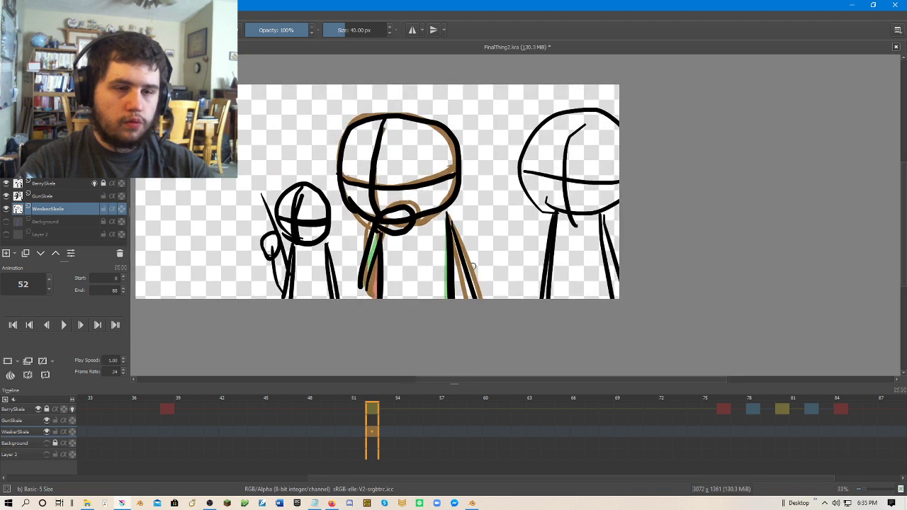
{"action": "scroll", "coordinate": [474, 266], "scroll_direction": "up", "scroll_amount": 1}
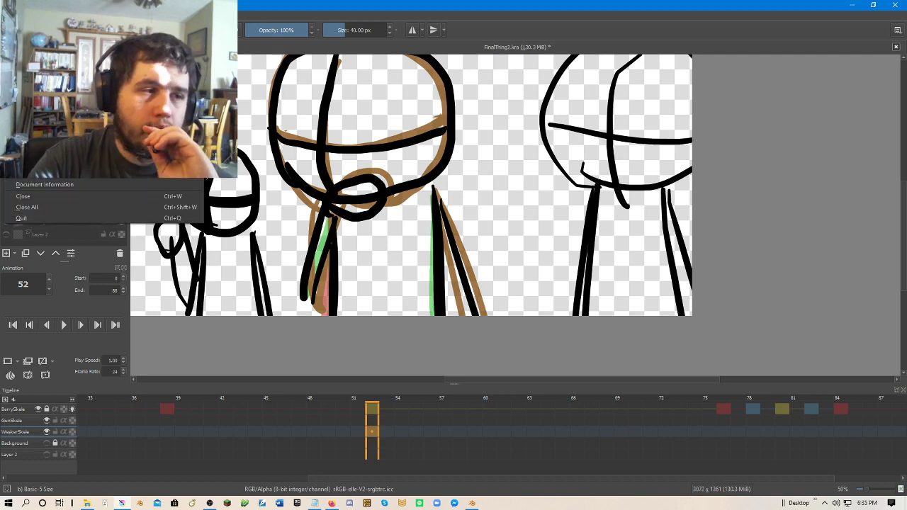
Save a copy of the document as FinalThing3.kra in the REanimate folder.
{"action": "key", "text": "ctrl+shift+s"}
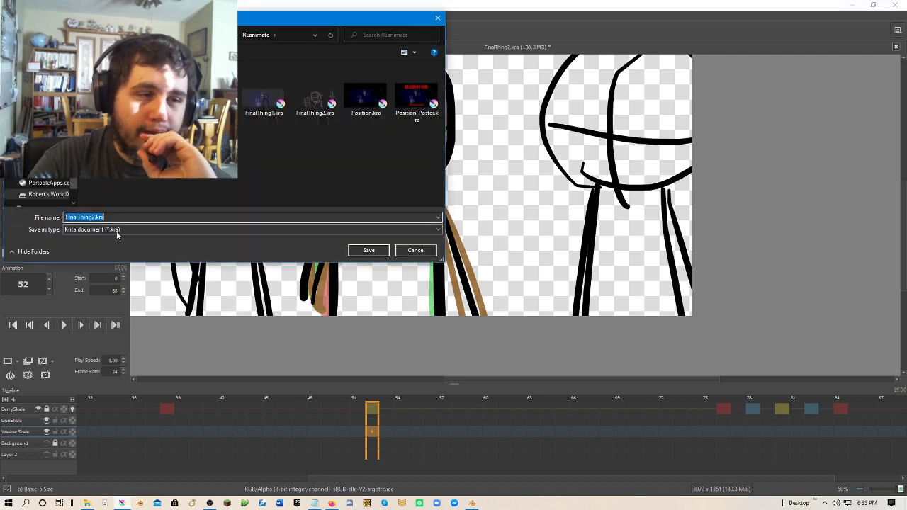
{"action": "left_click", "coordinate": [97, 216]}
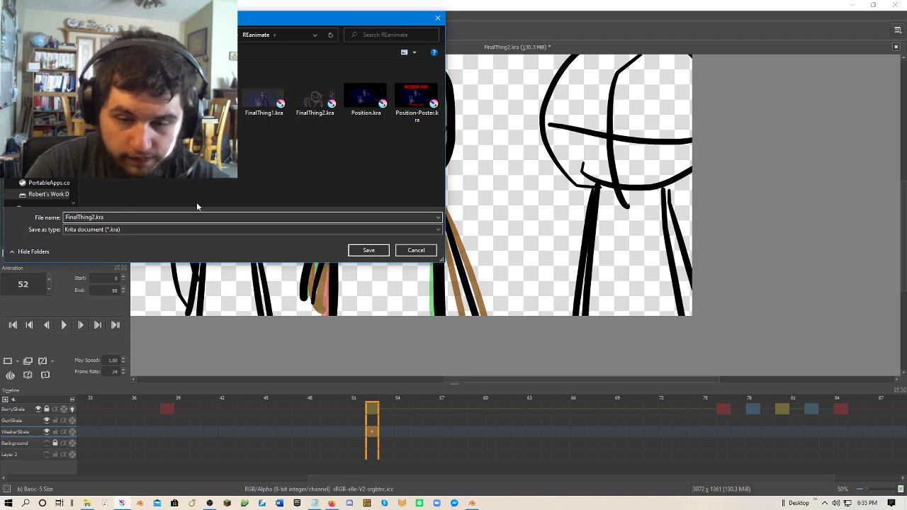
{"action": "key", "text": "BackSpace"}
{"action": "type", "text": "3"}
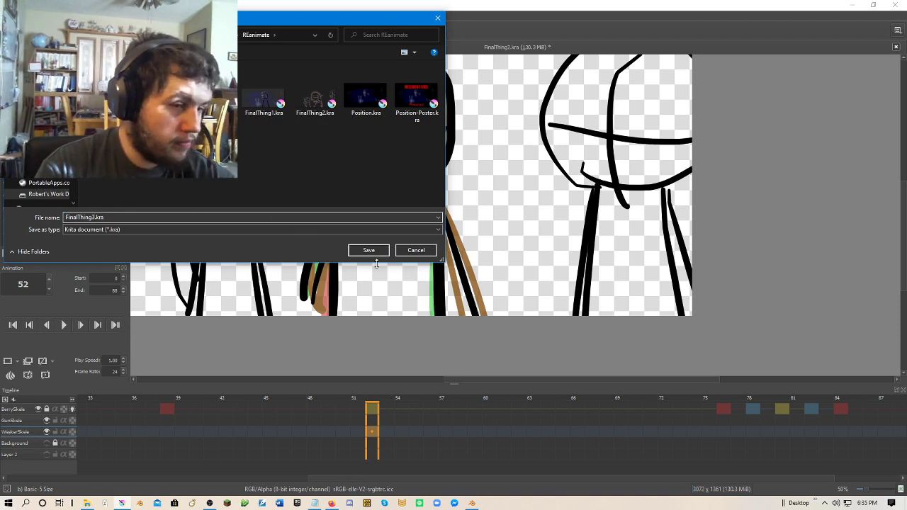
{"action": "left_click", "coordinate": [368, 251]}
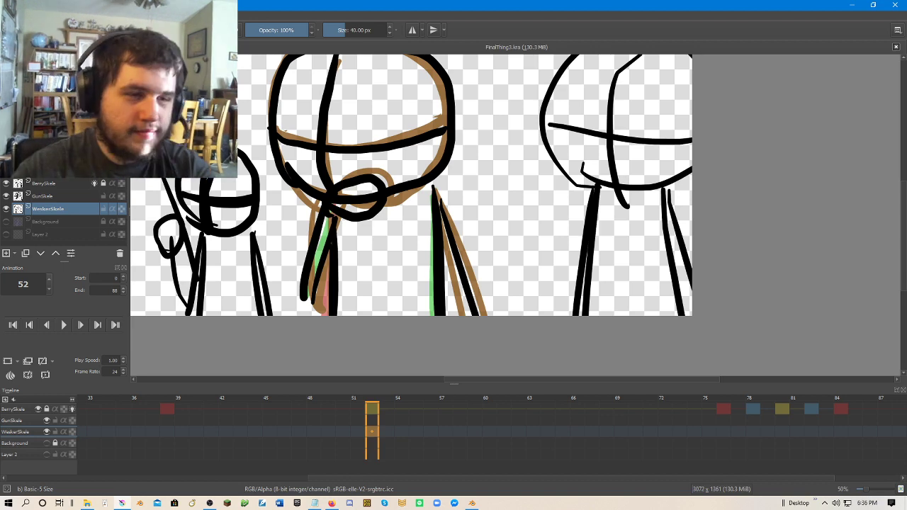
Add a new paint layer named WhoSkele and place it directly below the WeskerSkele layer.
{"action": "scroll", "coordinate": [550, 205], "scroll_direction": "down", "scroll_amount": 3}
{"action": "scroll", "coordinate": [518, 141], "scroll_direction": "up", "scroll_amount": 3}
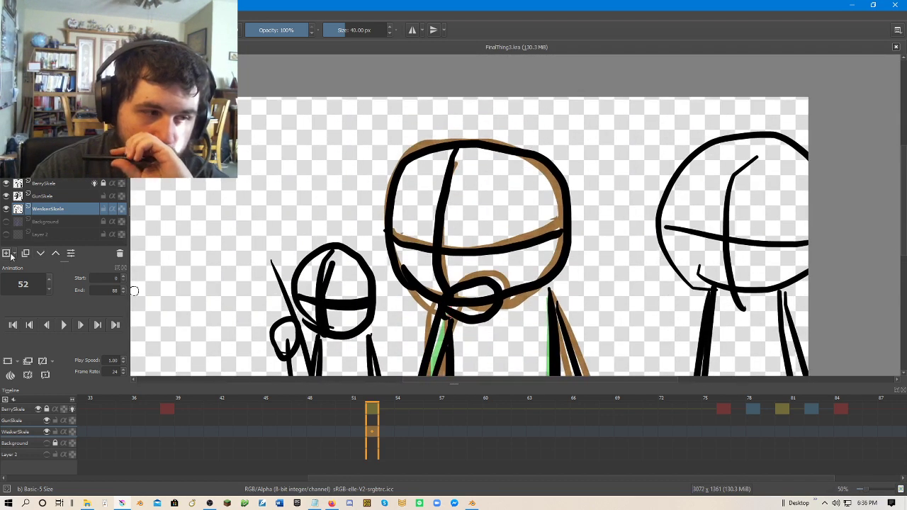
{"action": "scroll", "coordinate": [496, 198], "scroll_direction": "down", "scroll_amount": 2}
{"action": "left_click_drag", "start_coordinate": [502, 186], "coordinate": [459, 159]}
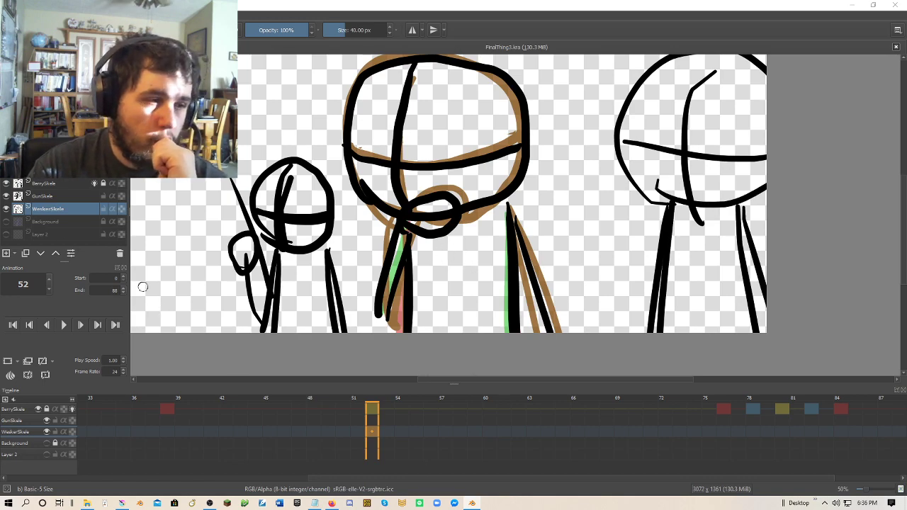
{"action": "left_click", "coordinate": [8, 254]}
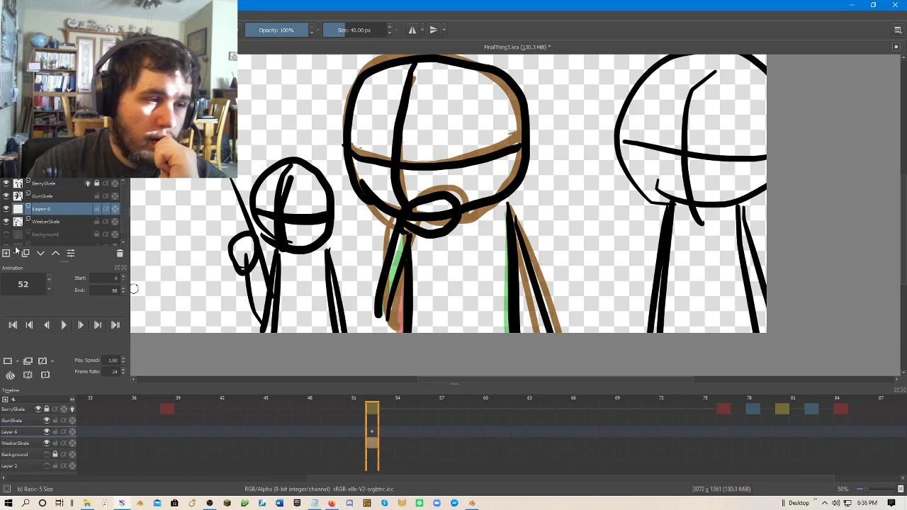
{"action": "double_click", "coordinate": [59, 208]}
{"action": "type", "text": "WhoSk"}
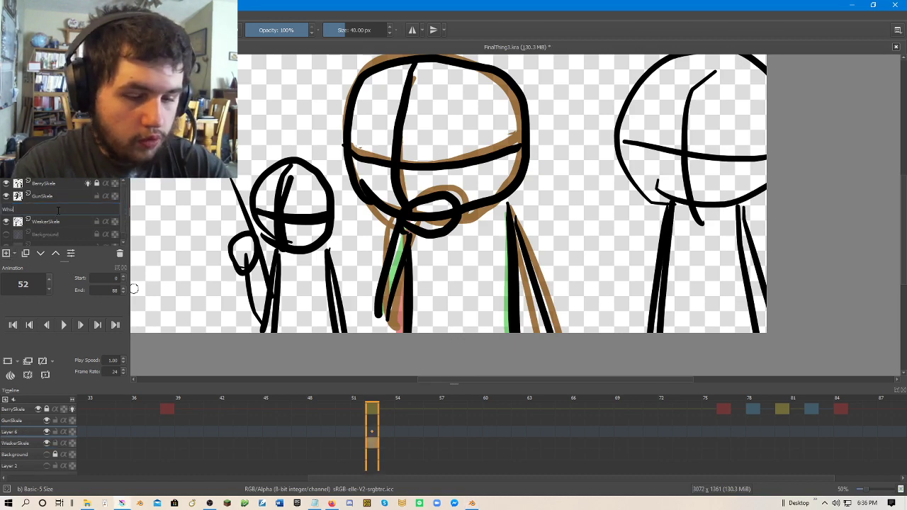
{"action": "type", "text": "ele"}
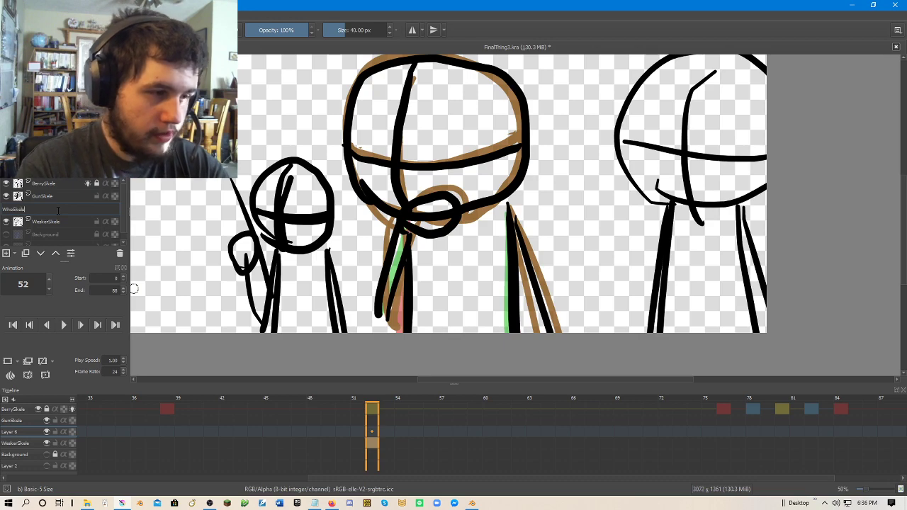
{"action": "key", "text": "Return"}
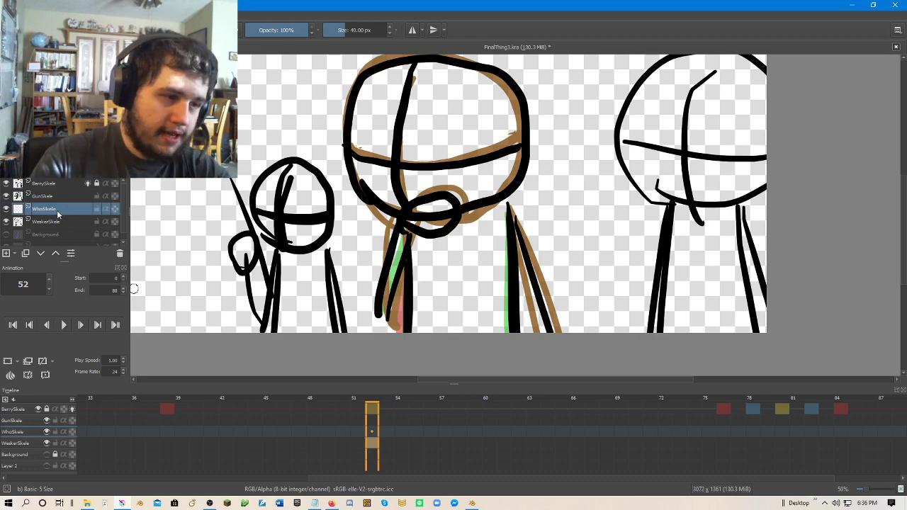
{"action": "left_click_drag", "start_coordinate": [57, 209], "coordinate": [58, 228]}
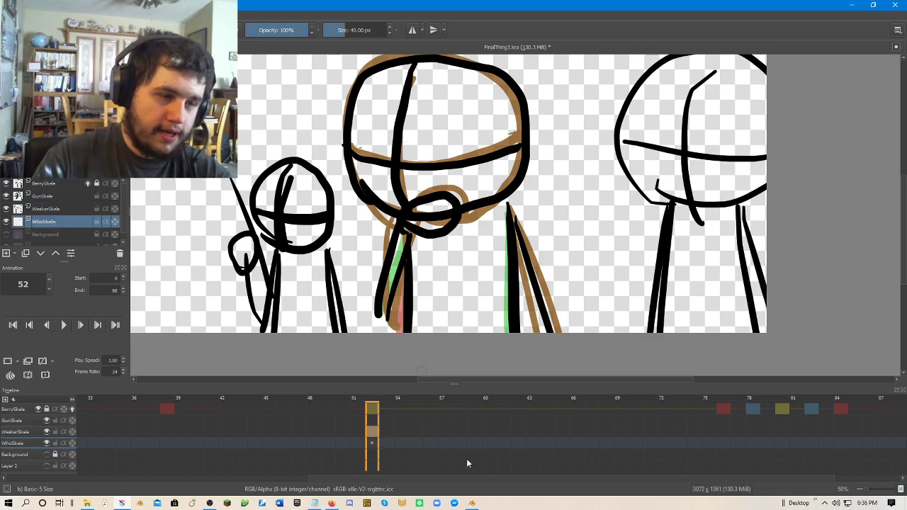
Lock the GunSkele and WeskerSkele layers and turn off BerrySkele's onion skins, with WhoSkele as the active layer.
{"action": "left_click", "coordinate": [358, 440]}
{"action": "left_click", "coordinate": [371, 442]}
{"action": "left_click", "coordinate": [99, 197]}
{"action": "left_click", "coordinate": [97, 211]}
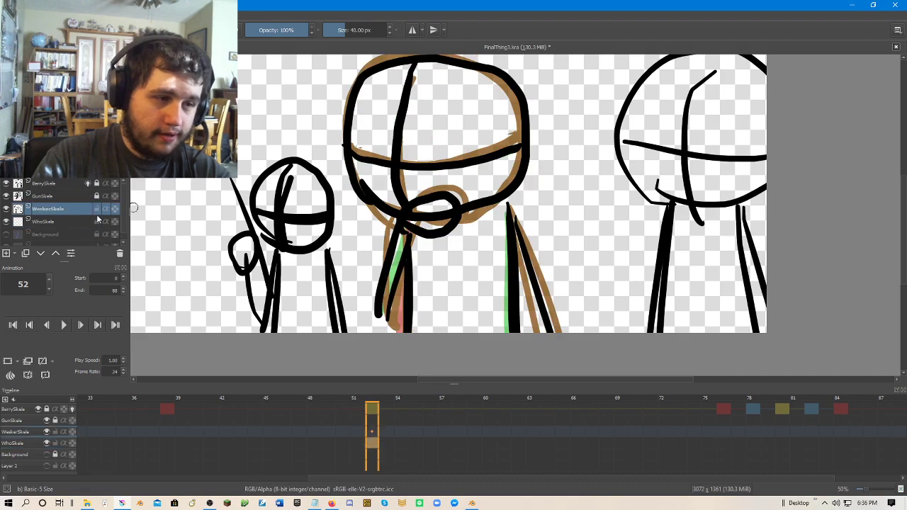
{"action": "left_click", "coordinate": [80, 221]}
{"action": "left_click_drag", "start_coordinate": [578, 286], "coordinate": [489, 281]}
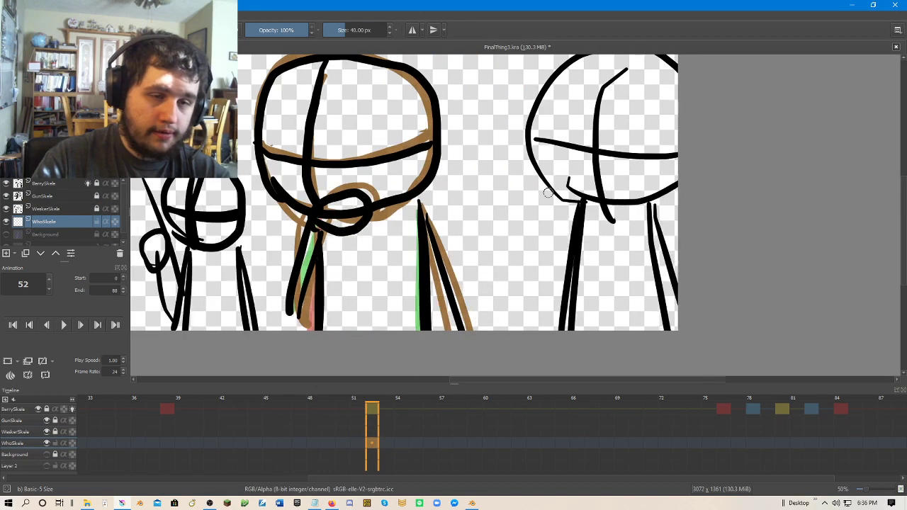
{"action": "left_click_drag", "start_coordinate": [549, 193], "coordinate": [517, 229]}
{"action": "left_click", "coordinate": [88, 183]}
{"action": "scroll", "coordinate": [470, 241], "scroll_direction": "up", "scroll_amount": 1}
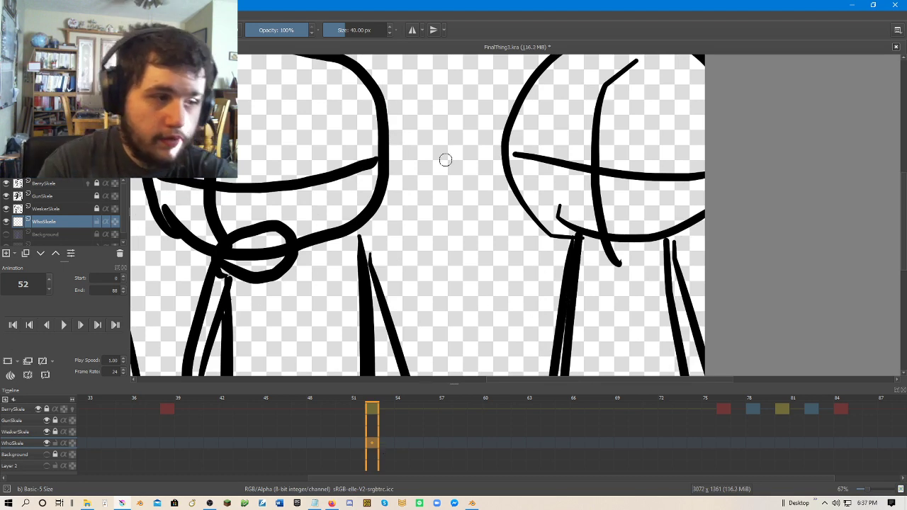
Create a blank keyframe with a red colour label at frame 52 of the WhoSkele layer.
{"action": "right_click", "coordinate": [376, 446]}
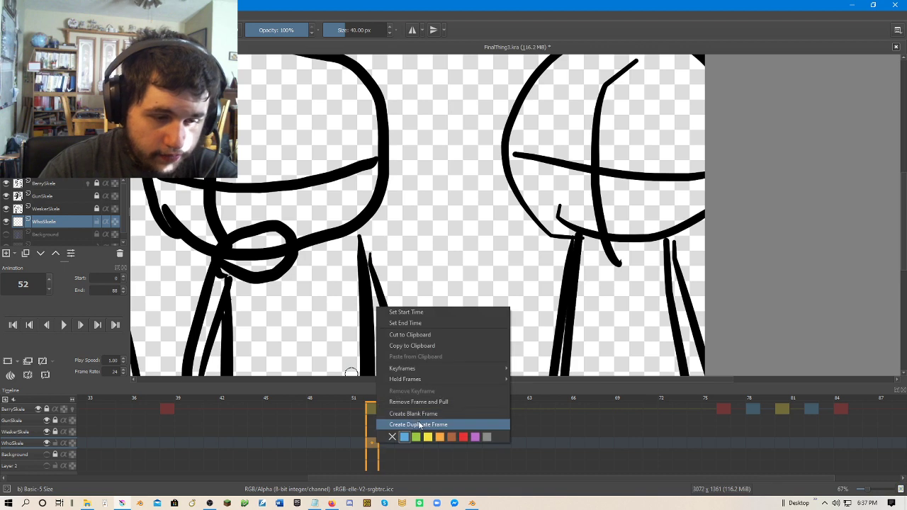
{"action": "left_click", "coordinate": [460, 436]}
{"action": "right_click", "coordinate": [376, 445]}
{"action": "left_click", "coordinate": [413, 413]}
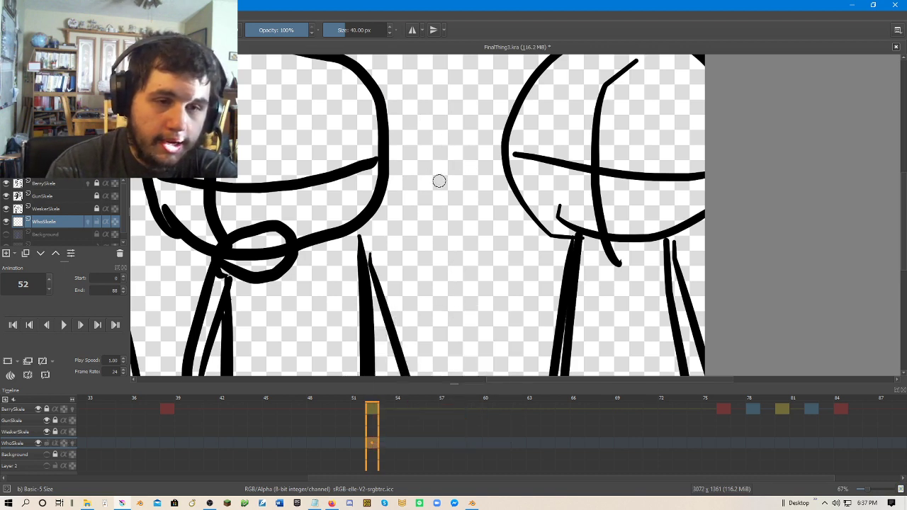
Try sketching a round head with crossed face guidelines, body lines and arm lines between the two large figures.
{"action": "mouse_move", "coordinate": [423, 223]}
{"action": "left_mouse_down"}
{"action": "mouse_move", "coordinate": [559, 148]}
{"action": "mouse_move", "coordinate": [436, 234]}
{"action": "mouse_move", "coordinate": [389, 195]}
{"action": "left_mouse_up"}
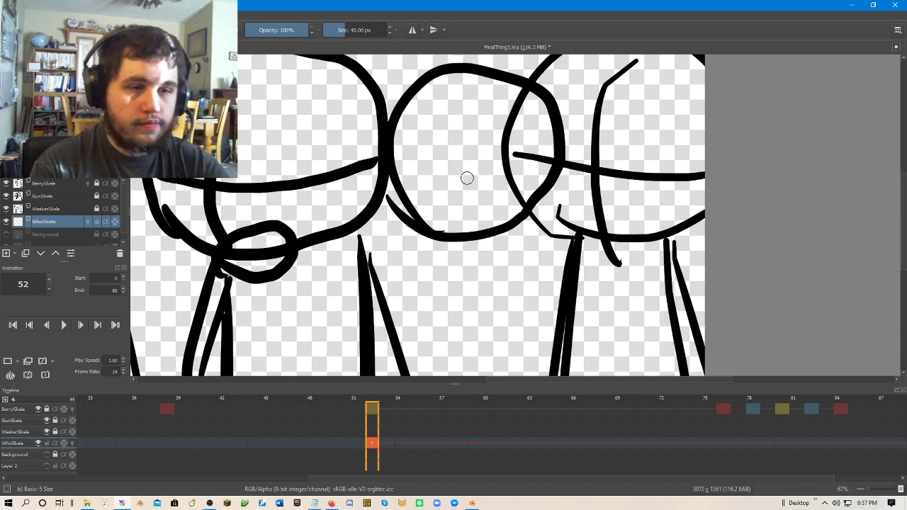
{"action": "key", "text": "ctrl+z"}
{"action": "mouse_move", "coordinate": [433, 234]}
{"action": "left_mouse_down"}
{"action": "mouse_move", "coordinate": [383, 188]}
{"action": "mouse_move", "coordinate": [474, 219]}
{"action": "mouse_move", "coordinate": [408, 208]}
{"action": "left_mouse_up"}
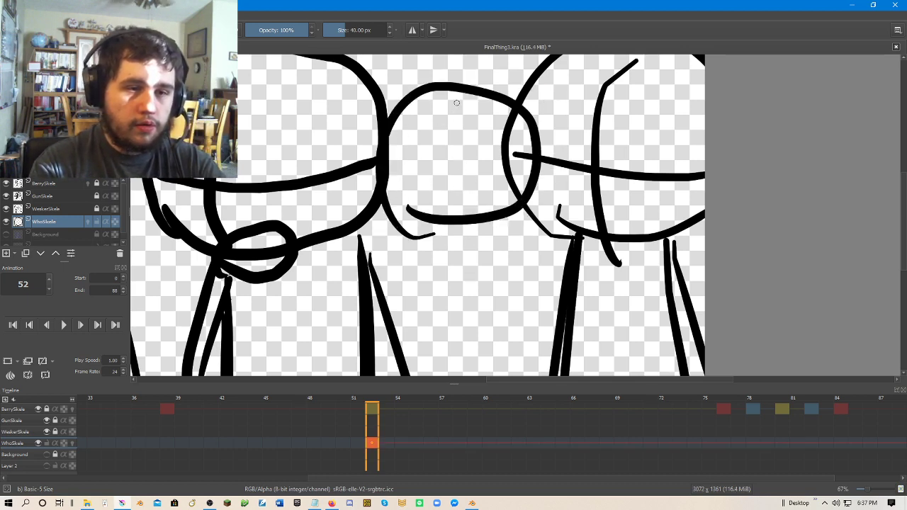
{"action": "left_click_drag", "start_coordinate": [457, 103], "coordinate": [445, 233]}
{"action": "left_click_drag", "start_coordinate": [393, 164], "coordinate": [504, 167]}
{"action": "left_click_drag", "start_coordinate": [425, 227], "coordinate": [420, 375]}
{"action": "left_click_drag", "start_coordinate": [497, 222], "coordinate": [533, 374]}
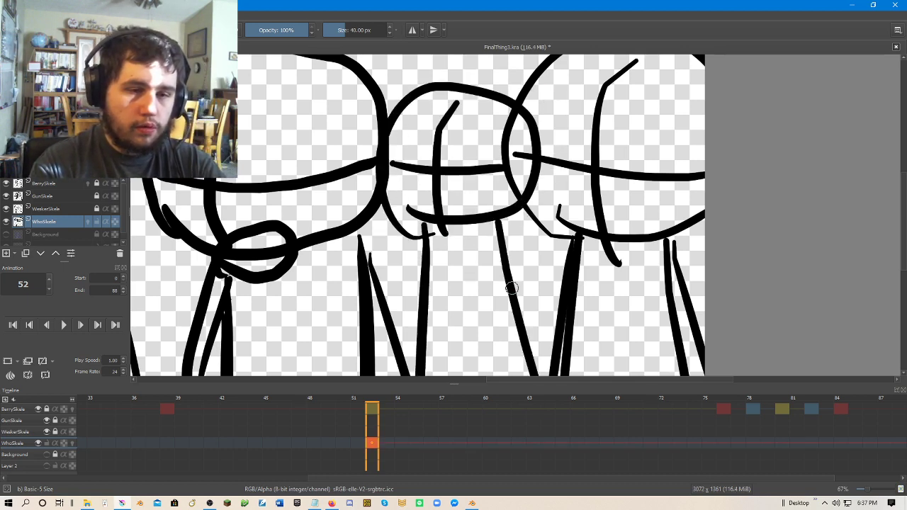
{"action": "left_click_drag", "start_coordinate": [509, 220], "coordinate": [578, 357]}
{"action": "left_click_drag", "start_coordinate": [423, 226], "coordinate": [406, 364]}
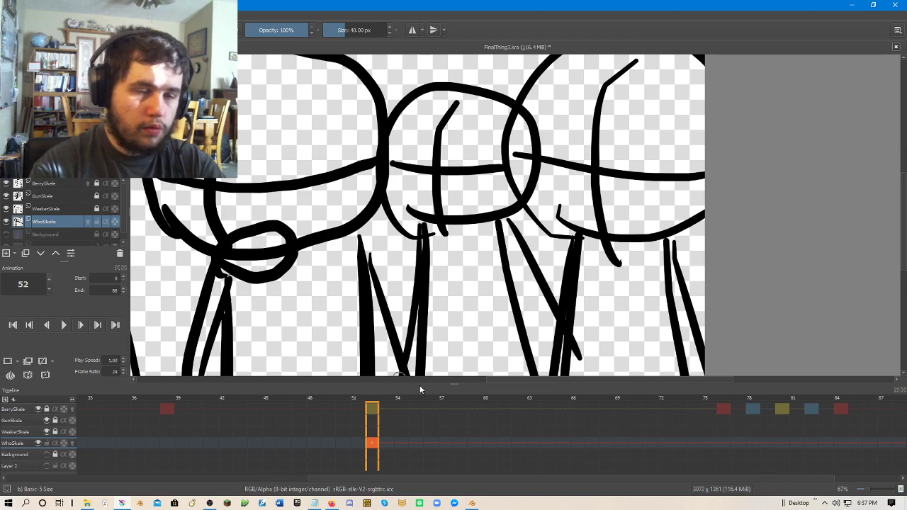
Undo the new figure's head, guidelines, body and arm lines, along with the stray strokes drawn while restarting.
{"action": "scroll", "coordinate": [523, 297], "scroll_direction": "down", "scroll_amount": 4}
{"action": "key", "text": "plus"}
{"action": "key", "text": "plus"}
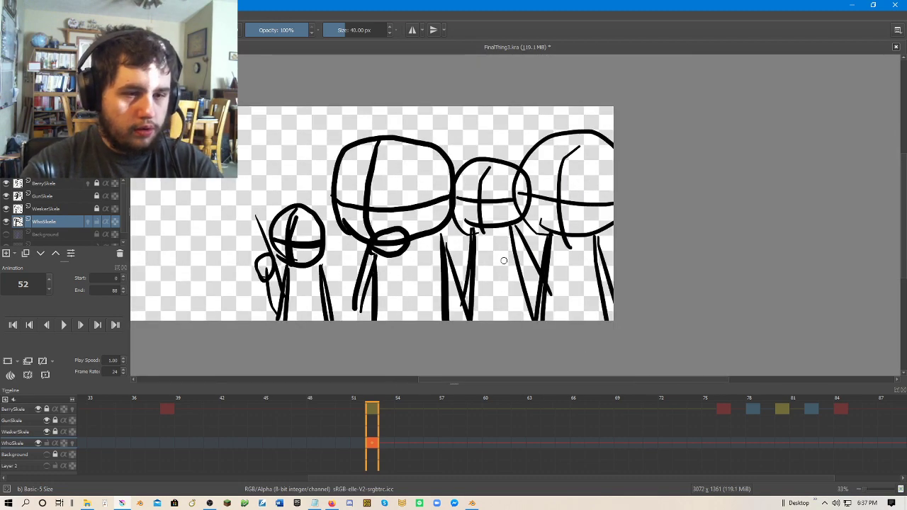
{"action": "key", "text": "ctrl+z"}
{"action": "key", "text": "ctrl+z"}
{"action": "key", "text": "ctrl+z"}
{"action": "key", "text": "ctrl+z"}
{"action": "key", "text": "ctrl+z"}
{"action": "key", "text": "ctrl+z"}
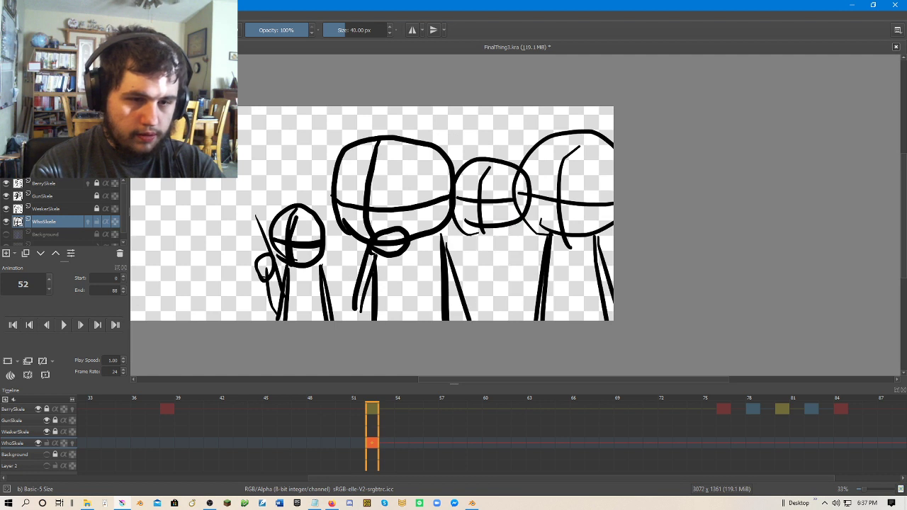
{"action": "mouse_move", "coordinate": [479, 255]}
{"action": "left_mouse_down"}
{"action": "mouse_move", "coordinate": [455, 236]}
{"action": "mouse_move", "coordinate": [530, 236]}
{"action": "mouse_move", "coordinate": [467, 237]}
{"action": "left_mouse_up"}
{"action": "key", "text": "ctrl+z"}
{"action": "left_click_drag", "start_coordinate": [343, 210], "coordinate": [560, 228]}
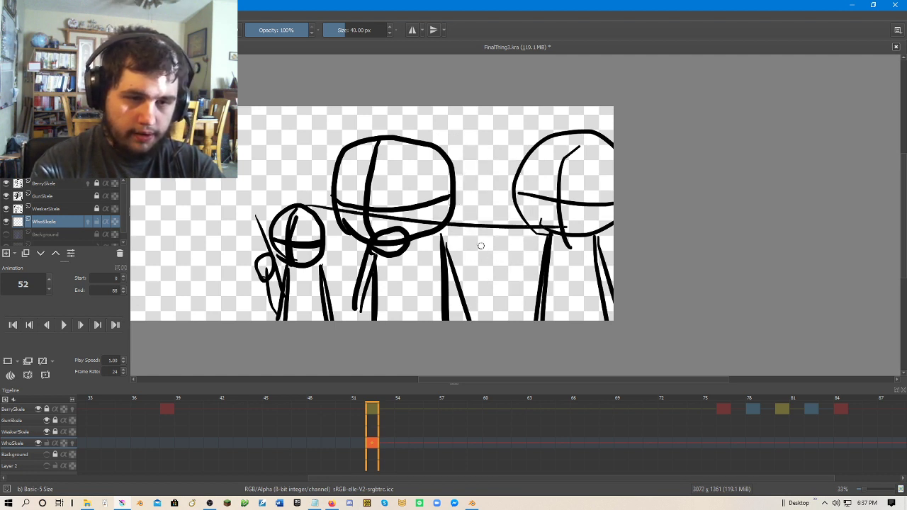
{"action": "key", "text": "ctrl+z"}
Sketch a smaller, lower figure between the two large ones, with a round head, crossed face guidelines, body and arm lines.
{"action": "mouse_move", "coordinate": [465, 248]}
{"action": "left_mouse_down"}
{"action": "mouse_move", "coordinate": [519, 256]}
{"action": "mouse_move", "coordinate": [524, 227]}
{"action": "left_mouse_up"}
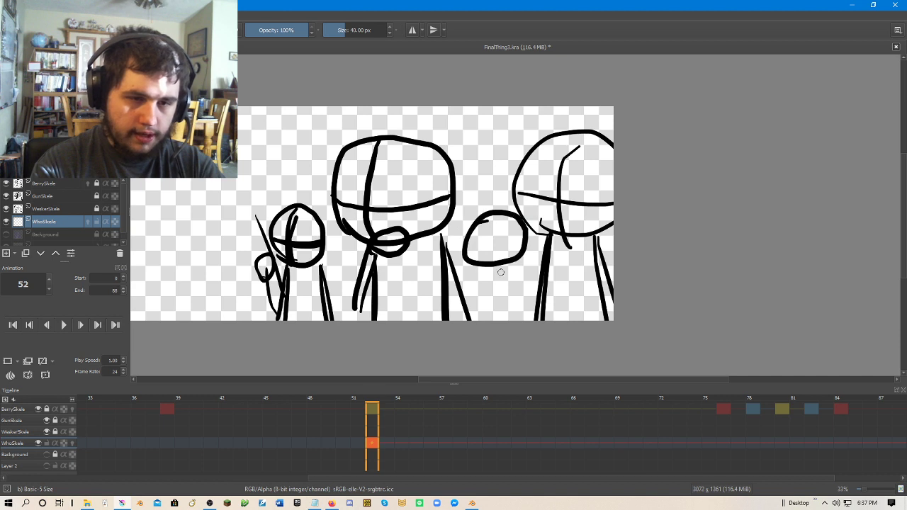
{"action": "scroll", "coordinate": [481, 230], "scroll_direction": "up", "scroll_amount": 3}
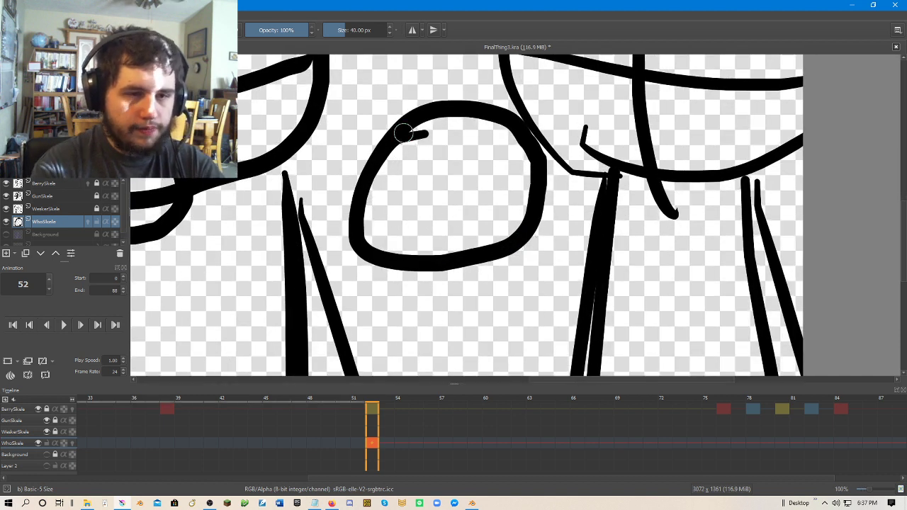
{"action": "left_click_drag", "start_coordinate": [420, 134], "coordinate": [423, 256]}
{"action": "mouse_move", "coordinate": [371, 186]}
{"action": "left_mouse_down"}
{"action": "mouse_move", "coordinate": [447, 198]}
{"action": "mouse_move", "coordinate": [526, 194]}
{"action": "left_mouse_up"}
{"action": "left_click_drag", "start_coordinate": [406, 270], "coordinate": [427, 376]}
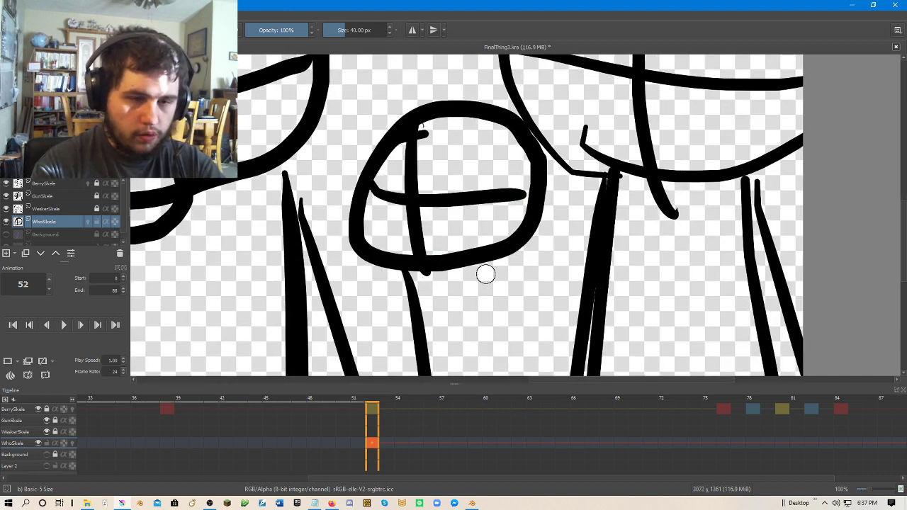
{"action": "mouse_move", "coordinate": [494, 258]}
{"action": "left_mouse_down"}
{"action": "mouse_move", "coordinate": [526, 350]}
{"action": "mouse_move", "coordinate": [531, 273]}
{"action": "mouse_move", "coordinate": [620, 358]}
{"action": "left_mouse_up"}
{"action": "left_click_drag", "start_coordinate": [409, 272], "coordinate": [392, 376]}
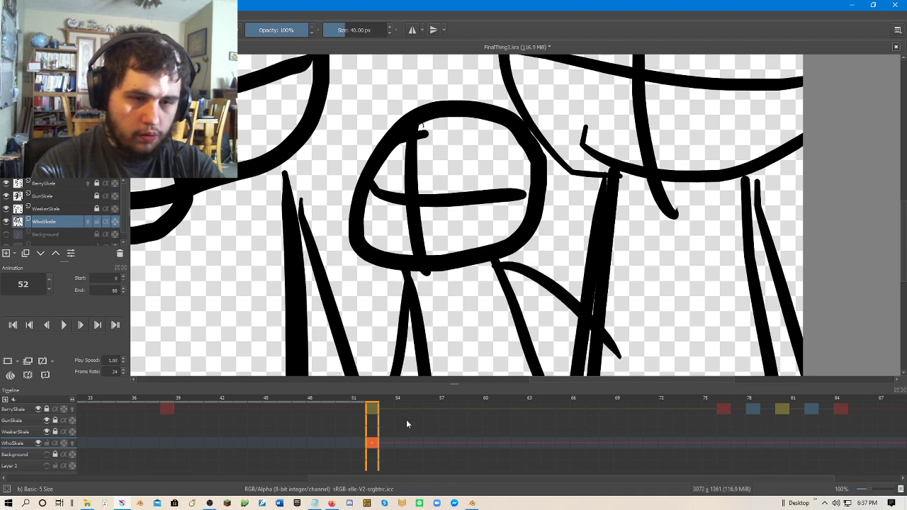
Create a blank keyframe at frame 53 of WhoSkele and turn on that layer's onion skins.
{"action": "scroll", "coordinate": [450, 347], "scroll_direction": "down", "scroll_amount": 3}
{"action": "left_click_drag", "start_coordinate": [553, 234], "coordinate": [567, 200]}
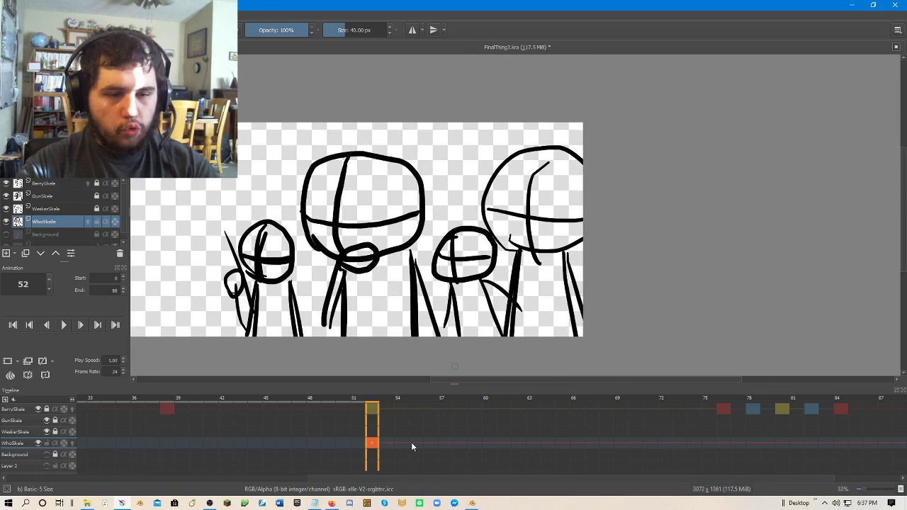
{"action": "right_click", "coordinate": [389, 445]}
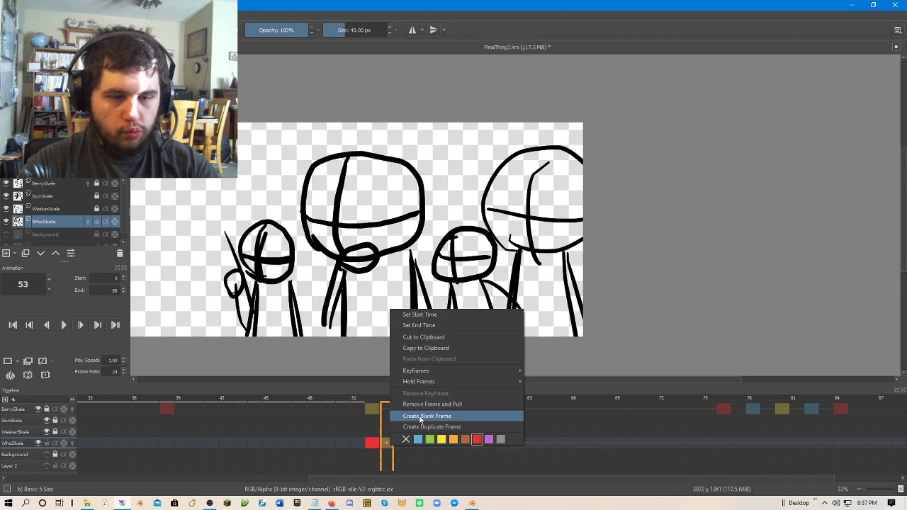
{"action": "left_click", "coordinate": [420, 418]}
{"action": "scroll", "coordinate": [455, 269], "scroll_direction": "up", "scroll_amount": 2}
{"action": "left_click", "coordinate": [72, 443]}
Draw the small figure's round head with tilted crossed face guidelines at frame 53, over the red onion skin.
{"action": "scroll", "coordinate": [476, 193], "scroll_direction": "up", "scroll_amount": 2}
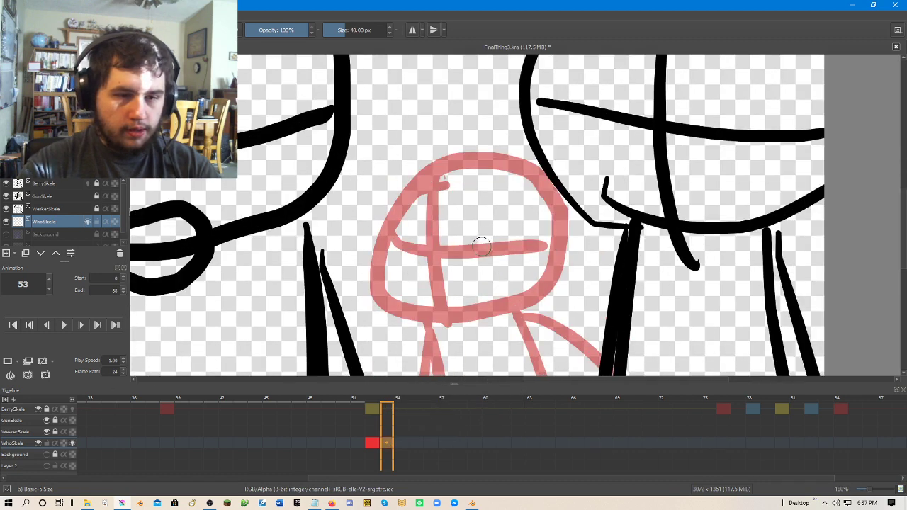
{"action": "mouse_move", "coordinate": [448, 258]}
{"action": "left_mouse_down"}
{"action": "mouse_move", "coordinate": [459, 96]}
{"action": "mouse_move", "coordinate": [512, 248]}
{"action": "mouse_move", "coordinate": [428, 263]}
{"action": "left_mouse_up"}
{"action": "left_click_drag", "start_coordinate": [450, 117], "coordinate": [429, 261]}
{"action": "left_click_drag", "start_coordinate": [391, 186], "coordinate": [519, 215]}
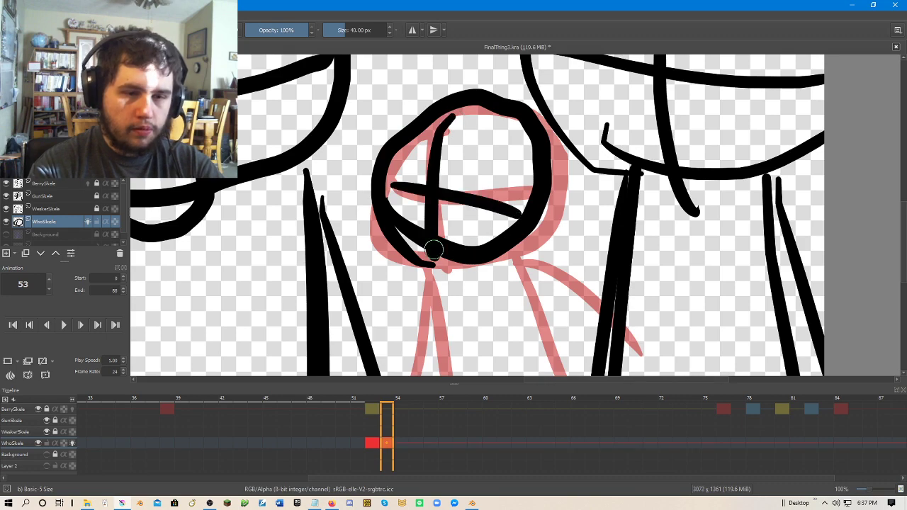
Draw the small figure's two body lines and both arm lines below its head, closer together than the onion skin.
{"action": "left_click_drag", "start_coordinate": [433, 249], "coordinate": [437, 430]}
{"action": "mouse_move", "coordinate": [479, 339]}
{"action": "left_mouse_down"}
{"action": "mouse_move", "coordinate": [494, 238]}
{"action": "mouse_move", "coordinate": [594, 346]}
{"action": "left_mouse_up"}
{"action": "key", "text": "ctrl+z"}
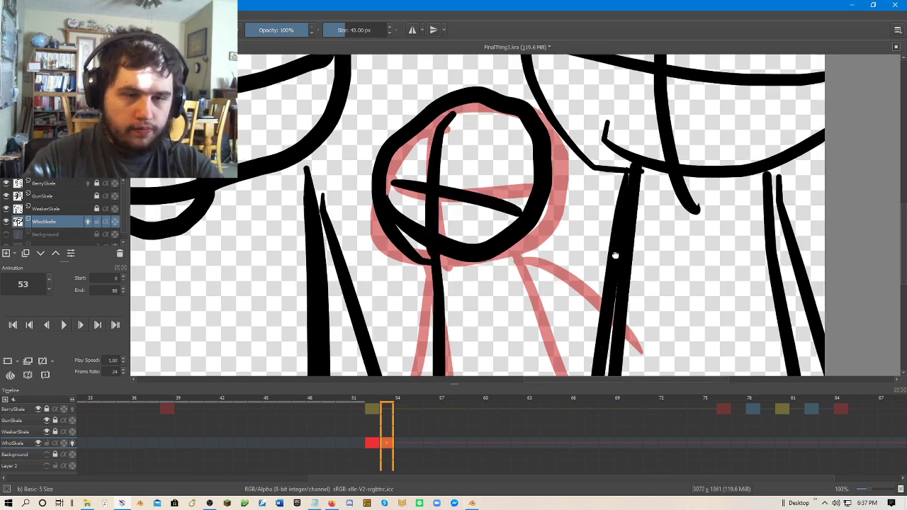
{"action": "mouse_move", "coordinate": [616, 257]}
{"action": "left_mouse_down"}
{"action": "mouse_move", "coordinate": [593, 109]}
{"action": "mouse_move", "coordinate": [613, 180]}
{"action": "left_mouse_up"}
{"action": "left_click_drag", "start_coordinate": [507, 139], "coordinate": [540, 303]}
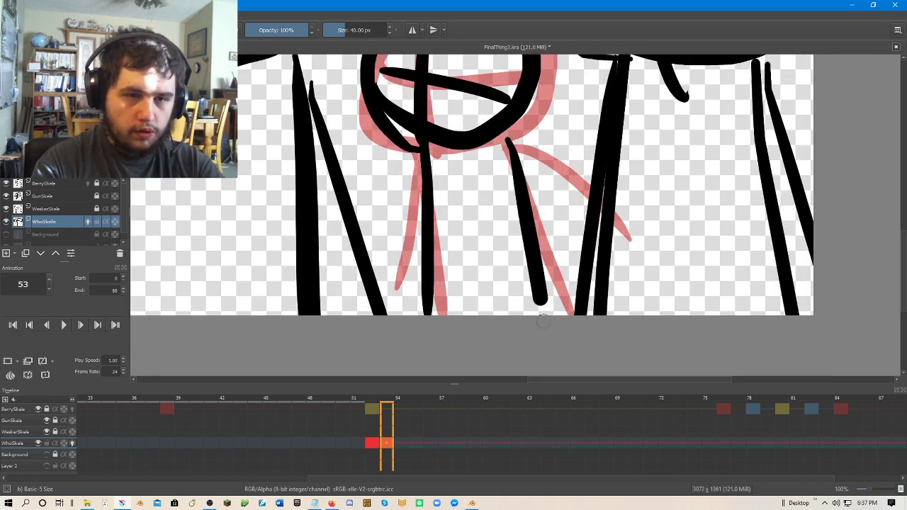
{"action": "left_click_drag", "start_coordinate": [492, 153], "coordinate": [532, 314]}
{"action": "left_click_drag", "start_coordinate": [429, 148], "coordinate": [413, 294]}
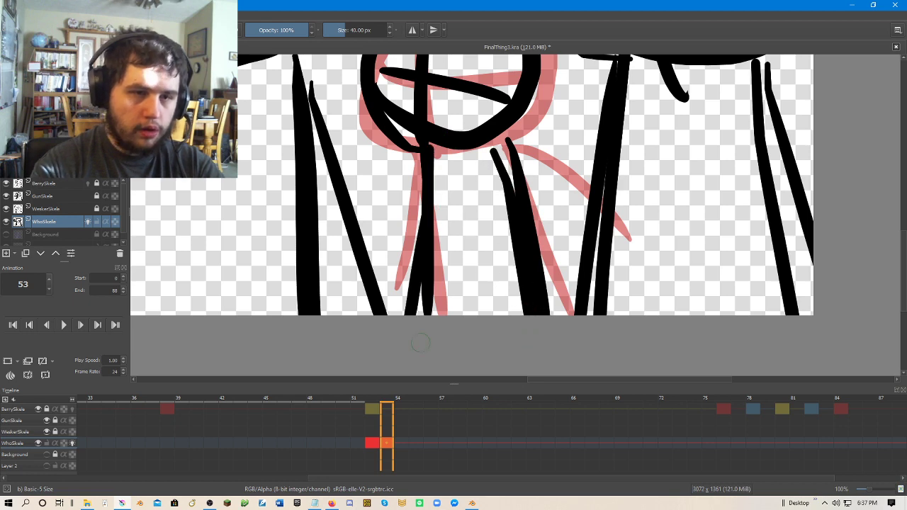
Compare the small figure's poses by switching between frames 52 and 53 of WhoSkele.
{"action": "scroll", "coordinate": [508, 163], "scroll_direction": "down", "scroll_amount": 2}
{"action": "left_click_drag", "start_coordinate": [516, 193], "coordinate": [518, 248]}
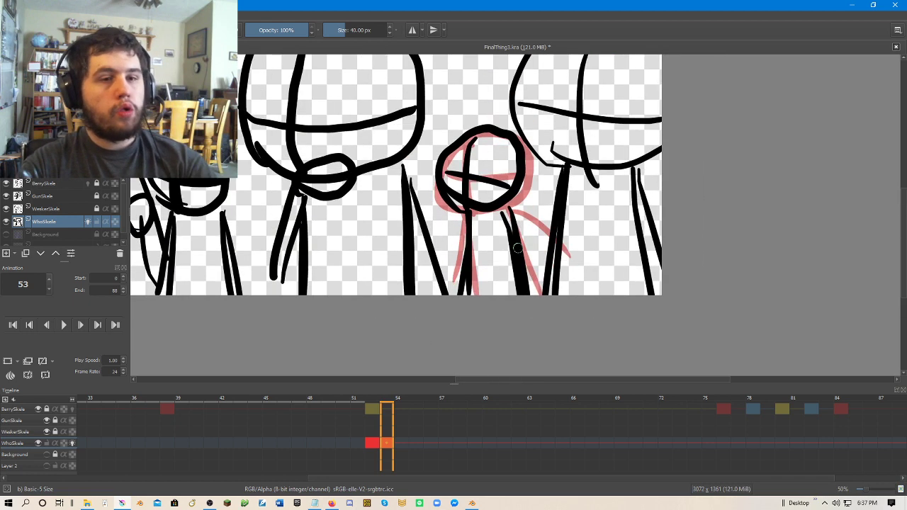
{"action": "left_click", "coordinate": [376, 444]}
{"action": "key", "text": "minus"}
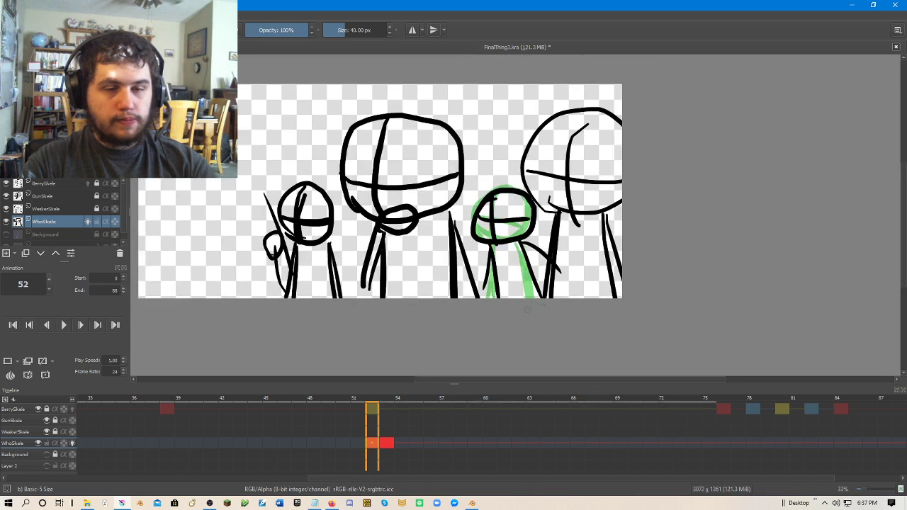
{"action": "left_click", "coordinate": [388, 444]}
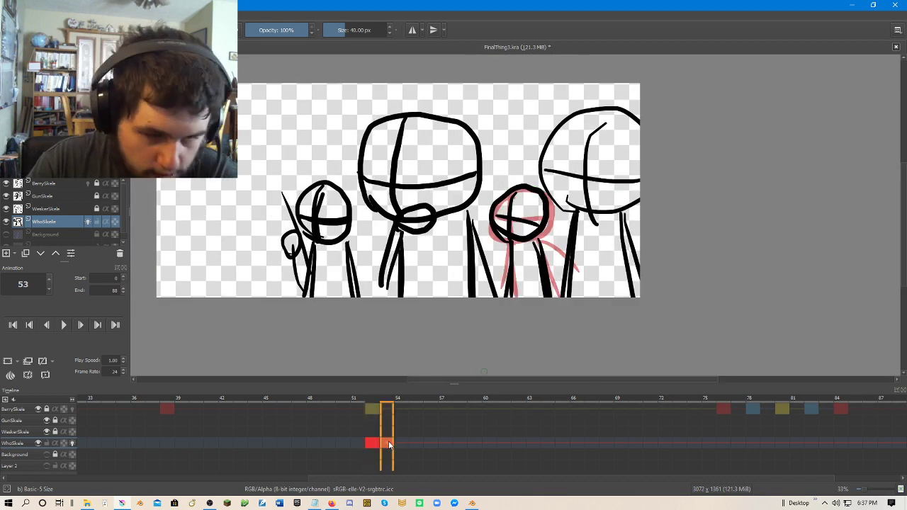
{"action": "mouse_move", "coordinate": [378, 442]}
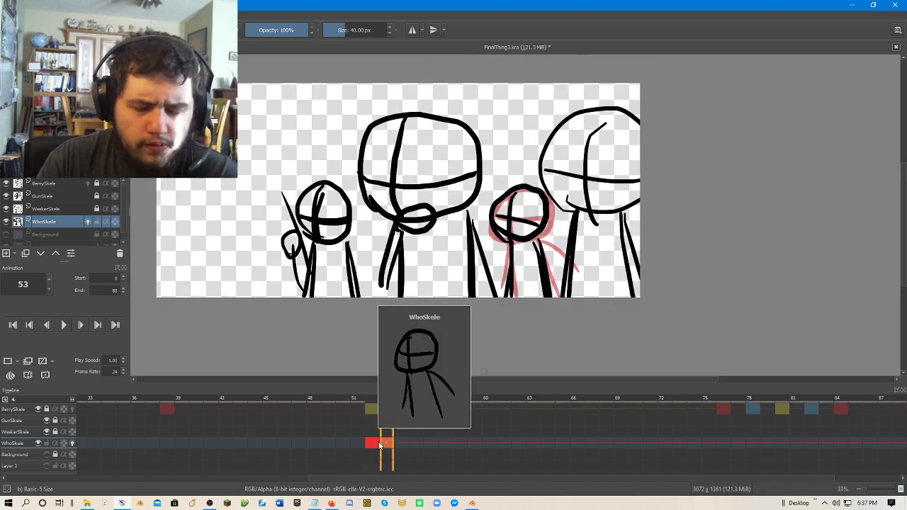
{"action": "key", "text": "Left"}
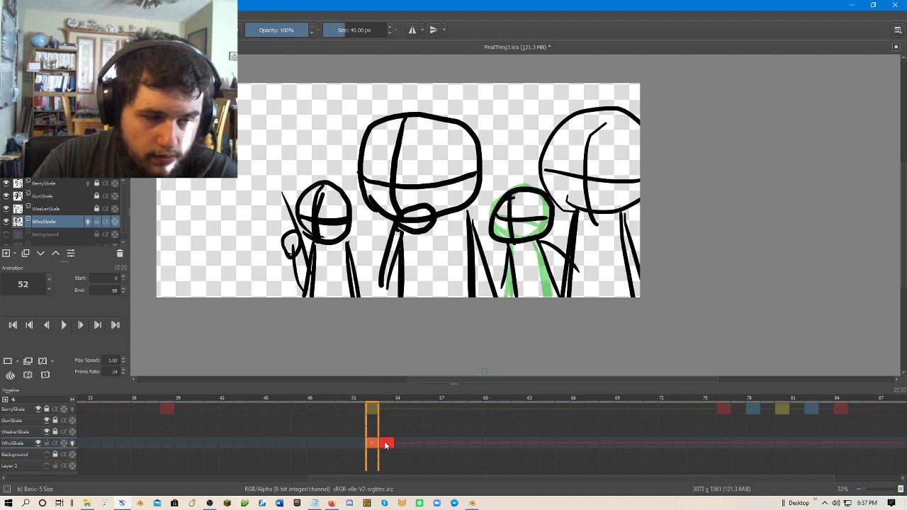
Move WhoSkele's second keyframe from frame 53 to frame 60.
{"action": "left_click_drag", "start_coordinate": [390, 444], "coordinate": [457, 444]}
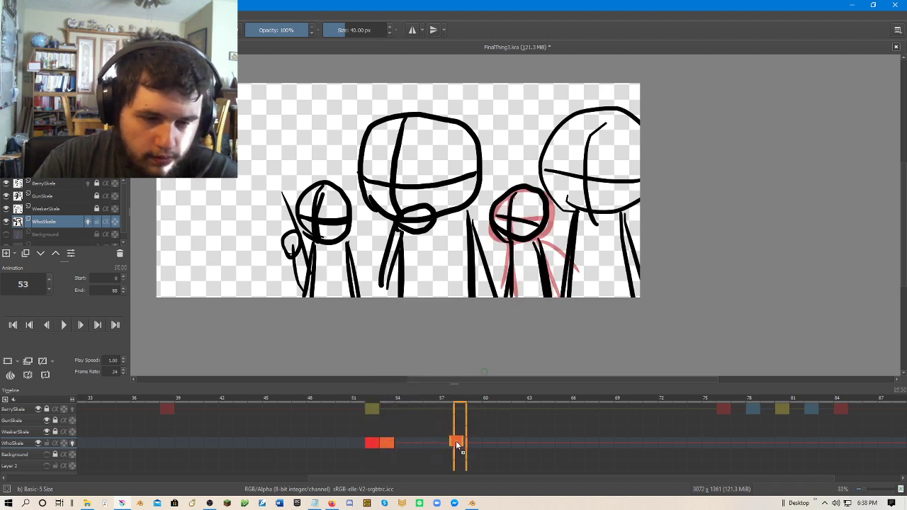
{"action": "left_click", "coordinate": [421, 443]}
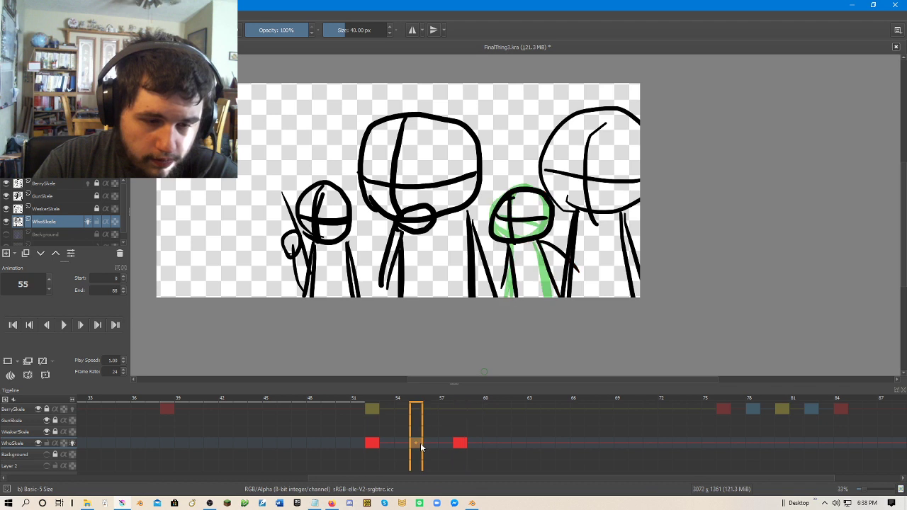
{"action": "left_click", "coordinate": [457, 443]}
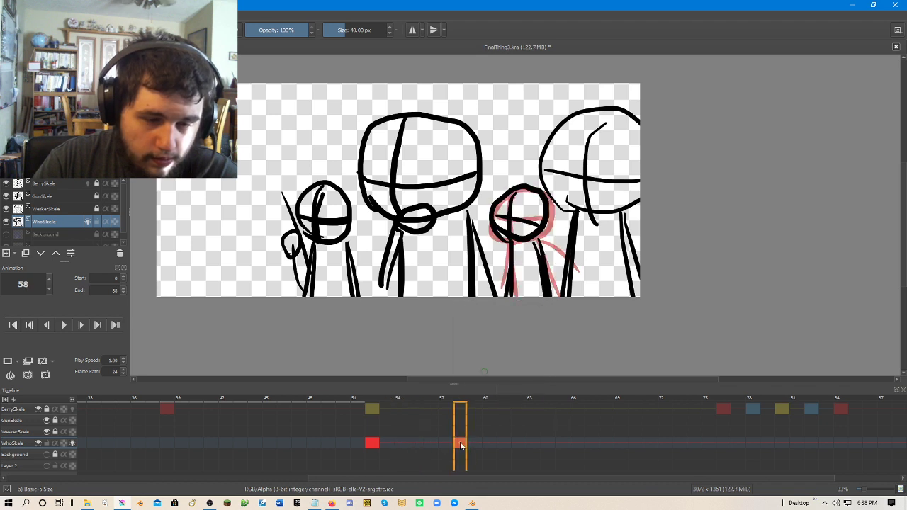
{"action": "left_click", "coordinate": [383, 443]}
{"action": "left_click_drag", "start_coordinate": [383, 446], "coordinate": [493, 439]}
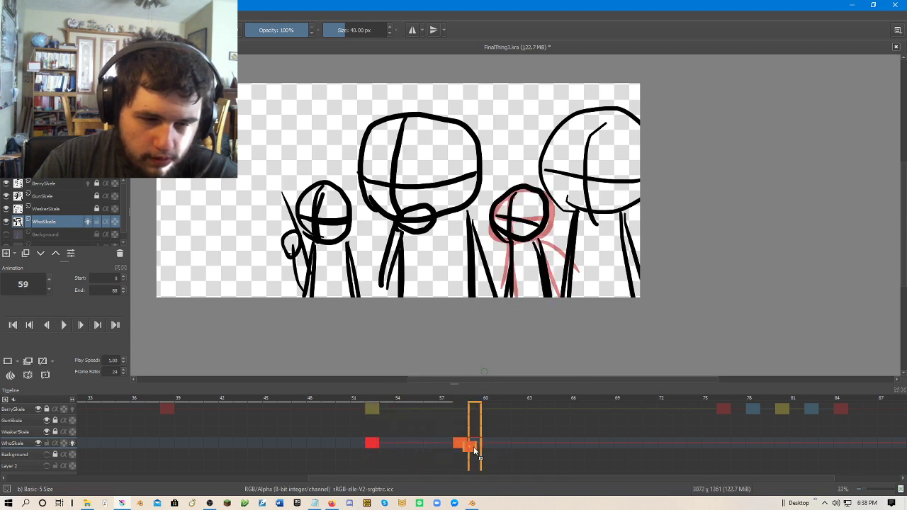
{"action": "left_click", "coordinate": [430, 445]}
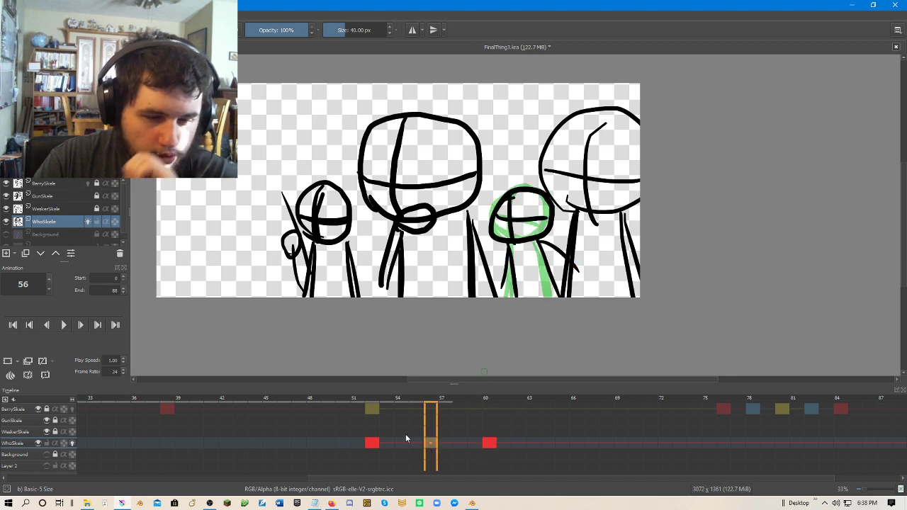
Add a blank keyframe to WhoSkele at frame 50.
{"action": "left_click", "coordinate": [367, 444]}
{"action": "scroll", "coordinate": [367, 481], "scroll_direction": "left", "scroll_amount": 3}
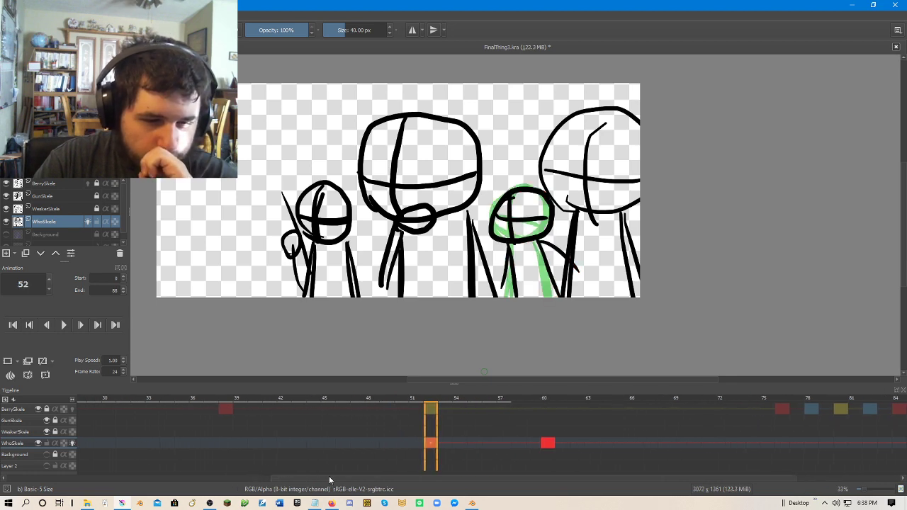
{"action": "left_click", "coordinate": [386, 443]}
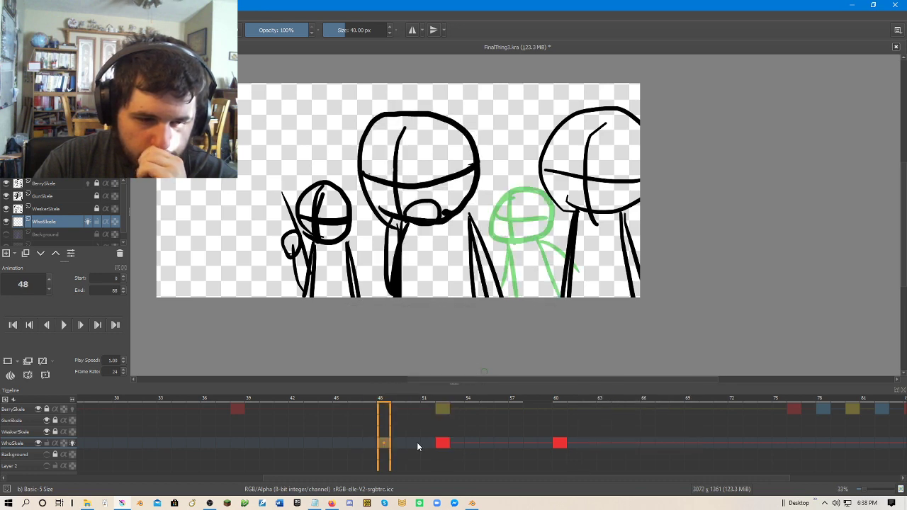
{"action": "left_click", "coordinate": [422, 443]}
{"action": "left_click", "coordinate": [410, 443]}
{"action": "right_click", "coordinate": [409, 444]}
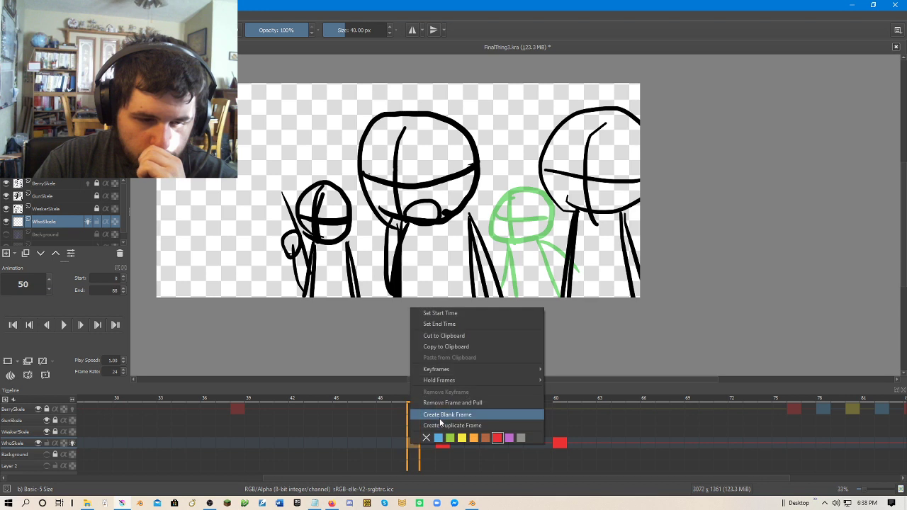
{"action": "left_click", "coordinate": [440, 418]}
Draw the small figure's round head with crossed face guidelines at frame 50, just right of the green onion skin's head.
{"action": "scroll", "coordinate": [528, 260], "scroll_direction": "up", "scroll_amount": 2}
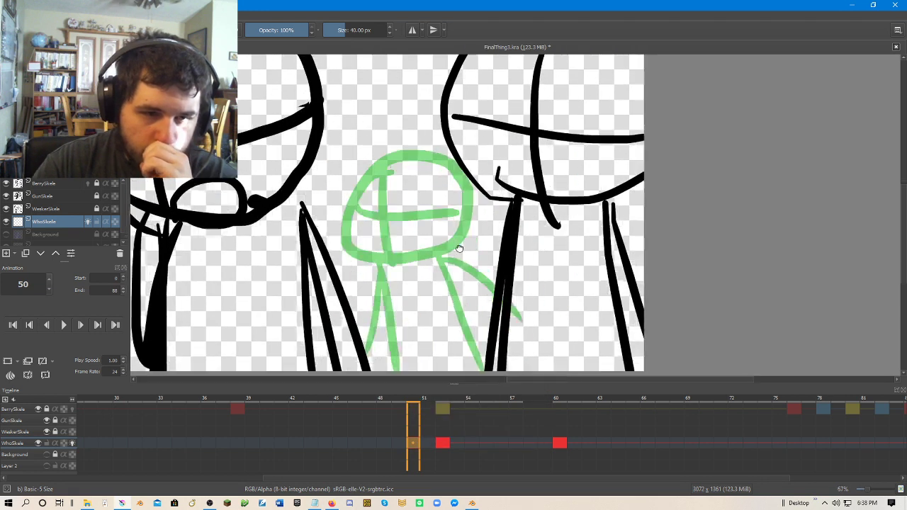
{"action": "mouse_move", "coordinate": [478, 237]}
{"action": "left_mouse_down"}
{"action": "mouse_move", "coordinate": [464, 164]}
{"action": "mouse_move", "coordinate": [566, 212]}
{"action": "mouse_move", "coordinate": [469, 222]}
{"action": "left_mouse_up"}
{"action": "left_click_drag", "start_coordinate": [499, 153], "coordinate": [494, 238]}
{"action": "left_click_drag", "start_coordinate": [466, 192], "coordinate": [550, 204]}
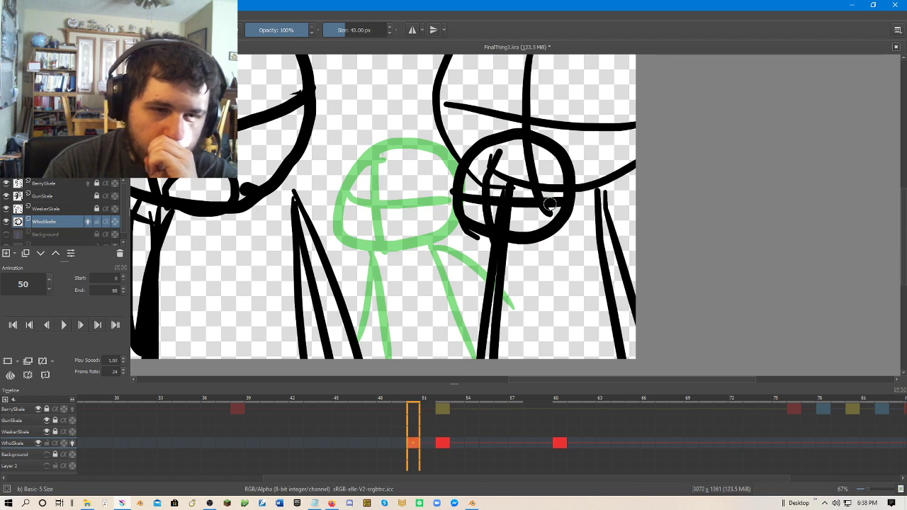
Add a blank WhoSkele keyframe at frame 48 and draw the small head with tilted crossed guidelines, running off the canvas's right edge.
{"action": "left_click", "coordinate": [387, 442]}
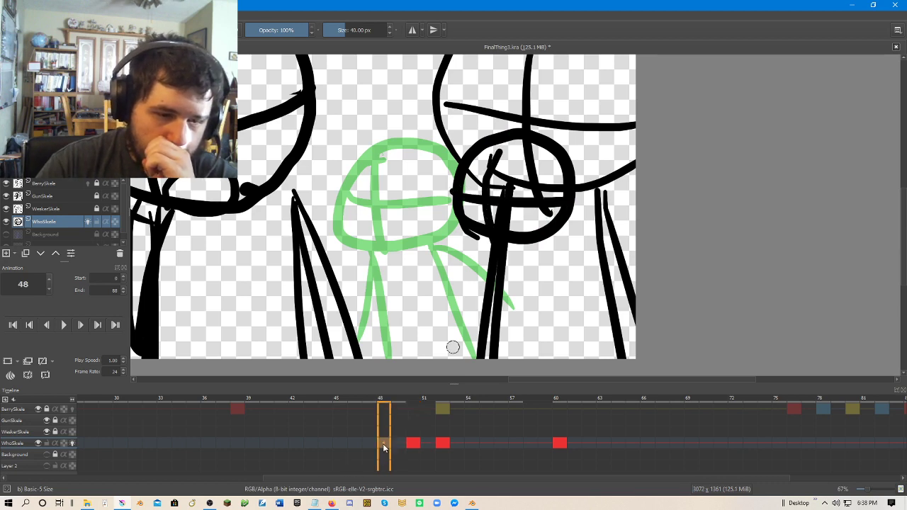
{"action": "right_click", "coordinate": [384, 445]}
{"action": "left_click", "coordinate": [426, 421]}
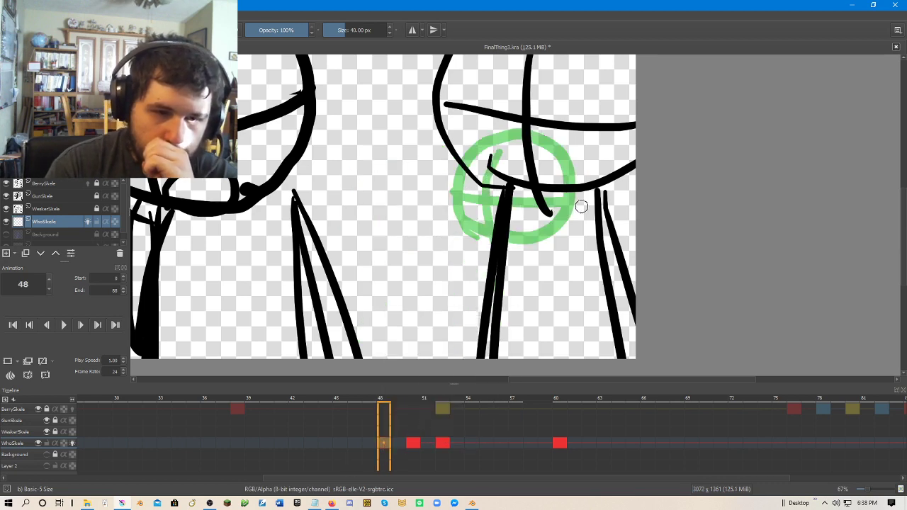
{"action": "left_click_drag", "start_coordinate": [588, 235], "coordinate": [608, 138]}
{"action": "left_click_drag", "start_coordinate": [573, 205], "coordinate": [668, 218]}
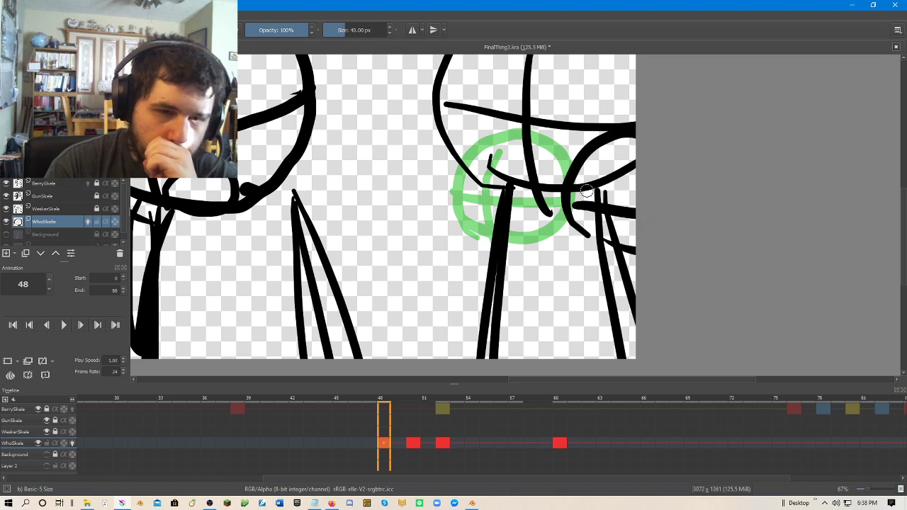
{"action": "key", "text": "ctrl+z"}
{"action": "left_click_drag", "start_coordinate": [572, 192], "coordinate": [636, 207]}
{"action": "left_click_drag", "start_coordinate": [620, 146], "coordinate": [608, 245]}
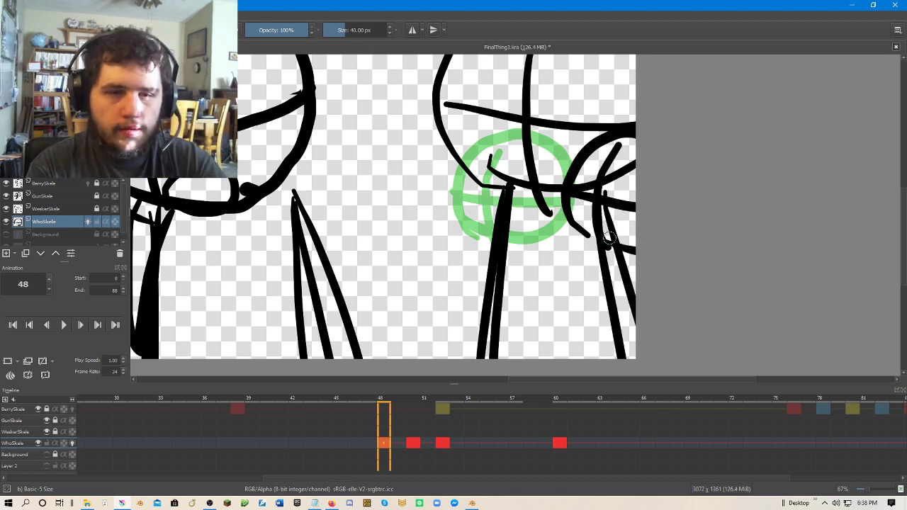
Draw the small figure's body and arm lines below its head at frame 50, slanting toward the canvas's right edge.
{"action": "left_click", "coordinate": [418, 443]}
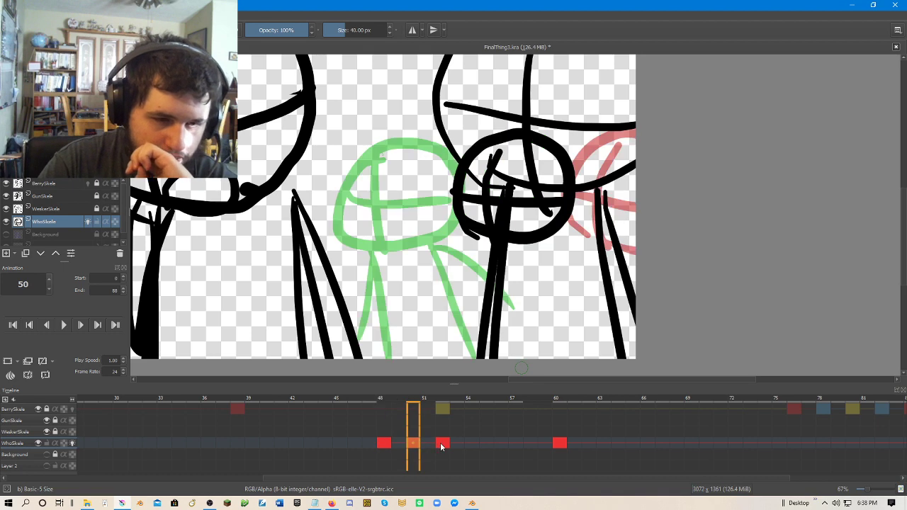
{"action": "left_click", "coordinate": [441, 443]}
{"action": "left_click", "coordinate": [417, 441]}
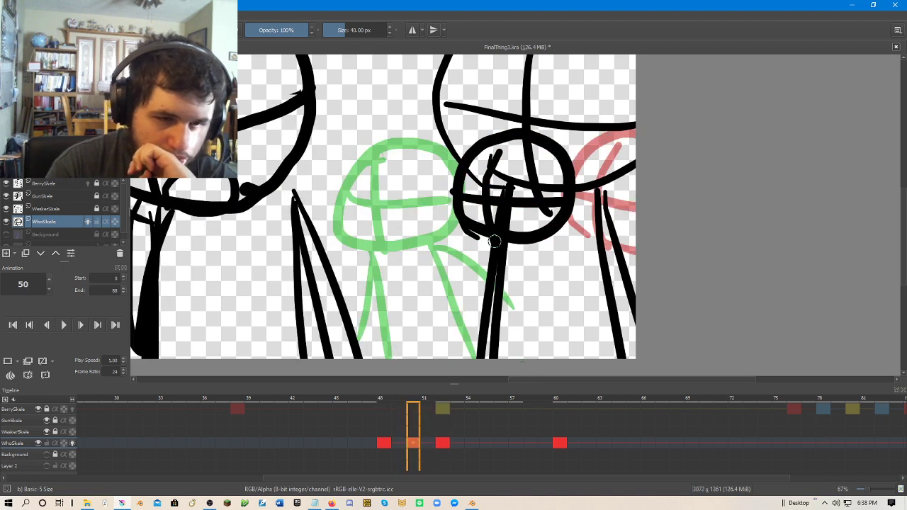
{"action": "left_click_drag", "start_coordinate": [493, 241], "coordinate": [567, 358]}
{"action": "left_click_drag", "start_coordinate": [549, 235], "coordinate": [634, 350]}
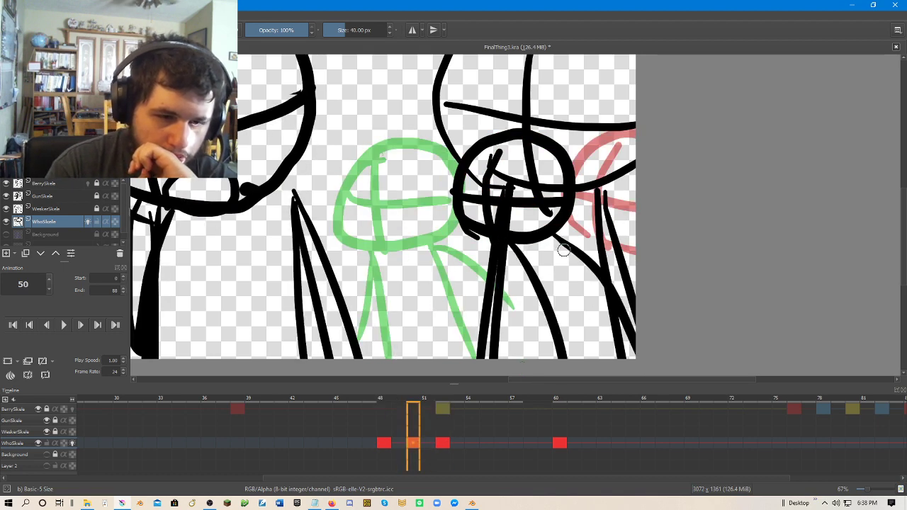
{"action": "mouse_move", "coordinate": [550, 252]}
{"action": "left_mouse_down"}
{"action": "mouse_move", "coordinate": [489, 340]}
{"action": "mouse_move", "coordinate": [636, 263]}
{"action": "left_mouse_up"}
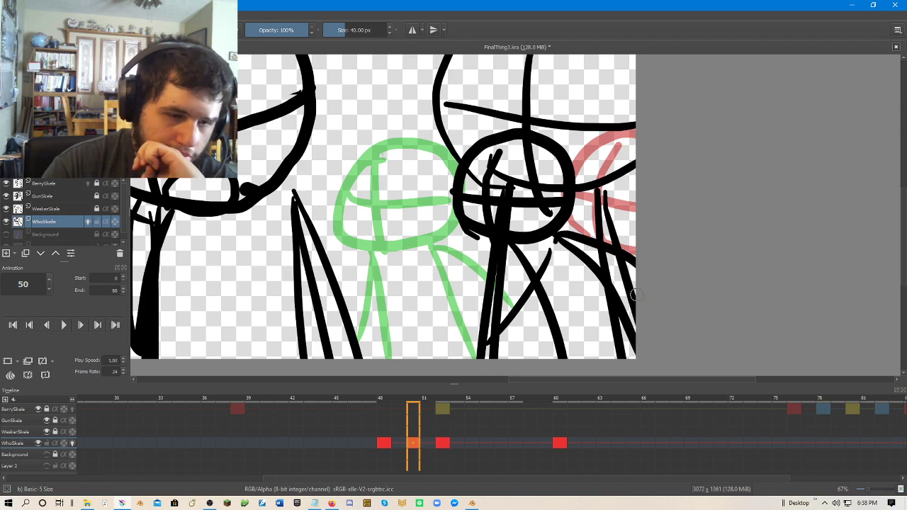
Draw a curved line sweeping down and left below the small head at frame 48, and compare it with frames 50 and 52.
{"action": "left_click", "coordinate": [383, 443]}
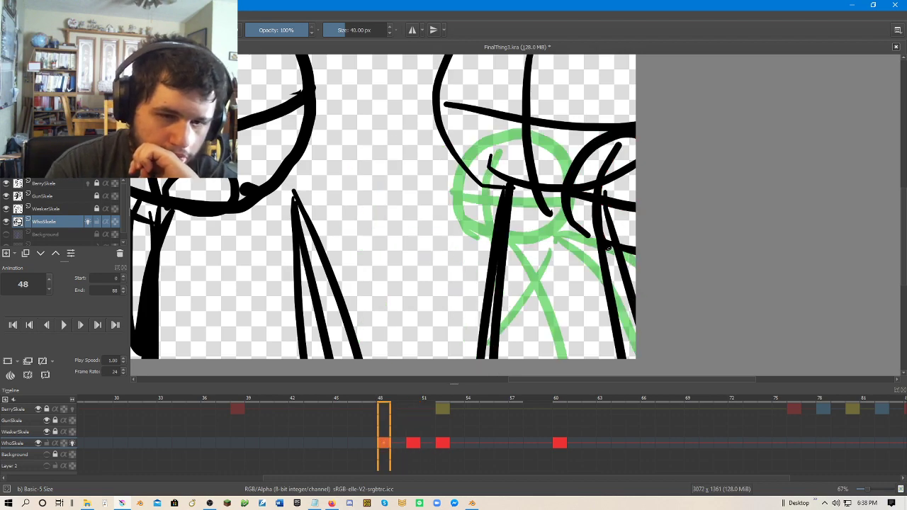
{"action": "left_click_drag", "start_coordinate": [614, 256], "coordinate": [559, 337]}
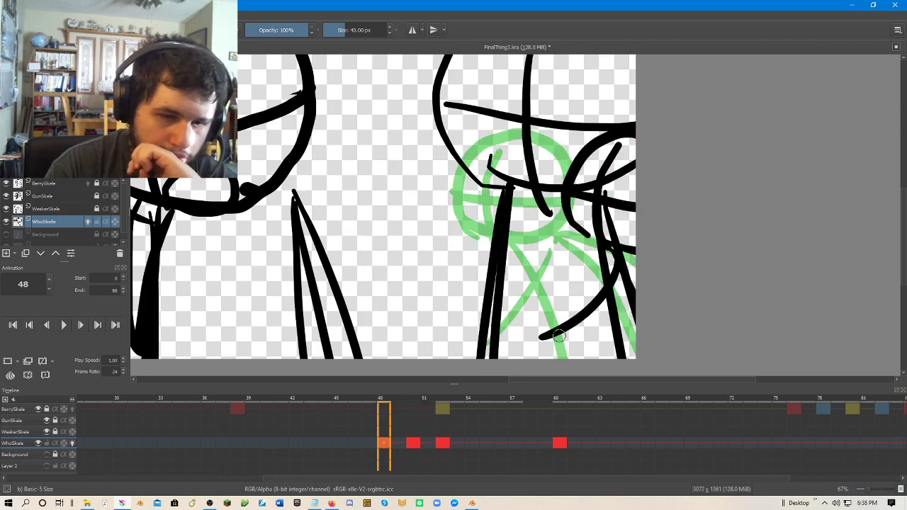
{"action": "left_click", "coordinate": [415, 443]}
{"action": "left_click", "coordinate": [445, 443]}
{"action": "scroll", "coordinate": [518, 237], "scroll_direction": "down", "scroll_amount": 1}
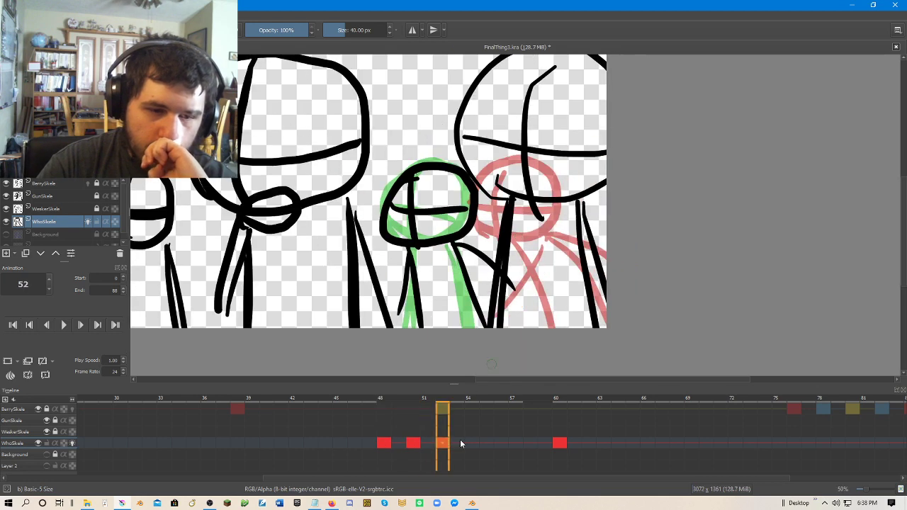
Move WhoSkele's keyframes at frames 48 and 50 two frames earlier, to frames 46 and 48.
{"action": "left_click", "coordinate": [415, 446]}
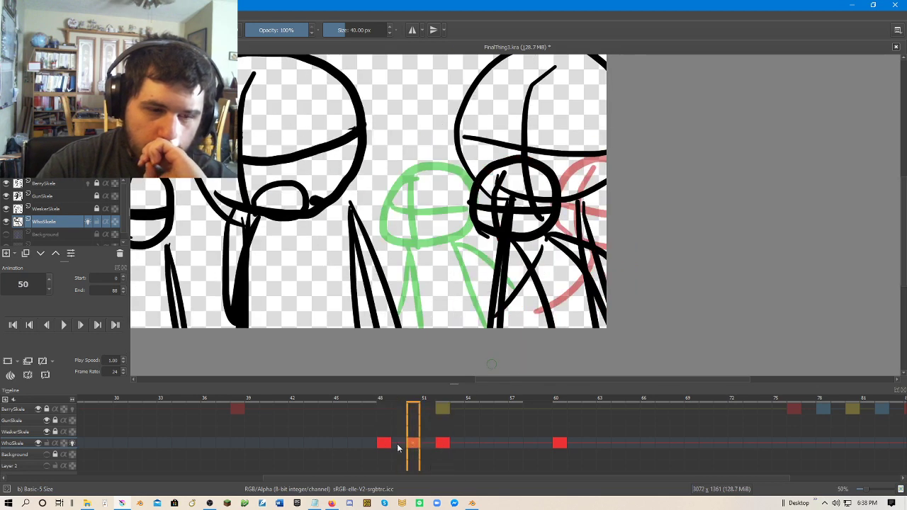
{"action": "left_click", "coordinate": [384, 444], "text": "shift"}
{"action": "left_click_drag", "start_coordinate": [387, 443], "coordinate": [357, 445]}
Add a blank WhoSkele keyframe at frame 50 with a yellow colour label.
{"action": "left_click", "coordinate": [416, 444]}
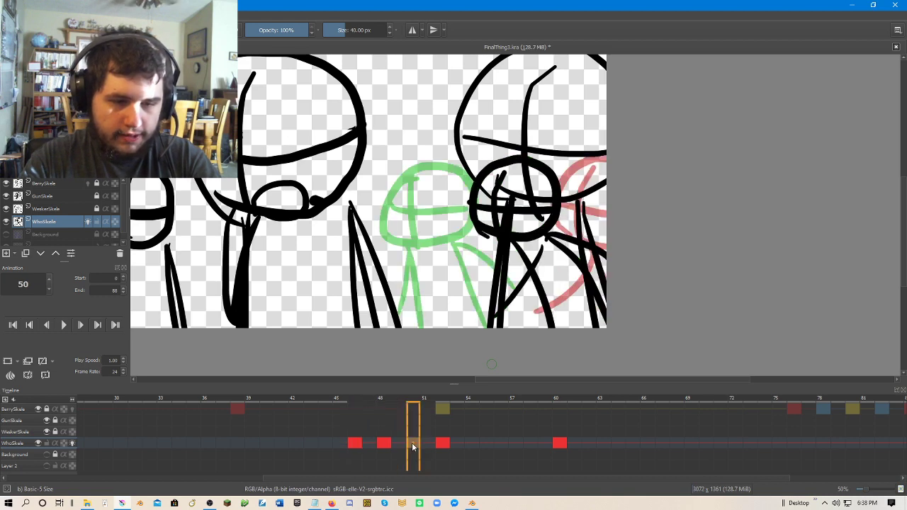
{"action": "right_click", "coordinate": [412, 443]}
{"action": "left_click", "coordinate": [460, 435]}
{"action": "right_click", "coordinate": [417, 445]}
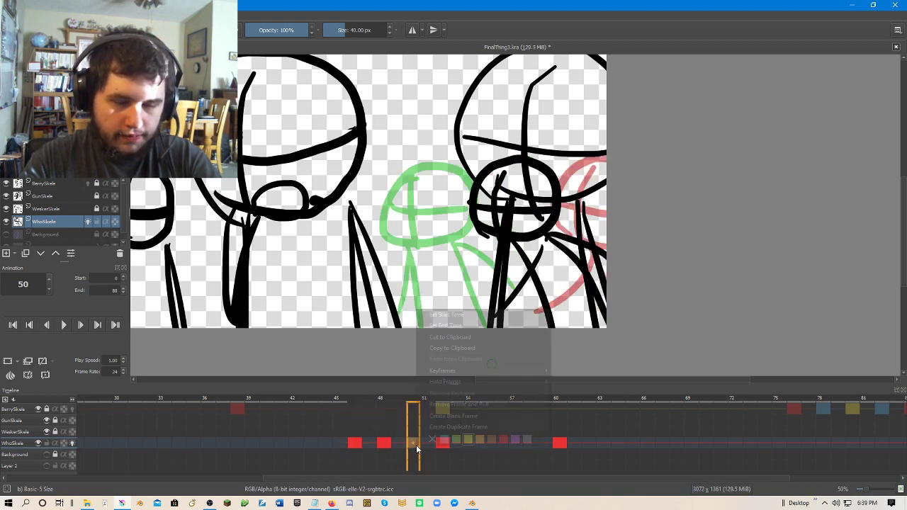
{"action": "left_click", "coordinate": [493, 390]}
{"action": "right_click", "coordinate": [413, 442]}
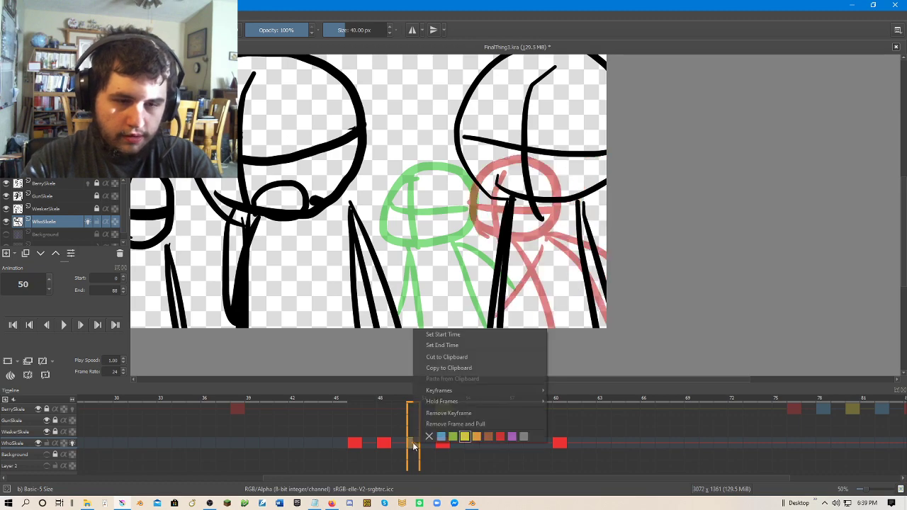
{"action": "left_click", "coordinate": [442, 404]}
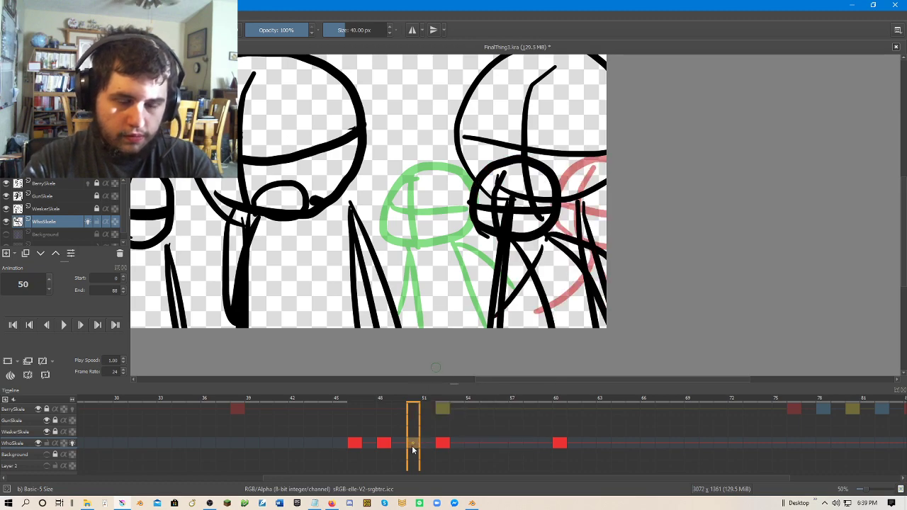
Draw the small figure's head with crossed face guidelines at frame 50, between and slightly above the green and red onion skin heads.
{"action": "scroll", "coordinate": [511, 180], "scroll_direction": "up", "scroll_amount": 1}
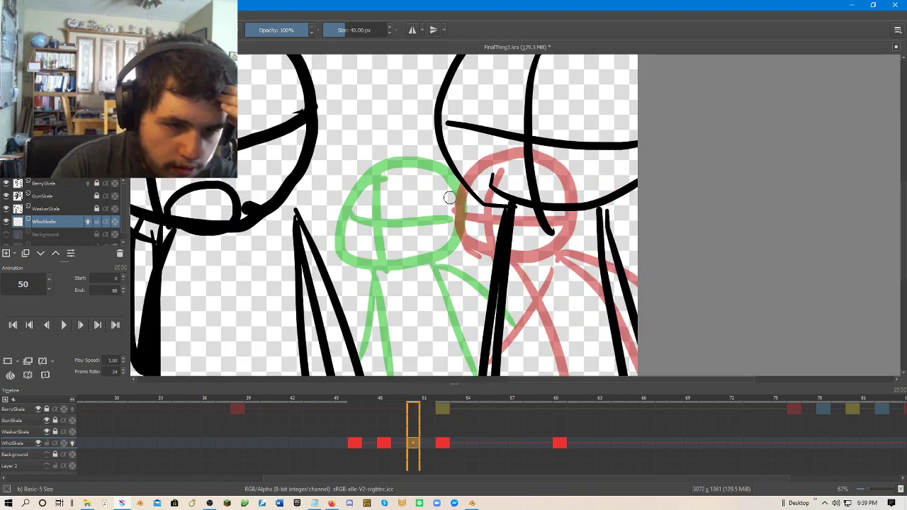
{"action": "mouse_move", "coordinate": [446, 213]}
{"action": "left_mouse_down"}
{"action": "mouse_move", "coordinate": [496, 119]}
{"action": "mouse_move", "coordinate": [410, 170]}
{"action": "left_mouse_up"}
{"action": "left_click_drag", "start_coordinate": [454, 132], "coordinate": [435, 207]}
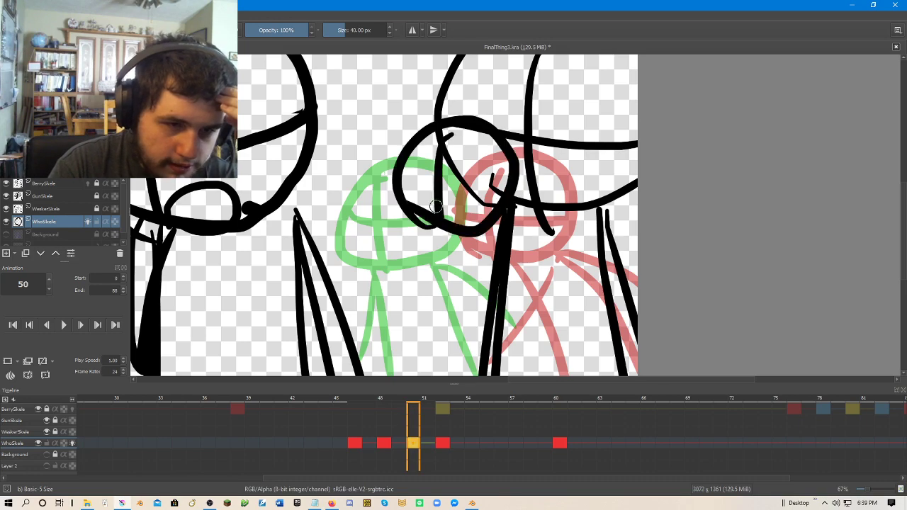
{"action": "left_click_drag", "start_coordinate": [404, 173], "coordinate": [490, 194]}
Draw the small figure's body lines, a closing line across their lower ends, and both arm lines at frame 50.
{"action": "left_click_drag", "start_coordinate": [436, 229], "coordinate": [434, 370]}
{"action": "left_click_drag", "start_coordinate": [489, 228], "coordinate": [516, 361]}
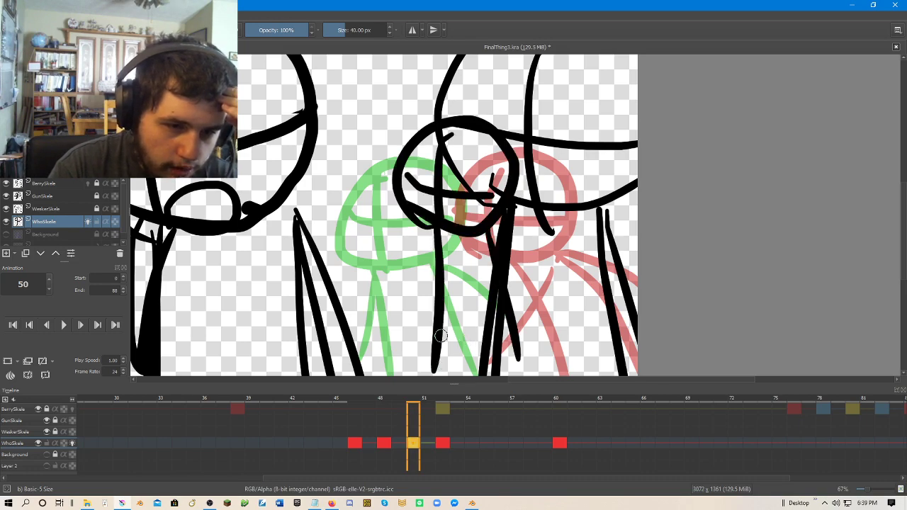
{"action": "left_click_drag", "start_coordinate": [438, 336], "coordinate": [539, 350]}
{"action": "key", "text": "ctrl+z"}
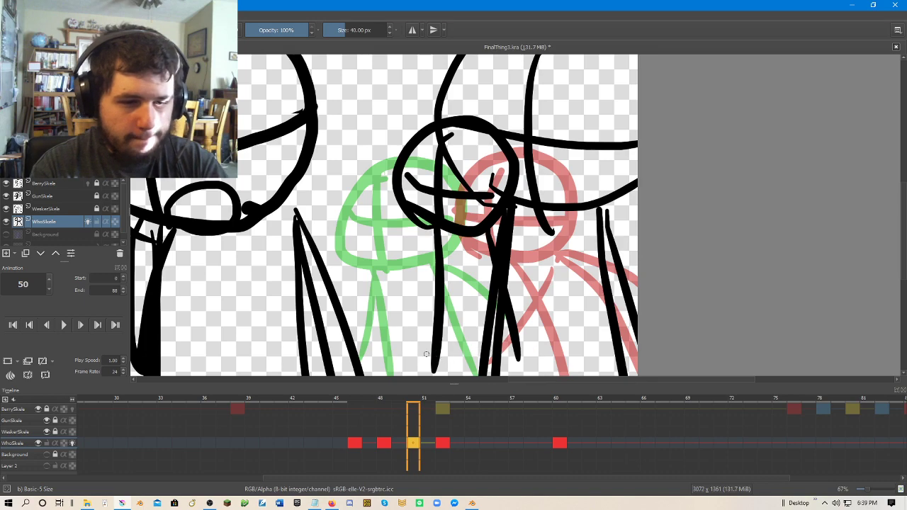
{"action": "left_click_drag", "start_coordinate": [425, 353], "coordinate": [519, 347]}
{"action": "left_click_drag", "start_coordinate": [468, 239], "coordinate": [546, 370]}
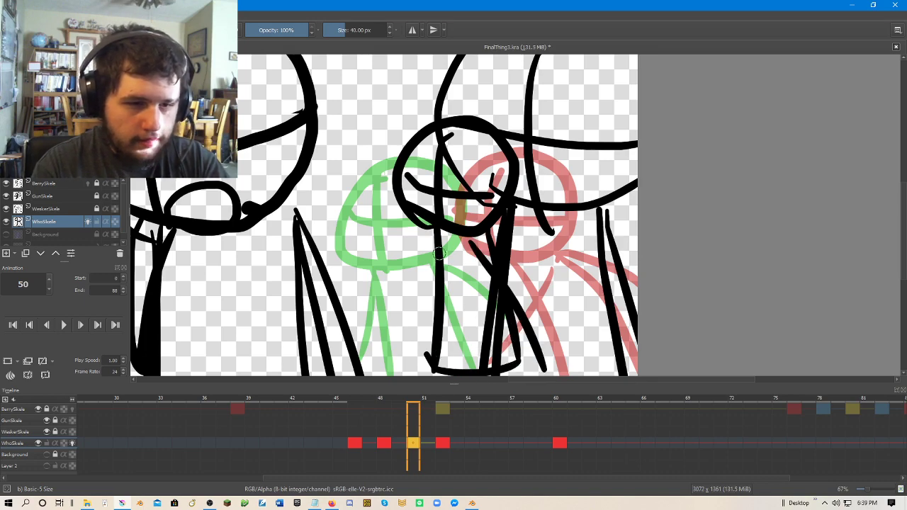
{"action": "left_click_drag", "start_coordinate": [447, 226], "coordinate": [421, 353]}
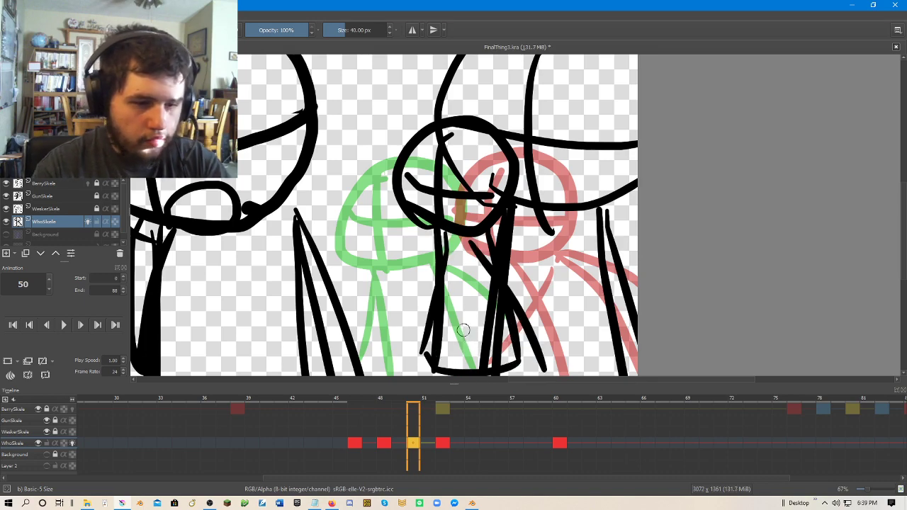
Review the small figure's poses across WhoSkele's keyframes from frame 46 to 52 and the empty frame 44.
{"action": "left_click", "coordinate": [441, 447]}
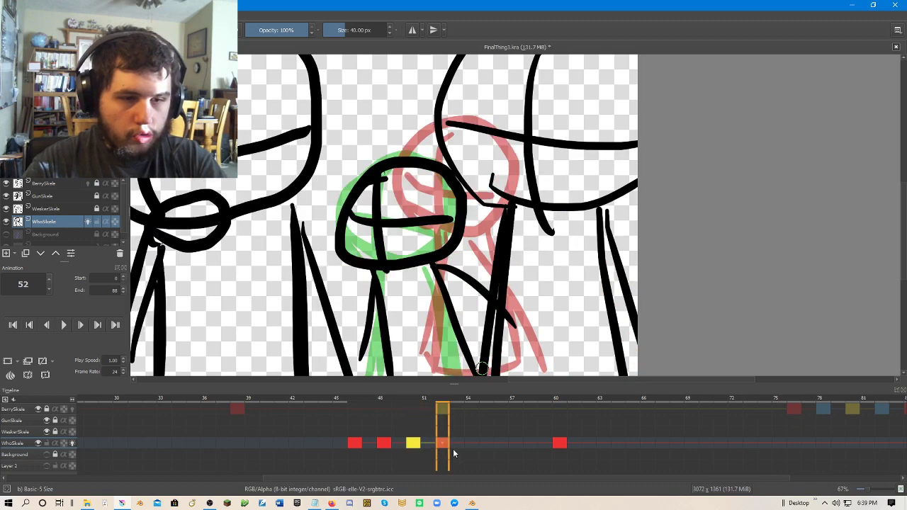
{"action": "left_click", "coordinate": [353, 443]}
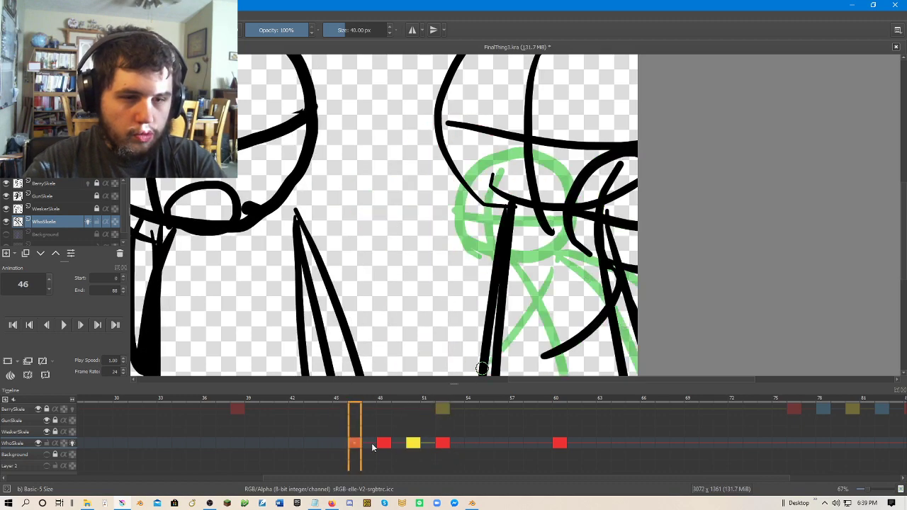
{"action": "left_click", "coordinate": [372, 447]}
{"action": "left_click", "coordinate": [408, 448]}
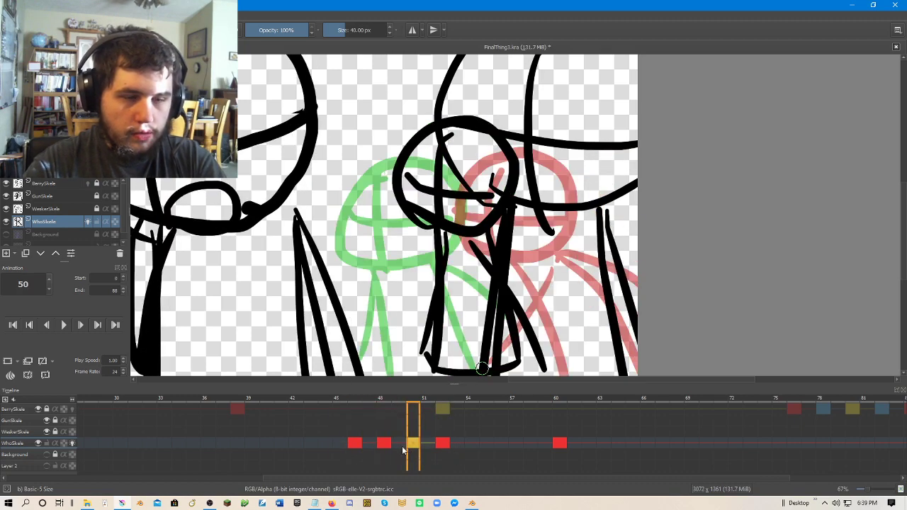
{"action": "left_click", "coordinate": [327, 446]}
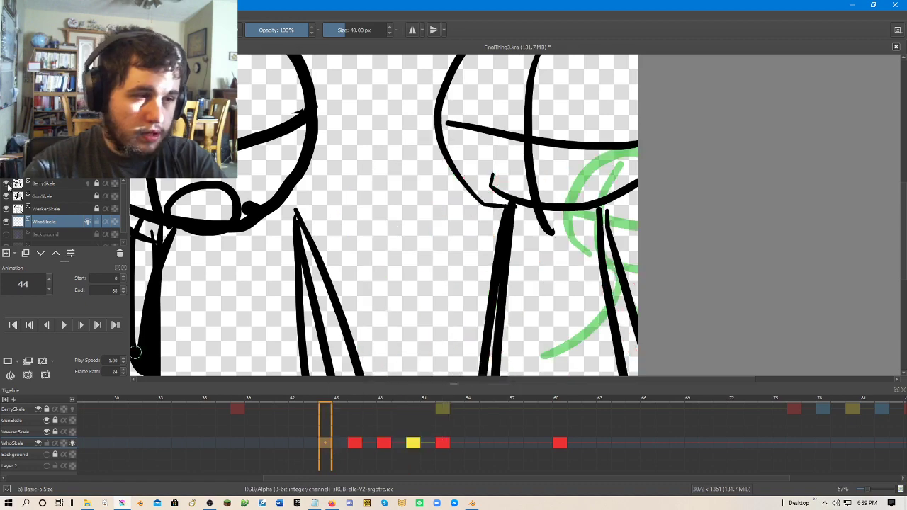
Hide the BerrySkele, WhoSkele and GunSkele layers, and move WhoSkele directly below BerrySkele.
{"action": "left_click", "coordinate": [7, 182]}
{"action": "left_click_drag", "start_coordinate": [18, 221], "coordinate": [12, 190]}
{"action": "left_click", "coordinate": [6, 198]}
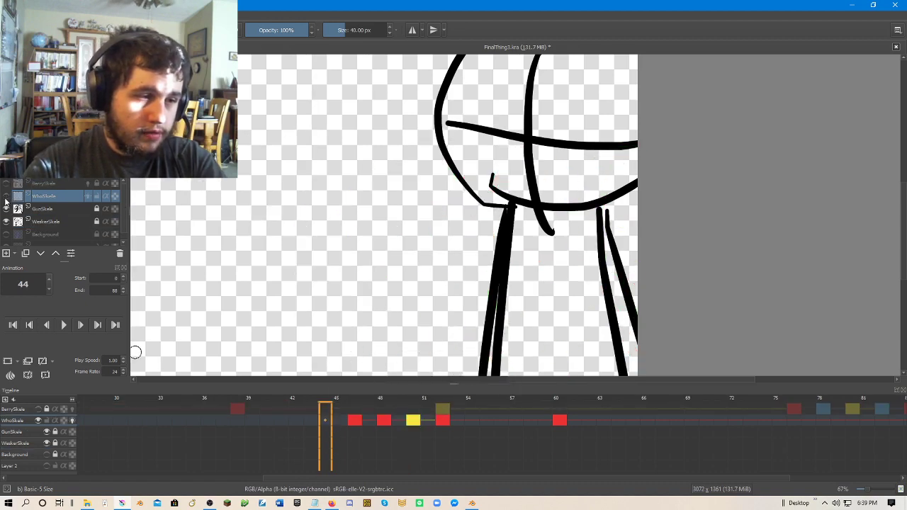
{"action": "left_click", "coordinate": [6, 208]}
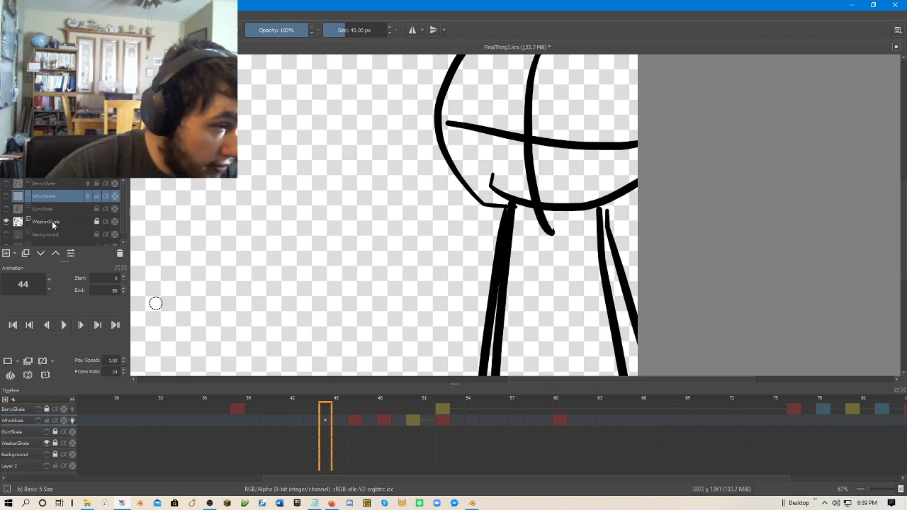
Reorder the layers so WeskerSkele is directly below BerrySkele and GunSkele is above WhoSkele.
{"action": "left_click_drag", "start_coordinate": [53, 225], "coordinate": [47, 206]}
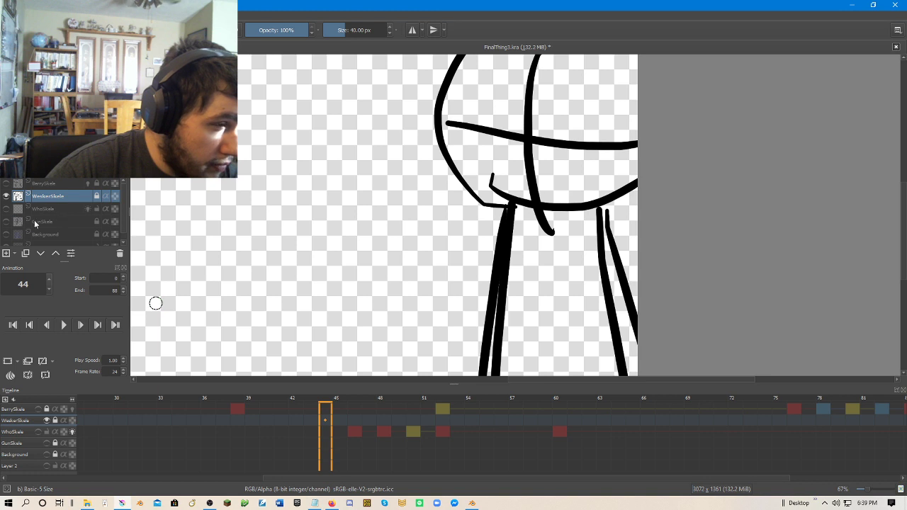
{"action": "left_click_drag", "start_coordinate": [35, 224], "coordinate": [25, 215]}
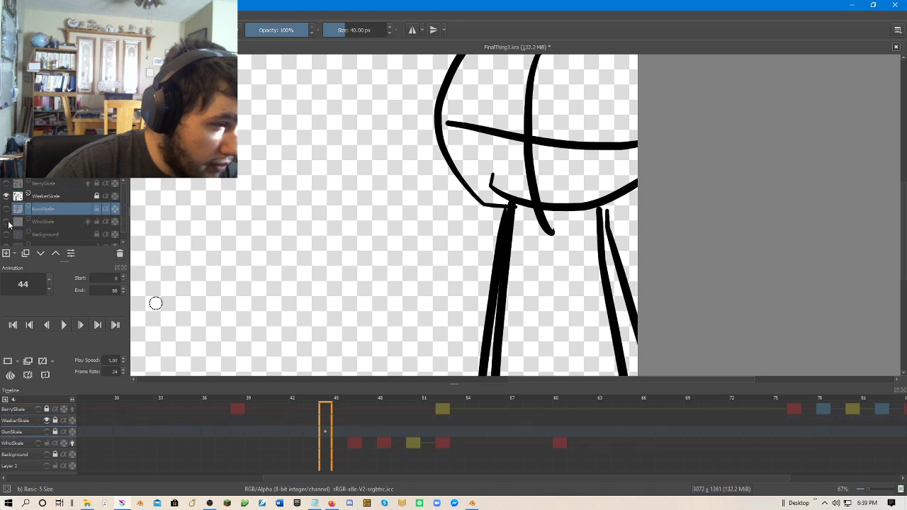
Show the WhoSkele layer and hide the WeskerSkele layer.
{"action": "left_click", "coordinate": [7, 223]}
{"action": "left_click", "coordinate": [14, 198]}
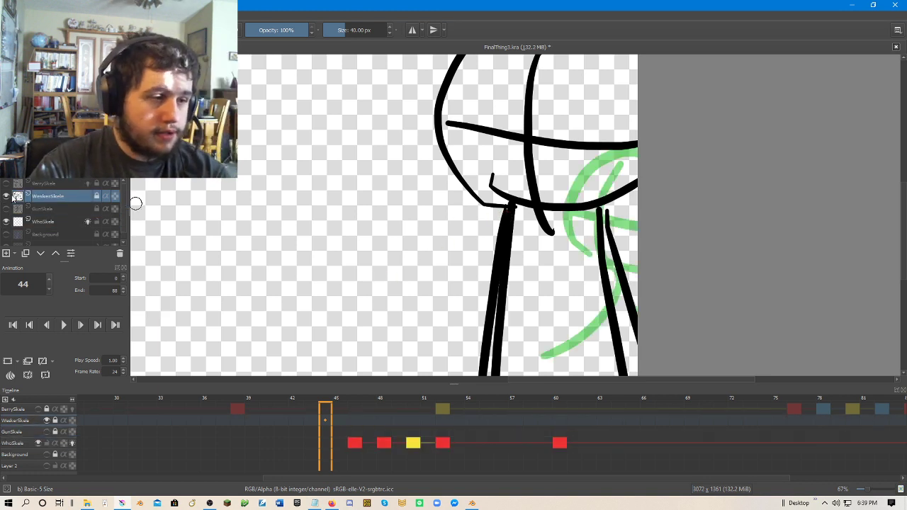
{"action": "left_click", "coordinate": [7, 196]}
Play WhoSkele's frames 45 to 63 and check the small figure's poses at frames 46 and 50.
{"action": "left_click_drag", "start_coordinate": [340, 443], "coordinate": [603, 443]}
{"action": "left_click", "coordinate": [63, 324]}
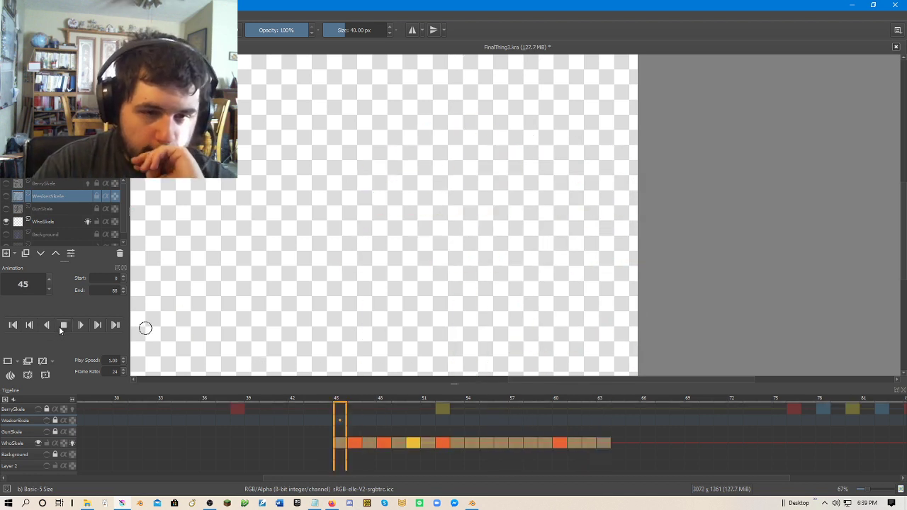
{"action": "left_click", "coordinate": [354, 443]}
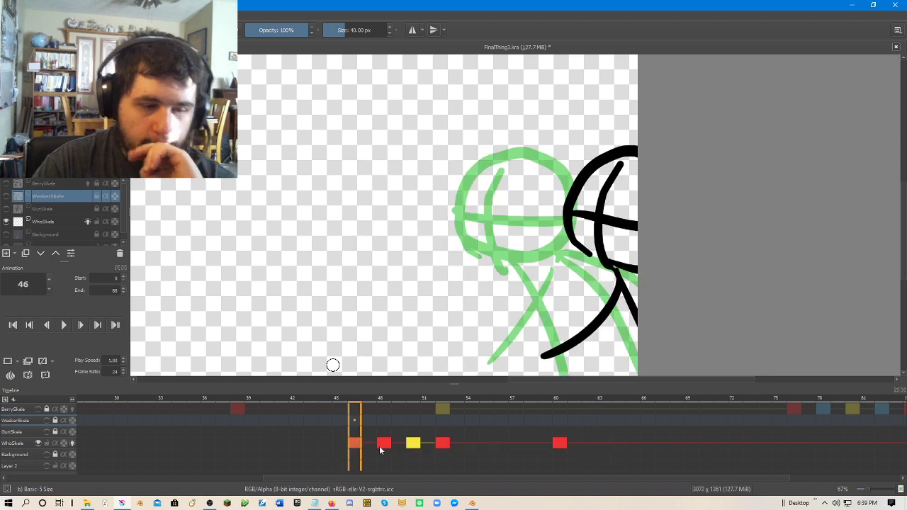
{"action": "left_click", "coordinate": [412, 445]}
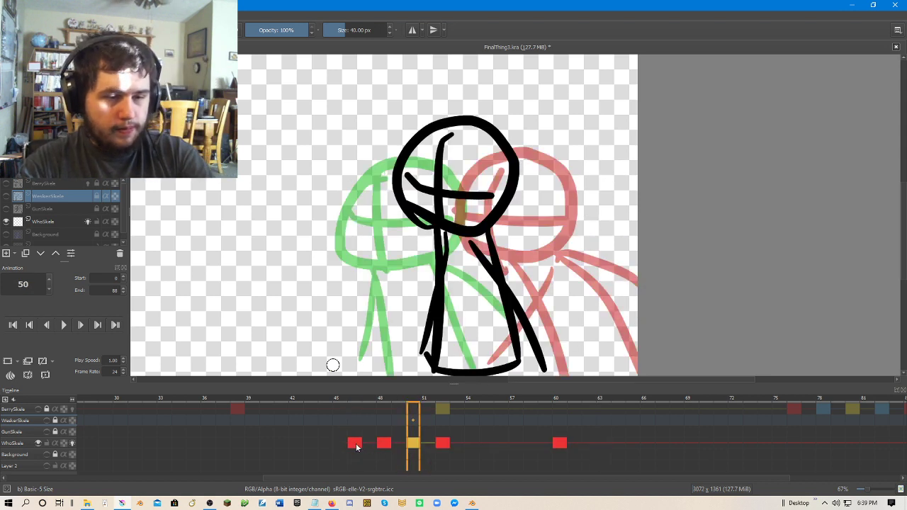
Space out WhoSkele's first three keyframes by moving them to frames 40, 44 and 48.
{"action": "left_click_drag", "start_coordinate": [357, 445], "coordinate": [313, 443]}
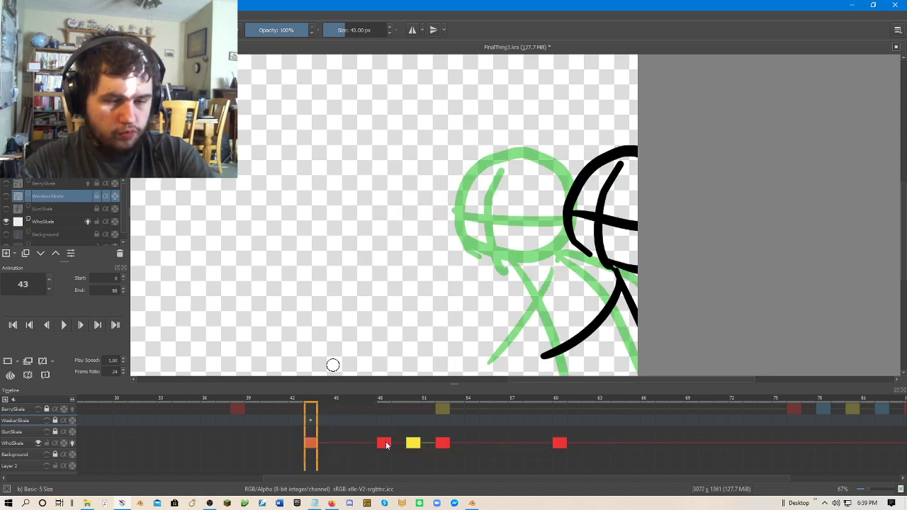
{"action": "left_click_drag", "start_coordinate": [383, 444], "coordinate": [276, 442]}
{"action": "left_click_drag", "start_coordinate": [340, 444], "coordinate": [265, 444]}
{"action": "left_click", "coordinate": [414, 443]}
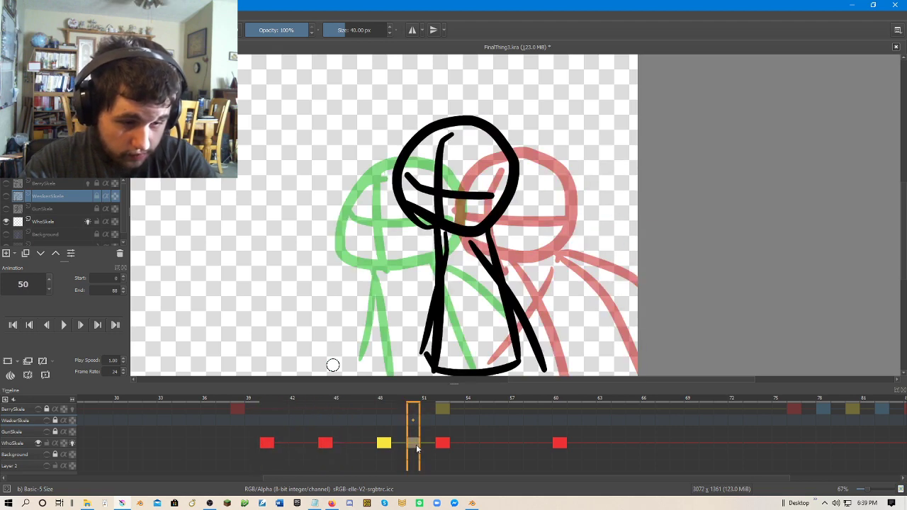
Choose the blue frame label and create a blank WhoSkele keyframe at frame 42.
{"action": "right_click", "coordinate": [410, 444]}
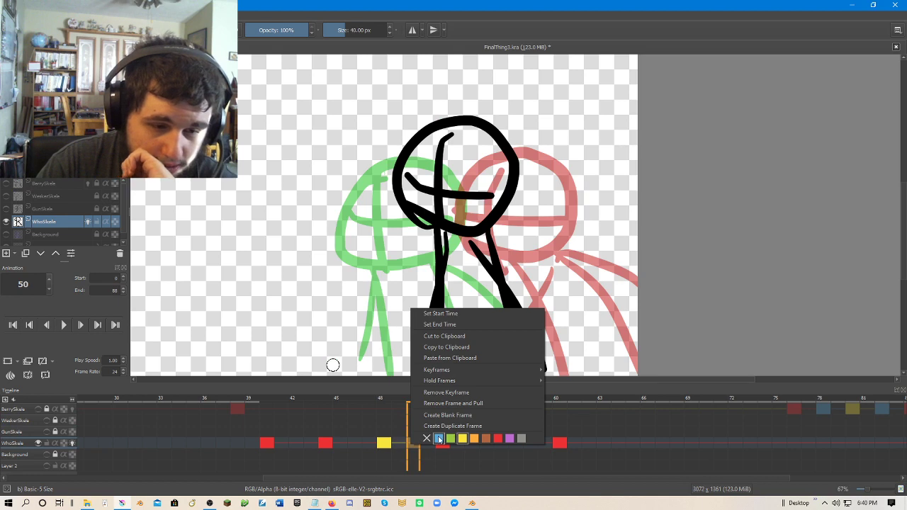
{"action": "left_click", "coordinate": [416, 441]}
{"action": "right_click", "coordinate": [416, 441]}
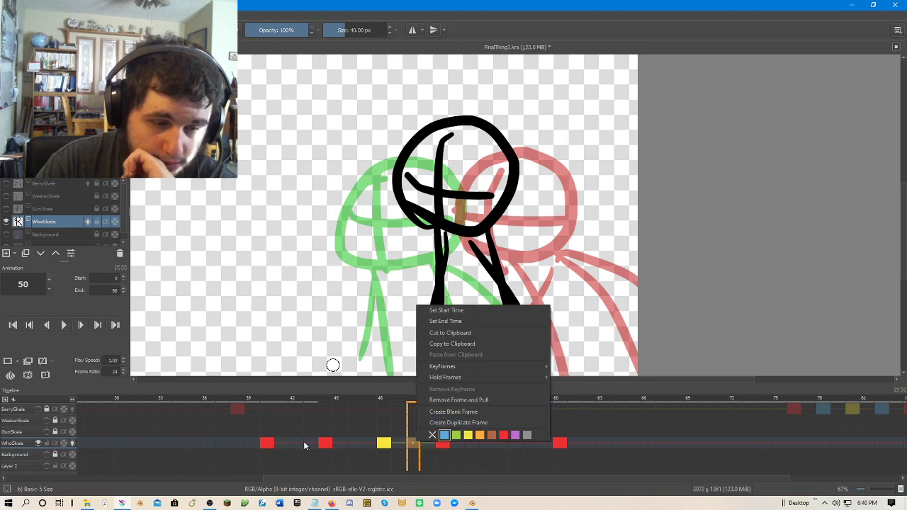
{"action": "left_click", "coordinate": [300, 443]}
{"action": "right_click", "coordinate": [304, 443]}
{"action": "left_click", "coordinate": [351, 412]}
Draw the small figure's in-between pose at frame 42, with the head, face guide lines, body lines and arms.
{"action": "scroll", "coordinate": [525, 246], "scroll_direction": "up", "scroll_amount": 1}
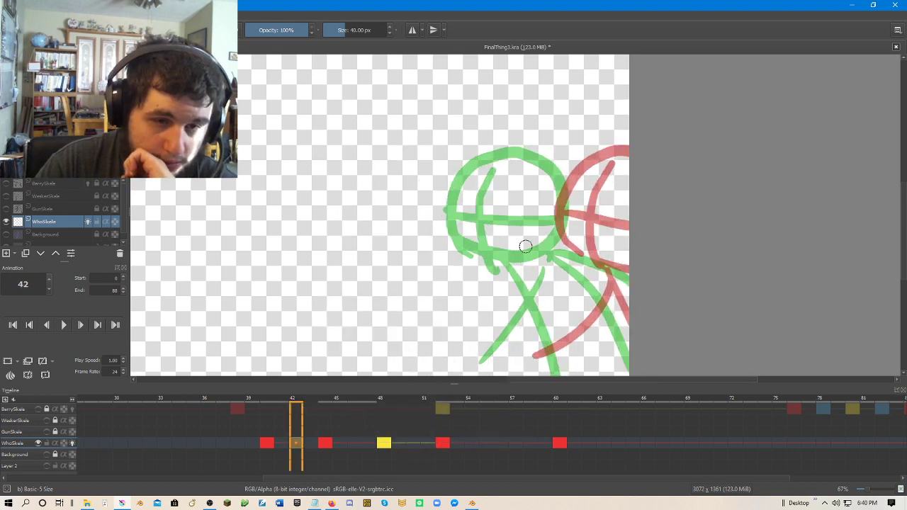
{"action": "mouse_move", "coordinate": [537, 235]}
{"action": "left_mouse_down"}
{"action": "mouse_move", "coordinate": [522, 148]}
{"action": "mouse_move", "coordinate": [606, 153]}
{"action": "mouse_move", "coordinate": [613, 203]}
{"action": "mouse_move", "coordinate": [588, 246]}
{"action": "mouse_move", "coordinate": [510, 204]}
{"action": "mouse_move", "coordinate": [617, 199]}
{"action": "left_mouse_up"}
{"action": "mouse_move", "coordinate": [546, 146]}
{"action": "left_mouse_down"}
{"action": "mouse_move", "coordinate": [535, 248]}
{"action": "mouse_move", "coordinate": [572, 374]}
{"action": "left_mouse_up"}
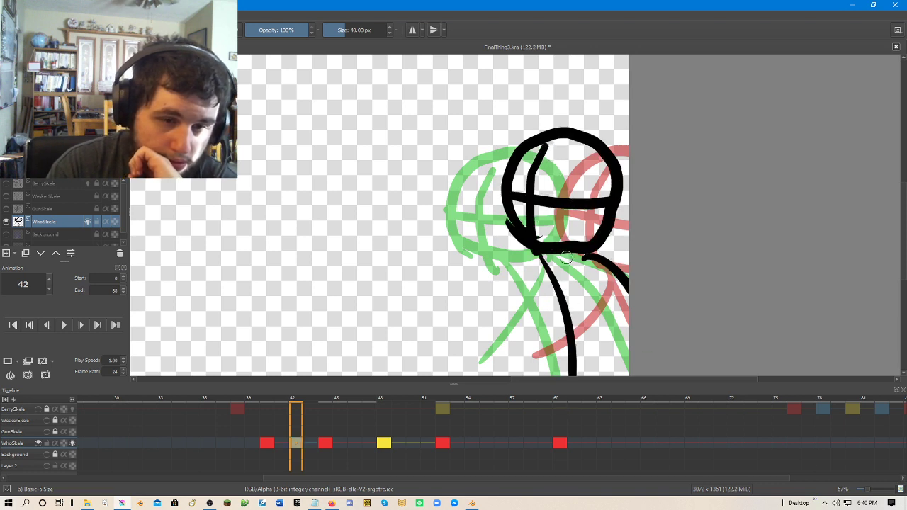
{"action": "mouse_move", "coordinate": [560, 342]}
{"action": "left_mouse_down"}
{"action": "mouse_move", "coordinate": [567, 376]}
{"action": "mouse_move", "coordinate": [539, 374]}
{"action": "left_mouse_up"}
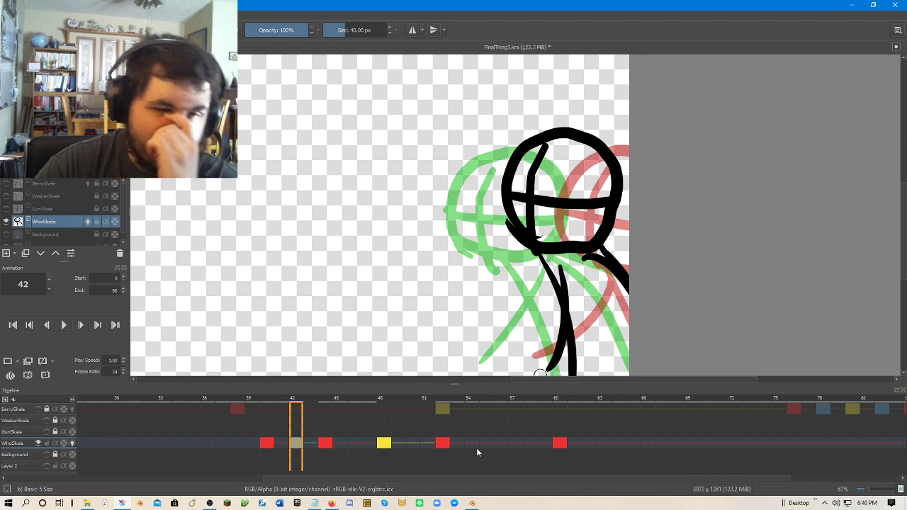
Create a blank WhoSkele keyframe at frame 46 and draw the small figure's head with its face guide lines.
{"action": "left_click", "coordinate": [354, 443]}
{"action": "right_click", "coordinate": [355, 443]}
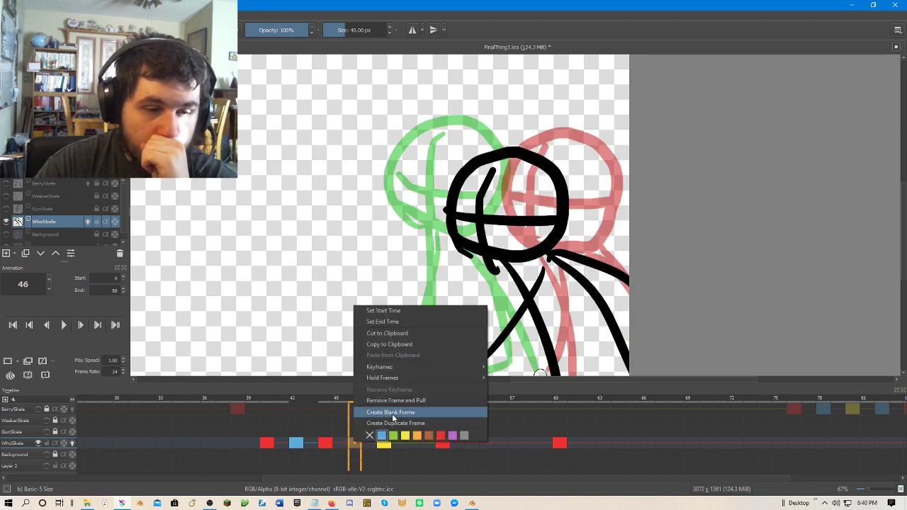
{"action": "left_click", "coordinate": [392, 413]}
{"action": "mouse_move", "coordinate": [408, 213]}
{"action": "left_mouse_down"}
{"action": "mouse_move", "coordinate": [500, 160]}
{"action": "mouse_move", "coordinate": [521, 193]}
{"action": "left_mouse_up"}
{"action": "key", "text": "ctrl+z"}
{"action": "mouse_move", "coordinate": [452, 246]}
{"action": "left_mouse_down"}
{"action": "mouse_move", "coordinate": [429, 154]}
{"action": "mouse_move", "coordinate": [521, 227]}
{"action": "mouse_move", "coordinate": [443, 249]}
{"action": "left_mouse_up"}
{"action": "left_click_drag", "start_coordinate": [469, 153], "coordinate": [457, 245]}
{"action": "left_click_drag", "start_coordinate": [418, 199], "coordinate": [489, 219]}
Draw the figure's body lines, a closing line across their lower ends, and both arms at frame 46.
{"action": "left_click_drag", "start_coordinate": [450, 248], "coordinate": [484, 370]}
{"action": "left_click_drag", "start_coordinate": [506, 232], "coordinate": [578, 374]}
{"action": "left_click_drag", "start_coordinate": [488, 363], "coordinate": [585, 356]}
{"action": "left_click_drag", "start_coordinate": [502, 242], "coordinate": [537, 322]}
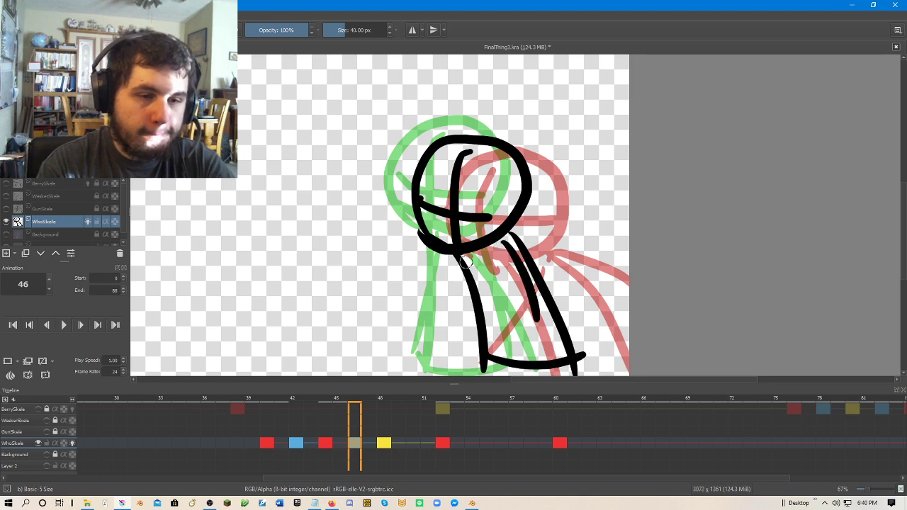
{"action": "key", "text": "ctrl+z"}
{"action": "mouse_move", "coordinate": [507, 243]}
{"action": "left_mouse_down"}
{"action": "mouse_move", "coordinate": [526, 292]}
{"action": "mouse_move", "coordinate": [466, 368]}
{"action": "left_mouse_up"}
{"action": "key", "text": "ctrl+z"}
{"action": "left_click_drag", "start_coordinate": [499, 251], "coordinate": [581, 344]}
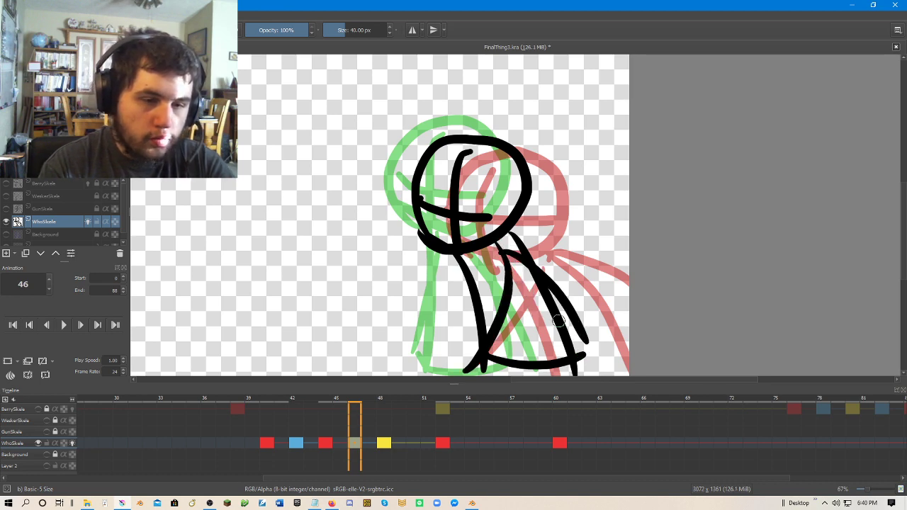
Create a blank WhoSkele keyframe at frame 50 and draw the small figure's head outline and two body lines.
{"action": "left_click", "coordinate": [383, 443]}
{"action": "left_click", "coordinate": [412, 446]}
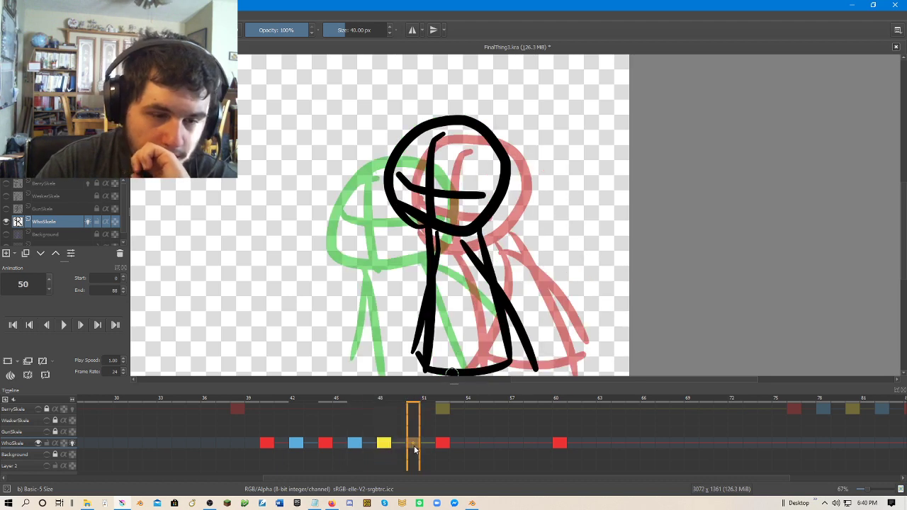
{"action": "right_click", "coordinate": [414, 449]}
{"action": "left_click", "coordinate": [434, 416]}
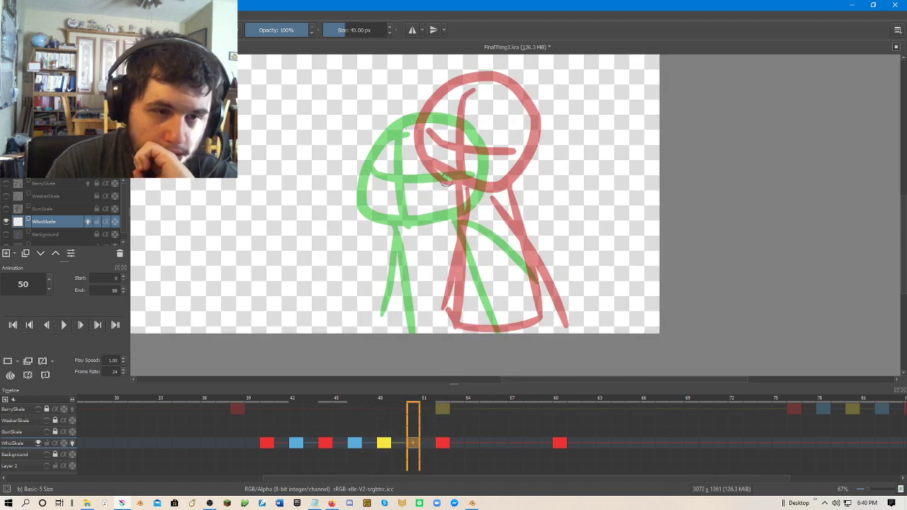
{"action": "mouse_move", "coordinate": [401, 186]}
{"action": "left_mouse_down"}
{"action": "mouse_move", "coordinate": [496, 152]}
{"action": "mouse_move", "coordinate": [396, 208]}
{"action": "mouse_move", "coordinate": [435, 274]}
{"action": "mouse_move", "coordinate": [446, 332]}
{"action": "left_mouse_up"}
{"action": "left_click_drag", "start_coordinate": [488, 210], "coordinate": [523, 328]}
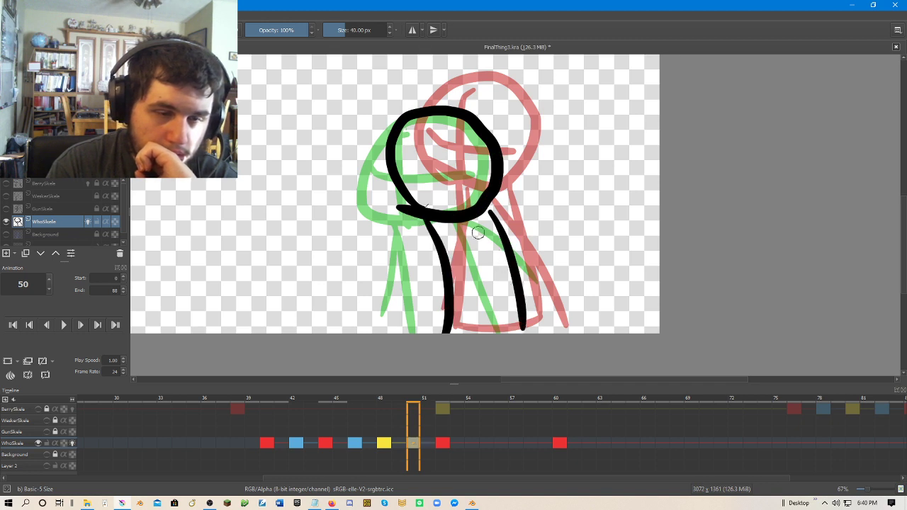
Draw both arms and the face's vertical and horizontal guide lines at frame 50.
{"action": "left_click_drag", "start_coordinate": [477, 221], "coordinate": [553, 326]}
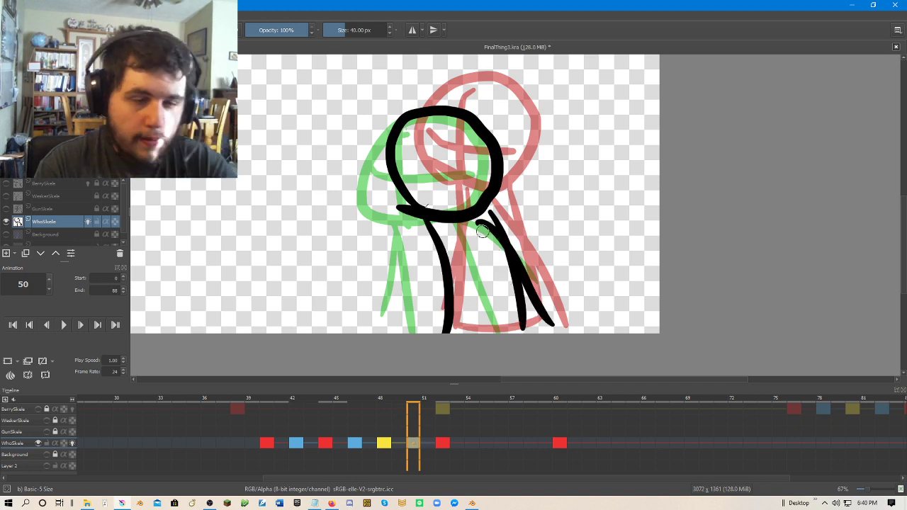
{"action": "key", "text": "ctrl+z"}
{"action": "left_click_drag", "start_coordinate": [474, 221], "coordinate": [556, 298]}
{"action": "left_click_drag", "start_coordinate": [441, 234], "coordinate": [418, 331]}
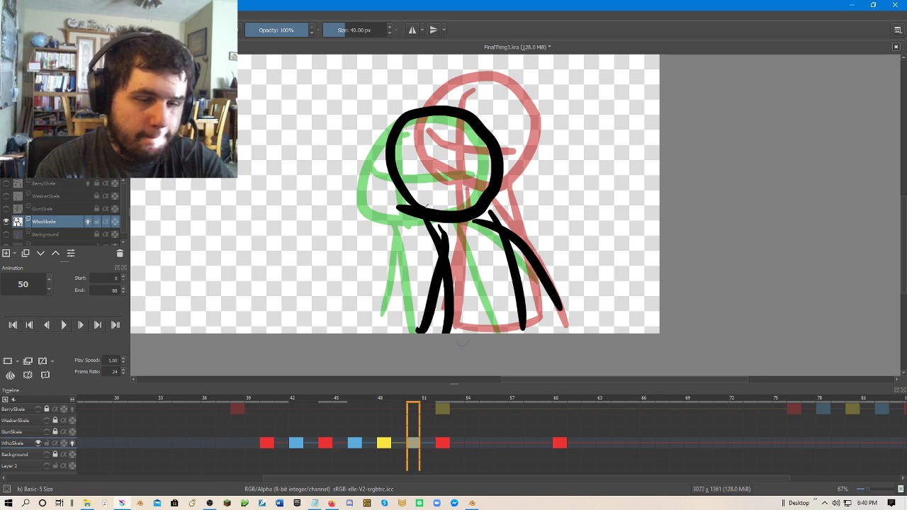
{"action": "left_click_drag", "start_coordinate": [424, 126], "coordinate": [425, 186]}
{"action": "mouse_move", "coordinate": [397, 163]}
{"action": "left_mouse_down"}
{"action": "mouse_move", "coordinate": [422, 177]}
{"action": "mouse_move", "coordinate": [484, 170]}
{"action": "left_mouse_up"}
Play WhoSkele's frames 37 to 54 to check the entrance with the new in-between poses.
{"action": "left_click", "coordinate": [448, 444]}
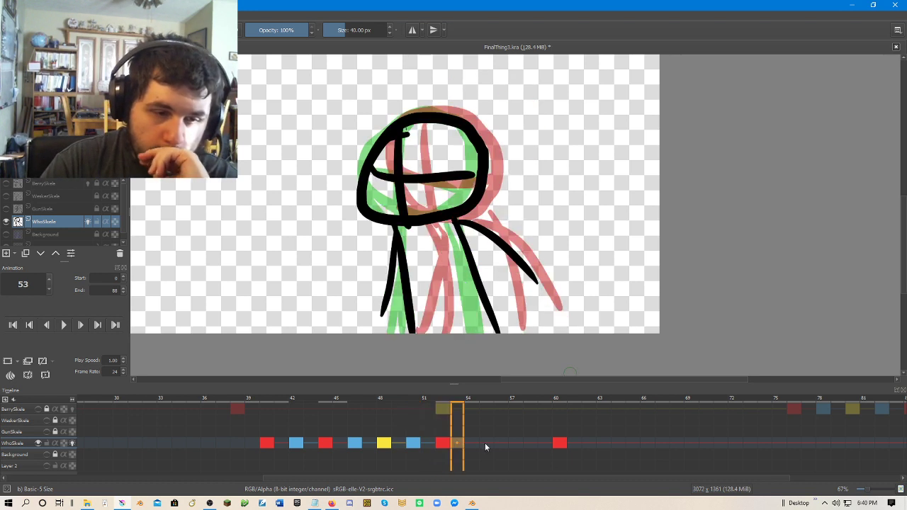
{"action": "left_click_drag", "start_coordinate": [485, 443], "coordinate": [223, 444]}
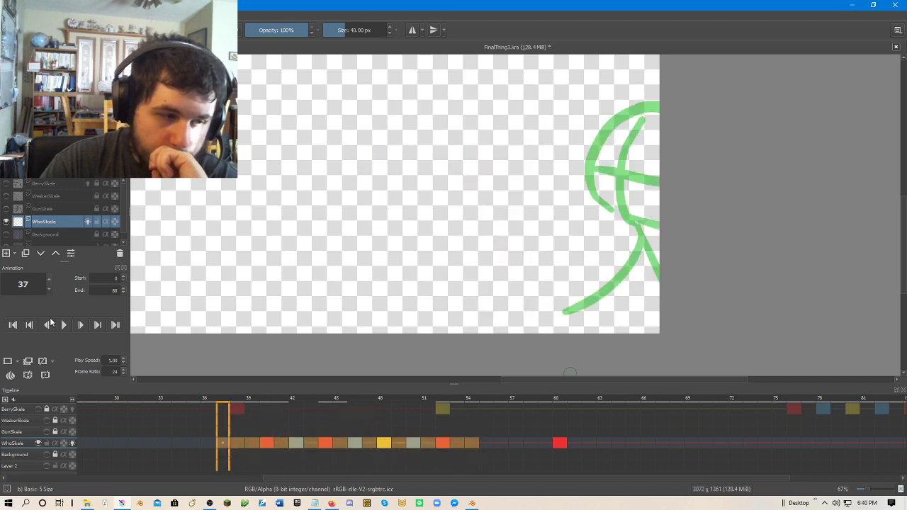
{"action": "left_click", "coordinate": [64, 325]}
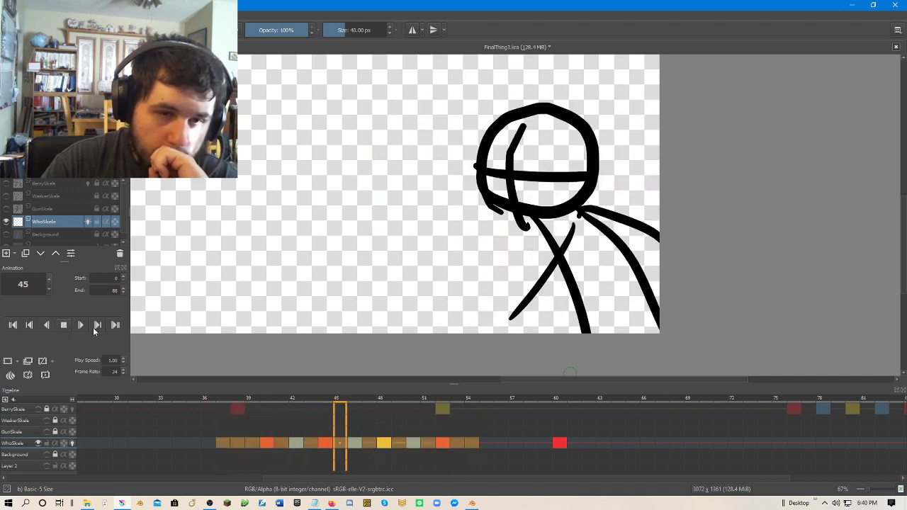
{"action": "scroll", "coordinate": [590, 198], "scroll_direction": "down", "scroll_amount": 2}
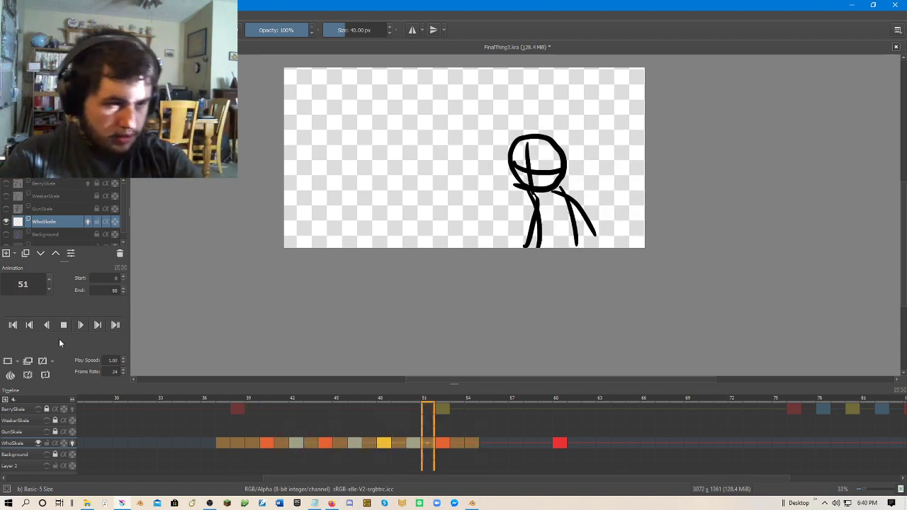
Tighten WhoSkele's keyframe timing by moving the in-between and main poses onto consecutive frames leading up to frame 52.
{"action": "left_click", "coordinate": [414, 444]}
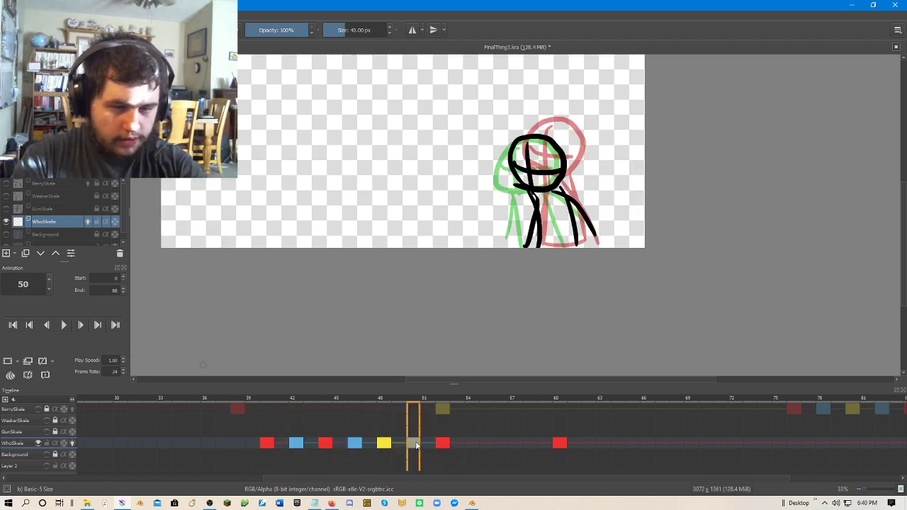
{"action": "mouse_move", "coordinate": [415, 444]}
{"action": "left_mouse_down"}
{"action": "mouse_move", "coordinate": [428, 443]}
{"action": "mouse_move", "coordinate": [390, 445]}
{"action": "mouse_move", "coordinate": [414, 444]}
{"action": "left_mouse_up"}
{"action": "left_click", "coordinate": [355, 443]}
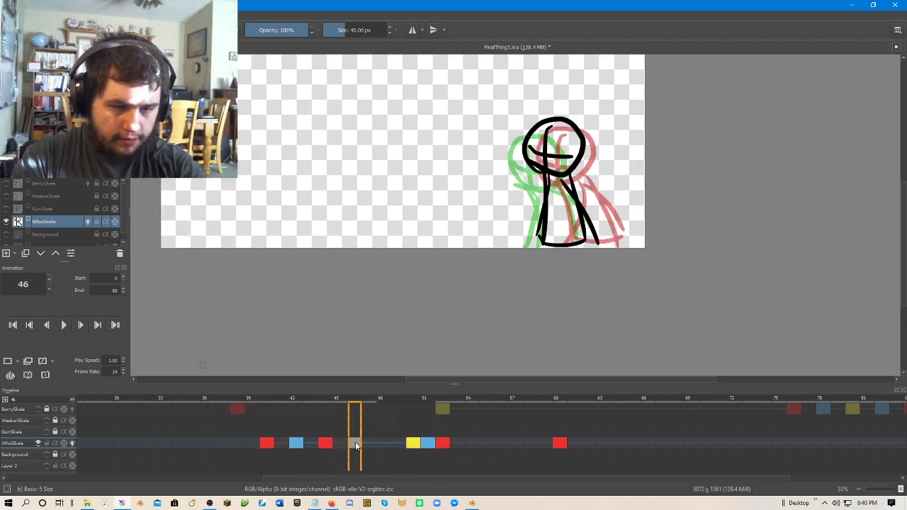
{"action": "left_click_drag", "start_coordinate": [355, 443], "coordinate": [401, 444]}
{"action": "left_click_drag", "start_coordinate": [325, 442], "coordinate": [388, 443]}
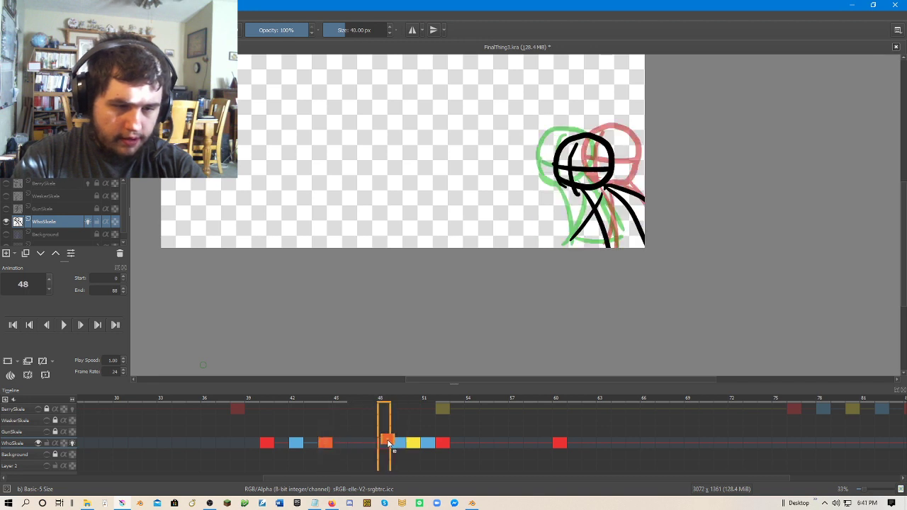
{"action": "left_click", "coordinate": [366, 444]}
Play WhoSkele's frames 43 to 54 to check the tightened entrance timing.
{"action": "left_click_drag", "start_coordinate": [273, 444], "coordinate": [471, 442]}
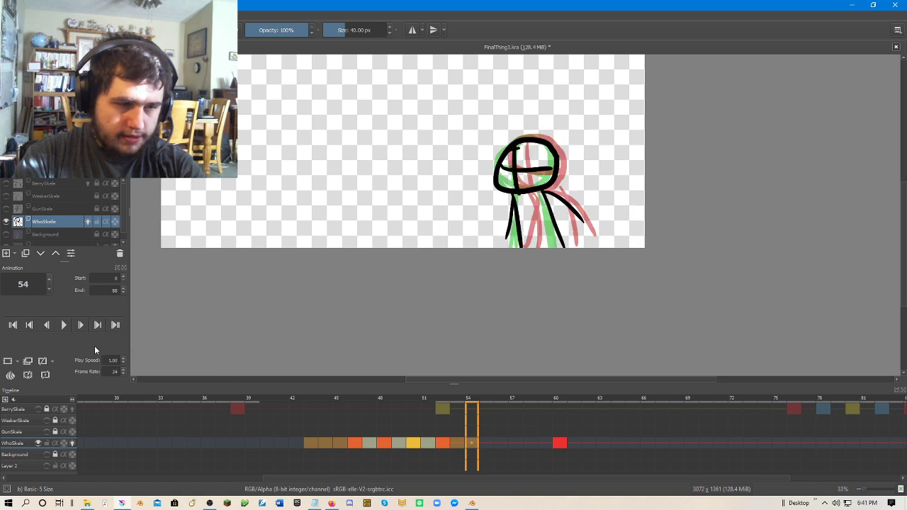
{"action": "left_click", "coordinate": [60, 325]}
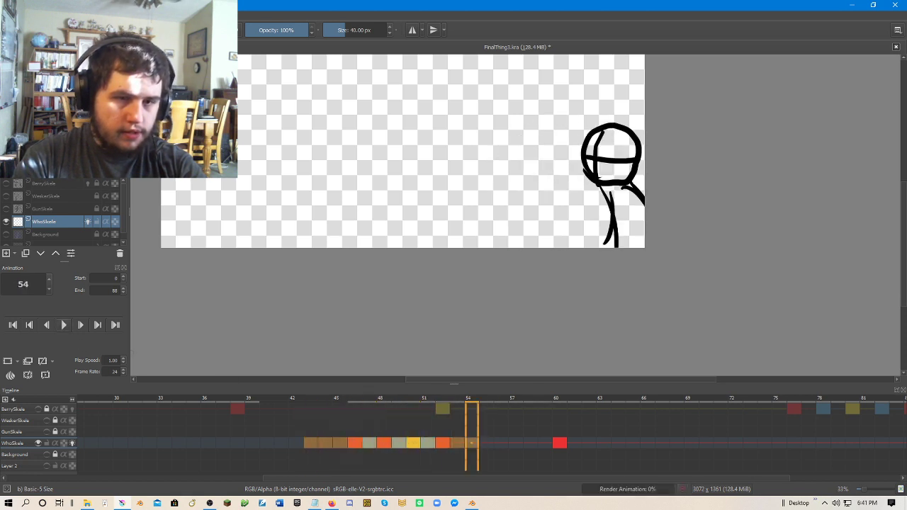
{"action": "left_click", "coordinate": [60, 325]}
Create a blank WhoSkele keyframe at frame 56 with a yellow frame label.
{"action": "left_click", "coordinate": [444, 445]}
{"action": "key", "text": "Right"}
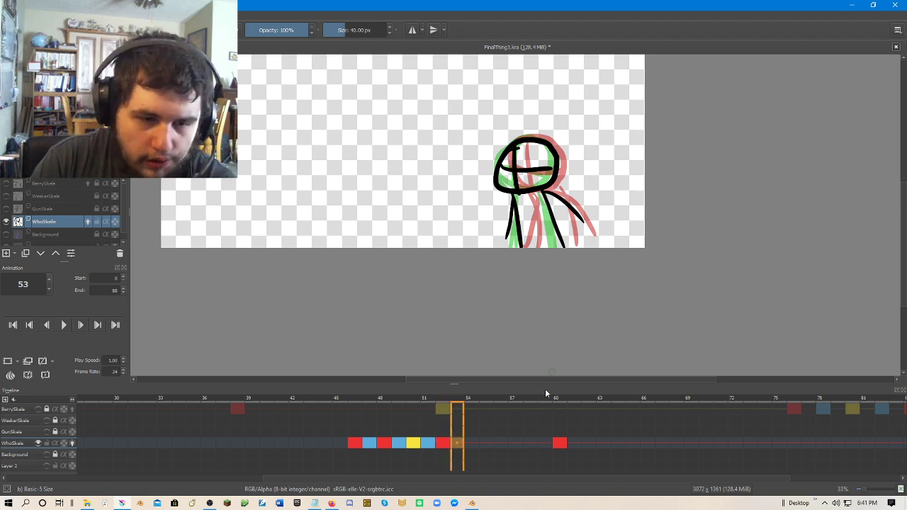
{"action": "key", "text": "Right"}
{"action": "key", "text": "Right"}
{"action": "left_click", "coordinate": [500, 443]}
{"action": "right_click", "coordinate": [501, 442]}
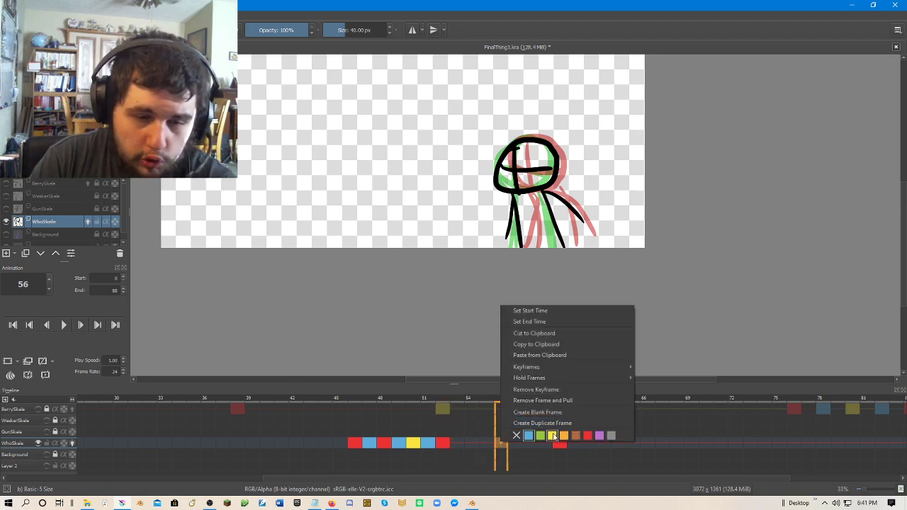
{"action": "left_click", "coordinate": [536, 408]}
Draw the small figure's head outline and face guide lines at frame 56, between the two onion-skin poses.
{"action": "key", "text": "1"}
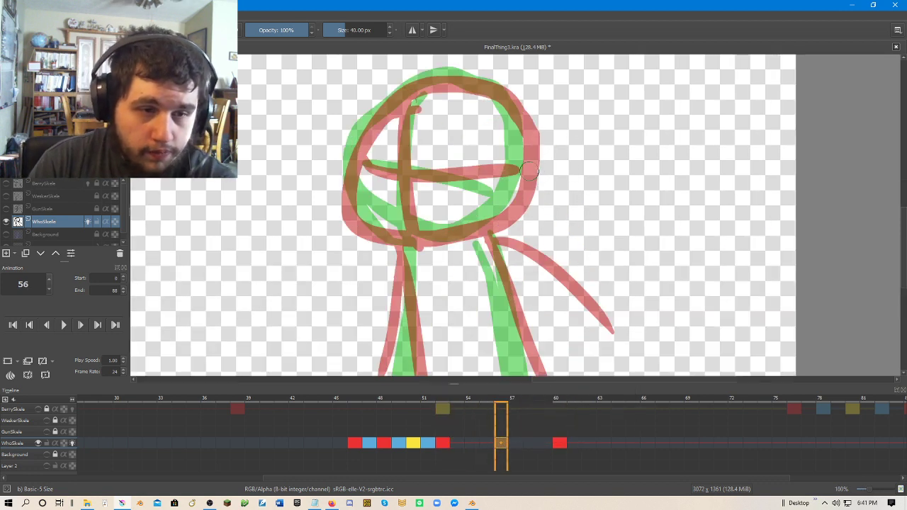
{"action": "mouse_move", "coordinate": [394, 200]}
{"action": "left_mouse_down"}
{"action": "mouse_move", "coordinate": [376, 99]}
{"action": "mouse_move", "coordinate": [531, 149]}
{"action": "mouse_move", "coordinate": [372, 173]}
{"action": "left_mouse_up"}
{"action": "left_click_drag", "start_coordinate": [472, 110], "coordinate": [541, 194]}
{"action": "key", "text": "ctrl+z"}
{"action": "mouse_move", "coordinate": [464, 296]}
{"action": "left_mouse_down"}
{"action": "mouse_move", "coordinate": [443, 179]}
{"action": "mouse_move", "coordinate": [567, 163]}
{"action": "mouse_move", "coordinate": [588, 240]}
{"action": "mouse_move", "coordinate": [457, 292]}
{"action": "left_mouse_up"}
{"action": "left_click_drag", "start_coordinate": [480, 221], "coordinate": [482, 298]}
Draw the small figure's two body lines and both arms below the head at frame 56.
{"action": "mouse_move", "coordinate": [431, 234]}
{"action": "left_mouse_down"}
{"action": "mouse_move", "coordinate": [578, 245]}
{"action": "mouse_move", "coordinate": [539, 136]}
{"action": "mouse_move", "coordinate": [527, 66]}
{"action": "left_mouse_up"}
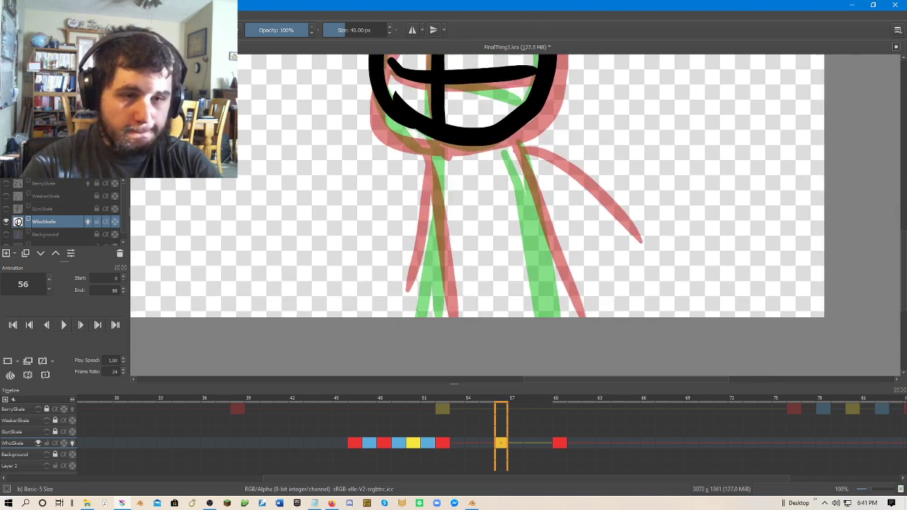
{"action": "left_click_drag", "start_coordinate": [447, 145], "coordinate": [436, 318]}
{"action": "left_click_drag", "start_coordinate": [517, 150], "coordinate": [545, 317]}
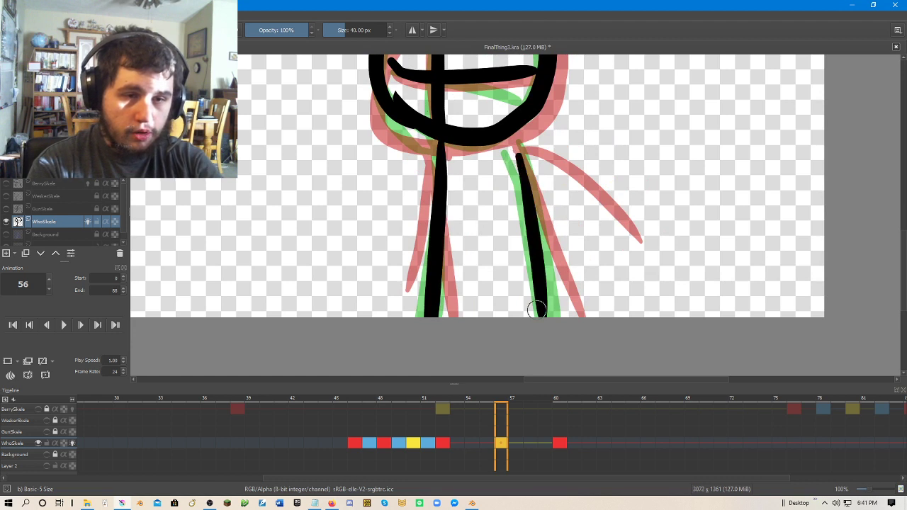
{"action": "left_click_drag", "start_coordinate": [503, 166], "coordinate": [568, 312]}
{"action": "left_click_drag", "start_coordinate": [447, 196], "coordinate": [412, 319]}
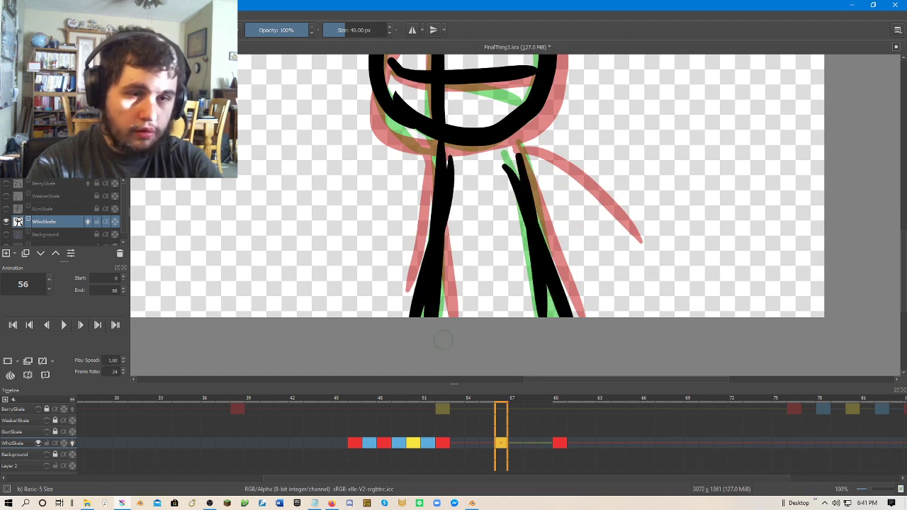
{"action": "scroll", "coordinate": [607, 206], "scroll_direction": "down", "scroll_amount": 1}
{"action": "left_click_drag", "start_coordinate": [607, 206], "coordinate": [608, 274]}
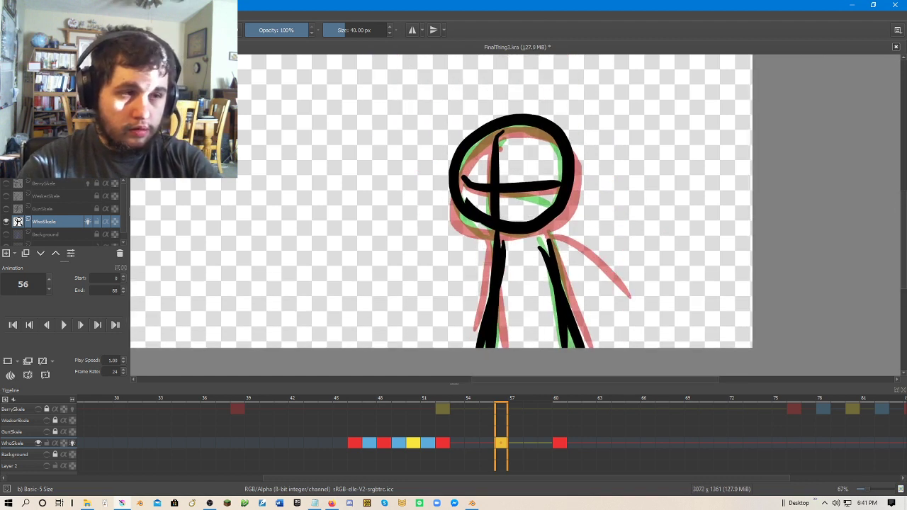
Move the small figure's frame 56 drawing slightly upward and compare it with the pose at frame 54.
{"action": "key", "text": "t"}
{"action": "left_click_drag", "start_coordinate": [494, 243], "coordinate": [495, 240]}
{"action": "left_click", "coordinate": [475, 447]}
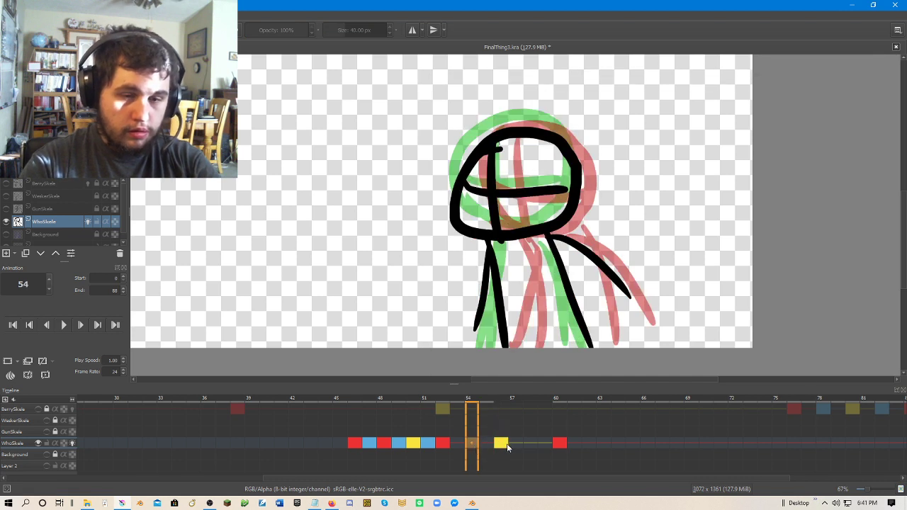
{"action": "left_click", "coordinate": [506, 444]}
Create a blank WhoSkele keyframe at frame 58 with a blue frame label.
{"action": "left_click", "coordinate": [532, 445]}
{"action": "right_click", "coordinate": [532, 444]}
{"action": "left_click", "coordinate": [520, 447]}
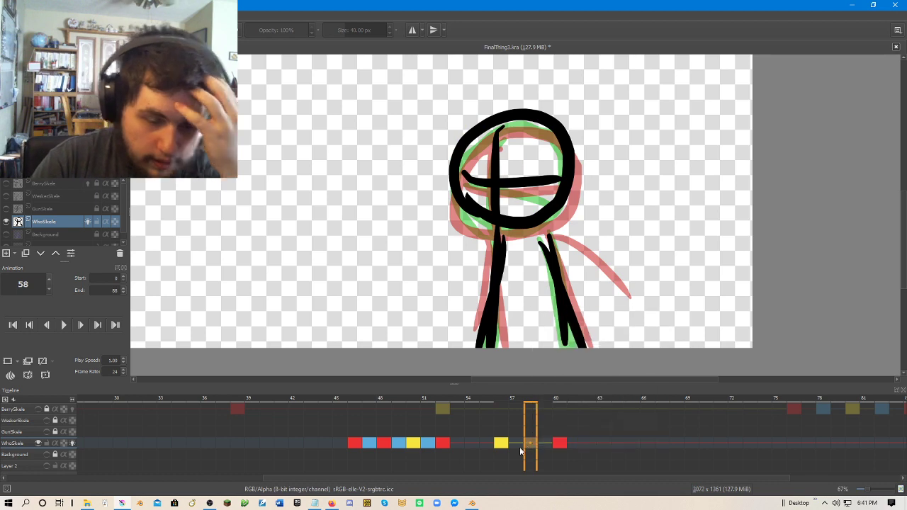
{"action": "right_click", "coordinate": [530, 445]}
{"action": "left_click", "coordinate": [545, 411]}
{"action": "key", "text": "1"}
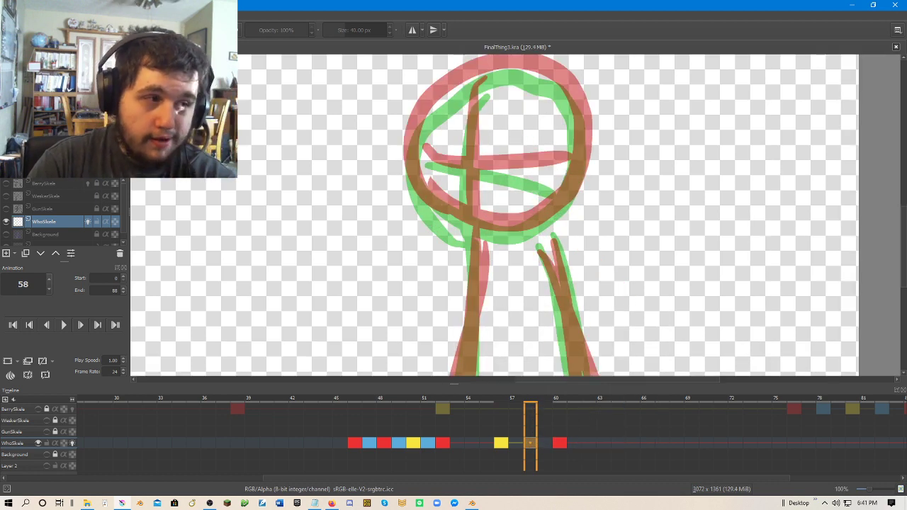
Draw the small figure's head outline and crossed face guide lines at frame 58, between the two onion-skin poses.
{"action": "key", "text": "b"}
{"action": "left_click_drag", "start_coordinate": [400, 158], "coordinate": [348, 175]}
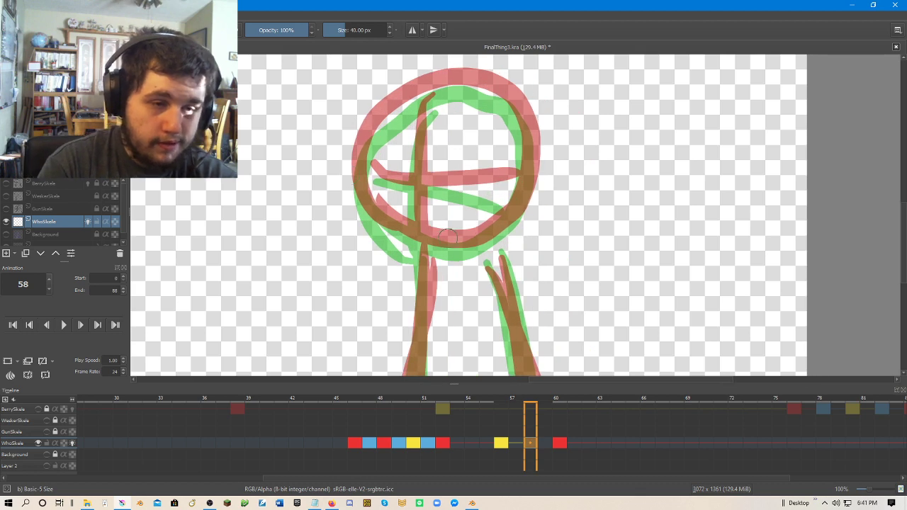
{"action": "mouse_move", "coordinate": [428, 248]}
{"action": "left_mouse_down"}
{"action": "mouse_move", "coordinate": [435, 92]}
{"action": "mouse_move", "coordinate": [484, 238]}
{"action": "mouse_move", "coordinate": [394, 202]}
{"action": "left_mouse_up"}
{"action": "left_click_drag", "start_coordinate": [429, 117], "coordinate": [420, 224]}
{"action": "mouse_move", "coordinate": [370, 169]}
{"action": "left_mouse_down"}
{"action": "mouse_move", "coordinate": [445, 193]}
{"action": "mouse_move", "coordinate": [501, 190]}
{"action": "left_mouse_up"}
Draw the small figure's body and arm lines below the head at frame 58, following the onion-skin poses.
{"action": "left_click_drag", "start_coordinate": [540, 285], "coordinate": [531, 192]}
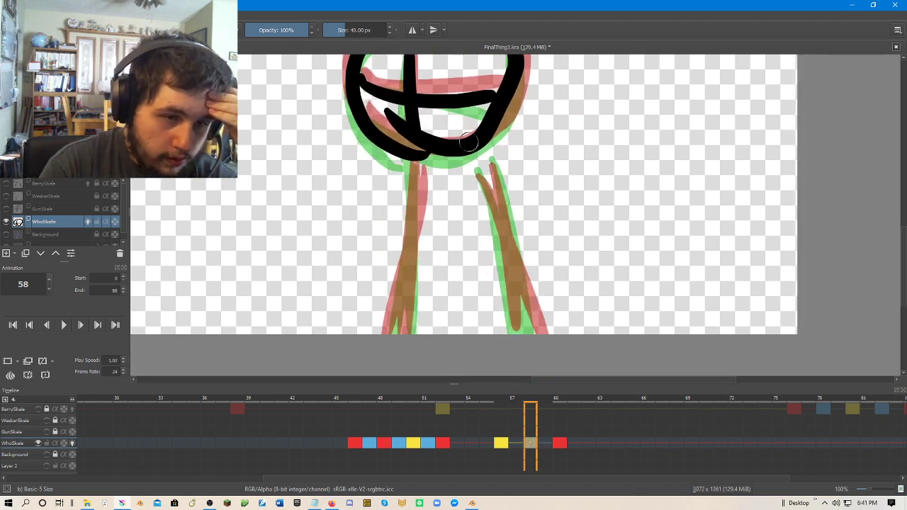
{"action": "left_click_drag", "start_coordinate": [425, 149], "coordinate": [411, 329]}
{"action": "left_click_drag", "start_coordinate": [488, 160], "coordinate": [530, 333]}
{"action": "left_click_drag", "start_coordinate": [489, 195], "coordinate": [551, 332]}
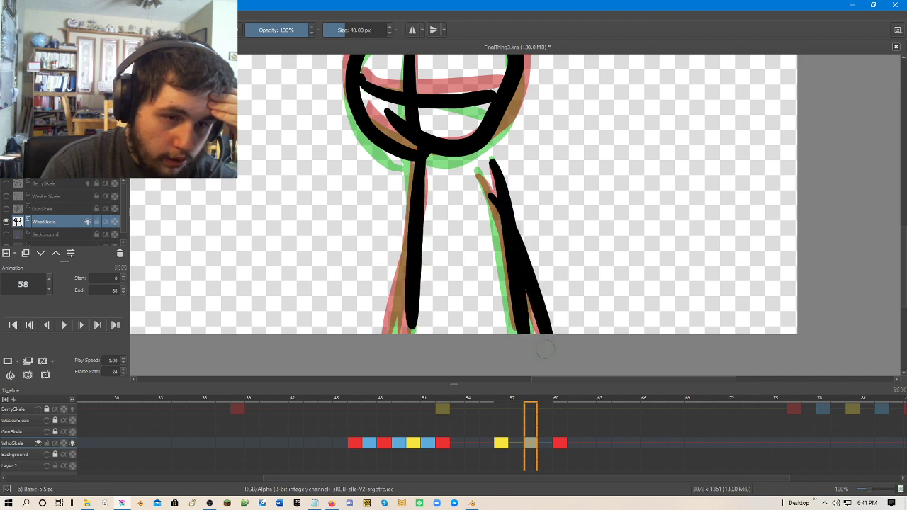
{"action": "left_click_drag", "start_coordinate": [422, 168], "coordinate": [395, 347]}
Create a blank WhoSkele keyframe at frame 54 with a blue frame label.
{"action": "left_click", "coordinate": [476, 440]}
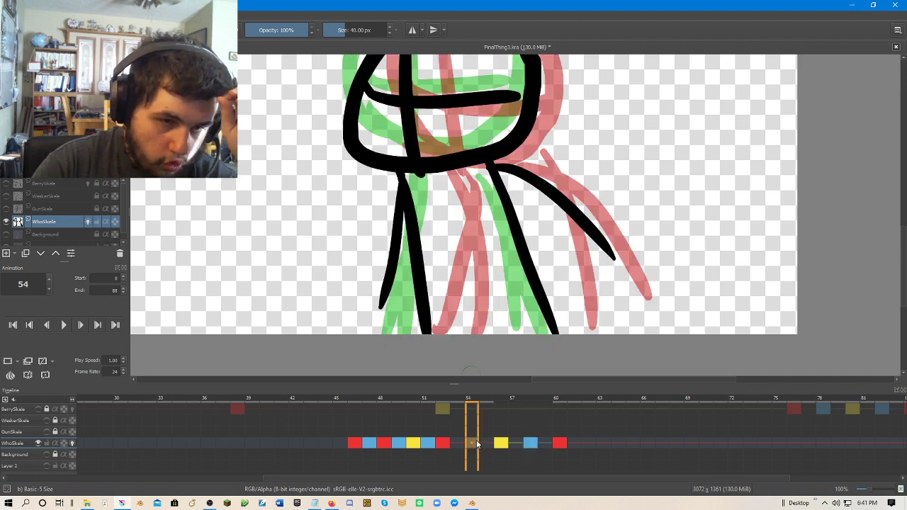
{"action": "right_click", "coordinate": [476, 440]}
{"action": "left_click", "coordinate": [535, 408]}
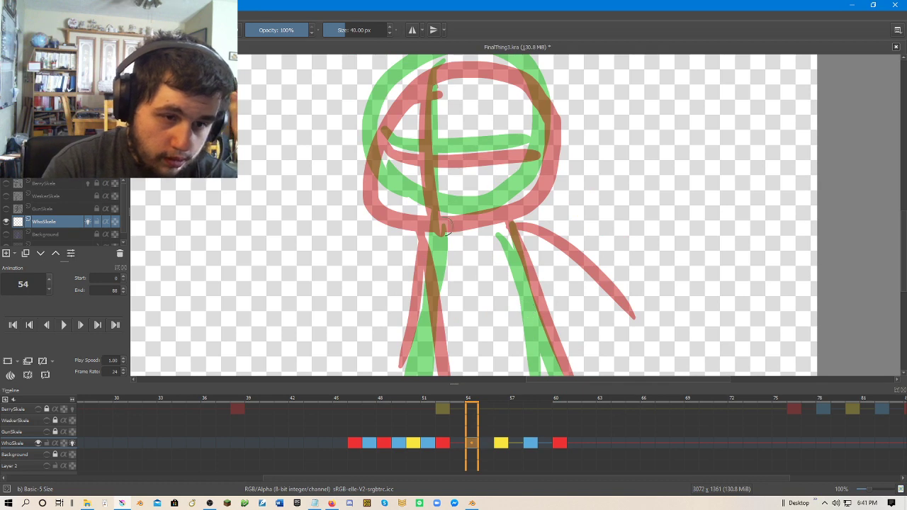
Draw the small figure's lowered head at frame 54, shift it slightly left, and add the crossed face guide lines.
{"action": "mouse_move", "coordinate": [436, 249]}
{"action": "left_mouse_down"}
{"action": "mouse_move", "coordinate": [362, 173]}
{"action": "mouse_move", "coordinate": [424, 106]}
{"action": "mouse_move", "coordinate": [504, 130]}
{"action": "mouse_move", "coordinate": [521, 215]}
{"action": "mouse_move", "coordinate": [476, 252]}
{"action": "mouse_move", "coordinate": [376, 200]}
{"action": "left_mouse_up"}
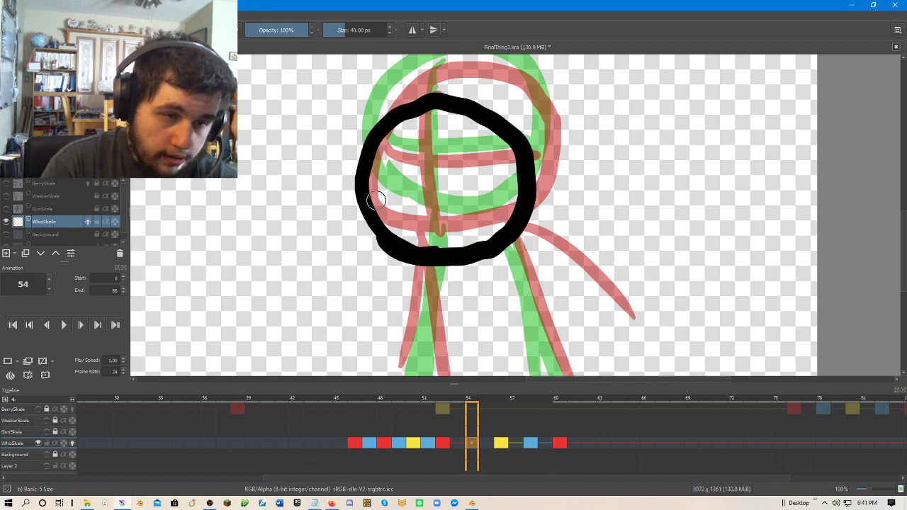
{"action": "key", "text": "t"}
{"action": "left_click_drag", "start_coordinate": [364, 152], "coordinate": [339, 146]}
{"action": "key", "text": "b"}
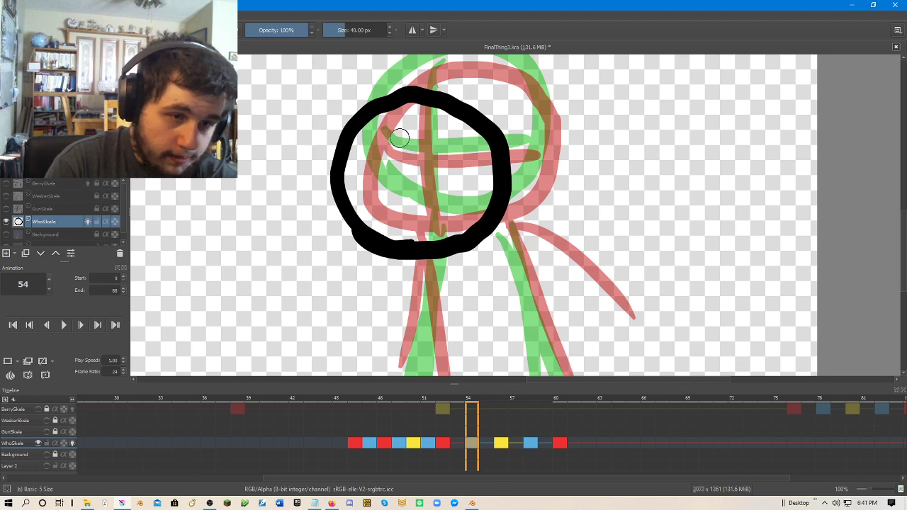
{"action": "mouse_move", "coordinate": [382, 126]}
{"action": "left_mouse_down"}
{"action": "mouse_move", "coordinate": [382, 238]}
{"action": "mouse_move", "coordinate": [477, 216]}
{"action": "left_mouse_up"}
Draw the small figure's two body lines and both arms below the head at frame 54.
{"action": "scroll", "coordinate": [458, 179], "scroll_direction": "down", "scroll_amount": 2}
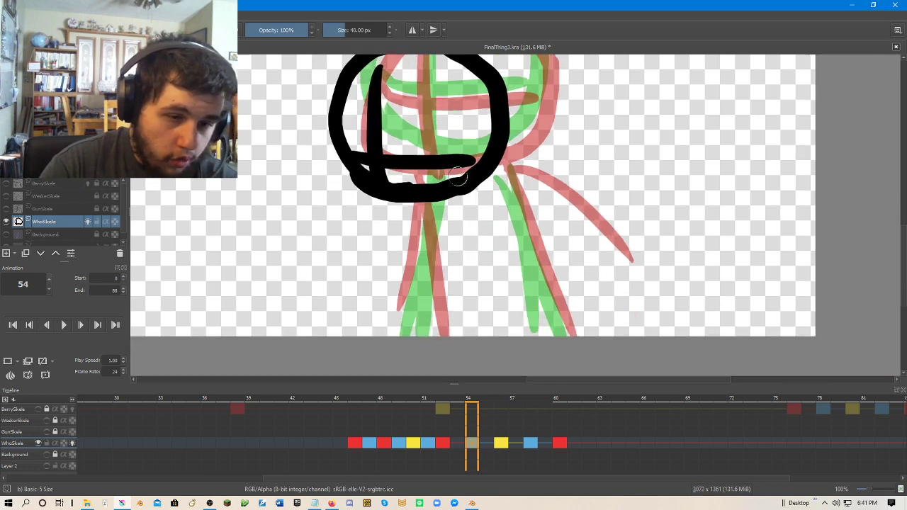
{"action": "left_click_drag", "start_coordinate": [423, 207], "coordinate": [429, 325]}
{"action": "mouse_move", "coordinate": [494, 167]}
{"action": "left_mouse_down"}
{"action": "mouse_move", "coordinate": [566, 332]}
{"action": "mouse_move", "coordinate": [582, 266]}
{"action": "left_mouse_up"}
{"action": "left_click_drag", "start_coordinate": [424, 207], "coordinate": [406, 344]}
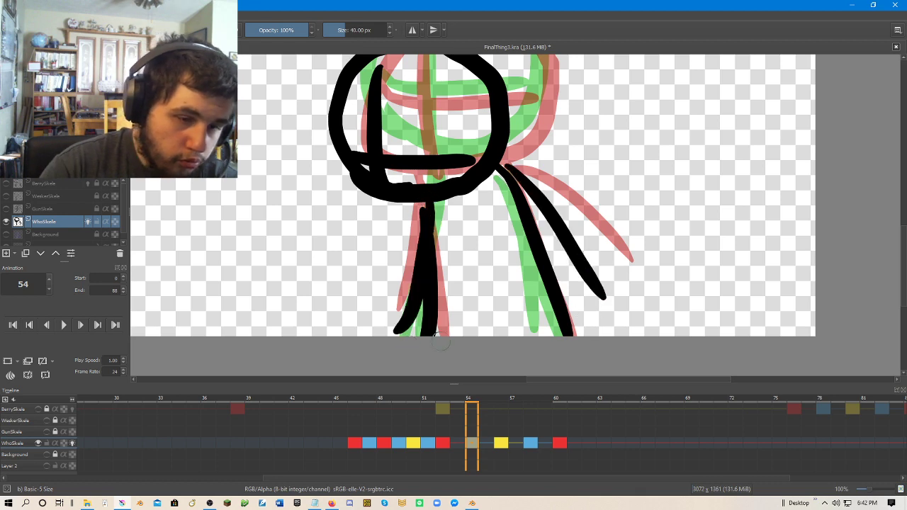
Step through WhoSkele's frames 56 to 60, and play frames 45 to 62 to check the new in-betweens.
{"action": "left_click", "coordinate": [498, 443]}
{"action": "left_click", "coordinate": [531, 443]}
{"action": "left_click", "coordinate": [559, 443]}
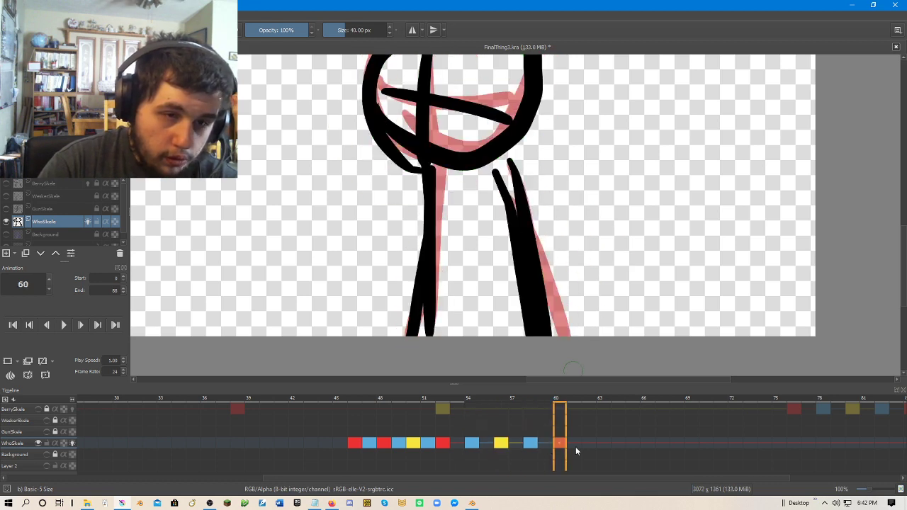
{"action": "left_click_drag", "start_coordinate": [592, 445], "coordinate": [340, 444]}
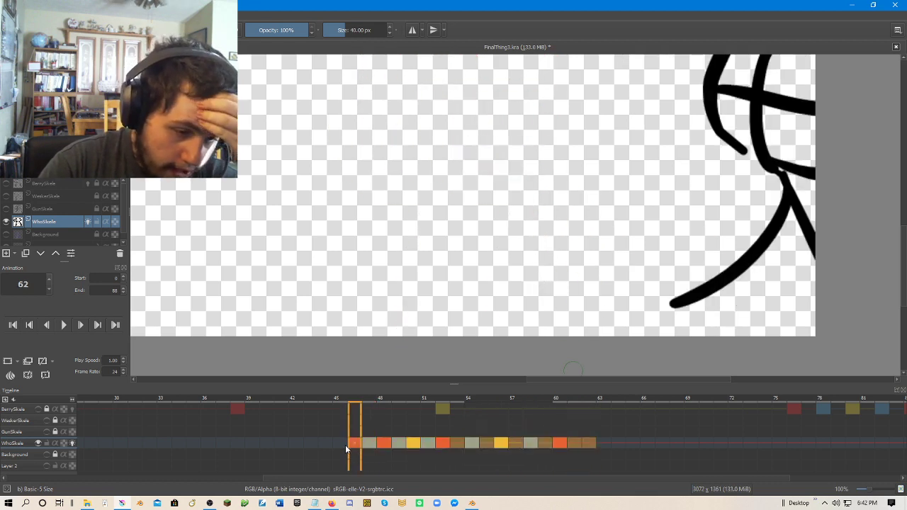
{"action": "scroll", "coordinate": [515, 206], "scroll_direction": "down", "scroll_amount": 4}
{"action": "left_click", "coordinate": [64, 325]}
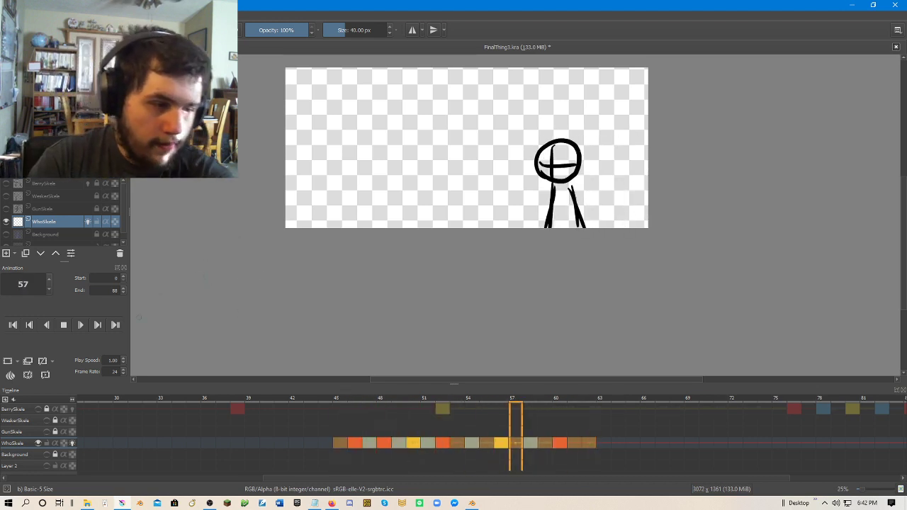
{"action": "left_click", "coordinate": [63, 325]}
Play frames 45 to 62 with the large right-hand figure's layer temporarily shown beside WhoSkele.
{"action": "left_click", "coordinate": [7, 195]}
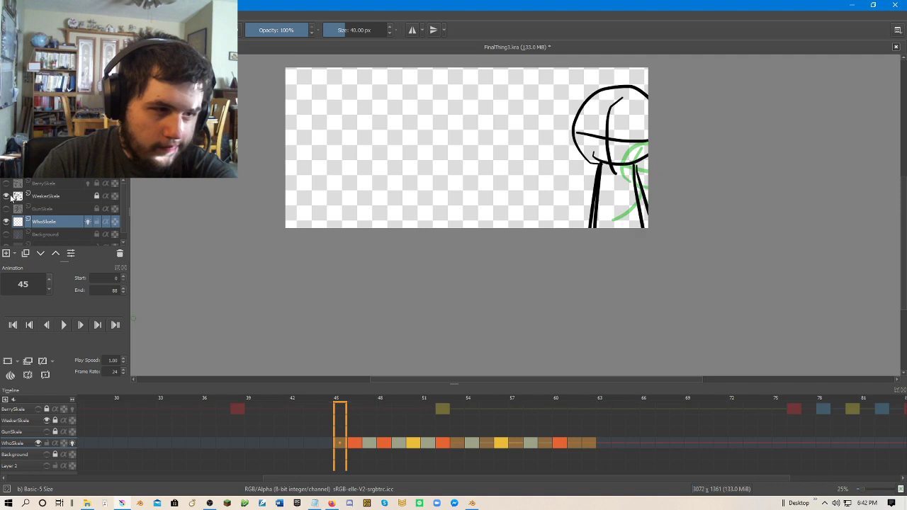
{"action": "left_click", "coordinate": [65, 325]}
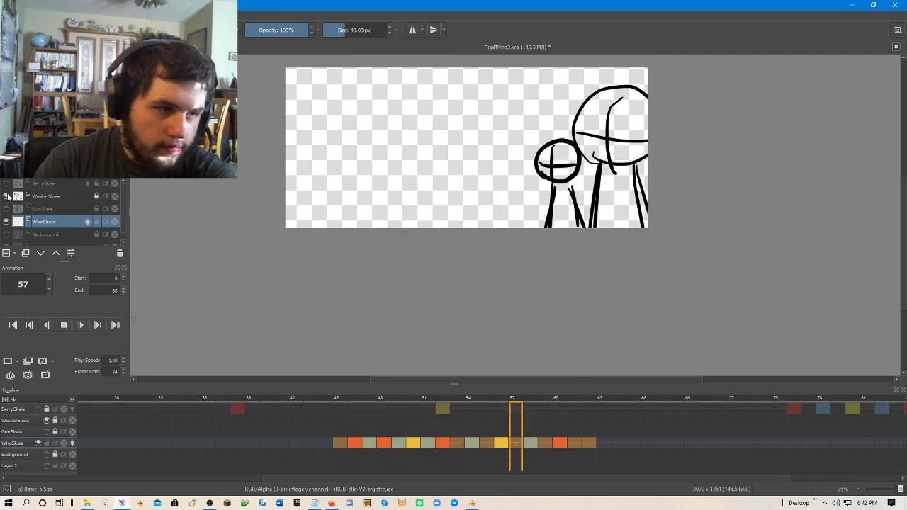
{"action": "left_click", "coordinate": [63, 324]}
{"action": "left_click", "coordinate": [8, 195]}
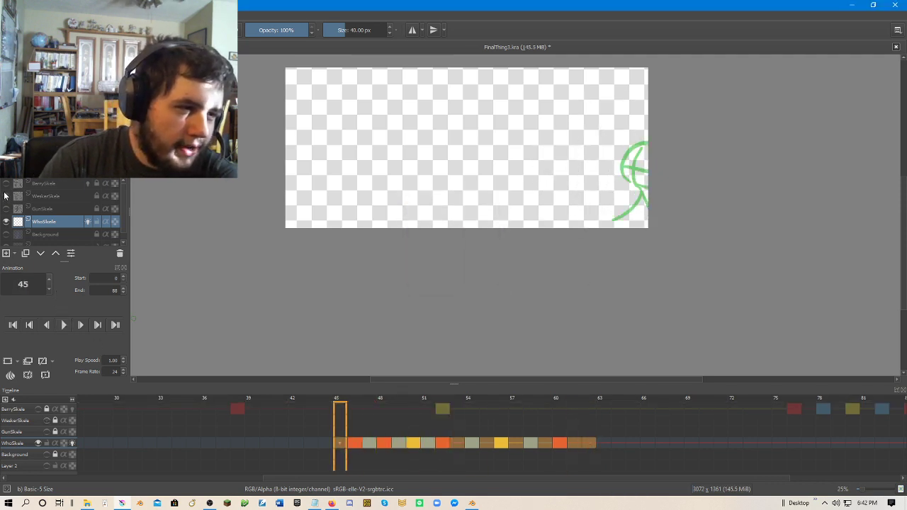
Show the BerrySkele layer and play frames 45 to 62 to check the small figure's entrance against it.
{"action": "left_click", "coordinate": [7, 184]}
{"action": "left_click", "coordinate": [64, 325]}
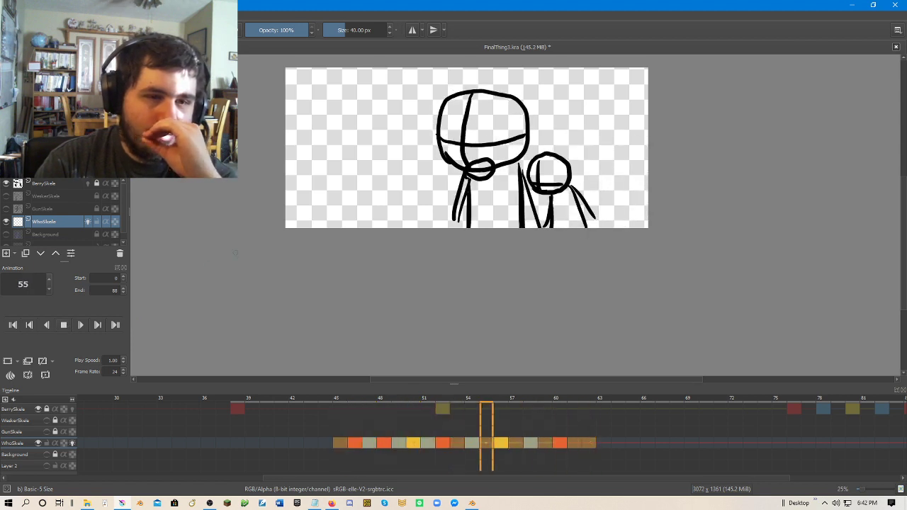
{"action": "left_click_drag", "start_coordinate": [425, 191], "coordinate": [411, 239]}
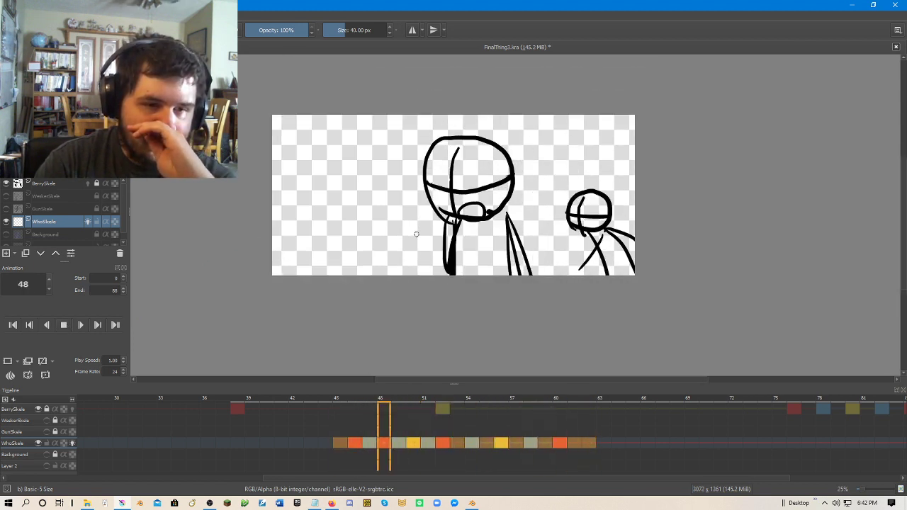
{"action": "left_click", "coordinate": [63, 325]}
Make all the skeleton layers visible together and clear the WhoSkele frame range selection by going to frame 29.
{"action": "left_click", "coordinate": [7, 184]}
{"action": "left_click", "coordinate": [6, 183]}
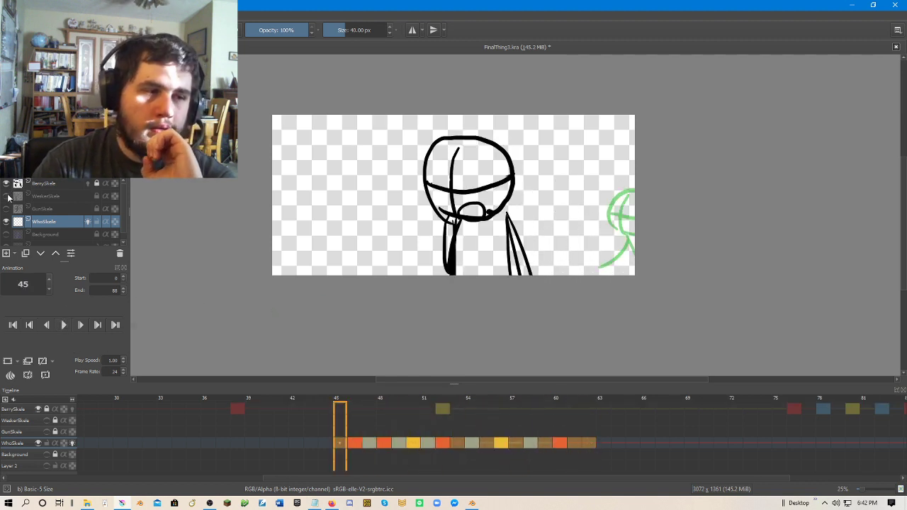
{"action": "left_click", "coordinate": [6, 195]}
{"action": "left_click", "coordinate": [6, 208]}
{"action": "left_click", "coordinate": [107, 443]}
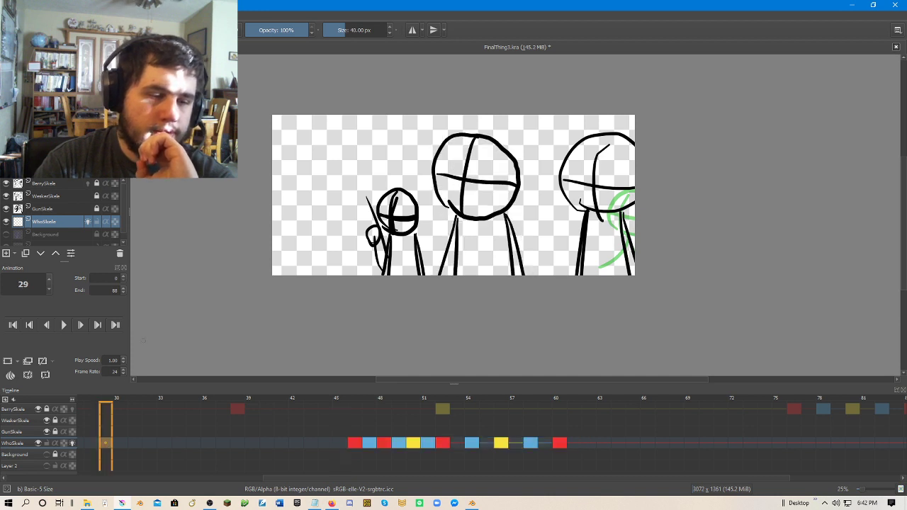
Play the whole animation from frame 0 with all the skeleton layers visible.
{"action": "scroll", "coordinate": [266, 245], "scroll_direction": "up", "scroll_amount": 3, "text": "ctrl"}
{"action": "scroll", "coordinate": [624, 225], "scroll_direction": "down", "scroll_amount": 2}
{"action": "left_click_drag", "start_coordinate": [652, 223], "coordinate": [511, 266]}
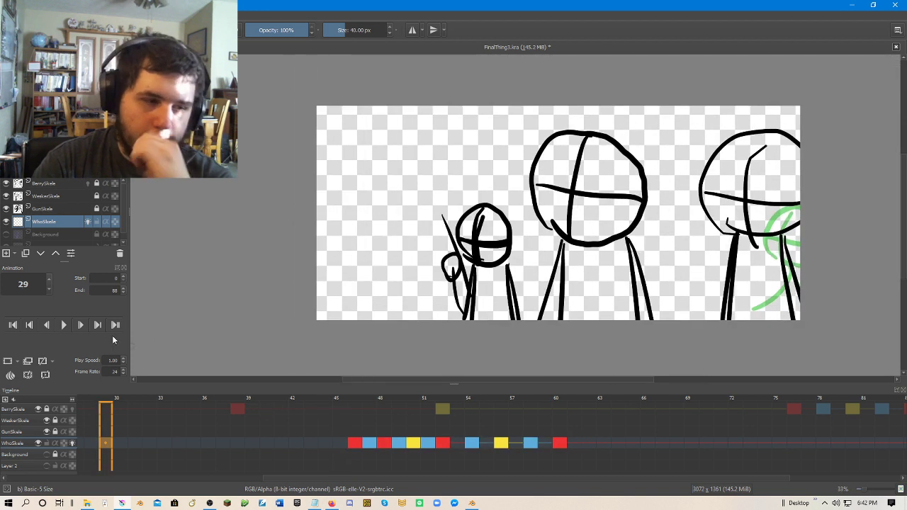
{"action": "left_click", "coordinate": [12, 324]}
{"action": "left_click", "coordinate": [63, 324]}
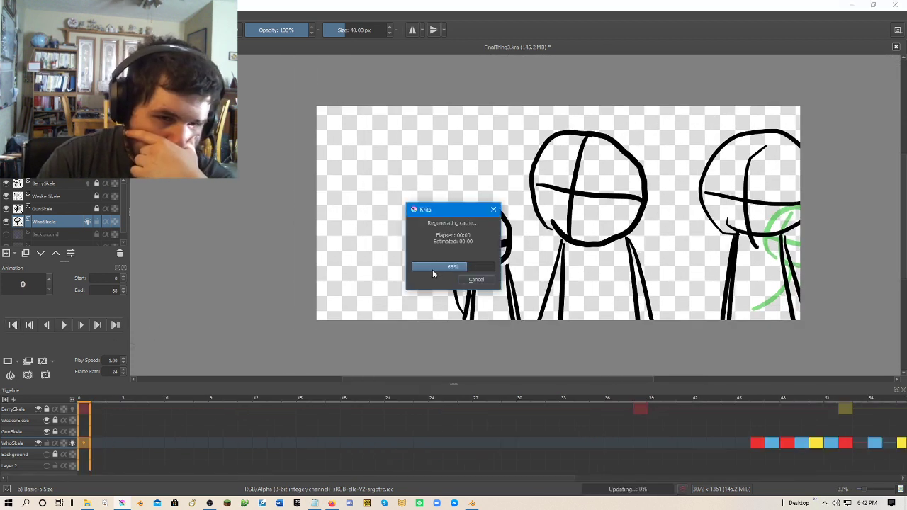
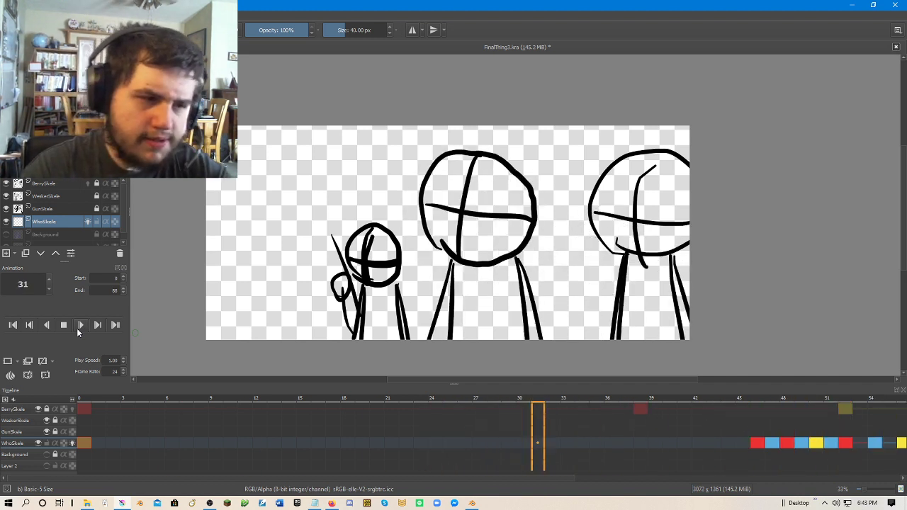
{"action": "left_click", "coordinate": [77, 328]}
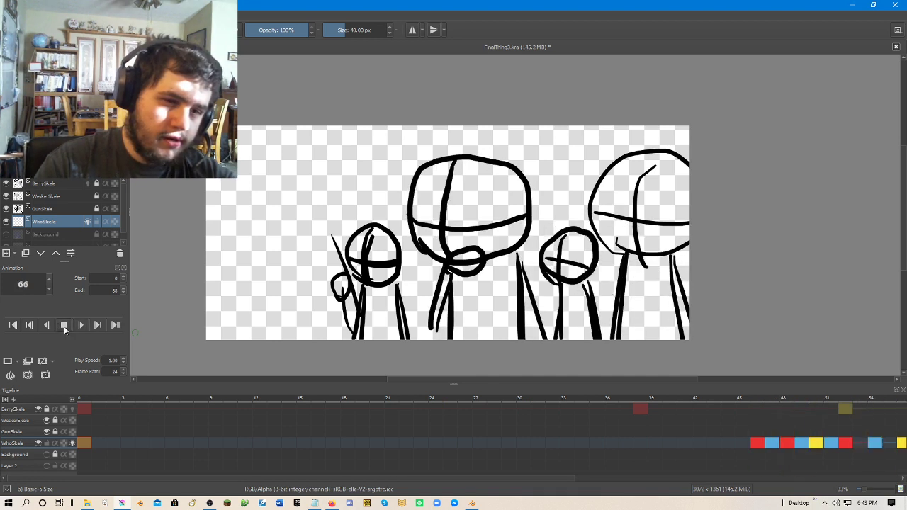
{"action": "left_click", "coordinate": [63, 327]}
Save the document as a new file named FinalThing4.kra in the REanimate folder.
{"action": "key", "text": "alt+f"}
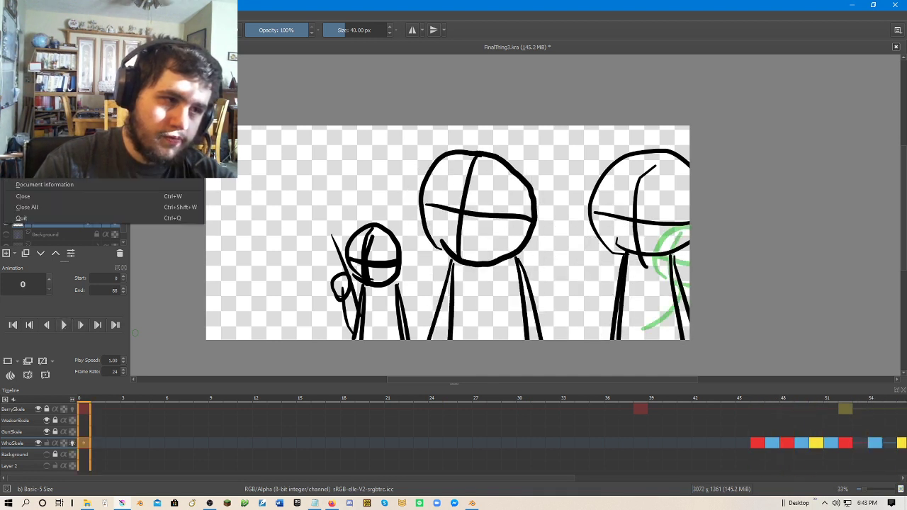
{"action": "left_click", "coordinate": [43, 83]}
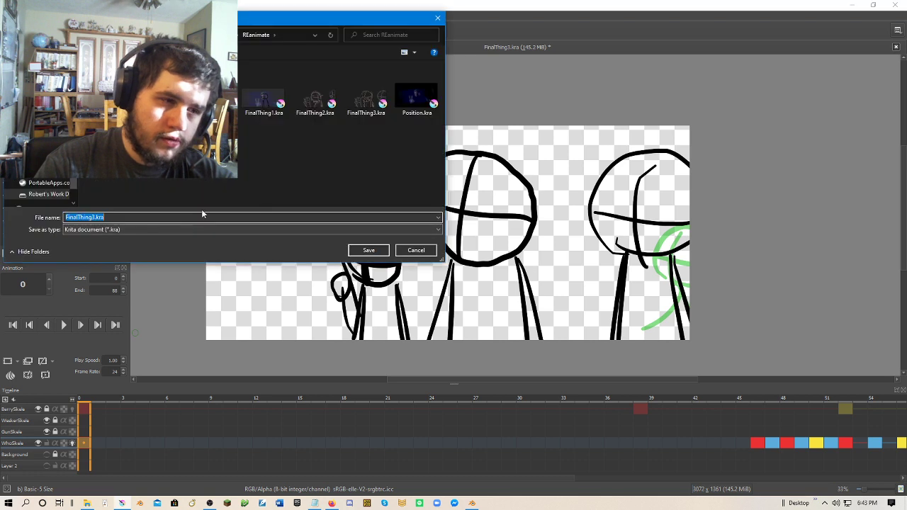
{"action": "key", "text": "BackSpace"}
{"action": "type", "text": "4"}
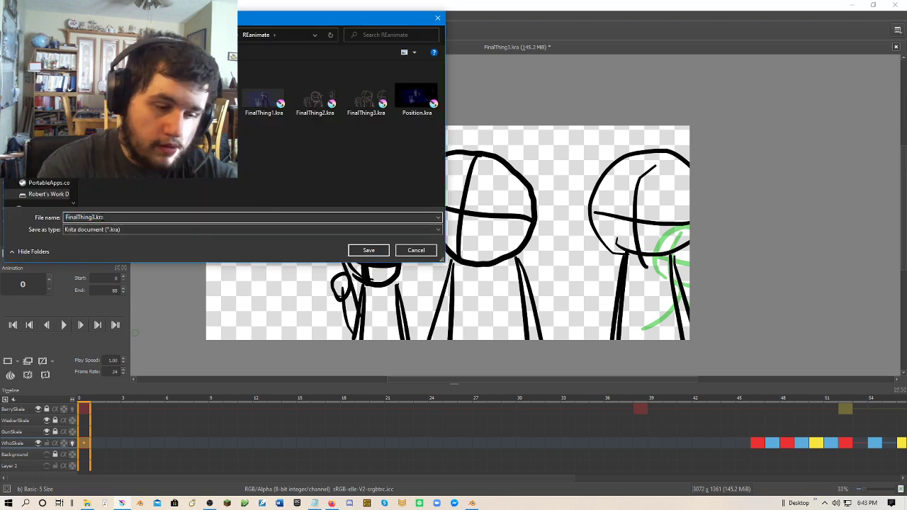
{"action": "left_click", "coordinate": [369, 250]}
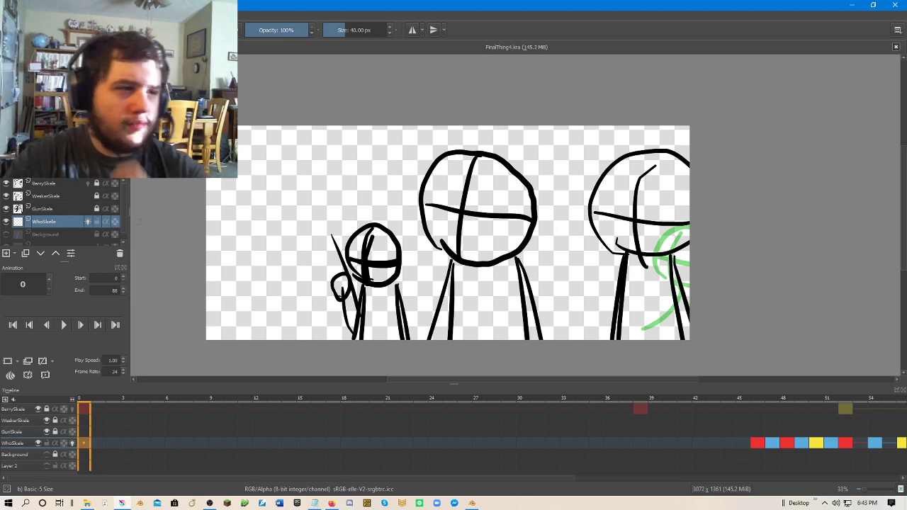
{"action": "left_click", "coordinate": [29, 16]}
{"action": "mouse_move", "coordinate": [10, 16]}
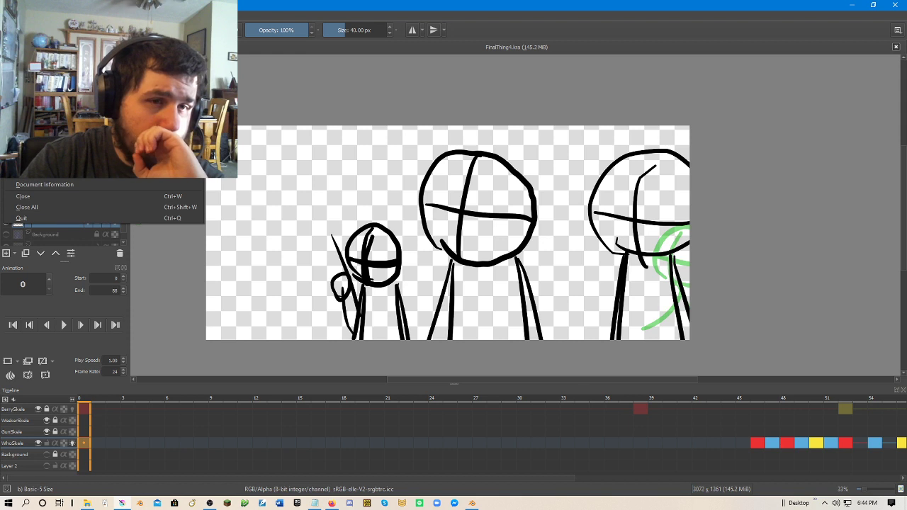
{"action": "key", "text": "Escape"}
Start rendering the animation as an image sequence and create a PencilTest folder in REanimate for its image location.
{"action": "key", "text": "alt+f"}
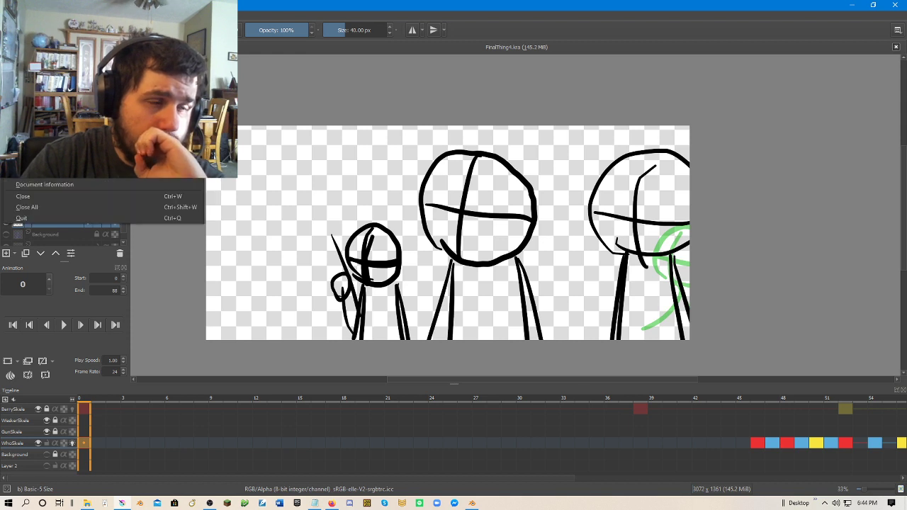
{"action": "left_click", "coordinate": [57, 114]}
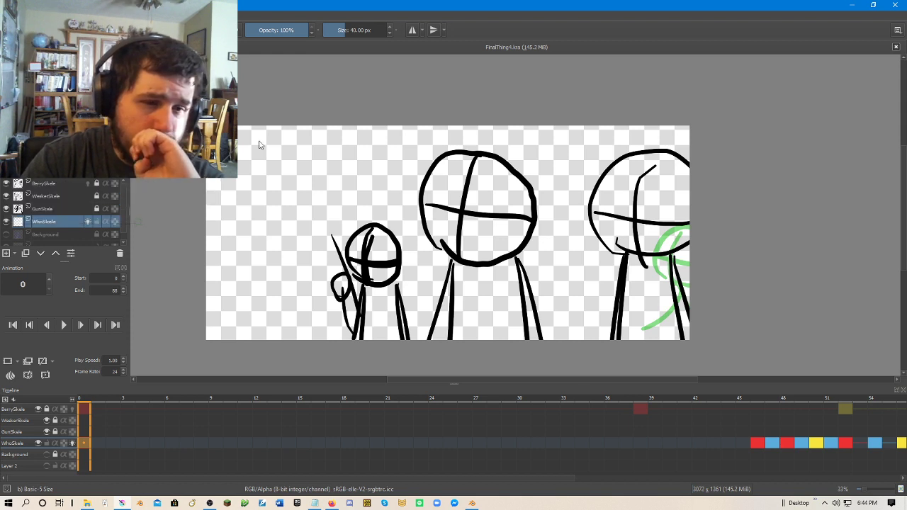
{"action": "left_click", "coordinate": [571, 266]}
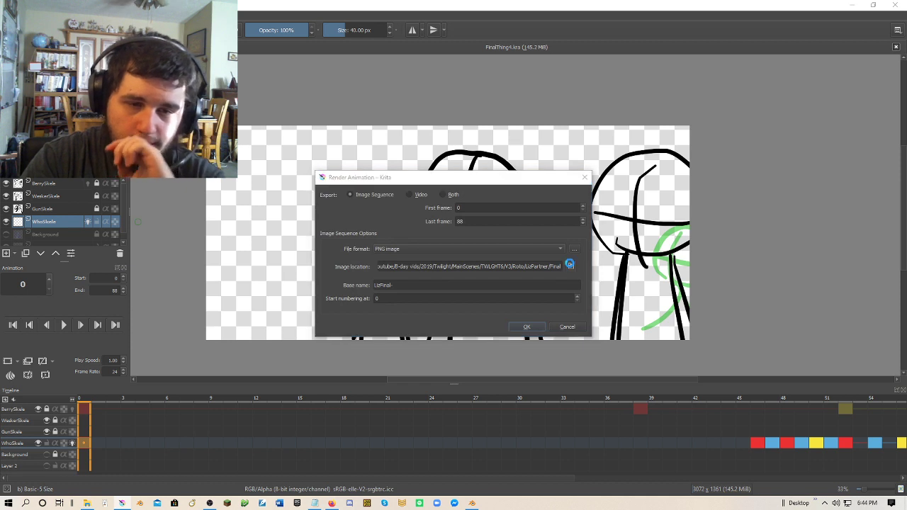
{"action": "scroll", "coordinate": [358, 304], "scroll_direction": "down", "scroll_amount": 5}
{"action": "scroll", "coordinate": [359, 305], "scroll_direction": "up", "scroll_amount": 1}
{"action": "scroll", "coordinate": [359, 305], "scroll_direction": "up", "scroll_amount": 3}
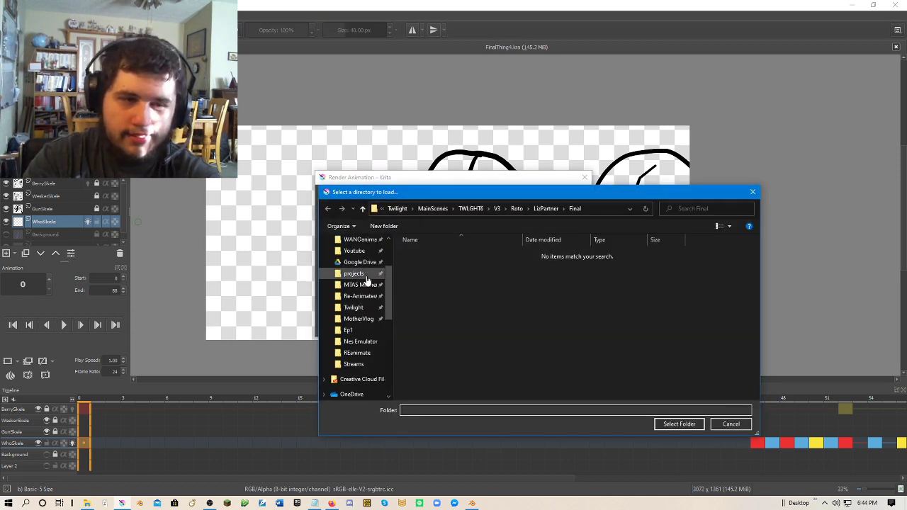
{"action": "left_click", "coordinate": [361, 353]}
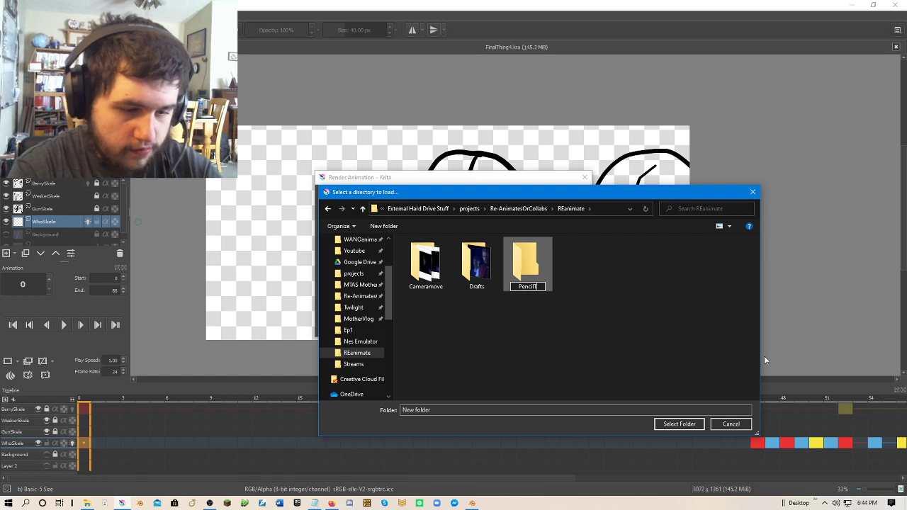
{"action": "key", "text": "Return"}
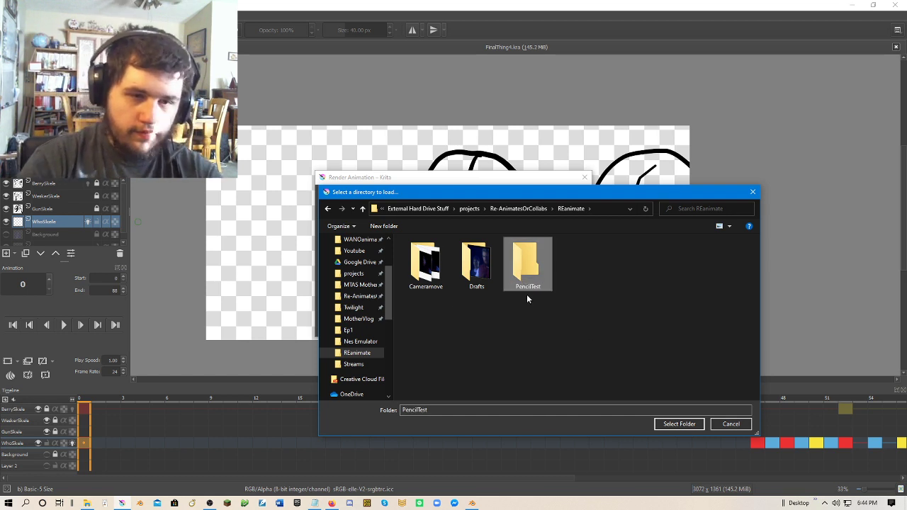
Create a Run1 subfolder inside PencilTest and select it as the render's image location.
{"action": "double_click", "coordinate": [523, 278]}
{"action": "left_click", "coordinate": [389, 227]}
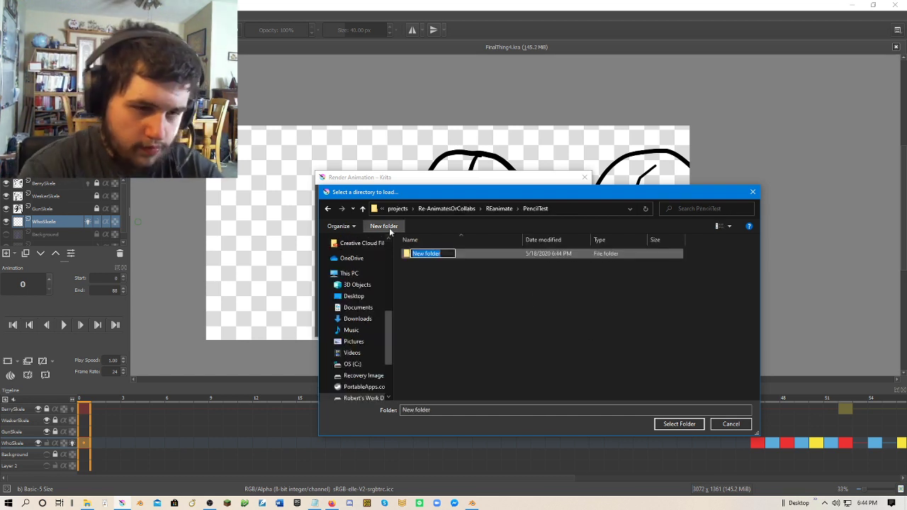
{"action": "type", "text": "Run"}
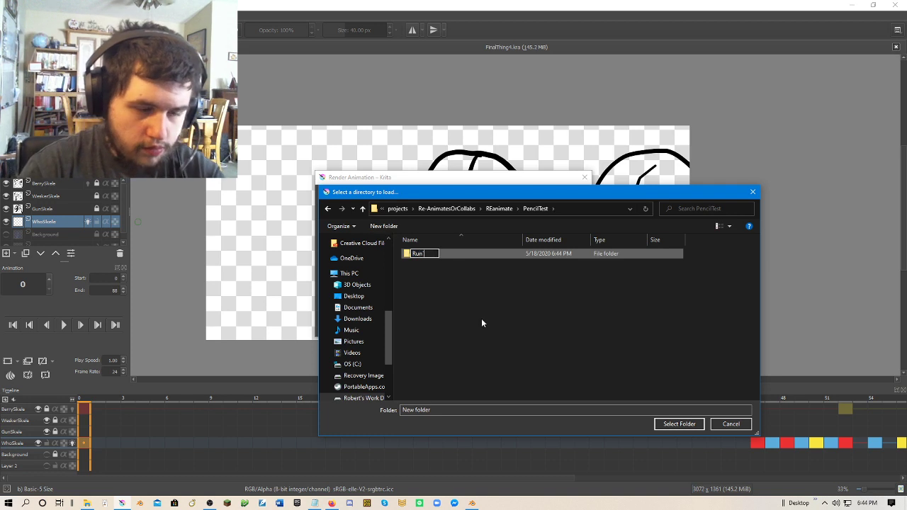
{"action": "type", "text": "1"}
{"action": "key", "text": "Return"}
{"action": "left_click", "coordinate": [443, 254]}
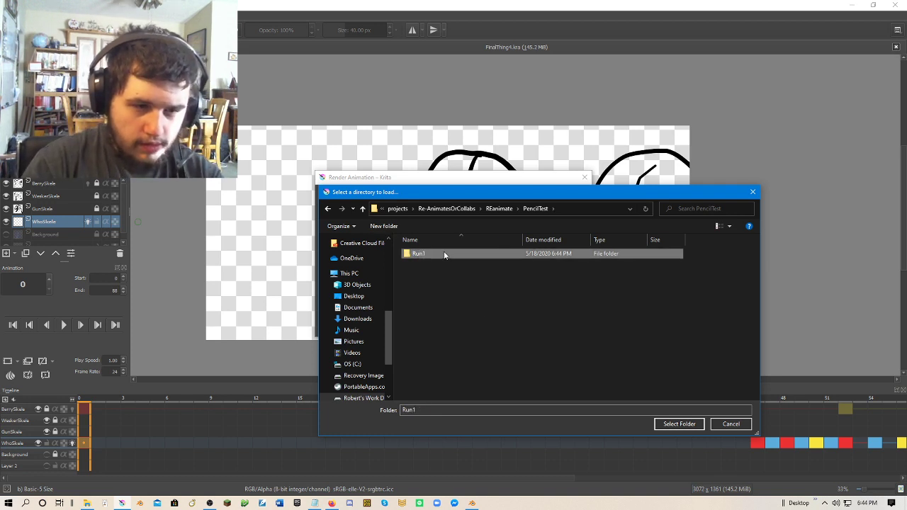
{"action": "double_click", "coordinate": [443, 253]}
{"action": "left_click", "coordinate": [676, 424]}
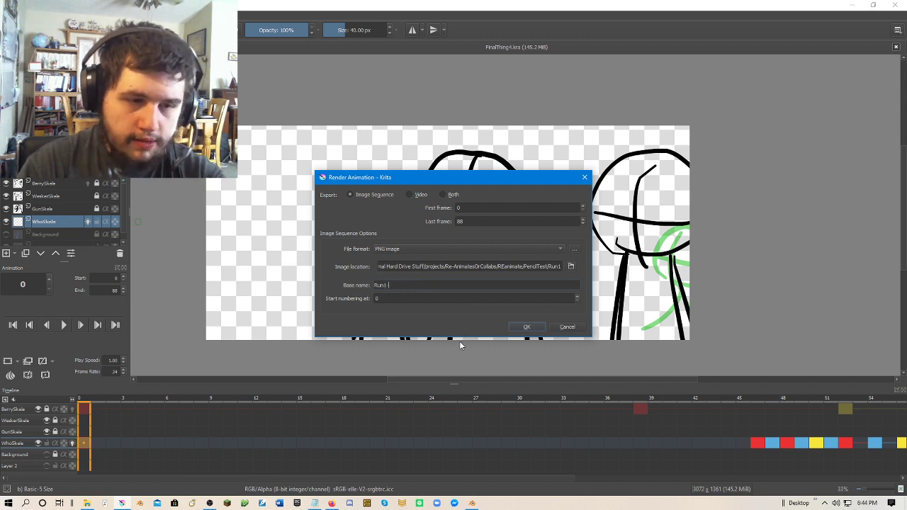
Render frames 0 to 88 as a PNG image sequence with the base name Run1-.
{"action": "left_click", "coordinate": [514, 325]}
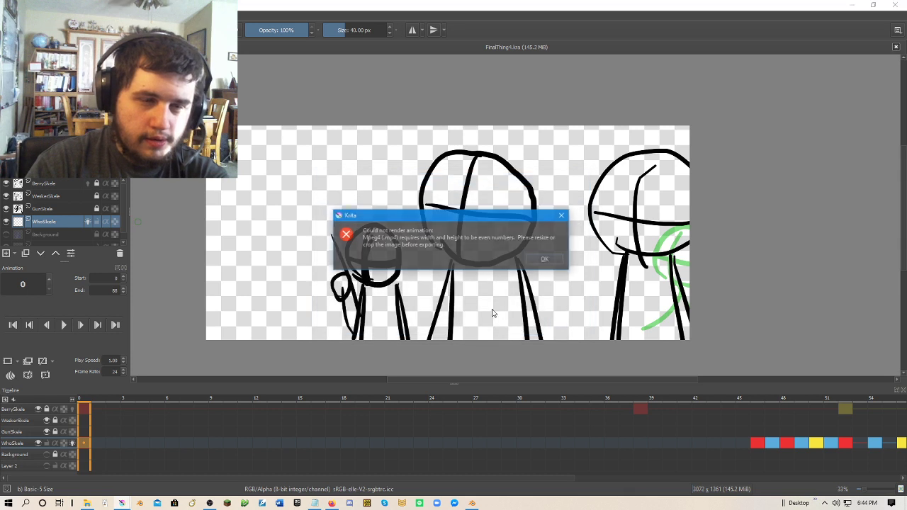
{"action": "left_click", "coordinate": [541, 260]}
{"action": "key", "text": "alt+f"}
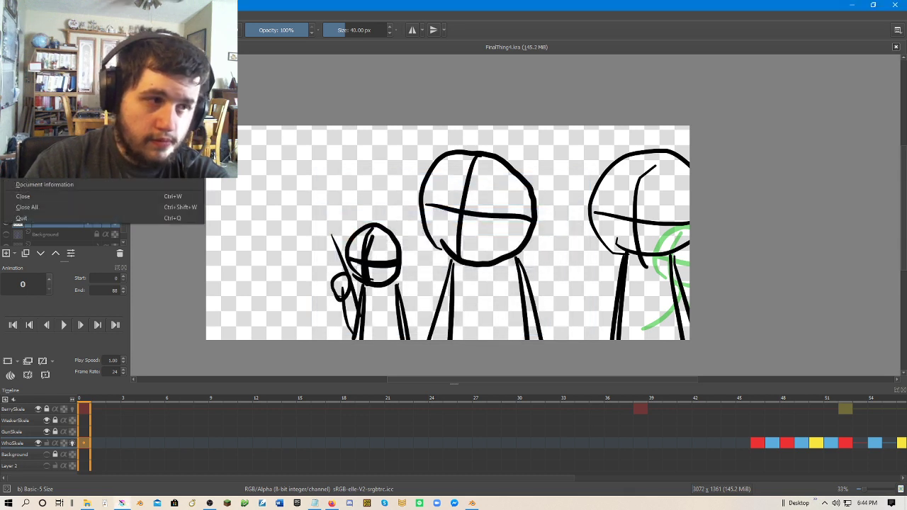
{"action": "left_click", "coordinate": [43, 126]}
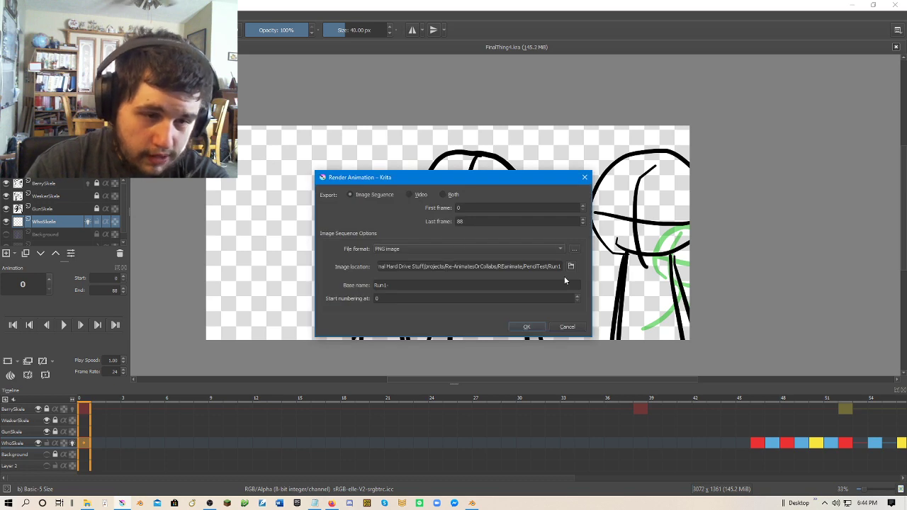
{"action": "left_click", "coordinate": [421, 249]}
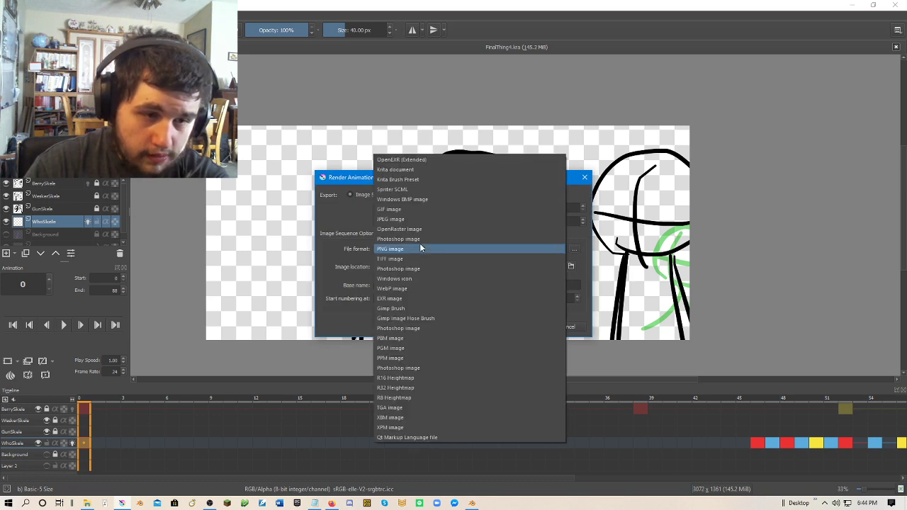
{"action": "left_click", "coordinate": [381, 252]}
{"action": "left_click", "coordinate": [524, 327]}
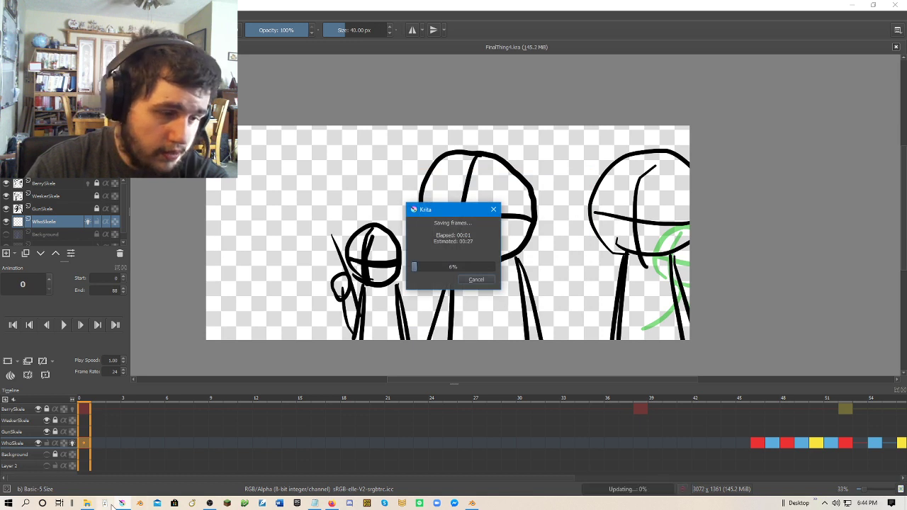
Switch to File Explorer and open PencilTest's Run1 folder to check the rendered frames.
{"action": "left_click", "coordinate": [87, 503]}
{"action": "double_click", "coordinate": [245, 120]}
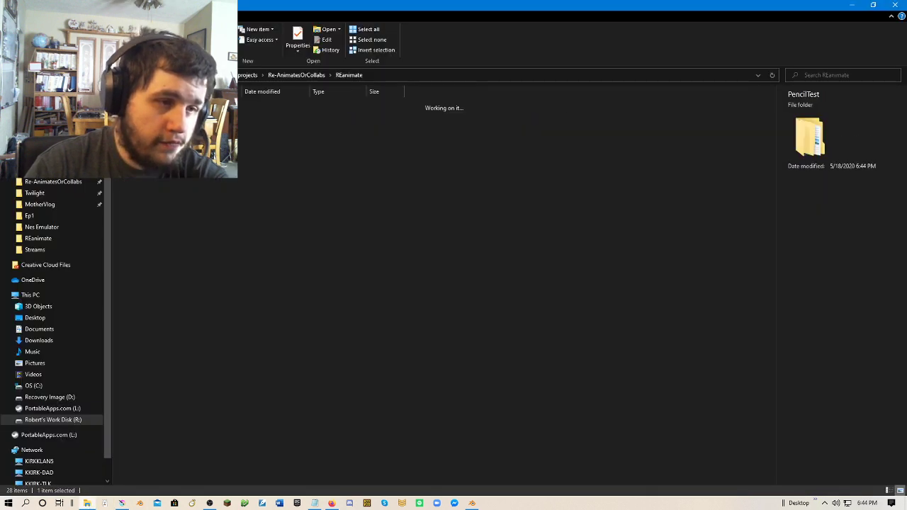
{"action": "double_click", "coordinate": [250, 104]}
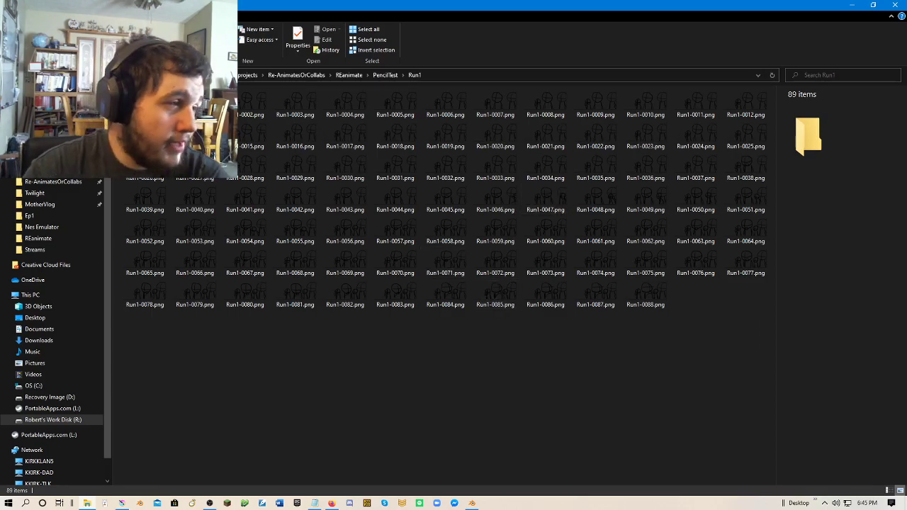
Switch to the maximized Blender window, return to frame 0 and mute the FinalThing.png strip.
{"action": "left_click_drag", "start_coordinate": [0, 99], "coordinate": [451, 87]}
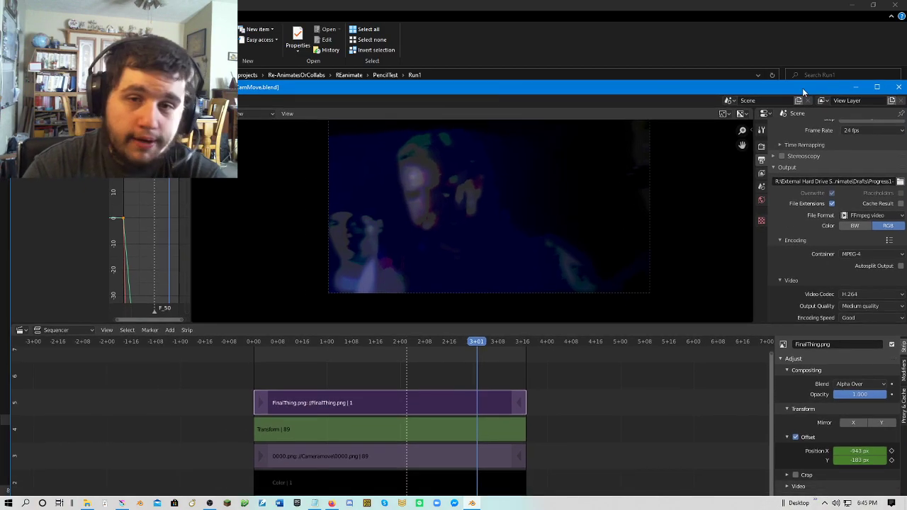
{"action": "left_click", "coordinate": [878, 88]}
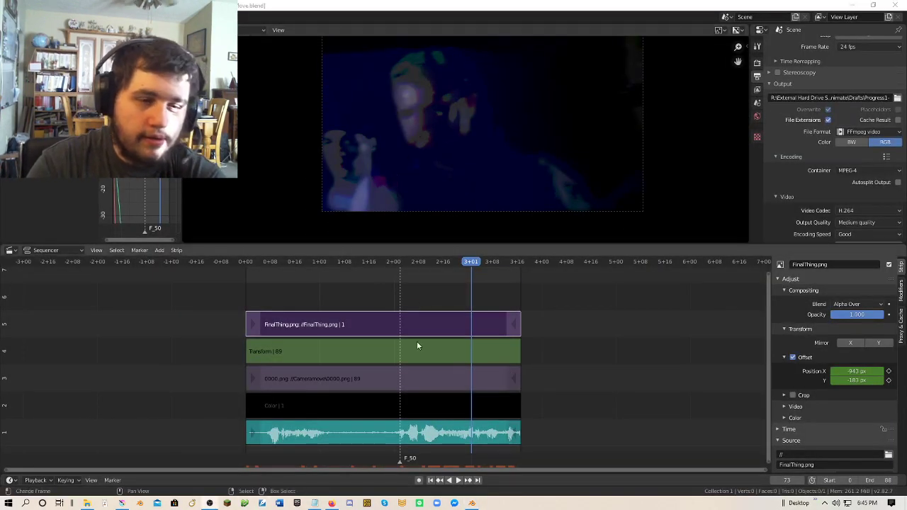
{"action": "scroll", "coordinate": [426, 340], "scroll_direction": "up", "scroll_amount": 2}
{"action": "key", "text": "shift+Left"}
{"action": "key", "text": "space"}
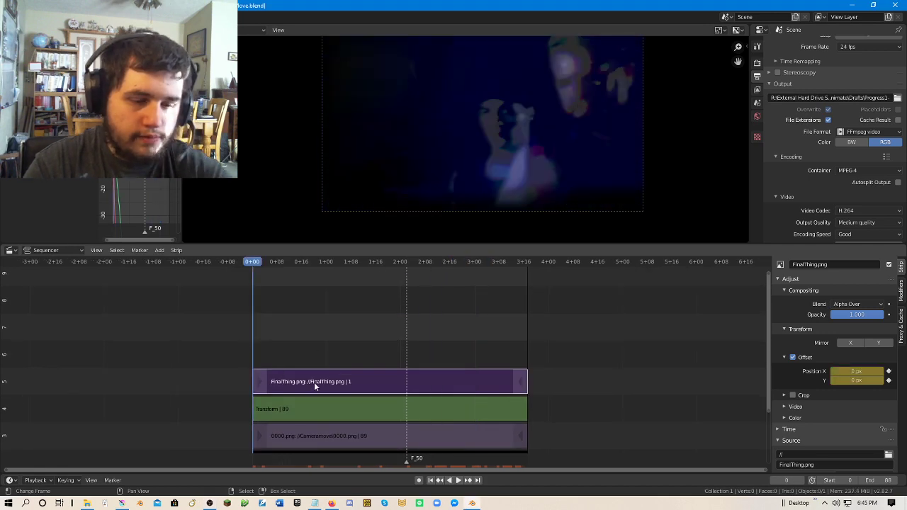
{"action": "left_click", "coordinate": [159, 250]}
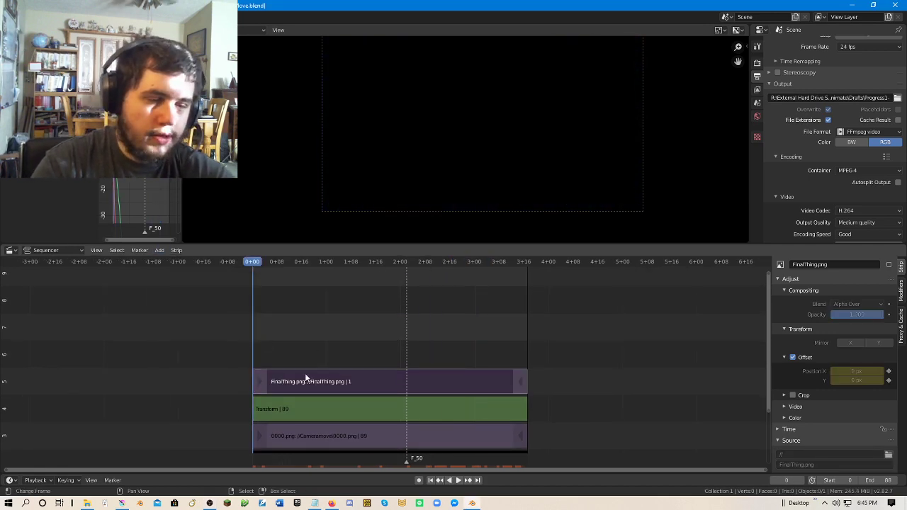
Add all the images from PencilTest's Run1 folder as an image sequence strip and place it on channel 7.
{"action": "left_click", "coordinate": [159, 251]}
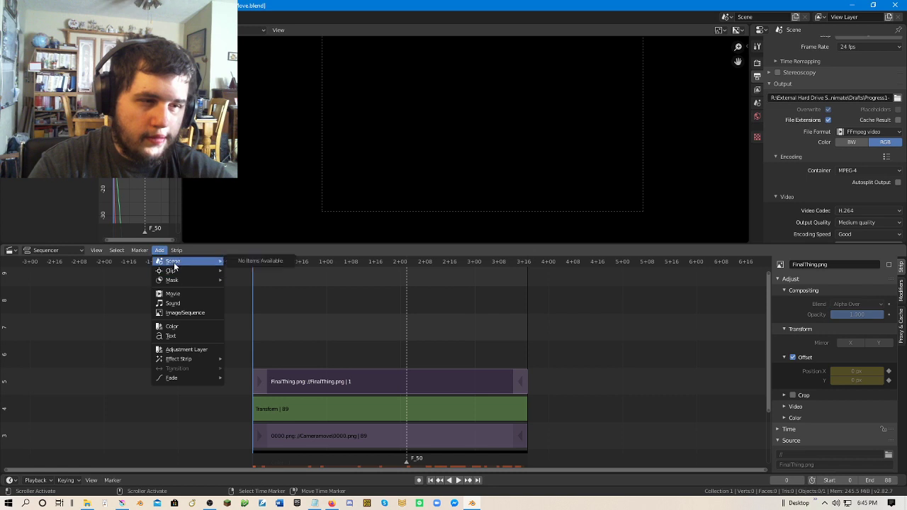
{"action": "left_click", "coordinate": [186, 313]}
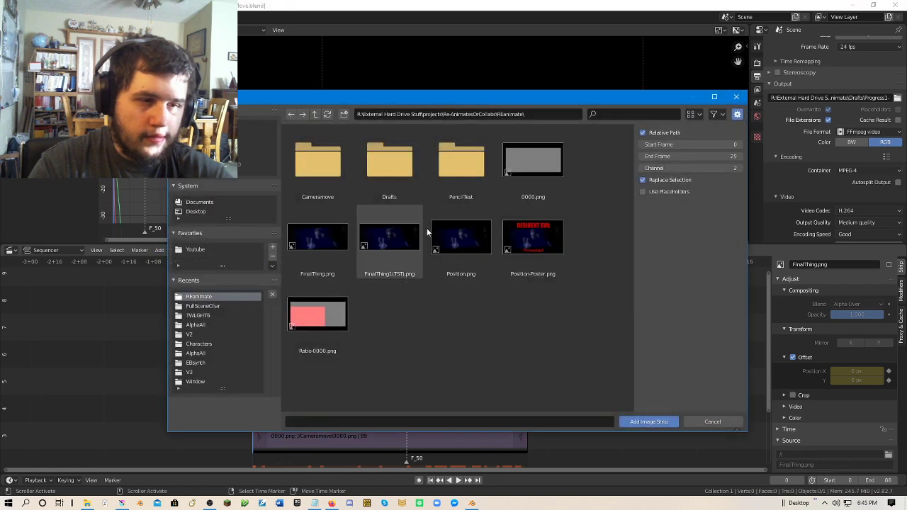
{"action": "left_click", "coordinate": [461, 162]}
{"action": "left_click", "coordinate": [345, 178]}
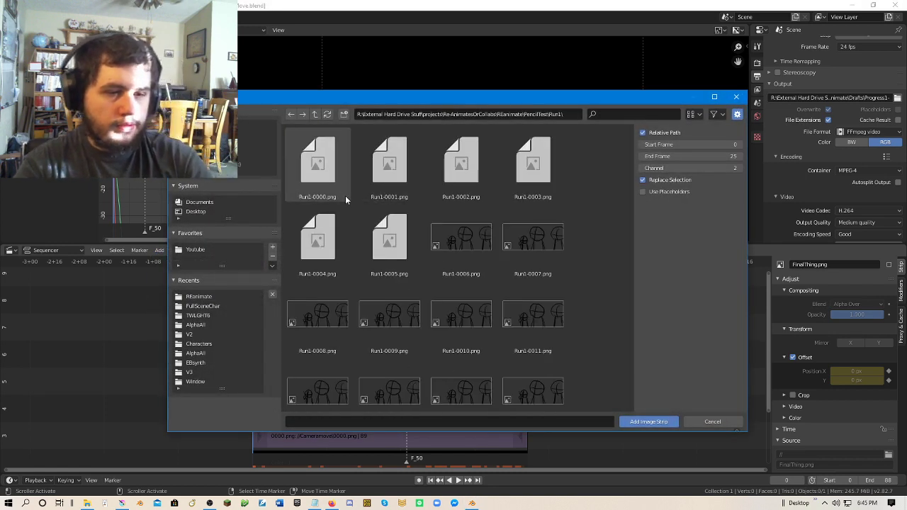
{"action": "key", "text": "a"}
{"action": "left_click", "coordinate": [623, 421]}
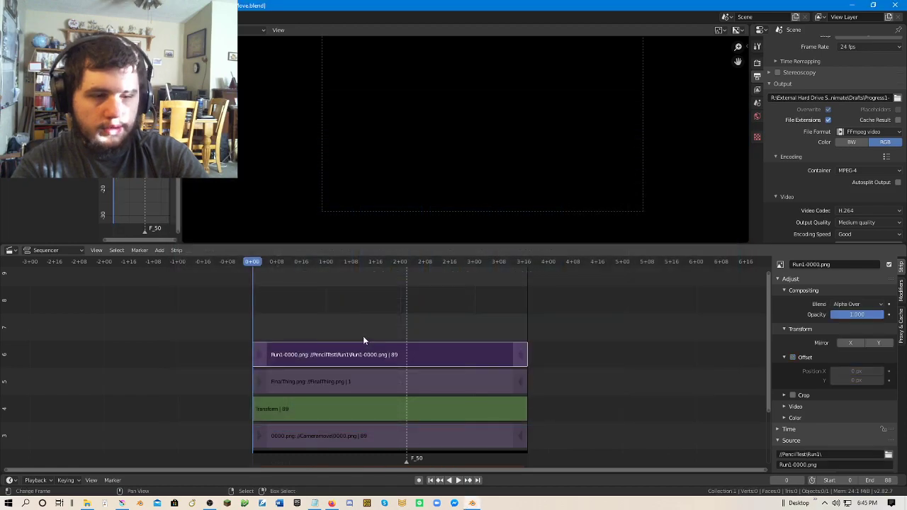
{"action": "left_click", "coordinate": [367, 337]}
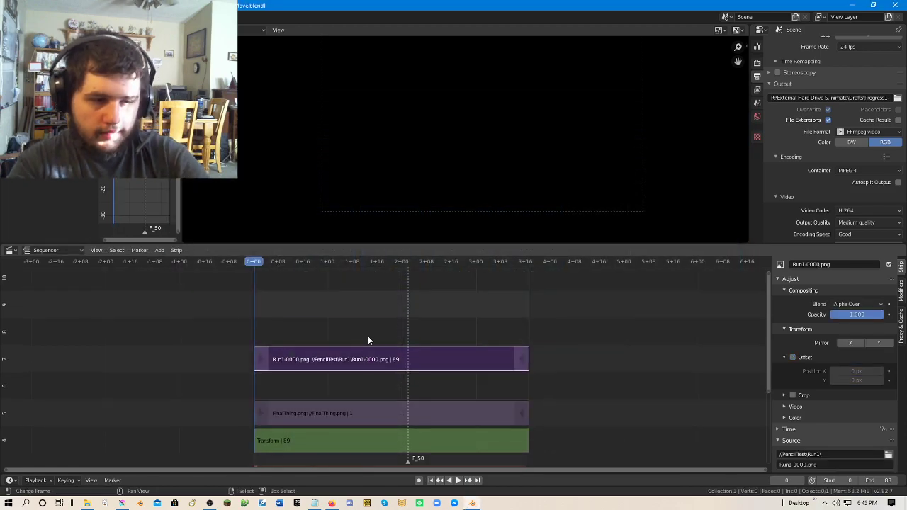
Add a color strip on channel 6 below the Run1 sequence and extend it to the sequence's full length.
{"action": "key", "text": "shift+a"}
{"action": "mouse_move", "coordinate": [366, 356]}
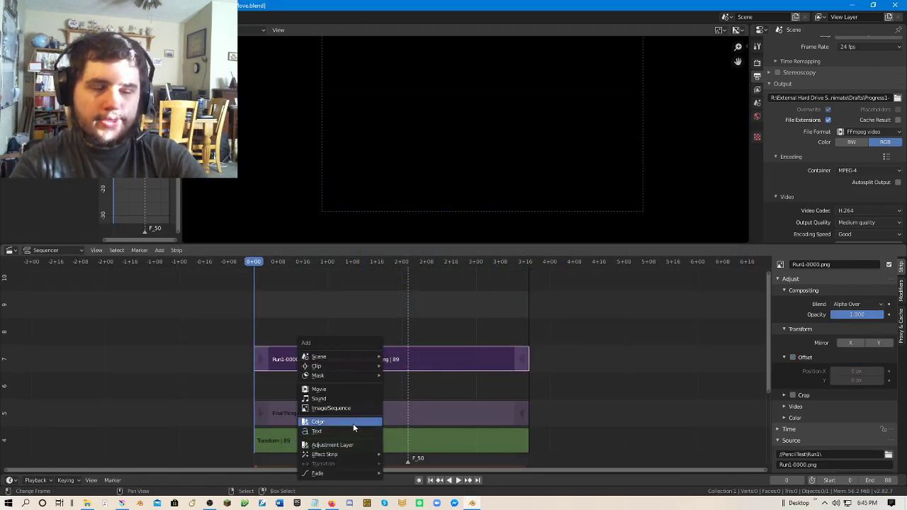
{"action": "left_click", "coordinate": [353, 422]}
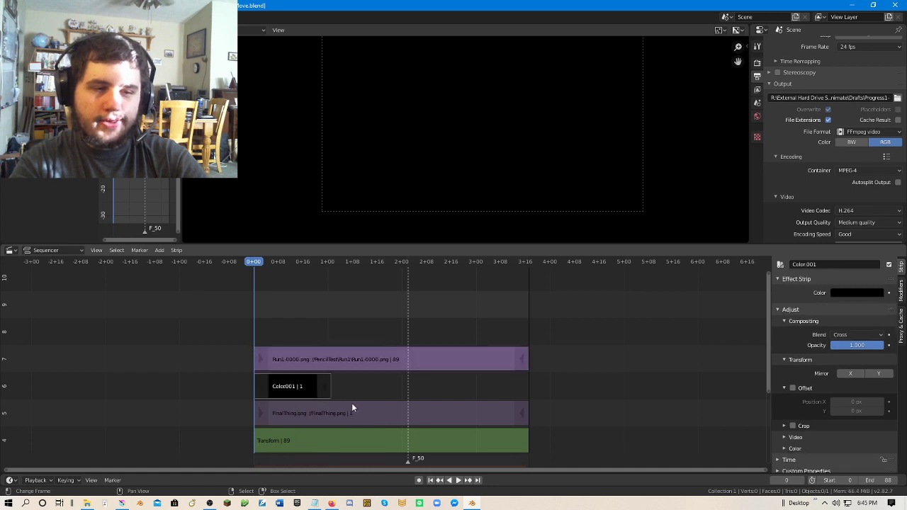
{"action": "left_click", "coordinate": [518, 411]}
Set the color strip on channel 6 to white as a background for the line drawings.
{"action": "left_click", "coordinate": [487, 355]}
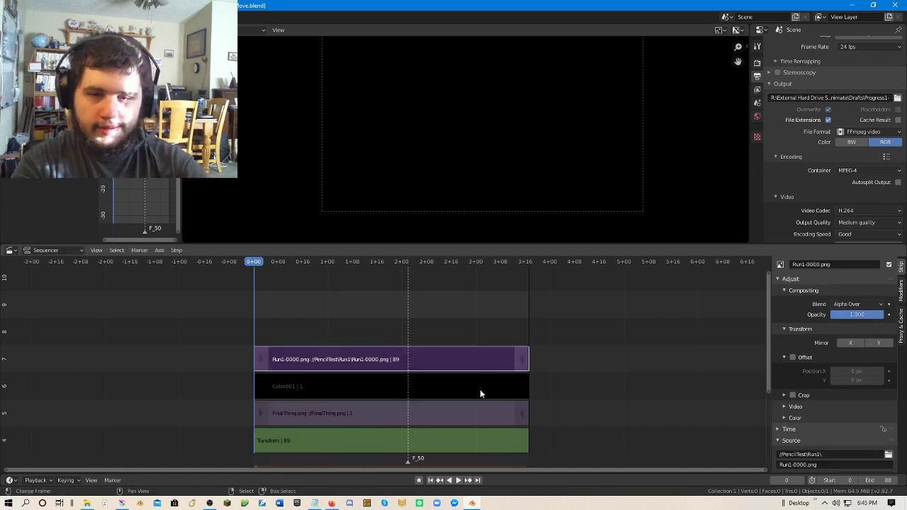
{"action": "left_click", "coordinate": [480, 389]}
{"action": "left_click", "coordinate": [856, 293]}
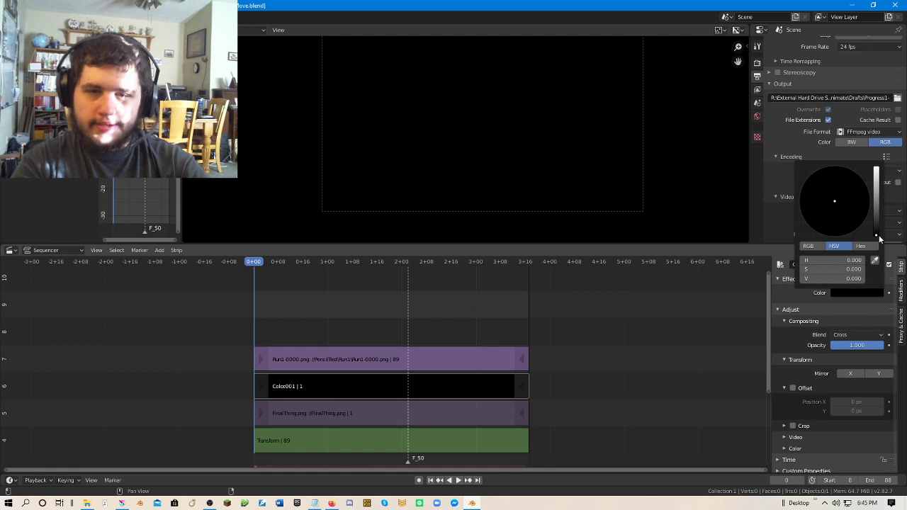
{"action": "left_click_drag", "start_coordinate": [876, 215], "coordinate": [876, 166]}
Enable the image offset on the Run1 strip and compare its settings with the FinalThing.png strip's offset.
{"action": "left_click", "coordinate": [443, 349]}
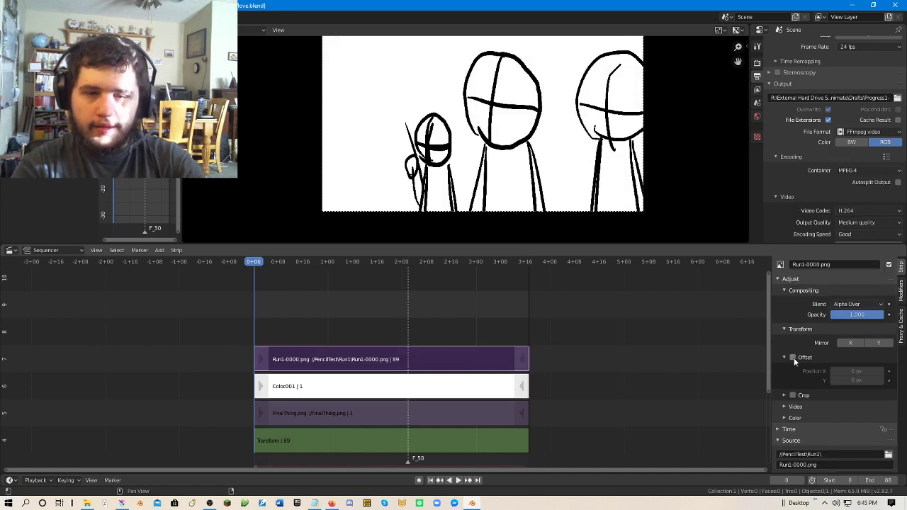
{"action": "left_click", "coordinate": [793, 357]}
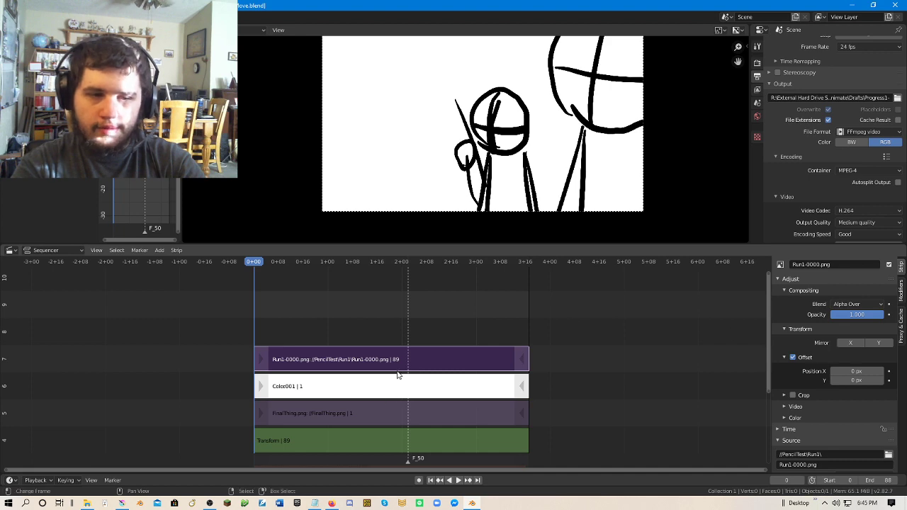
{"action": "left_click", "coordinate": [793, 356]}
{"action": "left_click", "coordinate": [793, 356]}
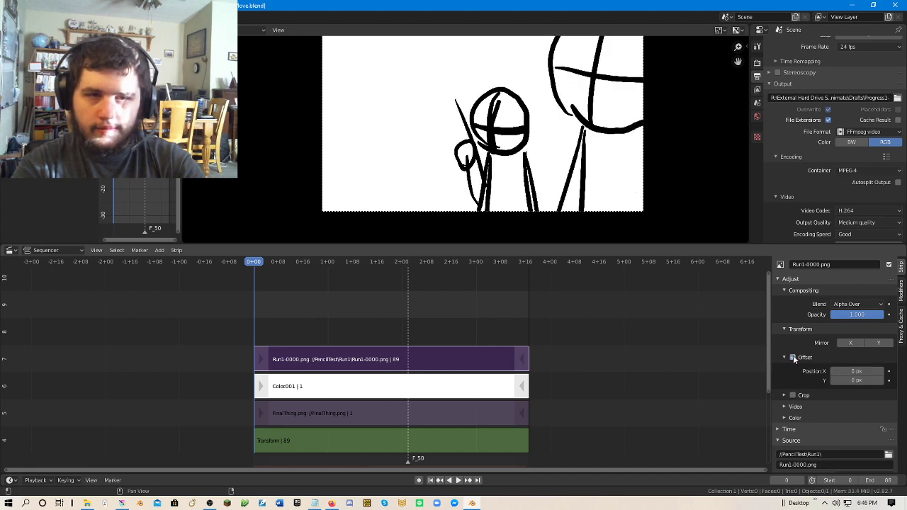
{"action": "left_click_drag", "start_coordinate": [298, 425], "coordinate": [292, 370]}
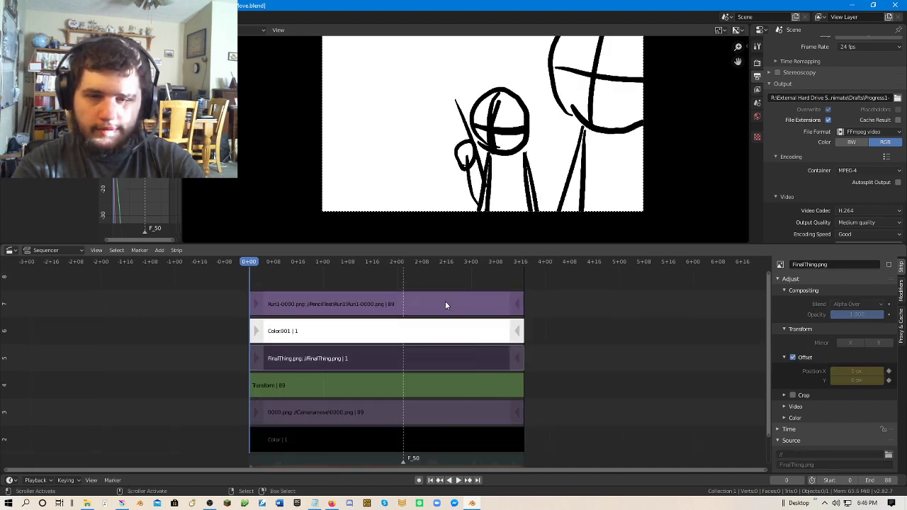
{"action": "left_click", "coordinate": [793, 357]}
{"action": "left_click", "coordinate": [793, 357]}
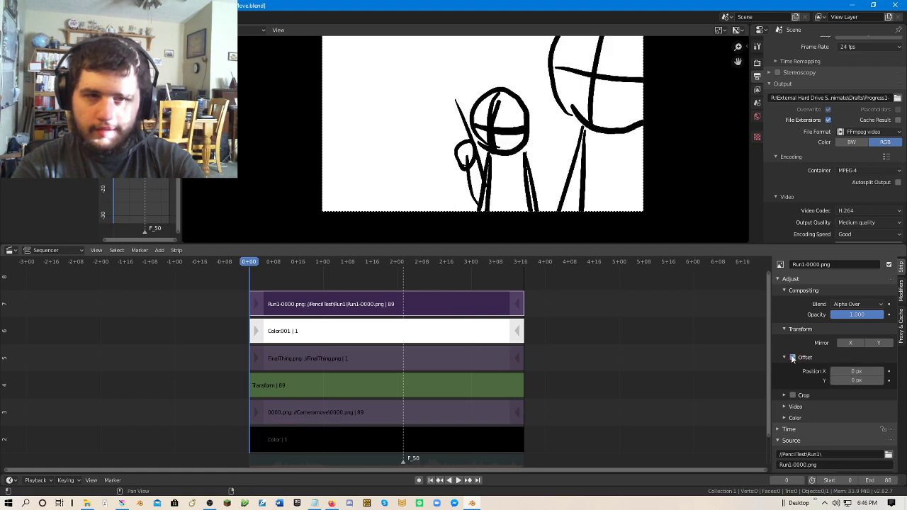
Try a fixed image offset of X -1113 px and Y -140 px on the Run1 strip and play the animation.
{"action": "left_click_drag", "start_coordinate": [856, 370], "coordinate": [815, 371]}
{"action": "left_click_drag", "start_coordinate": [264, 303], "coordinate": [274, 345]}
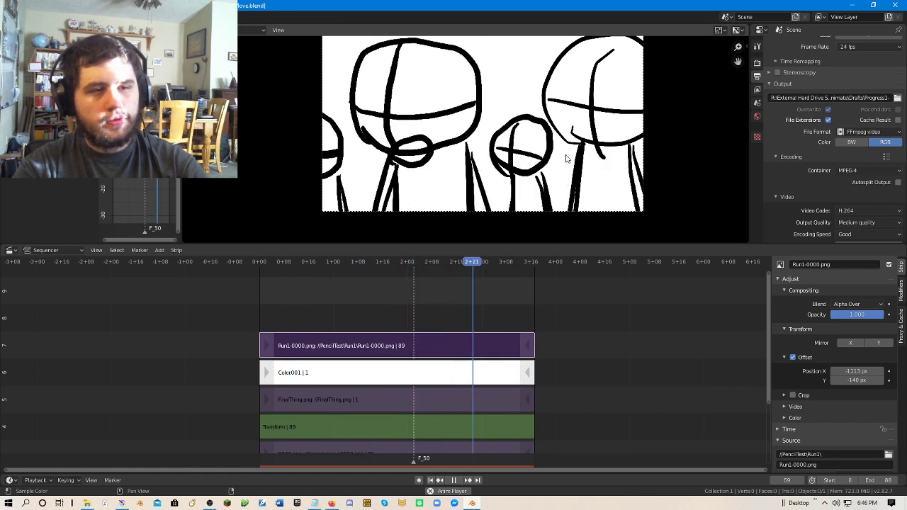
{"action": "left_click", "coordinate": [454, 479]}
{"action": "left_click_drag", "start_coordinate": [328, 330], "coordinate": [277, 302]}
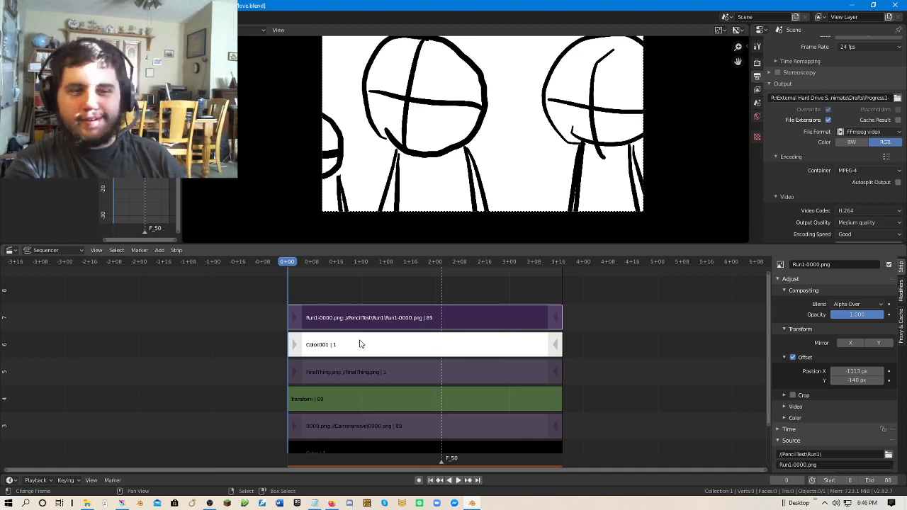
Set the Run1 strip's image offset to X 0 px and Y 0 px and keyframe both at frame 0.
{"action": "left_click", "coordinate": [384, 386]}
{"action": "left_click", "coordinate": [390, 375]}
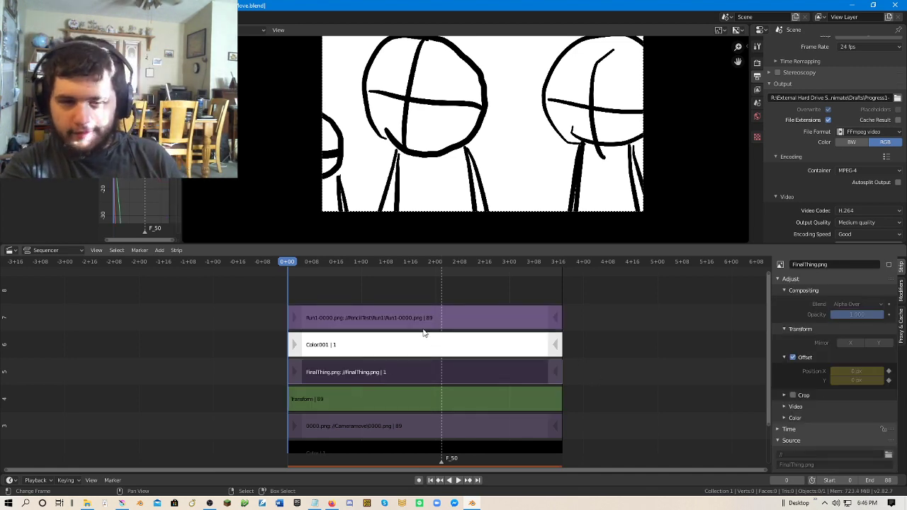
{"action": "left_click", "coordinate": [488, 319]}
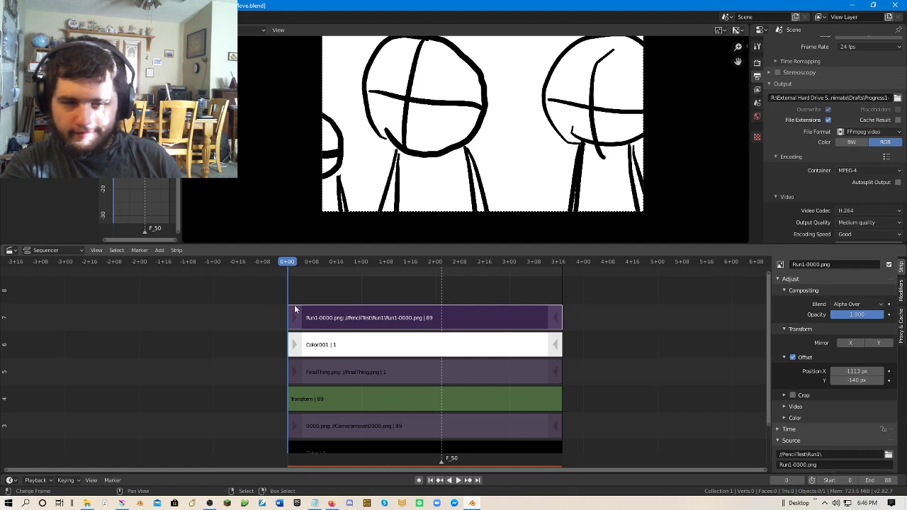
{"action": "left_click", "coordinate": [857, 371]}
{"action": "type", "text": "0"}
{"action": "key", "text": "Return"}
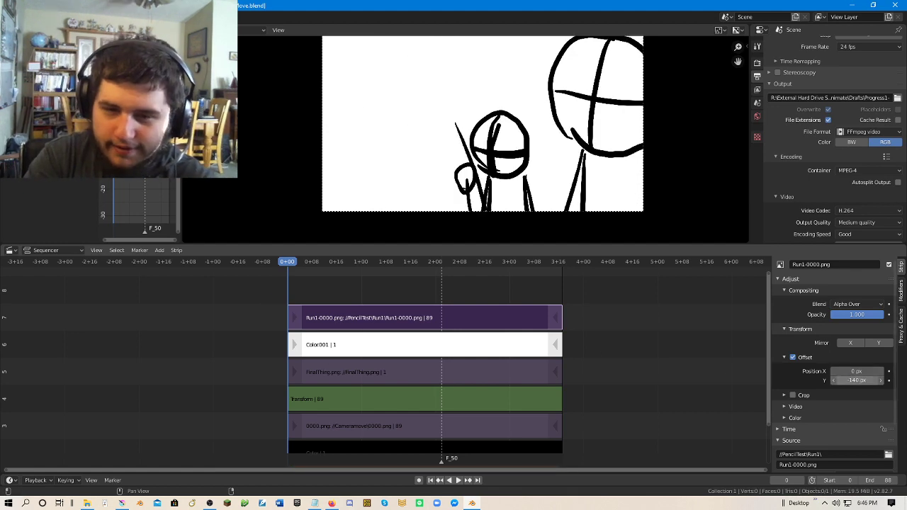
{"action": "left_click", "coordinate": [440, 362]}
{"action": "left_click", "coordinate": [458, 326]}
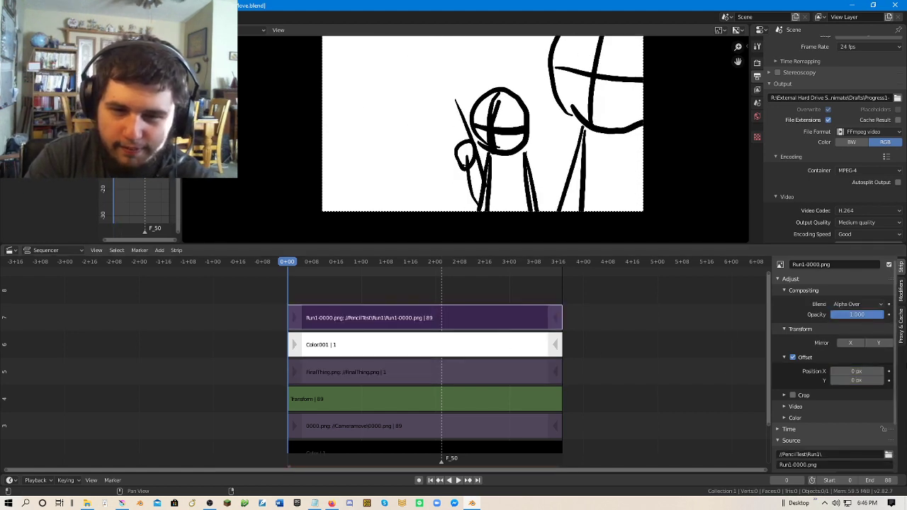
{"action": "left_click", "coordinate": [424, 374]}
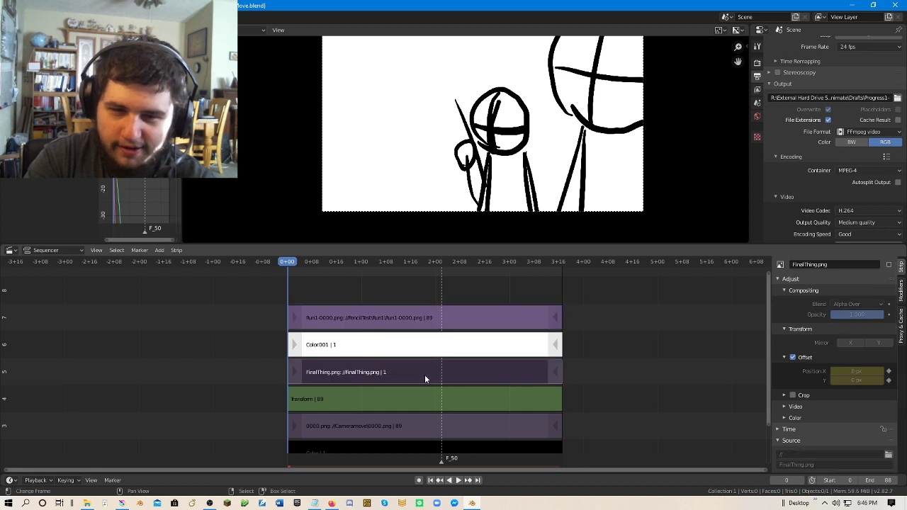
At frame 50, copy the FinalThing.png strip's X offset of -576 px to the Run1 strip.
{"action": "left_click", "coordinate": [468, 480]}
{"action": "right_click", "coordinate": [468, 323]}
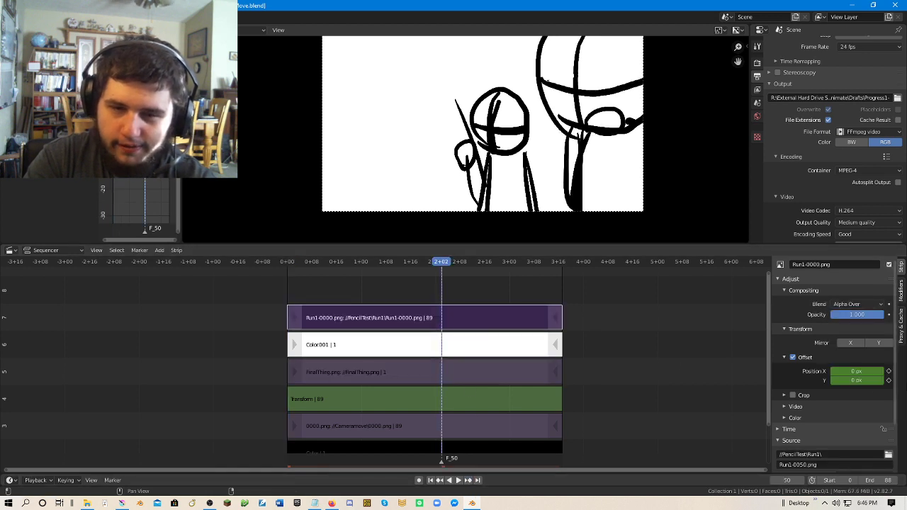
{"action": "right_click", "coordinate": [407, 390]}
{"action": "right_click", "coordinate": [421, 379]}
{"action": "left_click", "coordinate": [844, 370]}
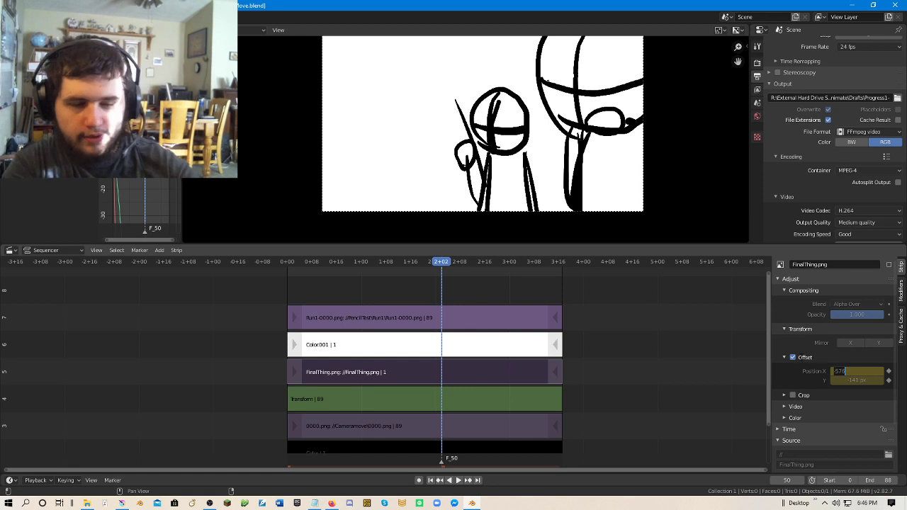
{"action": "key", "text": "Return"}
{"action": "right_click", "coordinate": [432, 318]}
{"action": "left_click", "coordinate": [856, 371]}
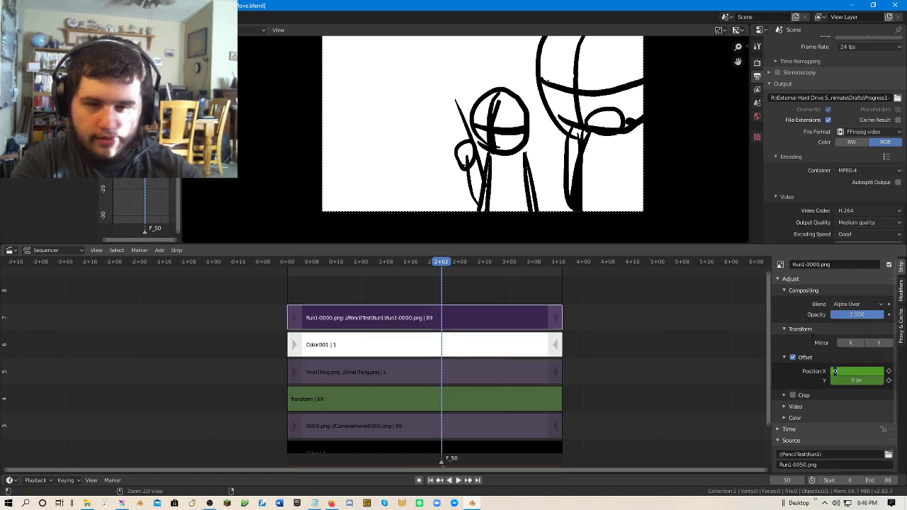
{"action": "type", "text": "-576"}
{"action": "key", "text": "Return"}
Copy FinalThing.png's Y offset of -141 px to the Run1 strip and keyframe both offset values at frame 50.
{"action": "left_click", "coordinate": [488, 400]}
{"action": "left_click", "coordinate": [501, 367]}
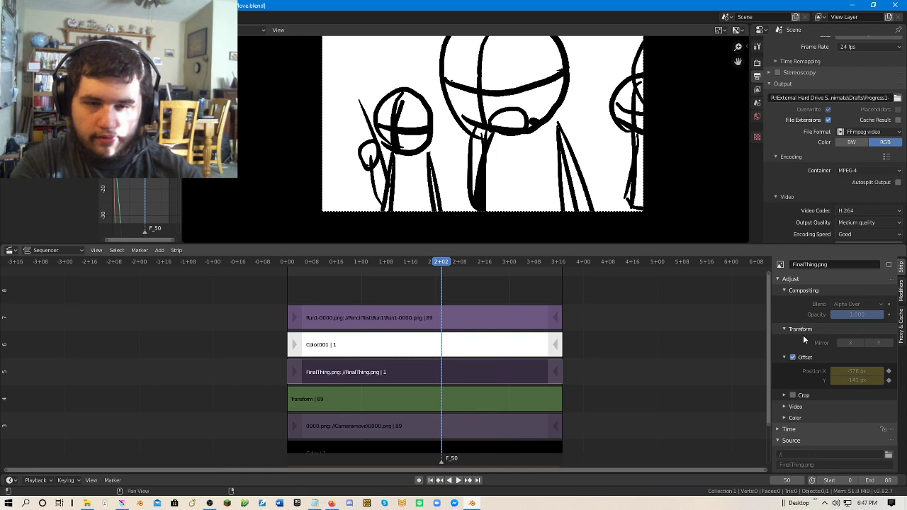
{"action": "left_click", "coordinate": [510, 323]}
{"action": "key", "text": "Return"}
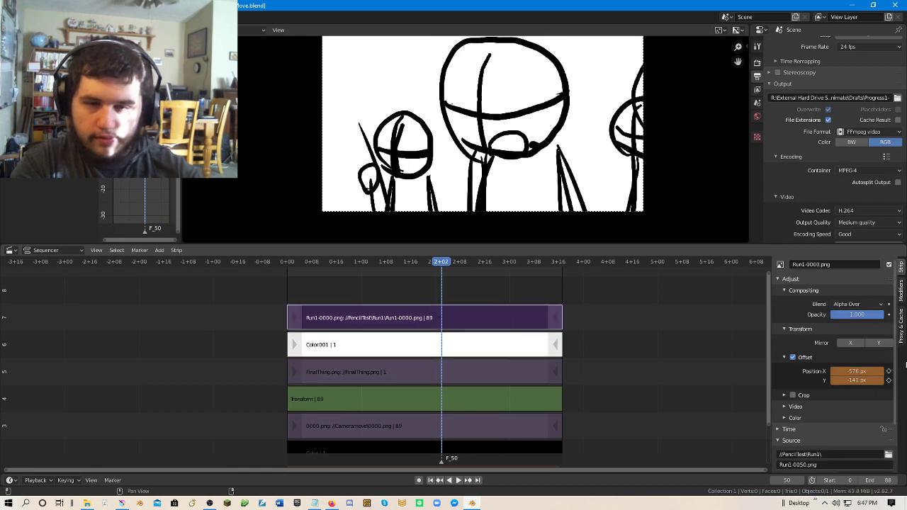
{"action": "left_click", "coordinate": [890, 372]}
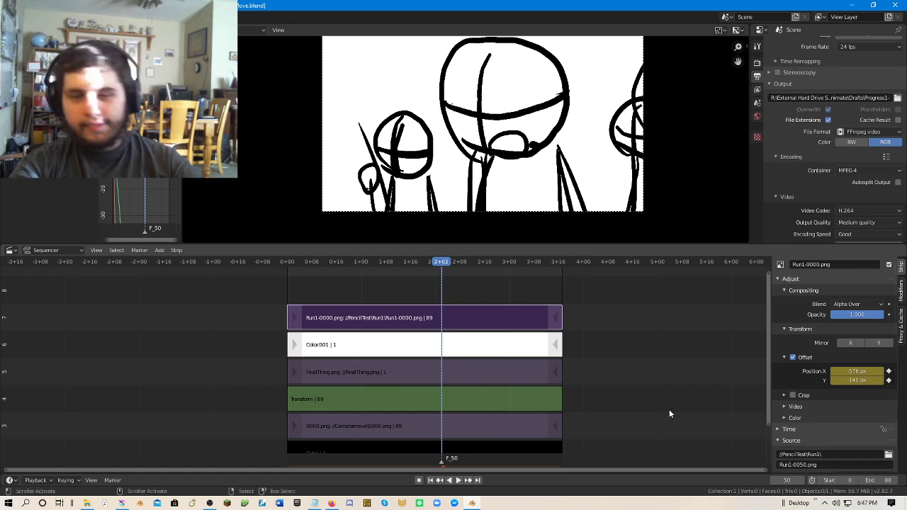
At frame 88, copy FinalThing.png's X offset of -1183 px to the Run1 strip and keyframe it.
{"action": "left_click", "coordinate": [517, 377]}
{"action": "left_click", "coordinate": [467, 480]}
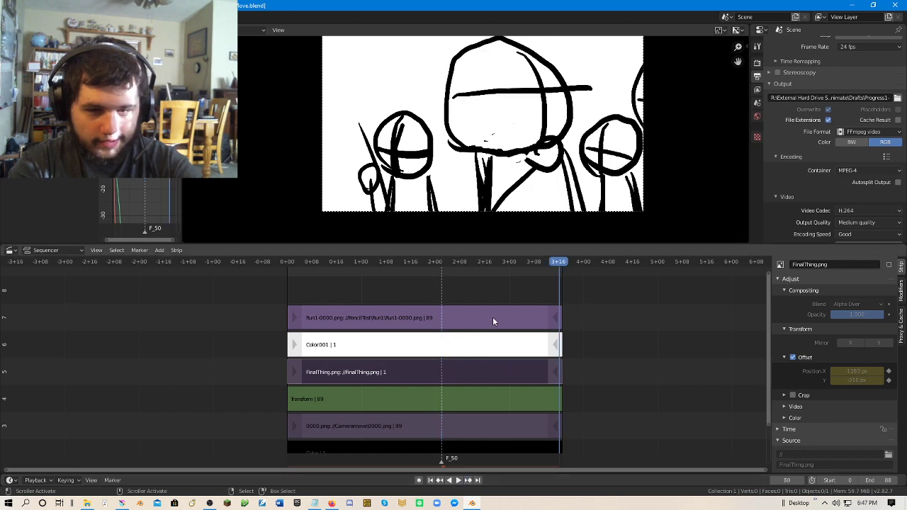
{"action": "left_click", "coordinate": [494, 315]}
{"action": "left_click", "coordinate": [540, 372]}
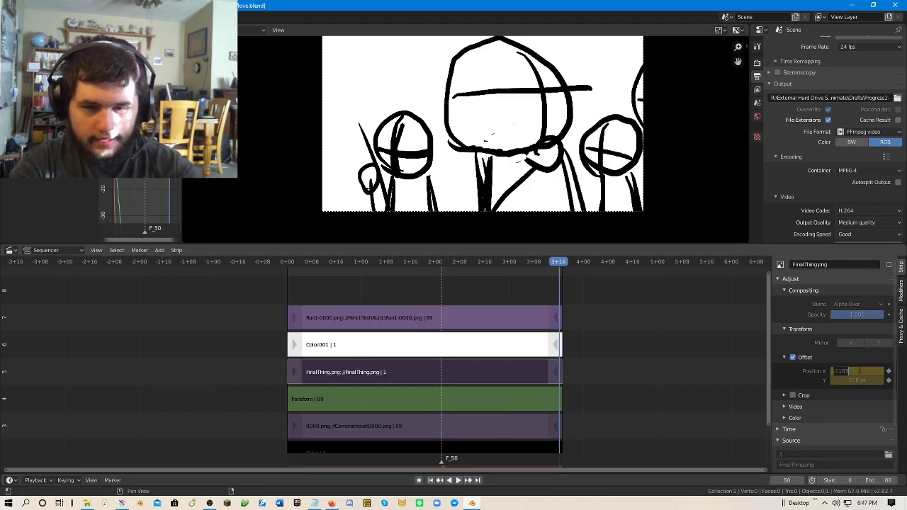
{"action": "left_click", "coordinate": [513, 320]}
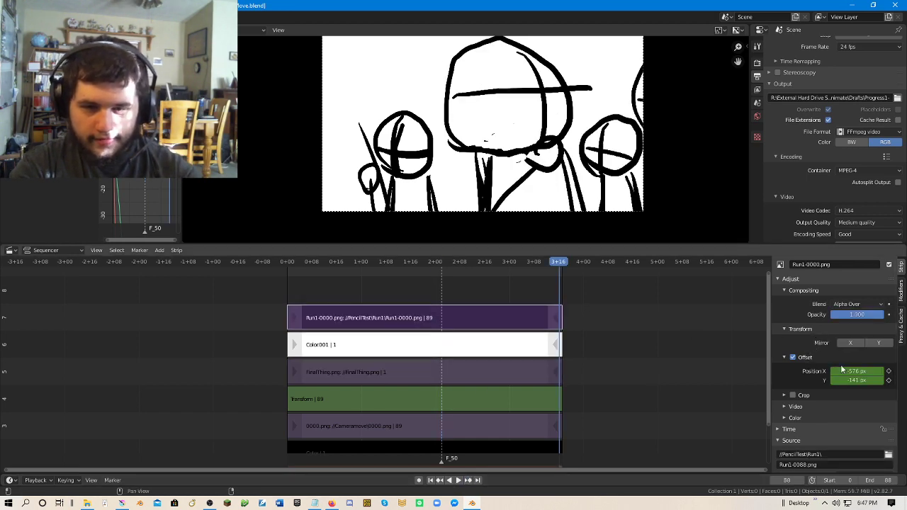
{"action": "type", "text": "-1183"}
{"action": "key", "text": "Return"}
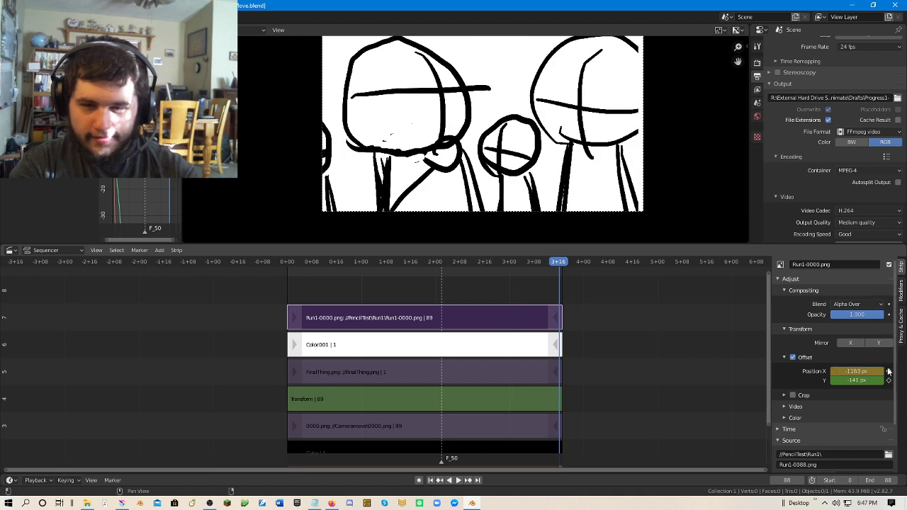
Copy FinalThing.png's Y offset of -216 px to the Run1 strip and keyframe it at frame 88.
{"action": "left_click", "coordinate": [547, 366]}
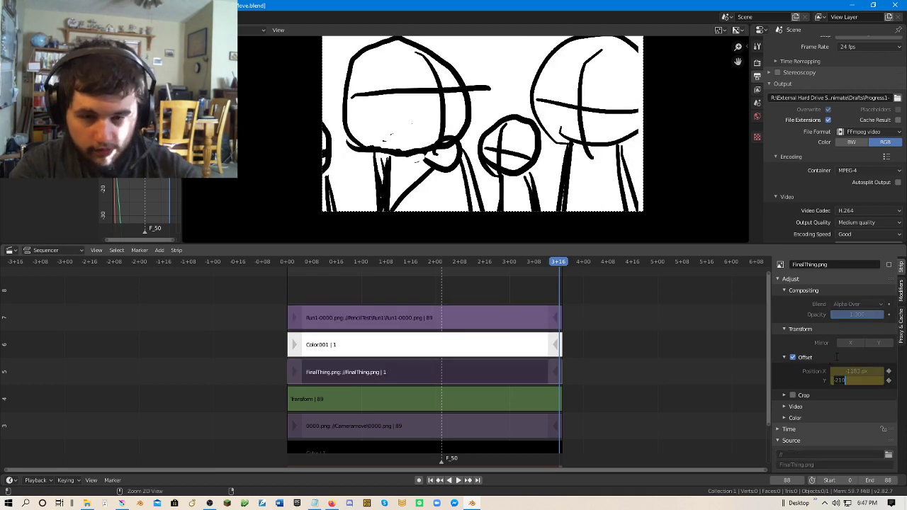
{"action": "key", "text": "ctrl+z"}
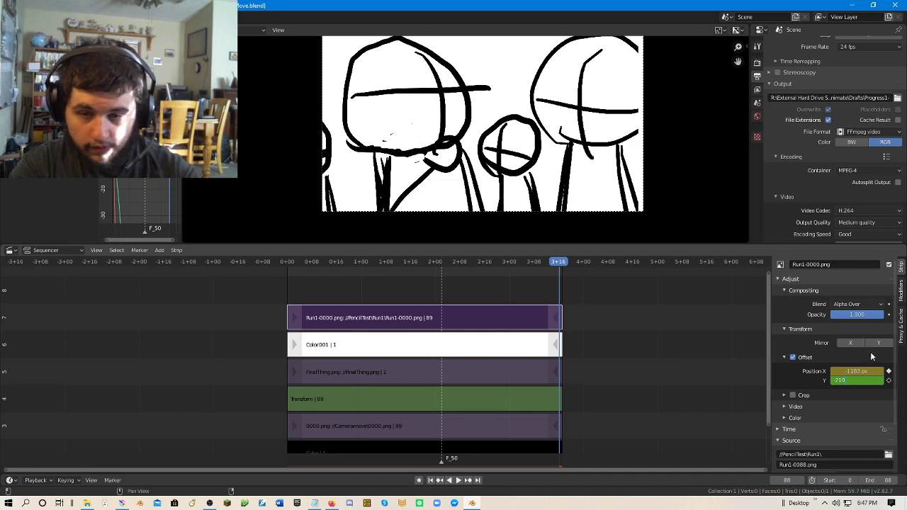
{"action": "key", "text": "Return"}
{"action": "left_click", "coordinate": [889, 380]}
Play back the Run1 sequence to check its keyframed camera move, finishing on frame 88.
{"action": "key", "text": "space"}
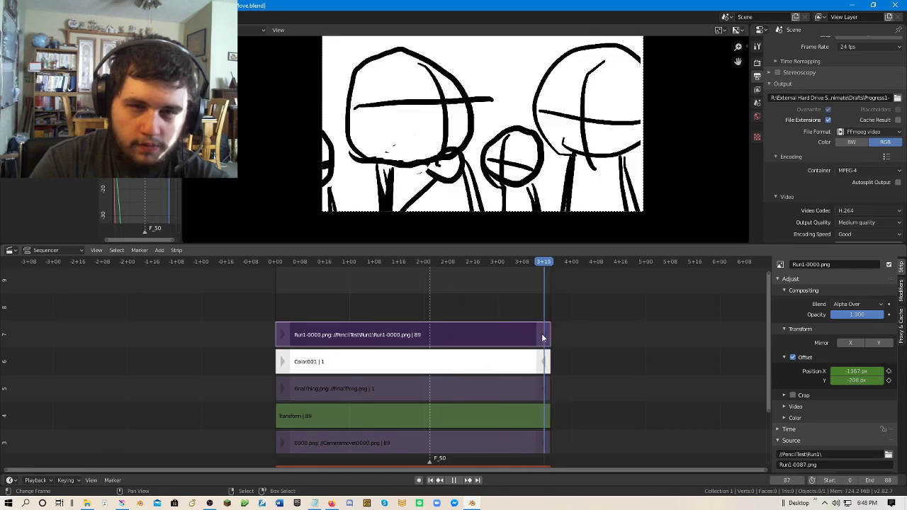
{"action": "key", "text": "space"}
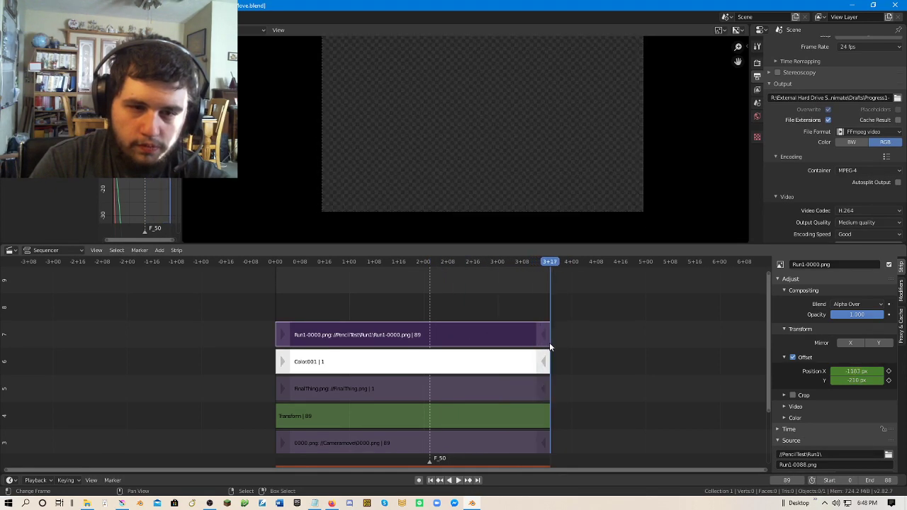
{"action": "left_click_drag", "start_coordinate": [549, 343], "coordinate": [433, 345]}
{"action": "scroll", "coordinate": [406, 388], "scroll_direction": "up", "scroll_amount": 2}
{"action": "key", "text": "Left"}
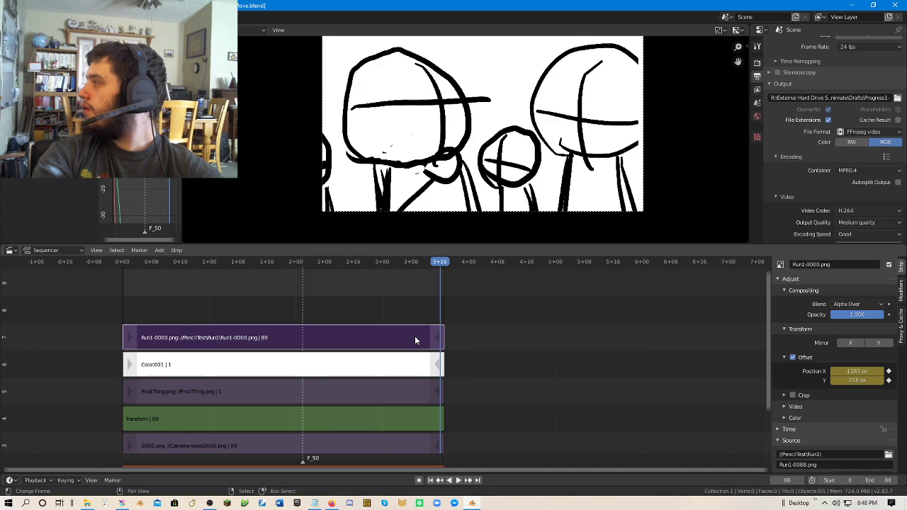
Set the render output to the file name Progress2- in the Drafts folder.
{"action": "left_click", "coordinate": [897, 98]}
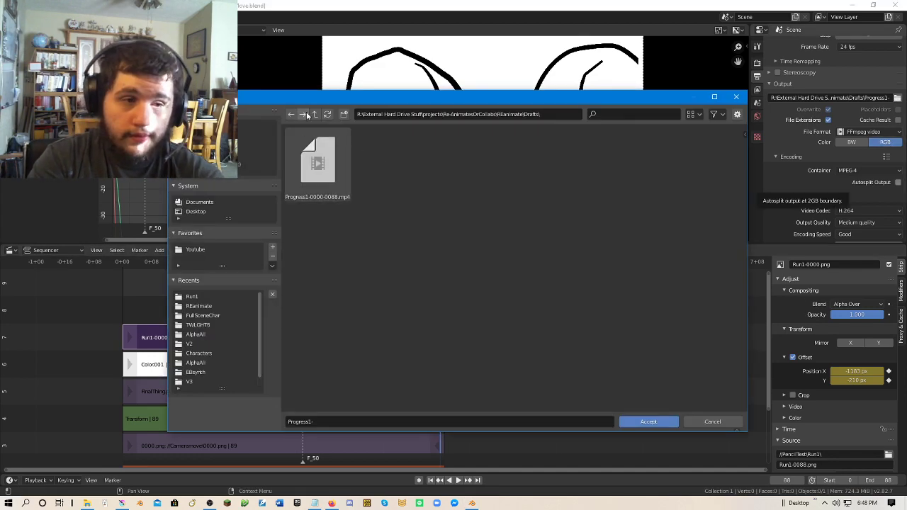
{"action": "left_click", "coordinate": [665, 424]}
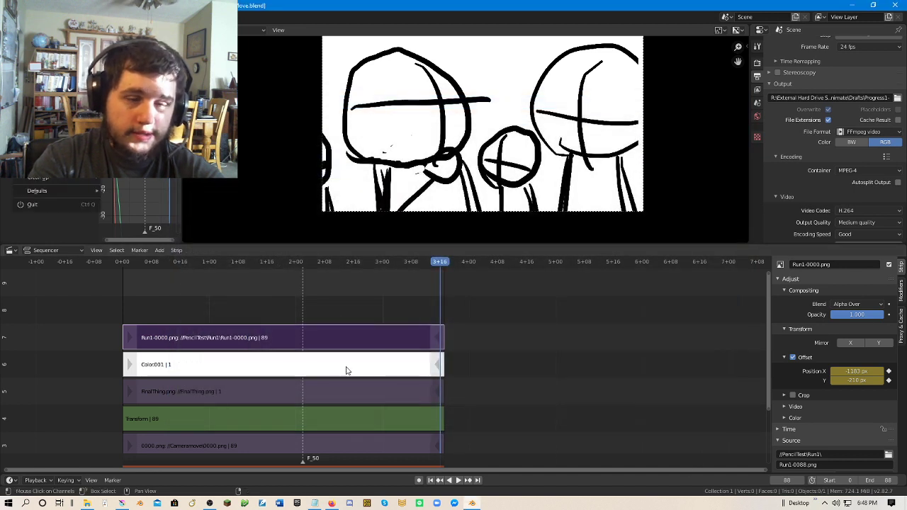
{"action": "left_click", "coordinate": [896, 98]}
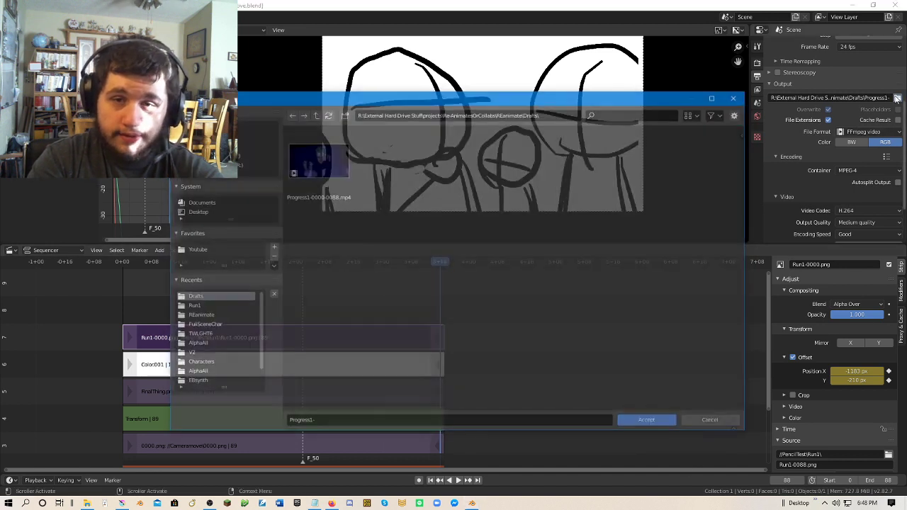
{"action": "left_click", "coordinate": [303, 423]}
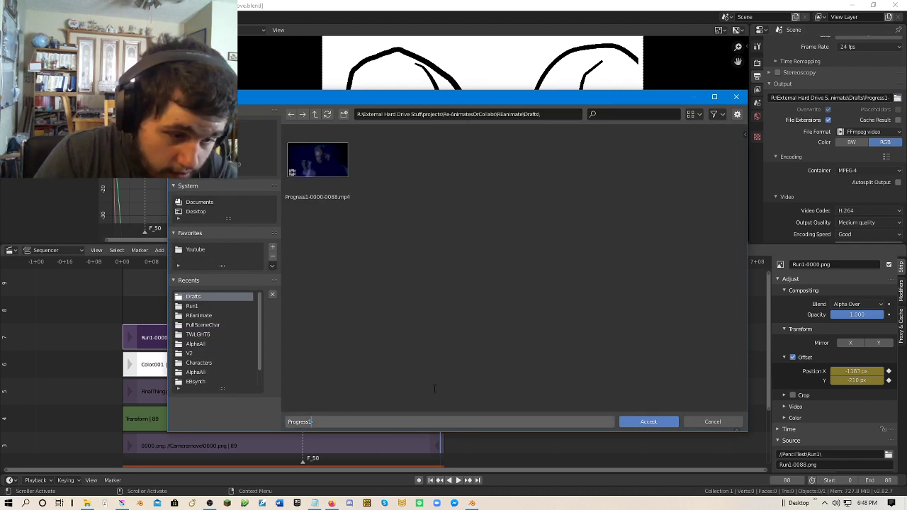
{"action": "type", "text": "Progress2-"}
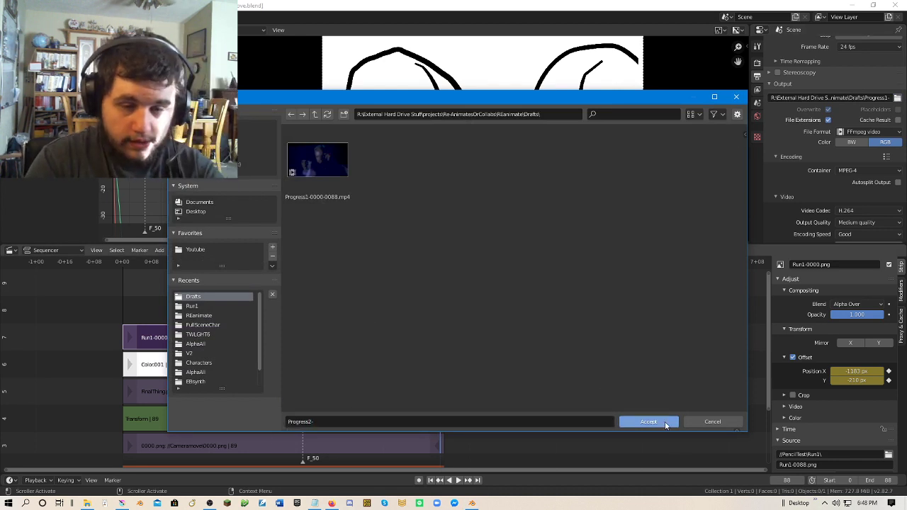
{"action": "left_click", "coordinate": [665, 424]}
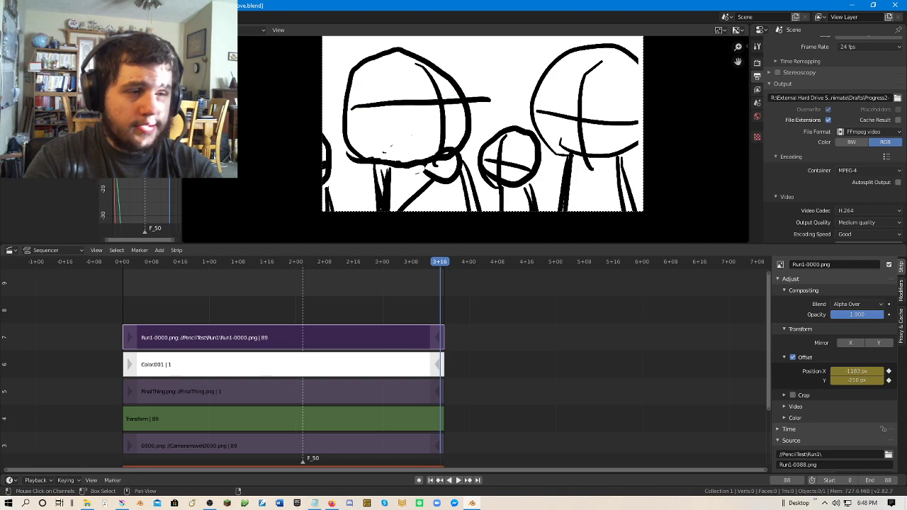
Select the FinalThing.png strip on channel 5 and unmute it.
{"action": "scroll", "coordinate": [415, 362], "scroll_direction": "up", "scroll_amount": 3}
{"action": "left_click_drag", "start_coordinate": [465, 338], "coordinate": [365, 336]}
{"action": "scroll", "coordinate": [366, 336], "scroll_direction": "up", "scroll_amount": 5}
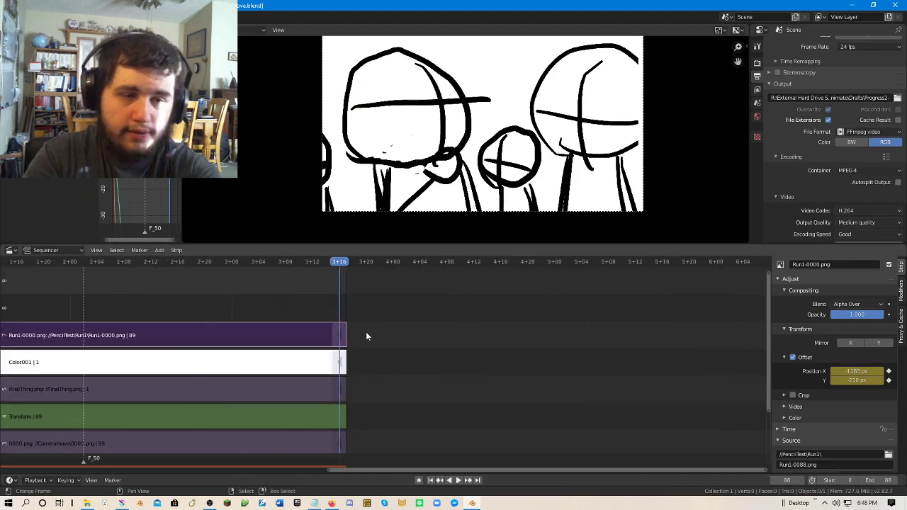
{"action": "left_click", "coordinate": [285, 396]}
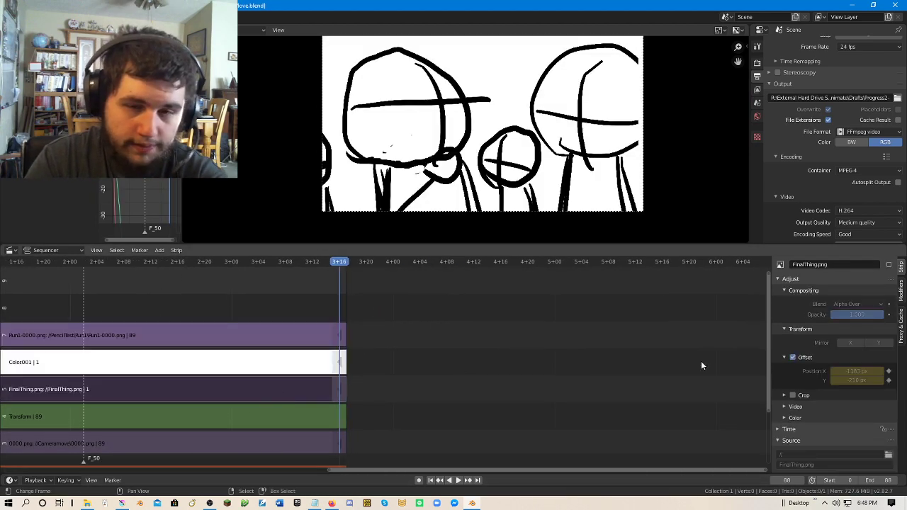
{"action": "left_click", "coordinate": [303, 389]}
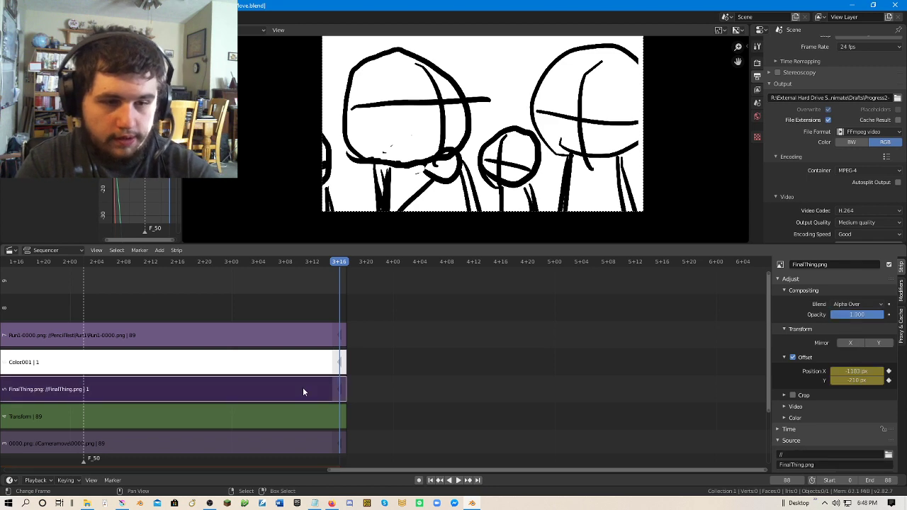
Lower the white color strip's opacity to about 0.304 and check the overlay with FinalThing.png at frame 88.
{"action": "key", "text": "Home"}
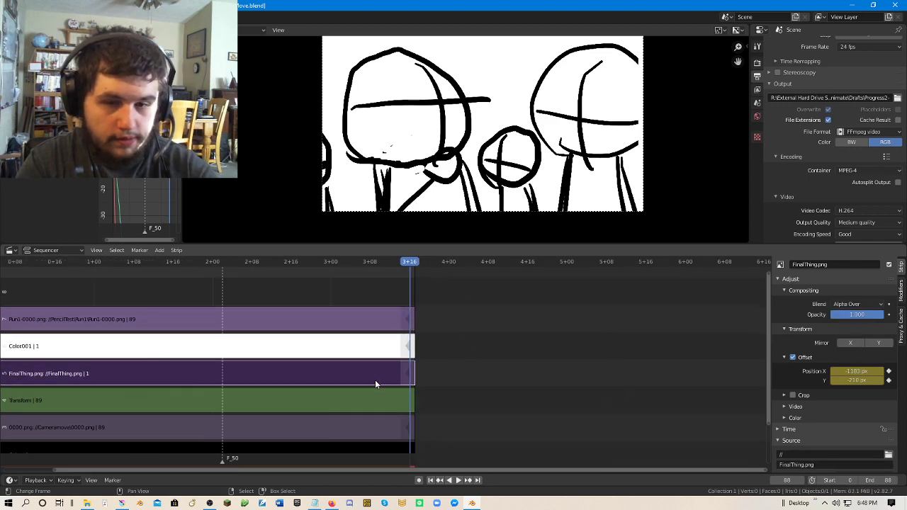
{"action": "left_click_drag", "start_coordinate": [391, 288], "coordinate": [374, 322]}
{"action": "left_click", "coordinate": [364, 347]}
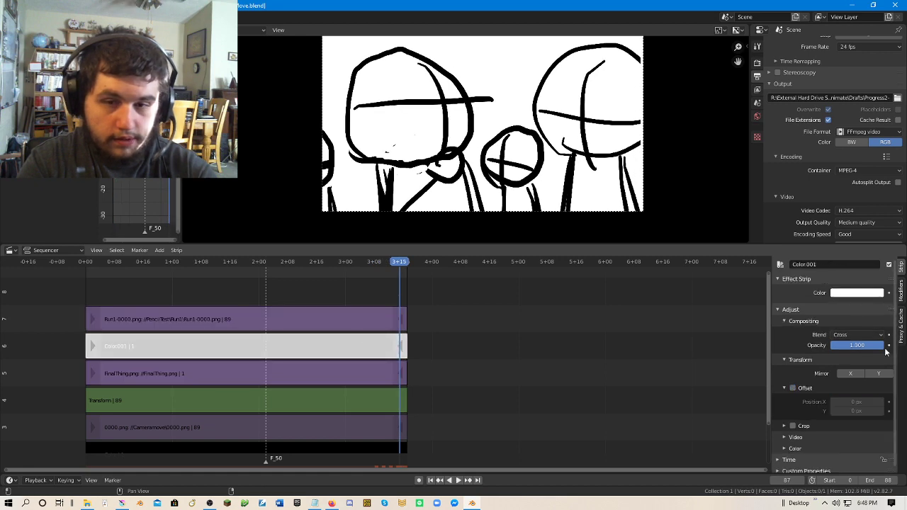
{"action": "mouse_move", "coordinate": [858, 345]}
{"action": "left_mouse_down"}
{"action": "mouse_move", "coordinate": [833, 345]}
{"action": "mouse_move", "coordinate": [848, 347]}
{"action": "left_mouse_up"}
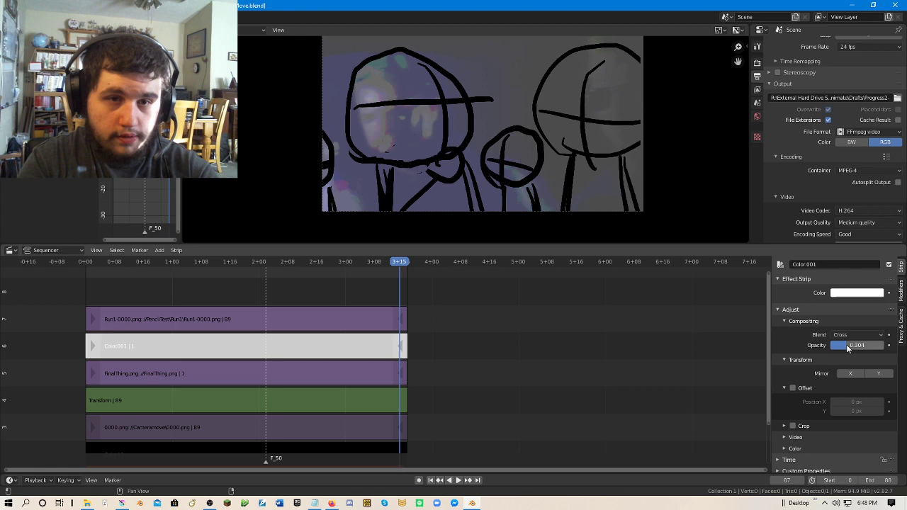
{"action": "left_click", "coordinate": [356, 364]}
{"action": "left_click", "coordinate": [405, 274]}
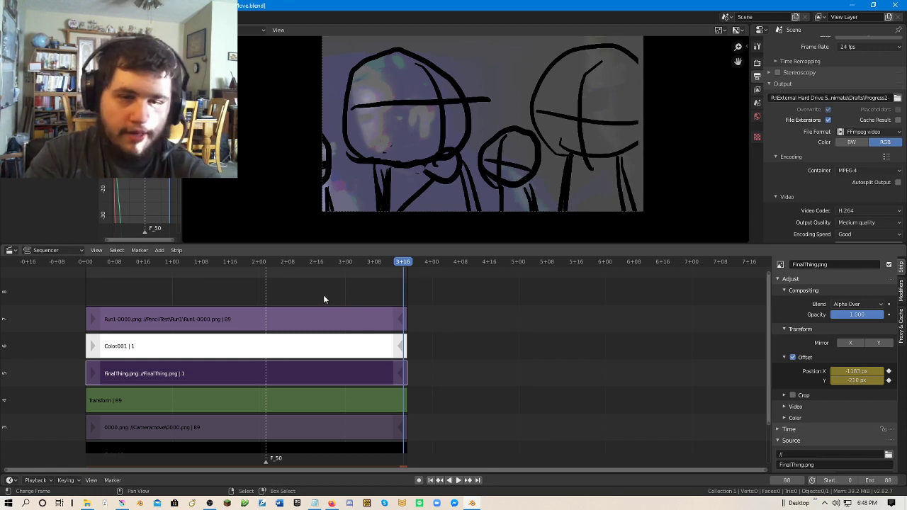
Set the white color strip's opacity back to 1.000 at frame 58 and mute the FinalThing.png strip on channel 5.
{"action": "key", "text": "shift+Down"}
{"action": "key", "text": "shift+Down"}
{"action": "key", "text": "shift+Down"}
{"action": "right_click", "coordinate": [322, 343]}
{"action": "left_click_drag", "start_coordinate": [847, 345], "coordinate": [883, 345]}
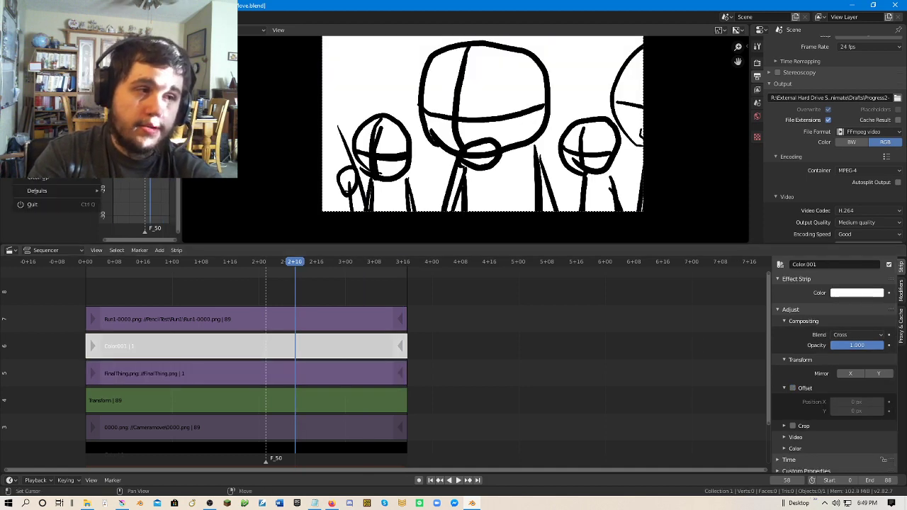
{"action": "right_click", "coordinate": [189, 369]}
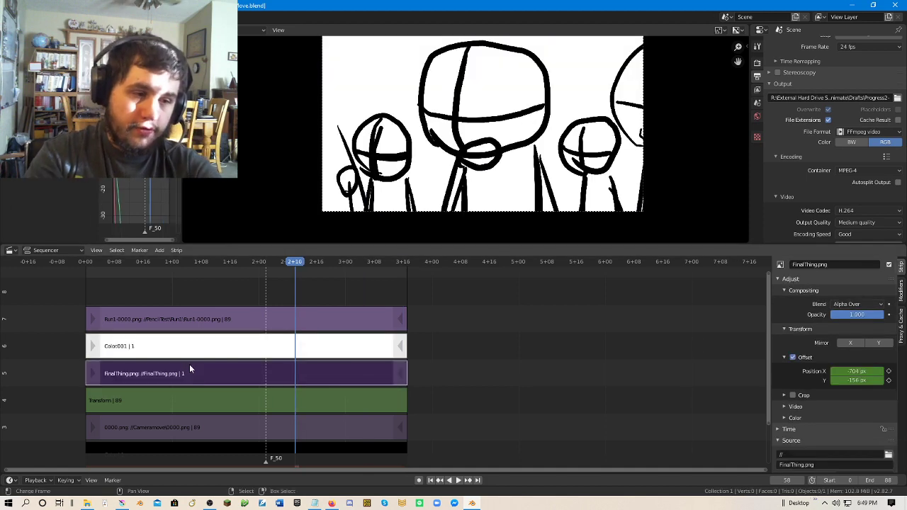
{"action": "right_click", "coordinate": [200, 320]}
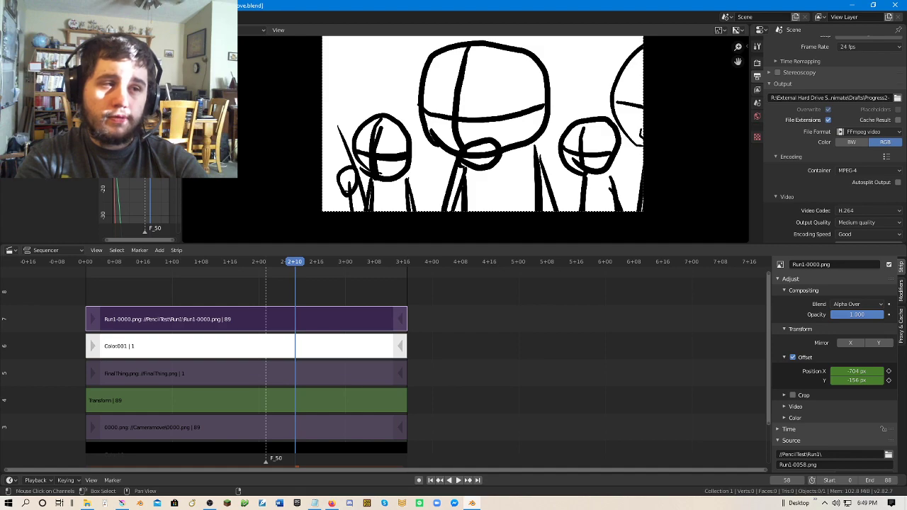
Render the full animation to the Progress2- output, view the finished render, and quit Blender.
{"action": "key", "text": "ctrl+F12"}
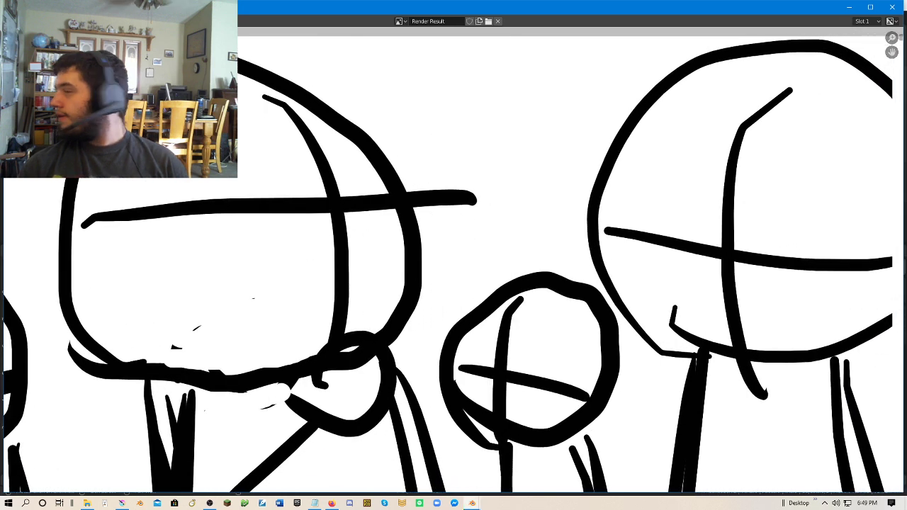
{"action": "scroll", "coordinate": [338, 102], "scroll_direction": "down", "scroll_amount": 3}
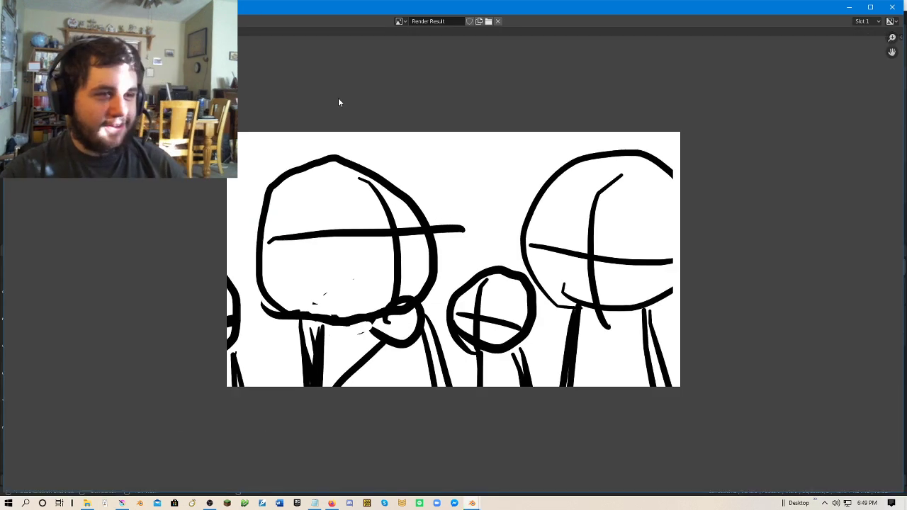
{"action": "left_click", "coordinate": [892, 7]}
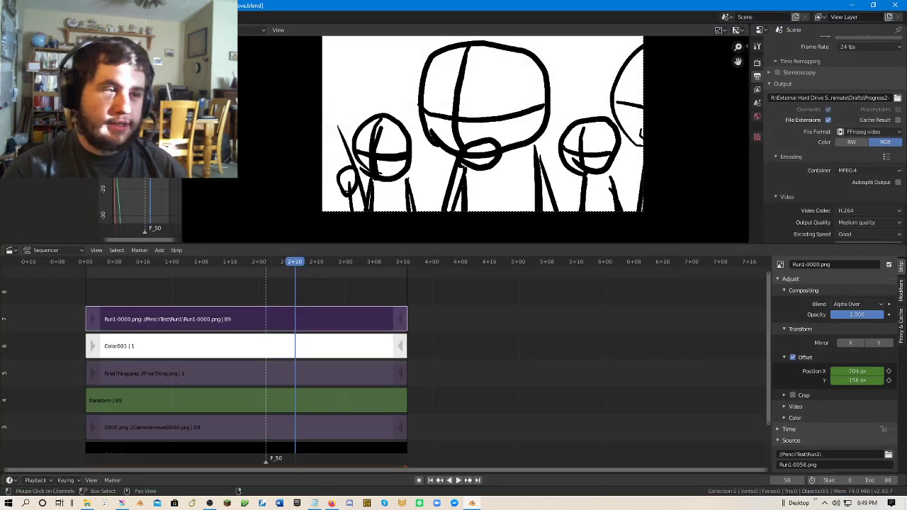
{"action": "left_click", "coordinate": [34, 203]}
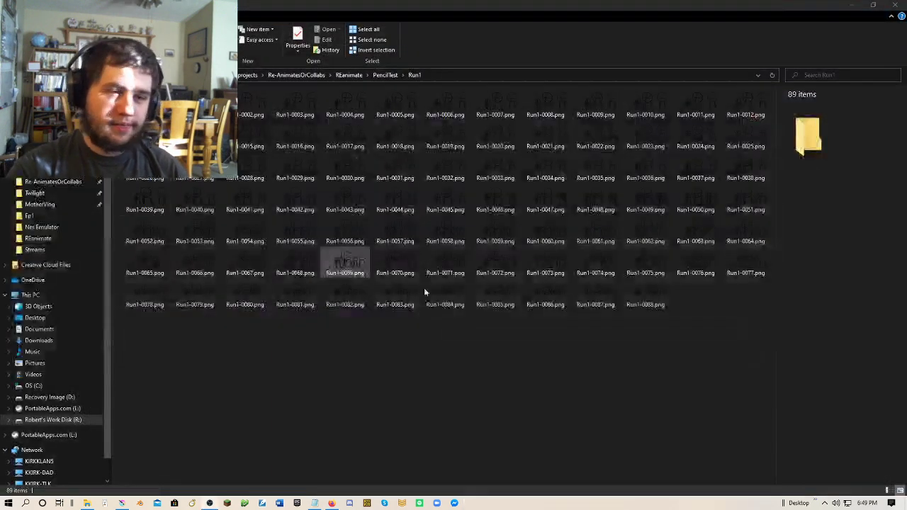
Close the Run1 folder window and open the REanimate folder from the recent file FinalThing4.kra.
{"action": "left_click", "coordinate": [890, 9]}
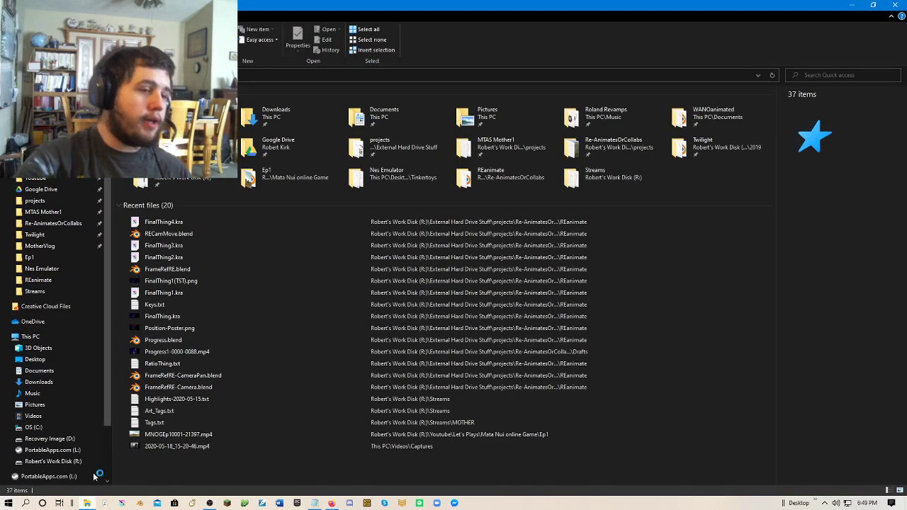
{"action": "left_click", "coordinate": [161, 224]}
{"action": "right_click", "coordinate": [162, 224]}
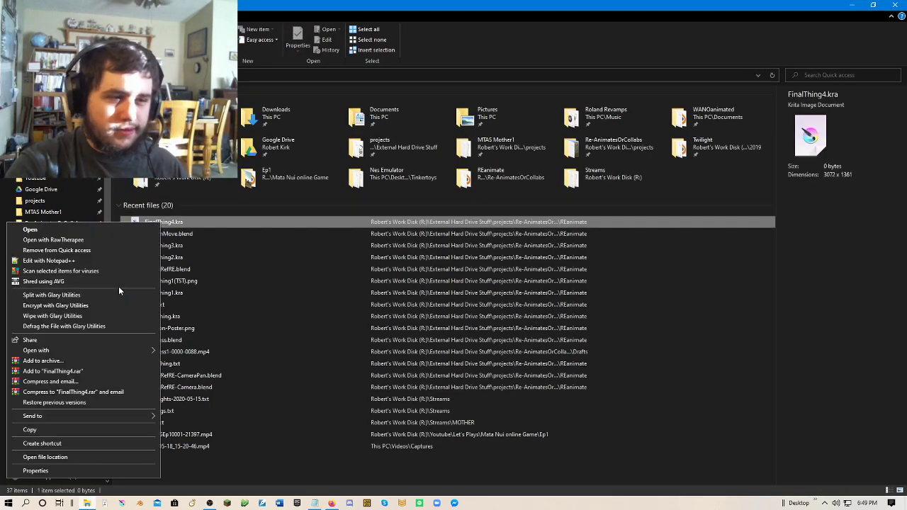
{"action": "left_click", "coordinate": [44, 457]}
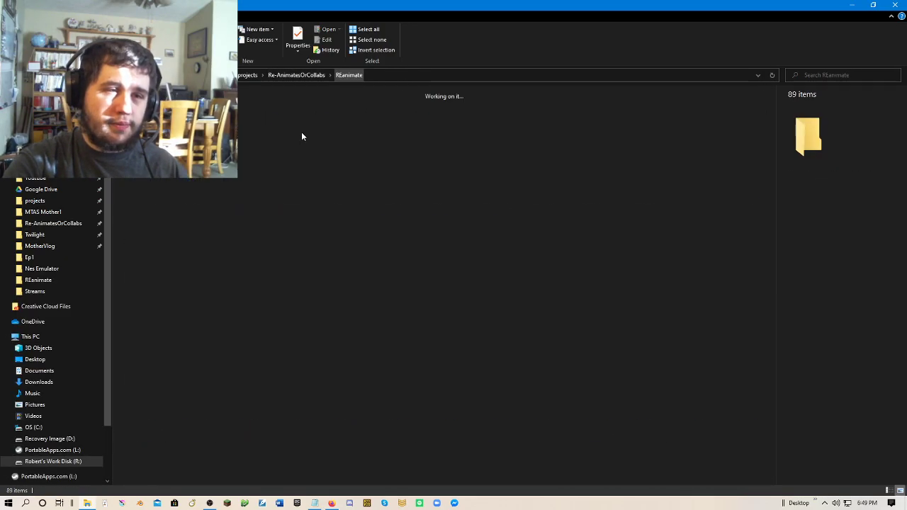
Look through the PencilTest and Run1 folders and return to the REanimate folder.
{"action": "double_click", "coordinate": [234, 106]}
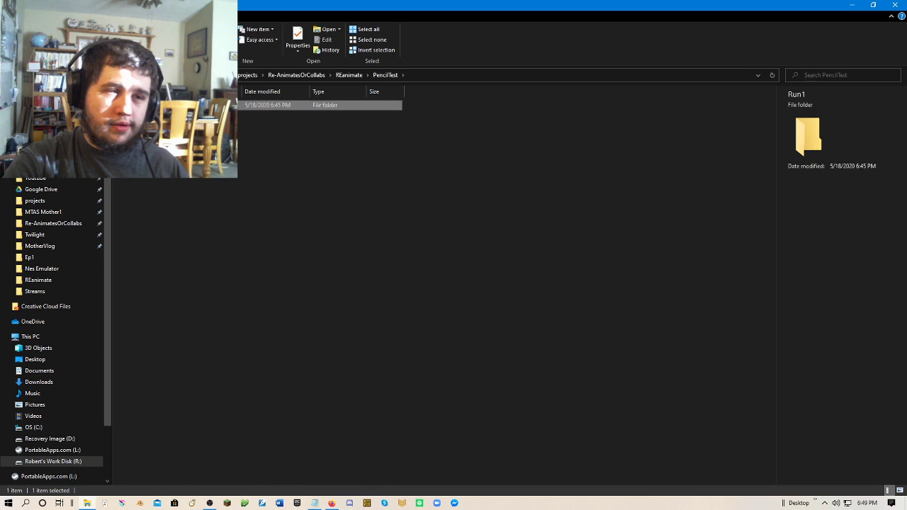
{"action": "left_click", "coordinate": [394, 75]}
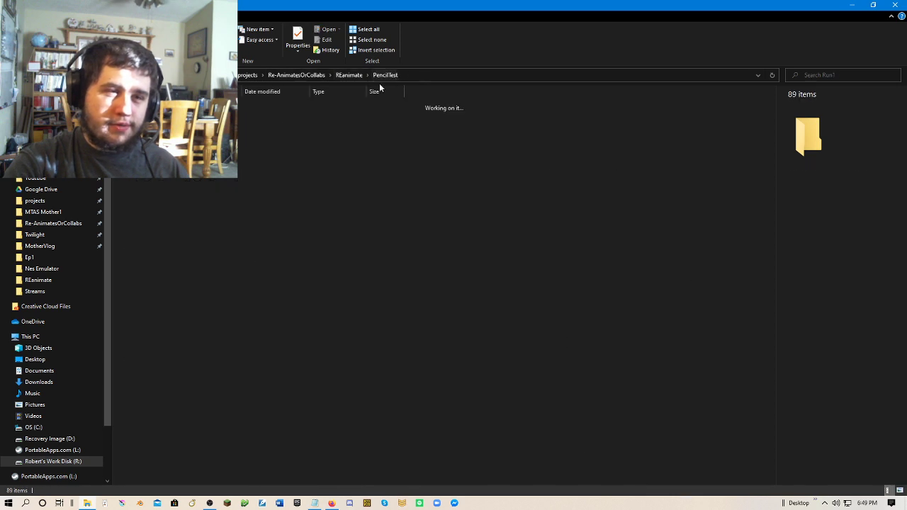
{"action": "left_click", "coordinate": [349, 75]}
Open the Drafts folder, play the rendered Progress2-0000-0088.mp4 in VLC, and close the player.
{"action": "double_click", "coordinate": [195, 116]}
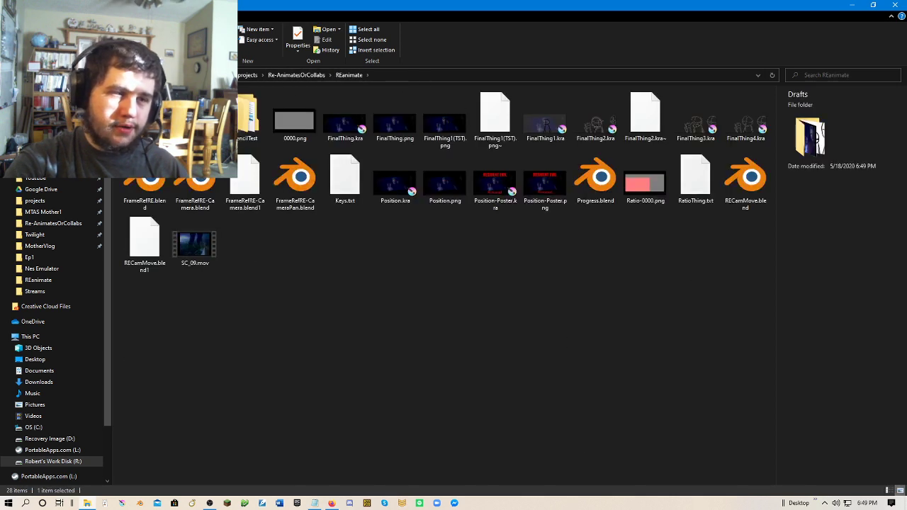
{"action": "left_click", "coordinate": [195, 117]}
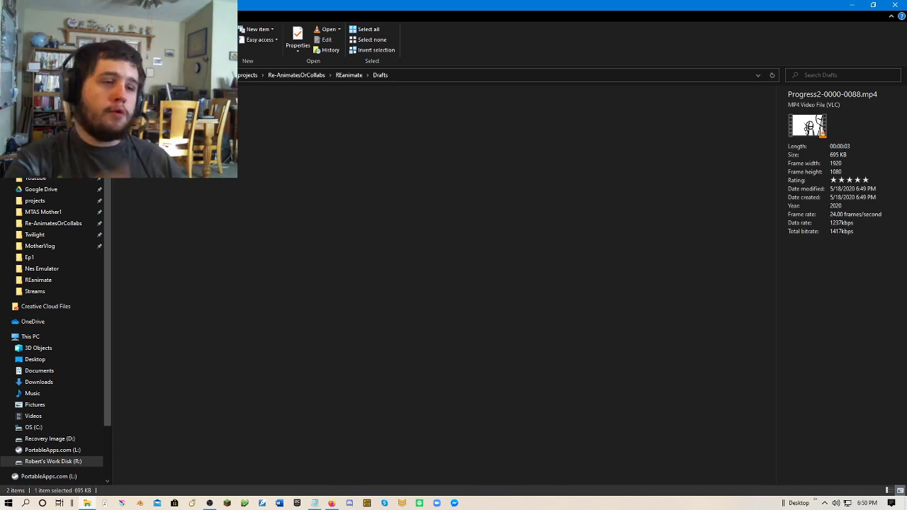
{"action": "key", "text": "Return"}
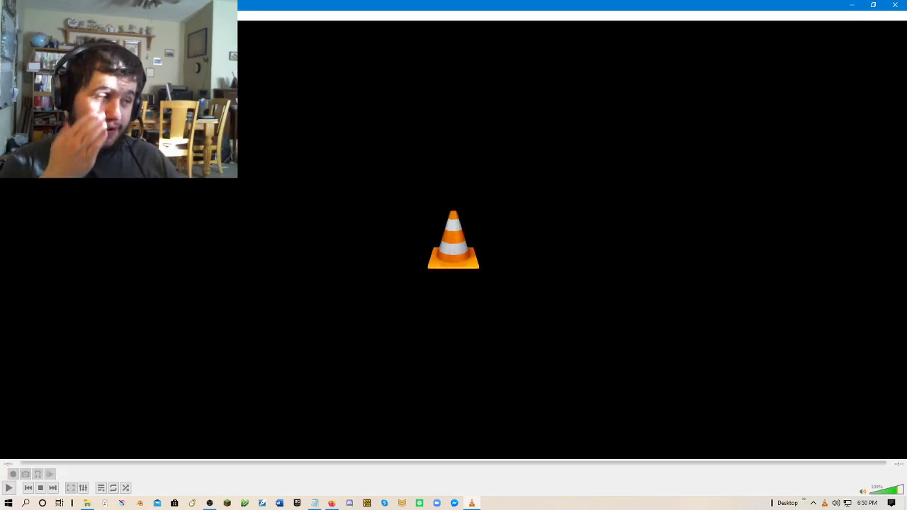
{"action": "left_click", "coordinate": [894, 5]}
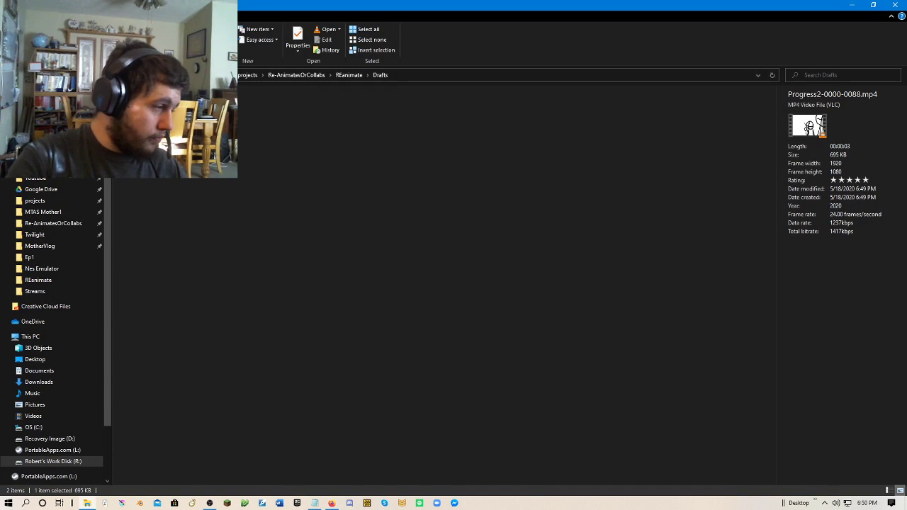